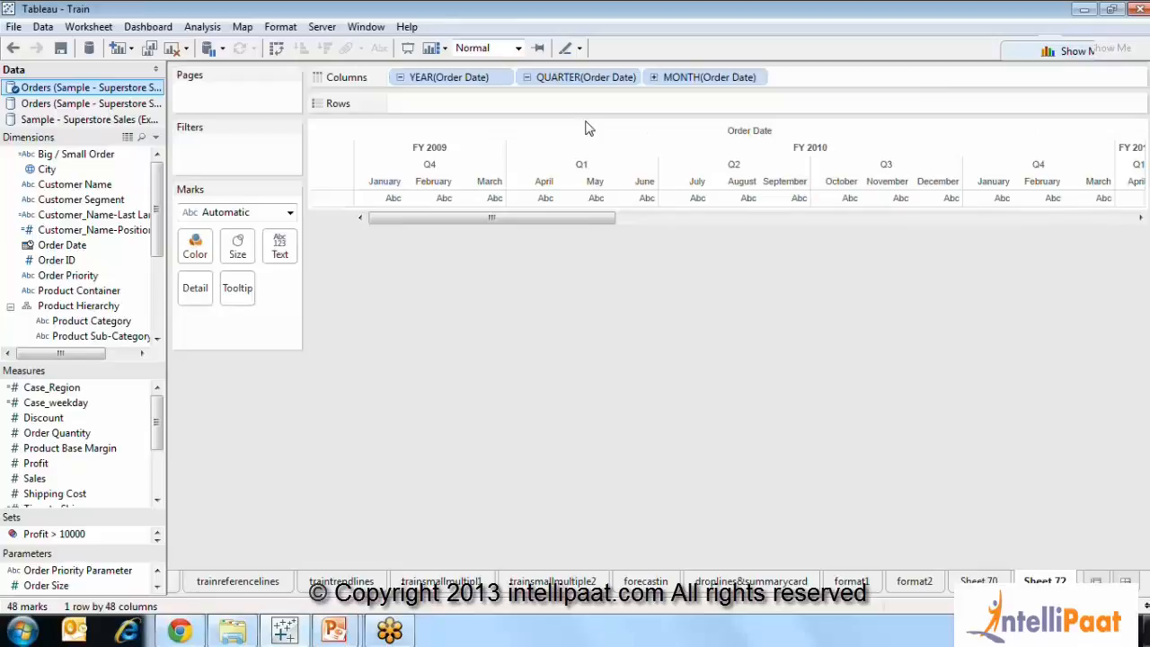
# Collapse the Order Date hierarchy on Columns, switch it to continuous Month, and plot Sales on Rows
pyautogui.click(400, 77)
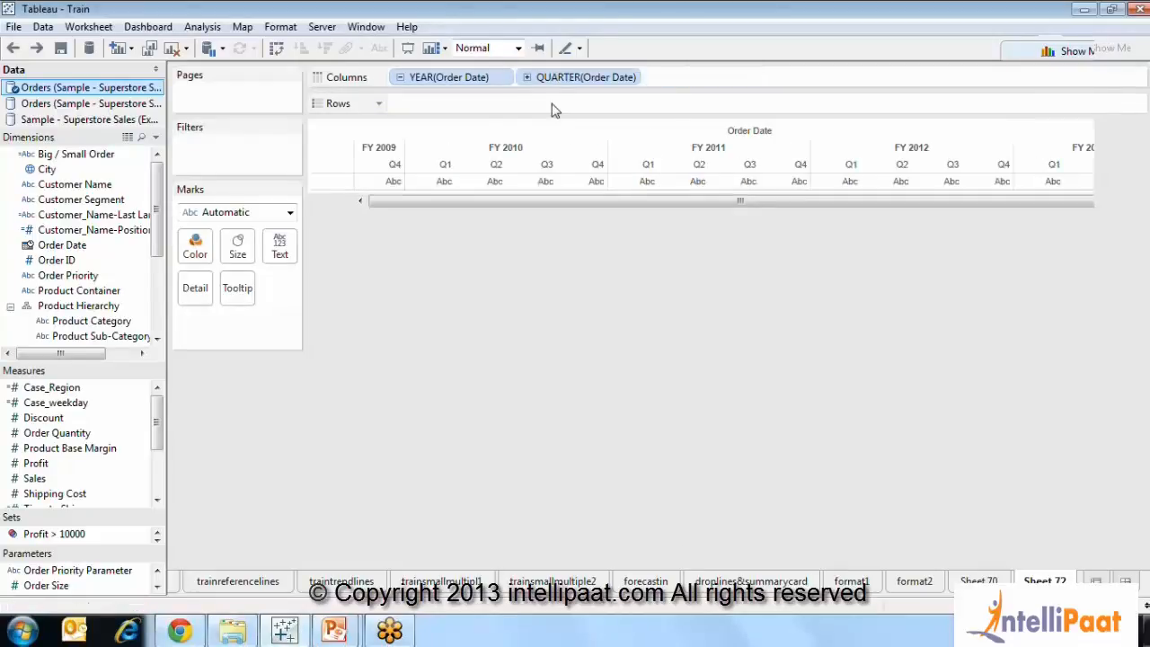
pyautogui.click(505, 77)
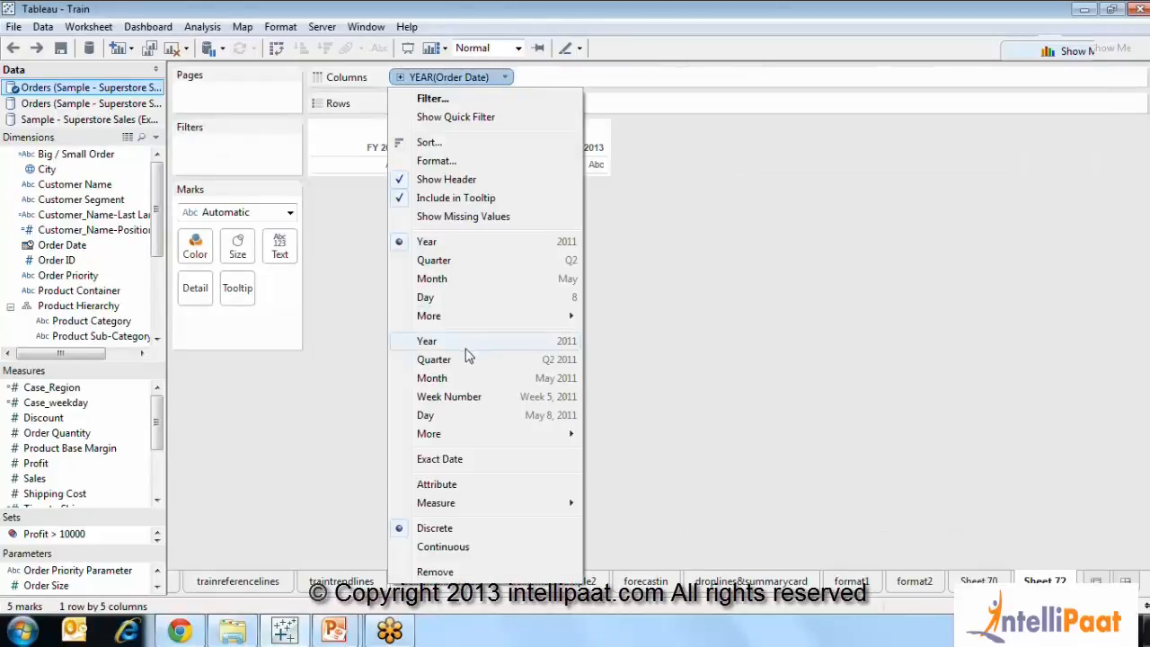
pyautogui.click(433, 378)
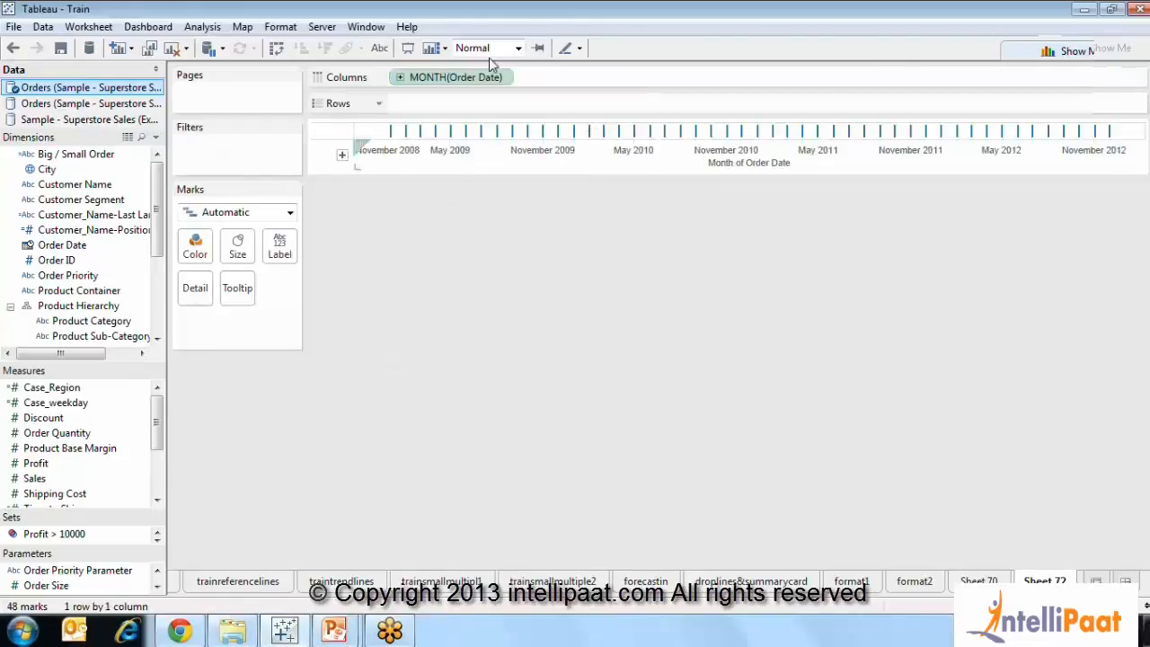
pyautogui.click(505, 77)
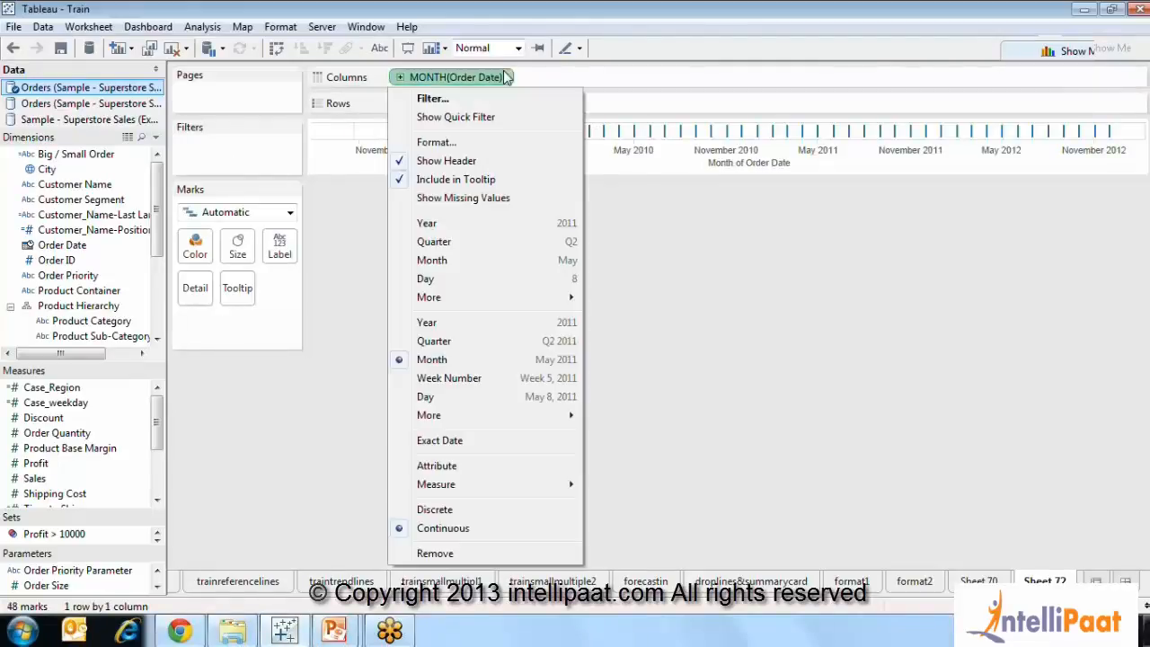
pyautogui.click(728, 353)
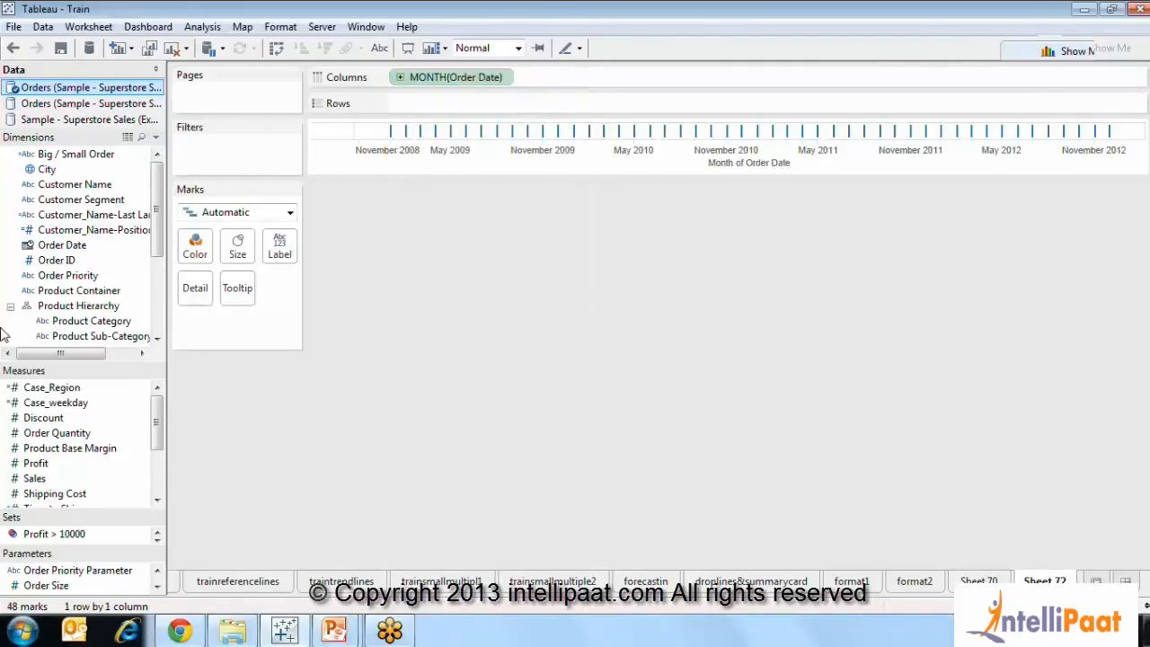
pyautogui.moveTo(26, 478)
pyautogui.mouseDown()
pyautogui.moveTo(204, 377)
pyautogui.moveTo(277, 249)
pyautogui.moveTo(428, 155)
pyautogui.moveTo(419, 106)
pyautogui.mouseUp()
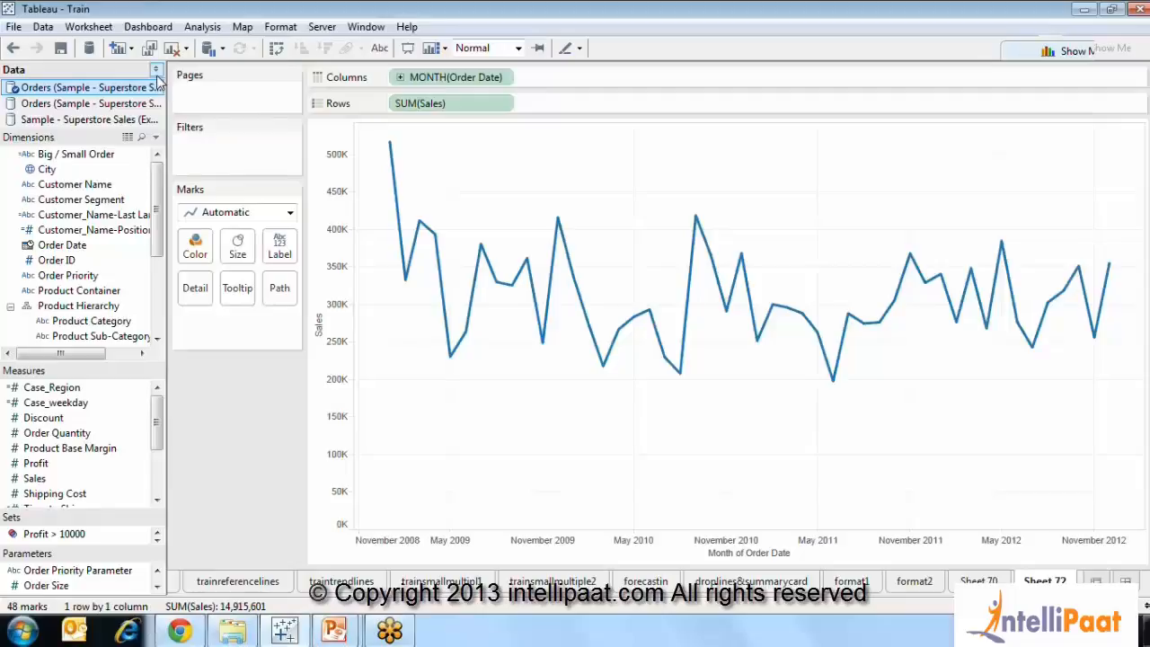
# Duplicate the Sales by month worksheet and minimize the data pane
pyautogui.click(156, 56)
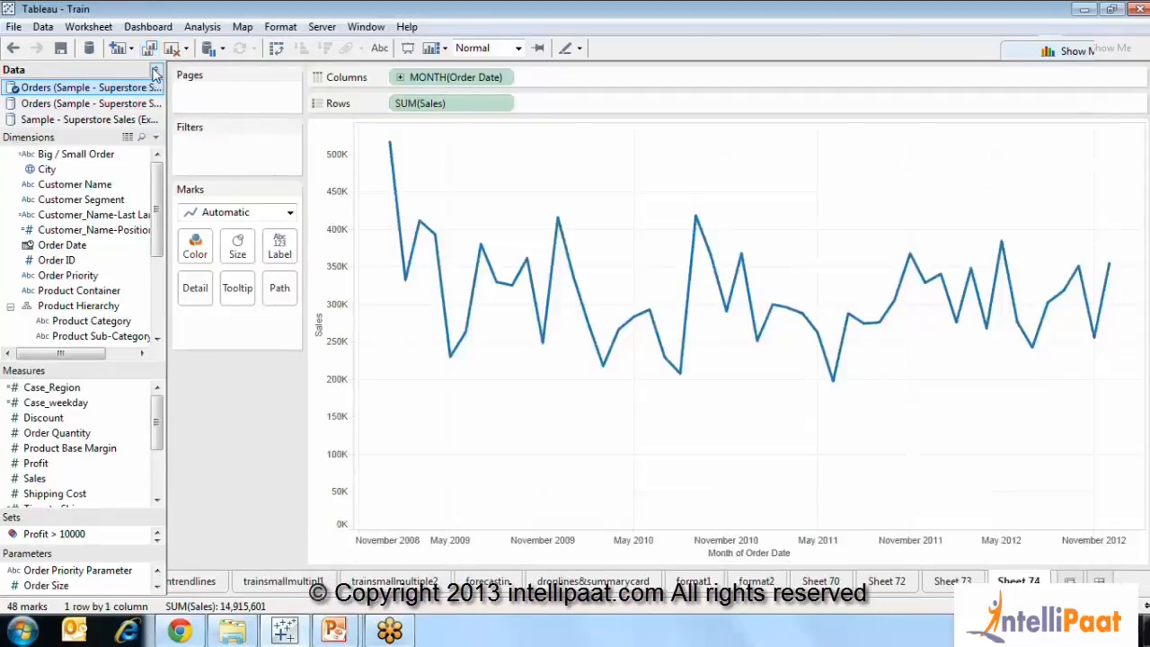
pyautogui.click(157, 72)
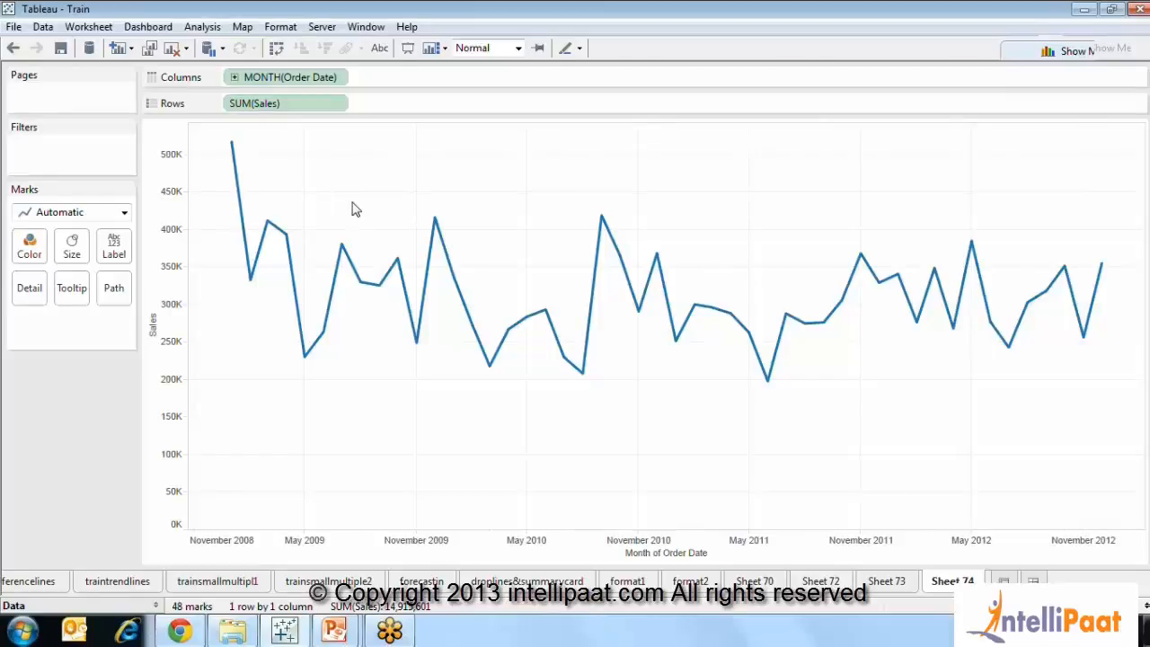
# Examine whether Forecast is available for the sales line and review the discrete and continuous settings of SUM(Sales)
pyautogui.moveTo(426, 310)
pyautogui.rightClick(294, 272)
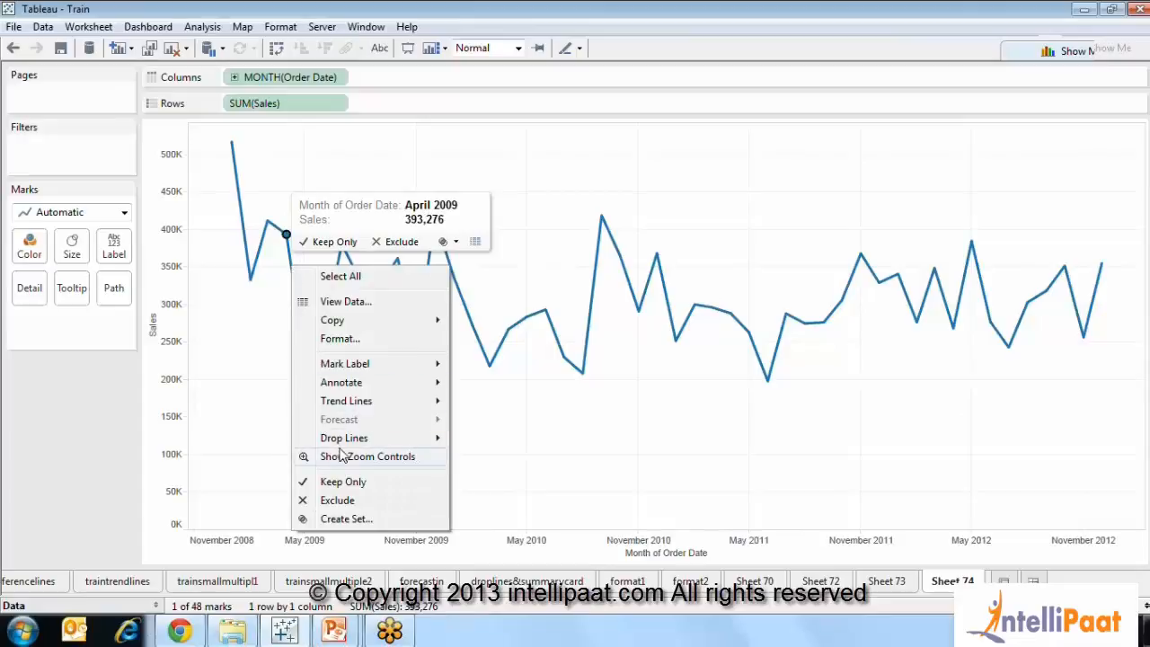
pyautogui.click(626, 210)
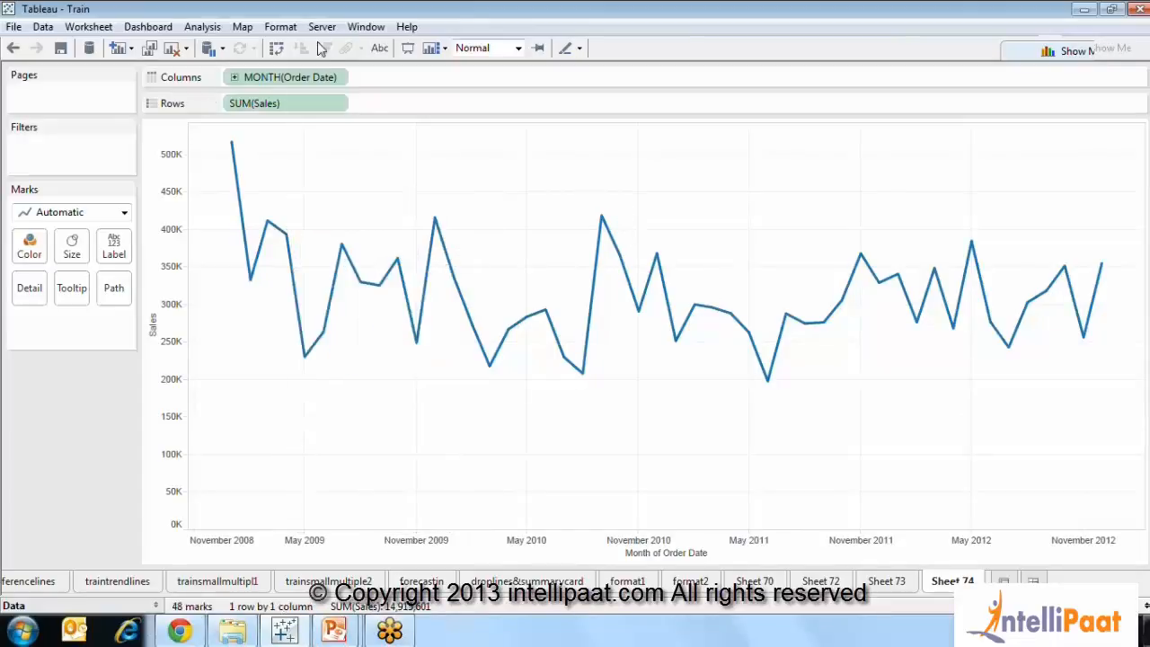
pyautogui.rightClick(344, 105)
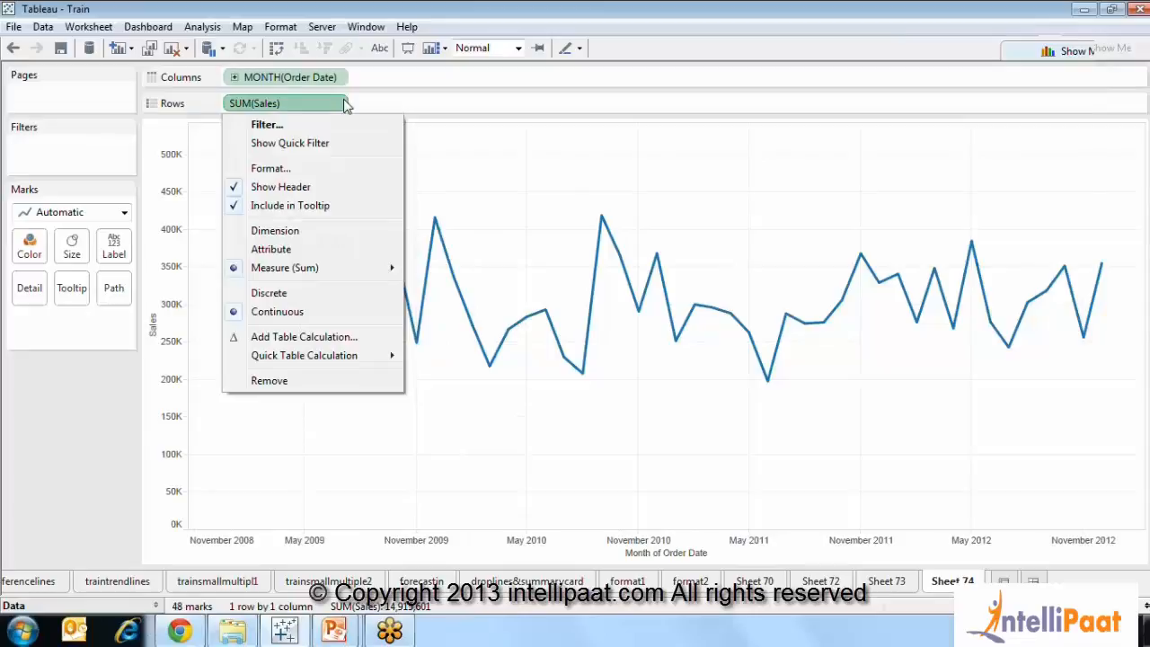
pyautogui.rightClick(531, 164)
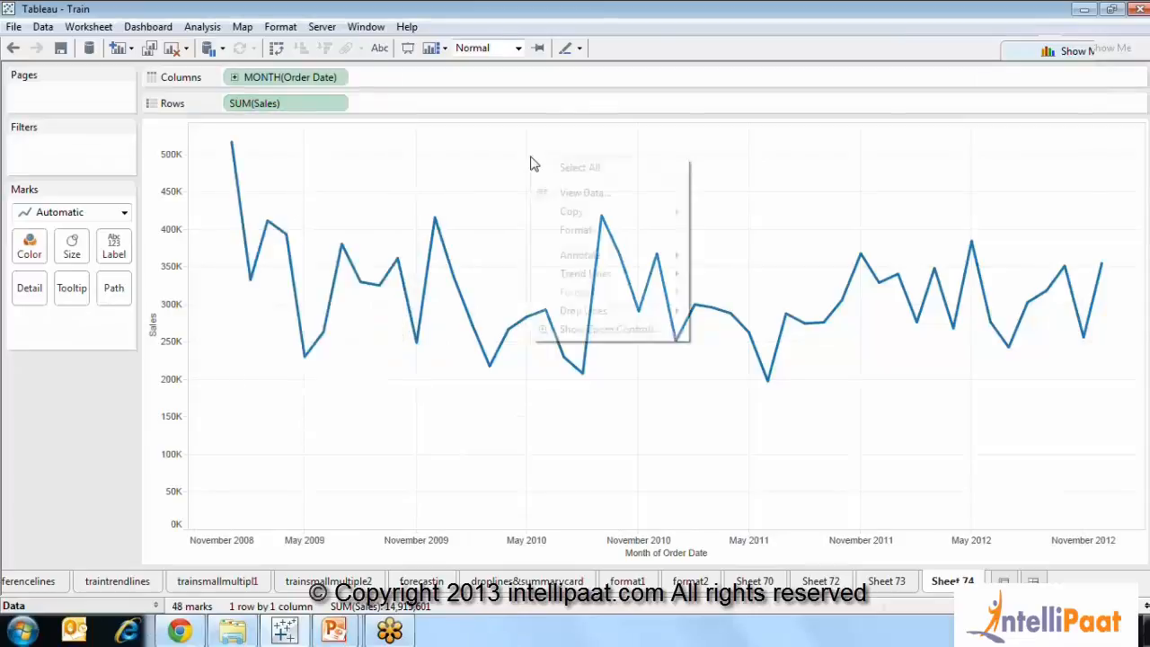
pyautogui.click(858, 420)
pyautogui.moveTo(845, 308)
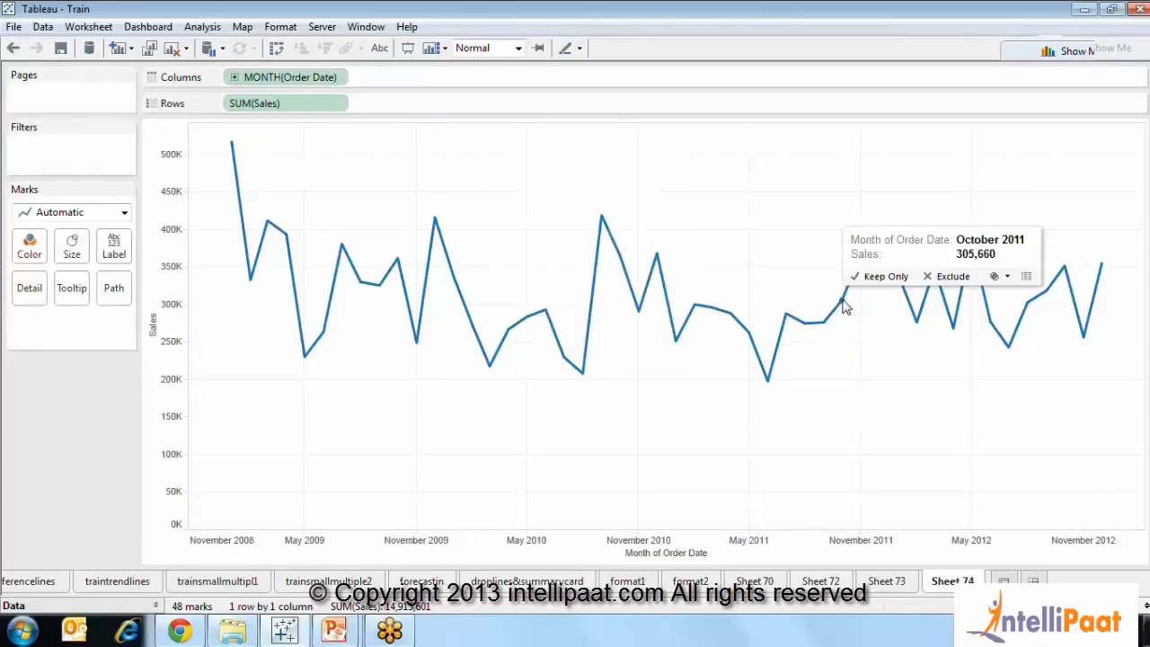
pyautogui.rightClick(845, 307)
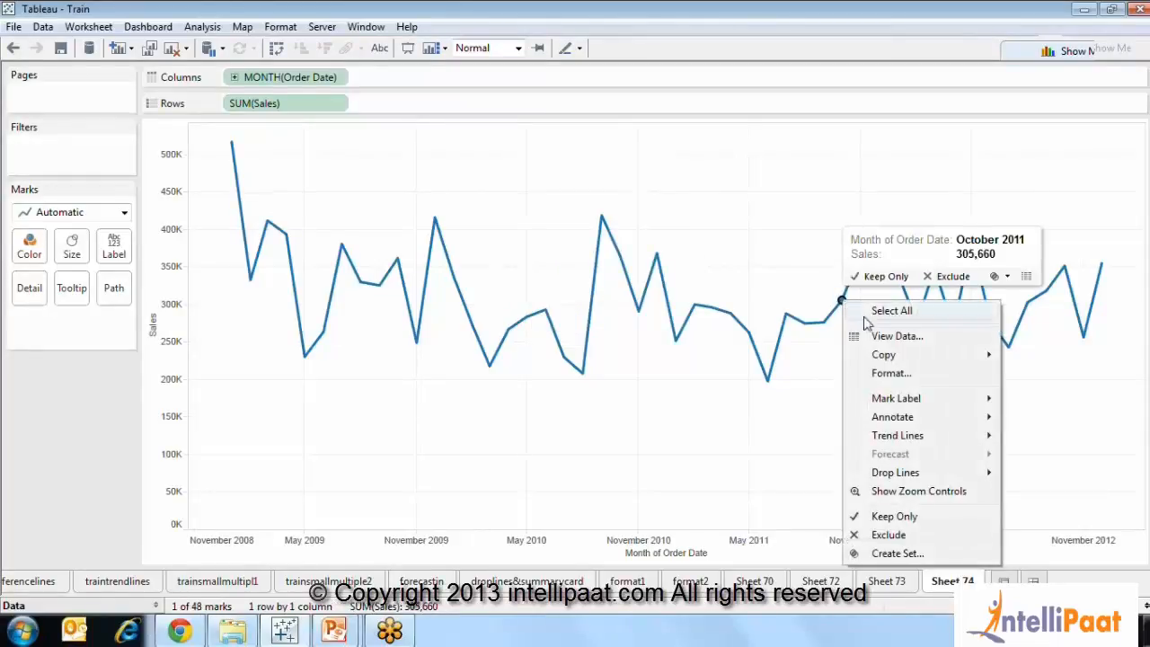
pyautogui.click(706, 457)
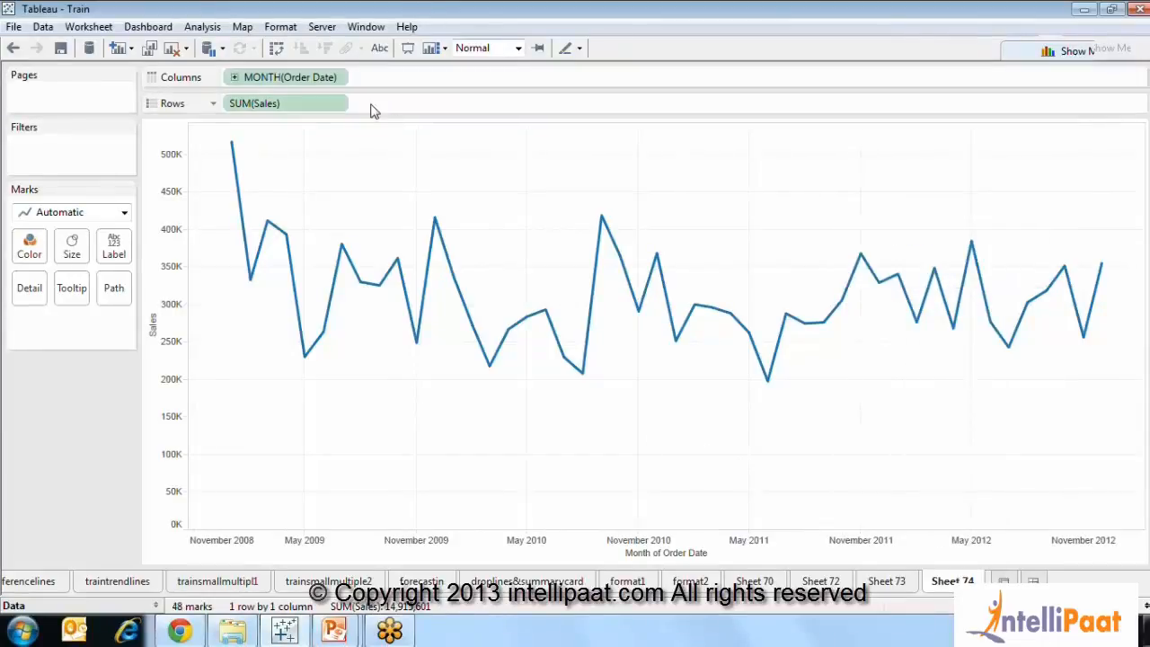
pyautogui.click(344, 108)
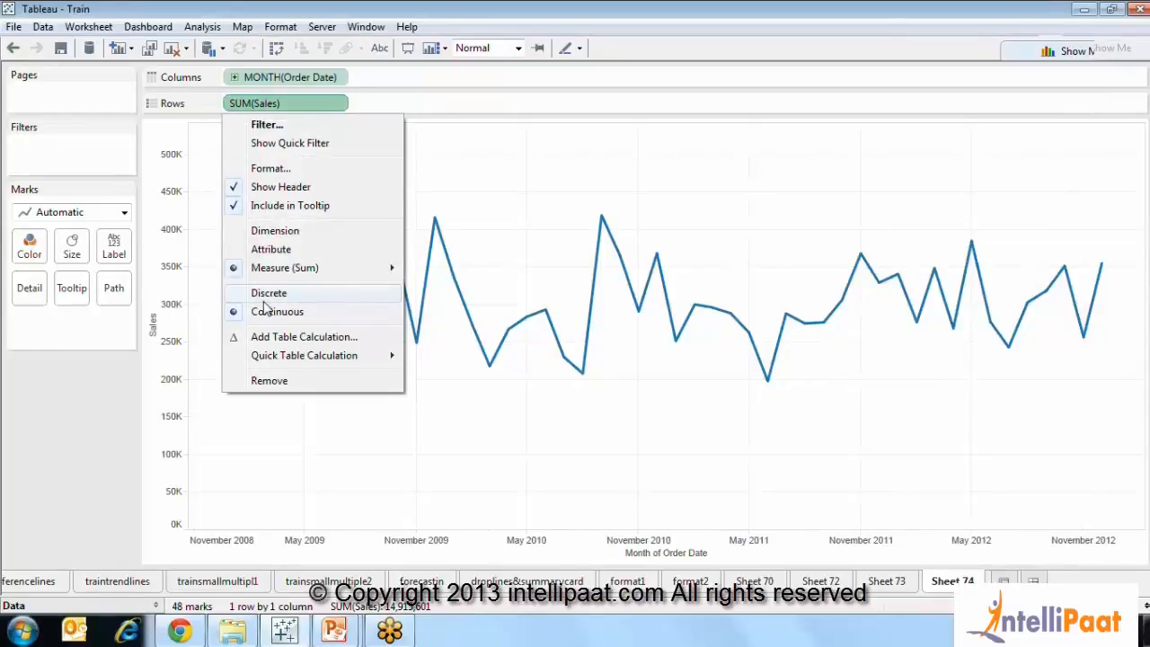
pyautogui.click(529, 171)
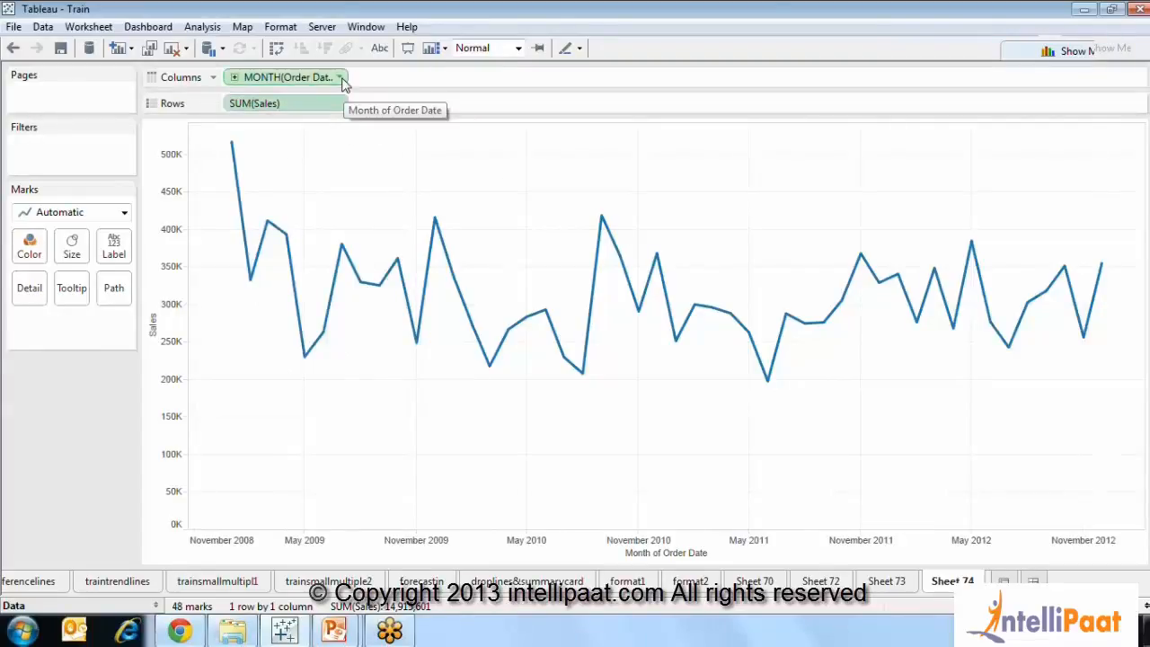
pyautogui.click(341, 105)
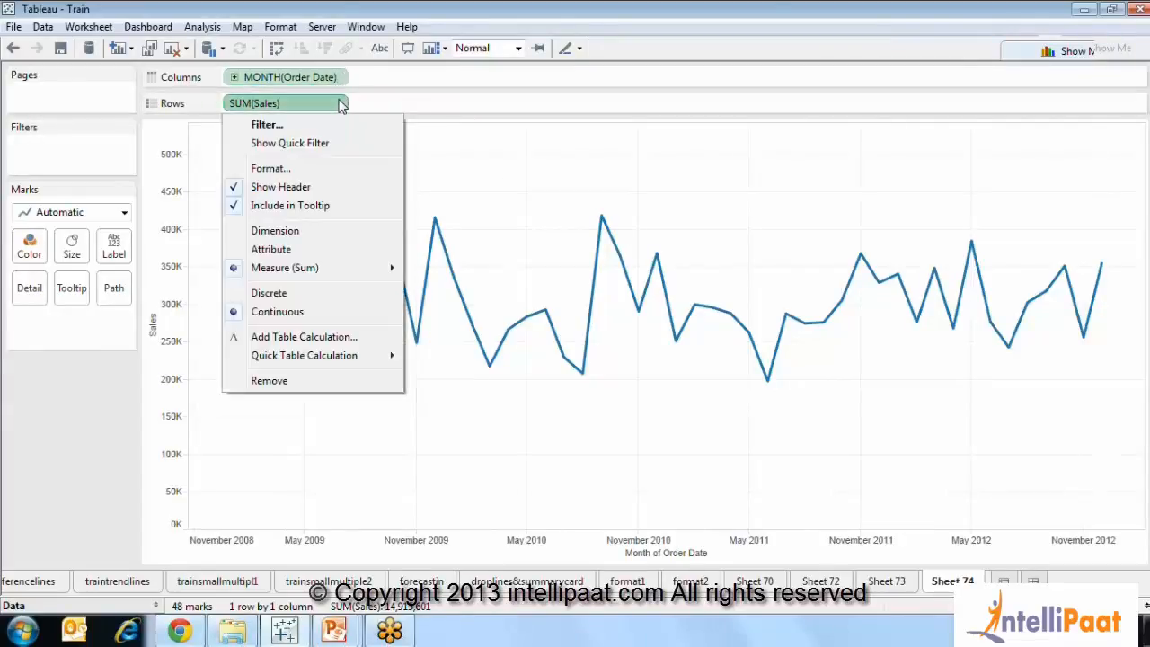
pyautogui.click(518, 181)
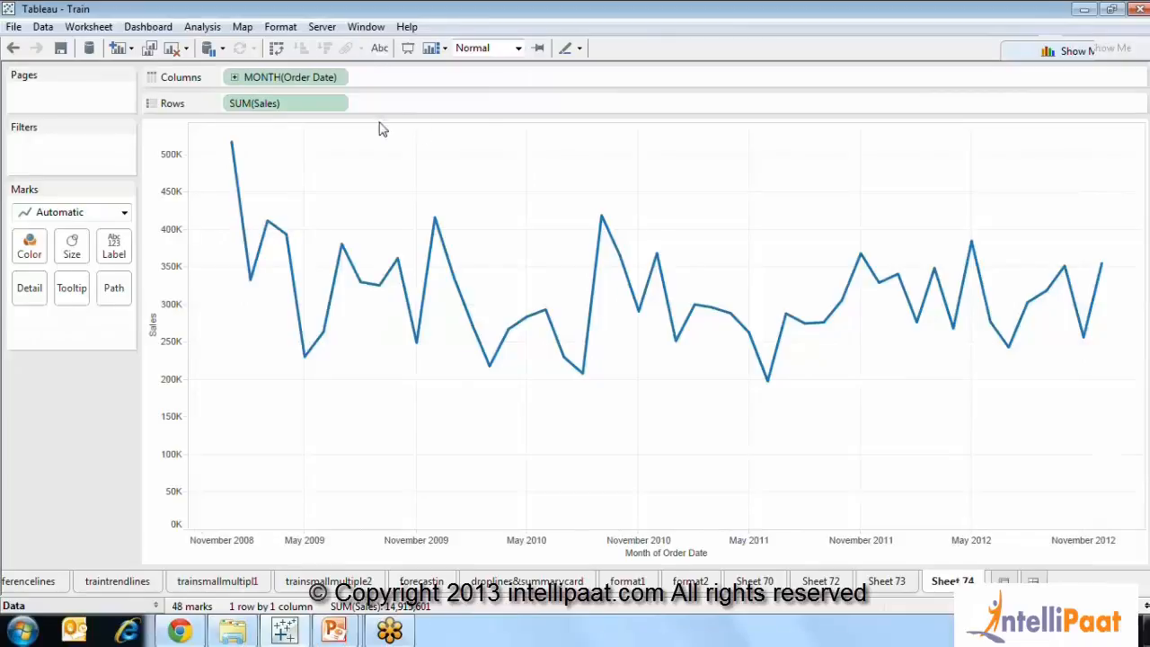
# Change Order Date on Columns to the discrete Month level and check the chart's Forecast option
pyautogui.click(341, 78)
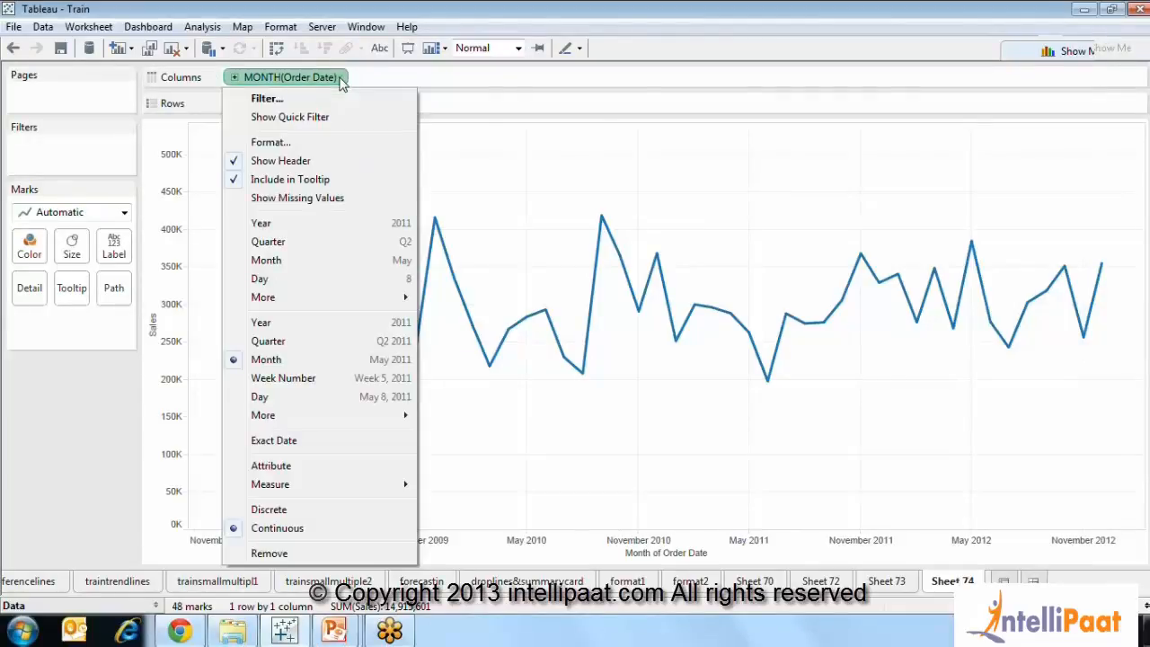
pyautogui.click(289, 260)
pyautogui.rightClick(617, 250)
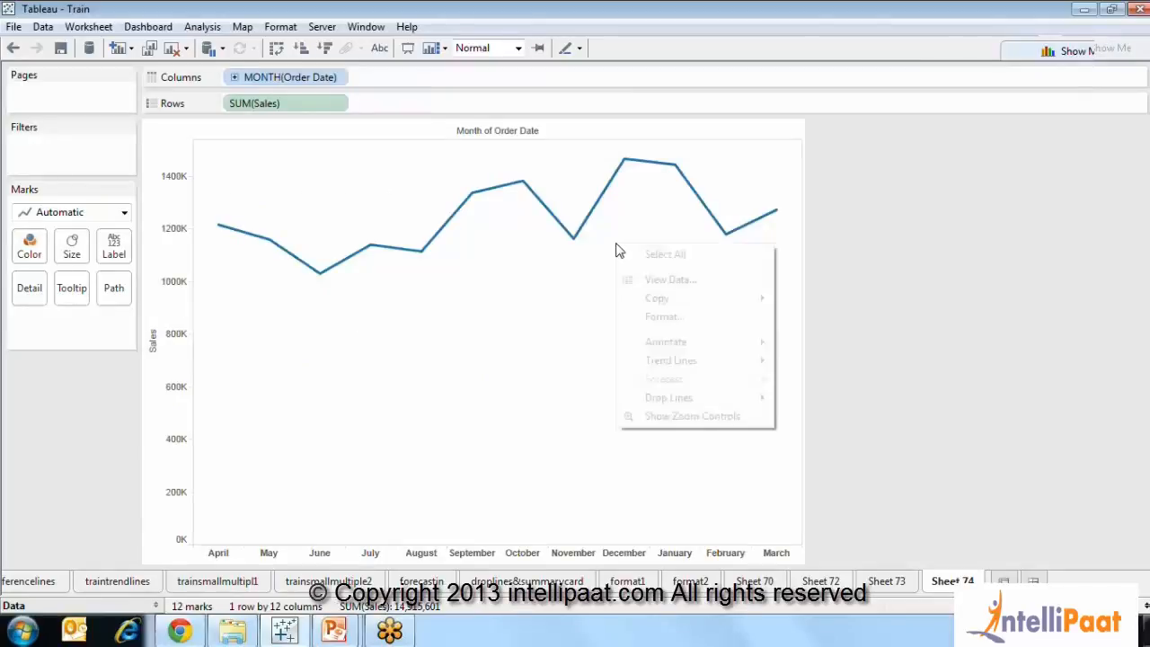
pyautogui.click(827, 368)
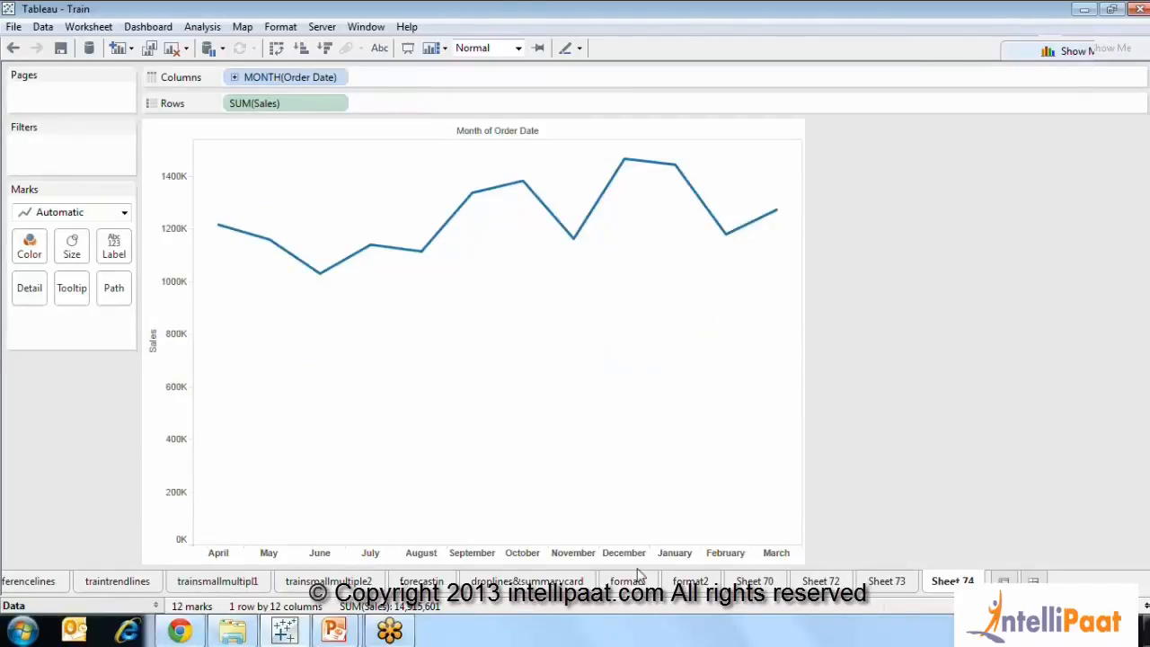
# Examine the Forecast option and fields of the forecastin sheet's chart, restoring the data pane
pyautogui.click(406, 580)
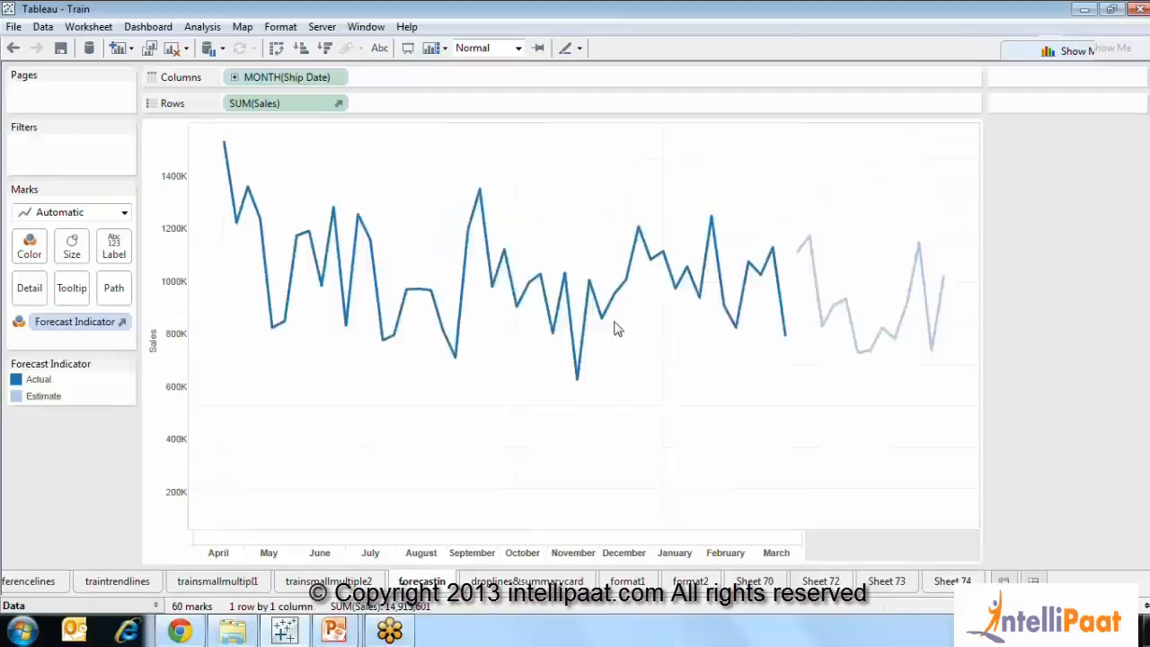
pyautogui.rightClick(807, 298)
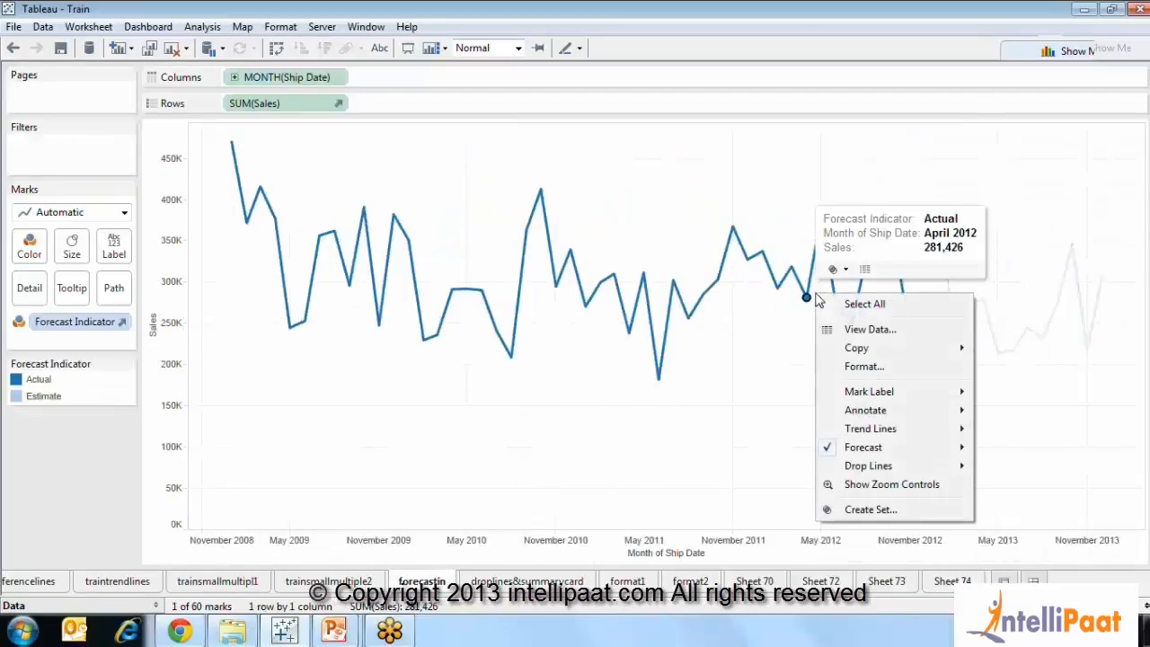
pyautogui.click(364, 176)
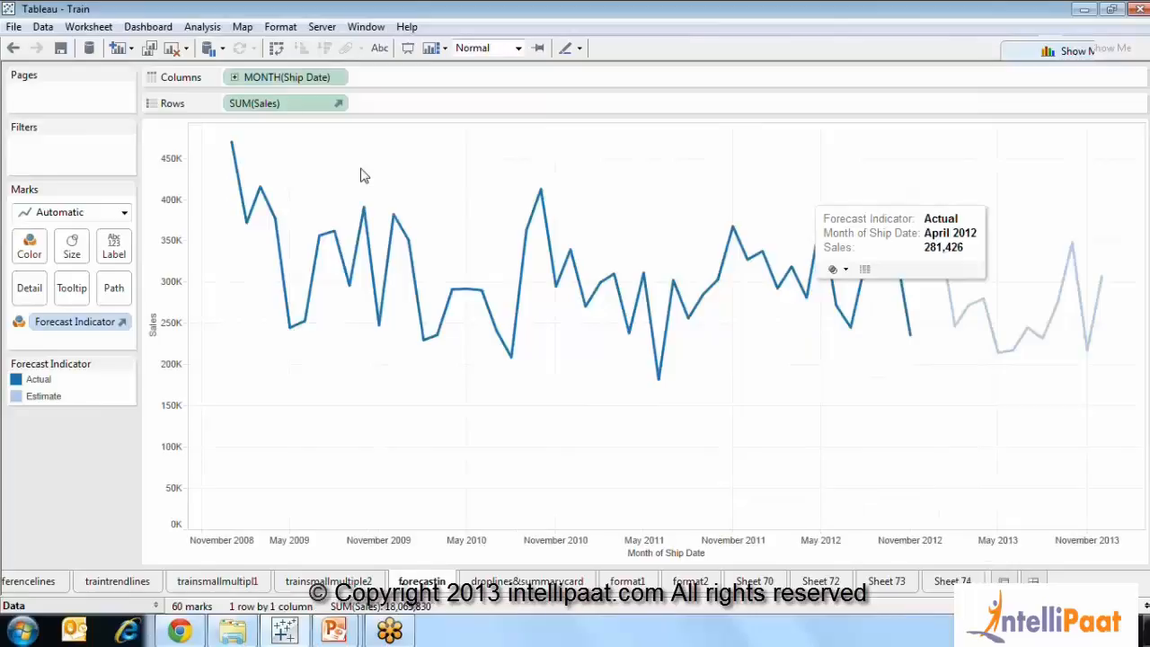
pyautogui.click(154, 608)
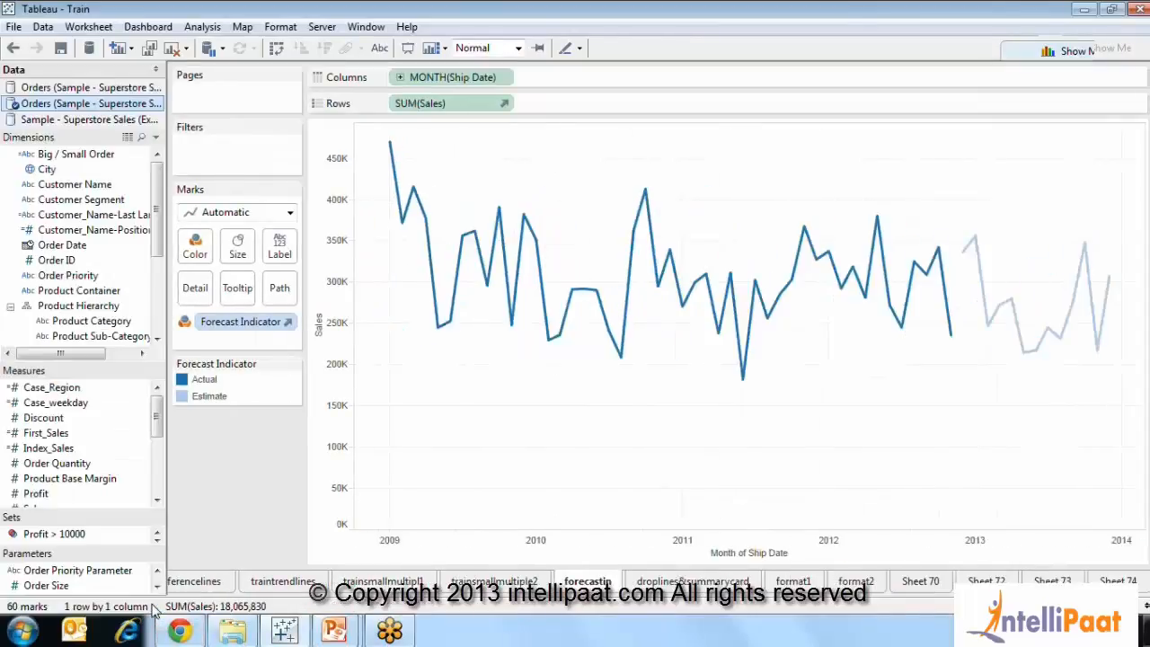
pyautogui.moveTo(409, 202)
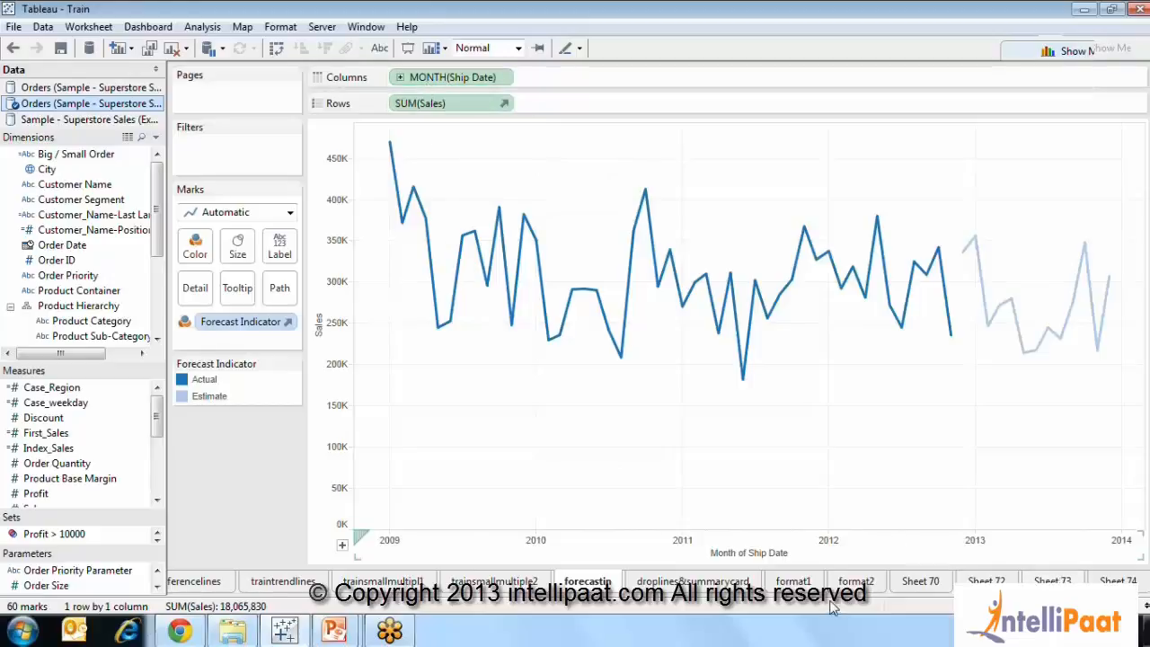
# Create a new worksheet after Sheet 74 and place Ship Date on Columns as continuous Month
pyautogui.click(1119, 580)
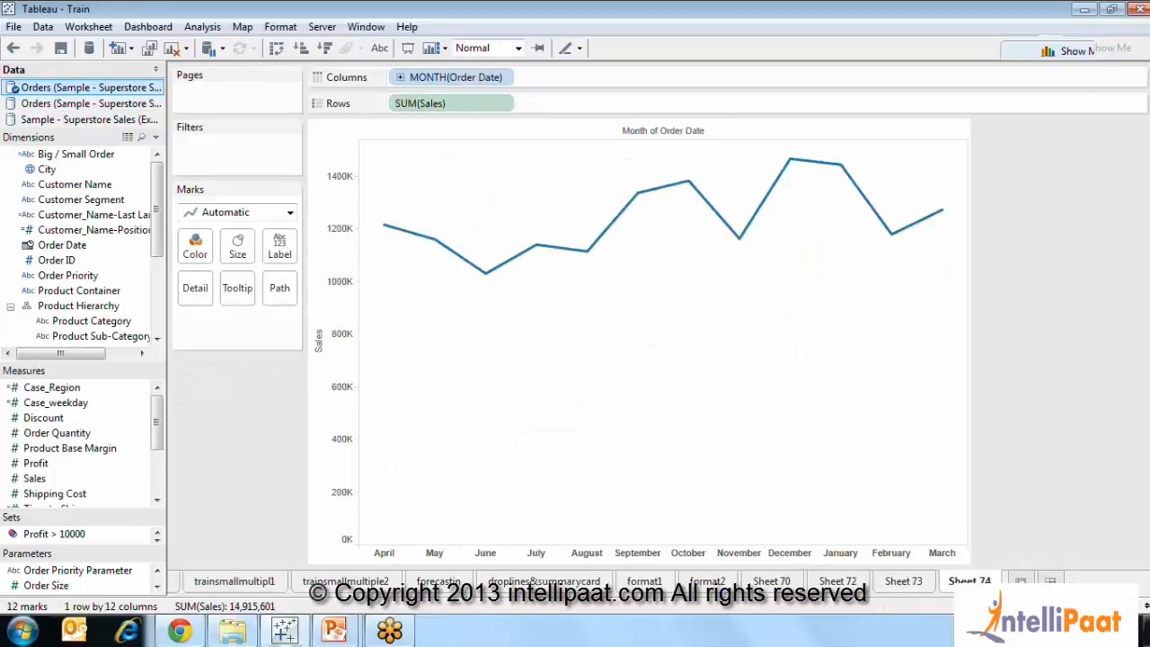
pyautogui.click(1020, 583)
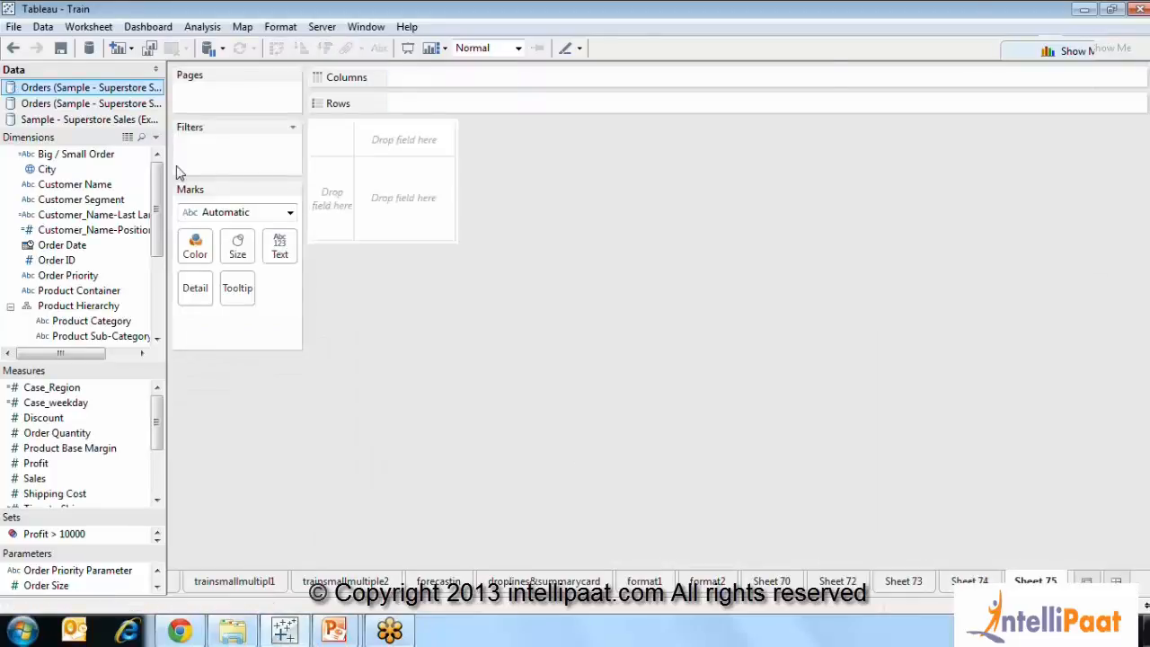
pyautogui.click(87, 291)
pyautogui.scroll(-2, 86, 306)
pyautogui.click(58, 336)
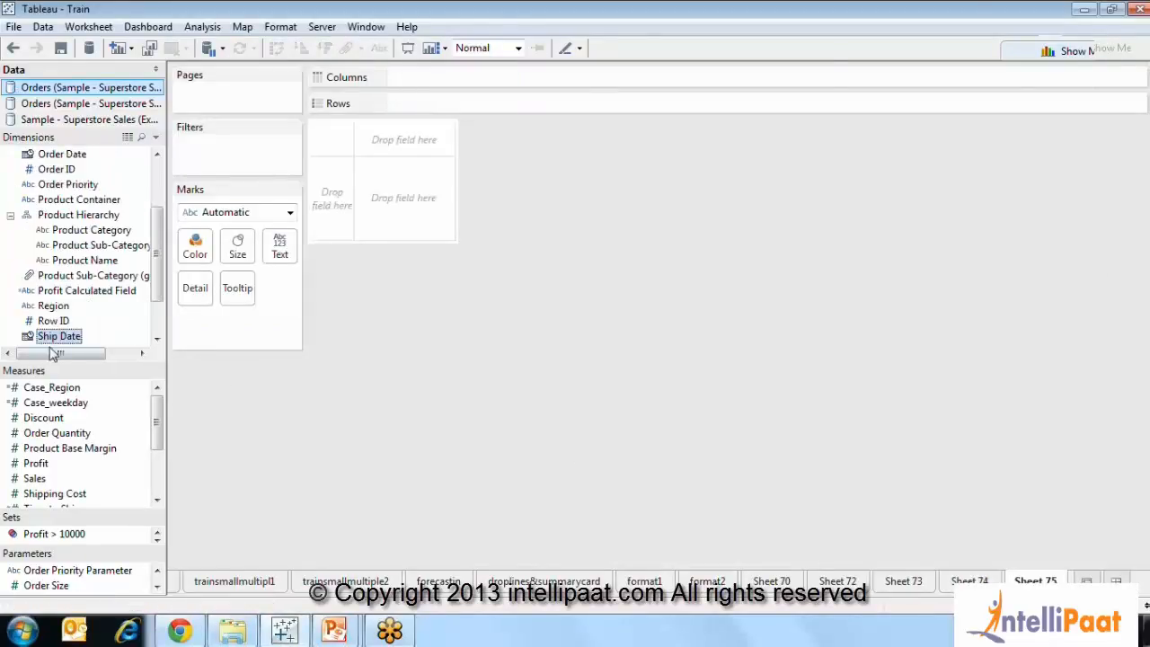
pyautogui.moveTo(55, 344); pyautogui.dragTo(483, 84)
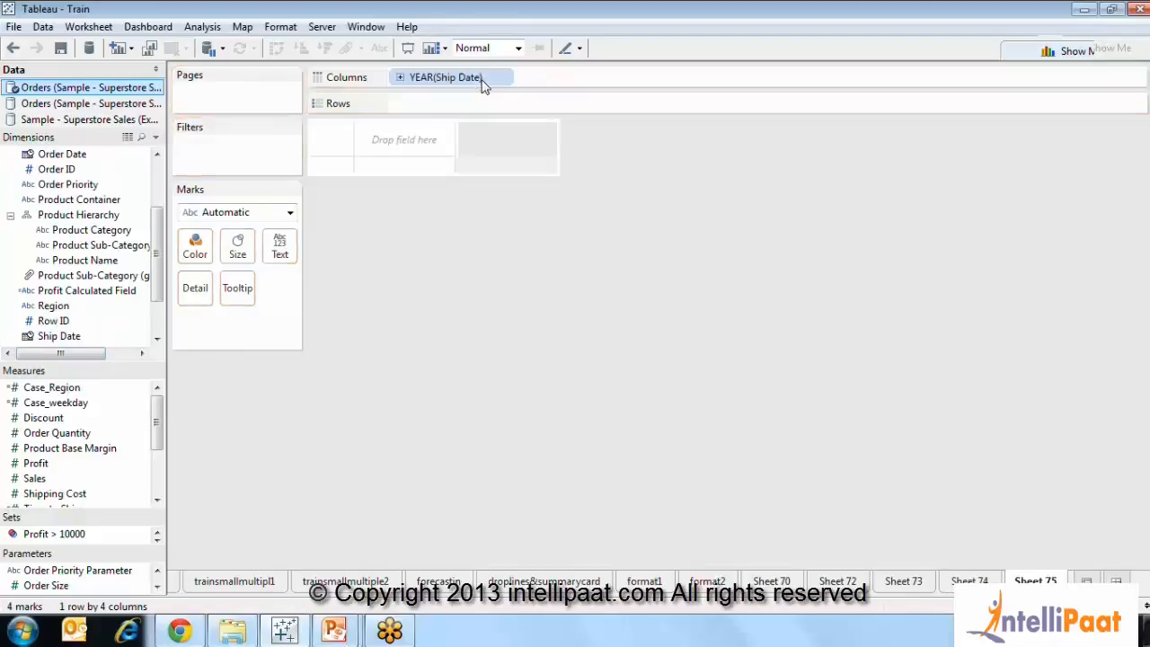
pyautogui.click(504, 77)
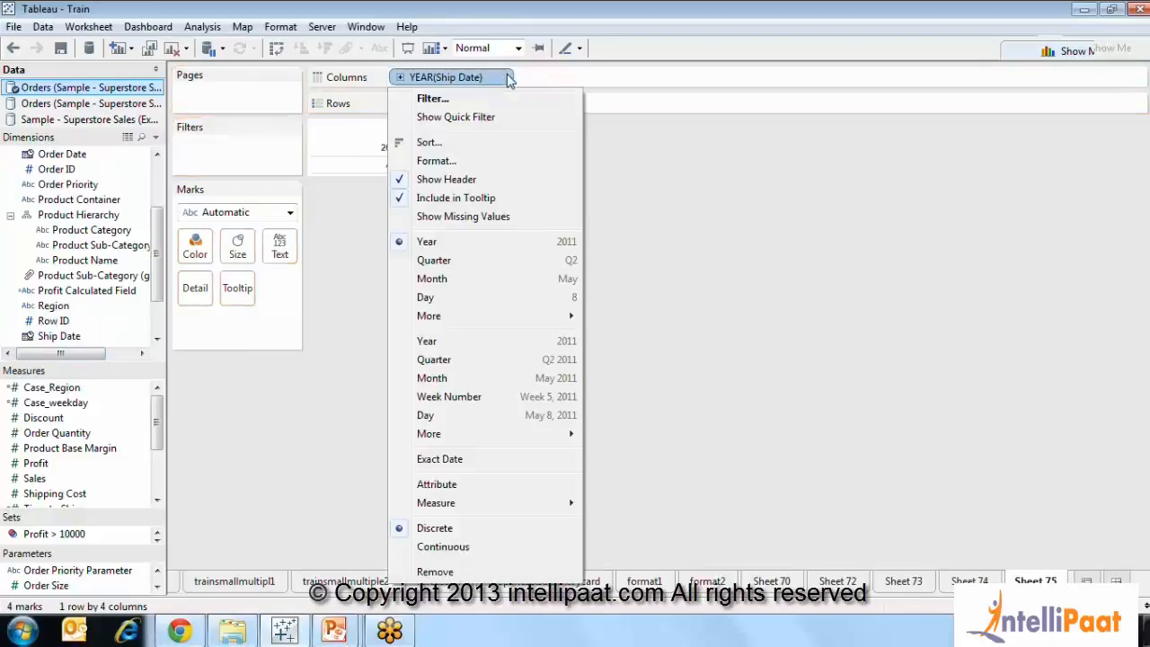
pyautogui.click(435, 378)
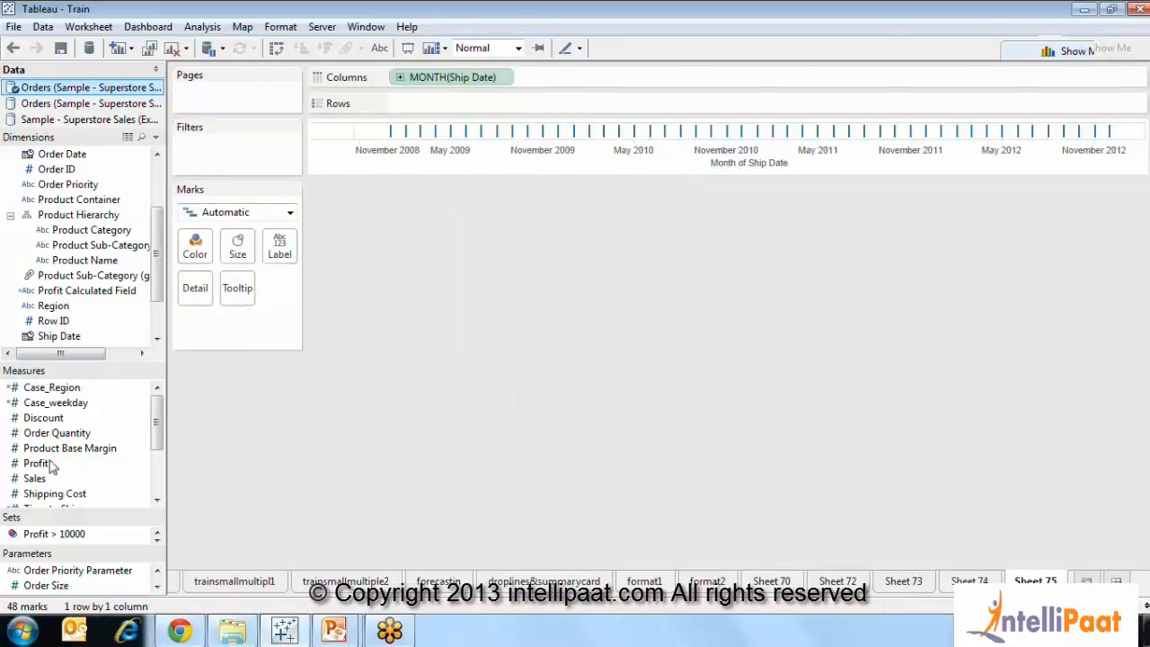
# Place Sales on Rows to plot it by month of Ship Date and minimise the data pane
pyautogui.moveTo(34, 481); pyautogui.dragTo(487, 104)
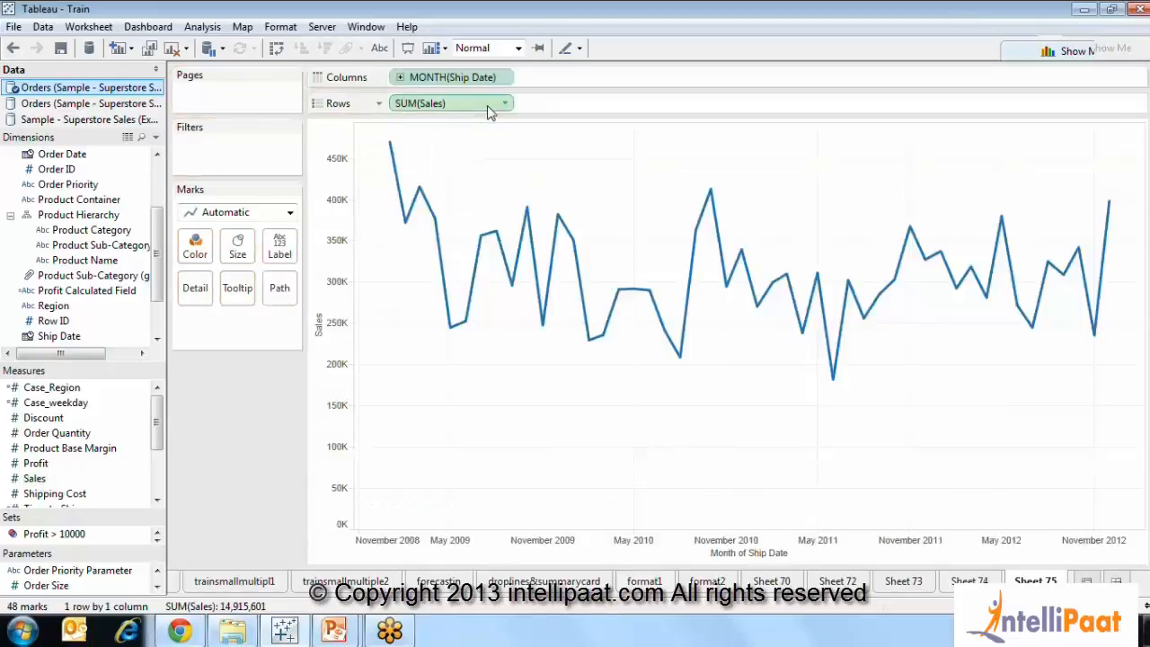
pyautogui.rightClick(797, 447)
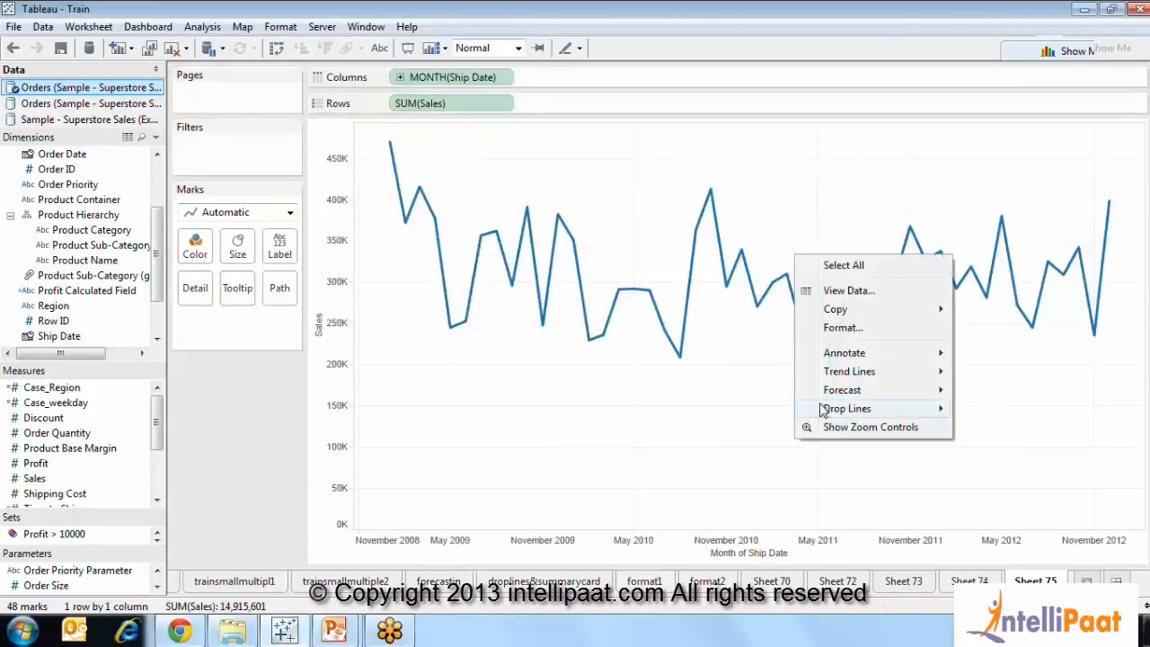
pyautogui.click(156, 79)
pyautogui.click(154, 72)
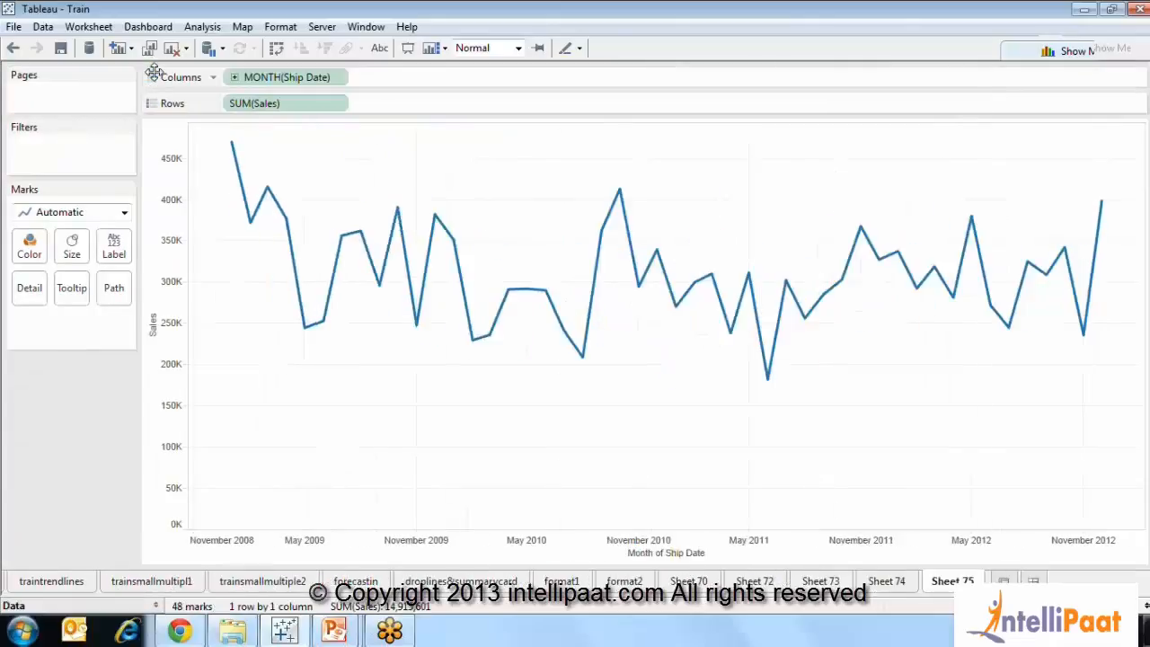
# Show the forecast on the monthly Sales line chart
pyautogui.rightClick(378, 363)
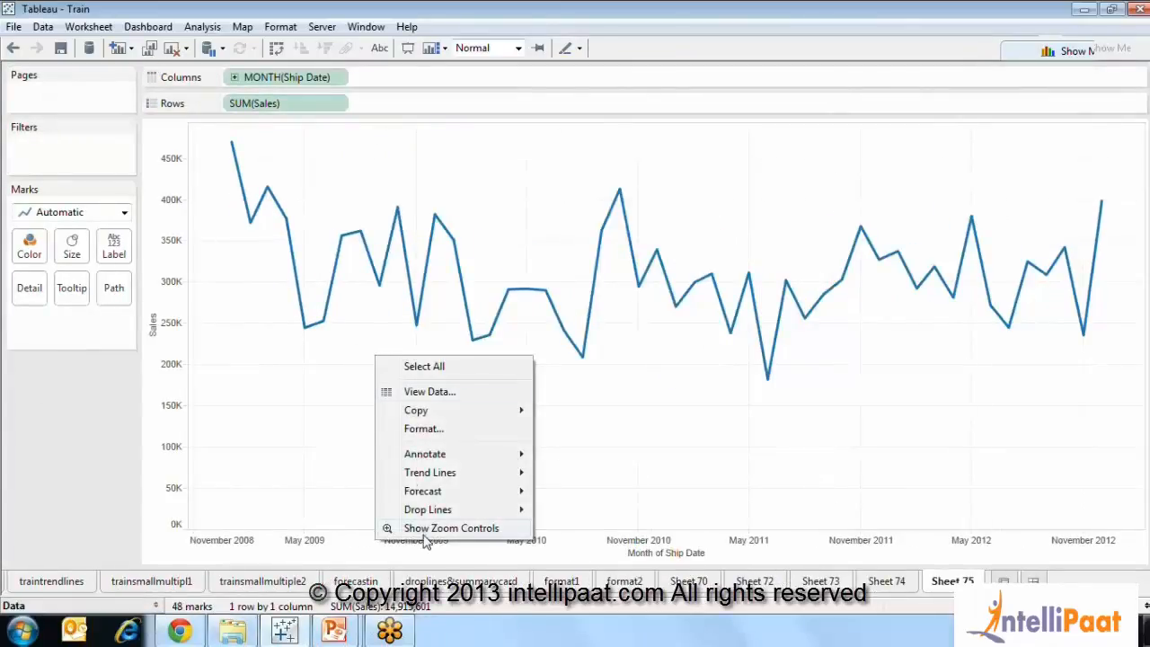
pyautogui.moveTo(426, 498)
pyautogui.click(379, 166)
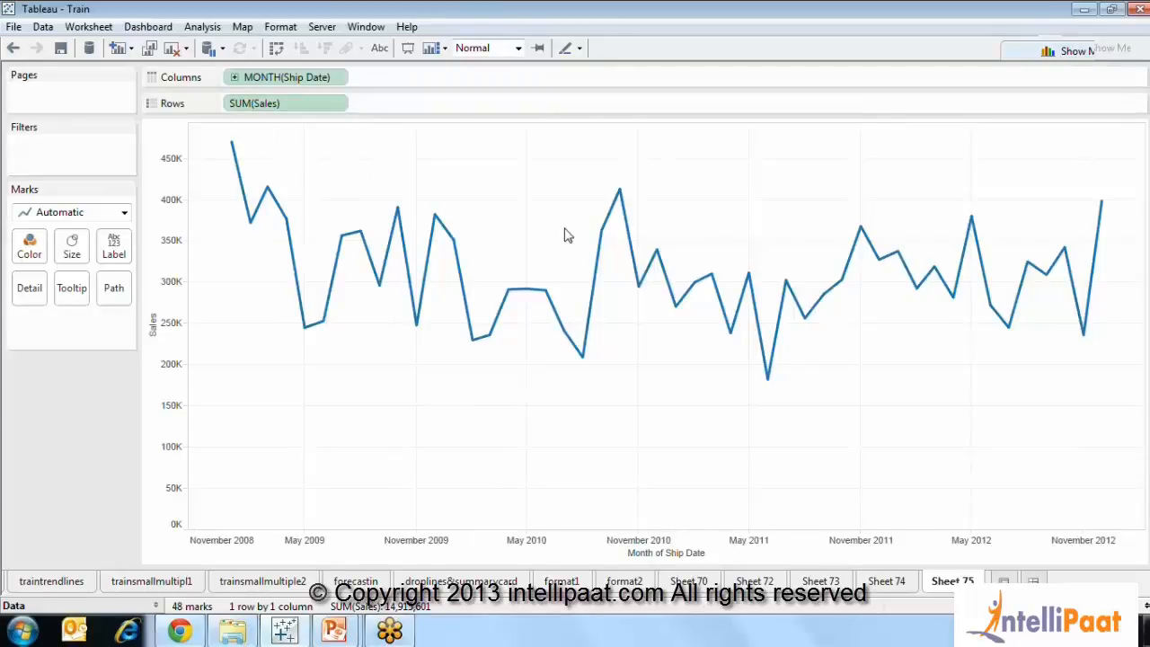
pyautogui.rightClick(964, 424)
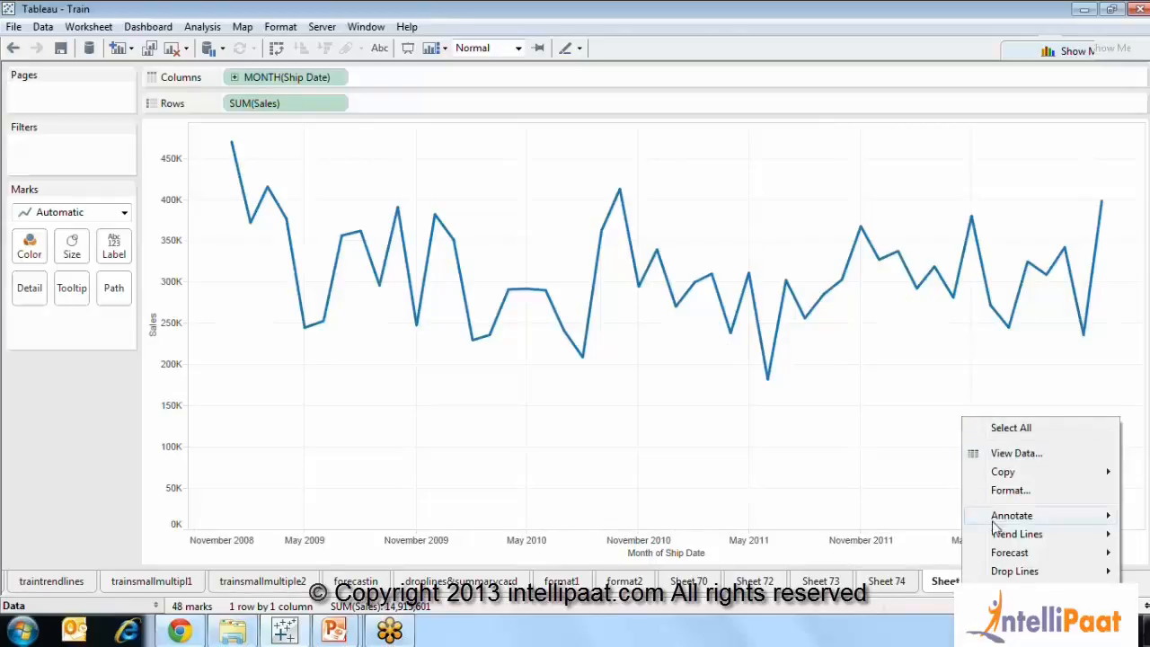
pyautogui.moveTo(1001, 561)
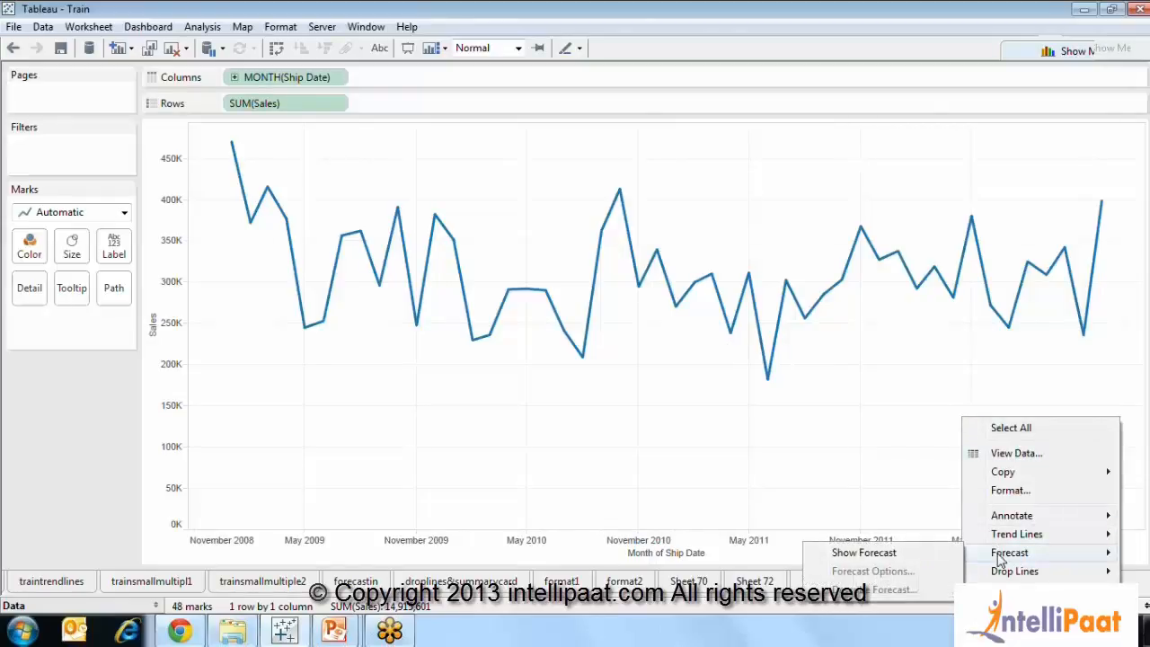
pyautogui.click(899, 552)
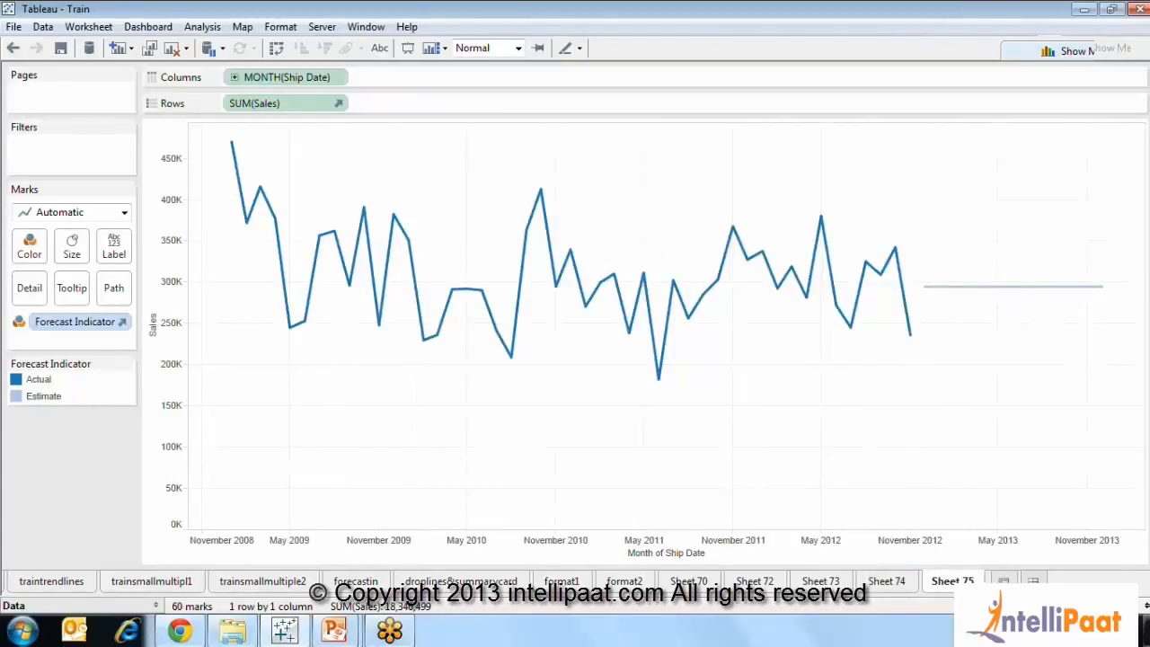
# Review the forecast options and apply the Trend and season forecast model to the Sales chart
pyautogui.moveTo(973, 297)
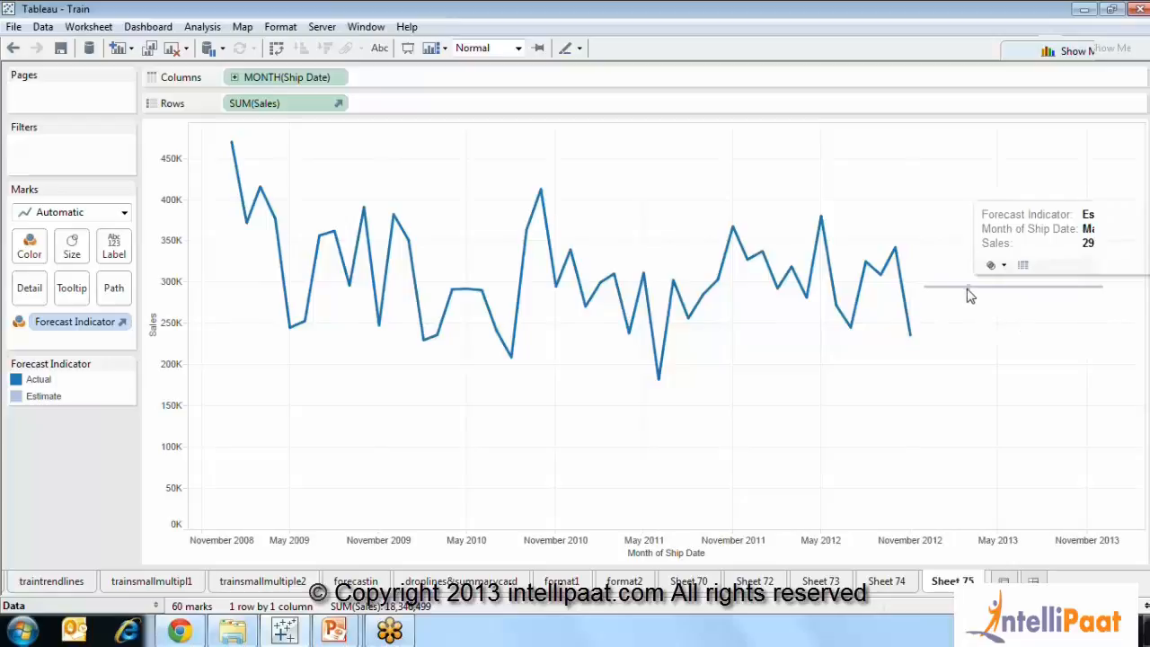
pyautogui.rightClick(969, 290)
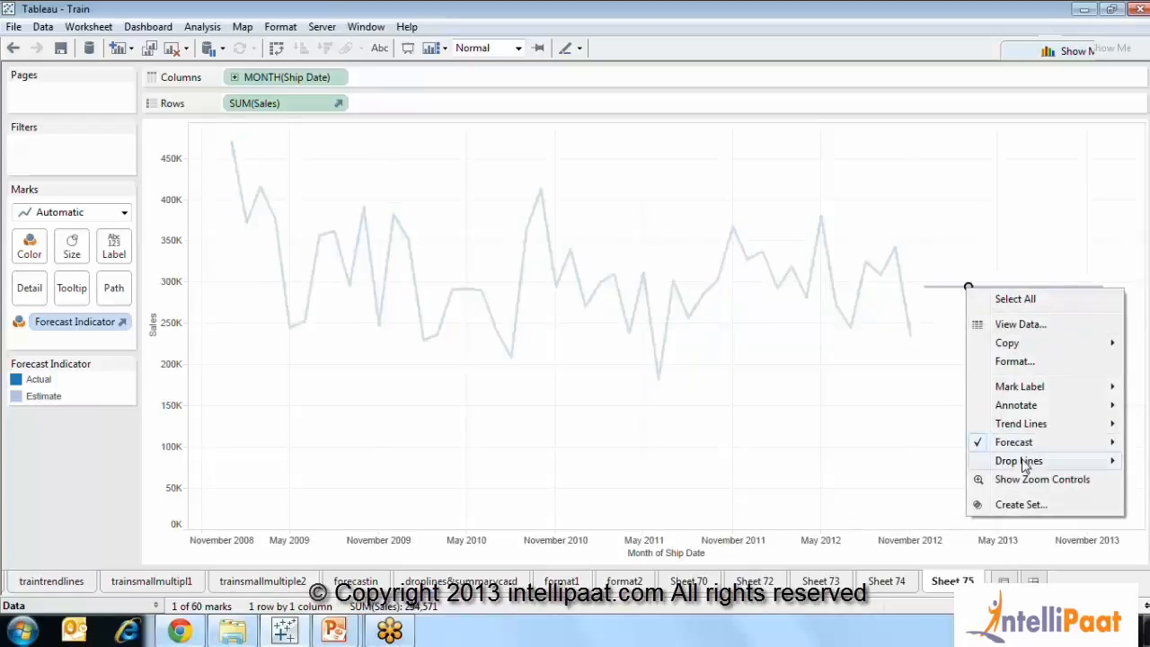
pyautogui.moveTo(1021, 450)
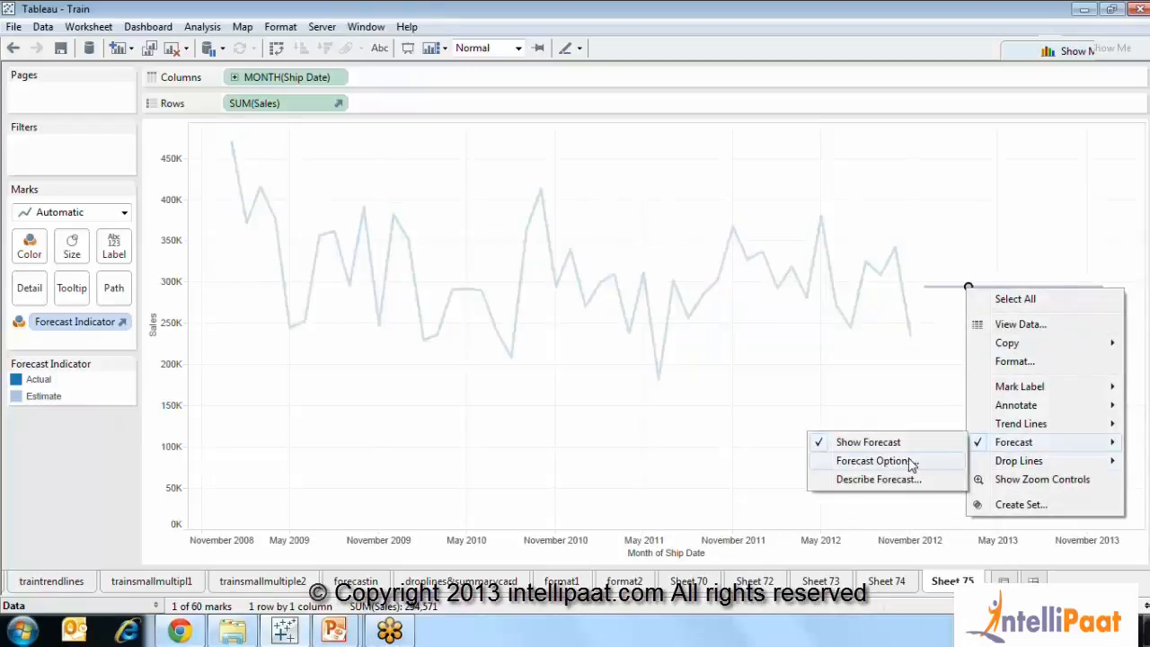
pyautogui.click(871, 461)
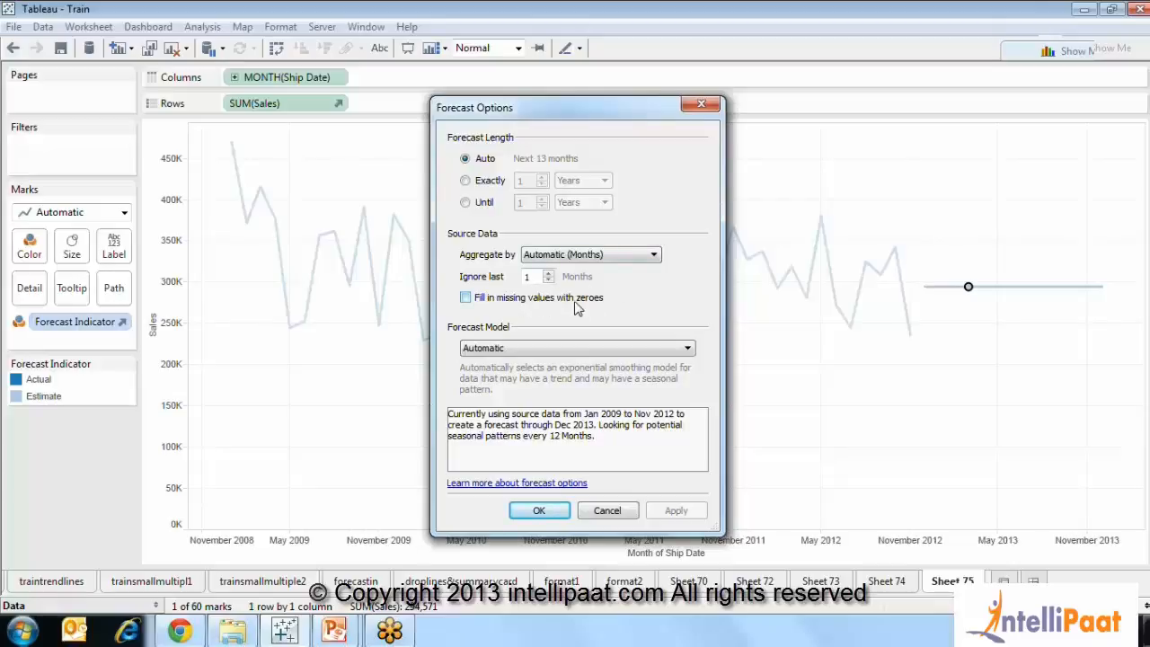
pyautogui.click(551, 350)
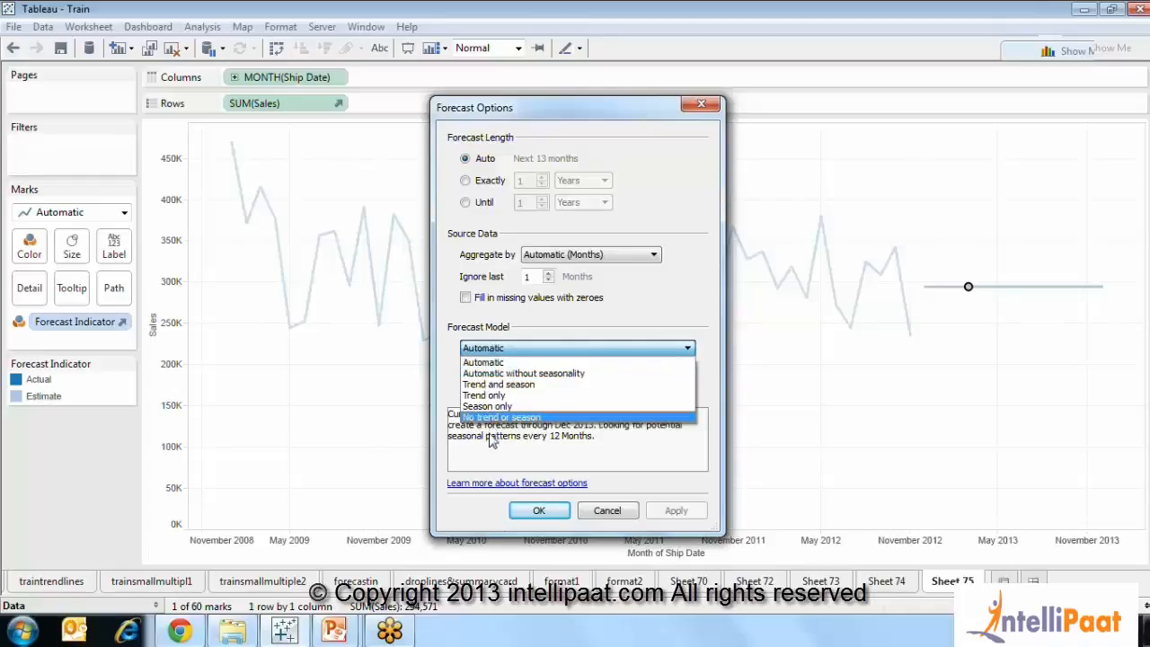
pyautogui.click(536, 333)
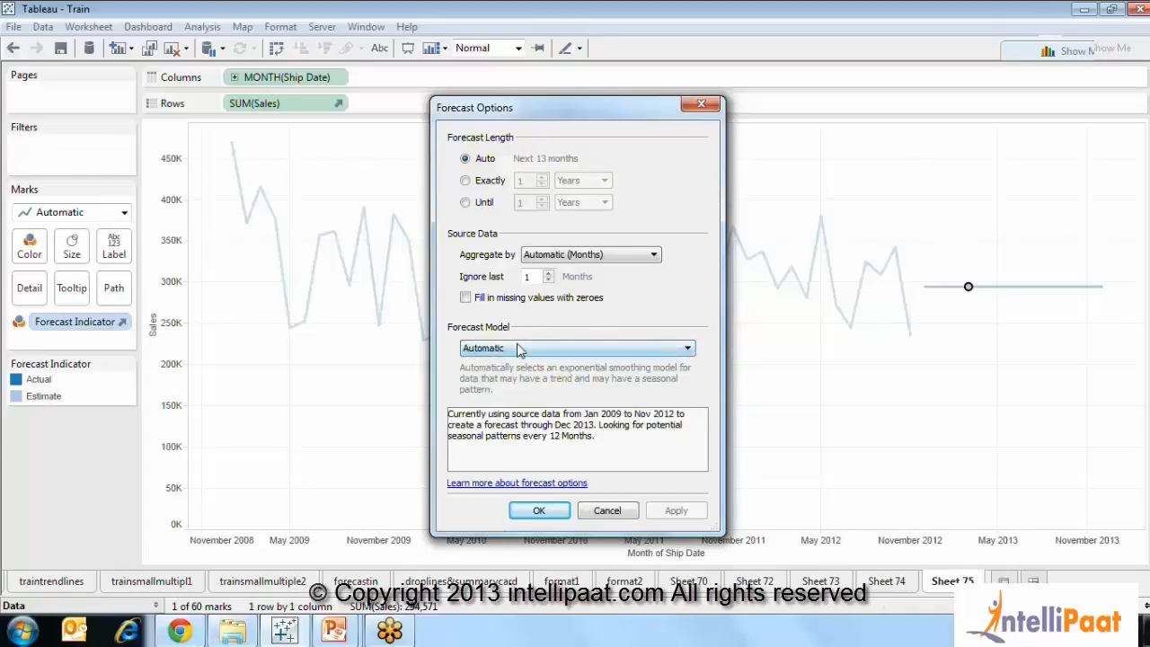
pyautogui.click(516, 346)
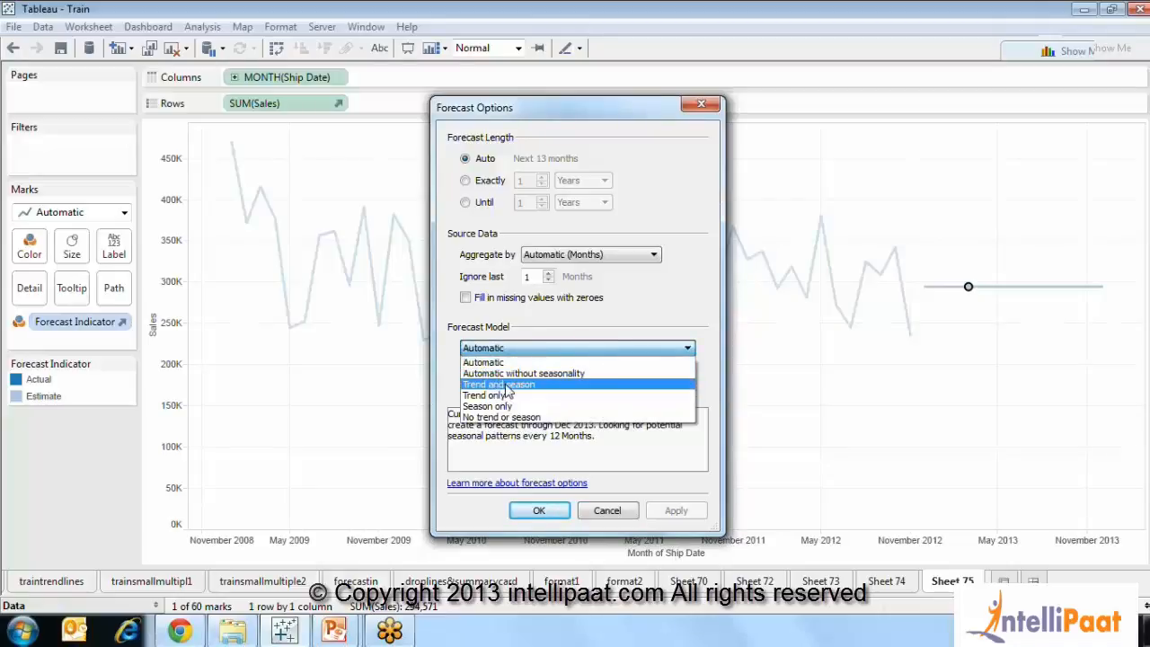
pyautogui.click(508, 385)
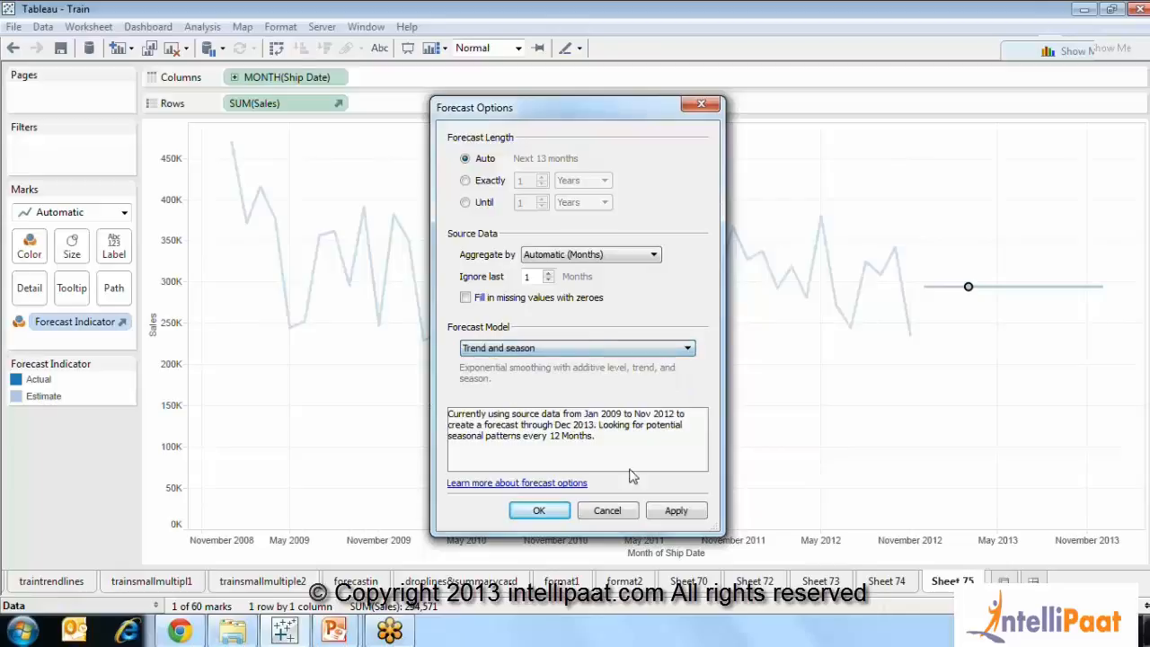
pyautogui.click(679, 514)
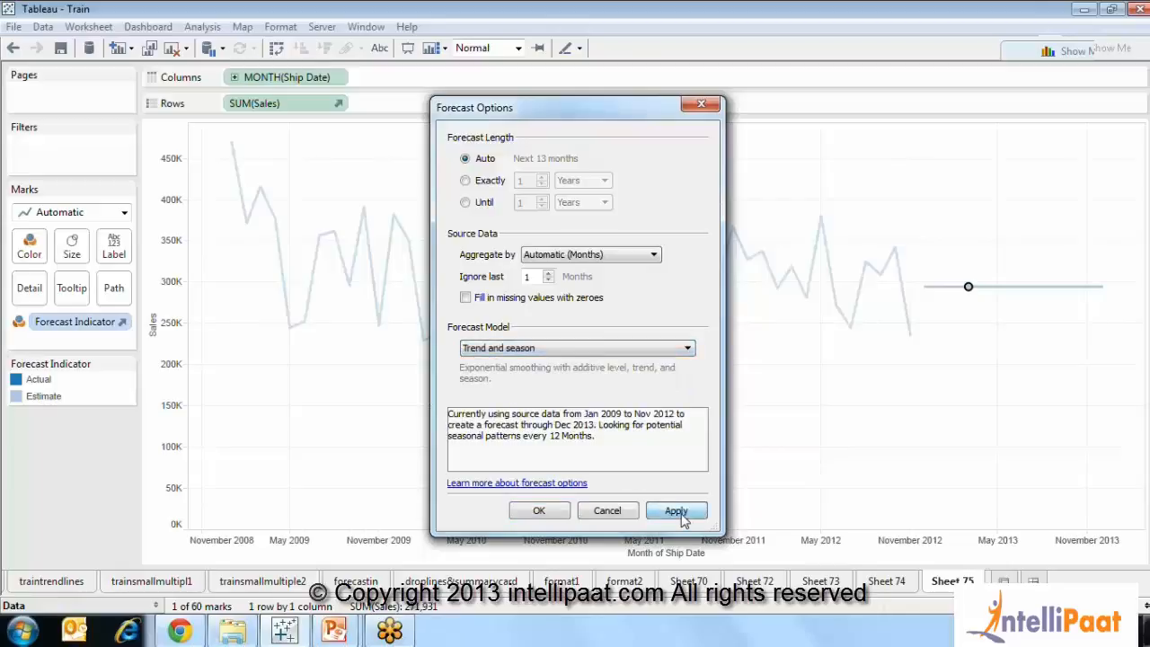
pyautogui.click(557, 513)
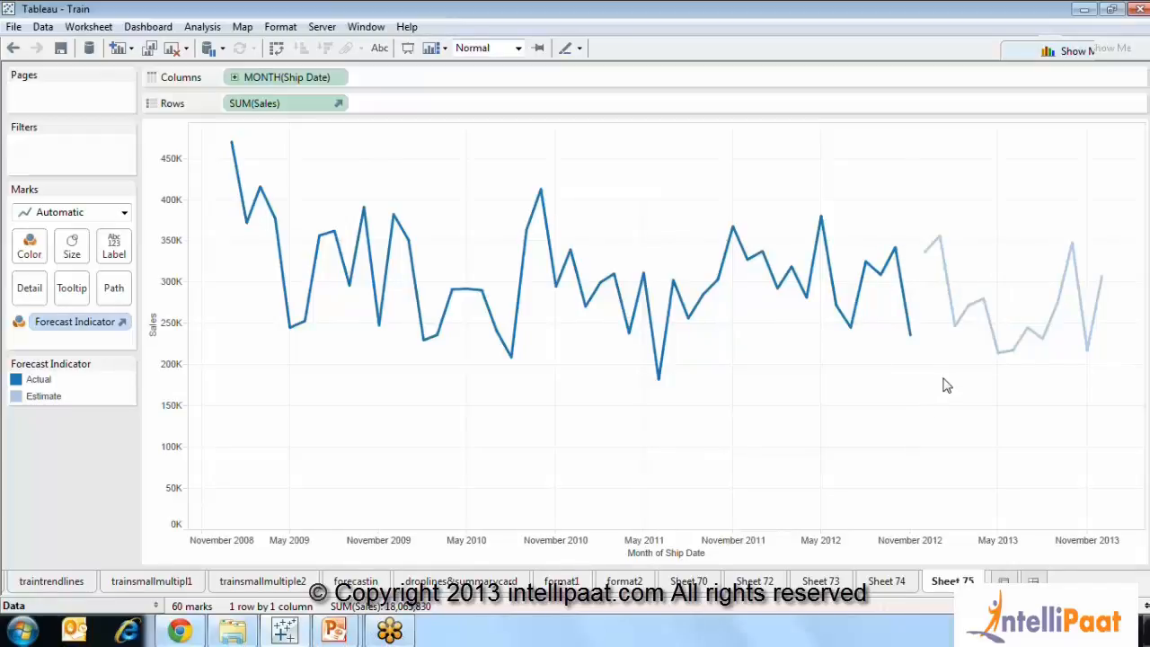
# Try the Trend only forecast model on the Sales chart
pyautogui.moveTo(1004, 359)
pyautogui.rightClick(990, 320)
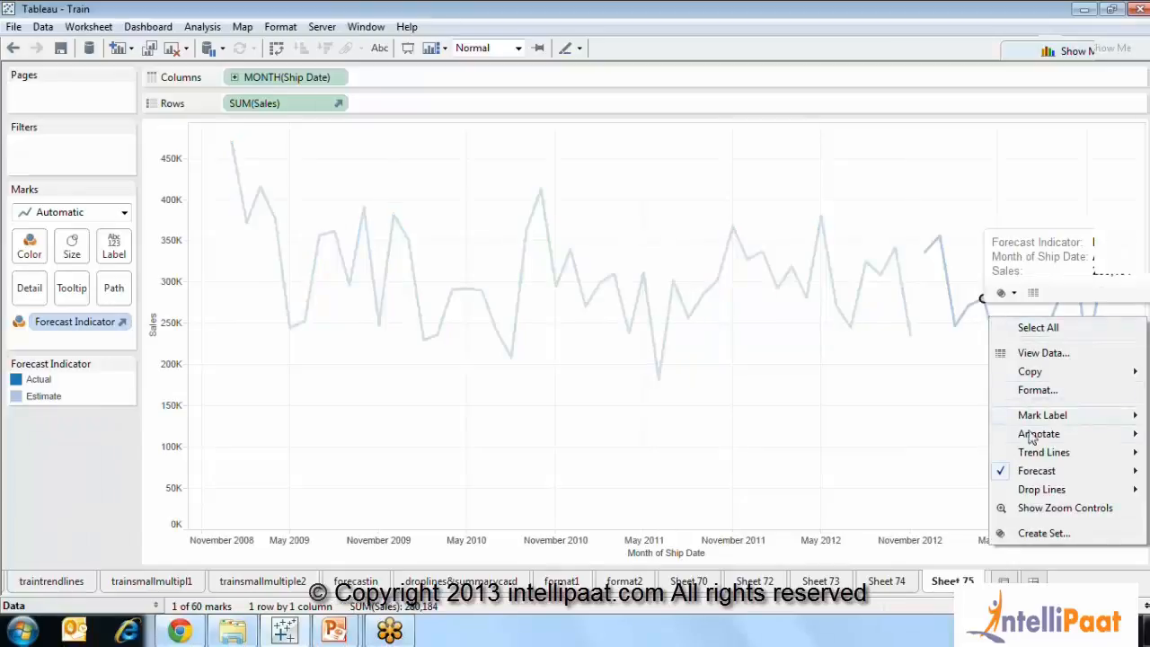
pyautogui.moveTo(1029, 471)
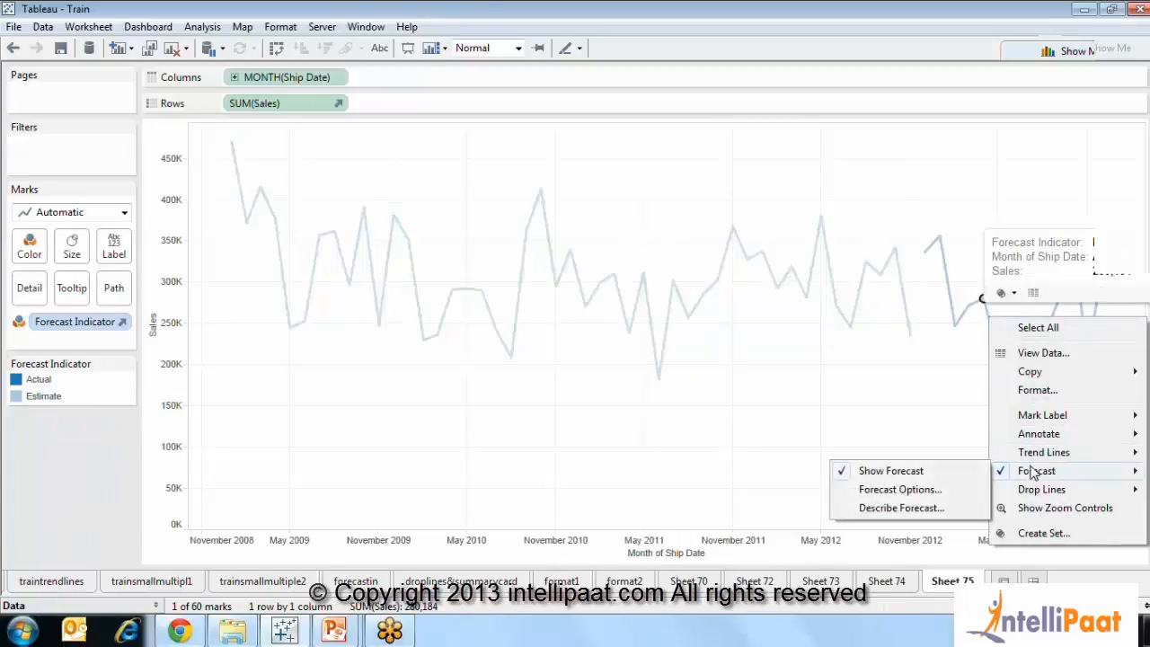
pyautogui.click(980, 490)
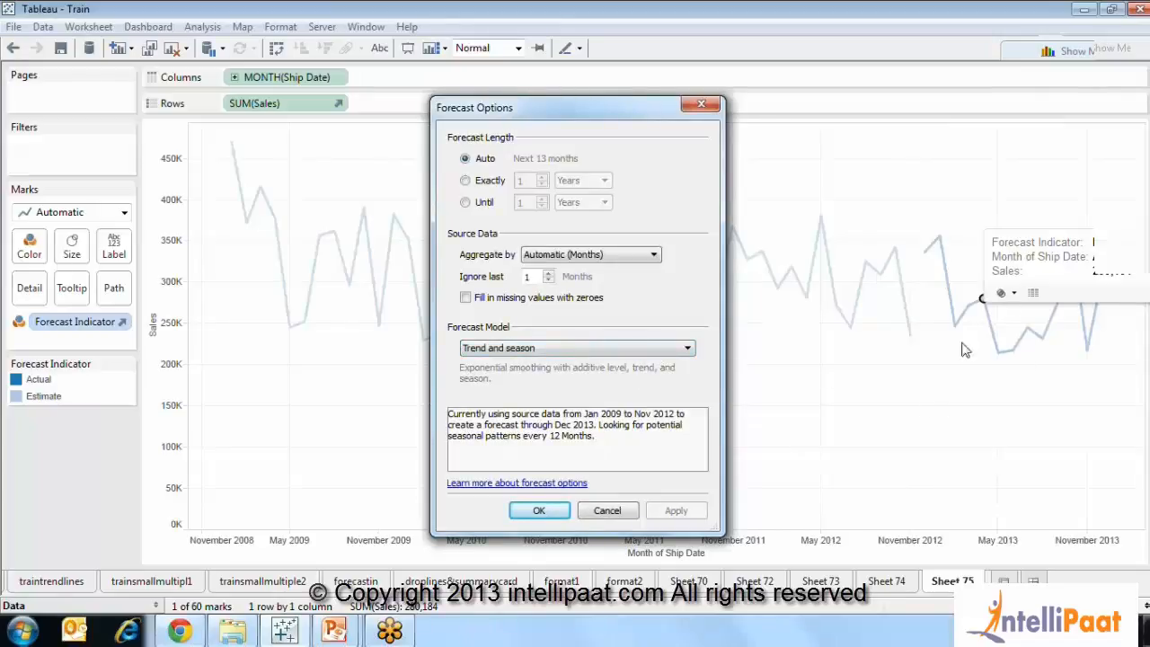
pyautogui.click(683, 351)
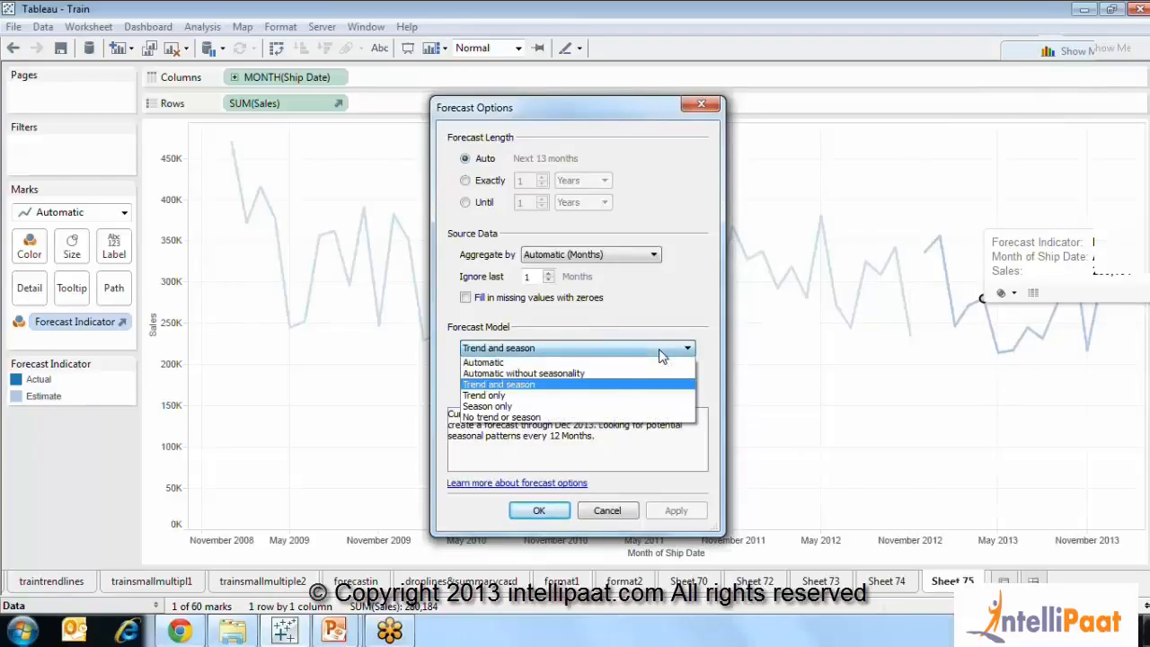
pyautogui.click(558, 398)
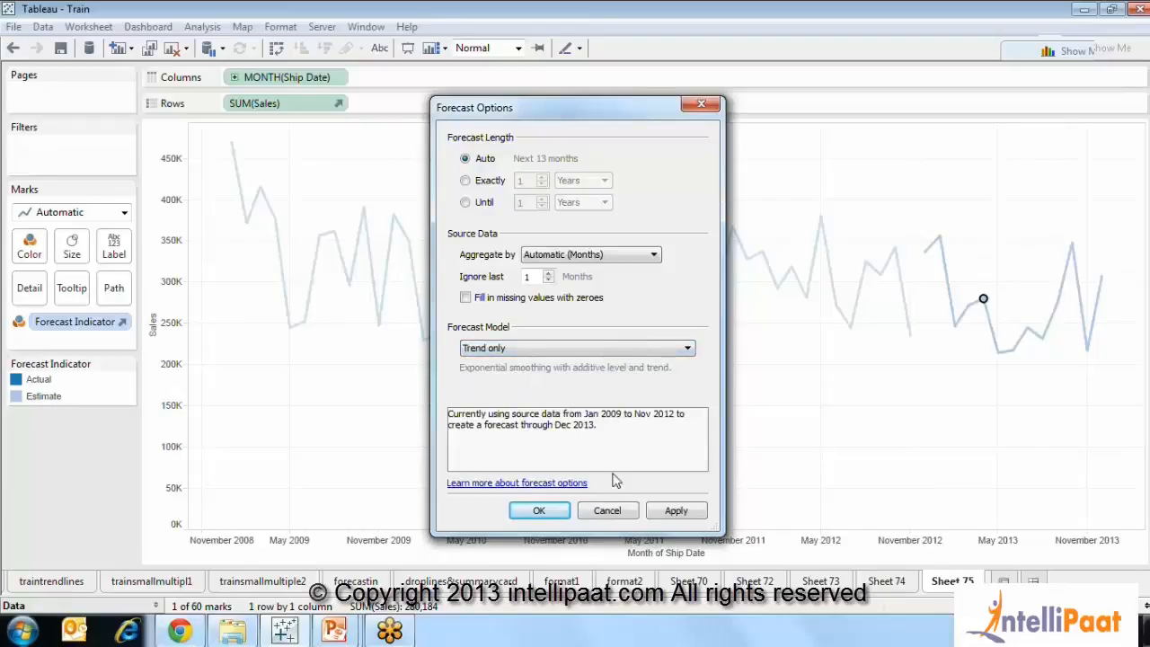
pyautogui.click(672, 515)
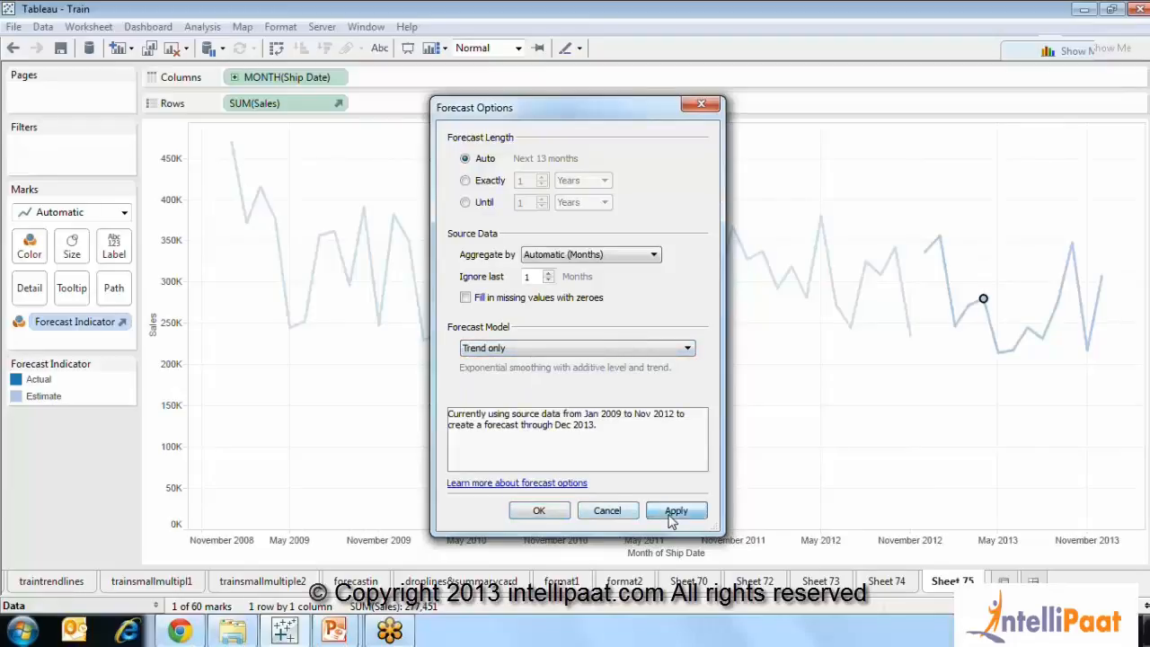
pyautogui.click(539, 511)
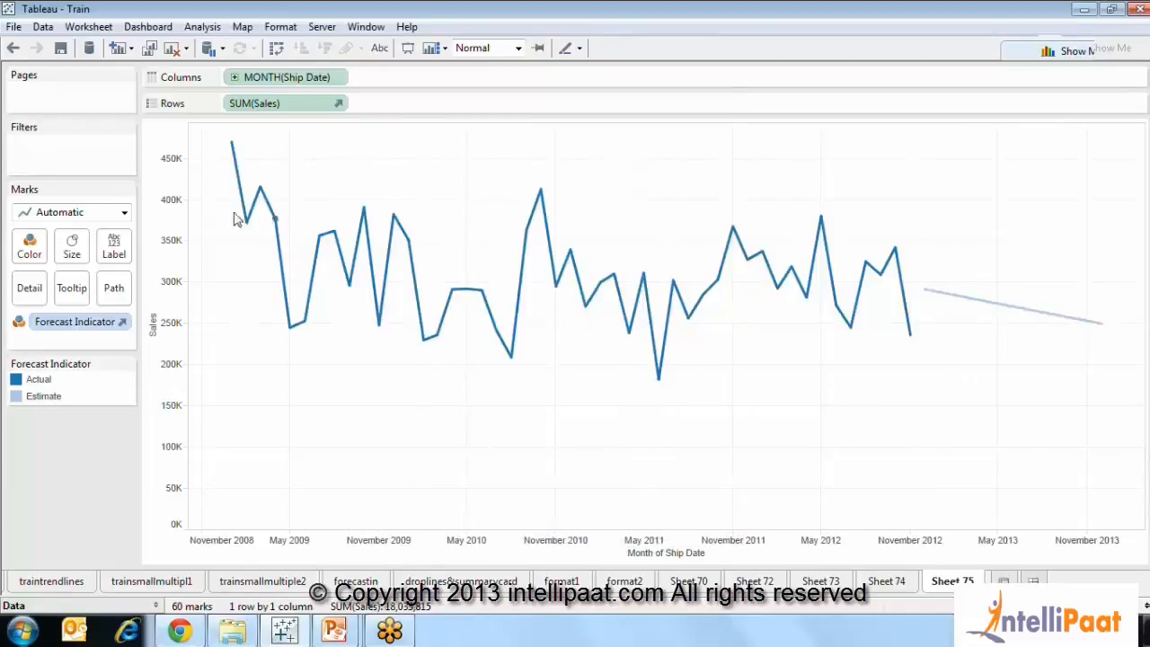
# Inspect the actual and estimated parts of the line, set the forecast model back to Trend and season, and deselect the mark
pyautogui.moveTo(232, 151)
pyautogui.moveTo(911, 339)
pyautogui.moveTo(949, 299)
pyautogui.moveTo(993, 311)
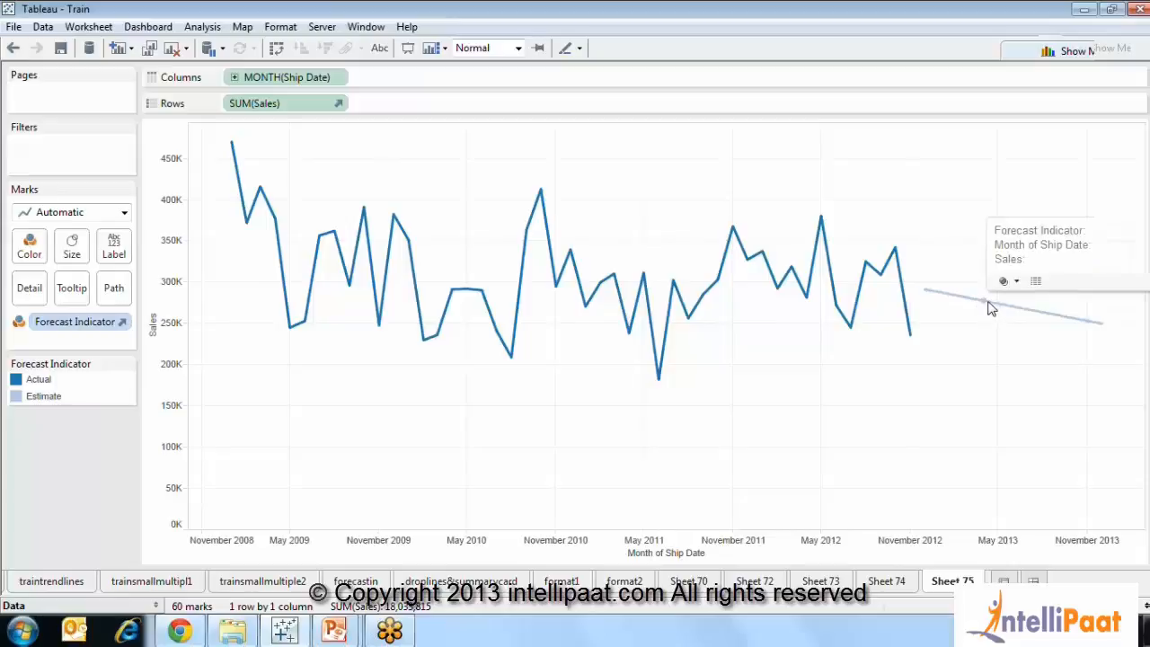
pyautogui.rightClick(986, 303)
pyautogui.moveTo(1026, 460)
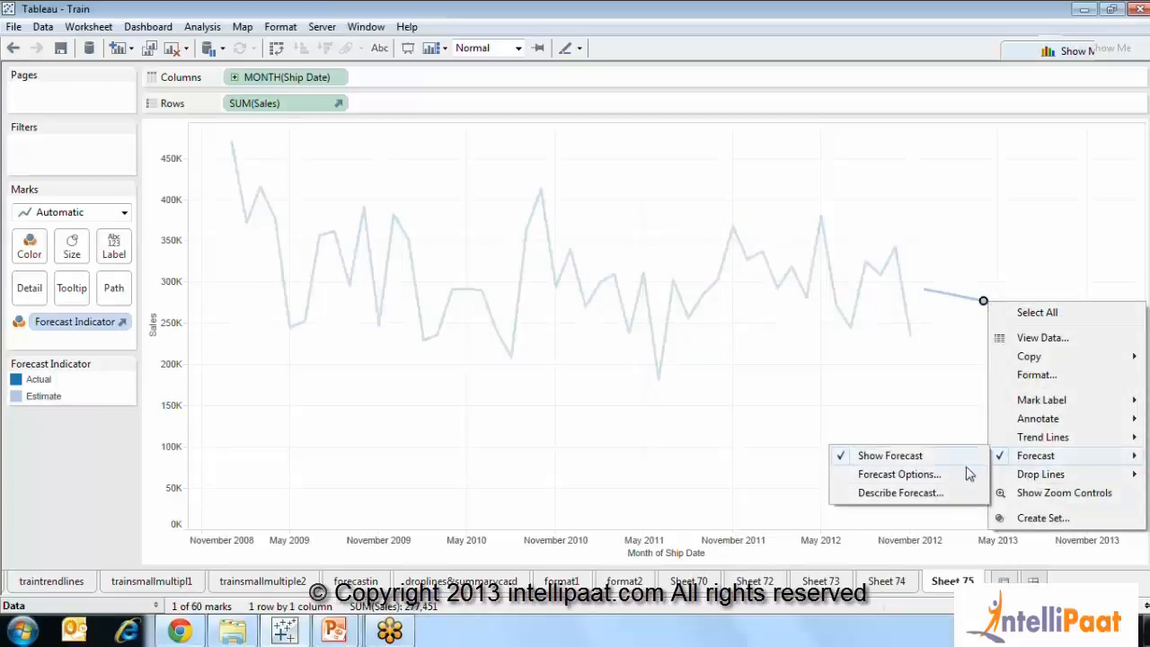
pyautogui.click(965, 473)
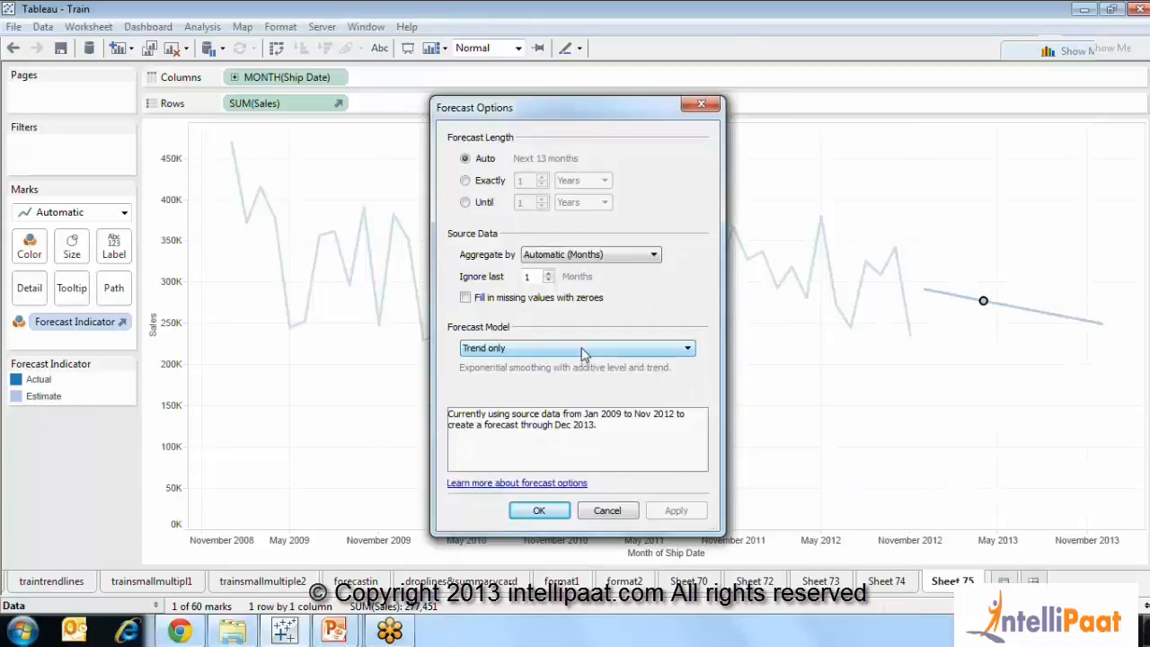
pyautogui.click(582, 353)
pyautogui.click(687, 386)
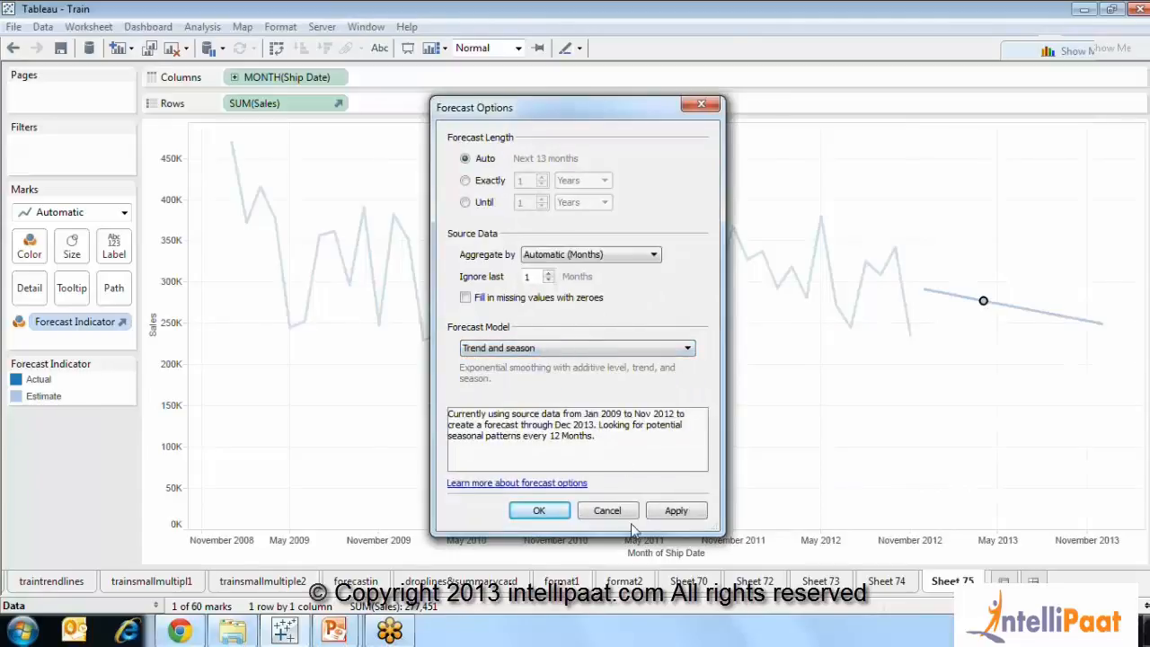
pyautogui.click(675, 511)
pyautogui.click(537, 510)
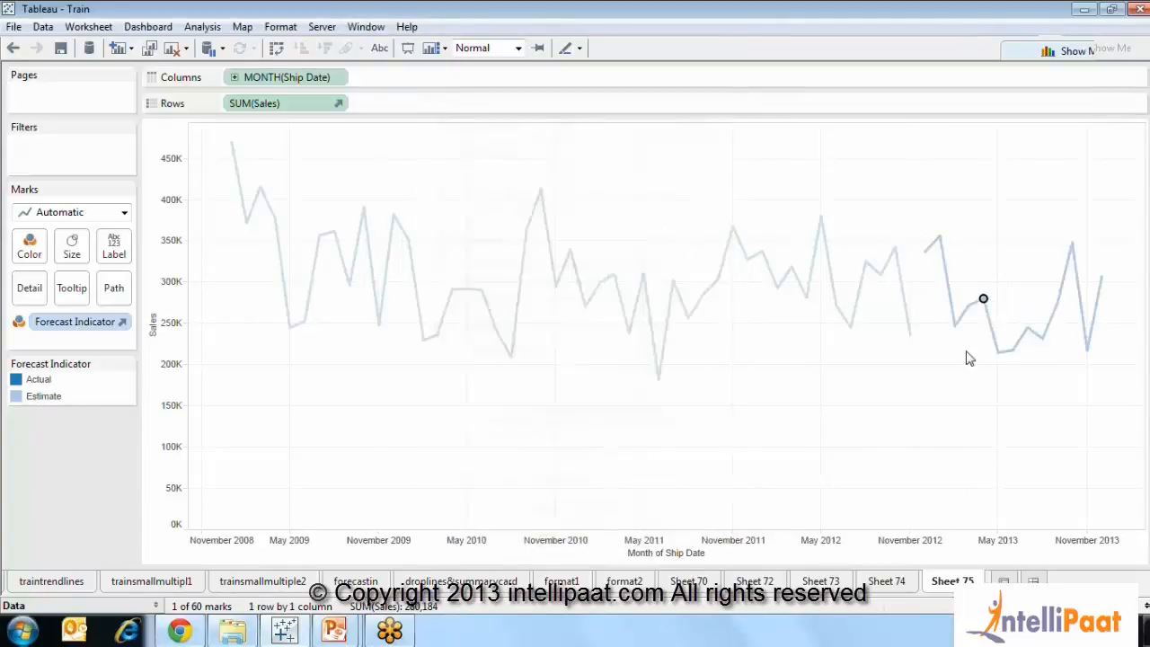
pyautogui.click(969, 358)
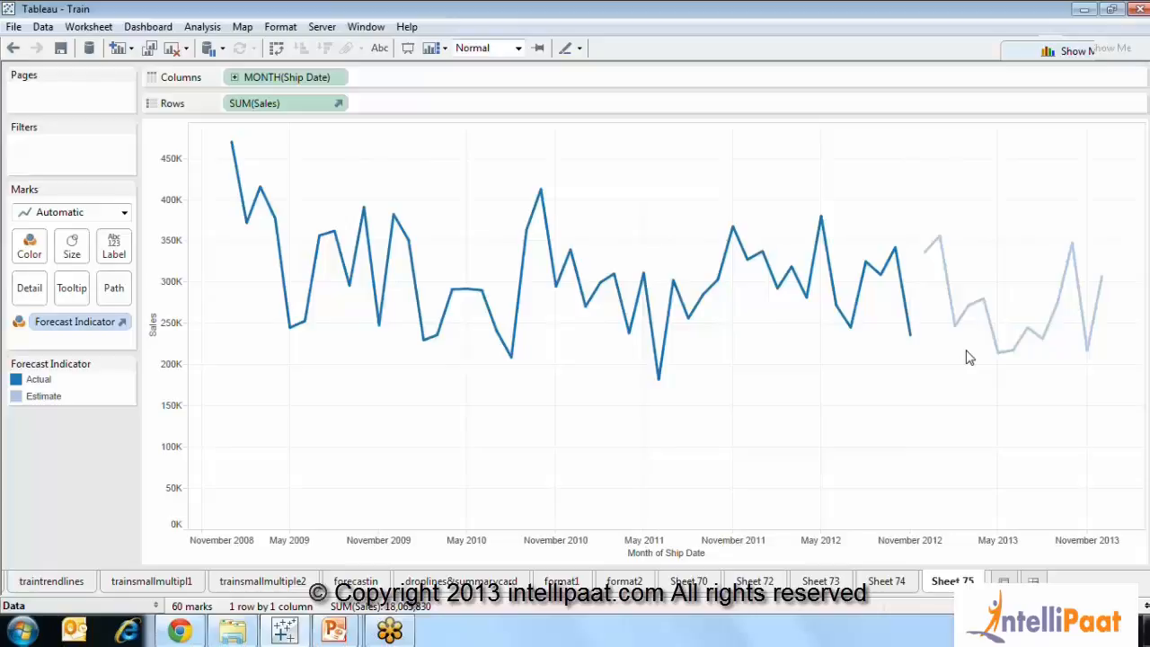
# Create a new blank worksheet after Sheet 75 and review the Drop Lines slide in the PowerPoint presentation
pyautogui.hotkey('ctrl', 'm')
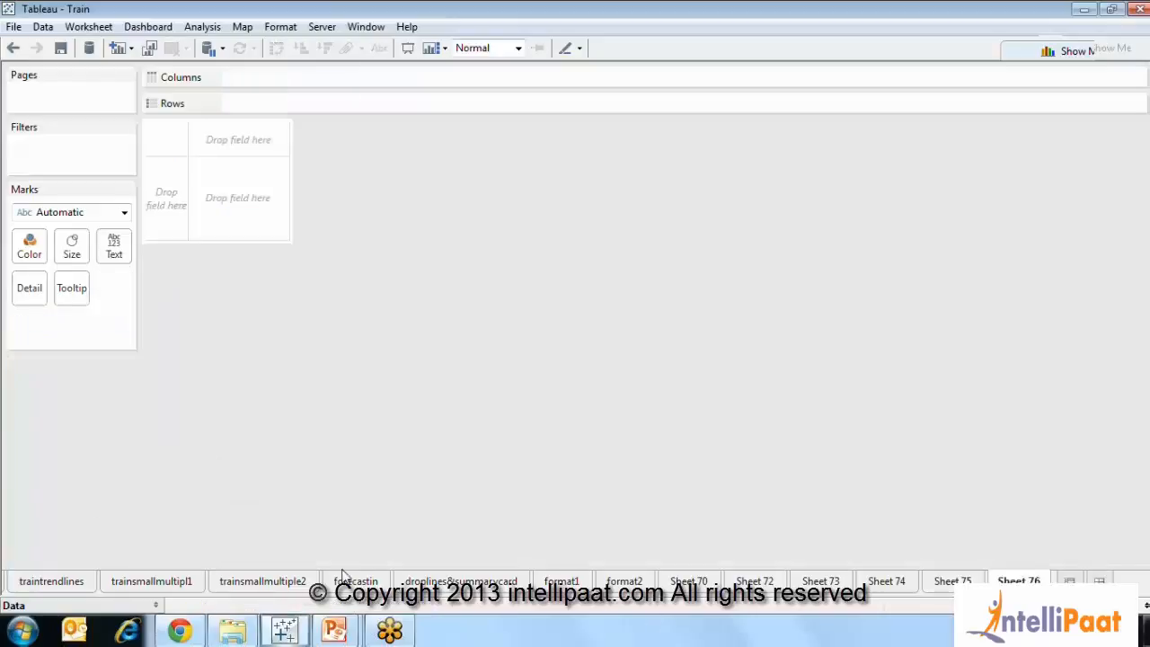
pyautogui.click(328, 631)
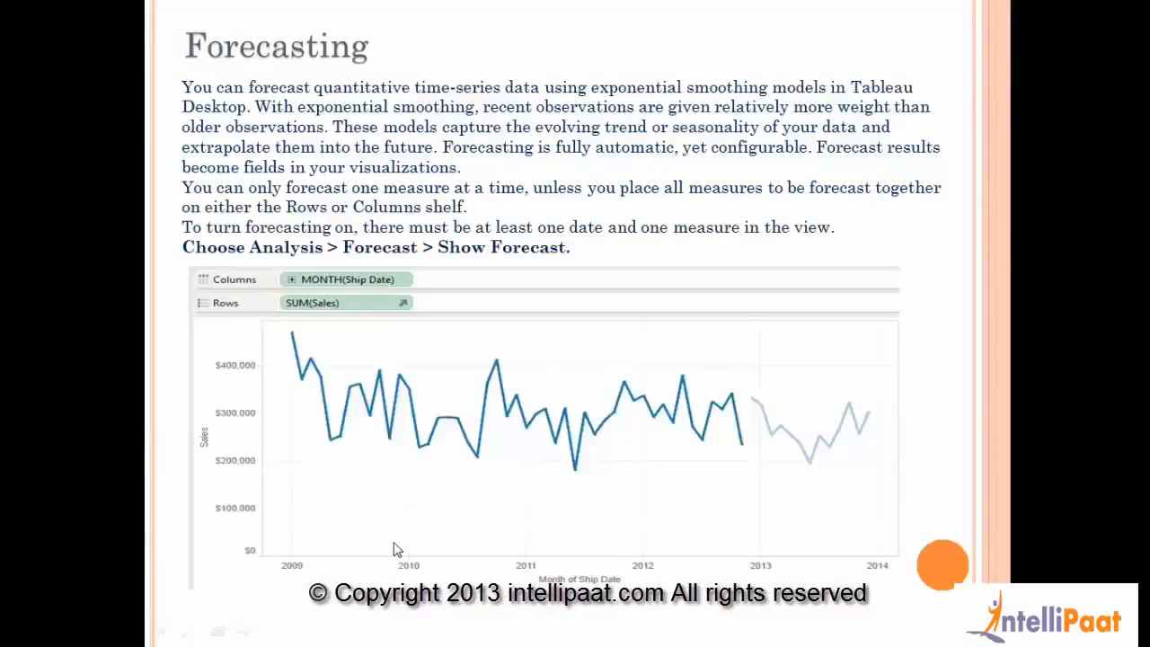
pyautogui.click(515, 381)
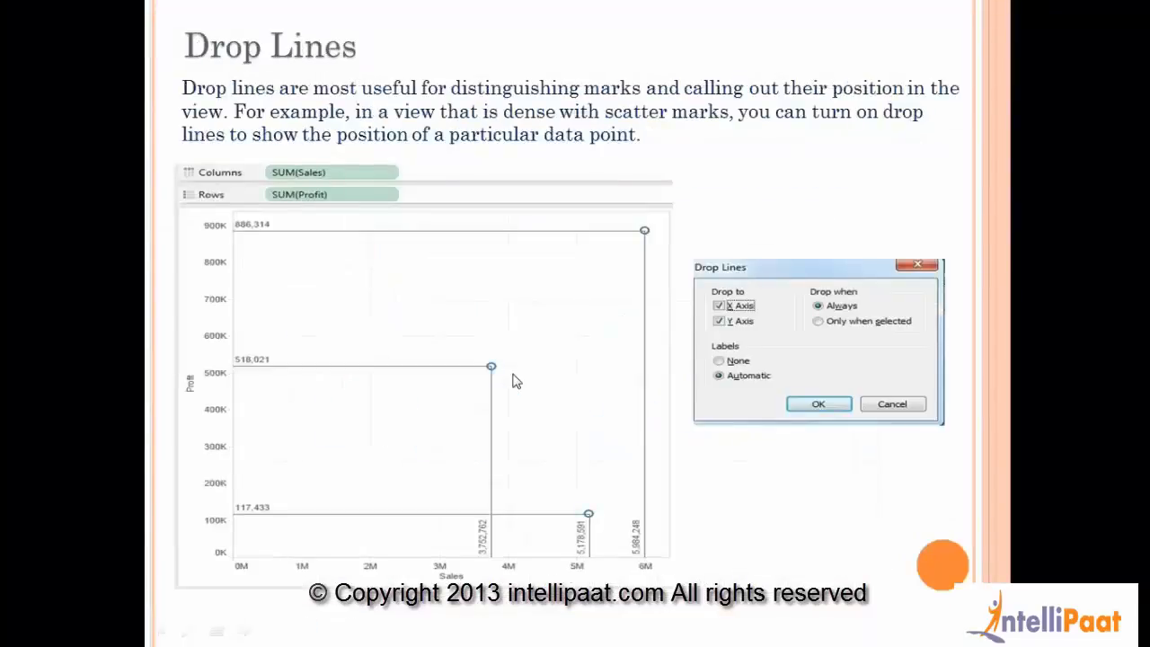
pyautogui.press('Left')
pyautogui.press('Right')
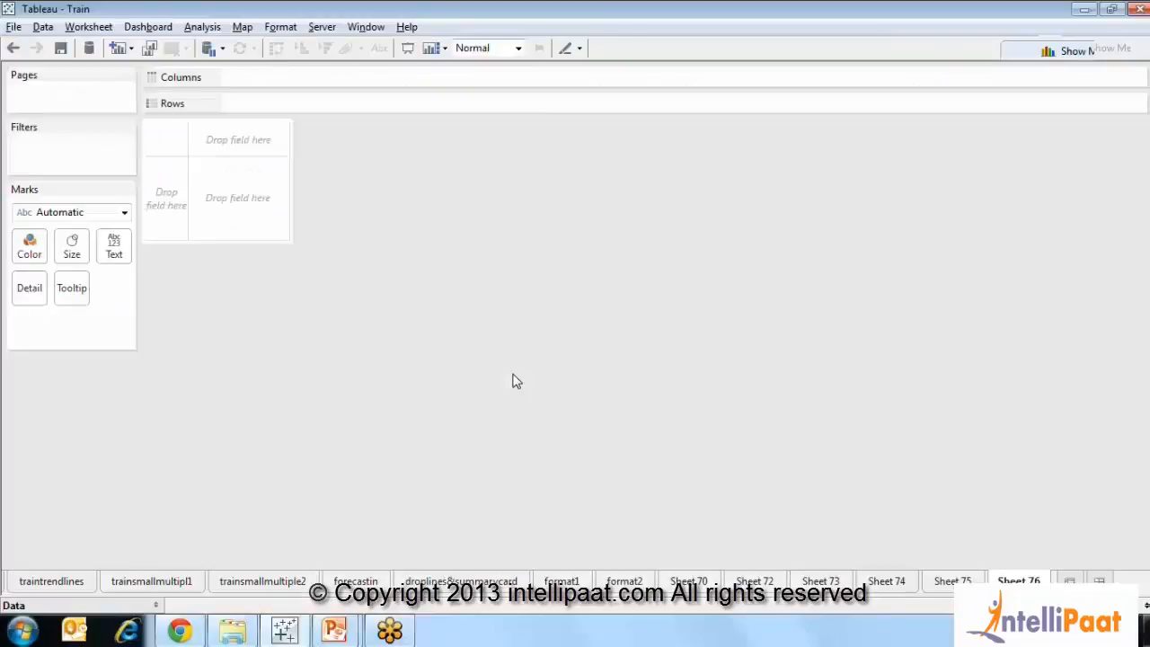
# Build a scatter plot of Profit against Sales on the blank worksheet and color its marks by Product Category
pyautogui.click(155, 605)
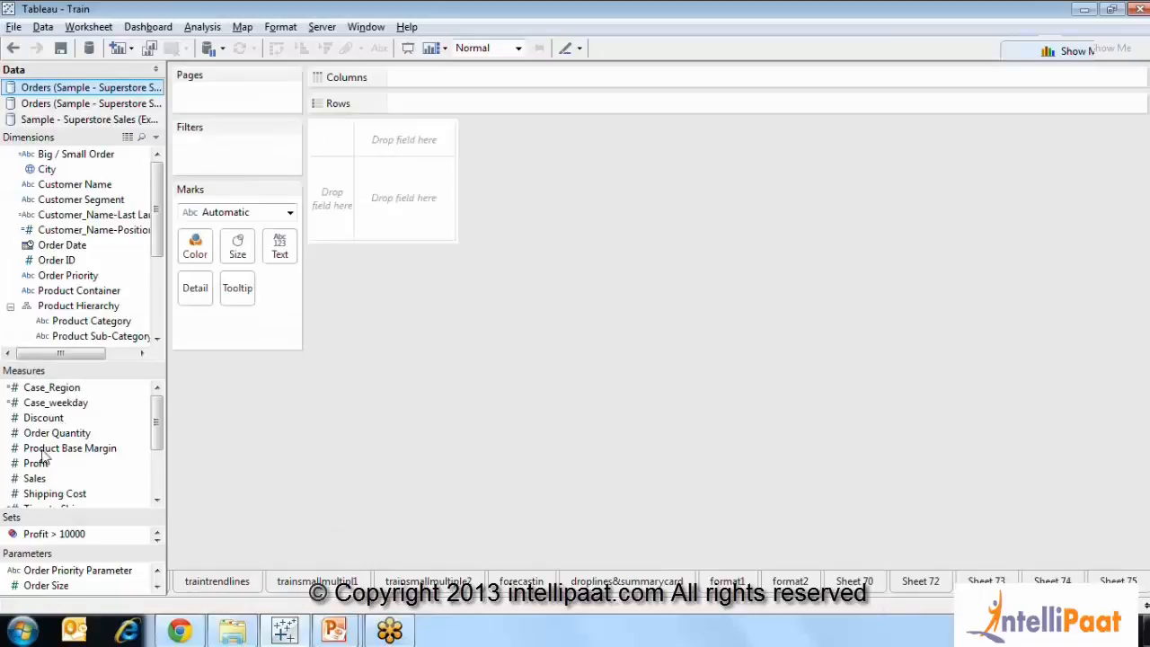
pyautogui.click(35, 481)
pyautogui.keyDown('ctrl'); pyautogui.click(35, 463); pyautogui.keyUp('ctrl')
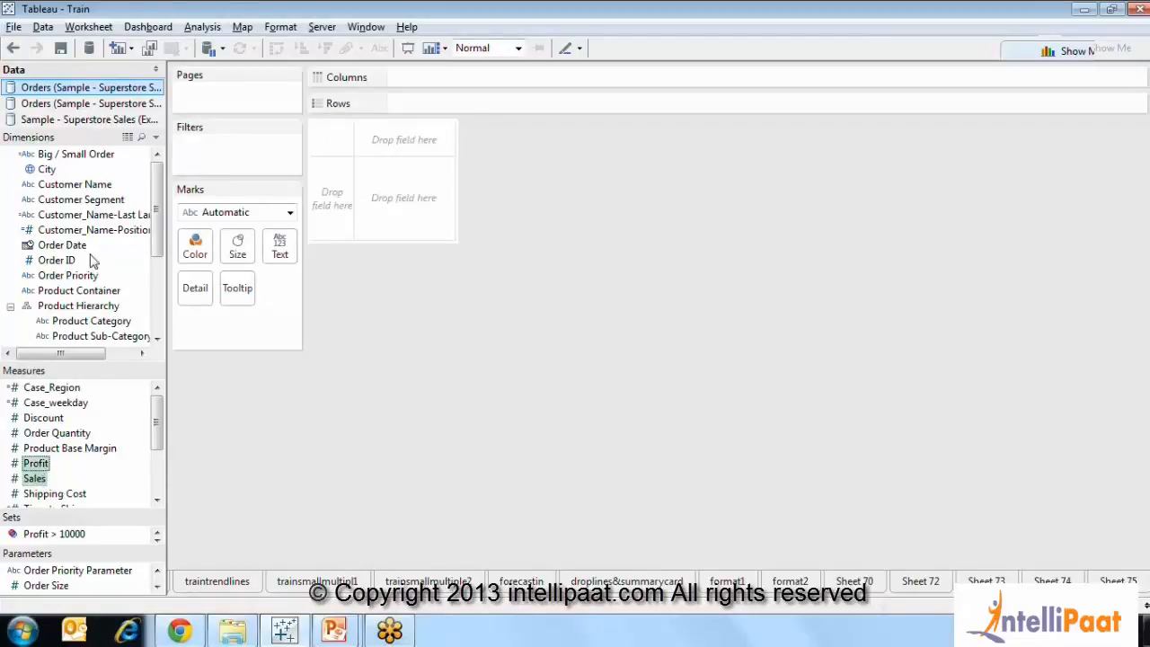
pyautogui.click(1081, 52)
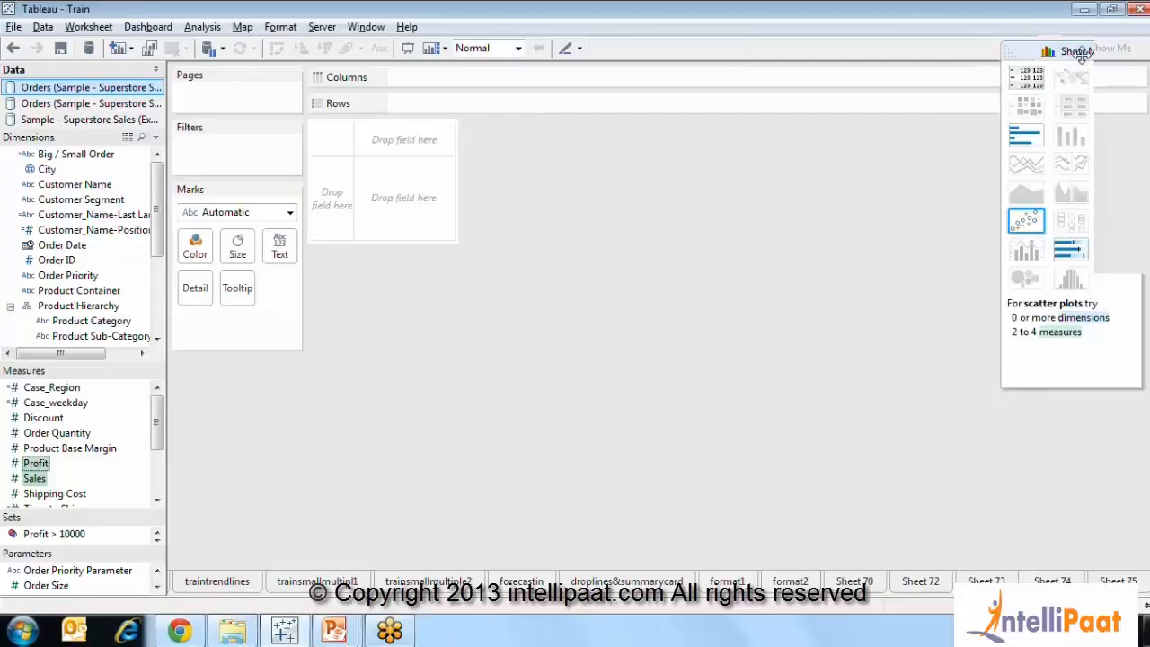
pyautogui.click(1026, 222)
pyautogui.click(1027, 53)
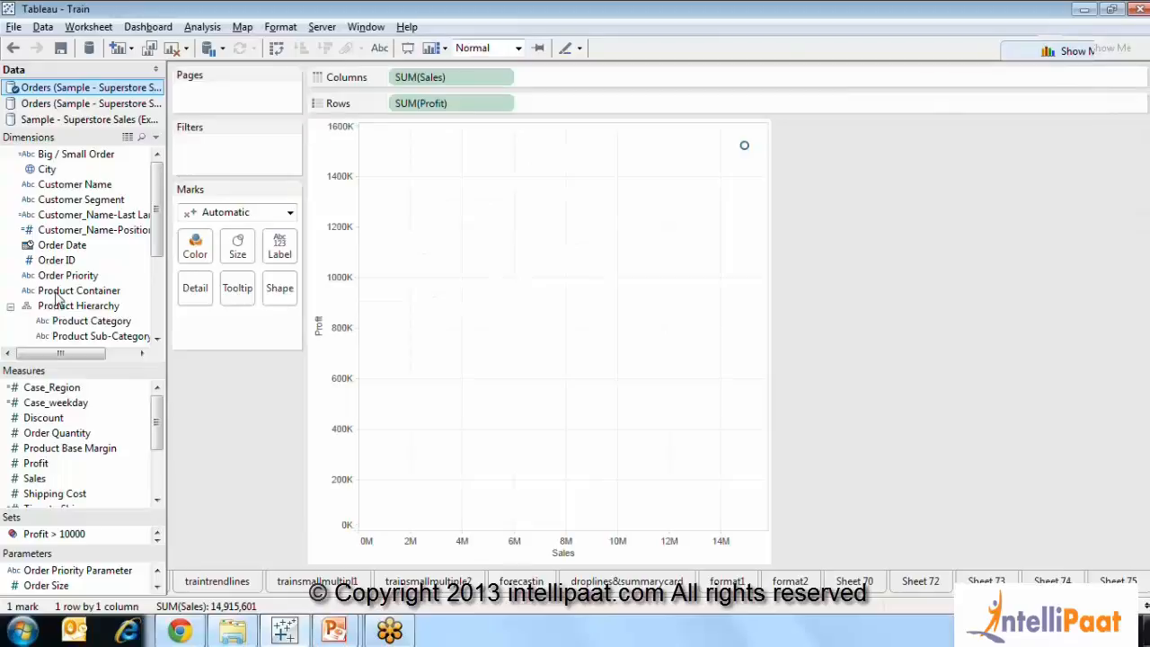
pyautogui.moveTo(61, 322); pyautogui.dragTo(200, 246)
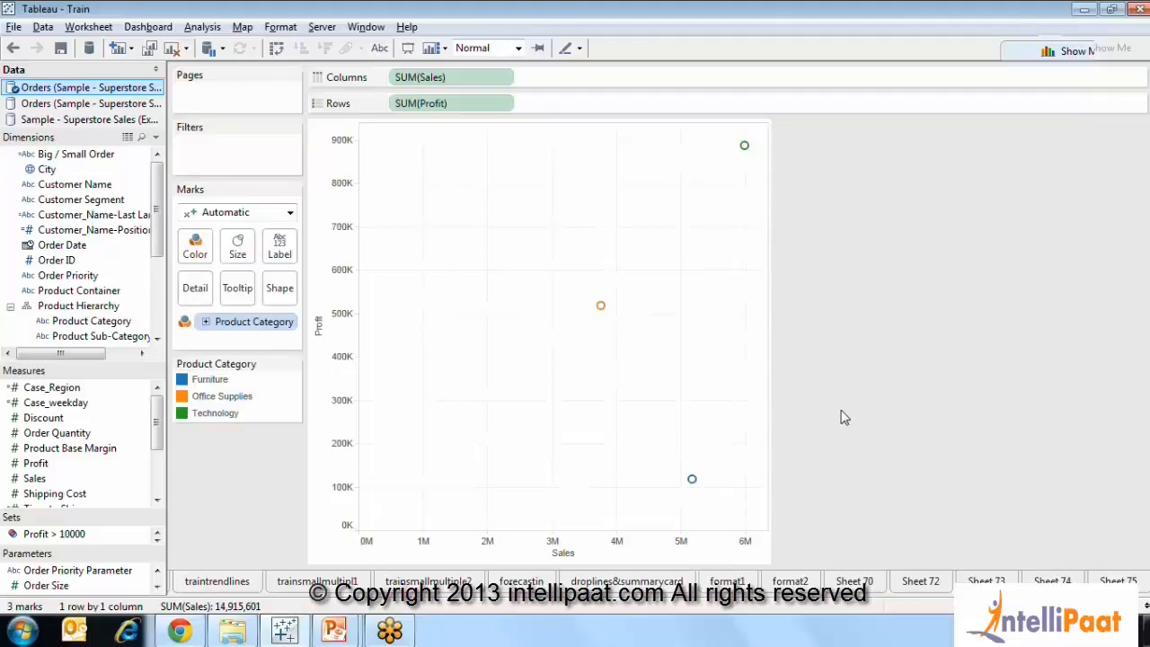
# Turn on drop lines for the scatter plot and select the Furniture mark to display its lines
pyautogui.rightClick(630, 273)
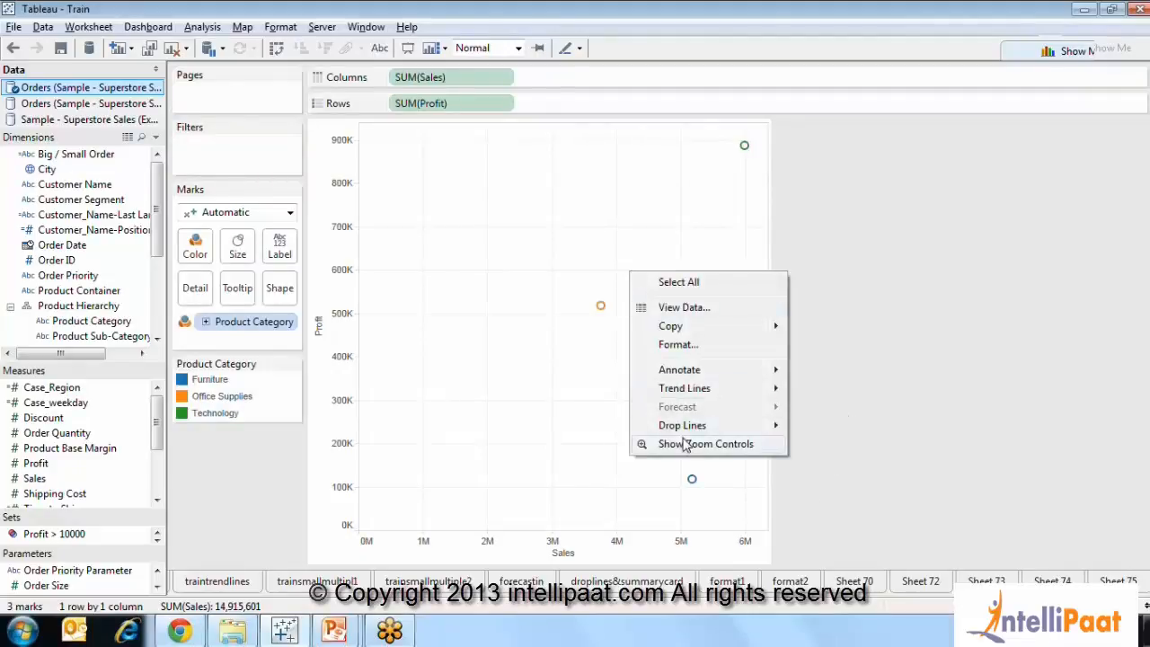
pyautogui.moveTo(692, 426)
pyautogui.click(814, 429)
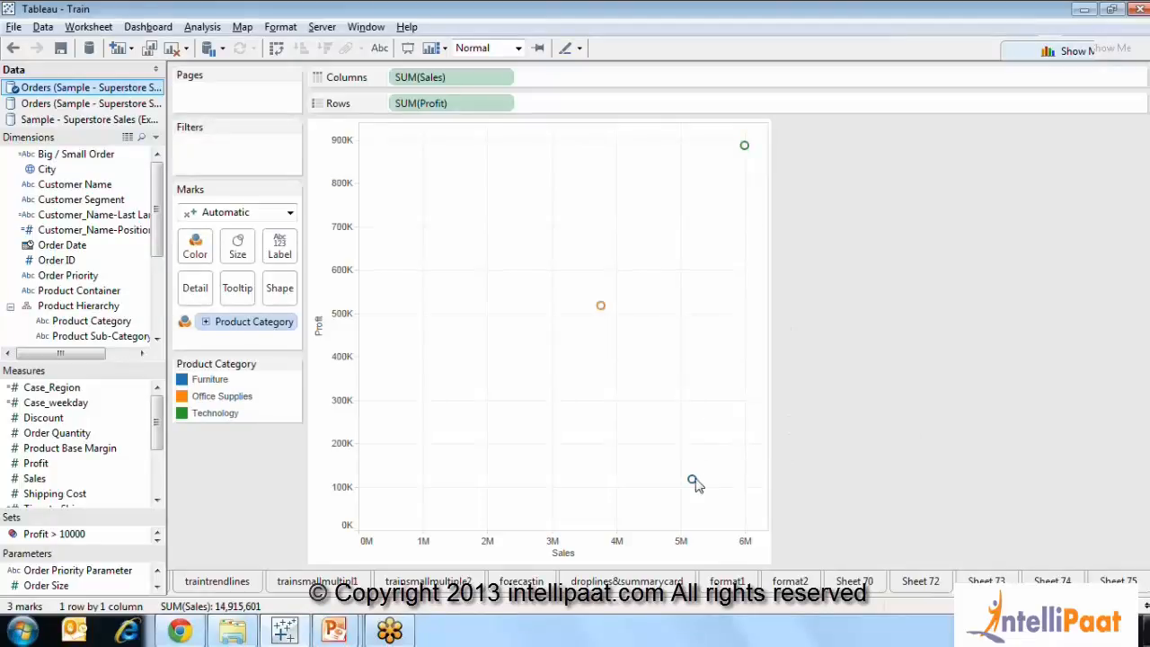
pyautogui.moveTo(694, 484)
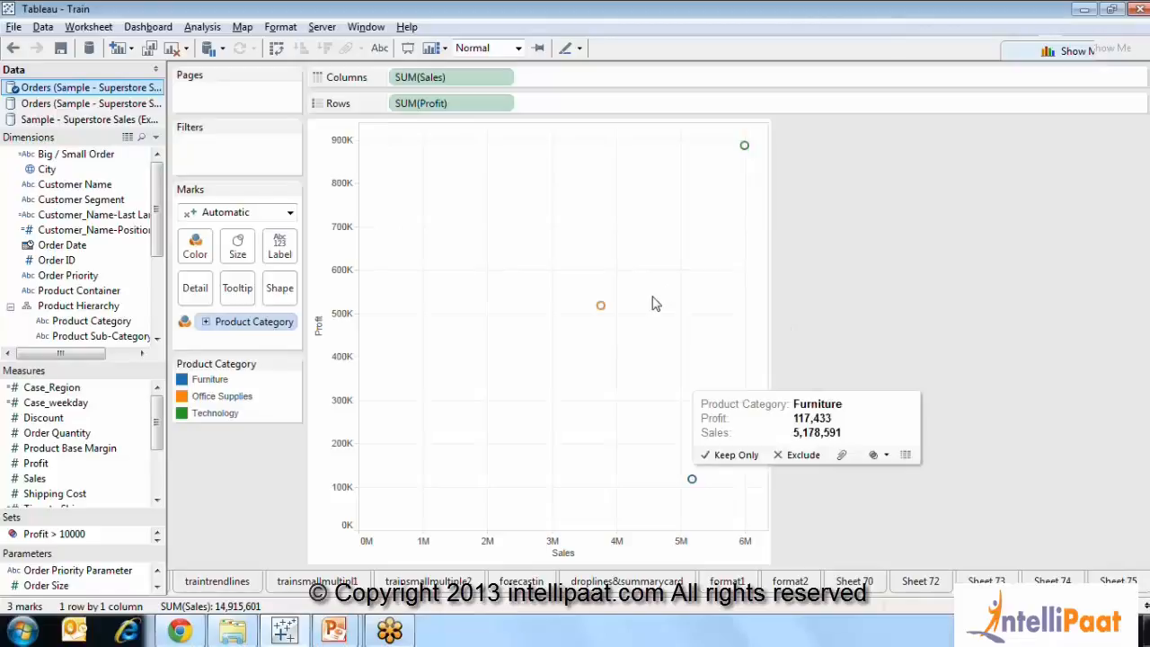
pyautogui.click(693, 482)
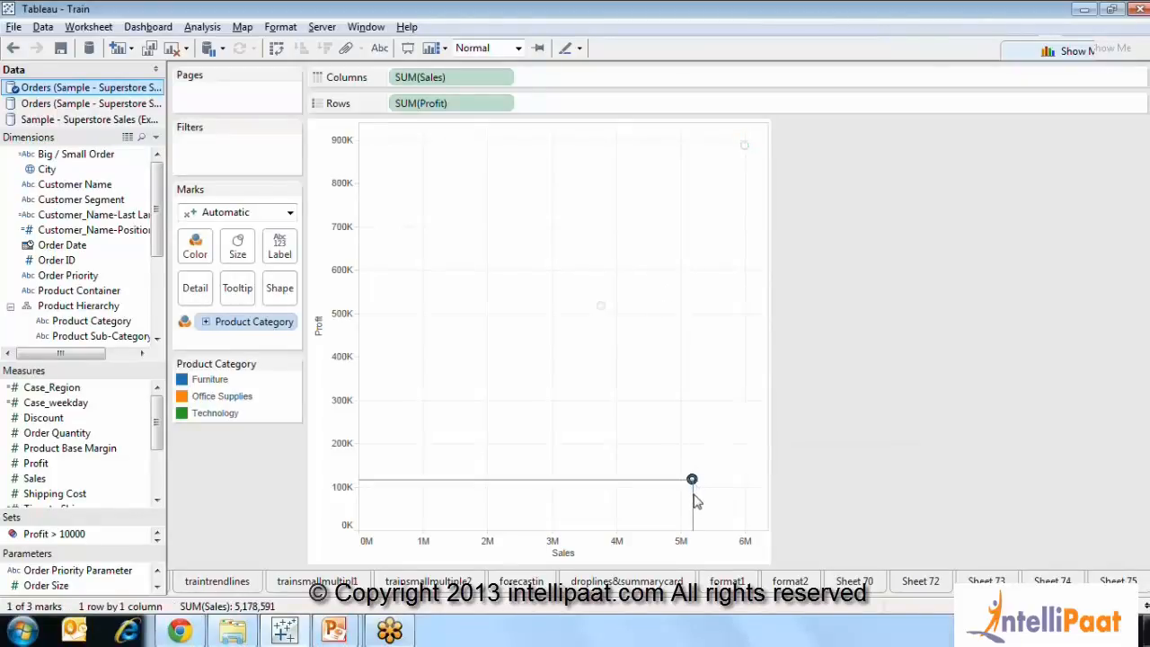
# Set the drop lines to always drop to both the X and Y axes with automatic labels
pyautogui.rightClick(695, 501)
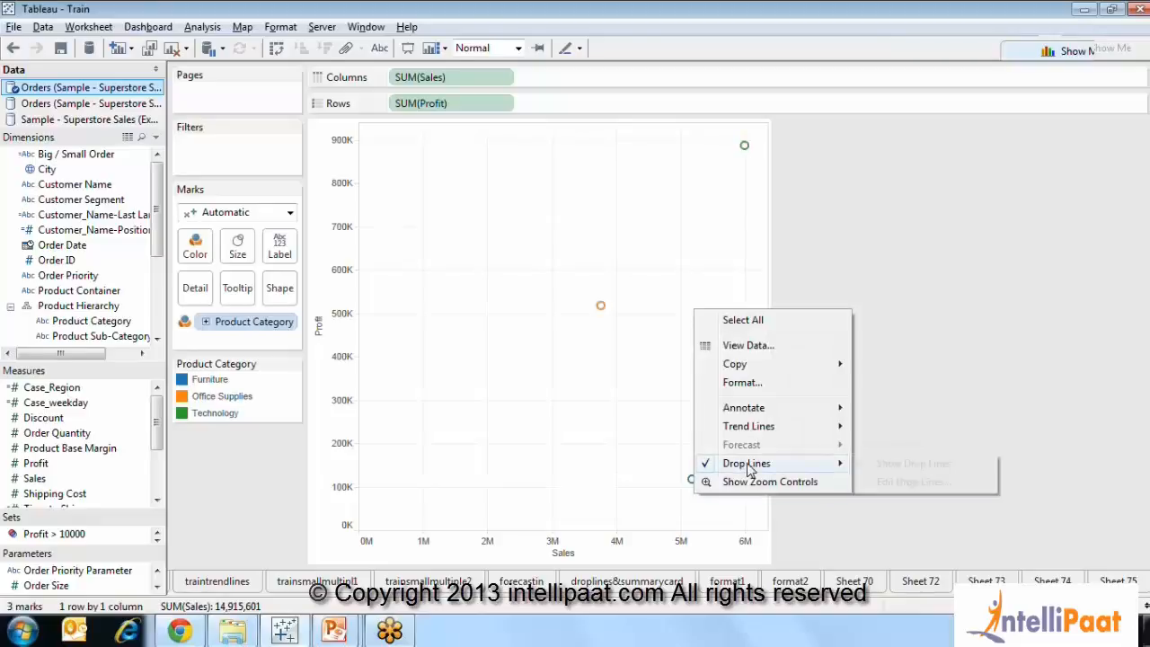
pyautogui.click(877, 483)
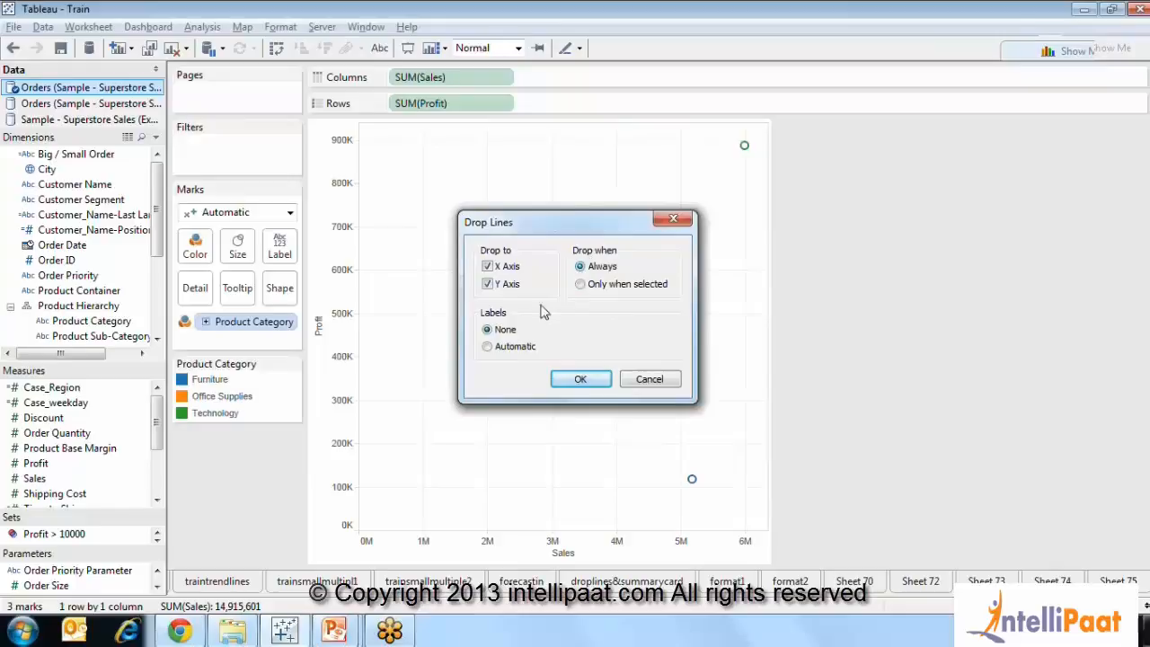
pyautogui.click(498, 352)
pyautogui.click(562, 383)
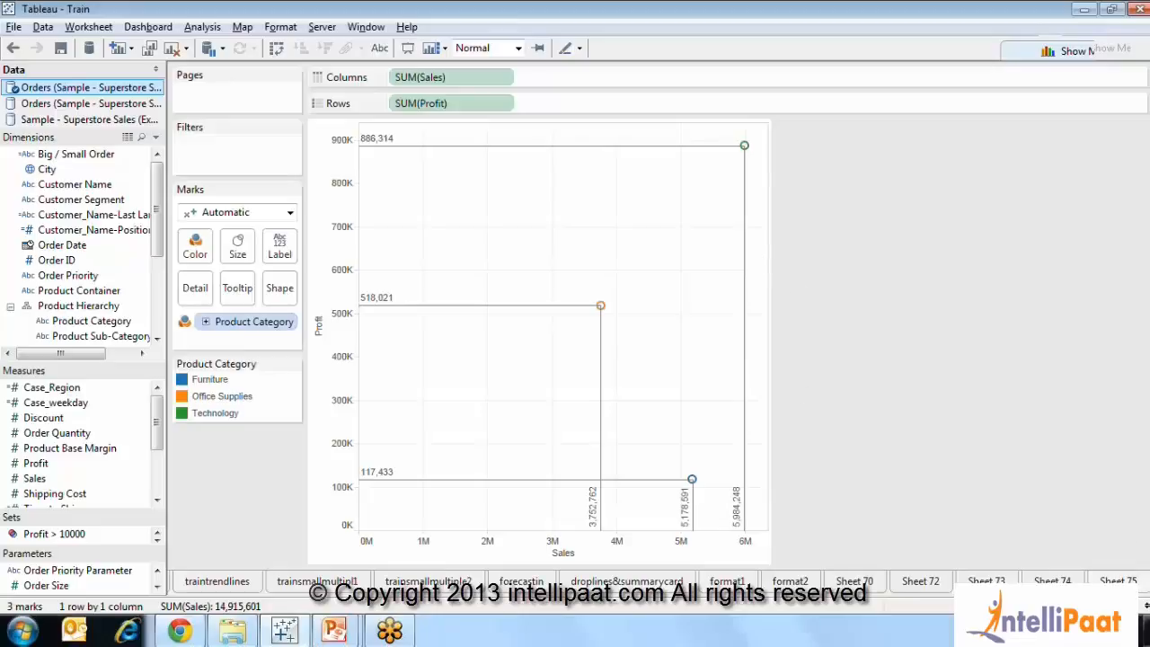
# Add a new blank worksheet after Sheet 76 and review the Summary Card slide in the PowerPoint presentation
pyautogui.click(1130, 607)
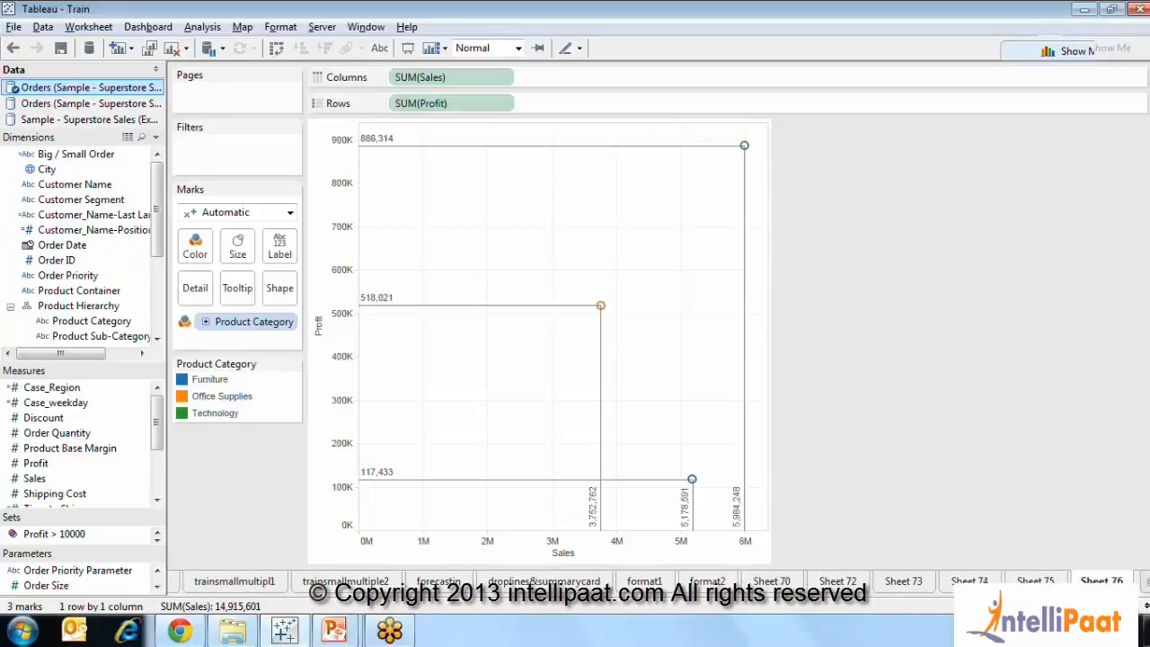
pyautogui.click(1130, 607)
pyautogui.hotkey('ctrl', 'm')
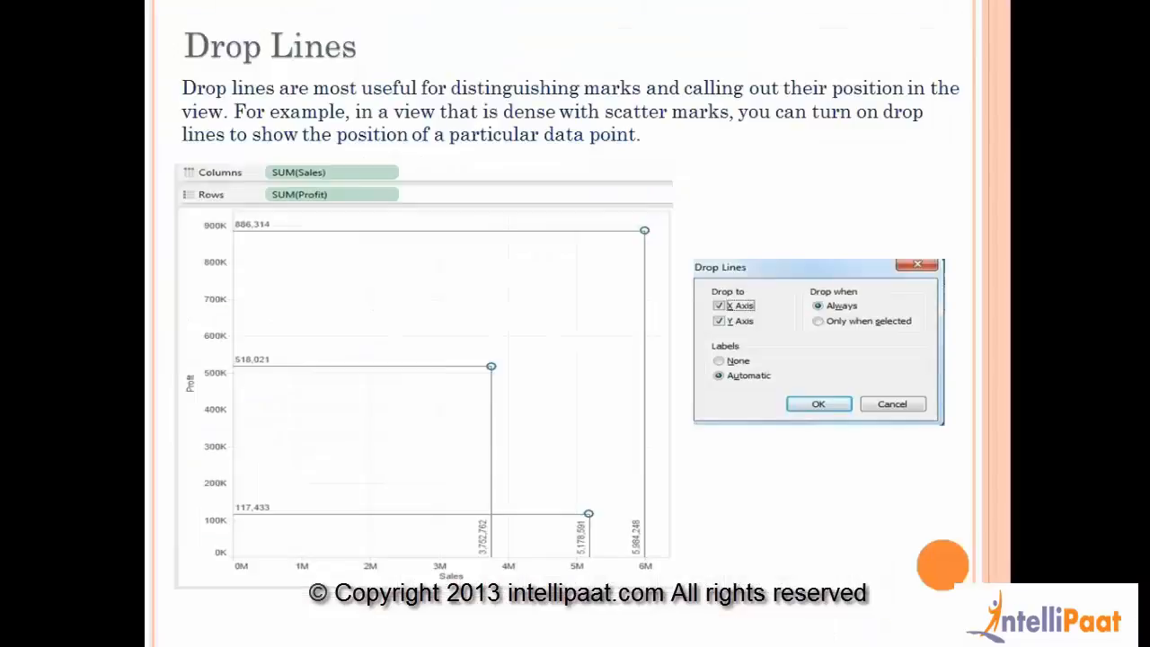
pyautogui.click(577, 398)
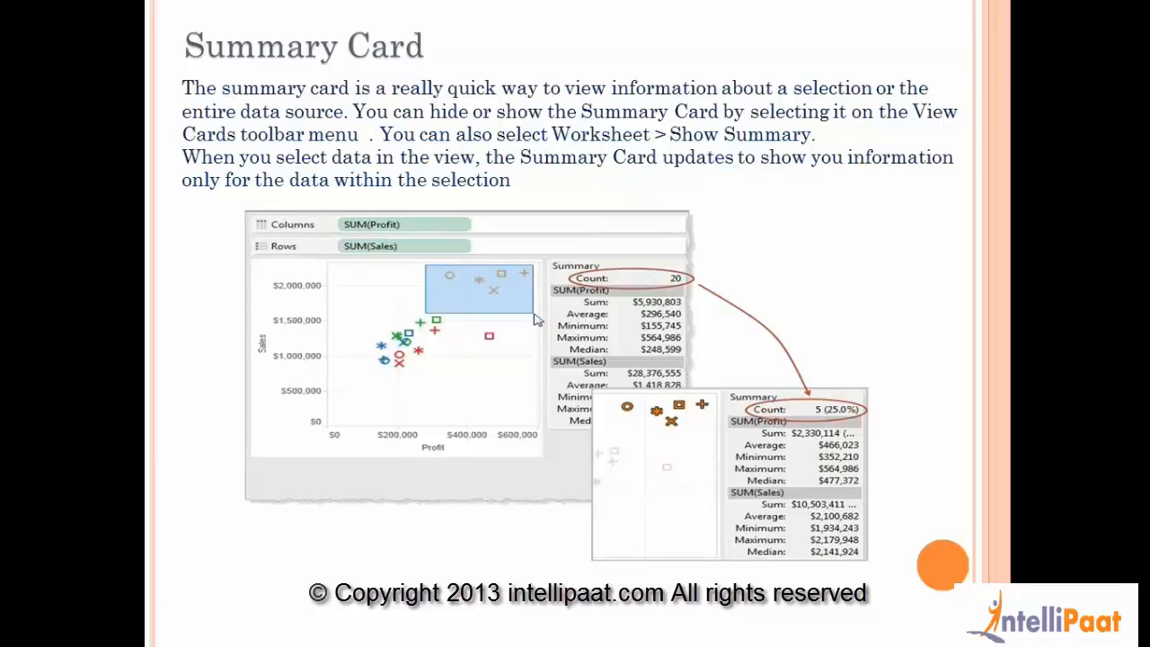
pyautogui.hotkey('alt', 'Tab')
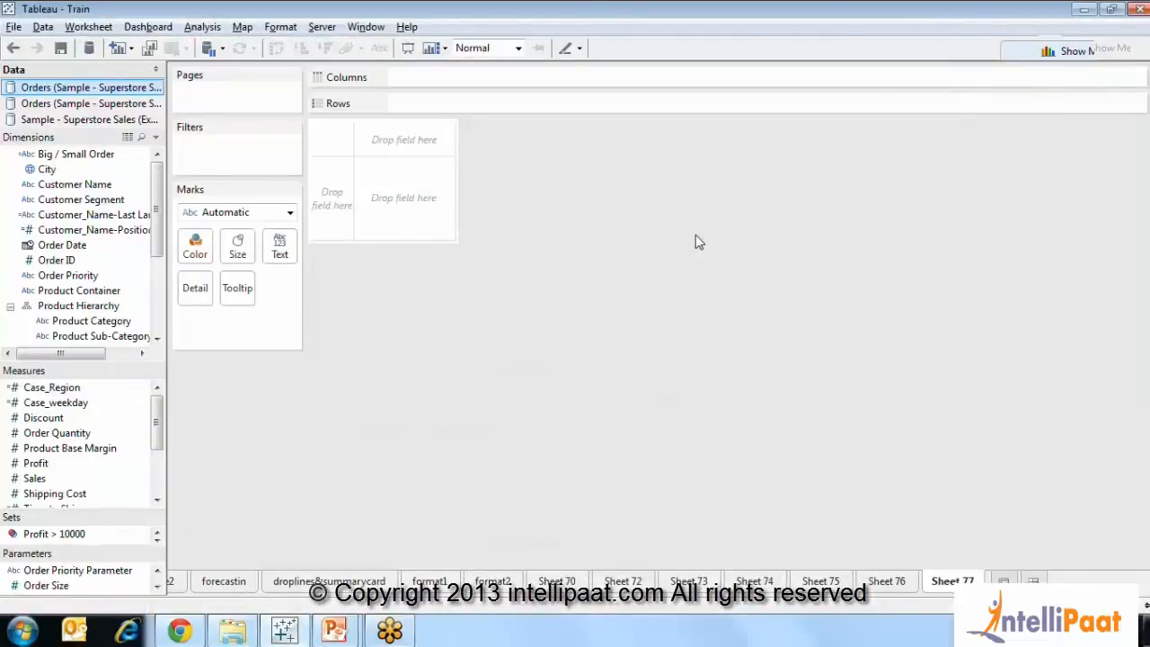
# Show the summary card for the monthly Sales forecast on Sheet 75, with the data pane collapsed
pyautogui.click(818, 582)
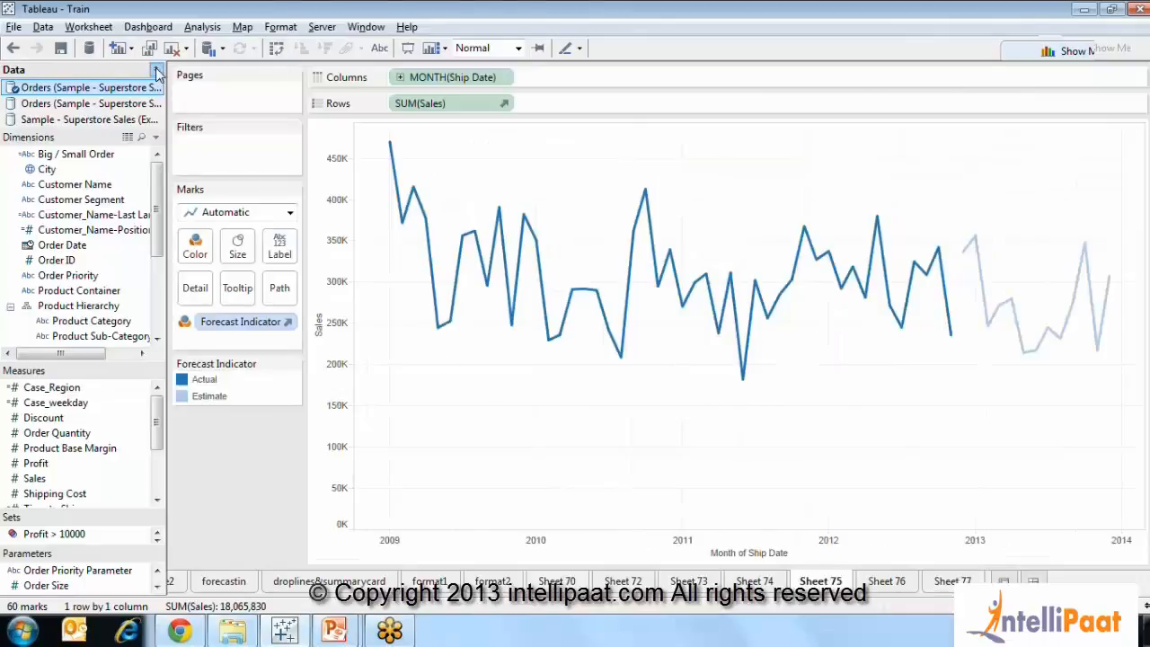
pyautogui.click(156, 71)
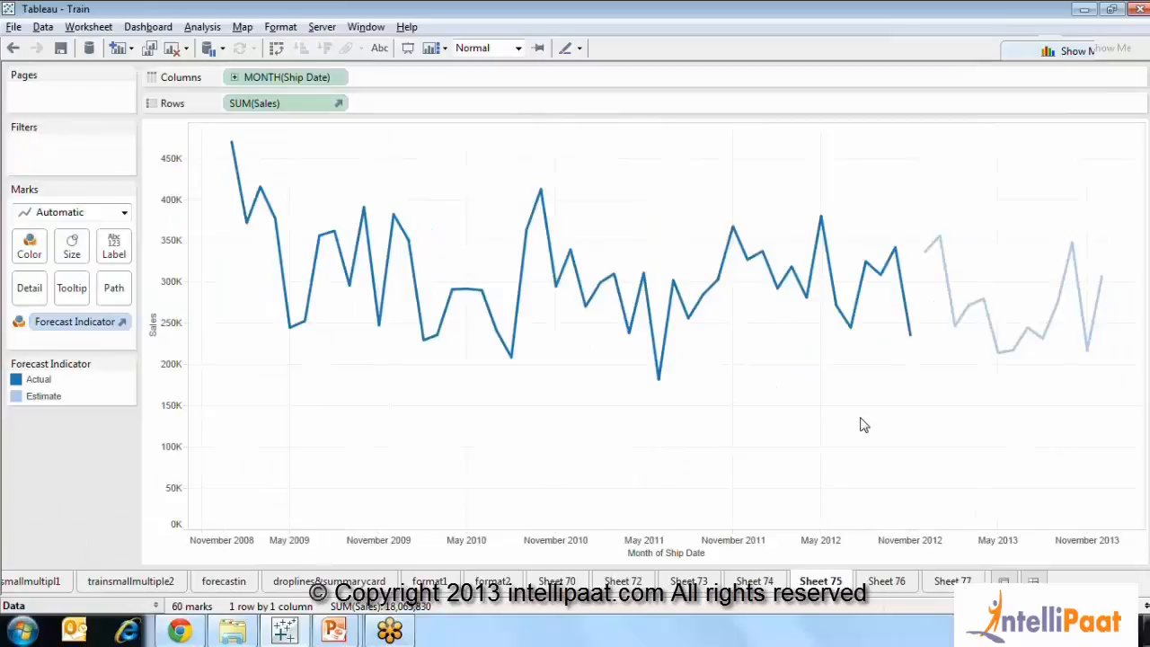
pyautogui.click(90, 28)
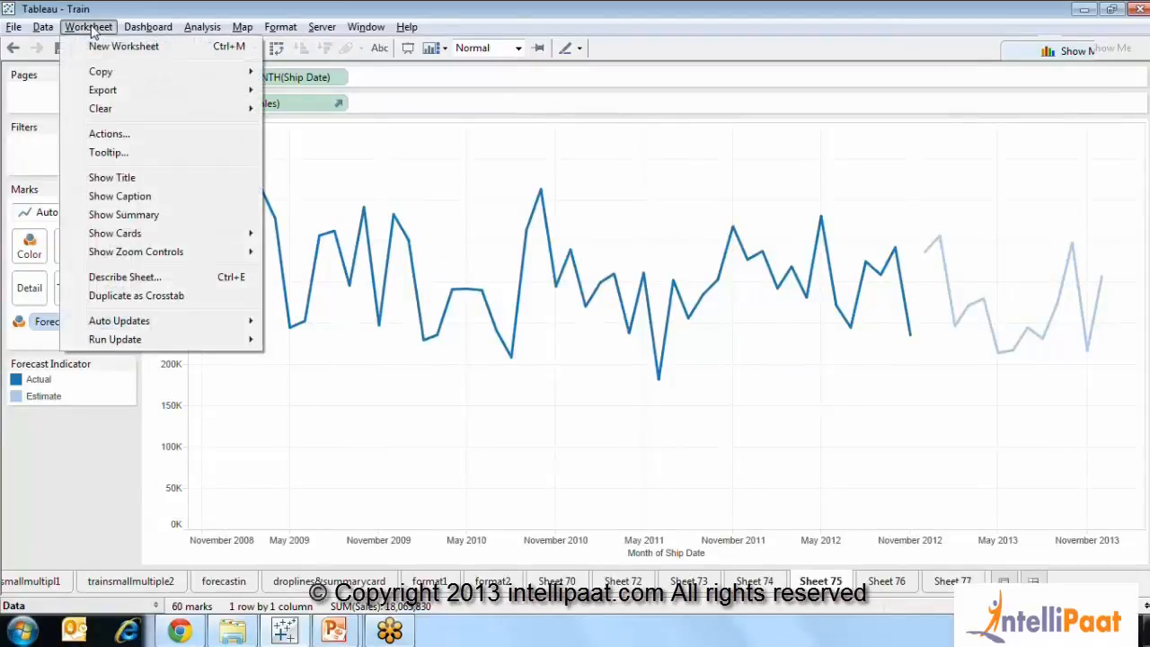
pyautogui.click(130, 214)
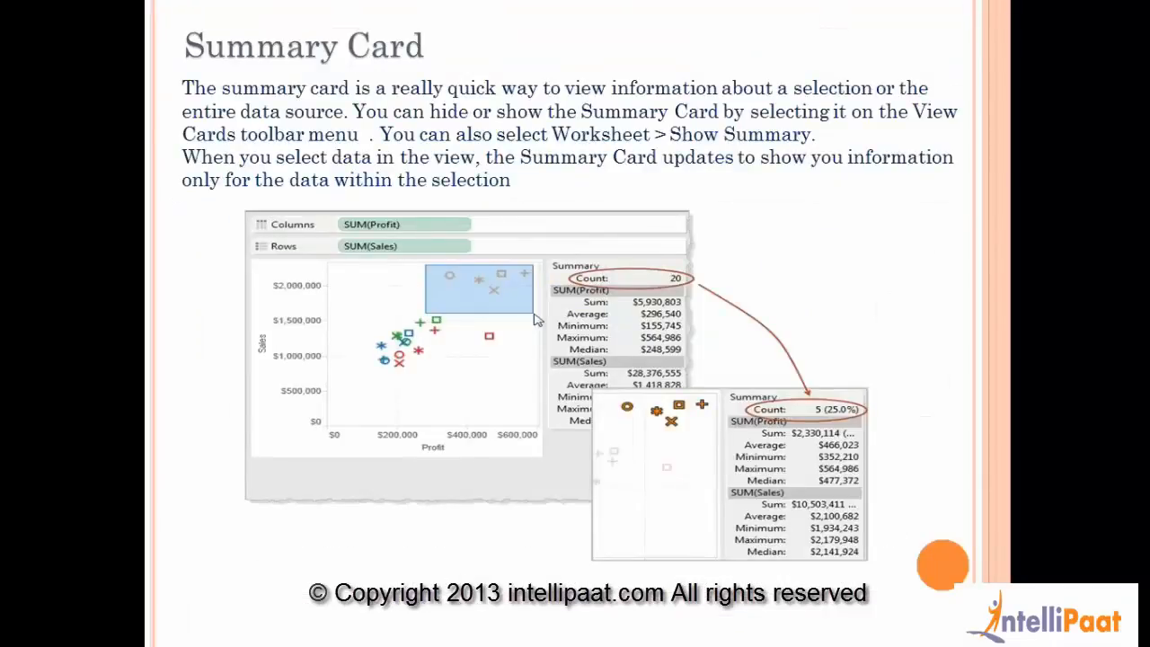
# Revisit the Drop Lines and Summary Card slides in PowerPoint and read the Describing the View slide
pyautogui.press('Right')
pyautogui.press('Right')
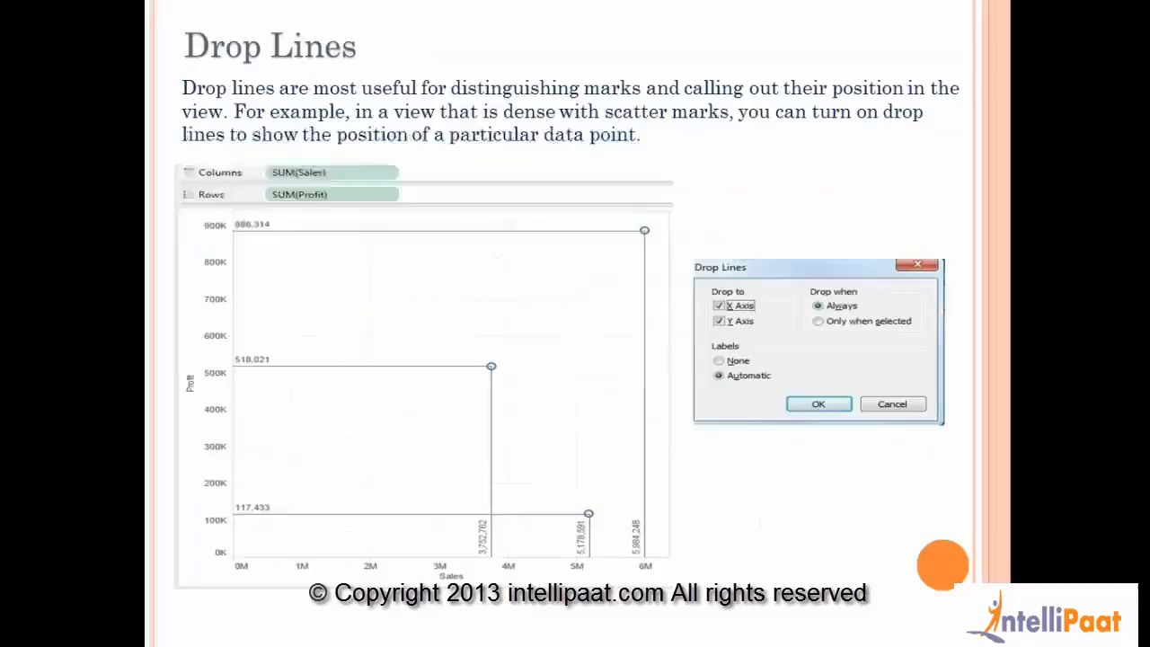
pyautogui.press('Left')
pyautogui.press('Left')
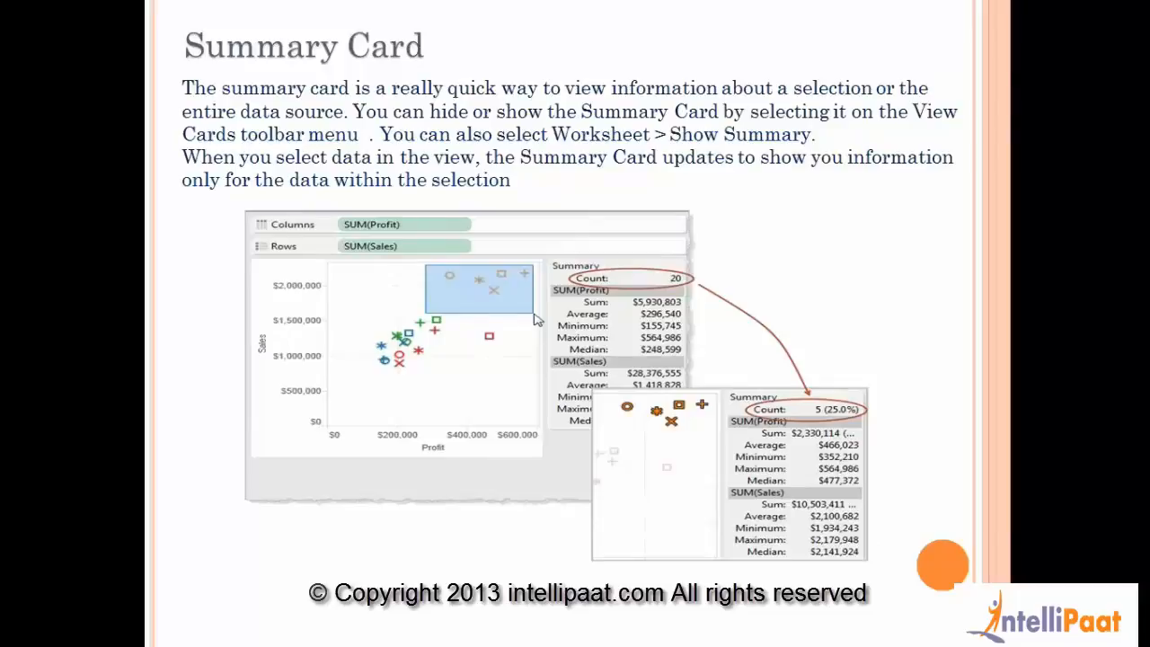
pyautogui.press('Right')
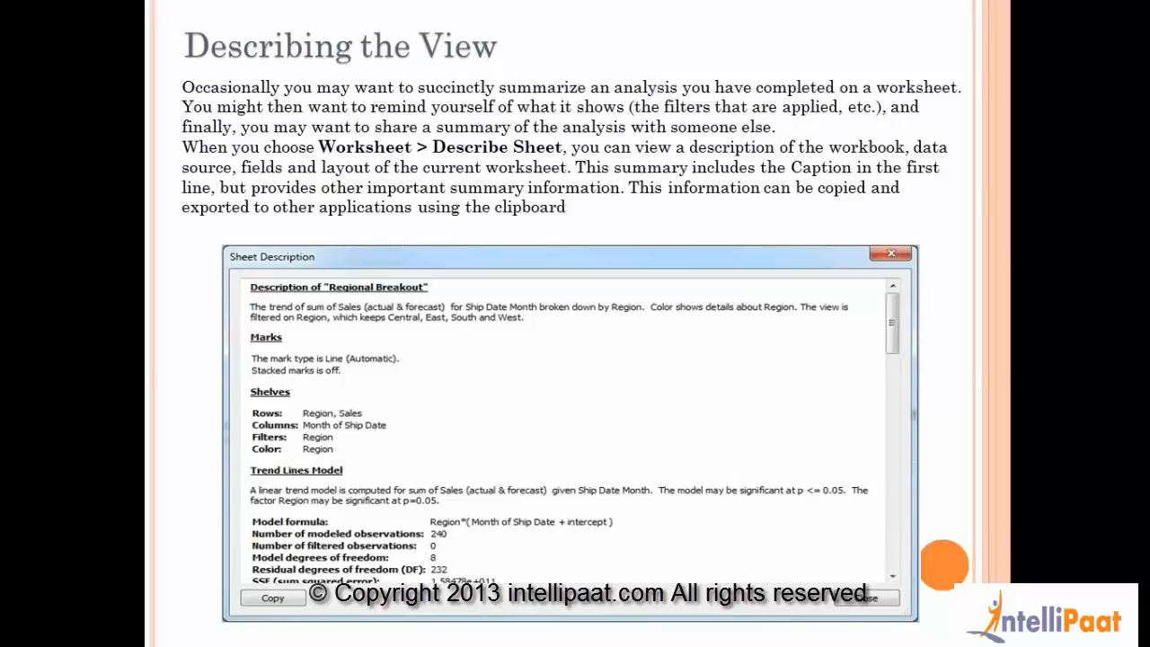
# Switch back to Tableau and open the sheet description of the trainsmallmultipl1 worksheet
pyautogui.hotkey('alt', 'Tab')
pyautogui.click(760, 588)
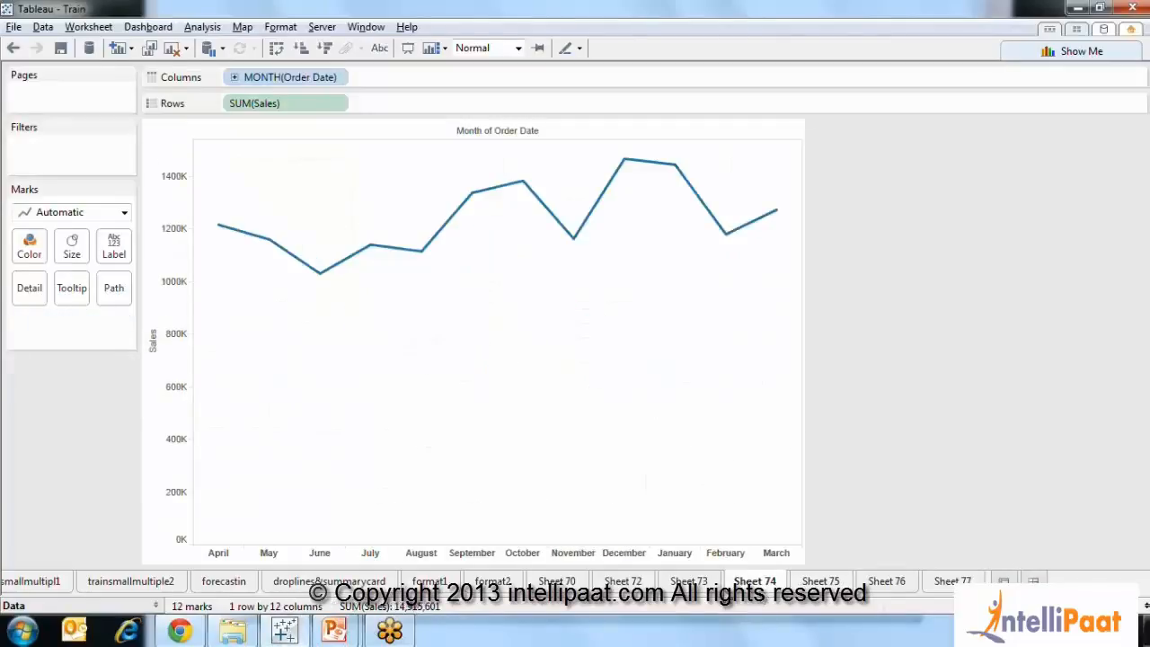
pyautogui.click(124, 586)
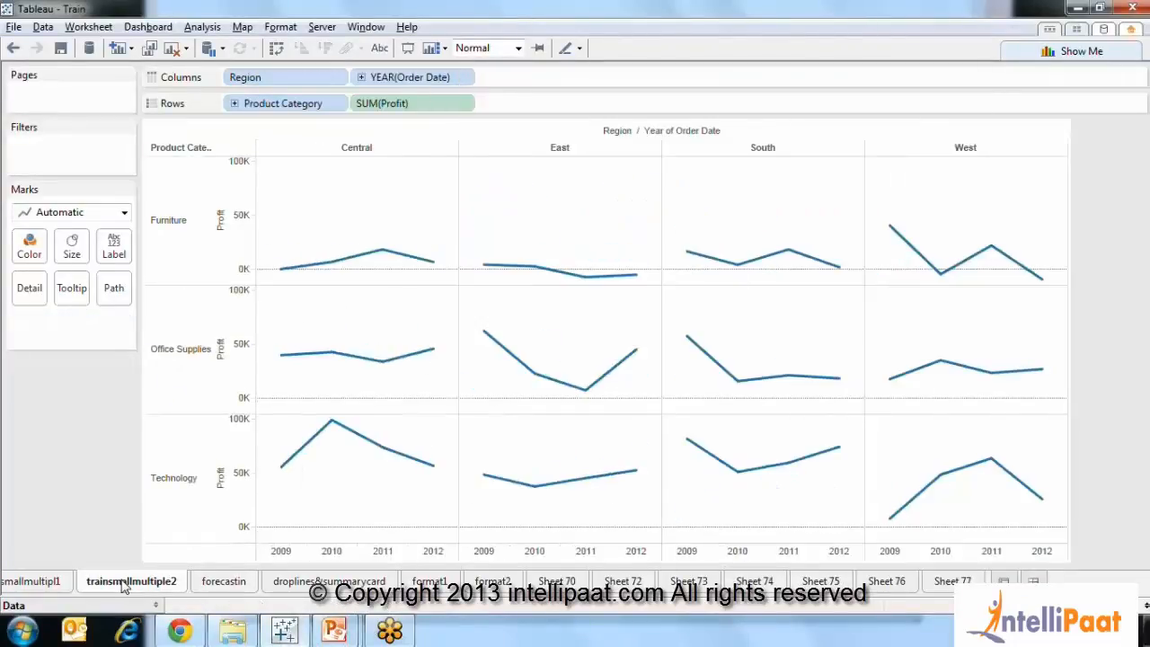
pyautogui.click(54, 586)
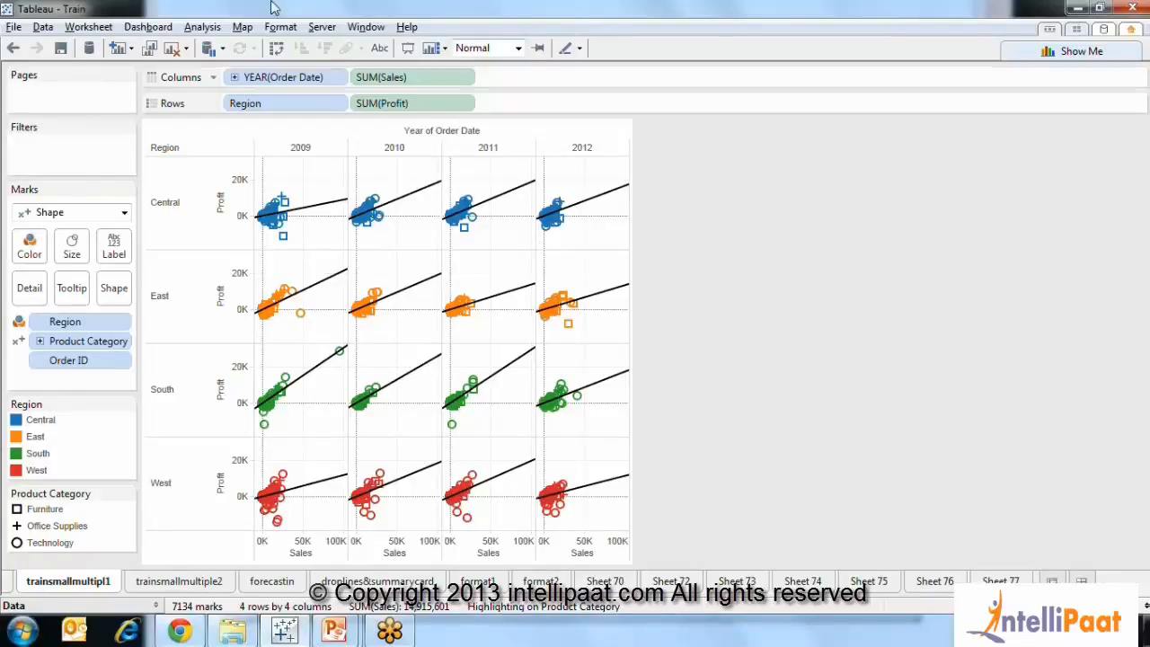
pyautogui.click(89, 28)
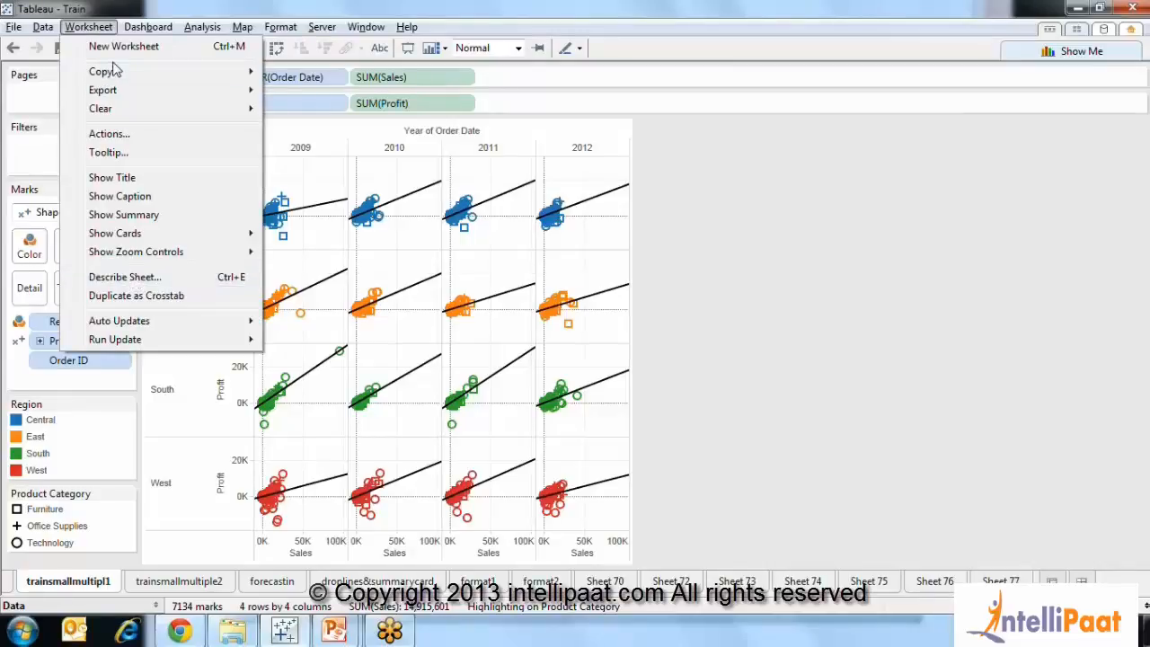
pyautogui.moveTo(199, 32)
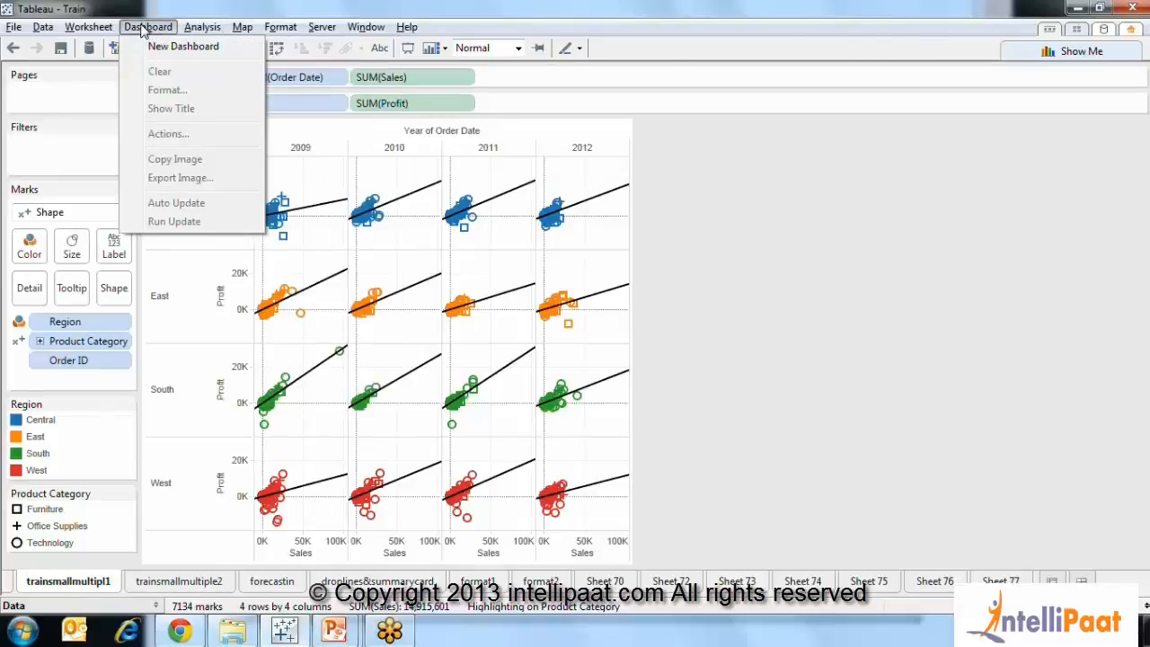
pyautogui.moveTo(105, 32)
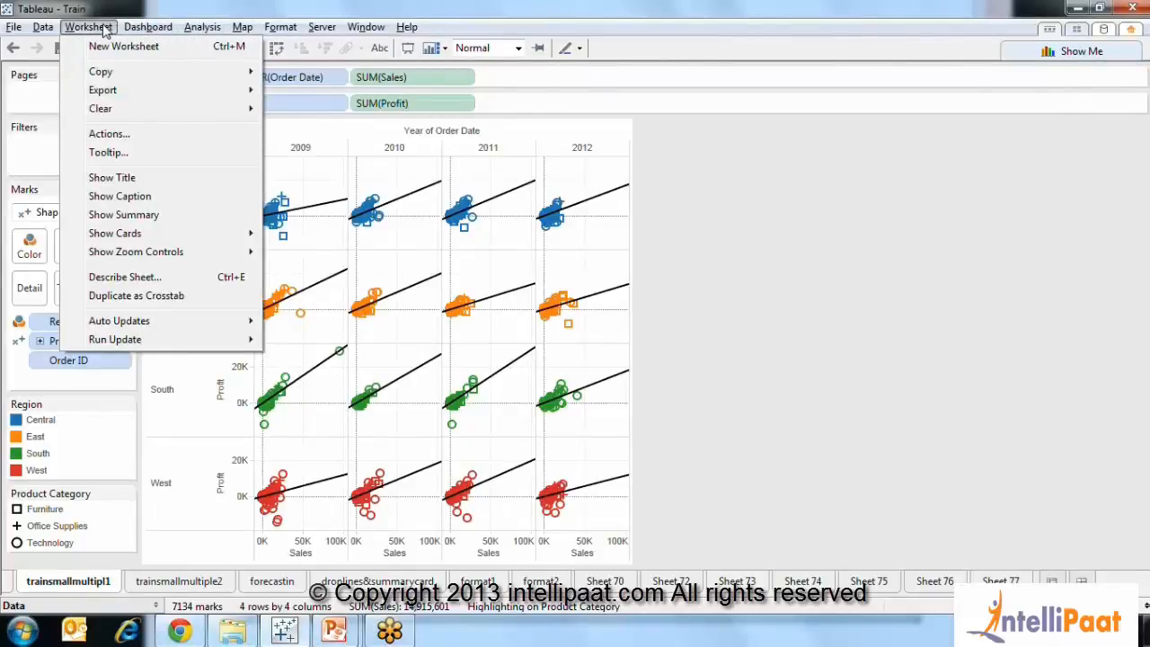
pyautogui.click(133, 280)
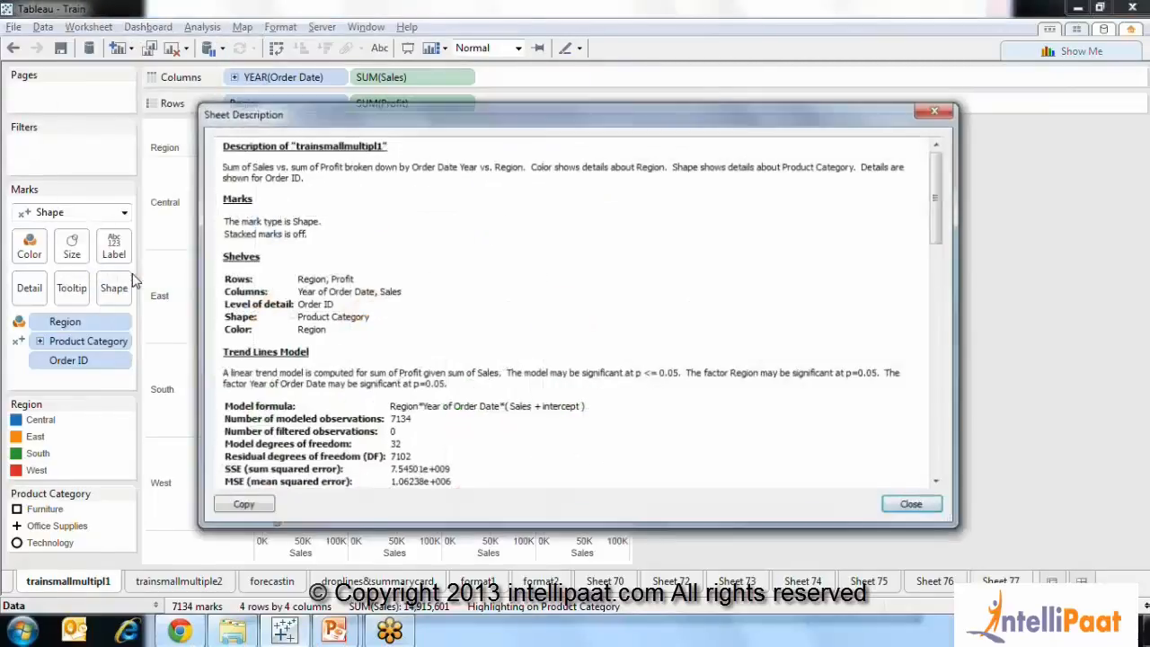
# Read the caption, Marks and Shelves sections of the trainsmallmultipl1 sheet description
pyautogui.moveTo(939, 207); pyautogui.dragTo(960, 169)
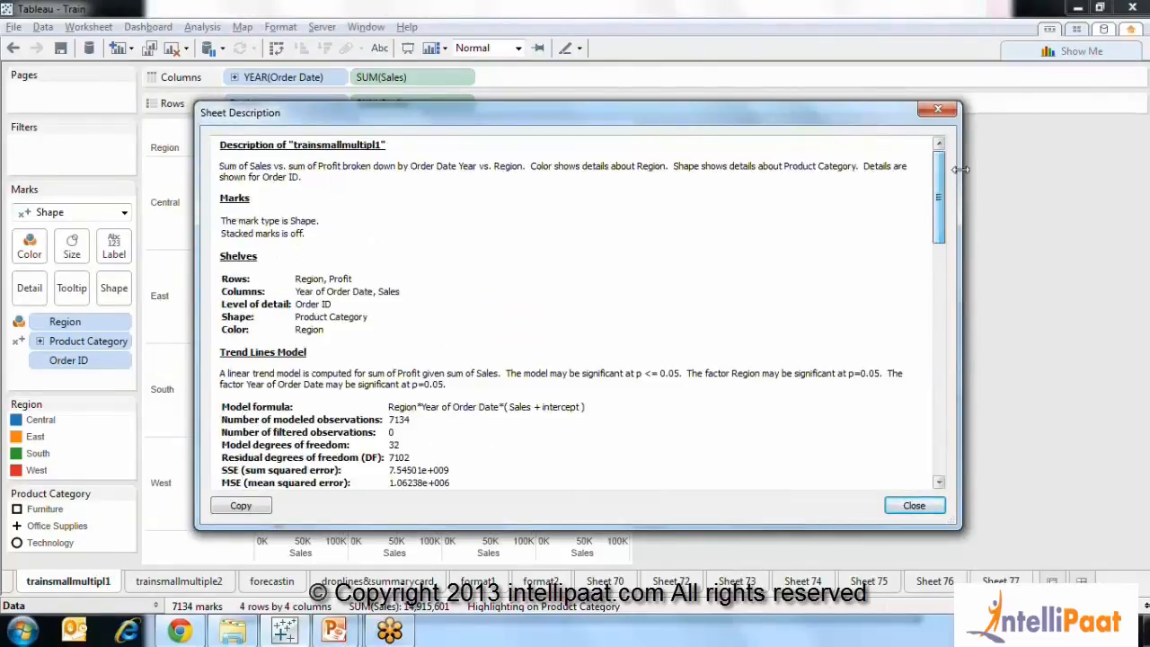
pyautogui.moveTo(303, 182); pyautogui.dragTo(259, 160)
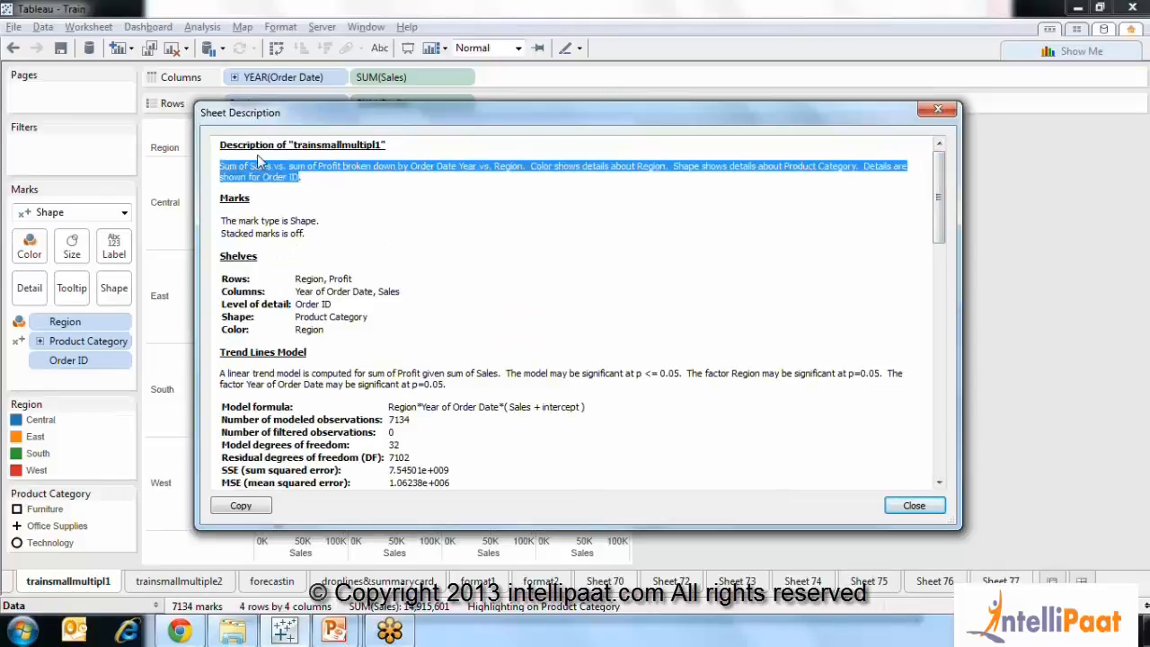
pyautogui.click(359, 195)
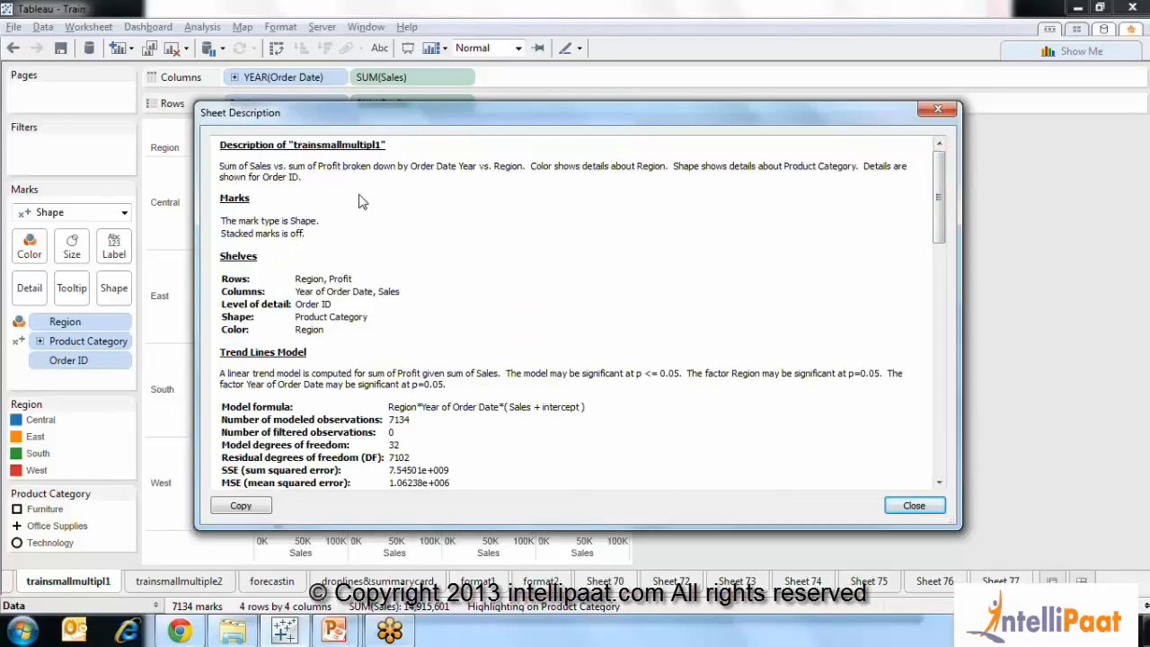
pyautogui.moveTo(309, 236); pyautogui.dragTo(225, 222)
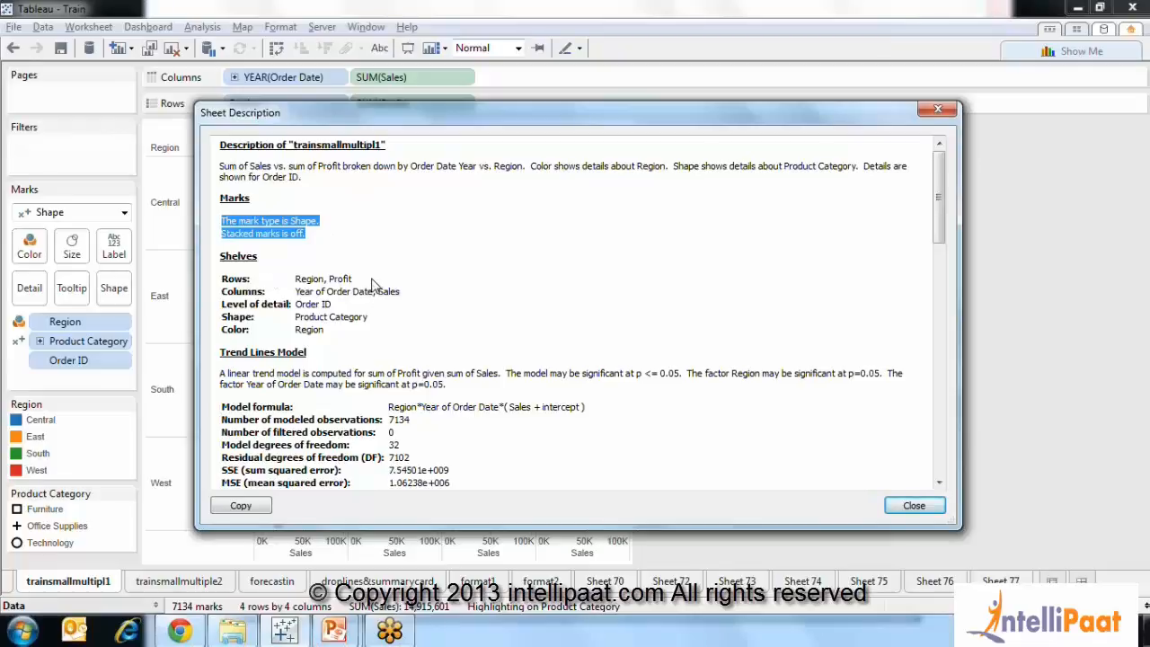
pyautogui.moveTo(355, 280); pyautogui.dragTo(299, 281)
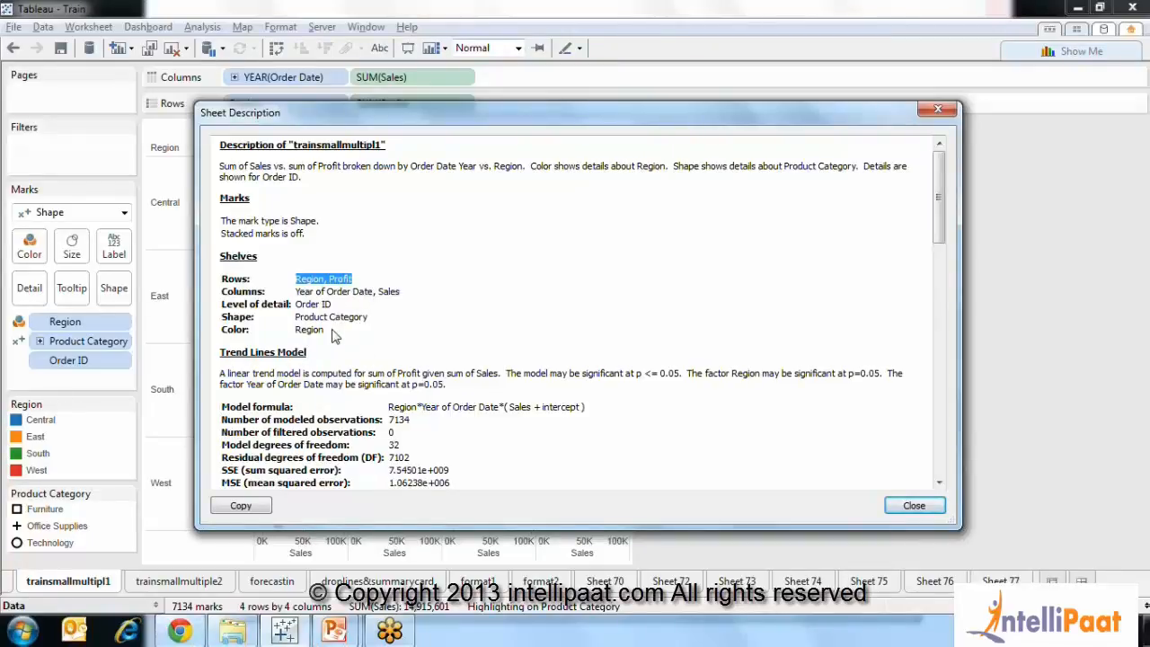
pyautogui.moveTo(334, 310); pyautogui.dragTo(297, 310)
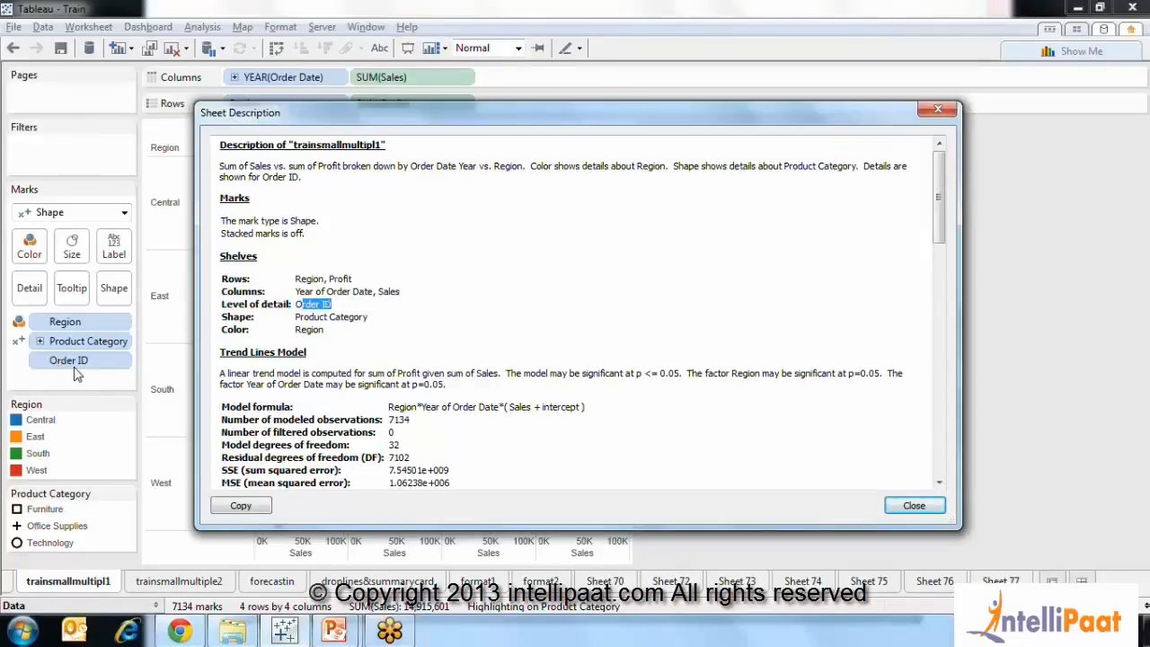
pyautogui.click(339, 331)
# Review the Trend Lines Model, Dimensions and Measures sections of the sheet description
pyautogui.moveTo(940, 240); pyautogui.dragTo(944, 295)
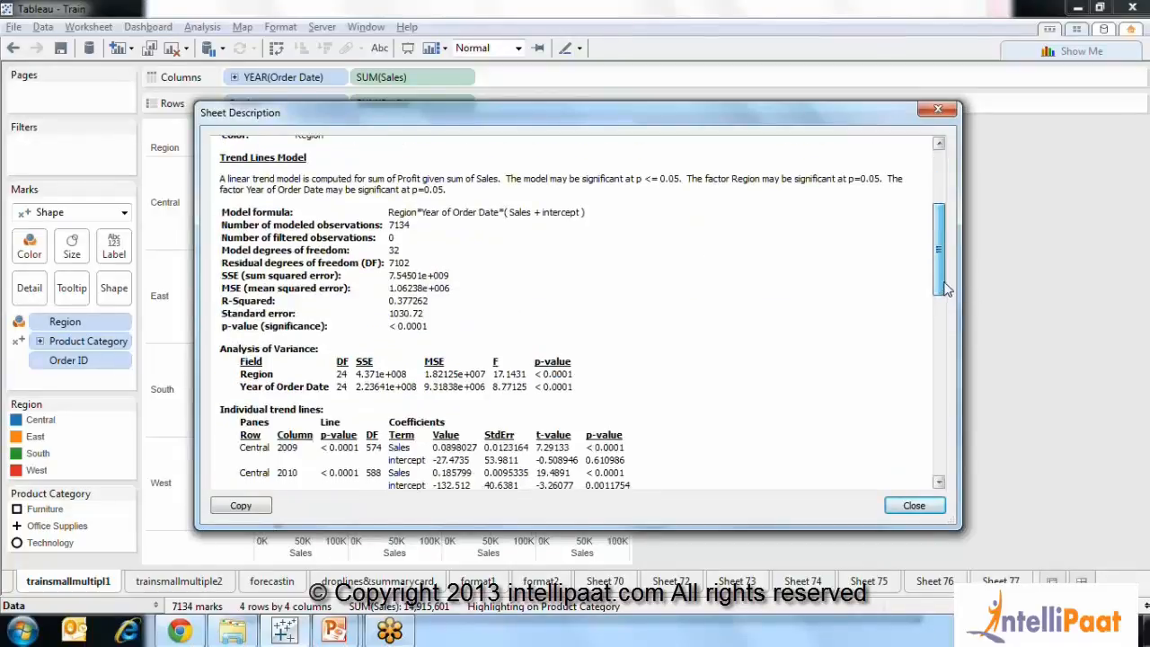
pyautogui.moveTo(939, 258); pyautogui.dragTo(932, 414)
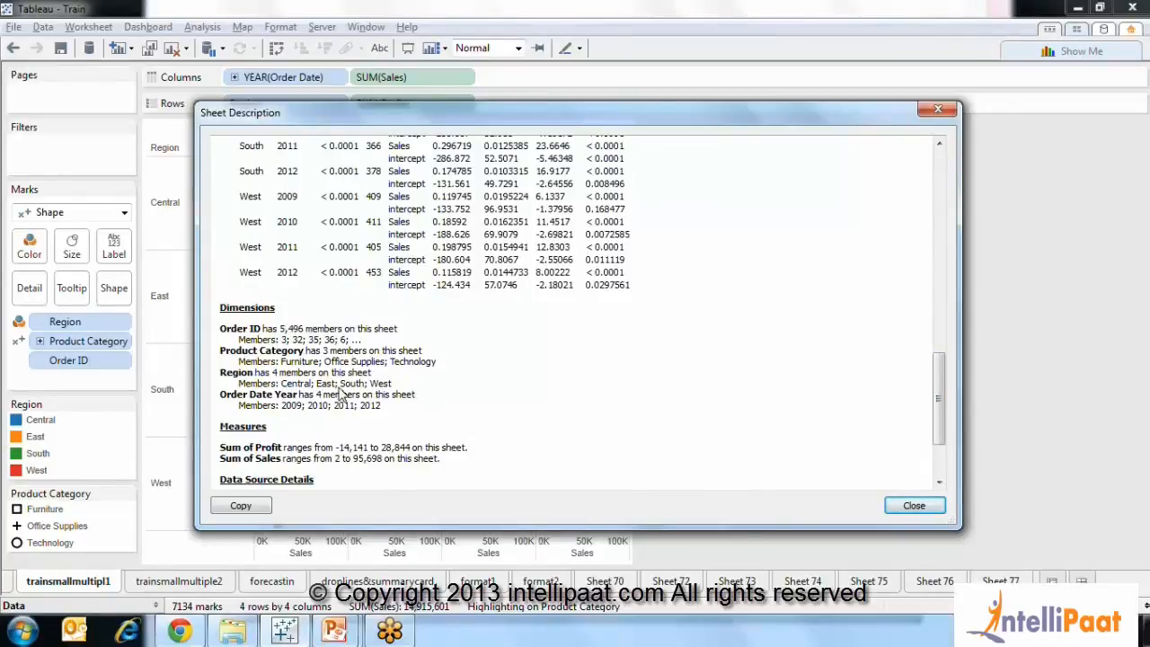
pyautogui.moveTo(944, 403); pyautogui.dragTo(924, 196)
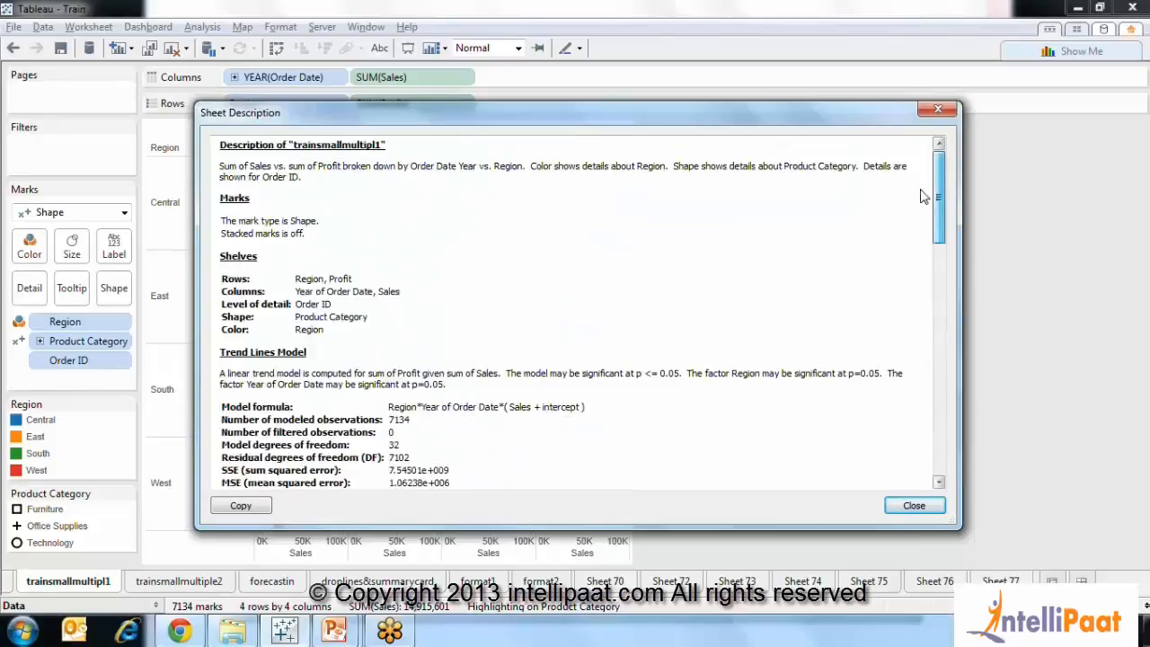
# Copy the sheet description to the clipboard, view its Data Source Details and close the description
pyautogui.click(269, 505)
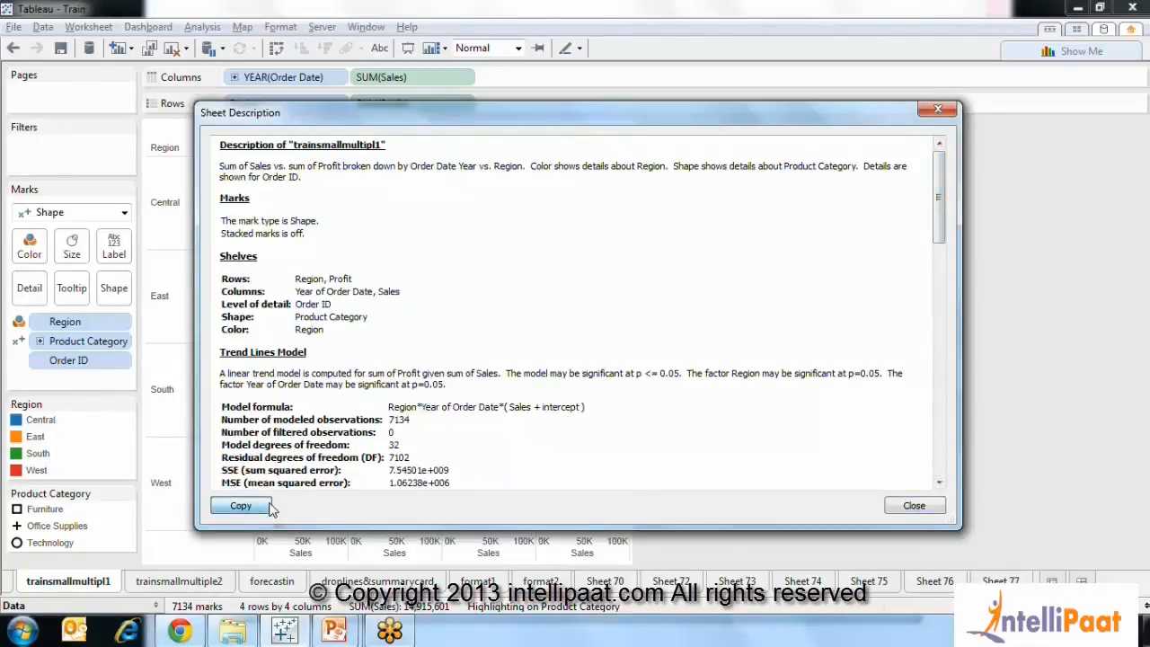
pyautogui.click(582, 267)
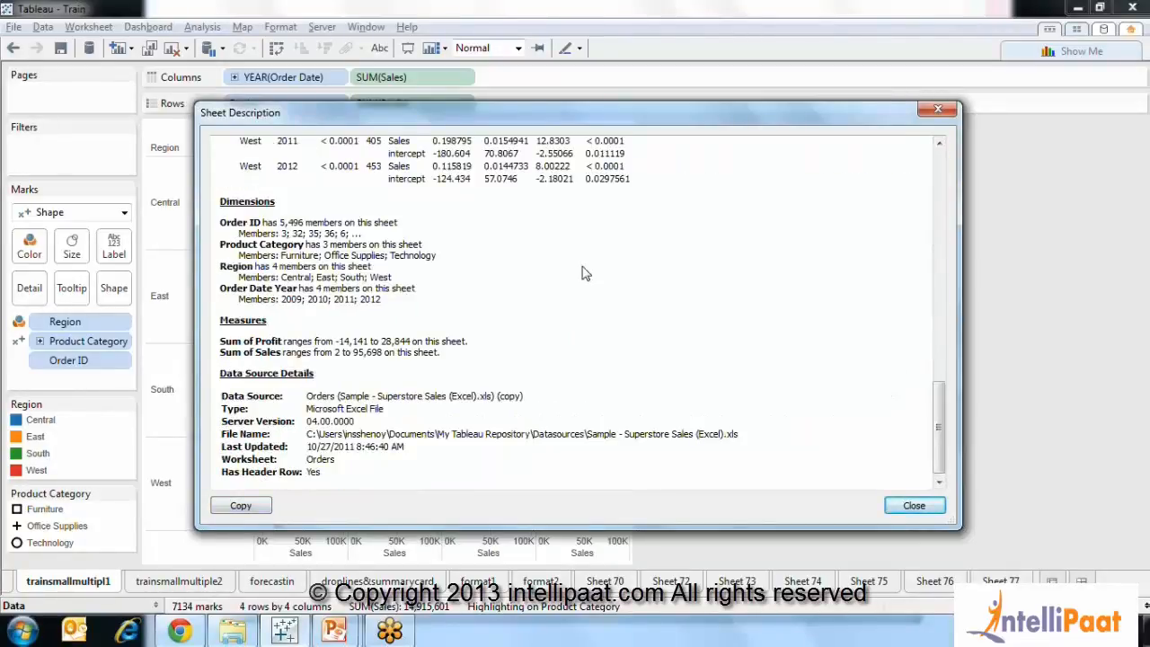
pyautogui.click(913, 506)
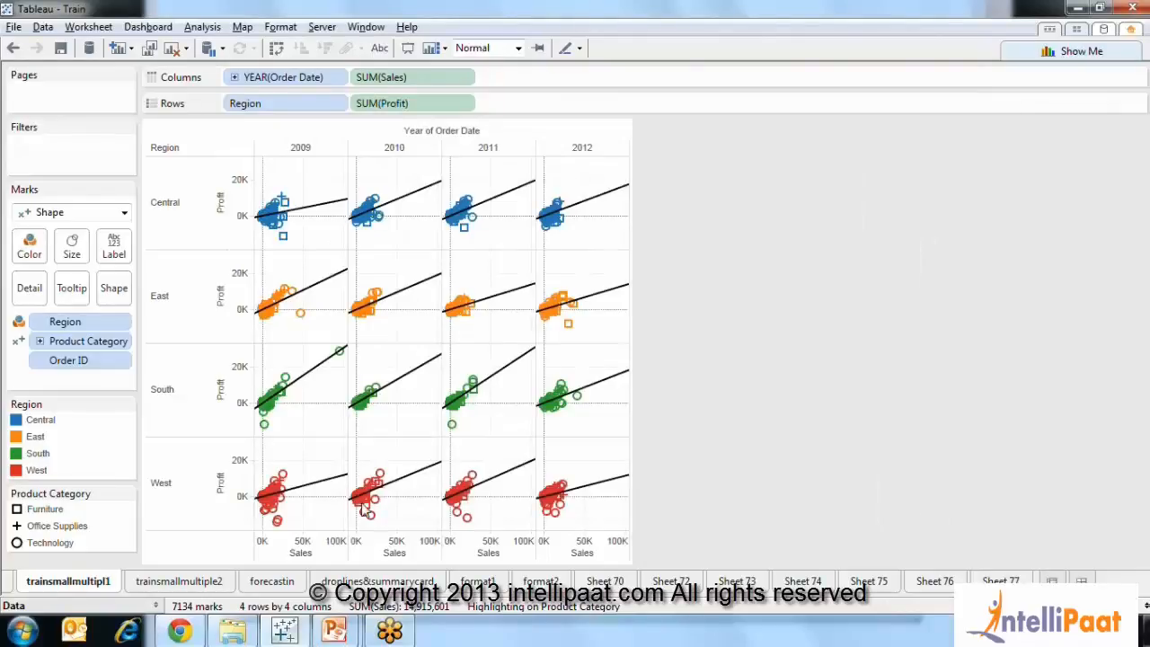
# Switch to PowerPoint, advance to the Annotations and Mark Labels slide to read it, and return to Tableau
pyautogui.click(334, 632)
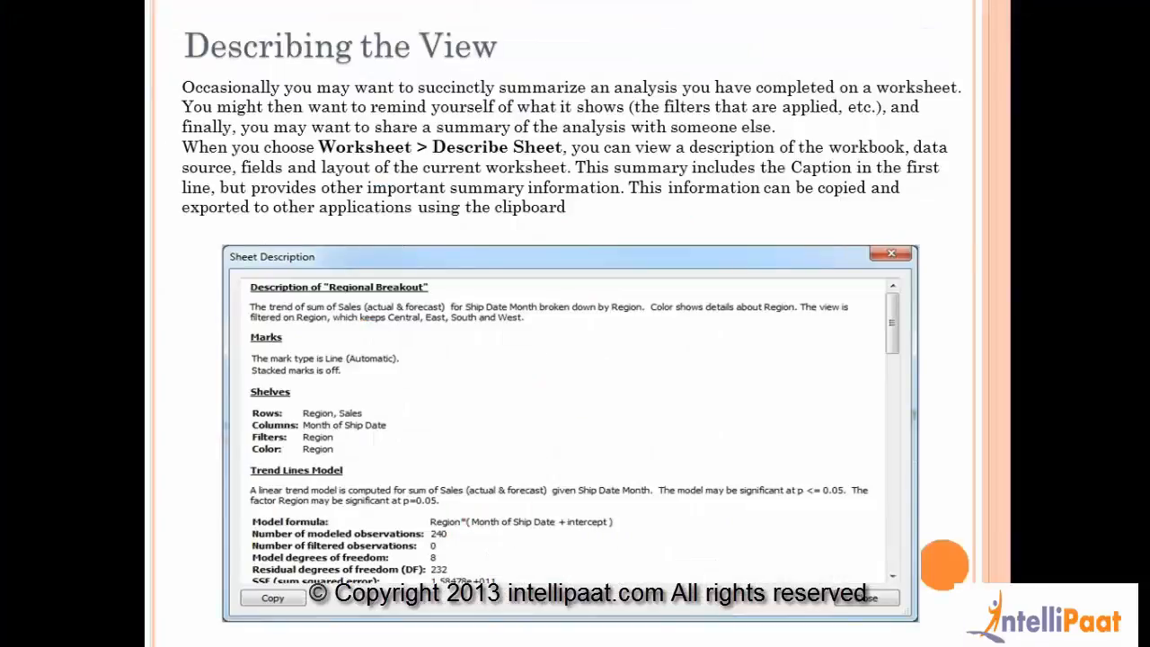
pyautogui.click(944, 564)
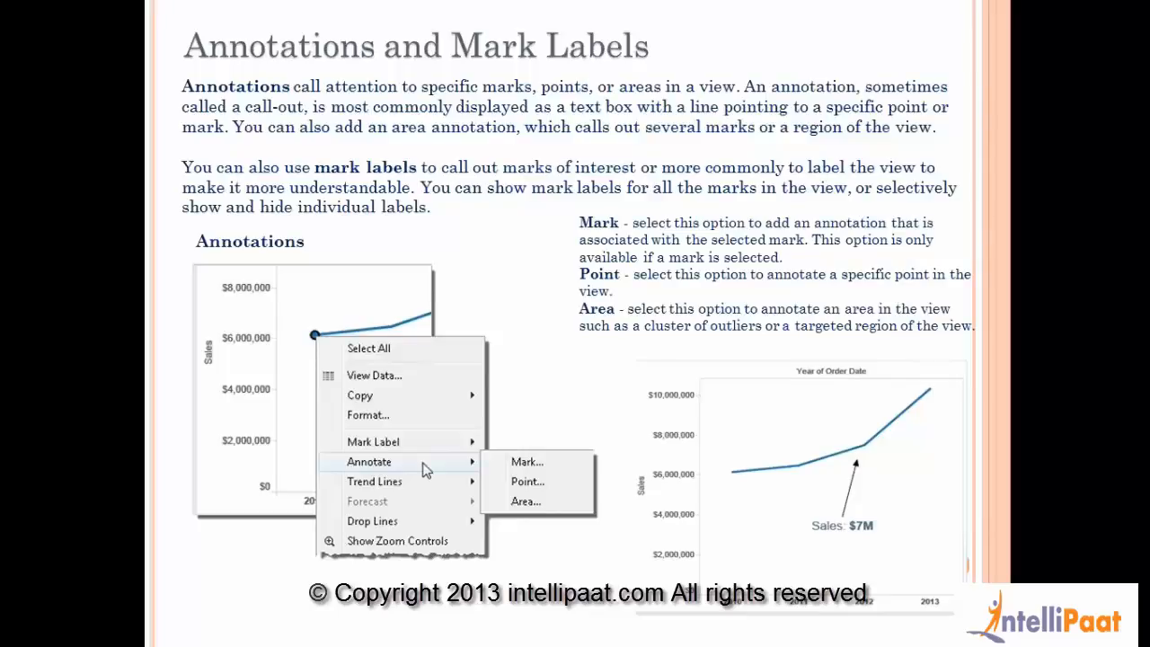
pyautogui.hotkey('alt', 'Tab')
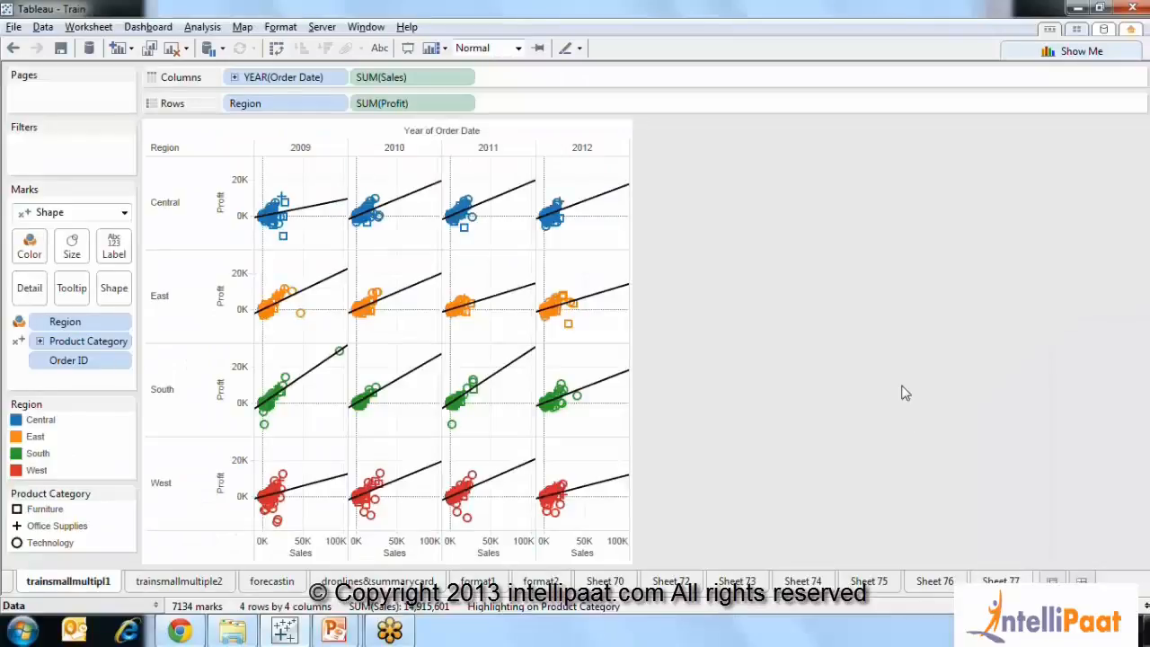
# Go to Sheet 76 and view which annotation types are offered for an empty spot of the scatter plot
pyautogui.click(1002, 581)
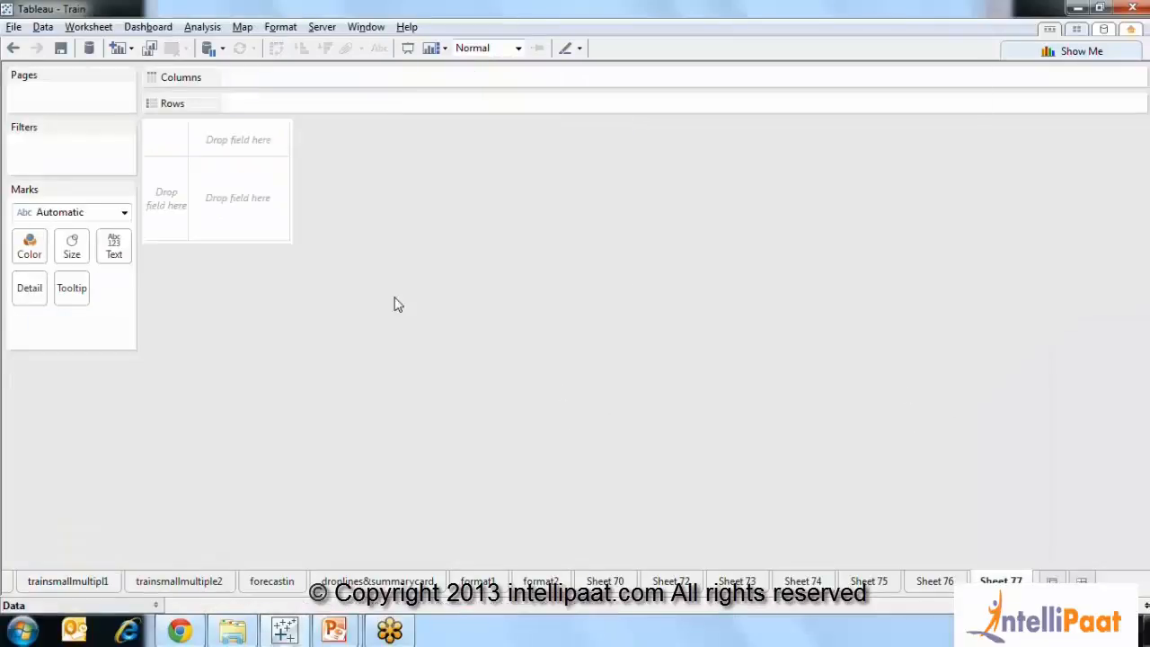
pyautogui.click(942, 587)
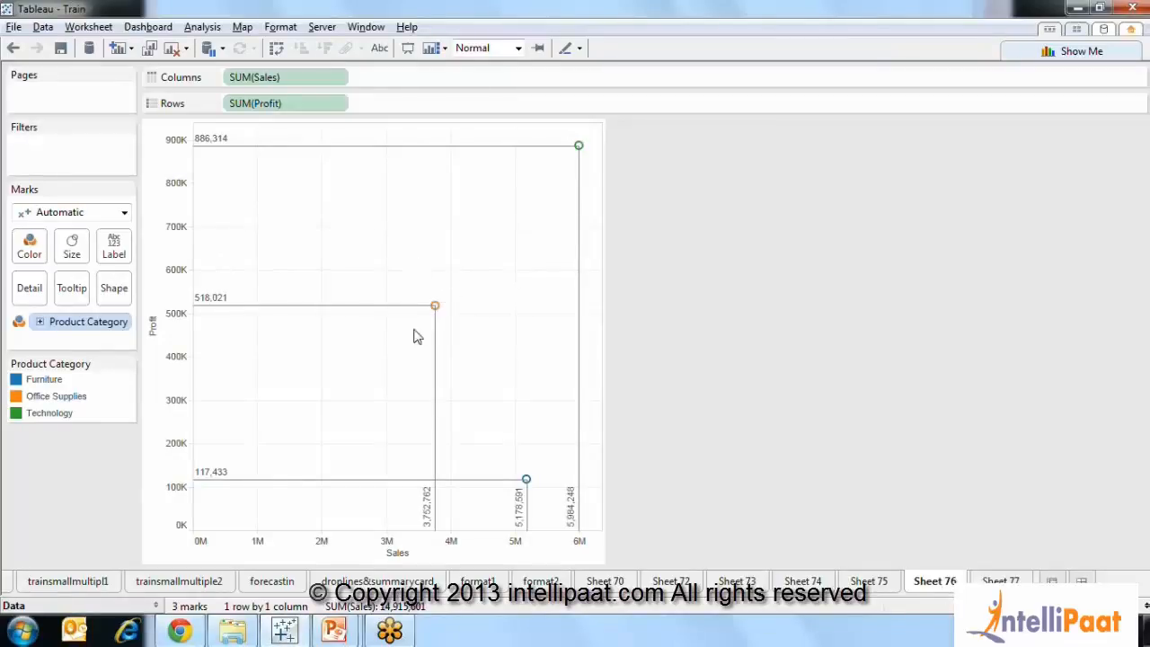
pyautogui.rightClick(423, 254)
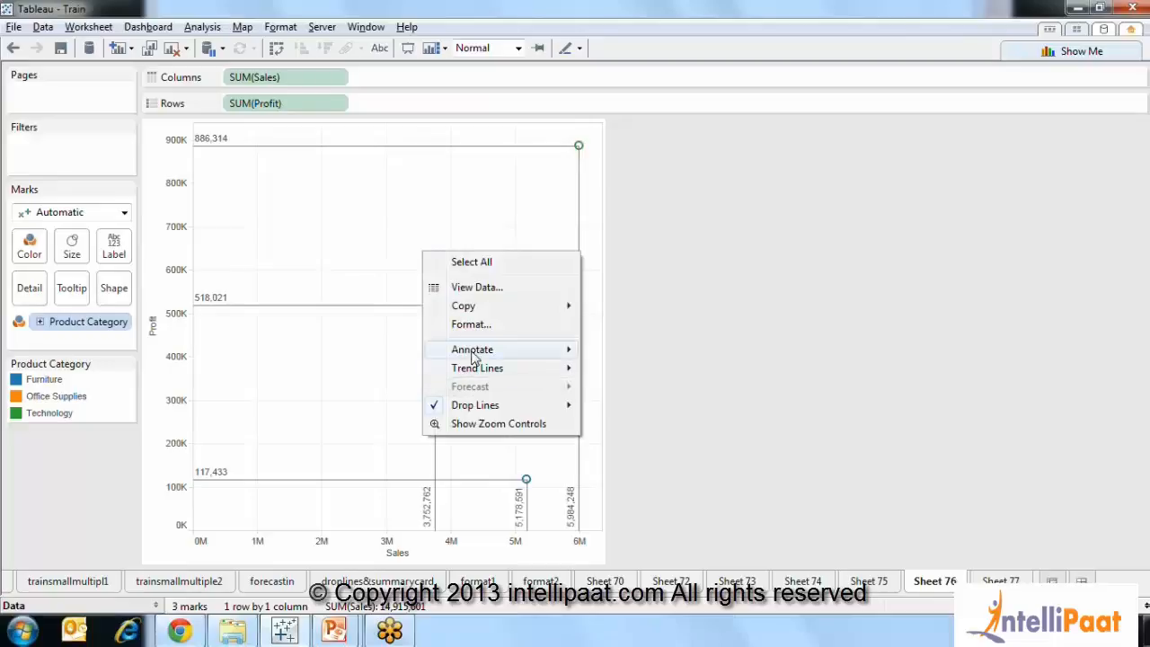
pyautogui.moveTo(475, 353)
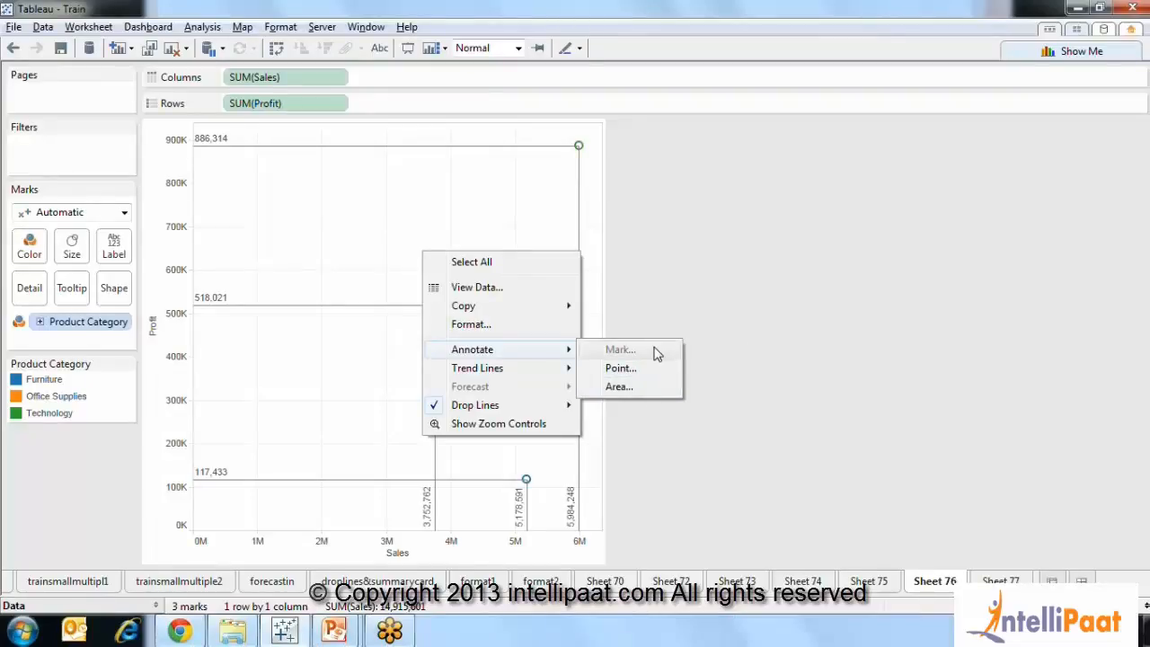
pyautogui.click(729, 293)
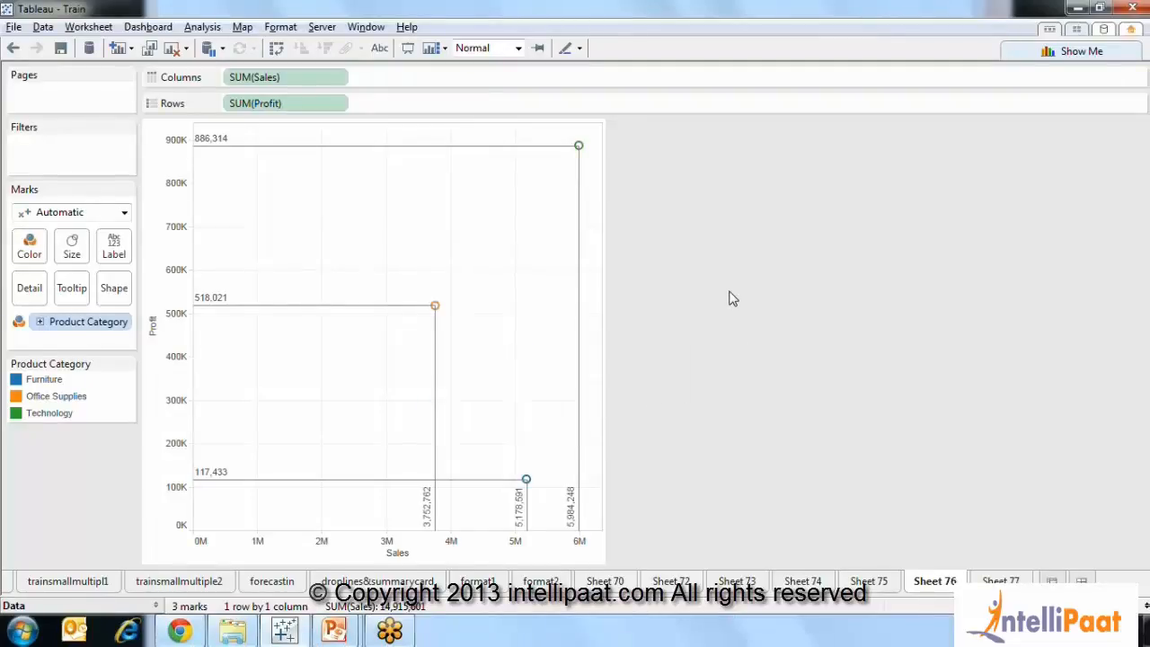
# Add a mark annotation to the Office Supplies mark, appending the line "This is something that needs to be looked into." to its default text
pyautogui.click(436, 310)
pyautogui.rightClick(434, 308)
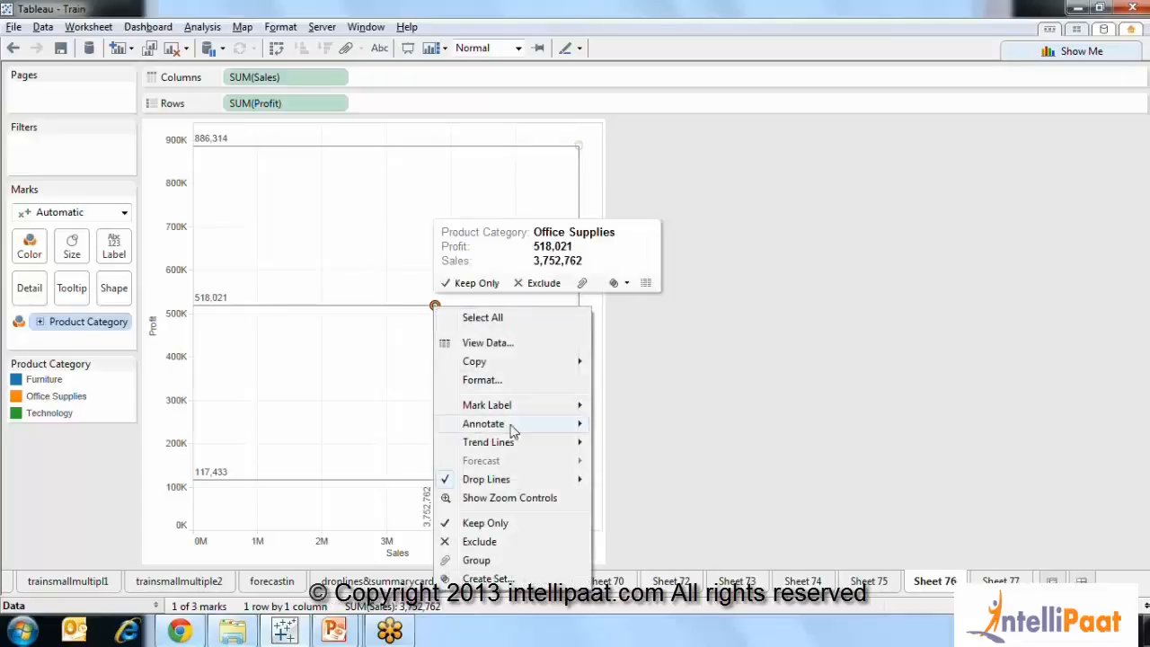
pyautogui.moveTo(529, 428)
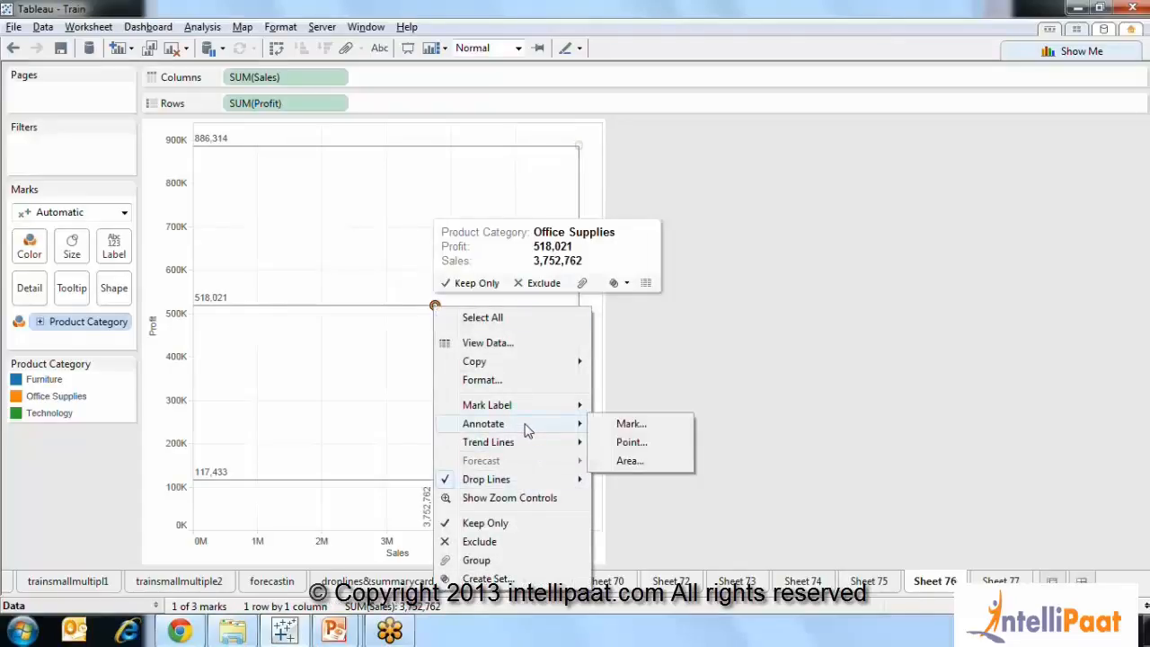
pyautogui.click(630, 426)
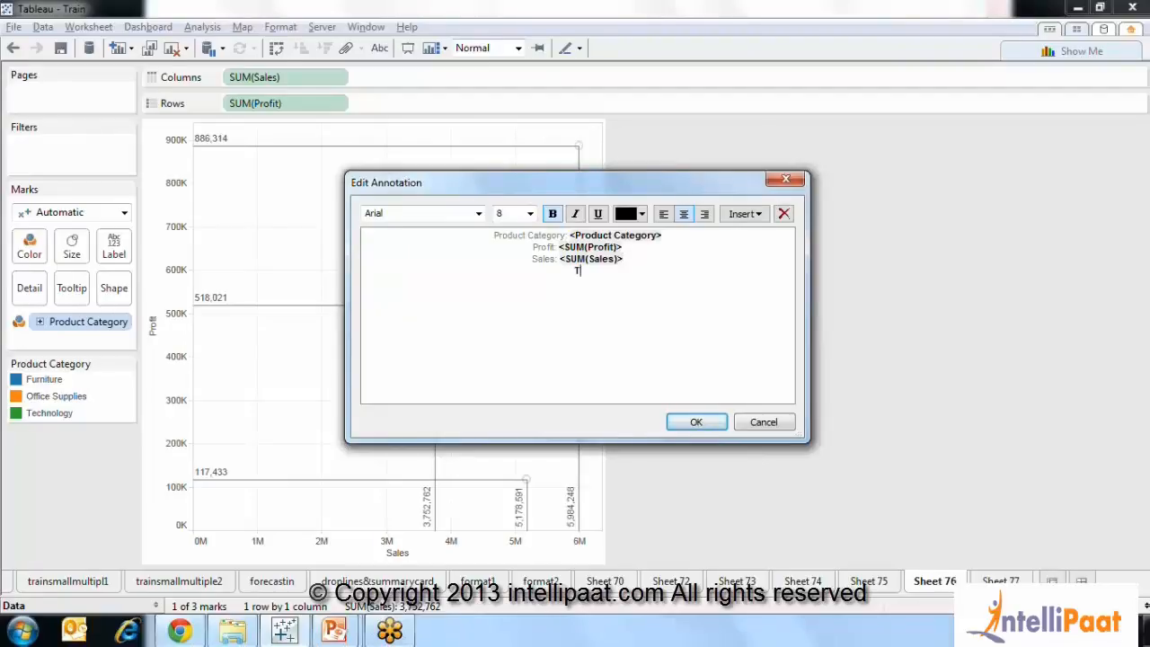
pyautogui.write('This is somethoing')
pyautogui.press('BackSpace')
pyautogui.press('BackSpace')
pyautogui.press('BackSpace')
pyautogui.press('BackSpace')
pyautogui.press('BackSpace')
pyautogui.write('ing thja')
pyautogui.press('BackSpace')
pyautogui.press('BackSpace')
pyautogui.write('at needs to be')
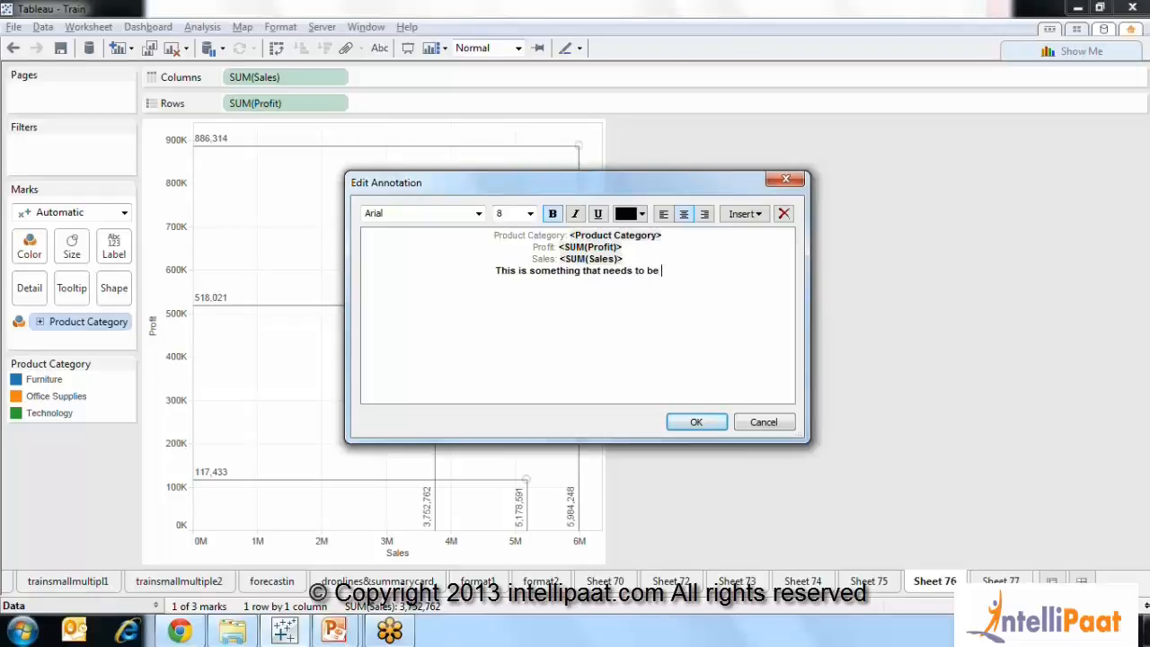
pyautogui.write(' looked into')
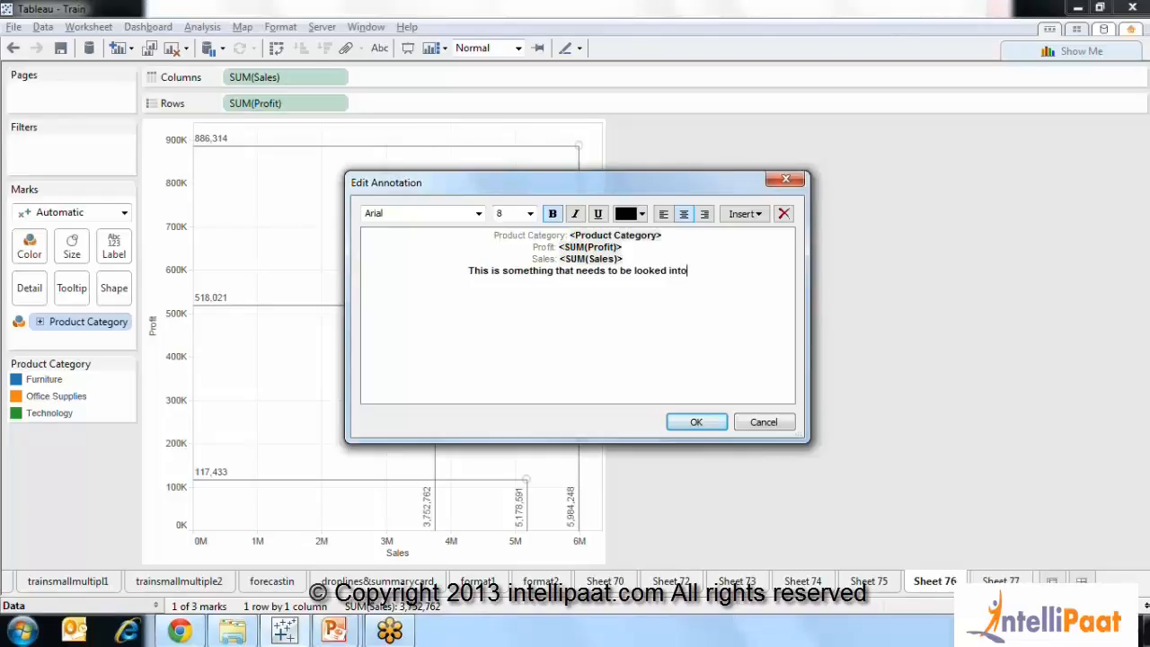
pyautogui.write('.')
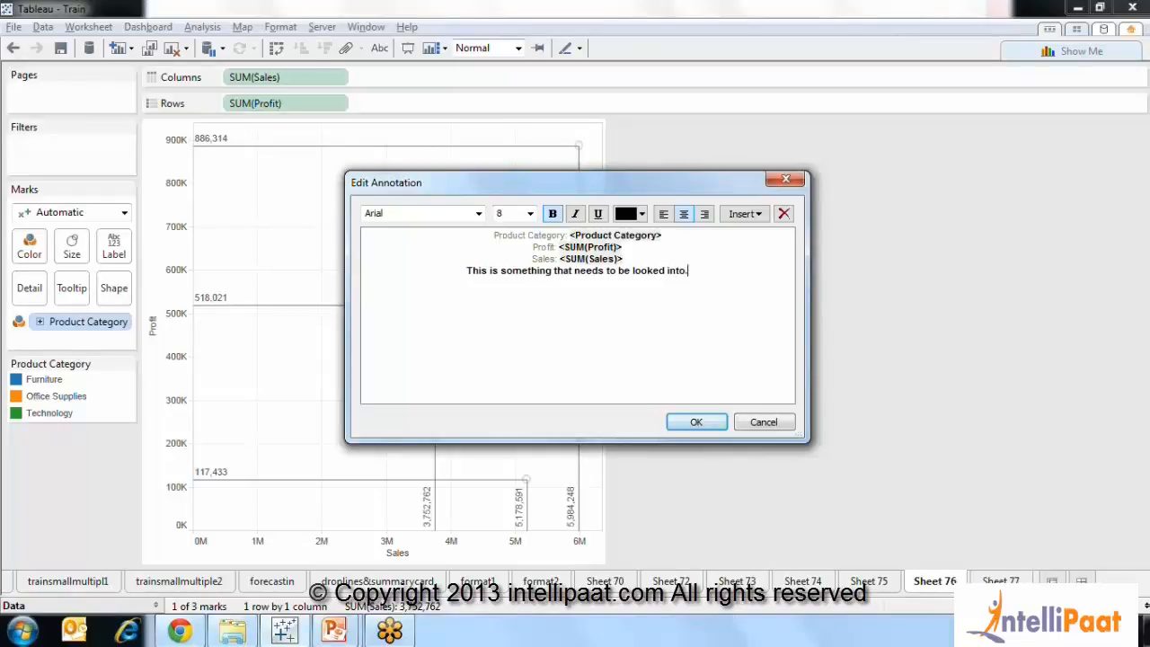
pyautogui.click(692, 421)
# Move the Office Supplies annotation box up so it sits above its mark, and deselect it
pyautogui.click(464, 290)
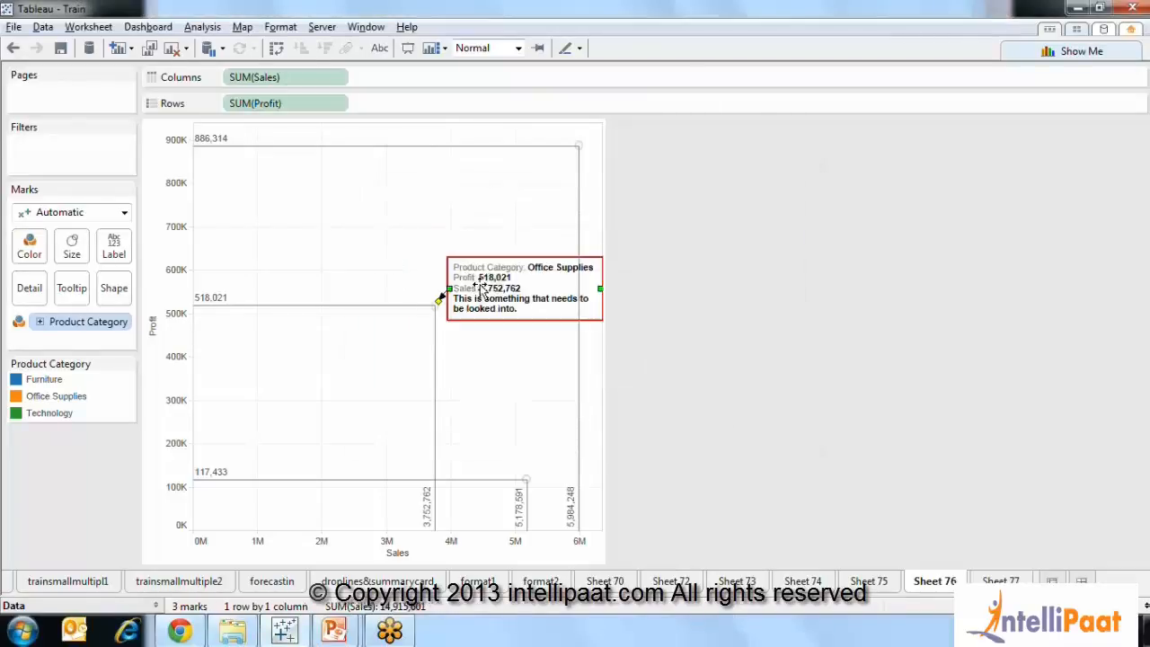
pyautogui.moveTo(495, 265)
pyautogui.mouseDown()
pyautogui.moveTo(392, 218)
pyautogui.moveTo(396, 205)
pyautogui.mouseUp()
pyautogui.click(759, 261)
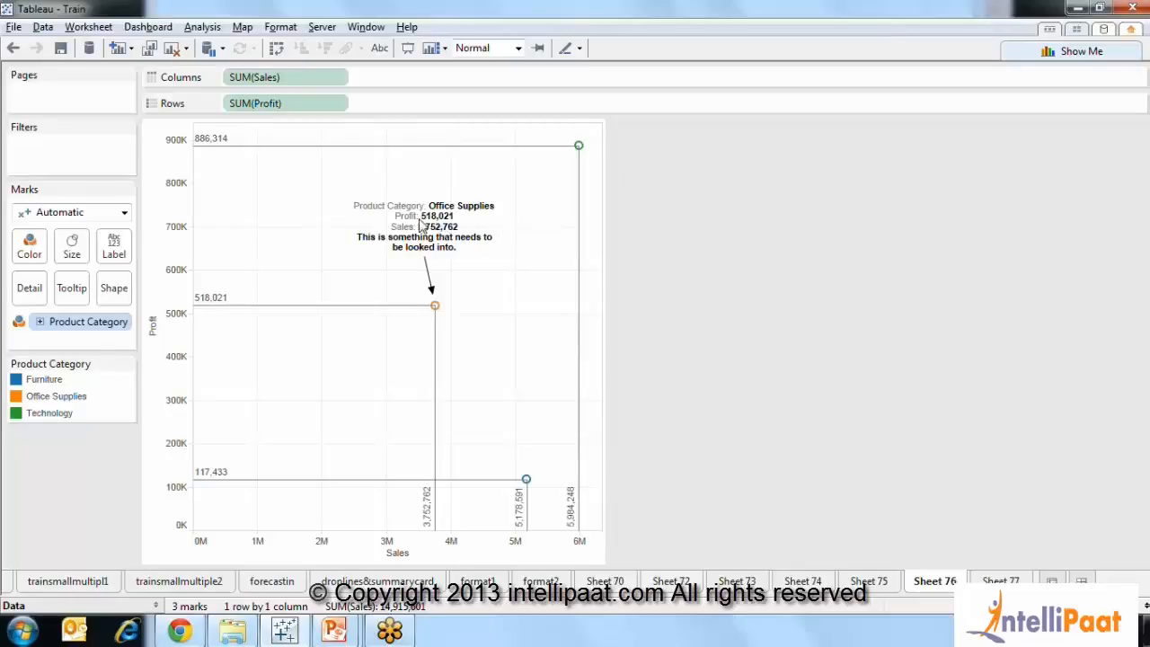
# Add a point annotation with the default Profit and Sales text at an empty spot, about 4.5M Sales and 581K Profit
pyautogui.rightClick(501, 324)
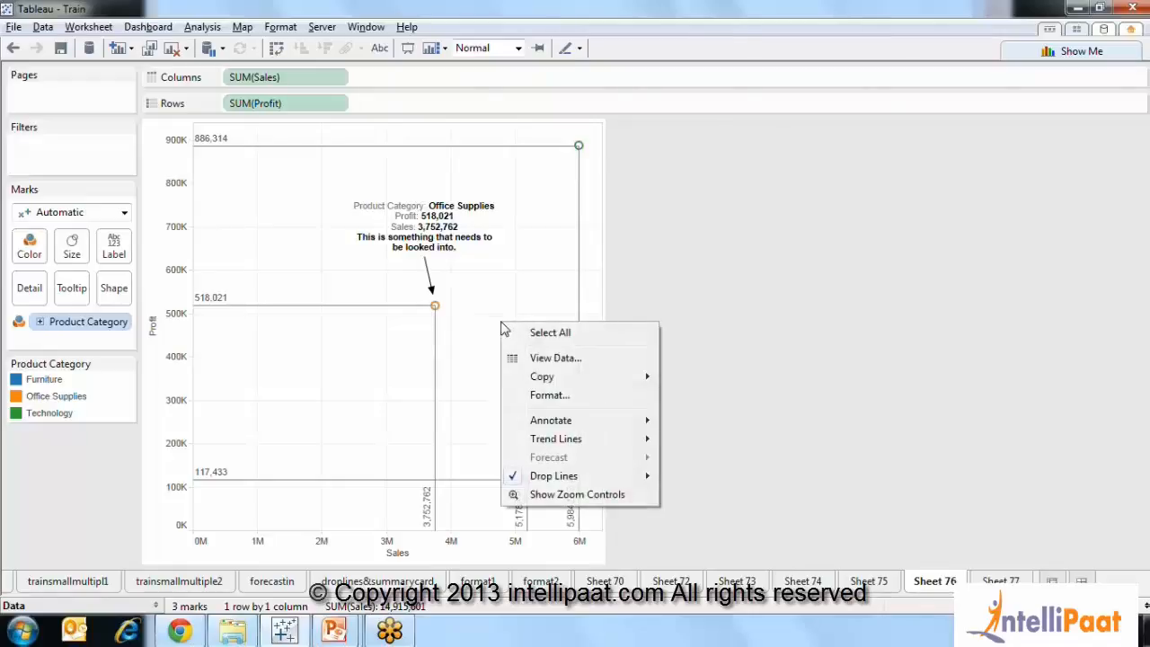
pyautogui.moveTo(552, 420)
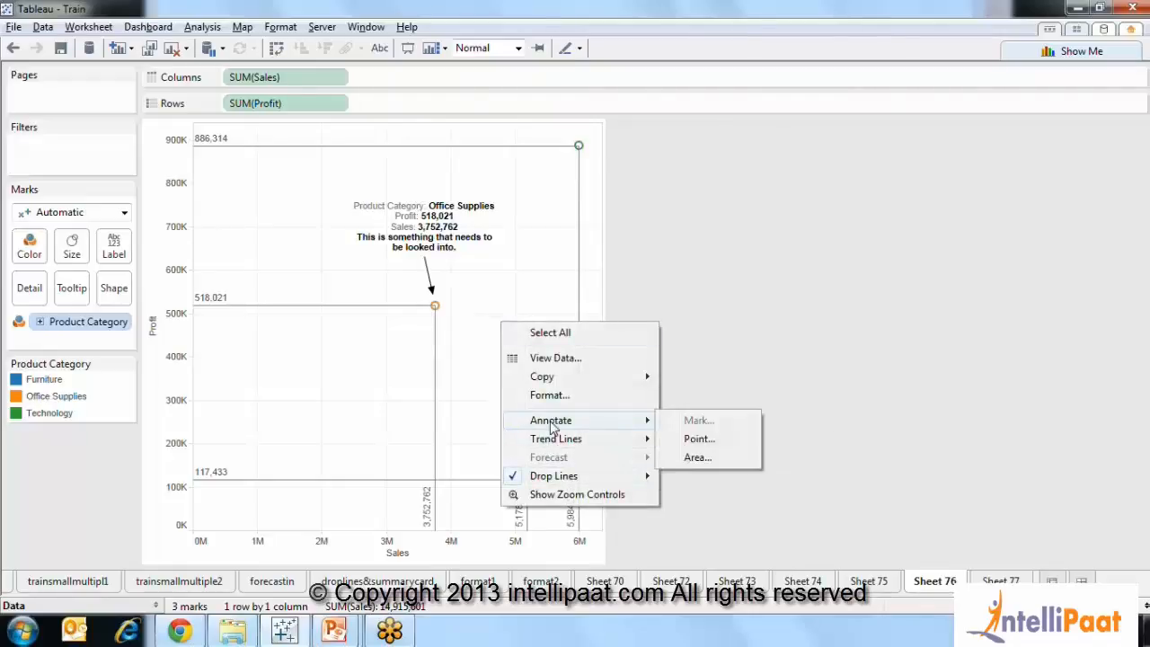
pyautogui.click(510, 269)
pyautogui.rightClick(484, 278)
pyautogui.moveTo(536, 379)
pyautogui.click(701, 398)
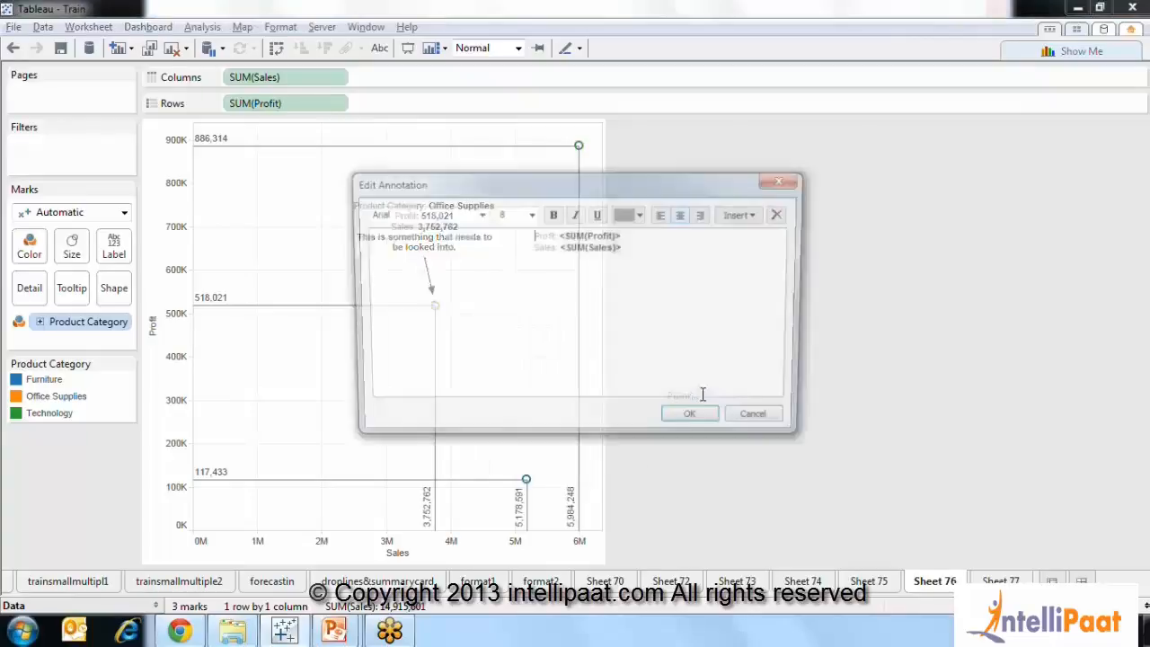
pyautogui.click(705, 426)
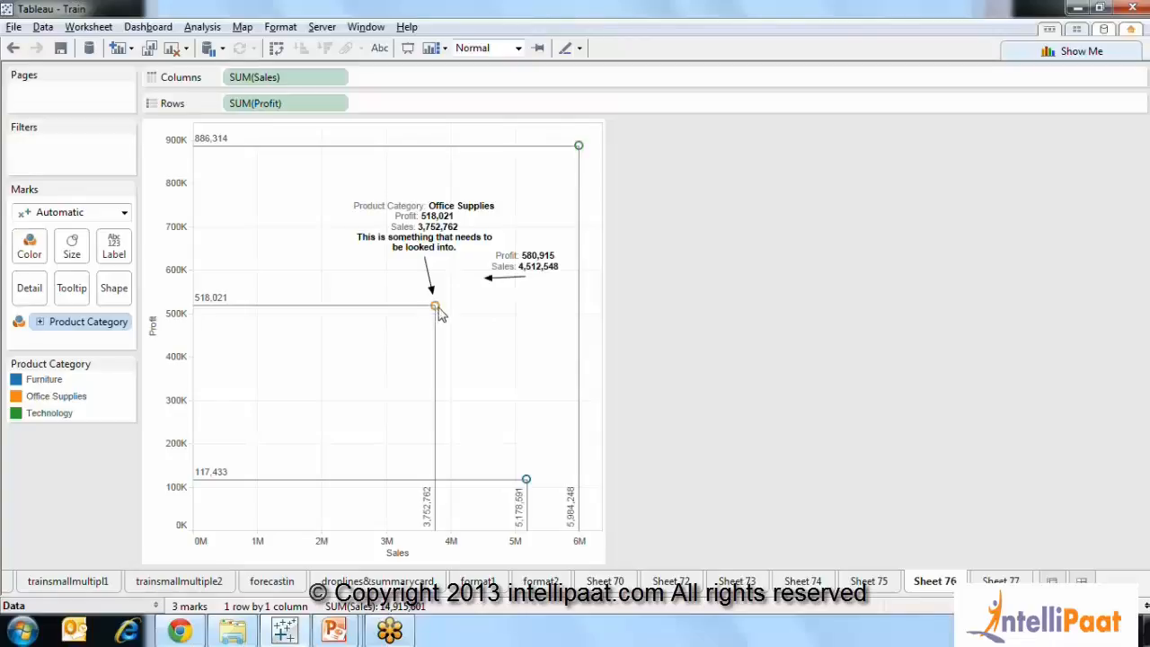
# Select the Office Supplies annotation to inspect its anchor, and remove Product Category from the scatter plot's color encoding
pyautogui.click(430, 239)
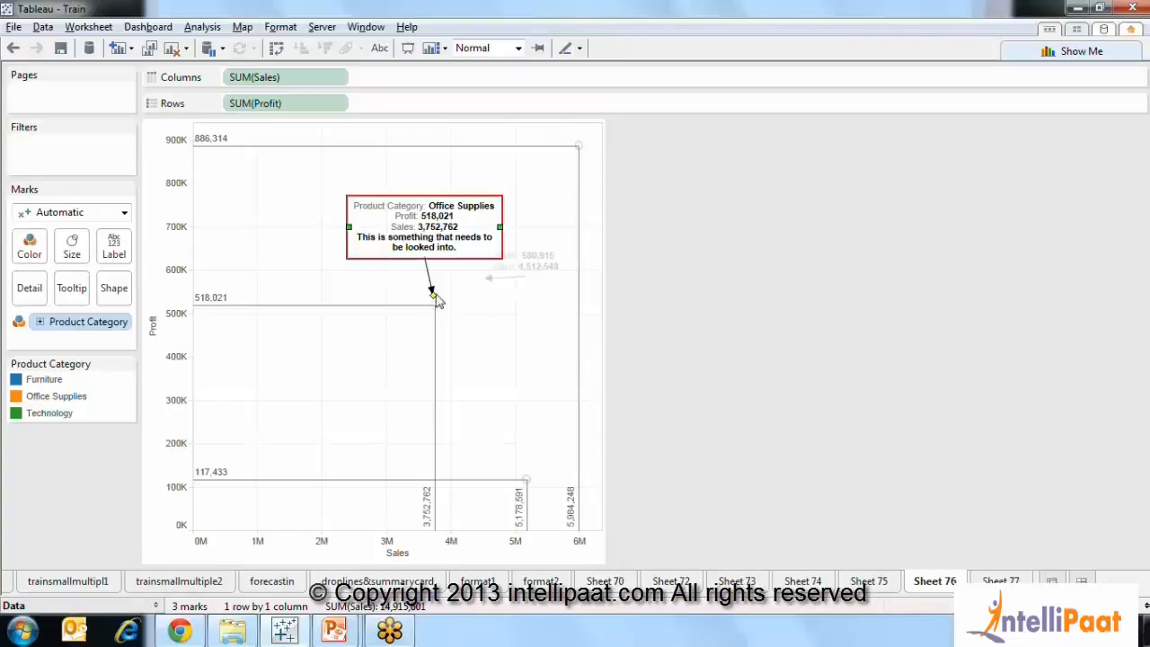
pyautogui.click(452, 334)
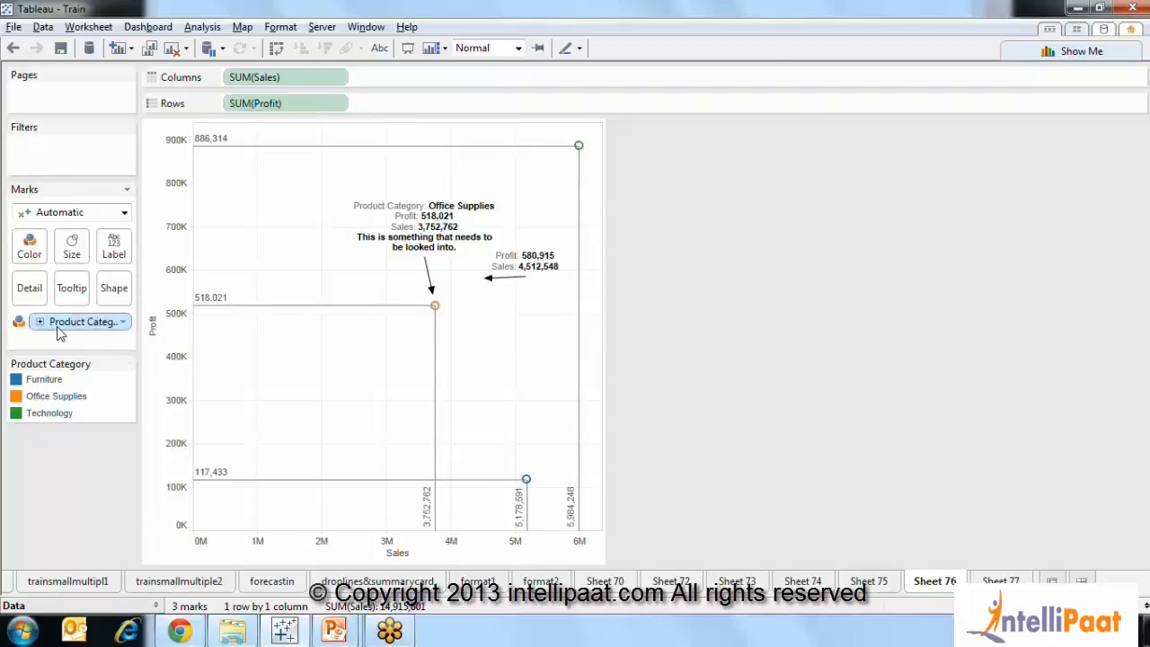
pyautogui.moveTo(49, 328); pyautogui.dragTo(77, 493)
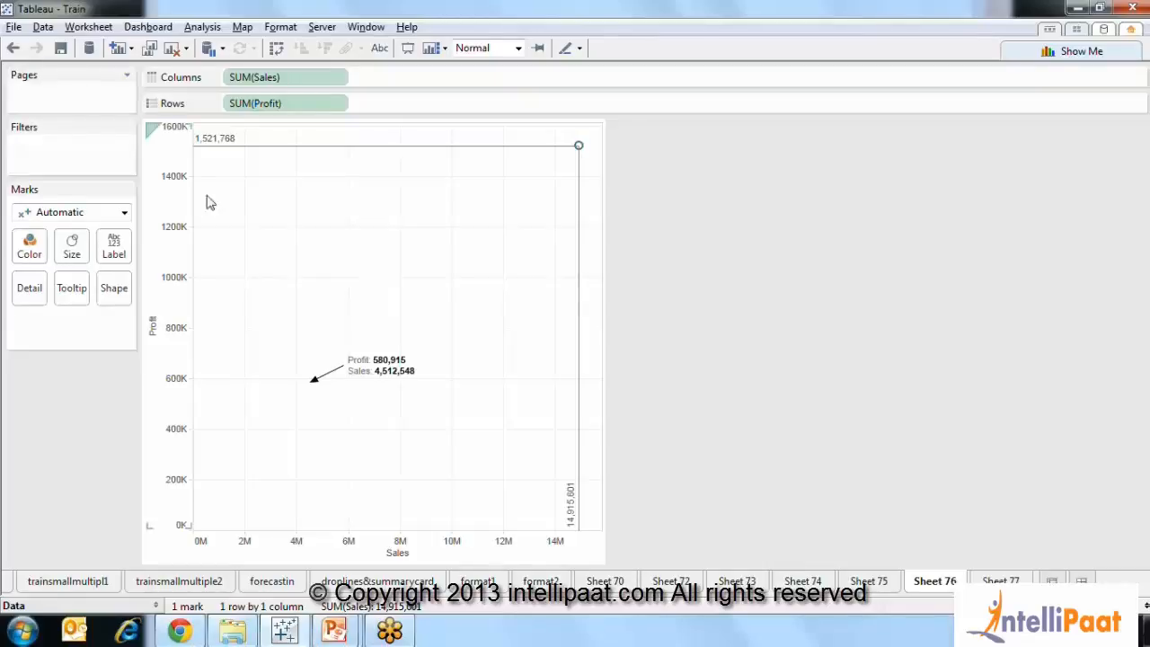
# Restore Product Category to the color encoding by undoing its removal, redoing and undoing it once more to compare the annotations
pyautogui.click(14, 49)
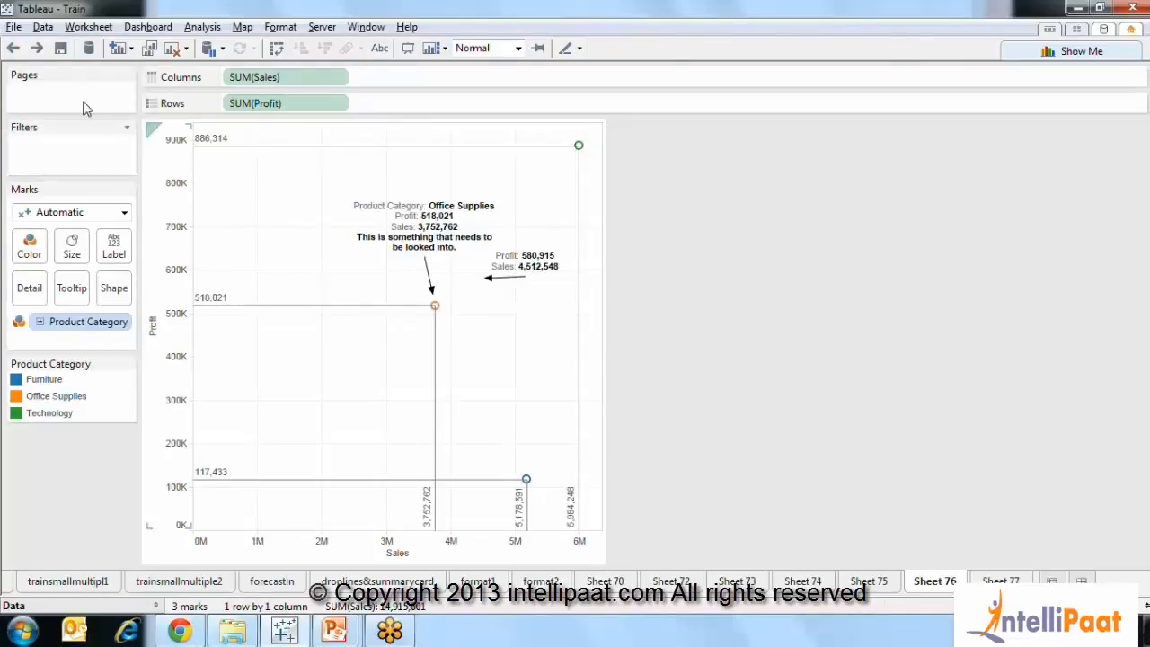
pyautogui.click(34, 48)
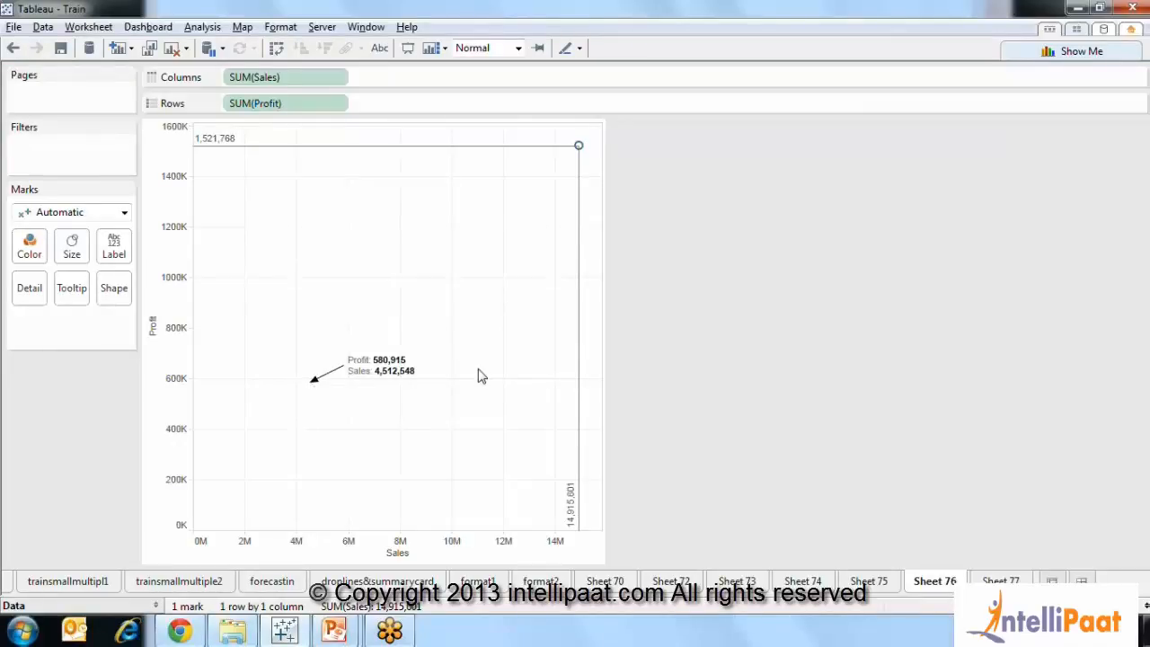
pyautogui.click(13, 49)
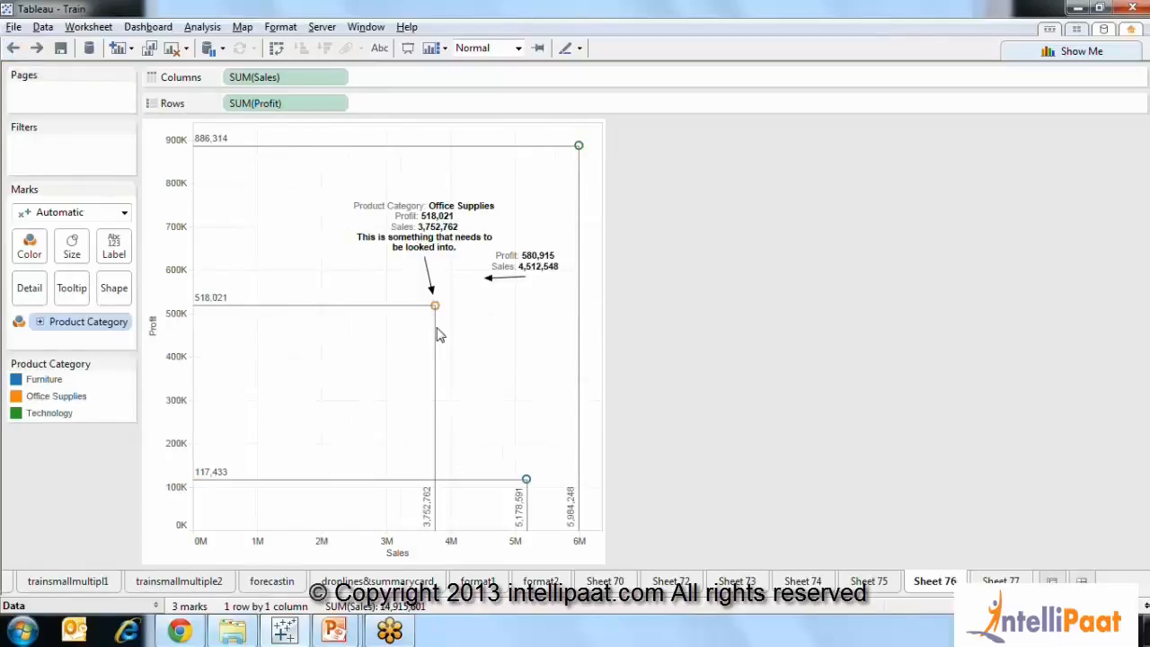
# Add an area annotation reading "this is something" in the empty region around 2M Sales and 450K Profit
pyautogui.rightClick(330, 349)
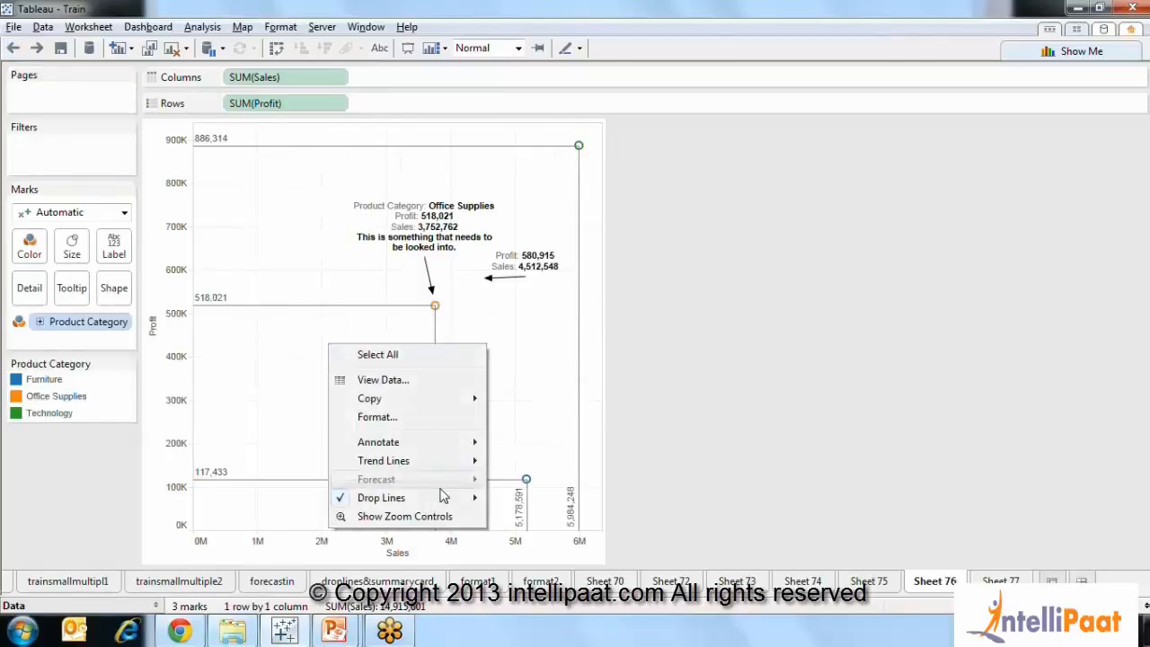
pyautogui.moveTo(430, 466)
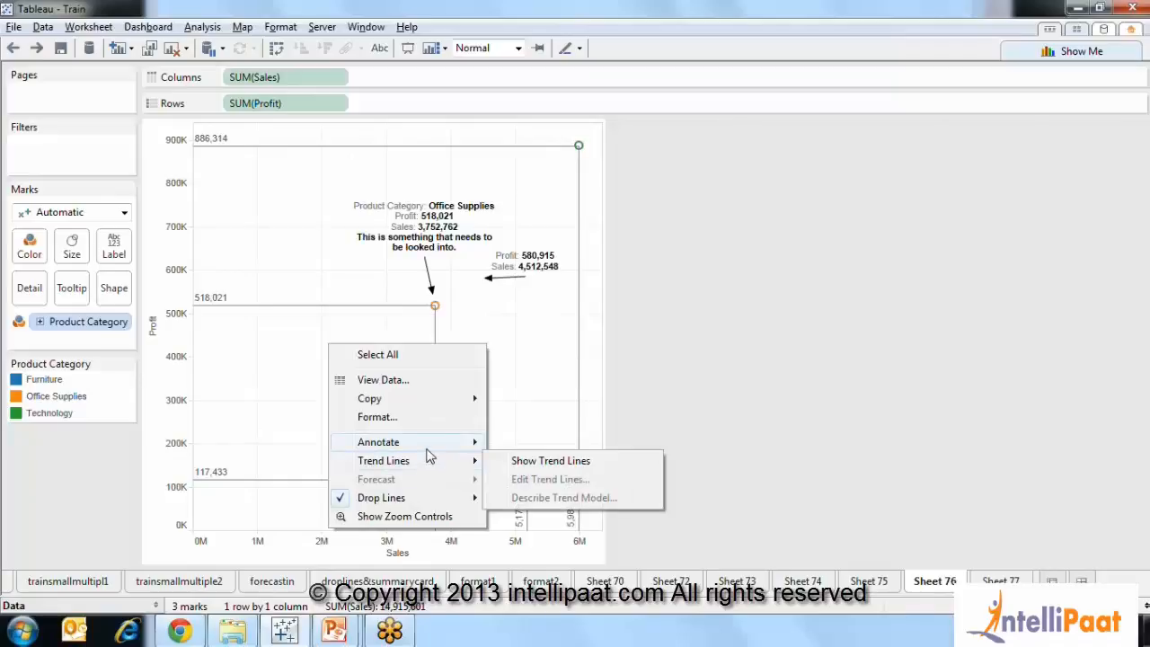
pyautogui.moveTo(430, 444)
pyautogui.click(524, 478)
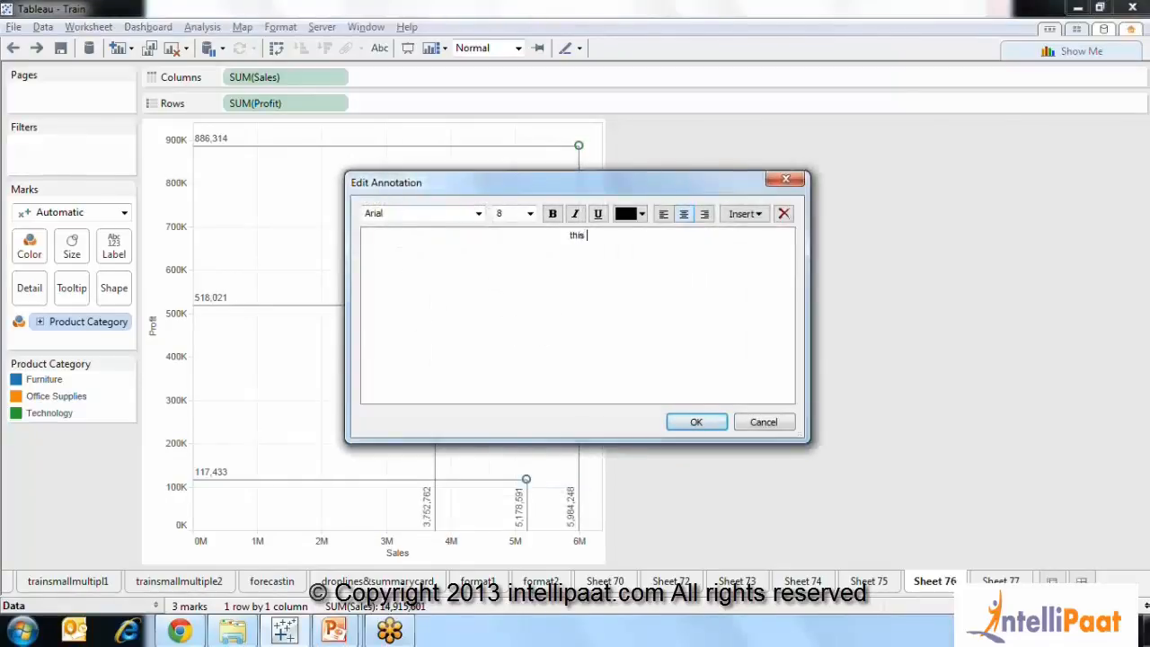
pyautogui.write('this is a somethi')
pyautogui.press('BackSpace')
pyautogui.press('BackSpace')
pyautogui.write('thi')
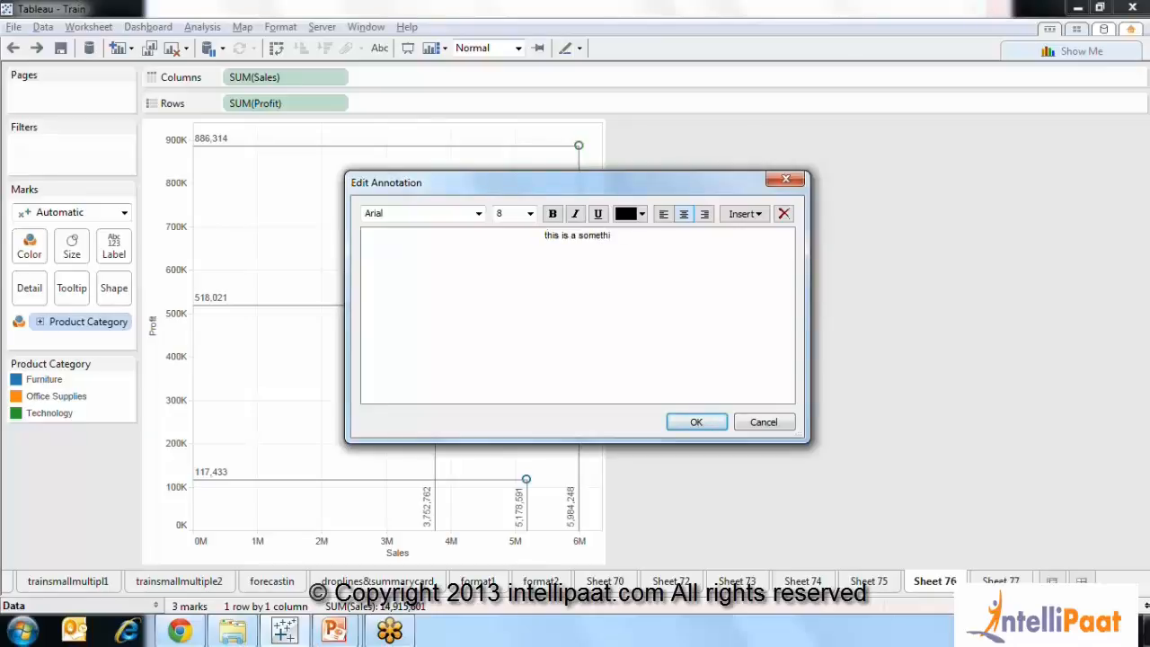
pyautogui.write('g')
pyautogui.press('BackSpace')
pyautogui.write('ng')
pyautogui.click(697, 422)
# Widen the area annotation box slightly and deselect it
pyautogui.click(332, 378)
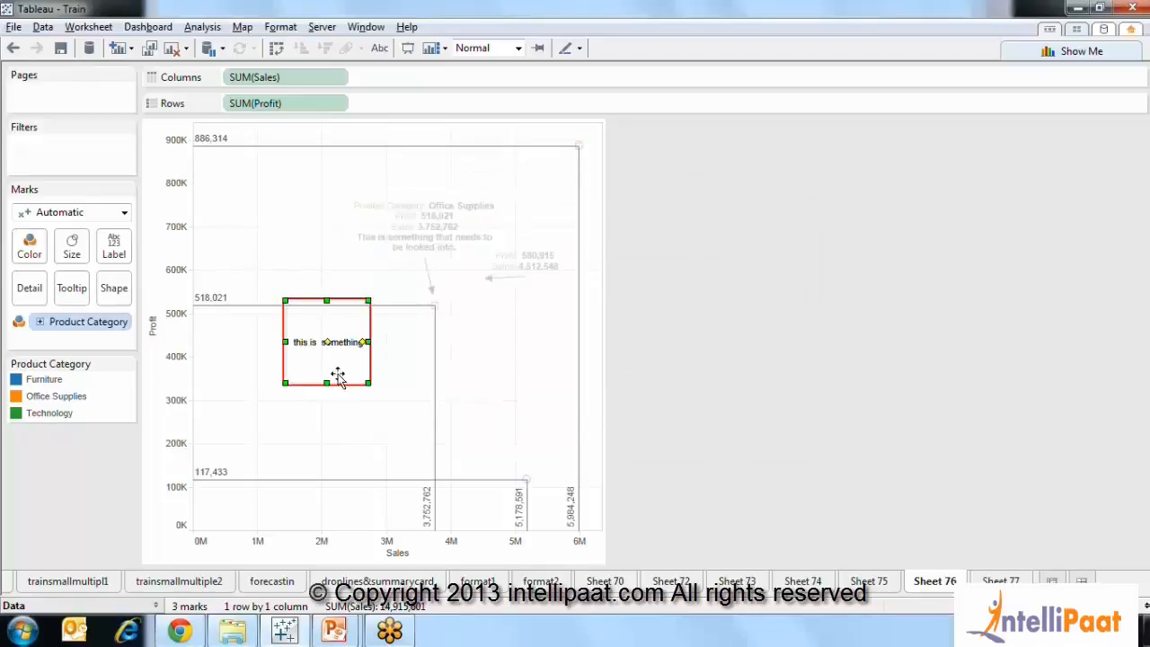
pyautogui.moveTo(368, 342); pyautogui.dragTo(379, 342)
pyautogui.click(531, 349)
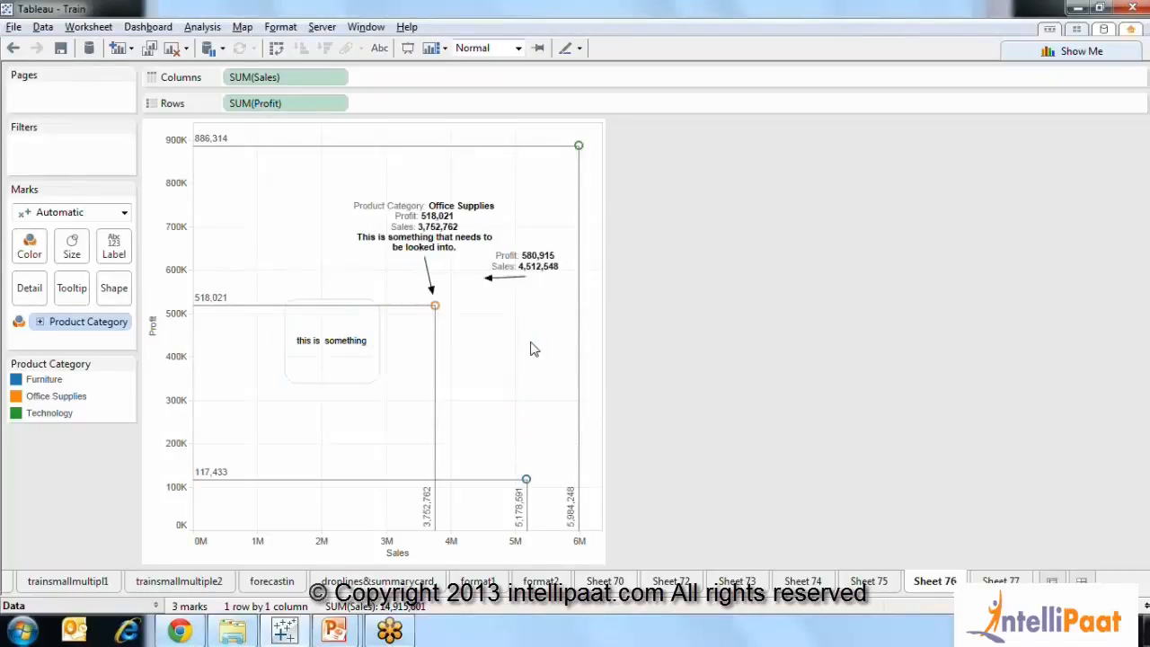
# Select the point annotation and the area annotation in turn to compare their handles, and clear the selection
pyautogui.click(515, 260)
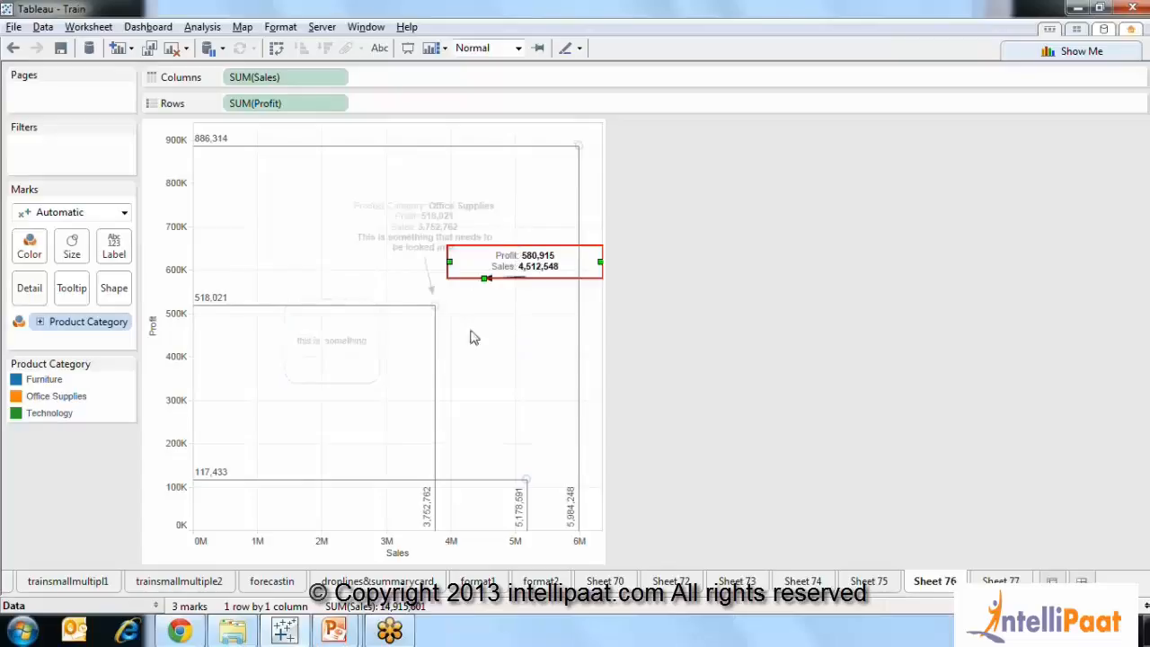
pyautogui.click(413, 369)
pyautogui.click(346, 350)
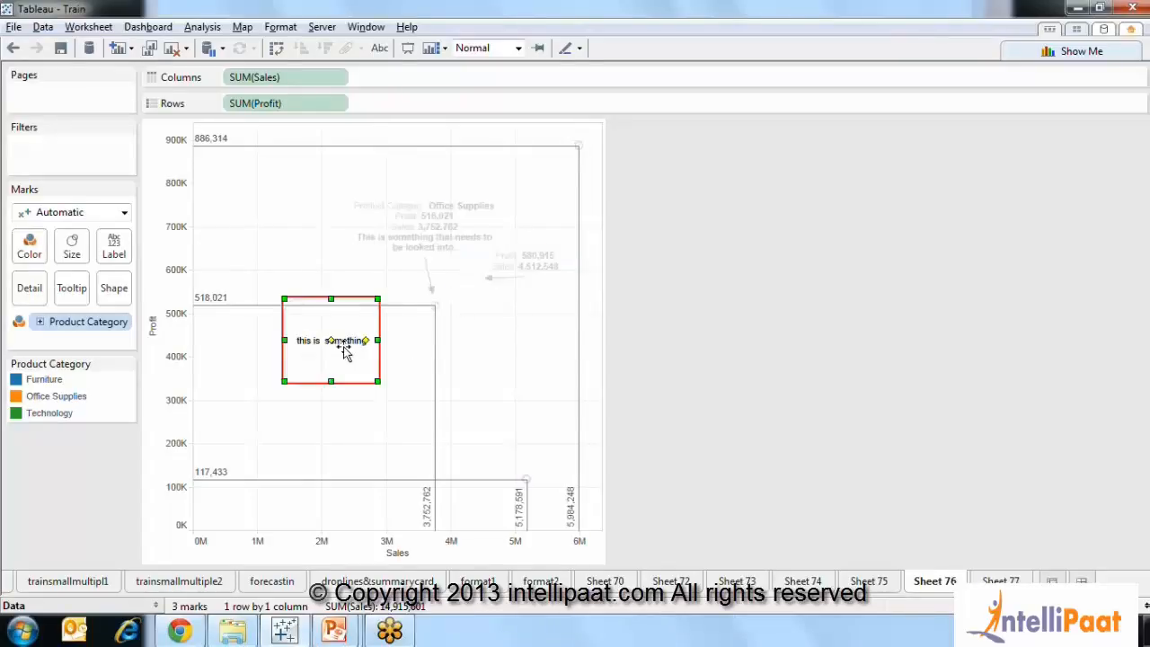
pyautogui.click(253, 241)
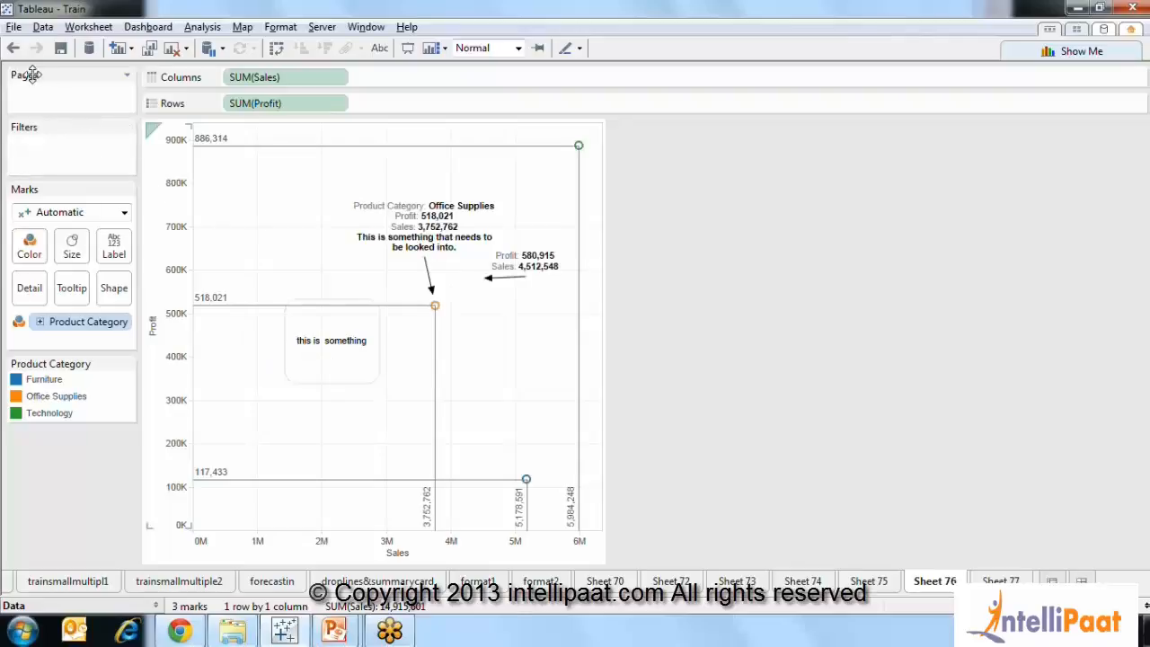
# Undo the area annotation's widening, and try removing Product Category from the color encoding before restoring it
pyautogui.click(13, 49)
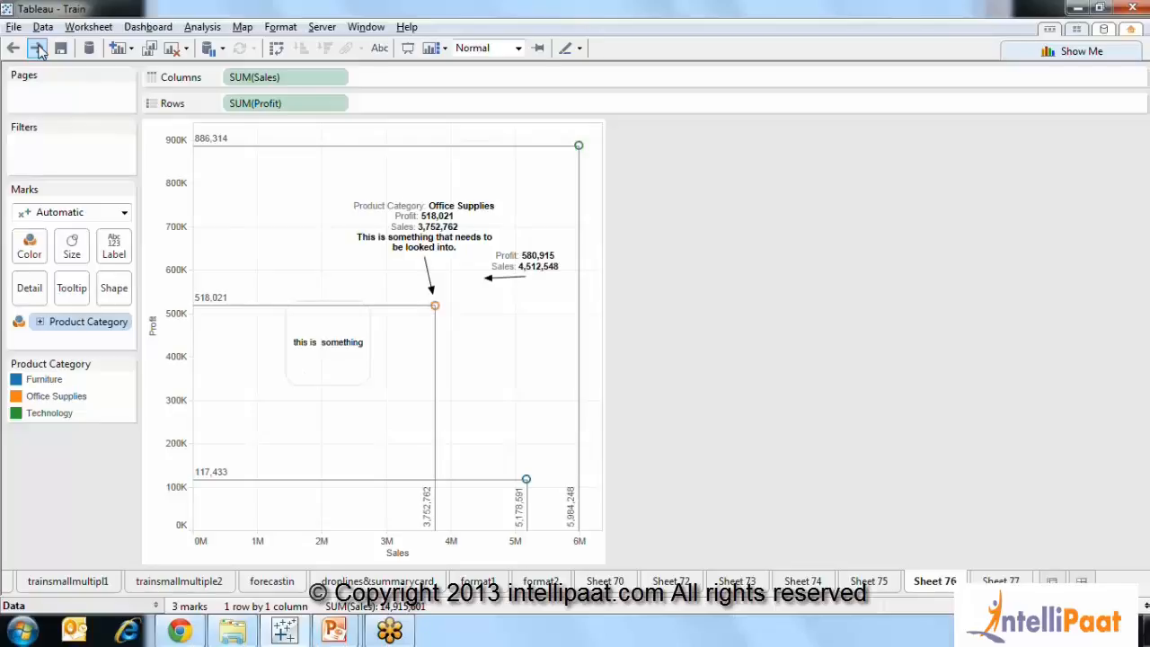
pyautogui.moveTo(56, 321); pyautogui.dragTo(18, 550)
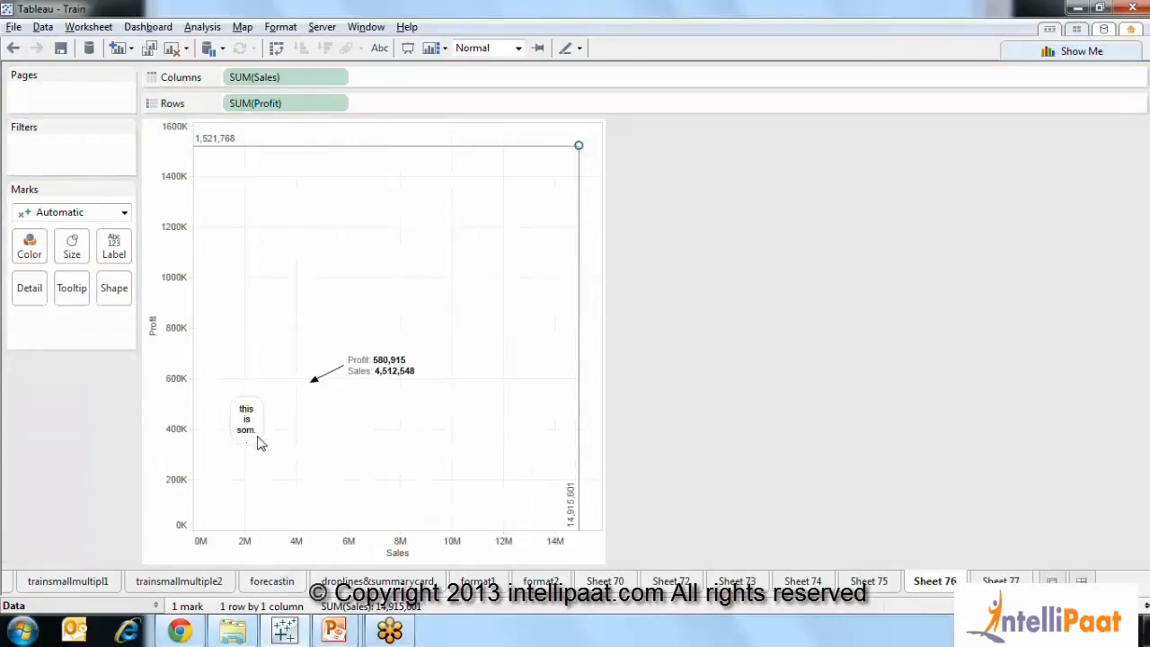
pyautogui.hotkey('ctrl', 'z')
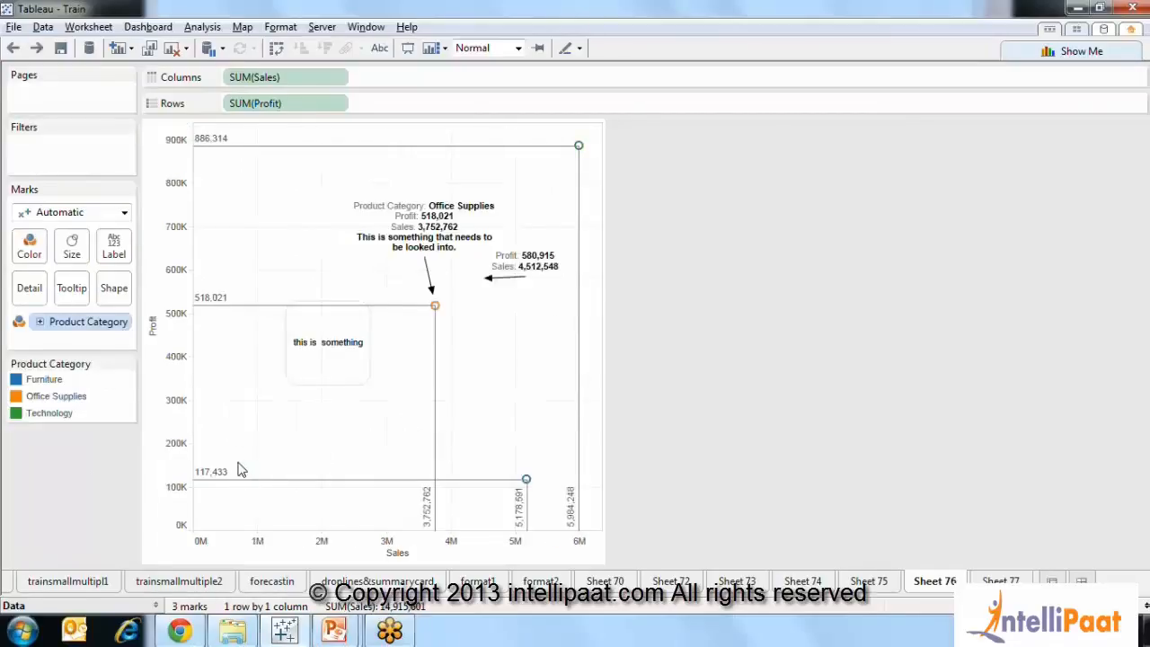
# Select the area annotation and the point annotation to review how each is attached, leaving nothing selected
pyautogui.click(363, 342)
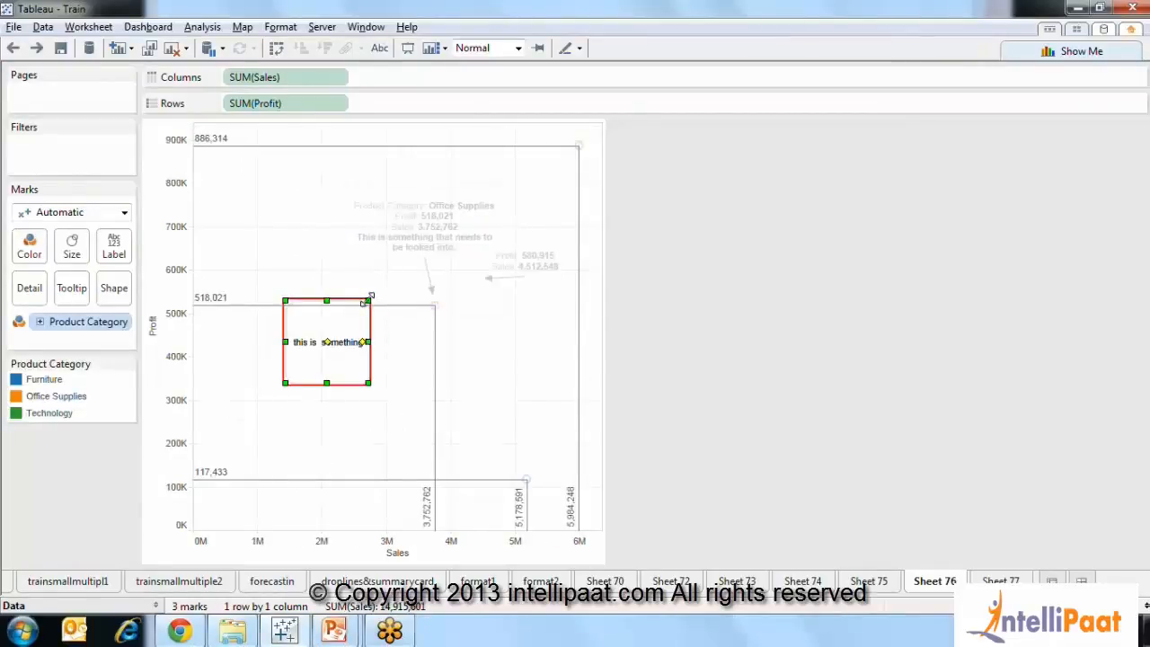
pyautogui.click(744, 336)
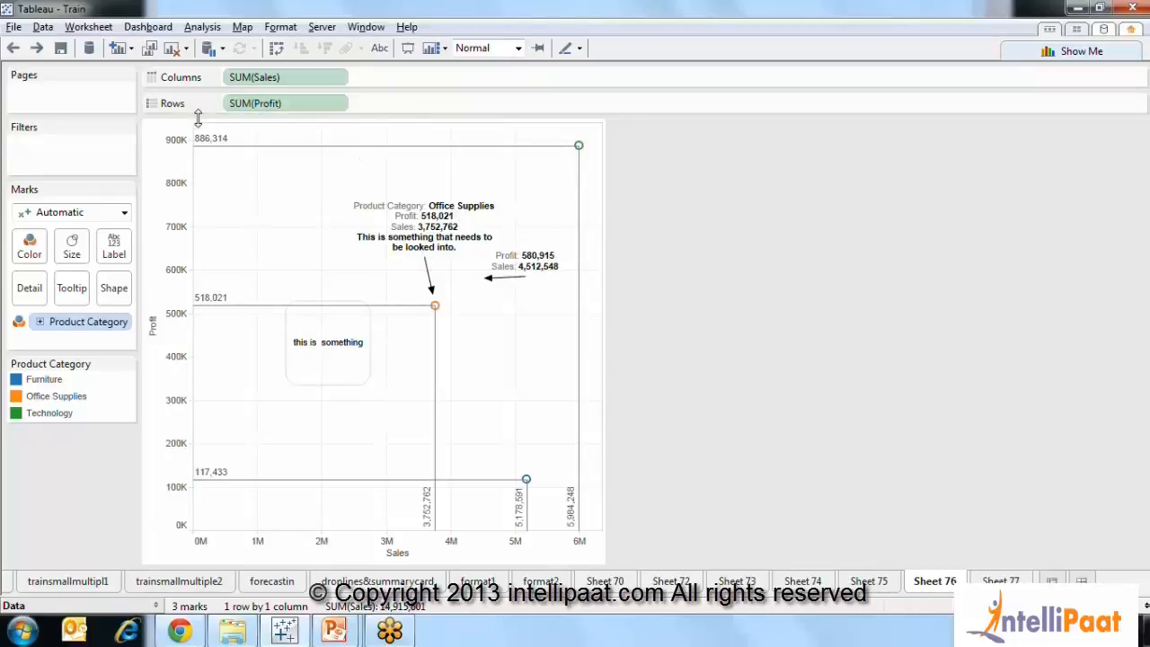
pyautogui.click(305, 372)
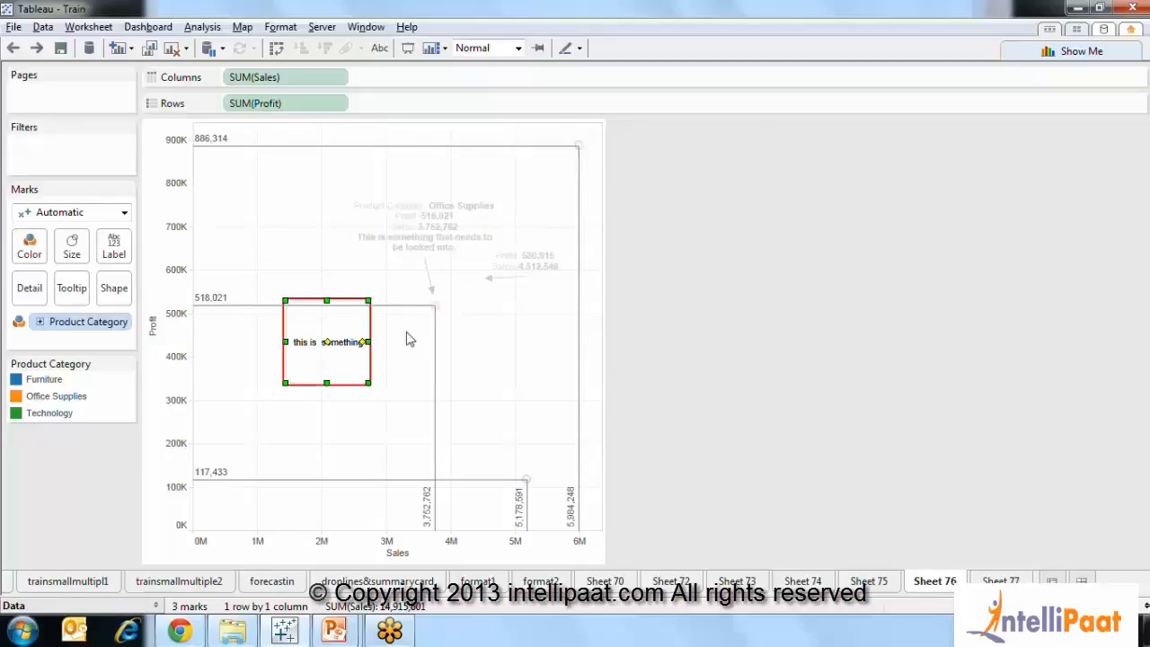
pyautogui.click(535, 269)
pyautogui.click(773, 315)
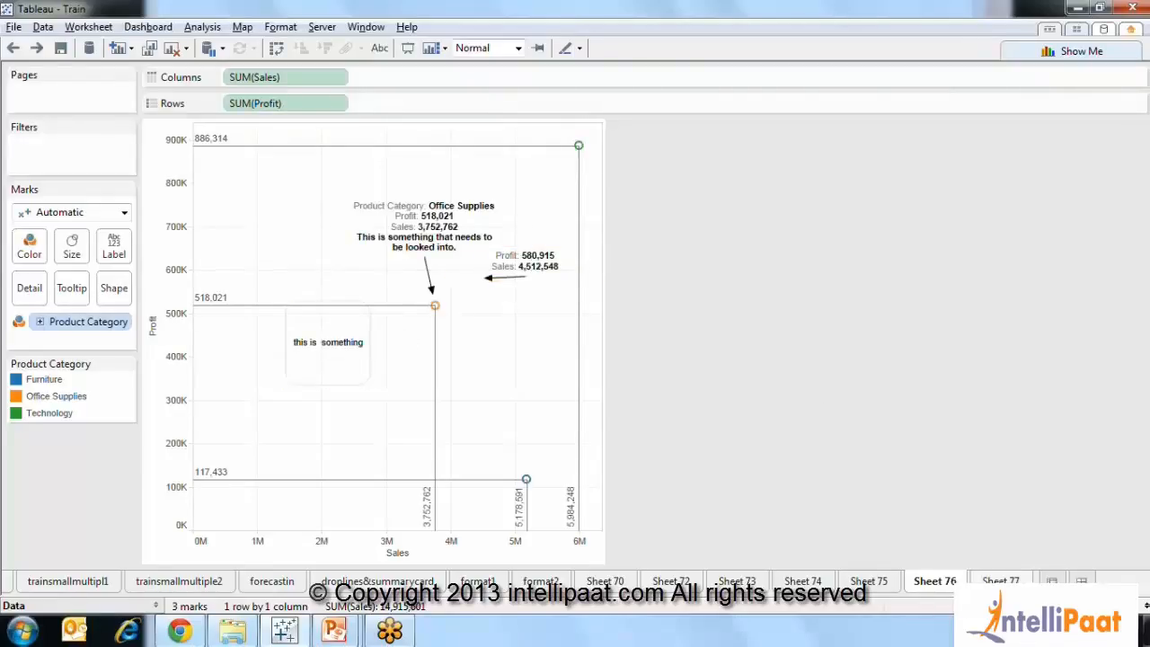
# Switch to the PowerPoint slideshow, read the Annotations and Mark Labels slides, and return to Tableau
pyautogui.click(1001, 582)
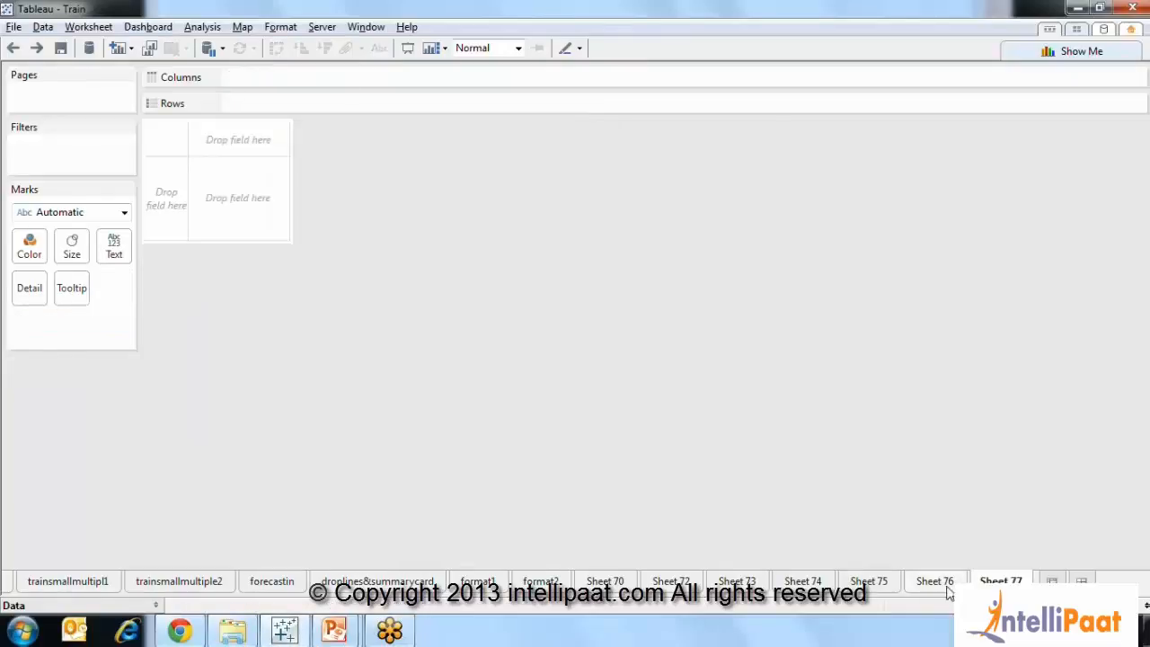
pyautogui.click(942, 584)
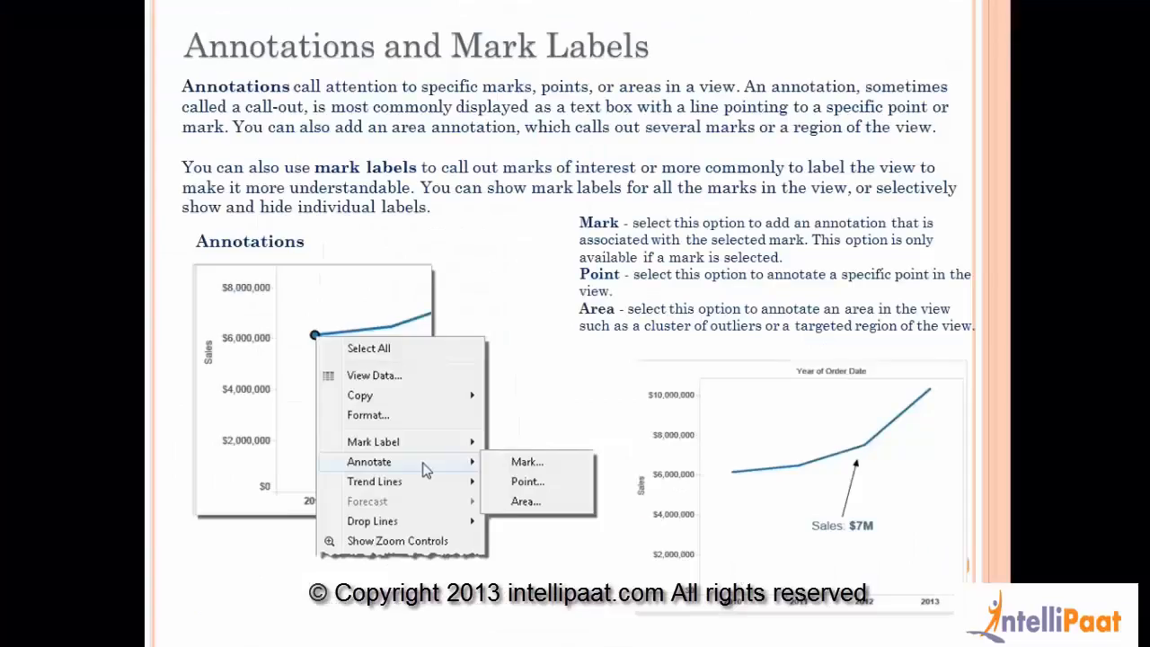
pyautogui.click(623, 304)
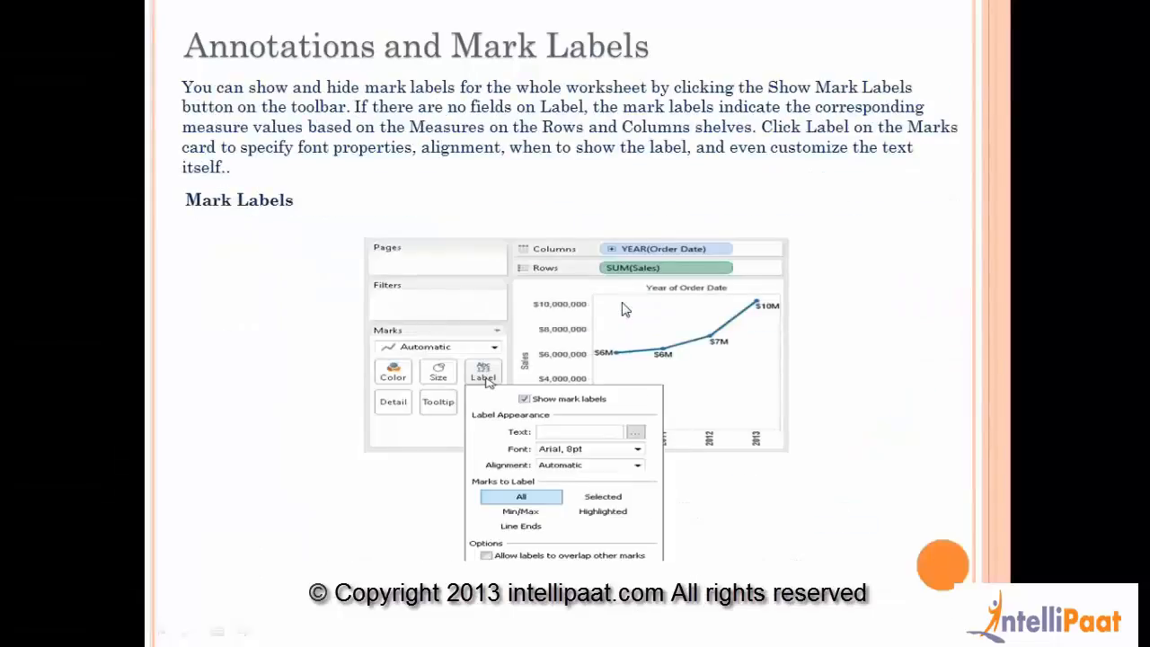
pyautogui.hotkey('alt', 'Tab')
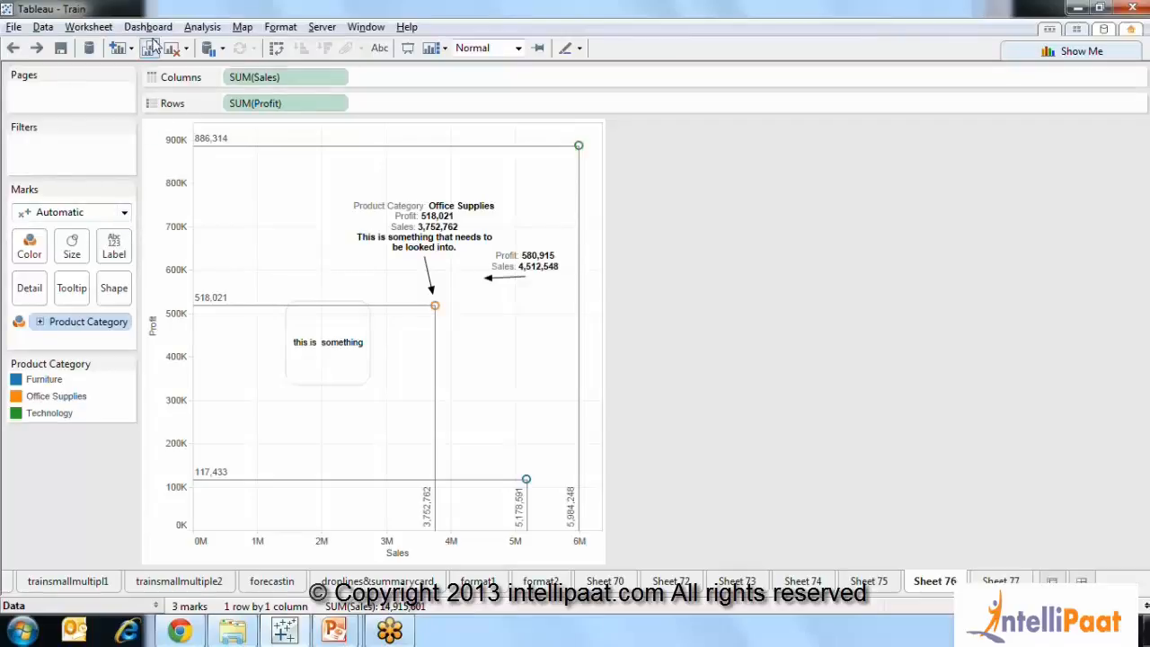
# On Sheet 77, build a bar chart with Profit on Columns and Customer Segment on Rows, sorted descending by Profit
pyautogui.click(379, 48)
pyautogui.click(1001, 582)
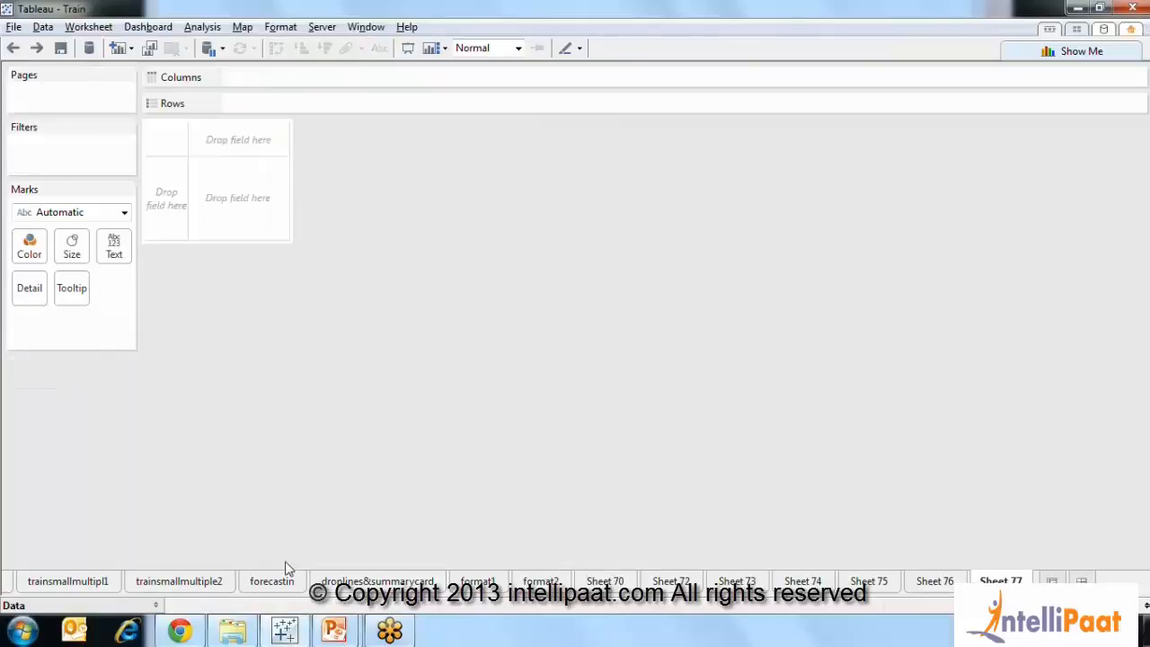
pyautogui.click(155, 605)
pyautogui.moveTo(63, 185); pyautogui.dragTo(489, 108)
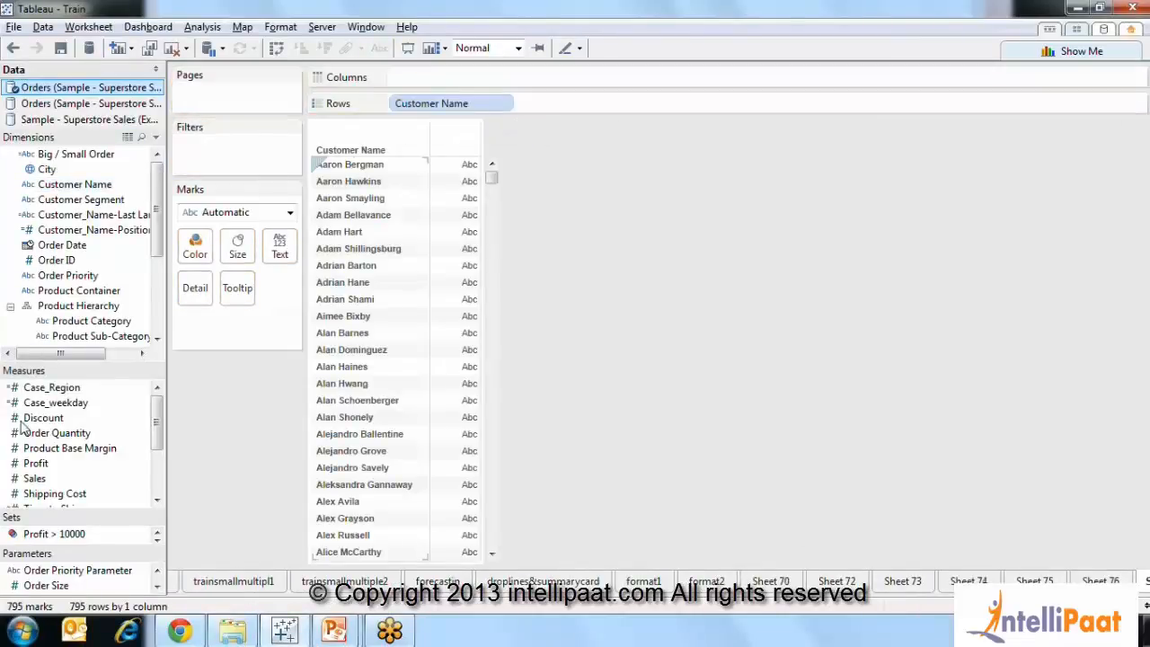
pyautogui.moveTo(36, 462); pyautogui.dragTo(486, 82)
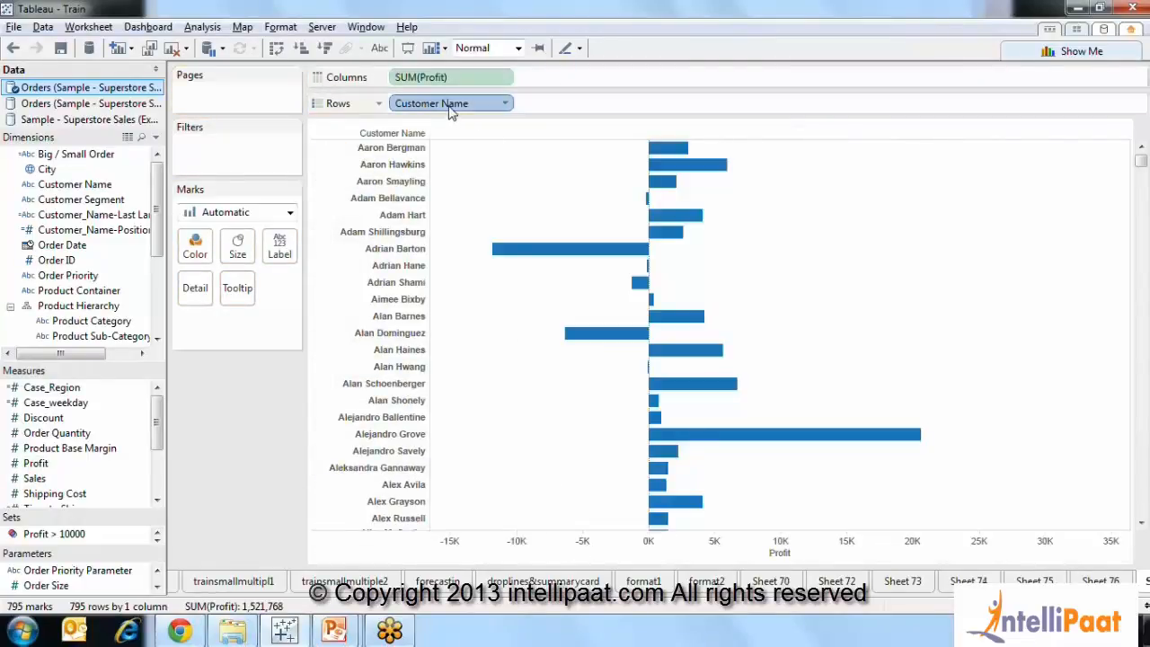
pyautogui.moveTo(49, 201); pyautogui.dragTo(457, 108)
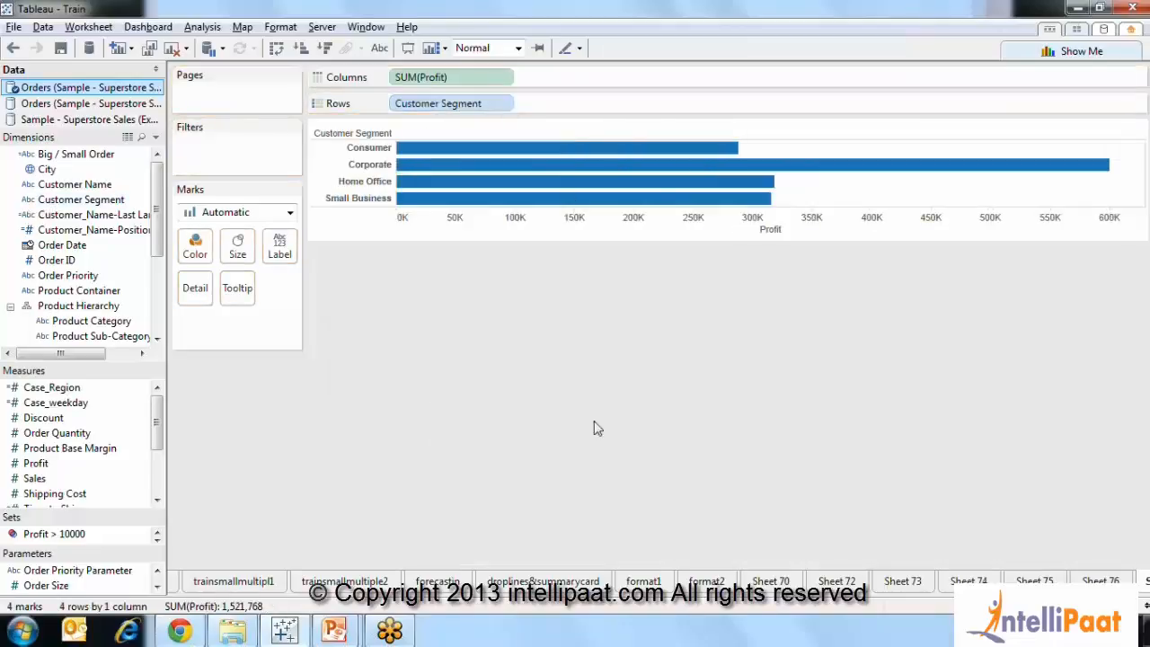
pyautogui.click(790, 228)
pyautogui.click(790, 230)
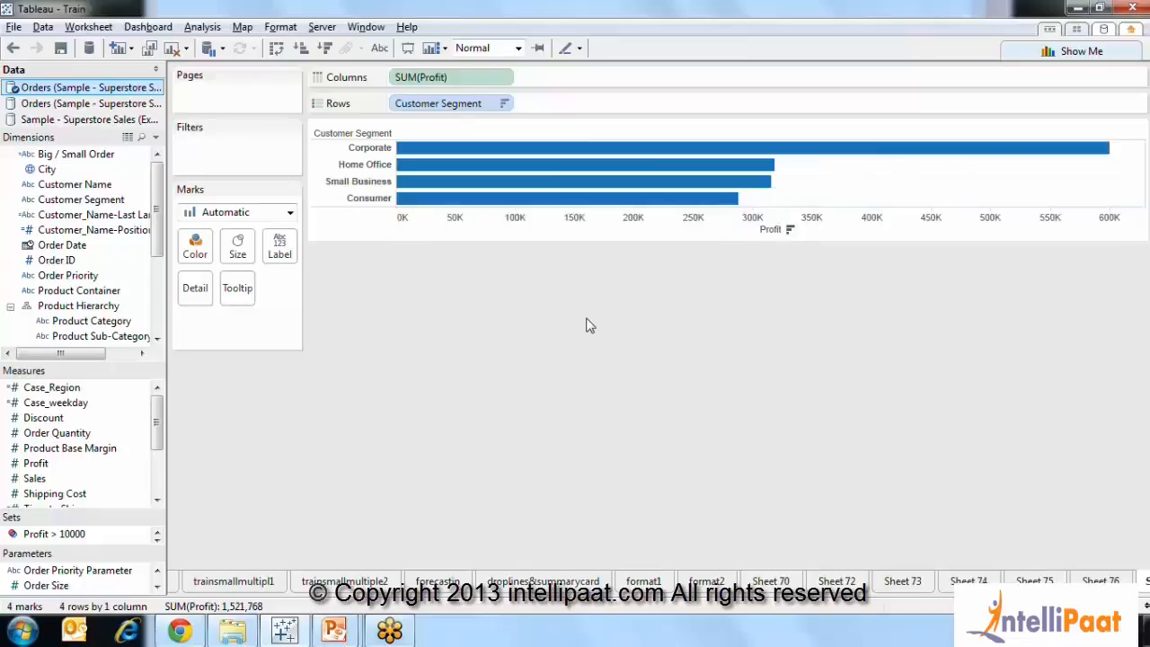
# Show mark labels on the bars and use Discount as the label value
pyautogui.click(378, 50)
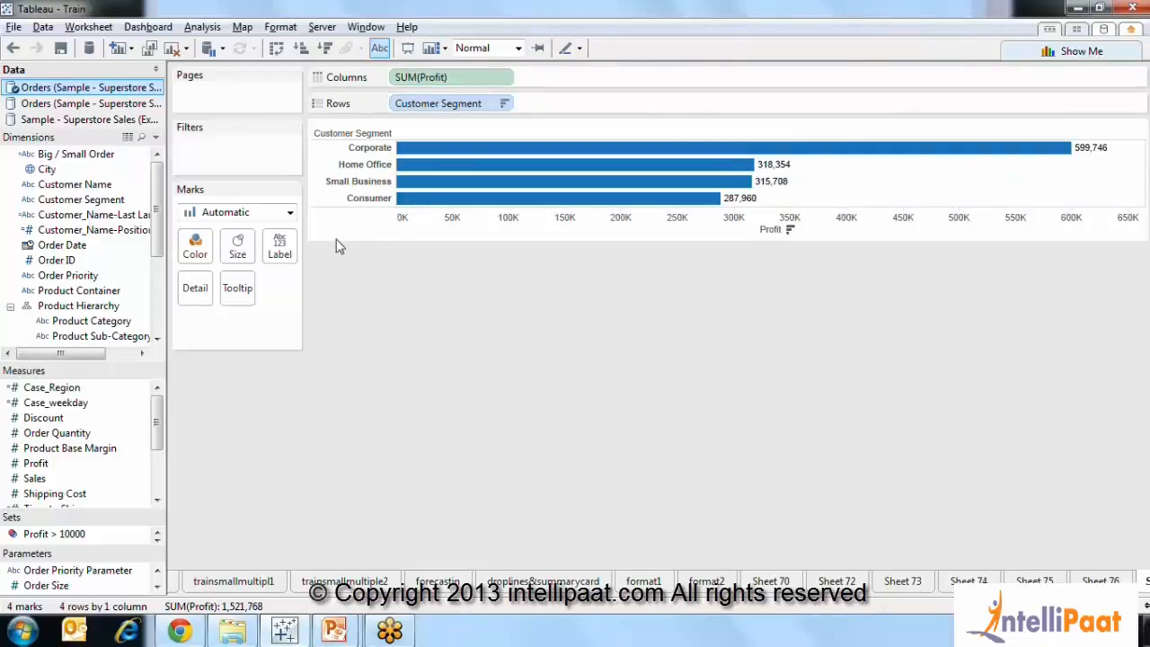
pyautogui.moveTo(33, 423); pyautogui.dragTo(294, 258)
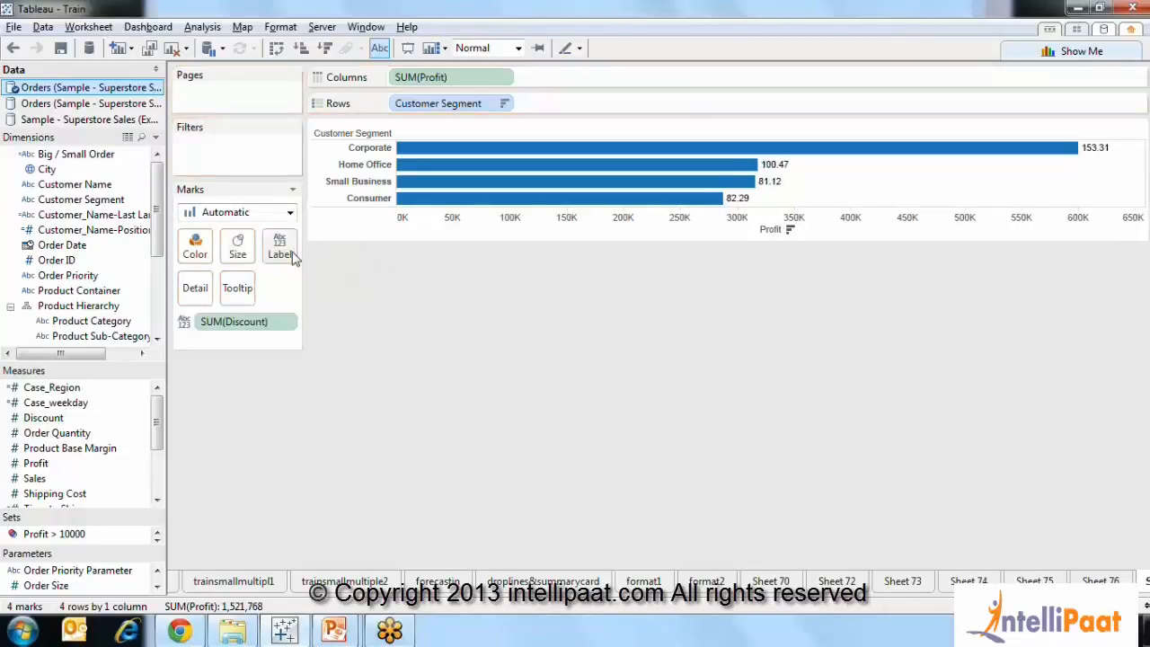
# Examine the label options and the fields that can be inserted into the label text, and cancel the editor
pyautogui.click(288, 256)
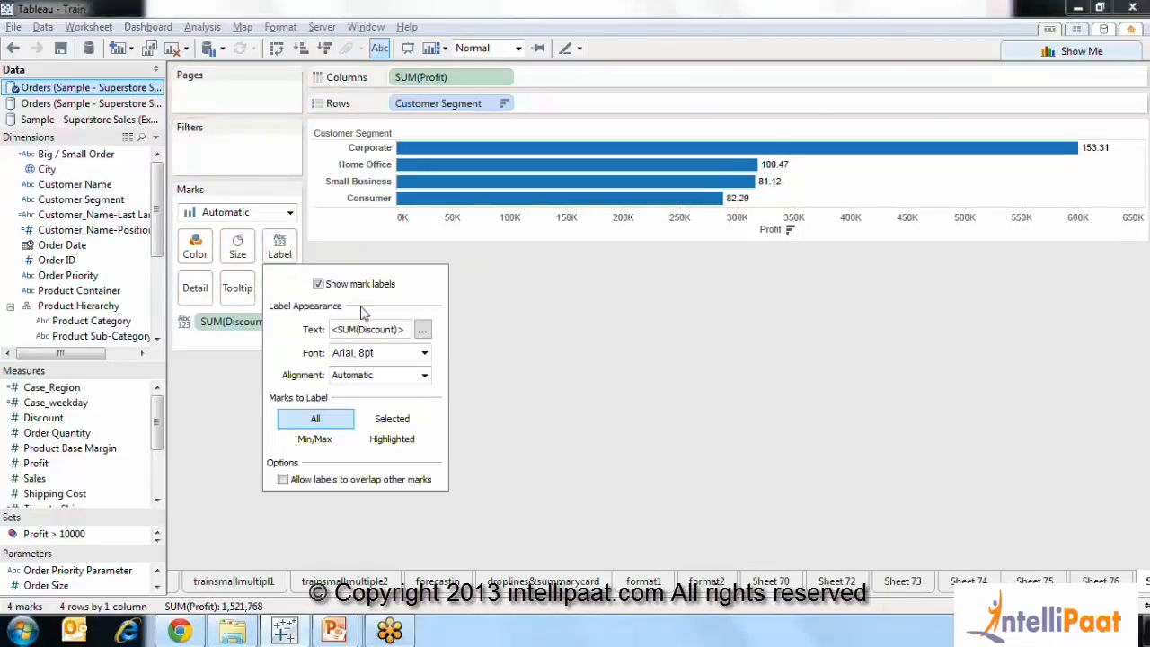
pyautogui.click(422, 330)
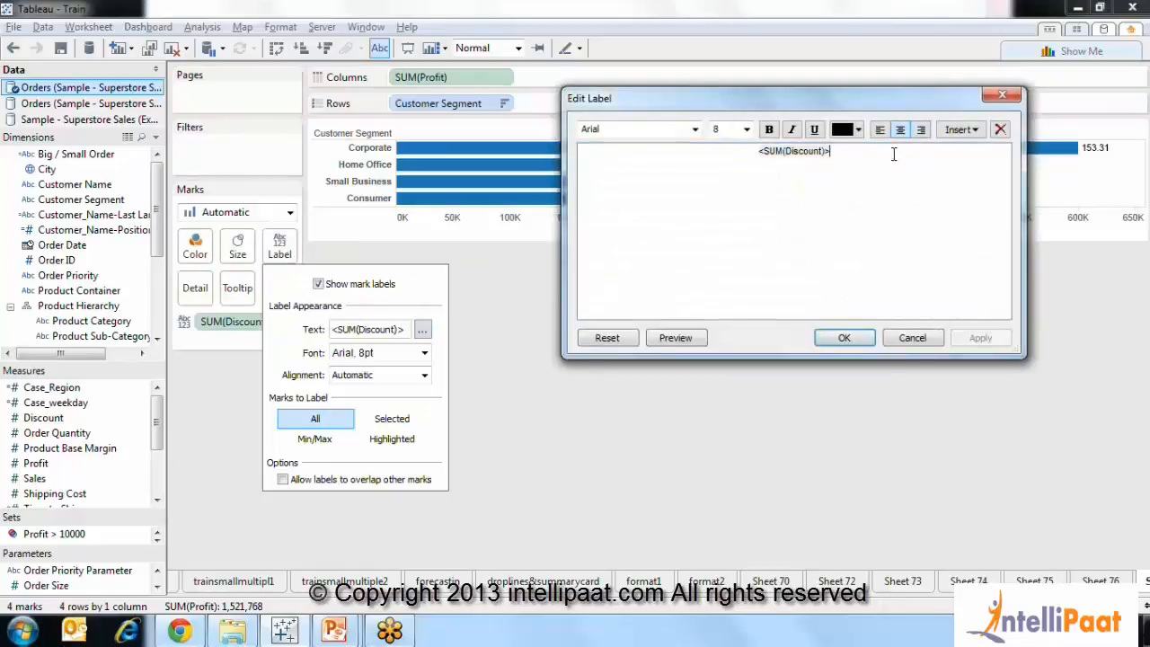
pyautogui.click(963, 130)
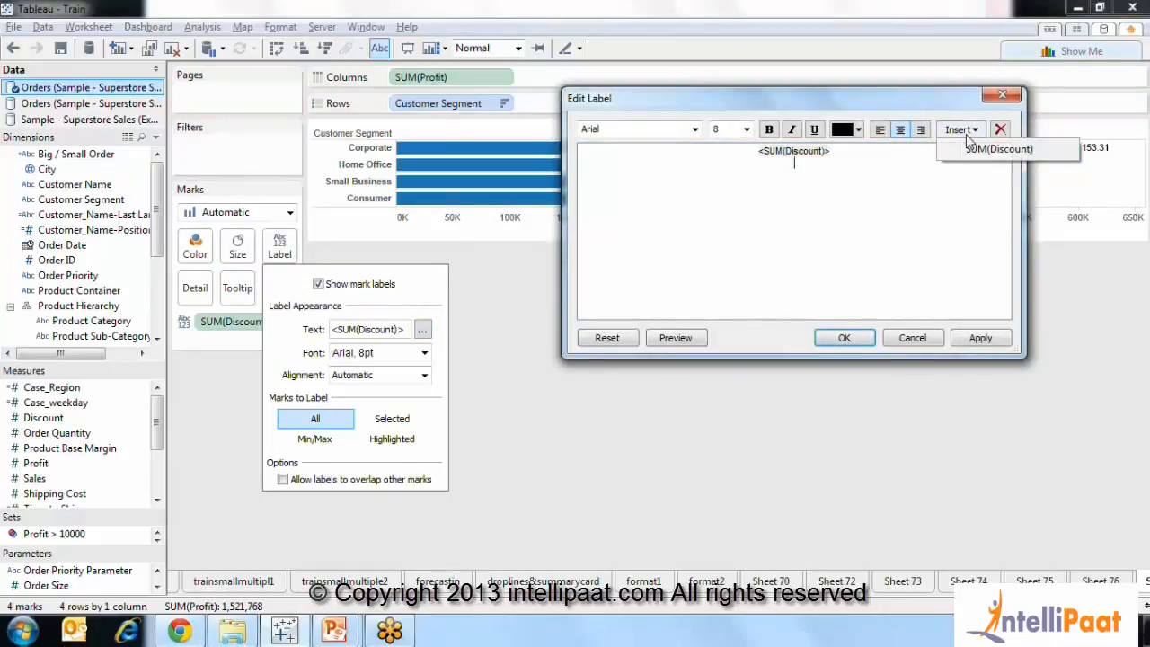
pyautogui.click(860, 239)
pyautogui.click(934, 341)
pyautogui.click(550, 430)
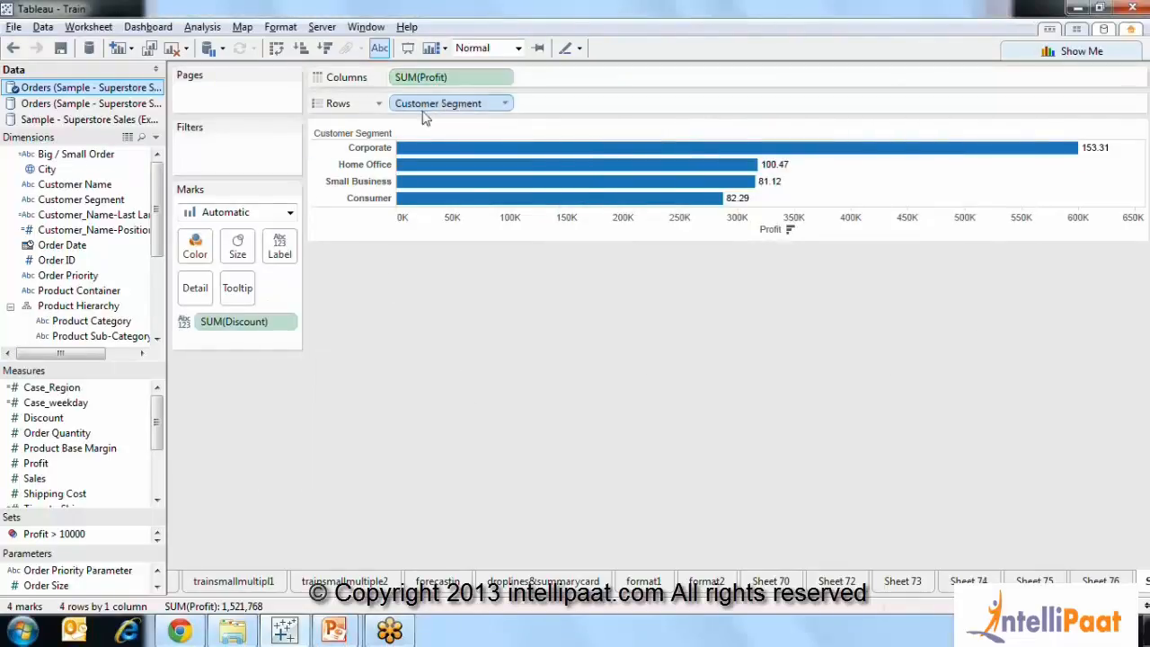
pyautogui.click(292, 321)
pyautogui.click(351, 323)
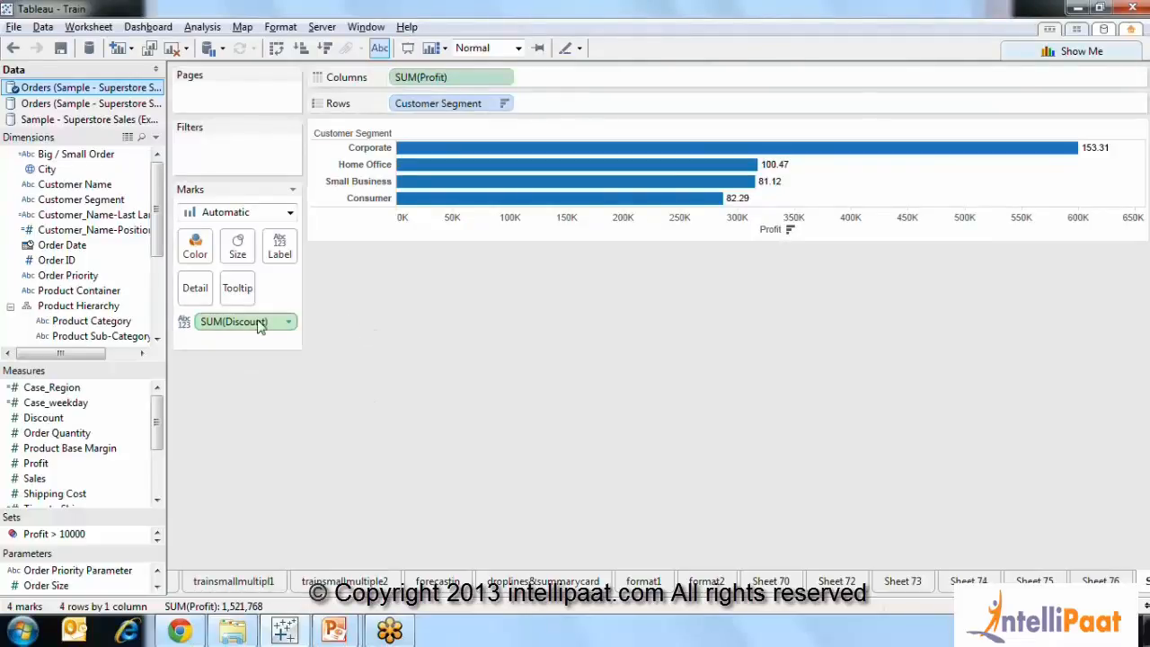
# Try to add Order ID to the mark labels of the Profit by Customer Segment bar chart
pyautogui.moveTo(256, 327); pyautogui.dragTo(96, 231)
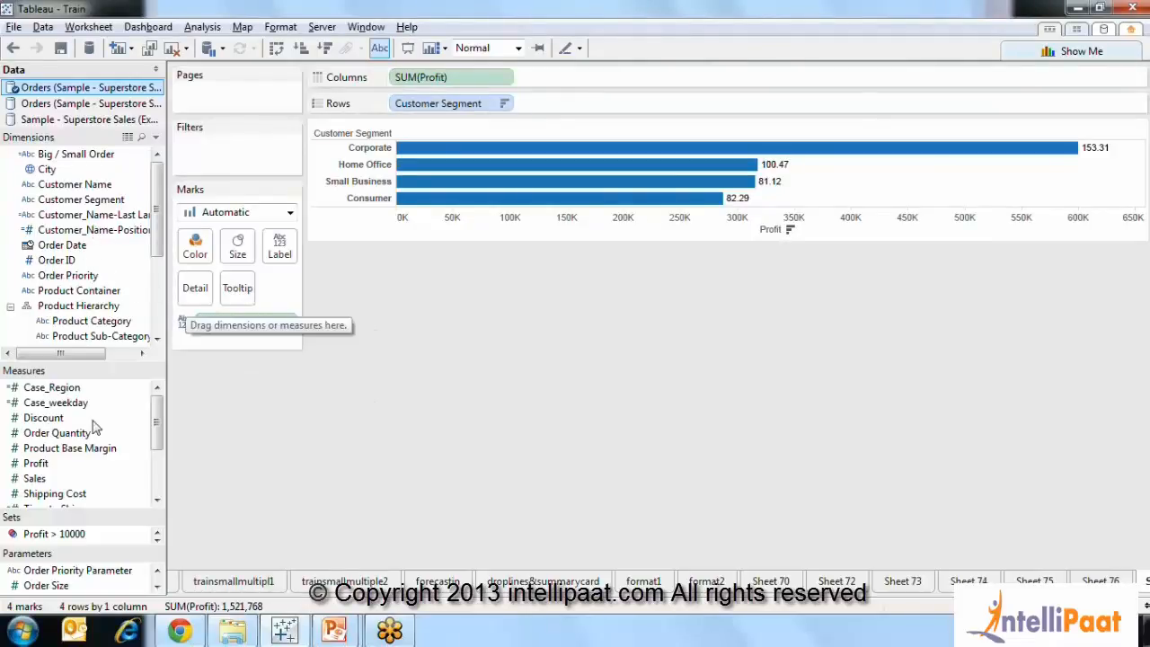
pyautogui.moveTo(60, 354); pyautogui.dragTo(258, 331)
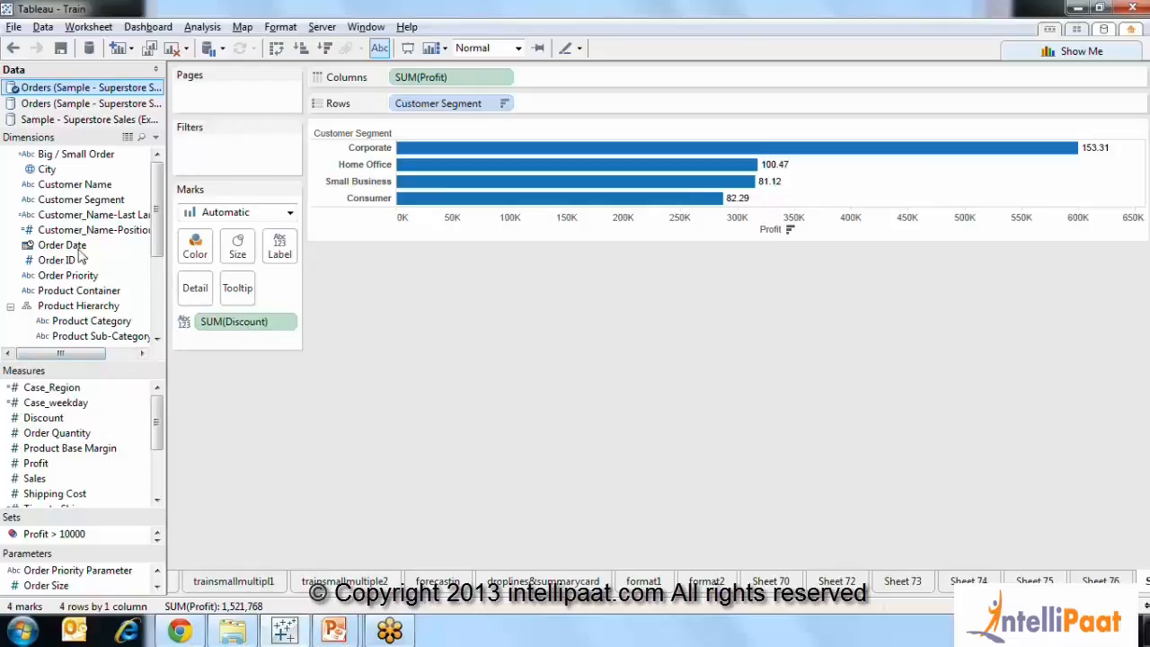
pyautogui.moveTo(65, 264); pyautogui.dragTo(248, 355)
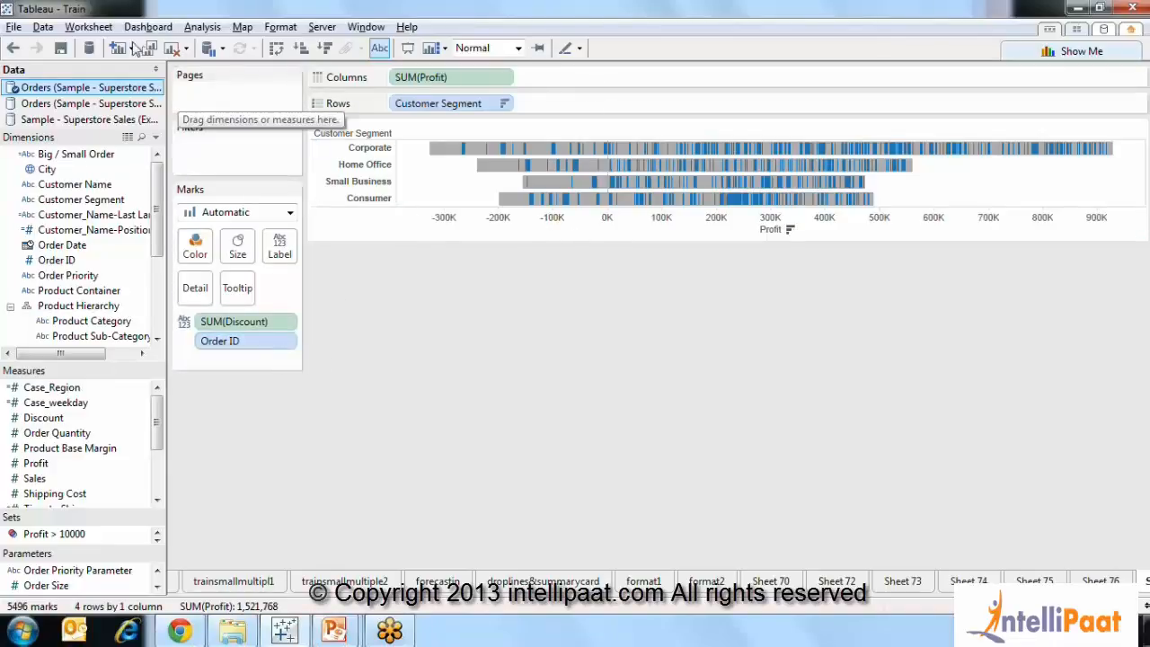
pyautogui.moveTo(263, 341); pyautogui.dragTo(289, 248)
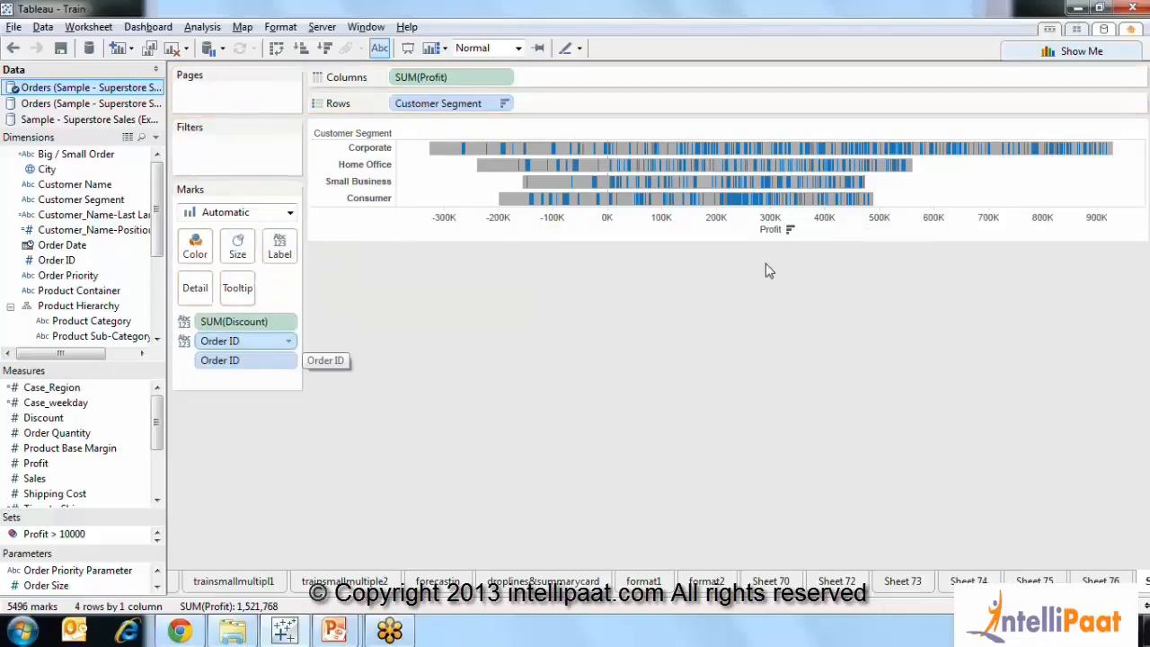
# Undo the Order ID additions and the use of Discount as the bars' label value
pyautogui.hotkey('ctrl', 'z')
pyautogui.hotkey('ctrl', 'z')
pyautogui.hotkey('ctrl', 'z')
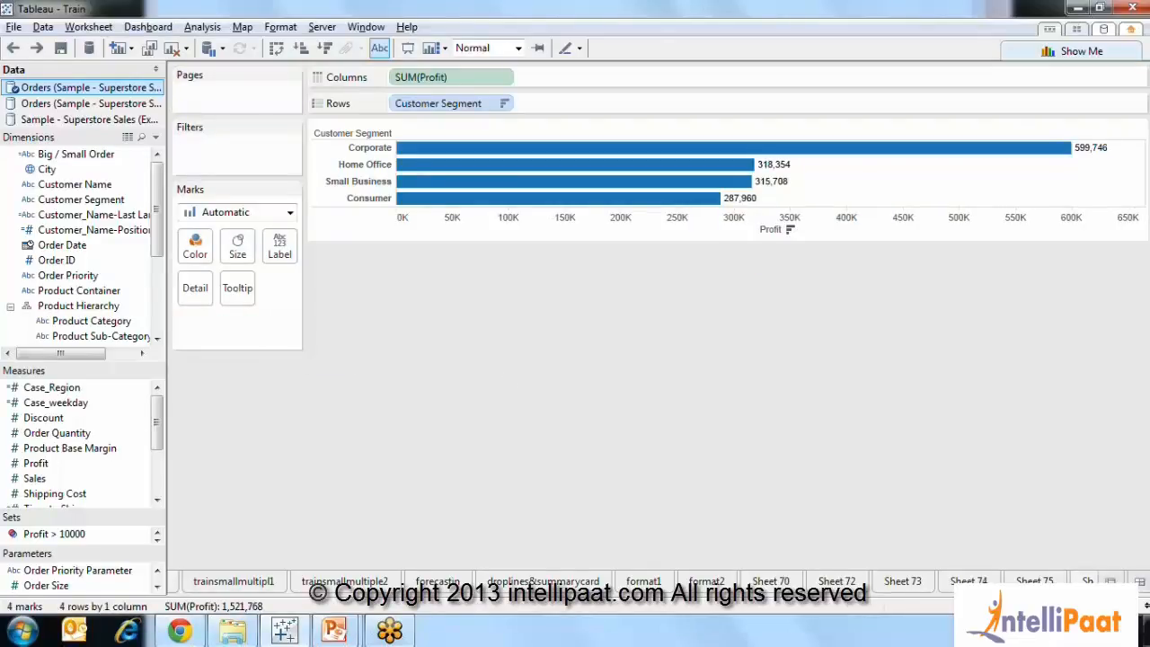
# On a new worksheet, build a line chart with continuous Month of Order Date on Columns and Profit on Rows
pyautogui.click(1081, 607)
pyautogui.click(1111, 582)
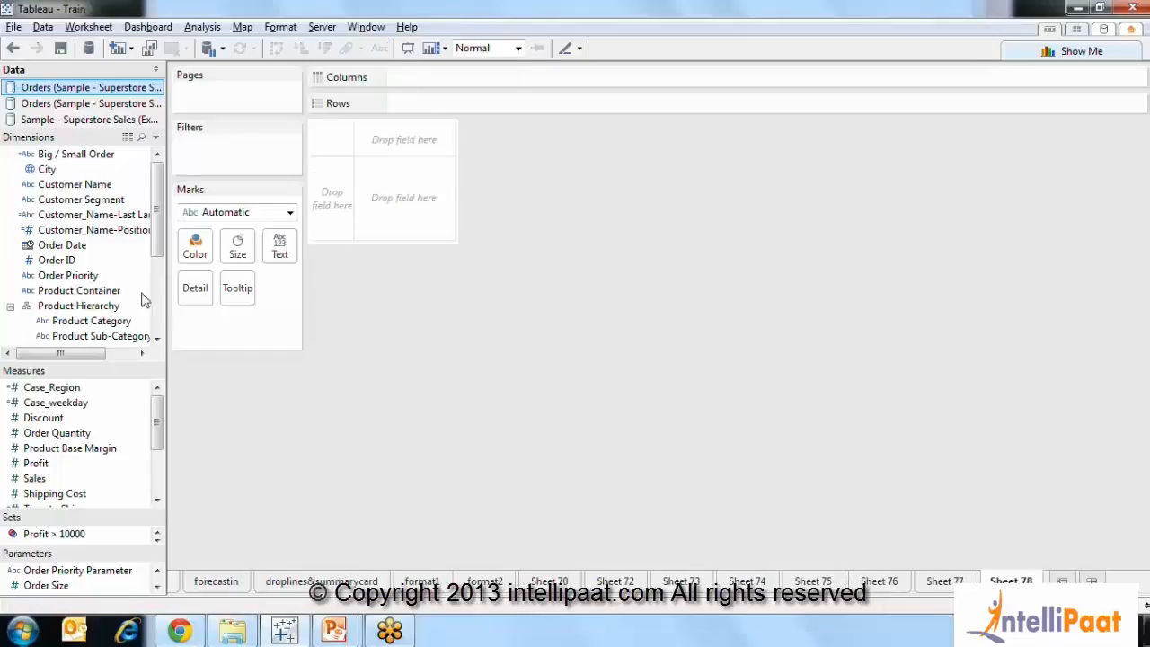
pyautogui.moveTo(56, 246); pyautogui.dragTo(430, 83)
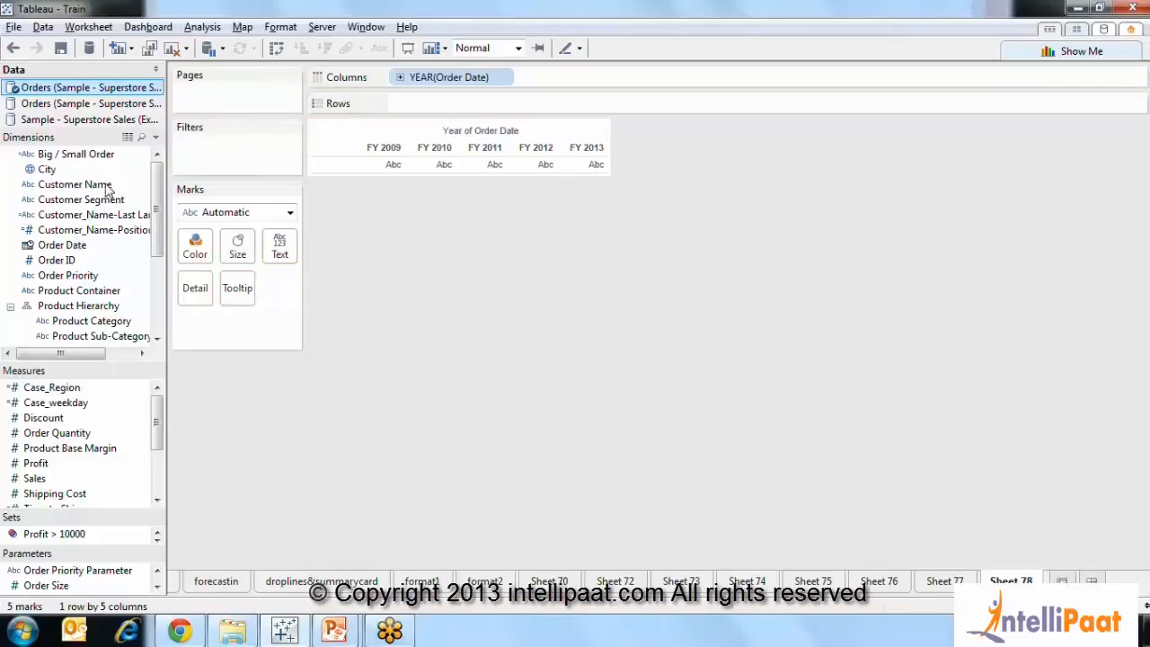
pyautogui.click(505, 77)
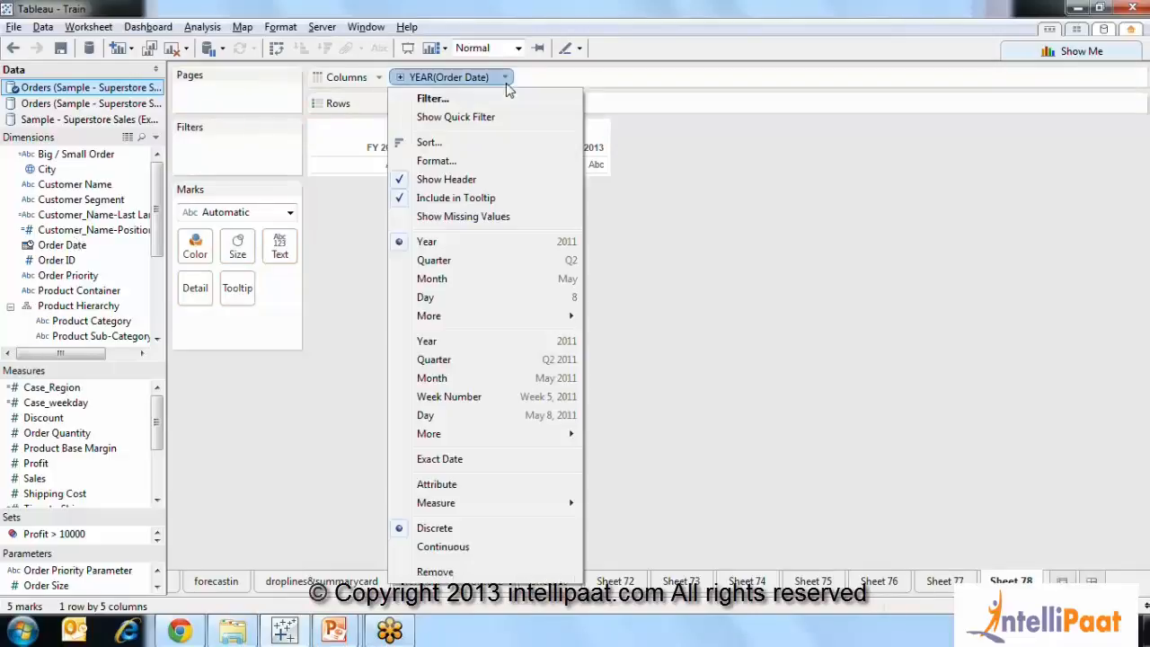
pyautogui.click(432, 279)
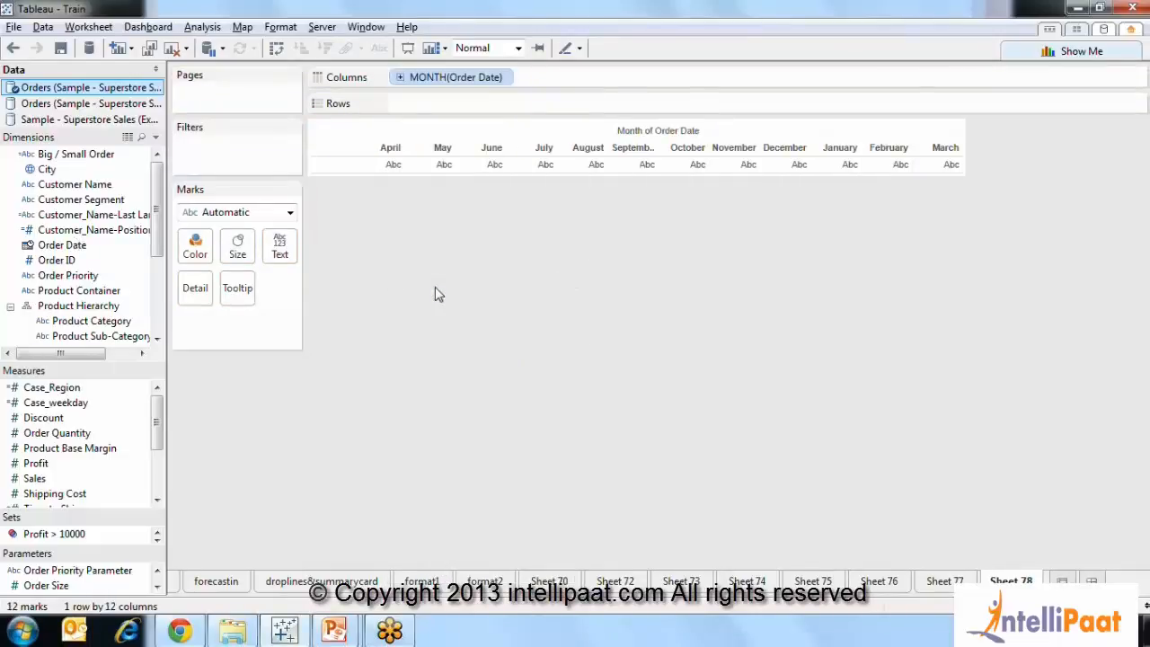
pyautogui.click(505, 77)
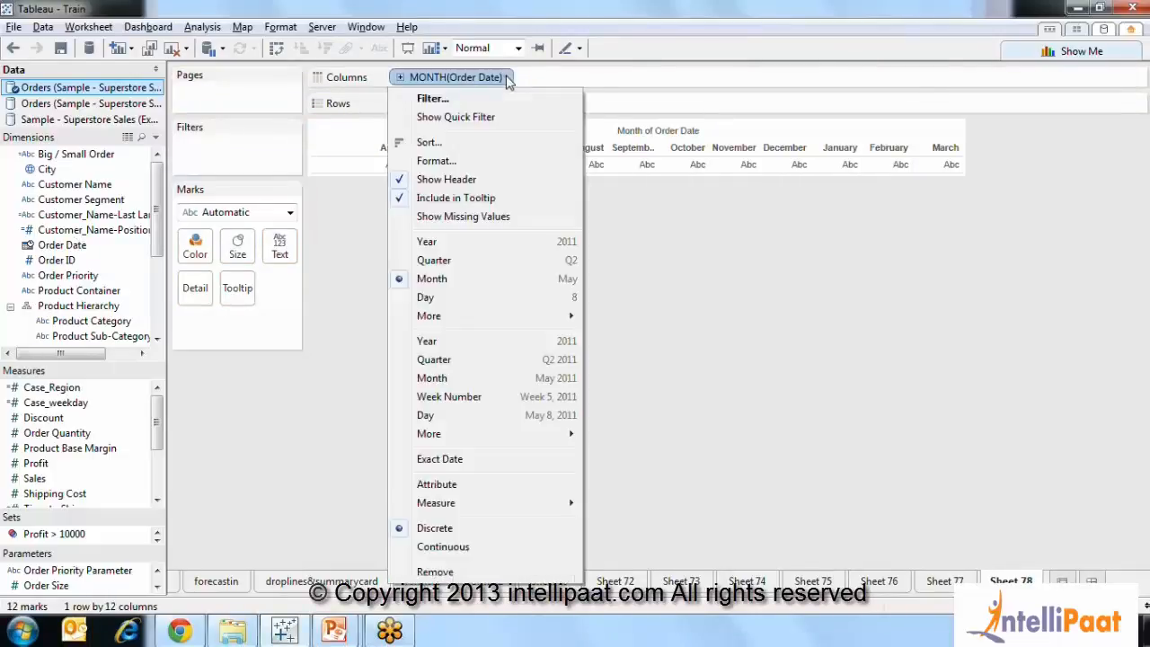
pyautogui.click(435, 381)
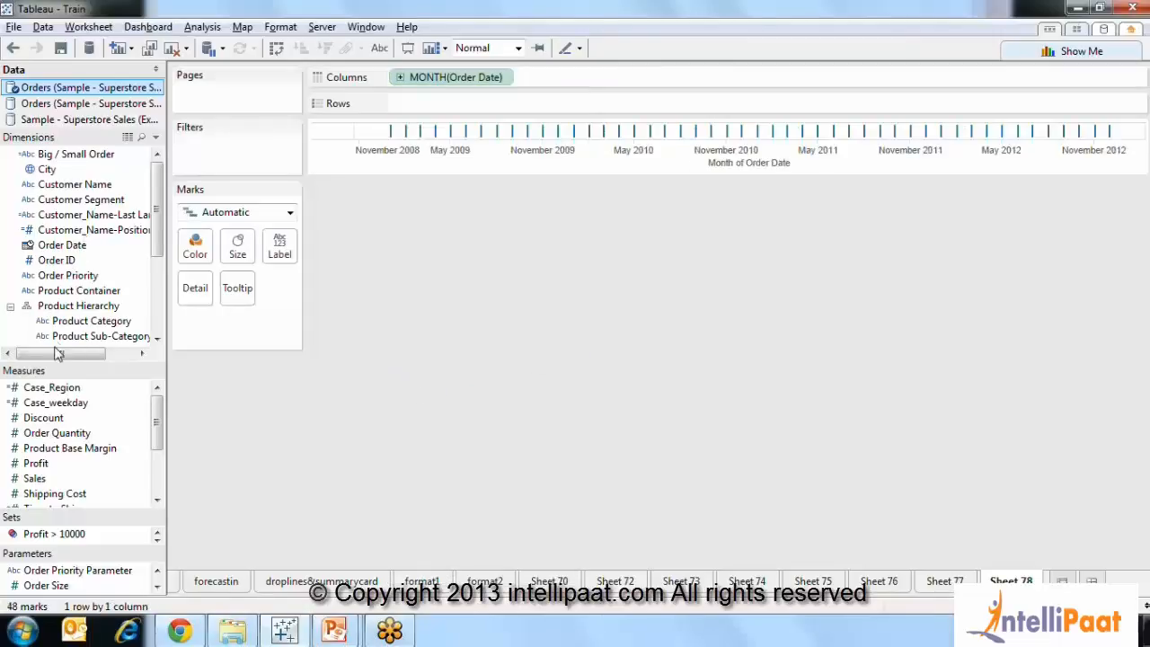
pyautogui.moveTo(36, 463); pyautogui.dragTo(444, 114)
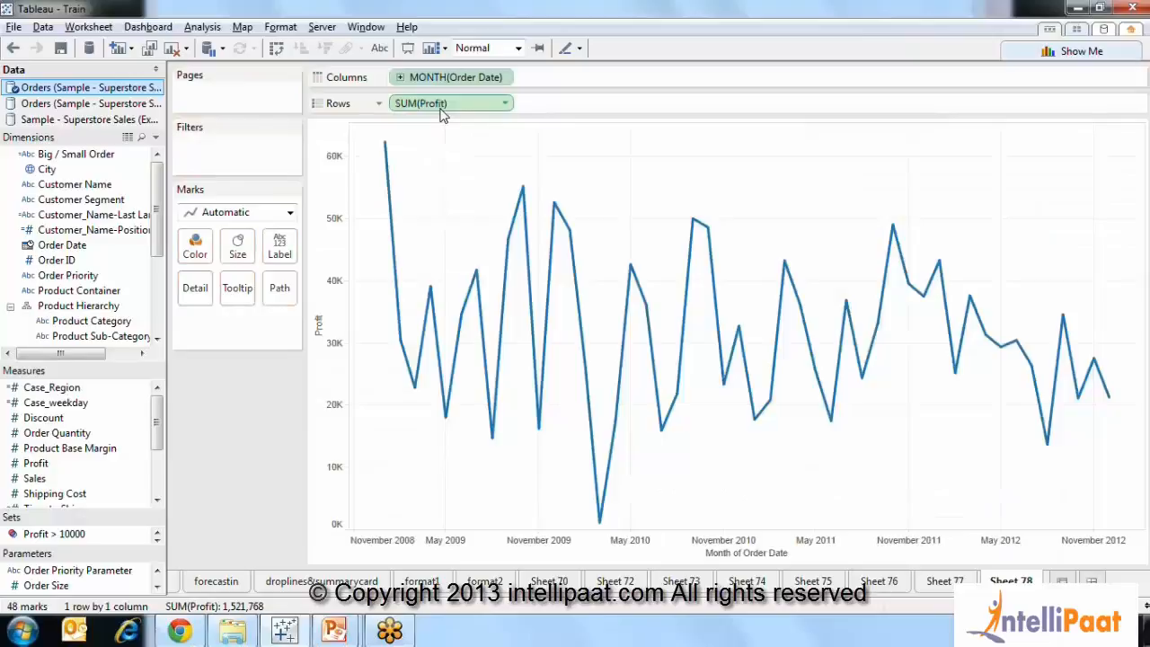
# Turn on mark labels for the Profit line, look over the labelled points, and turn the labels off again
pyautogui.click(379, 49)
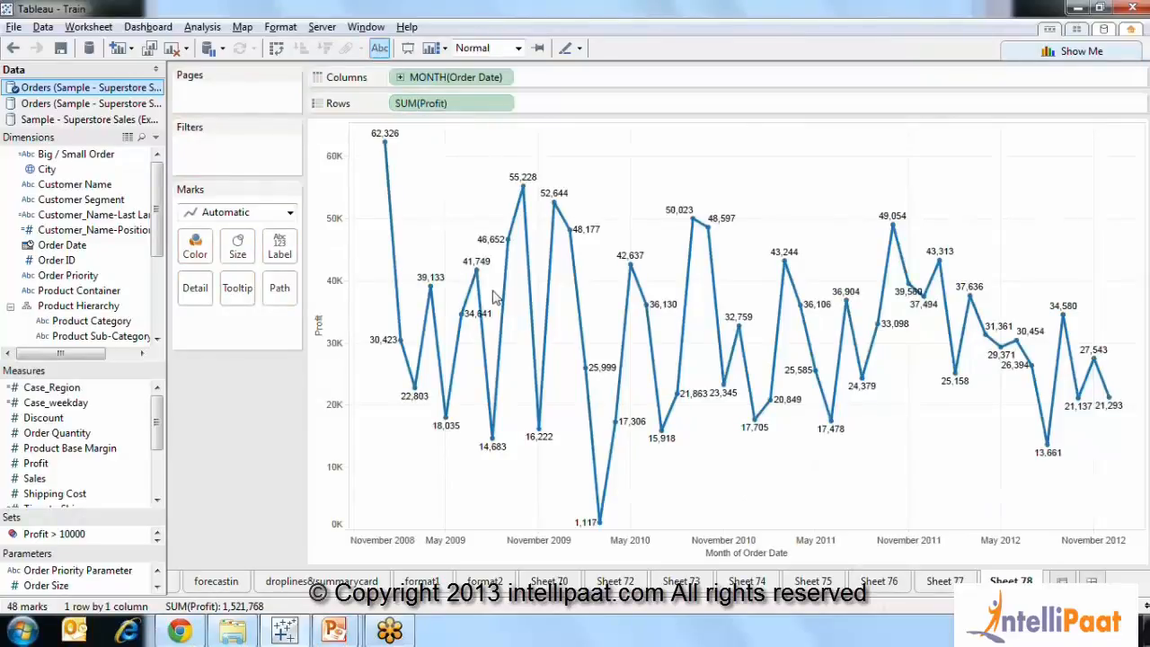
pyautogui.moveTo(1077, 375)
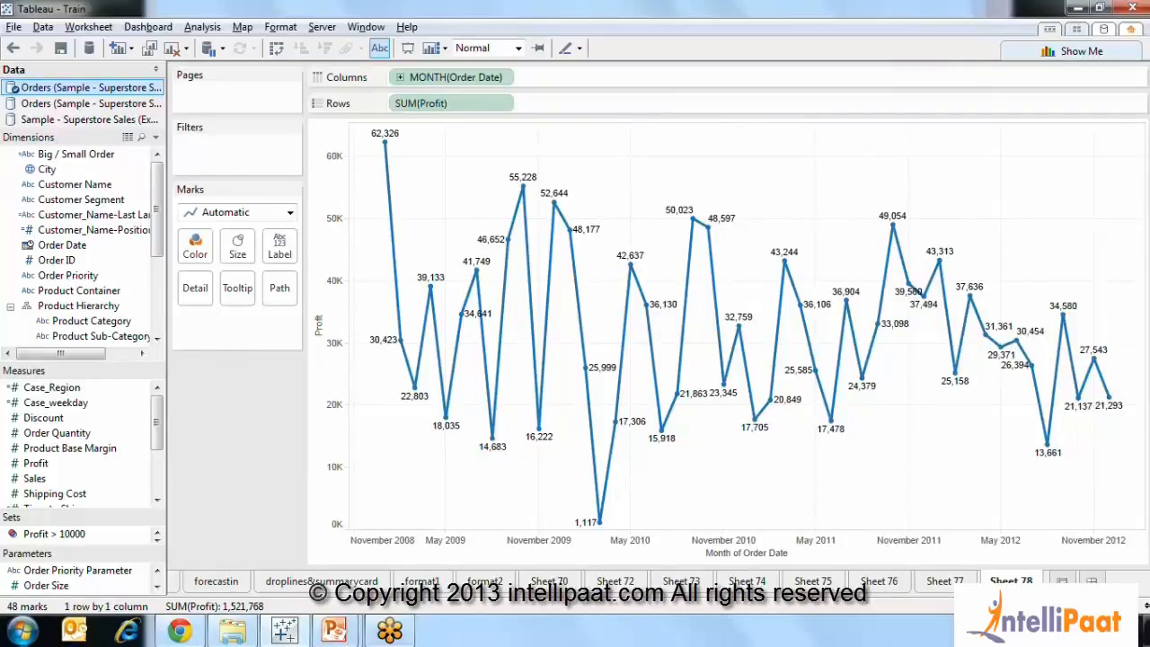
pyautogui.click(381, 49)
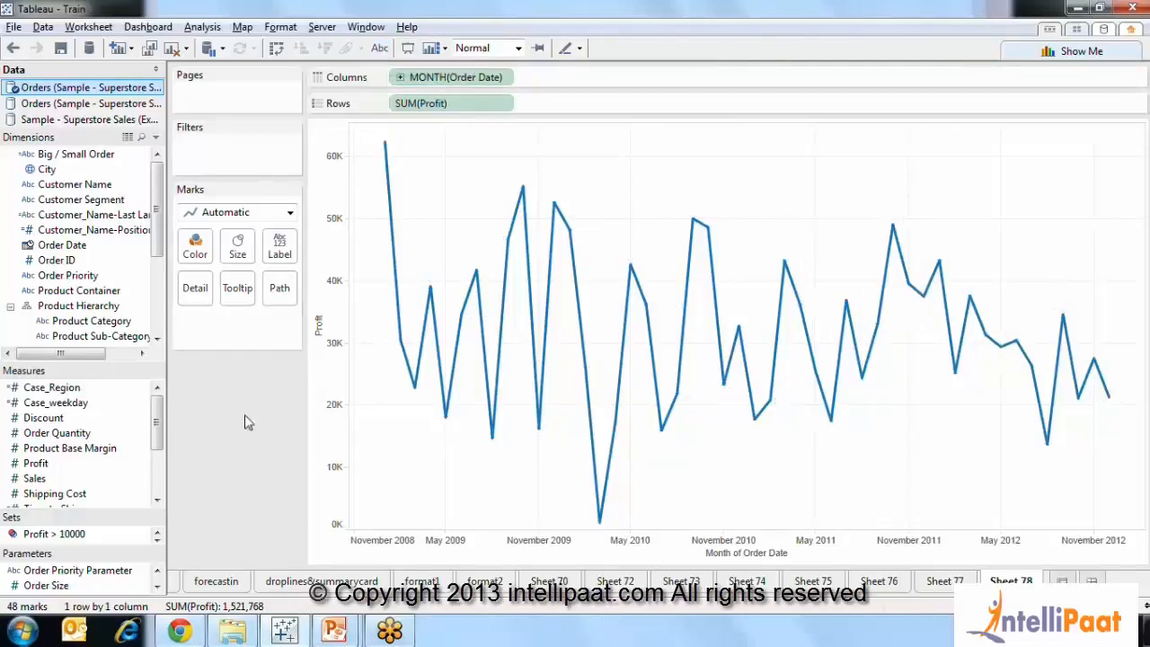
# Label the points of the Profit line with Discount and color the label text red
pyautogui.moveTo(45, 419); pyautogui.dragTo(282, 242)
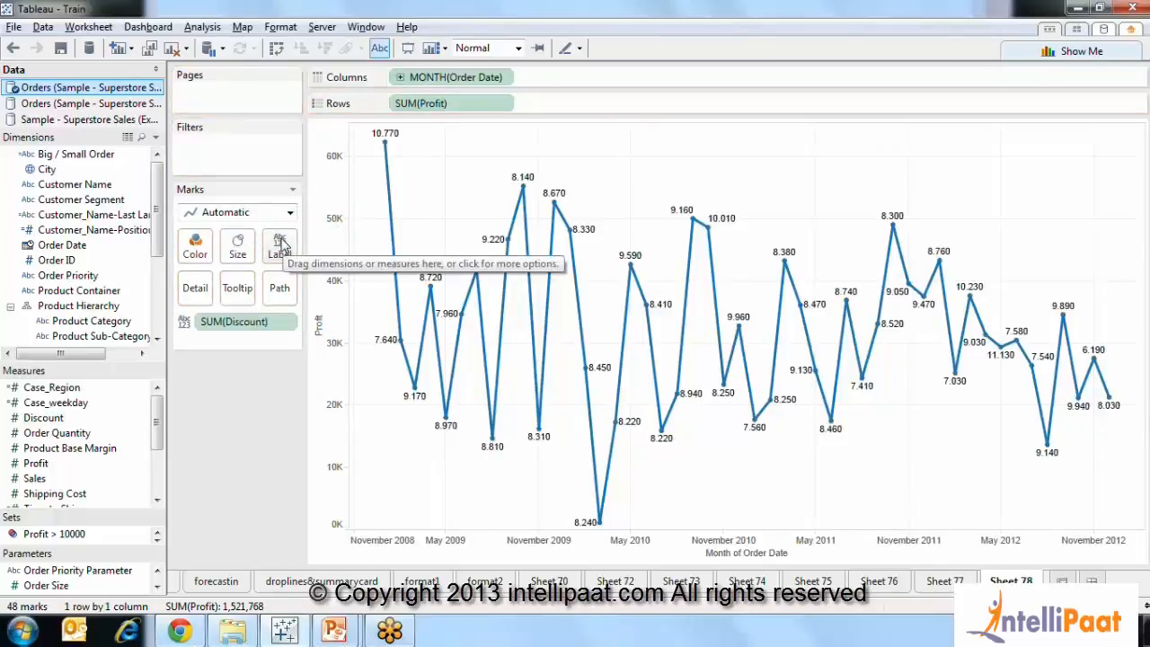
pyautogui.click(280, 244)
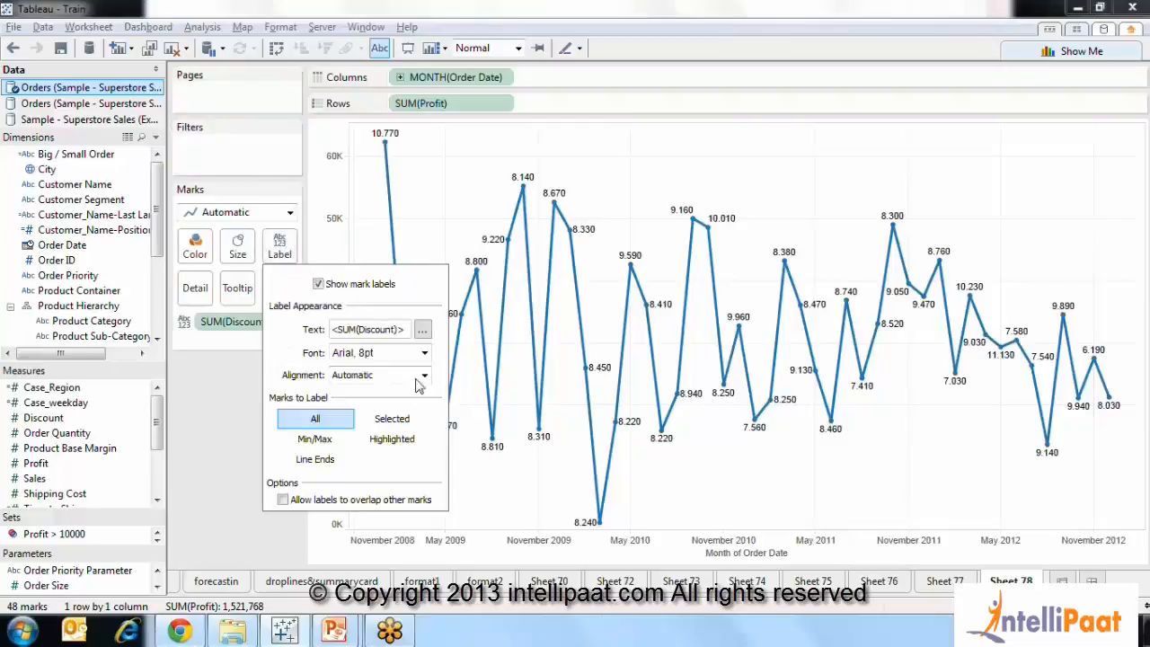
pyautogui.click(422, 330)
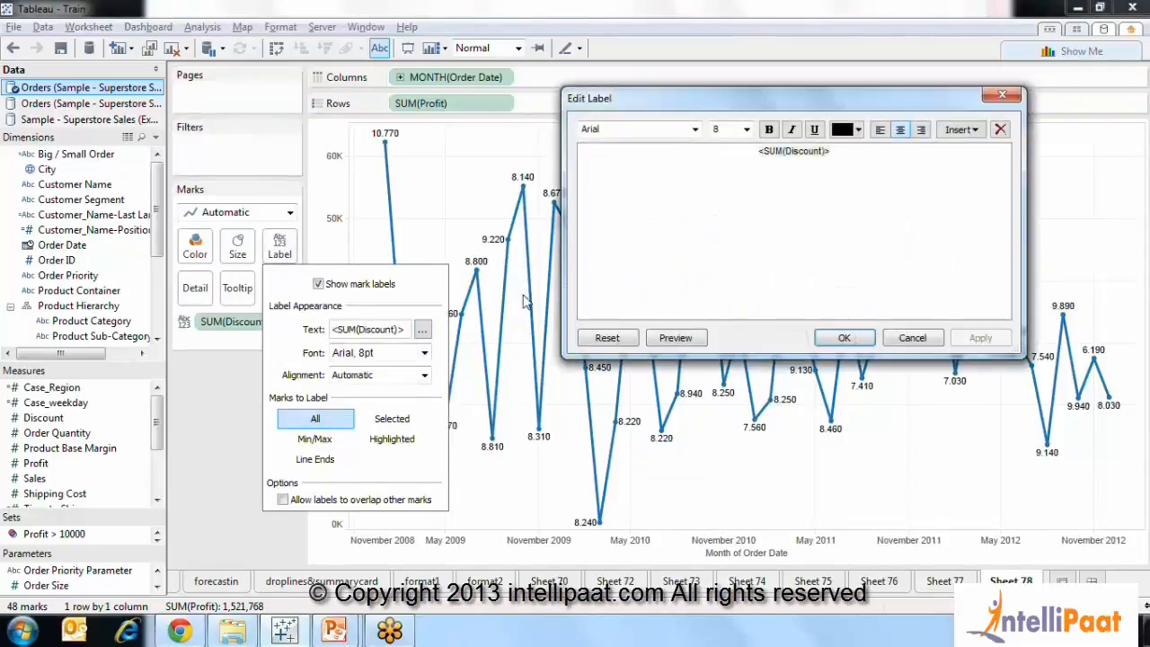
pyautogui.click(960, 132)
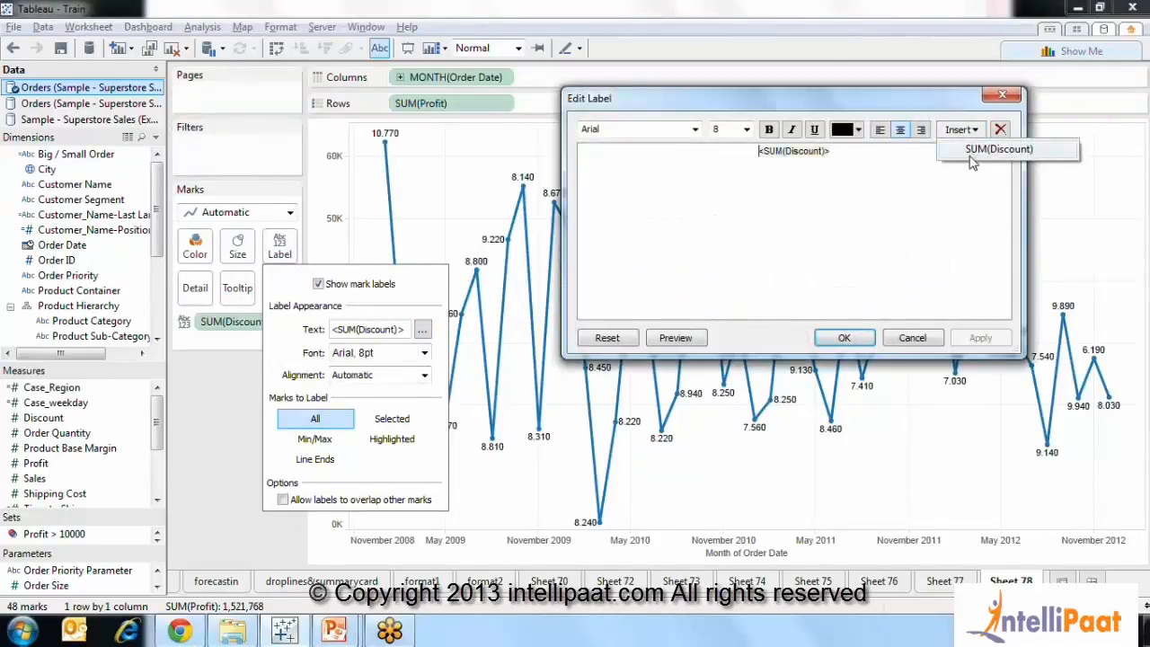
pyautogui.click(955, 180)
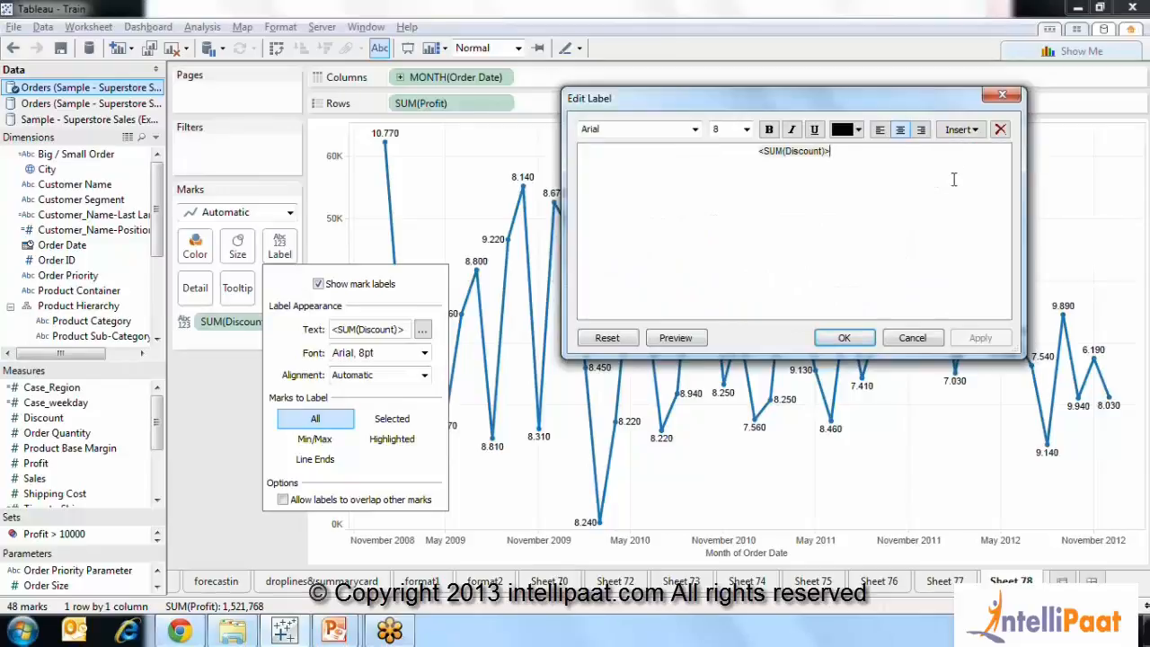
pyautogui.moveTo(869, 158); pyautogui.dragTo(762, 164)
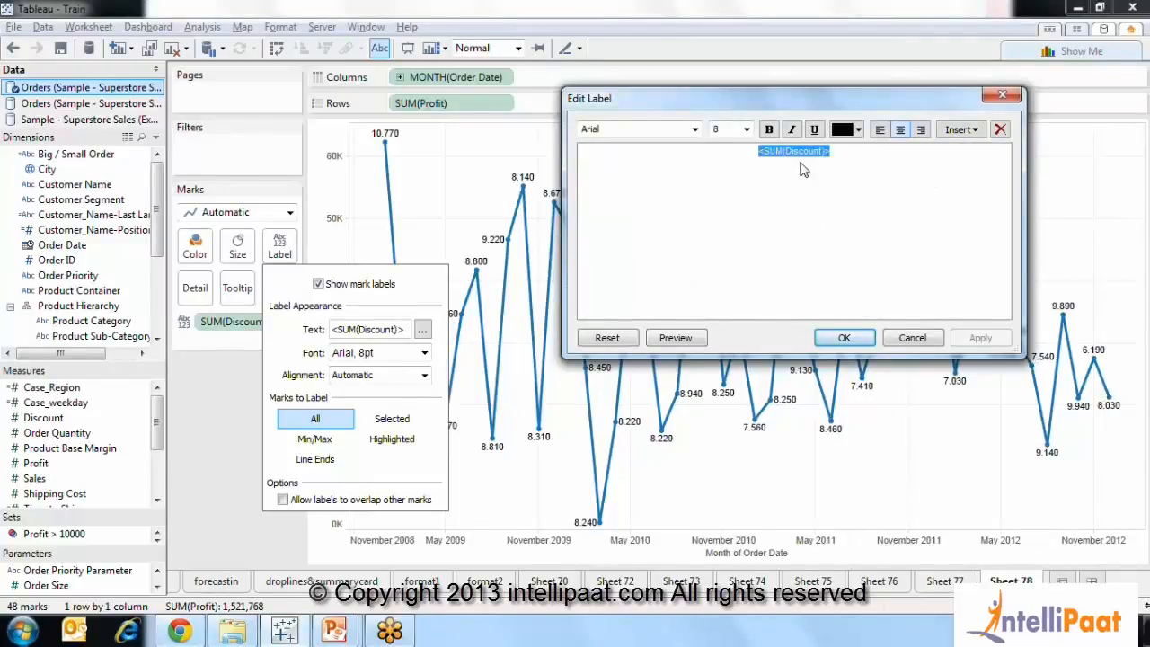
pyautogui.click(858, 129)
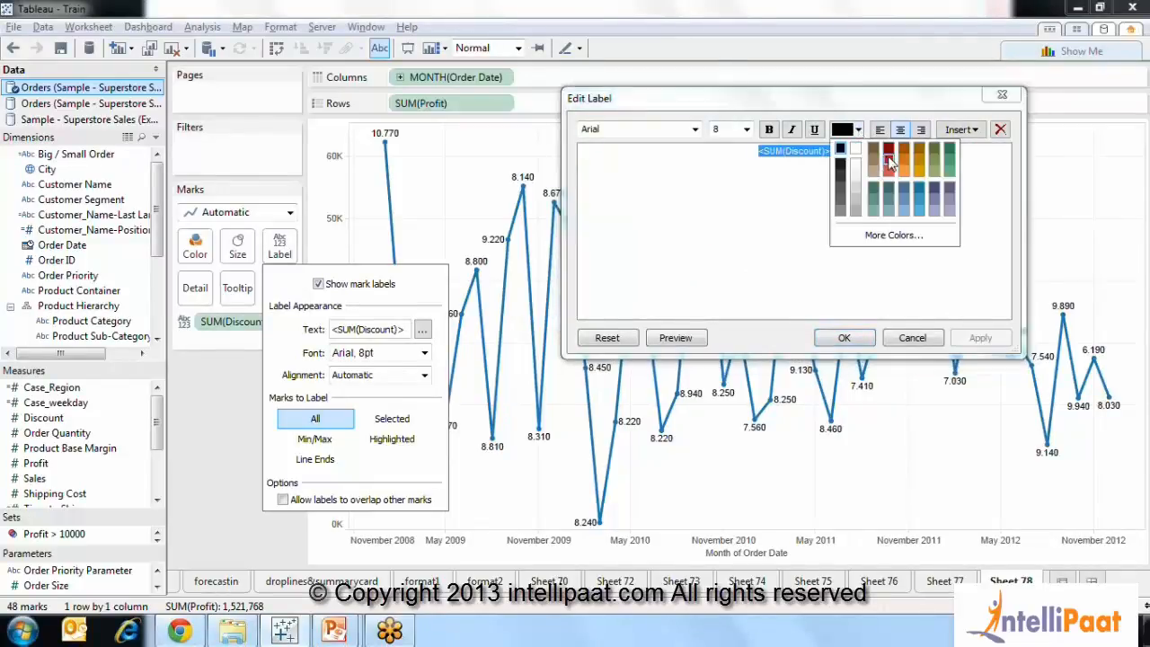
pyautogui.click(888, 162)
pyautogui.click(856, 189)
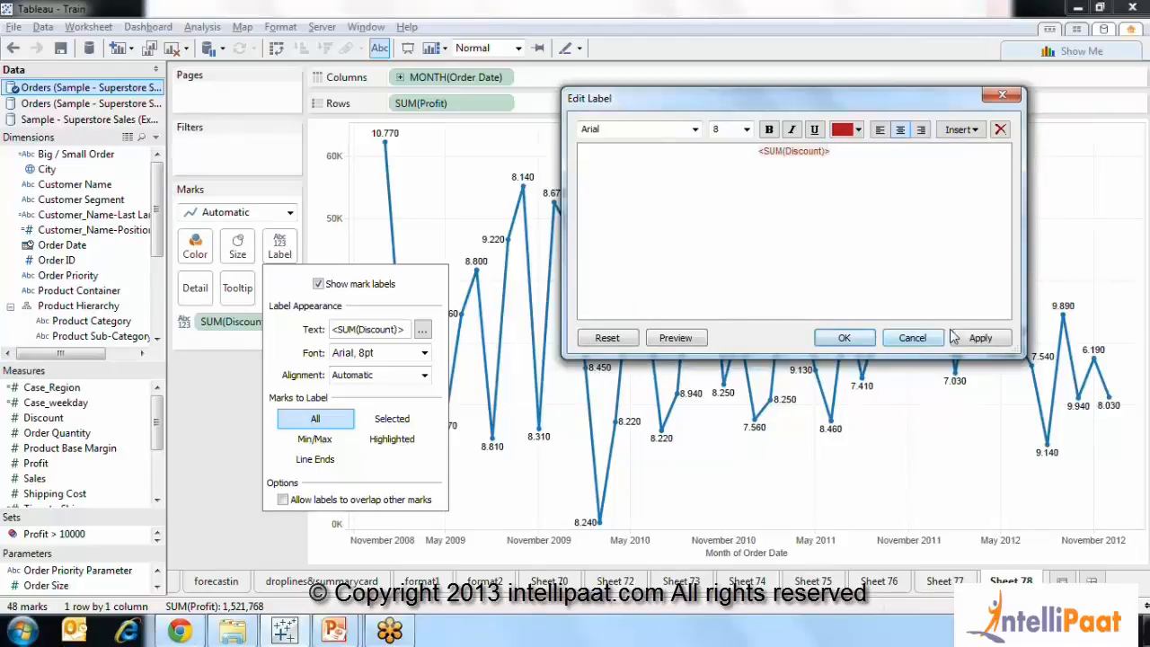
pyautogui.click(845, 338)
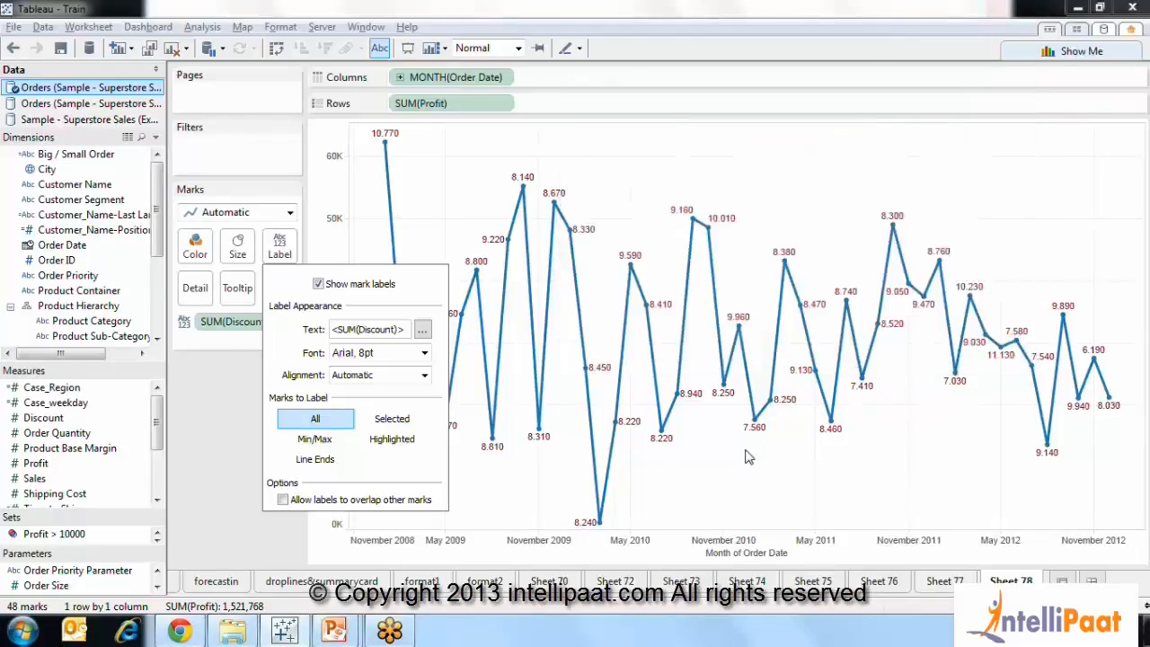
pyautogui.click(744, 459)
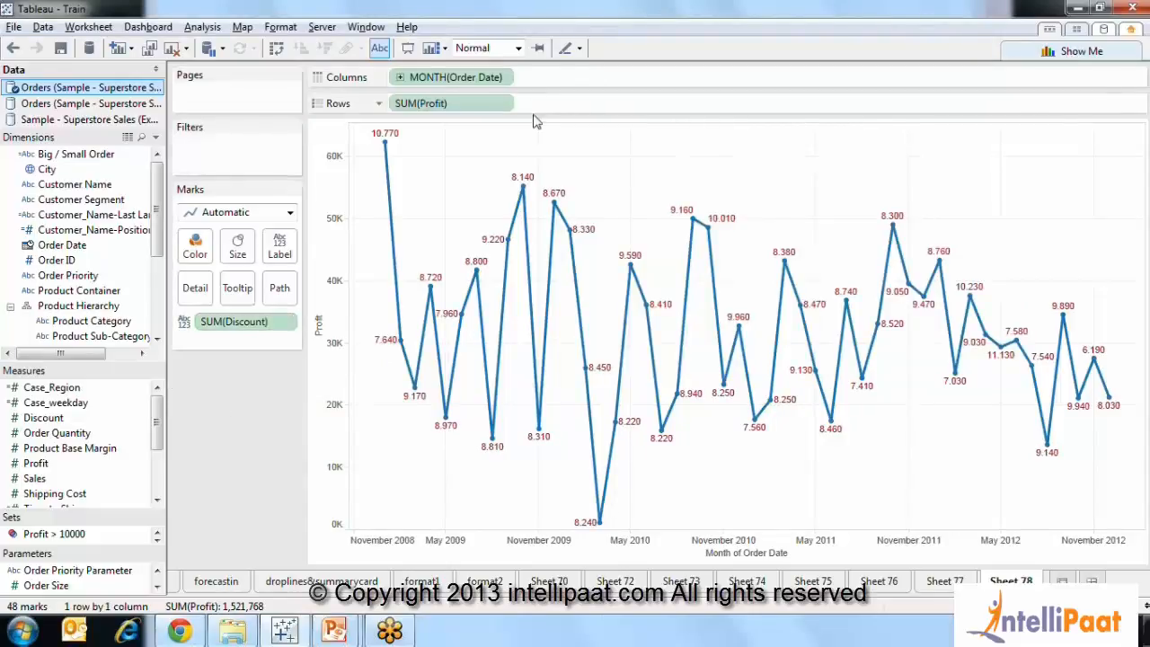
# Set the mark label of the January 2009 point to Never Show
pyautogui.rightClick(384, 144)
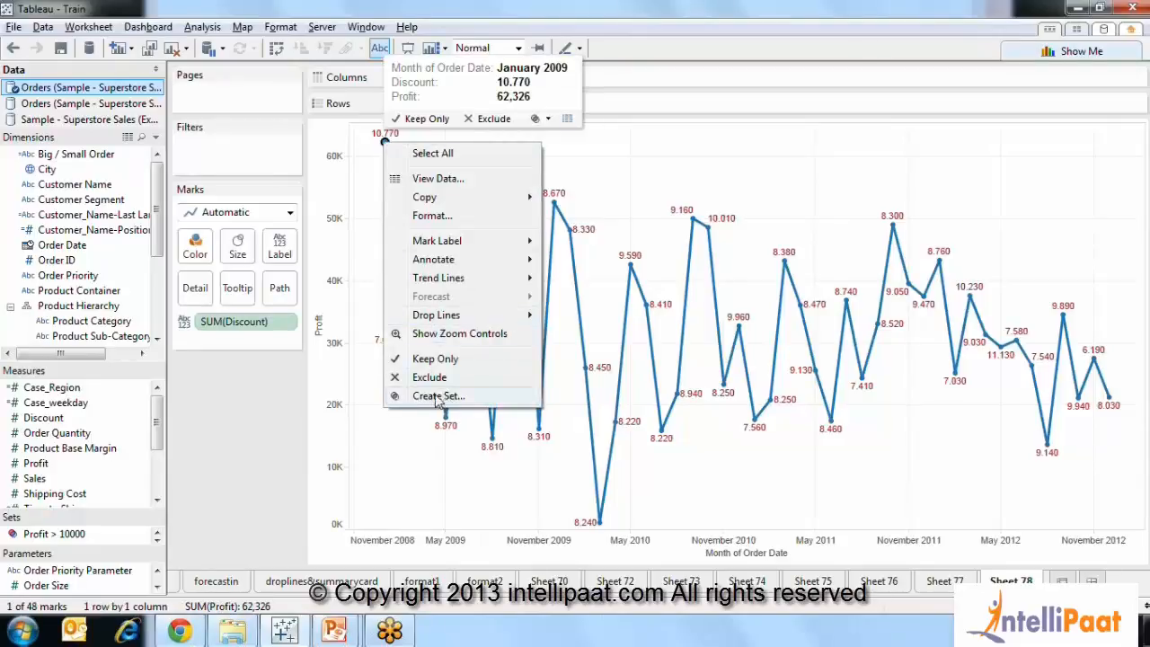
pyautogui.moveTo(490, 247)
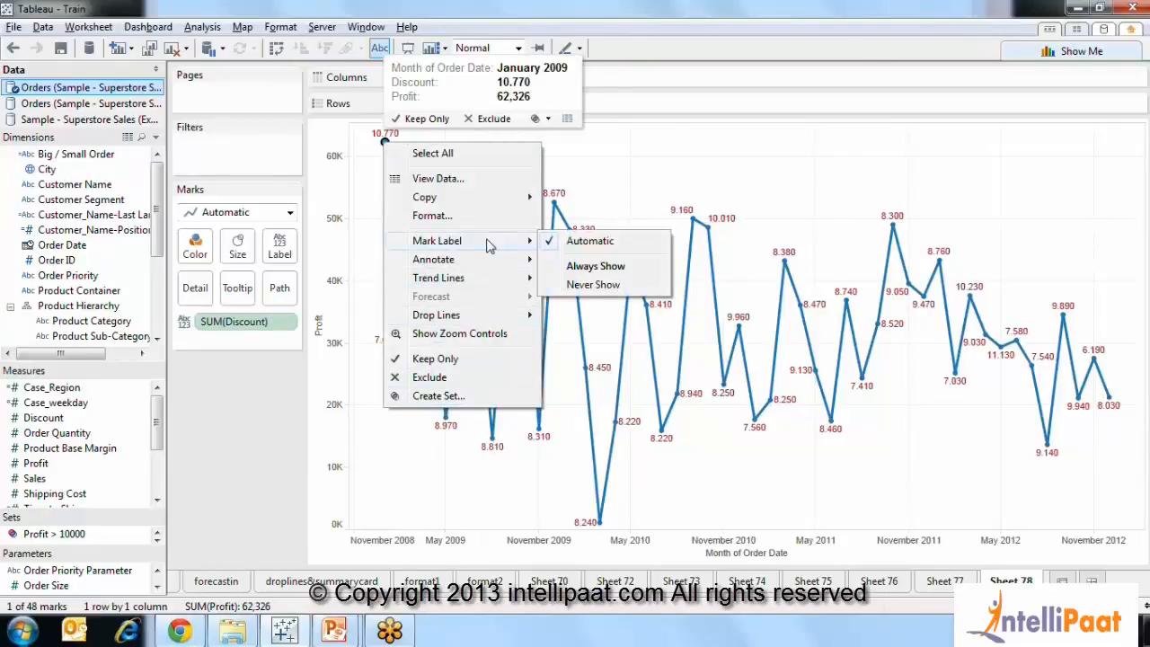
pyautogui.click(615, 284)
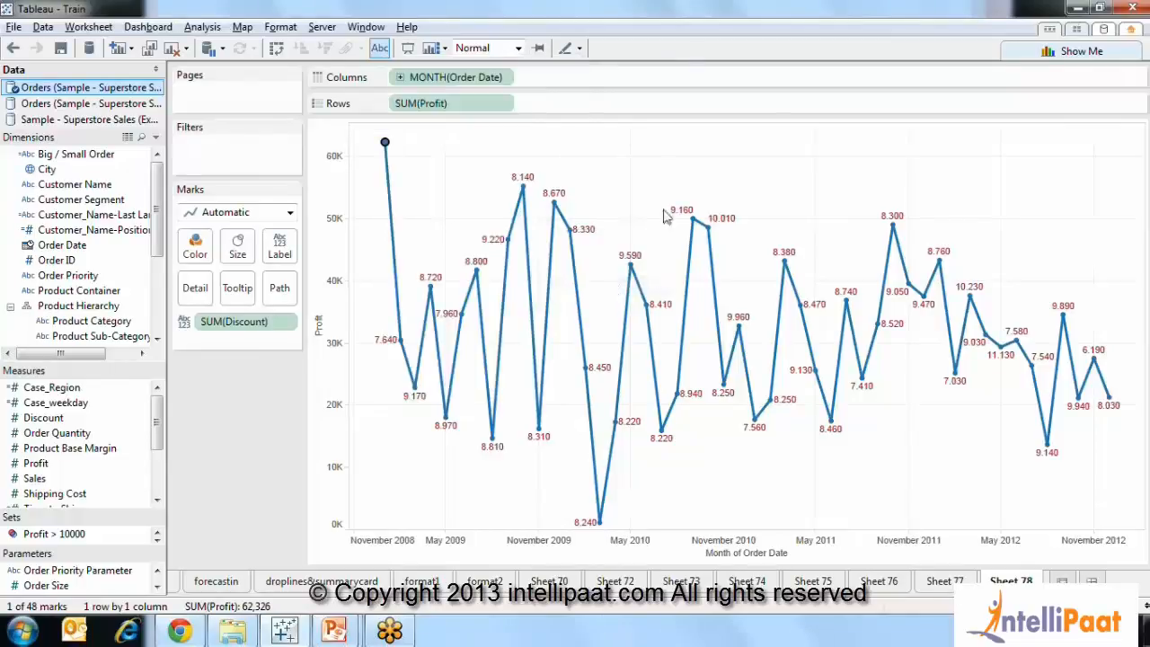
pyautogui.click(670, 168)
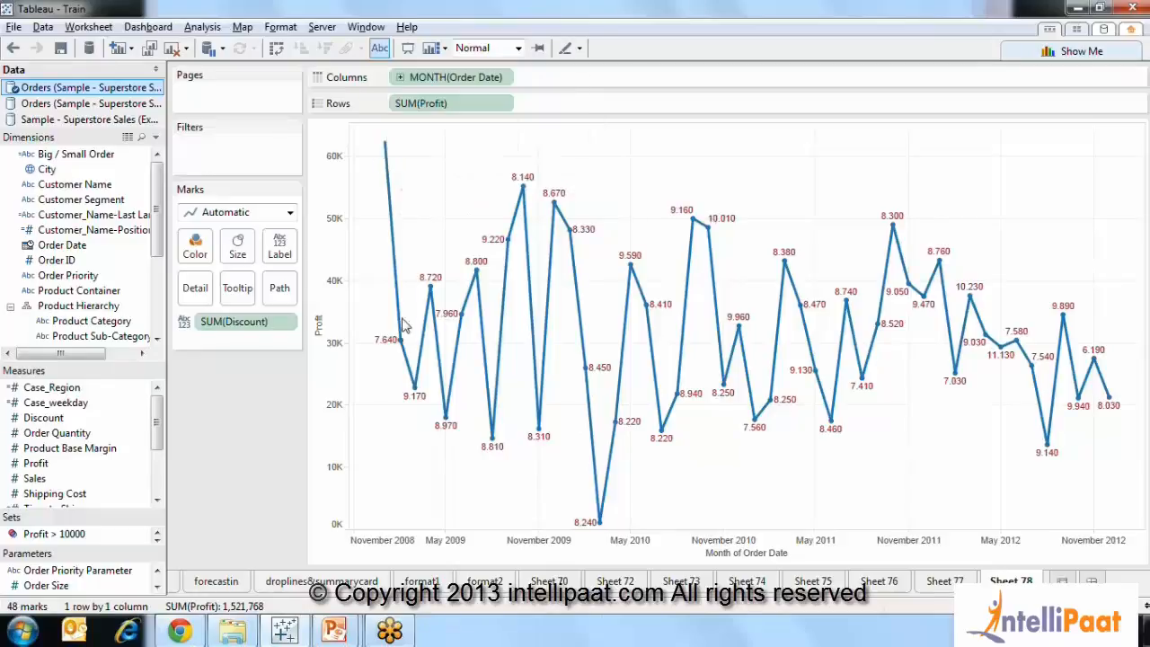
# Set the mark label of the January 2009 point to Always Show
pyautogui.rightClick(386, 148)
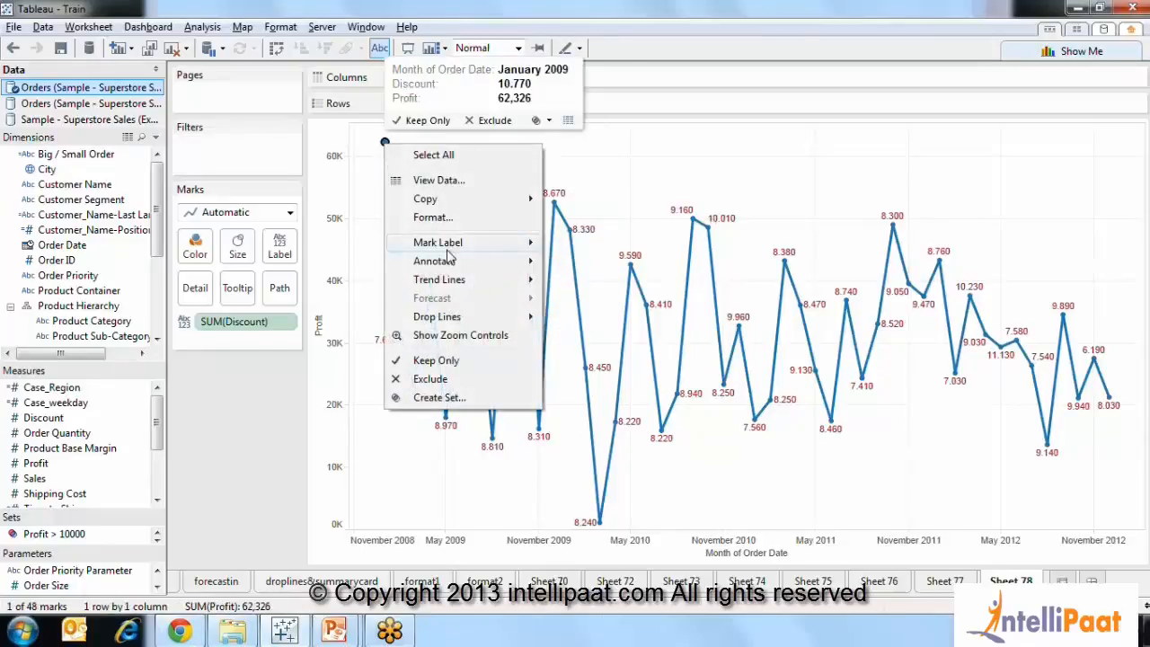
pyautogui.moveTo(450, 246)
pyautogui.click(587, 269)
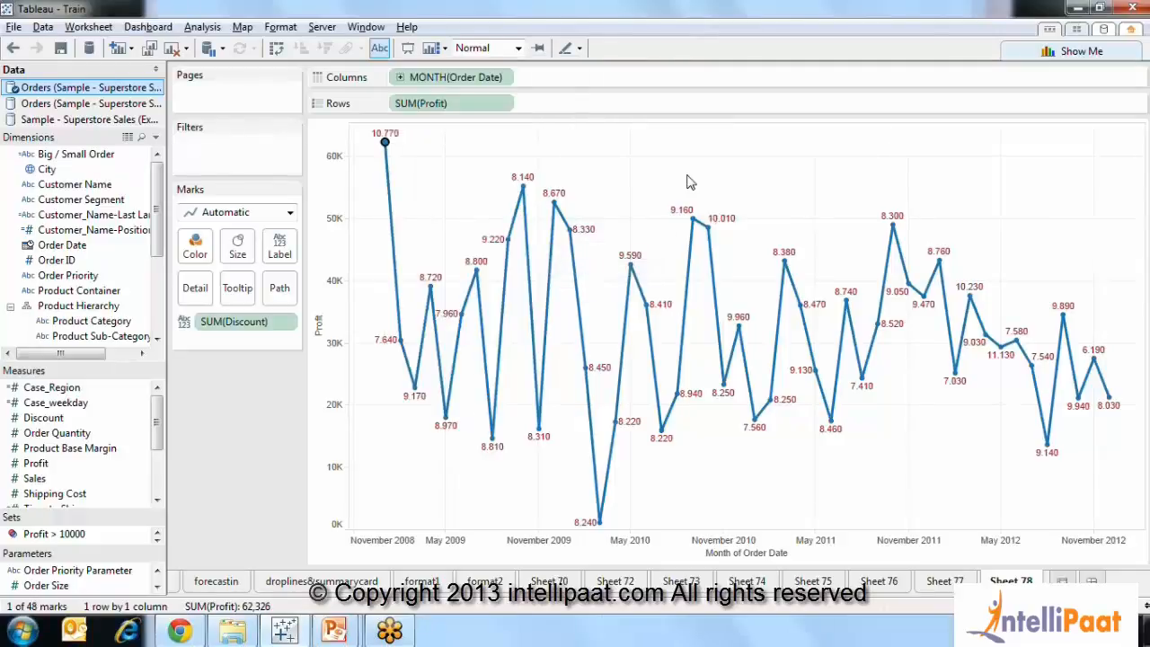
# Try selecting the marks from the Month of Order Date axis, and clear the selection
pyautogui.rightClick(515, 559)
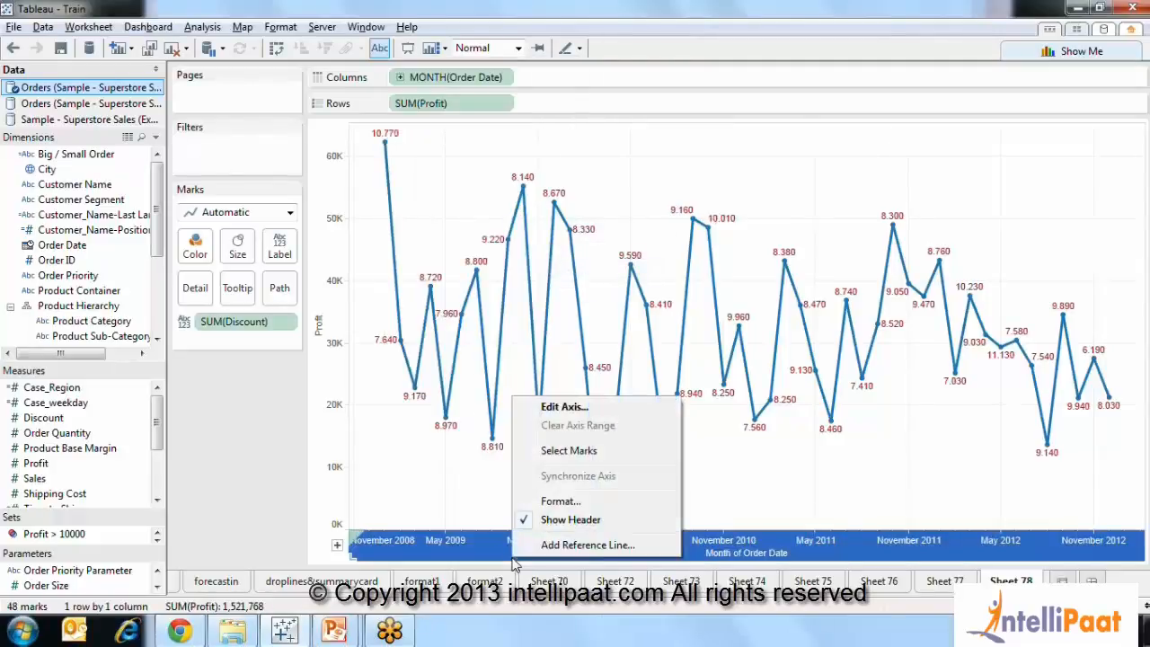
pyautogui.click(569, 452)
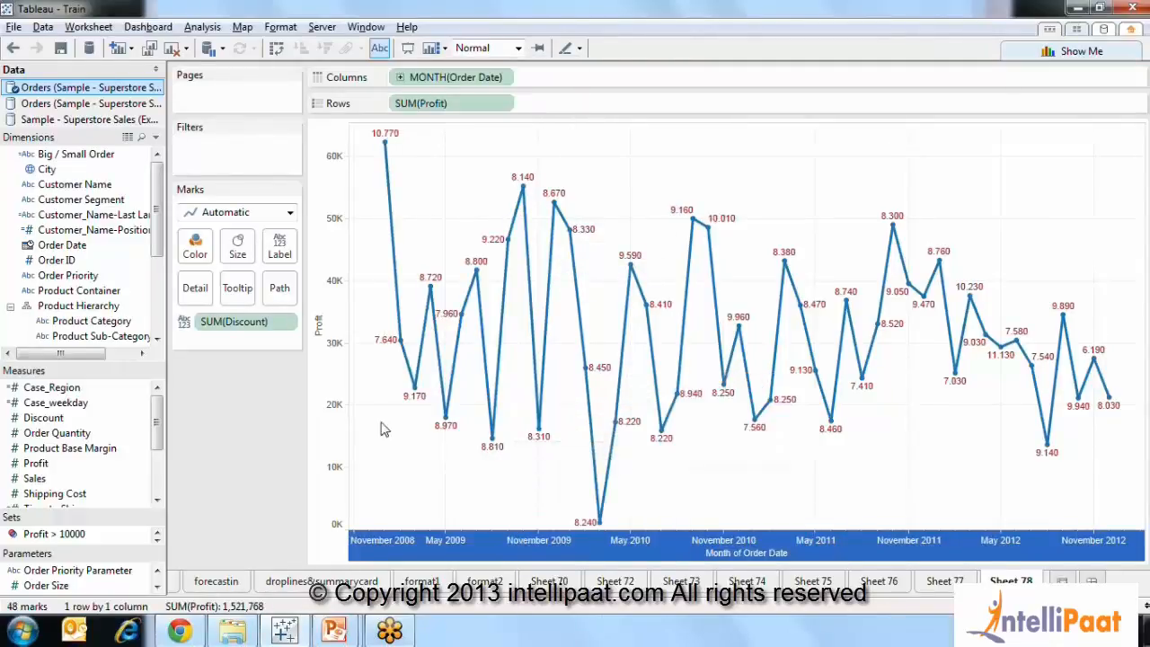
pyautogui.click(413, 450)
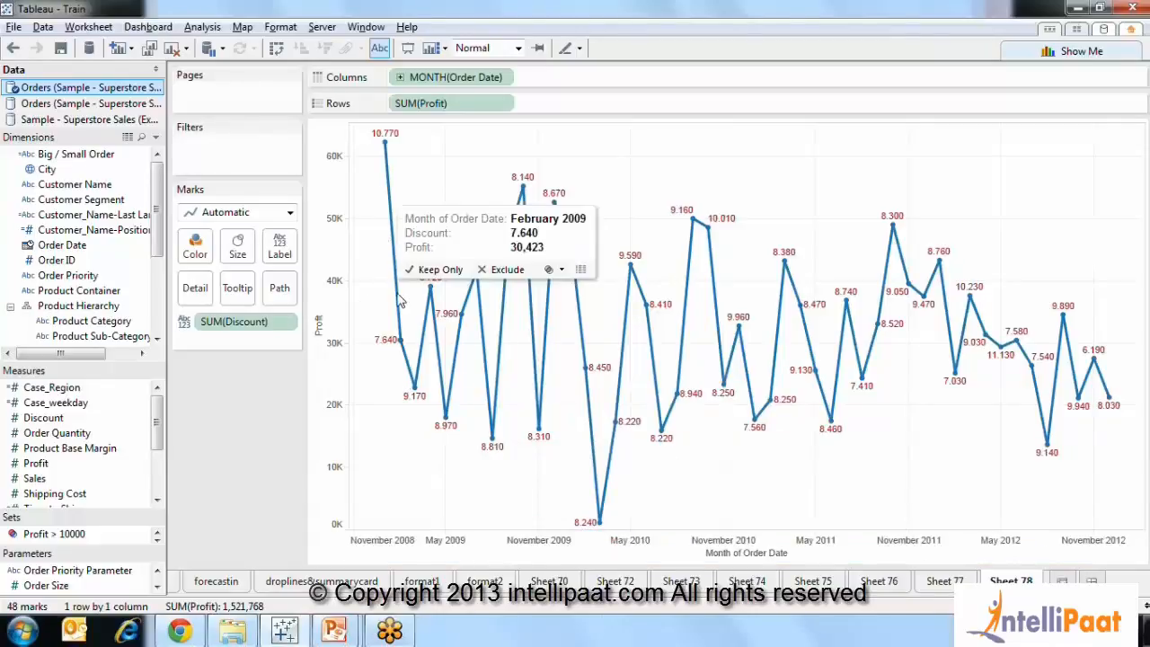
# Restrict the Discount mark labels to selected marks only, and check it by selecting and deselecting the September 2010 point
pyautogui.click(280, 255)
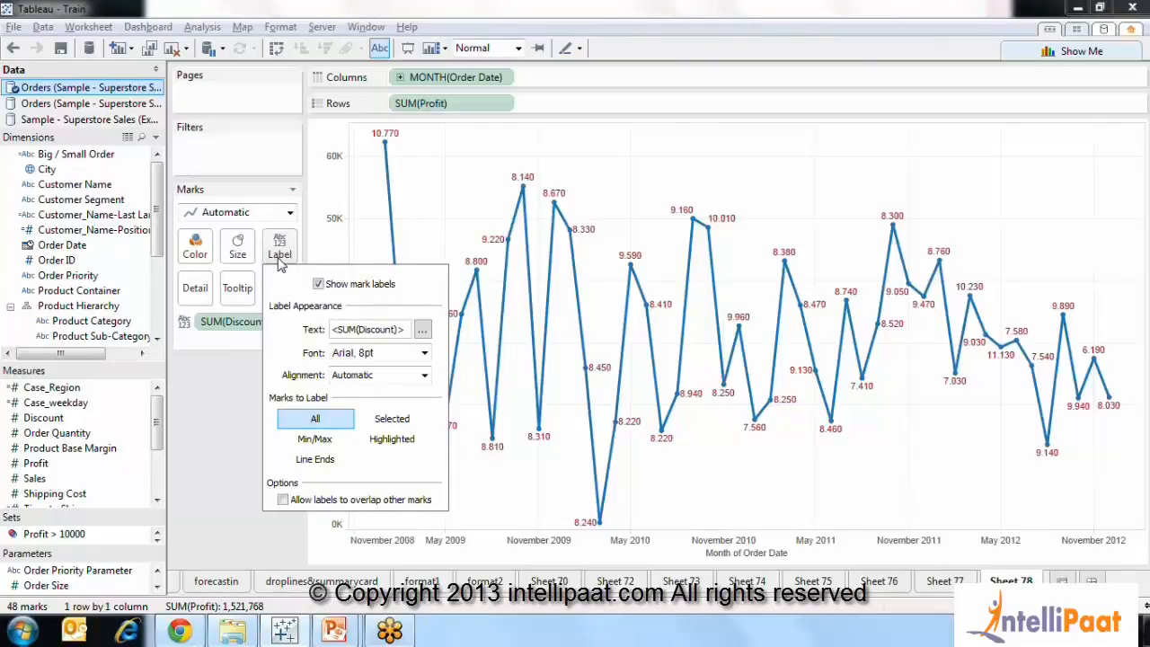
pyautogui.click(382, 422)
pyautogui.moveTo(701, 225)
pyautogui.click(656, 213)
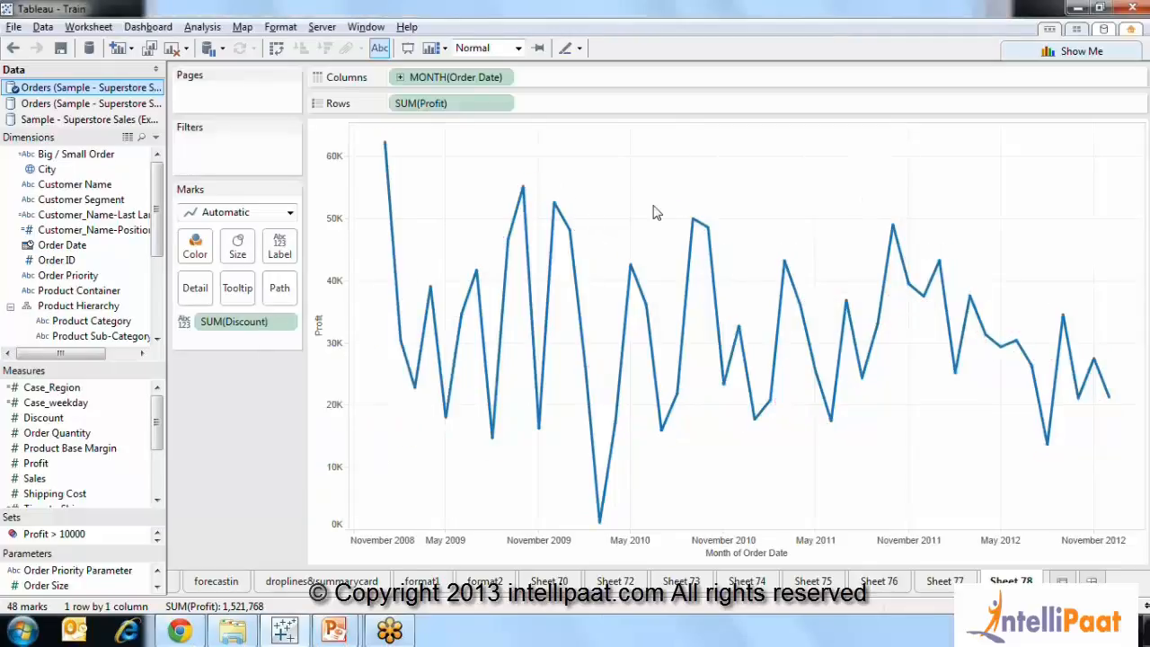
pyautogui.click(693, 221)
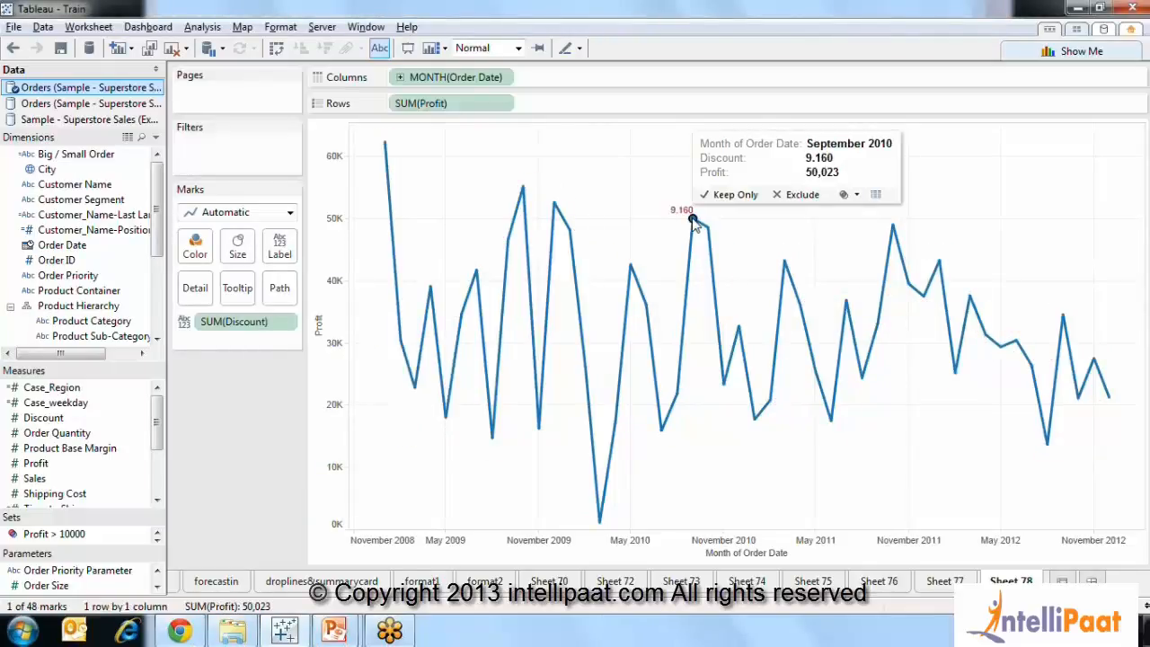
pyautogui.click(692, 222)
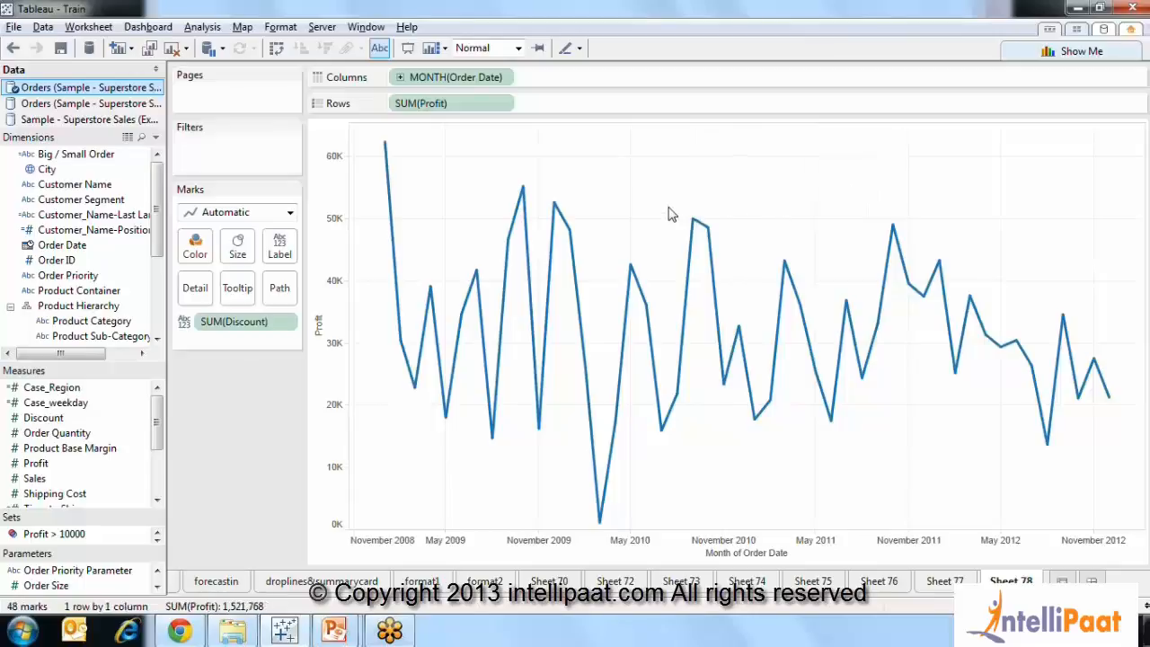
# Try the Min/Max, Highlighted and Selected label options for the Profit line, and label only the line ends
pyautogui.click(284, 248)
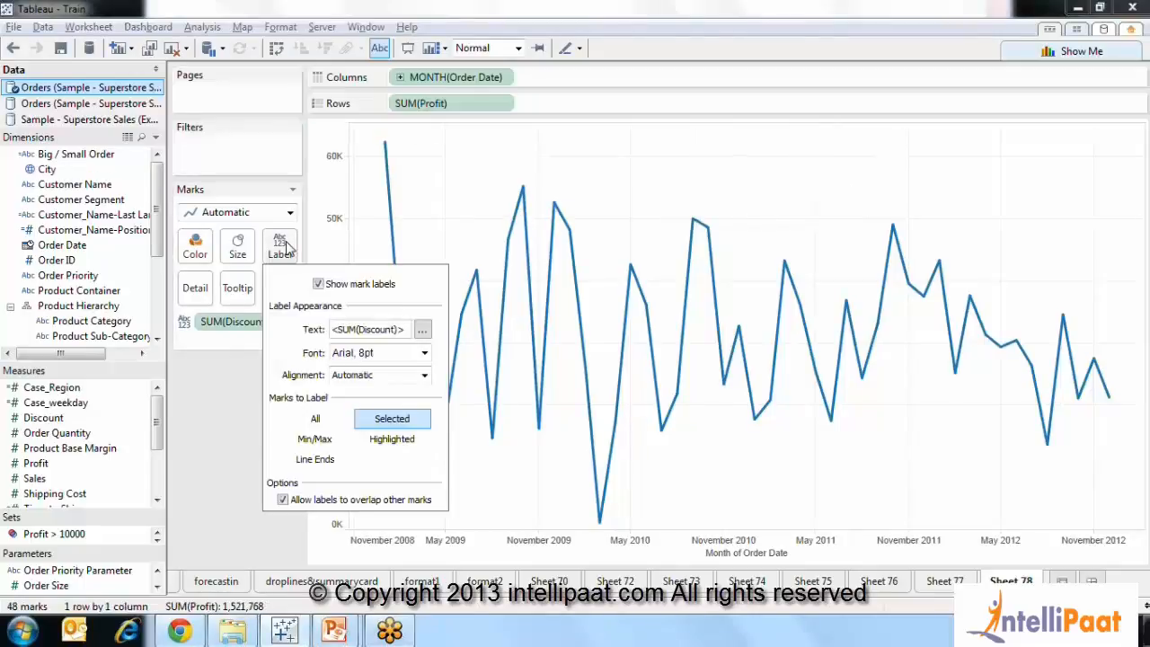
pyautogui.click(329, 447)
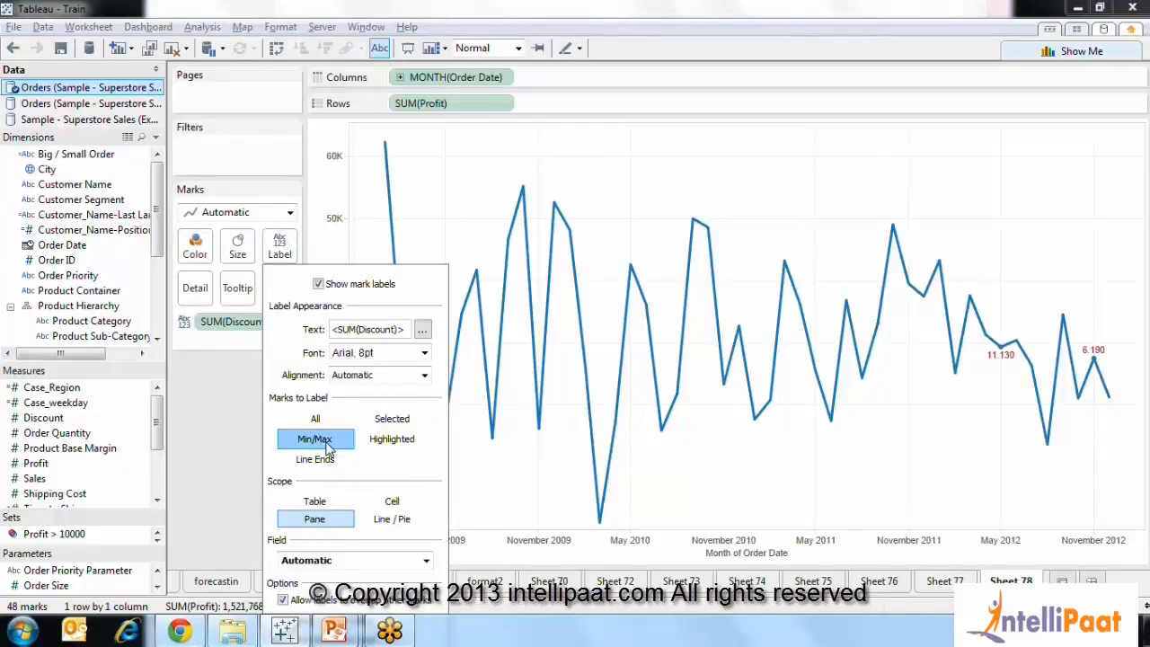
pyautogui.click(396, 439)
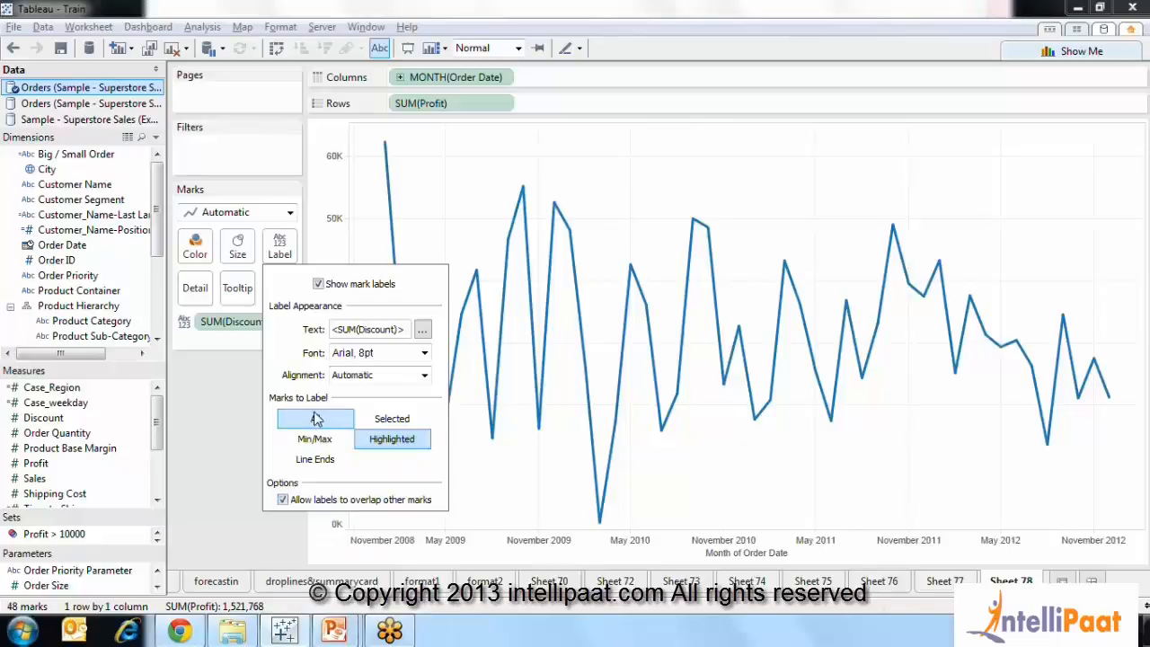
pyautogui.click(395, 419)
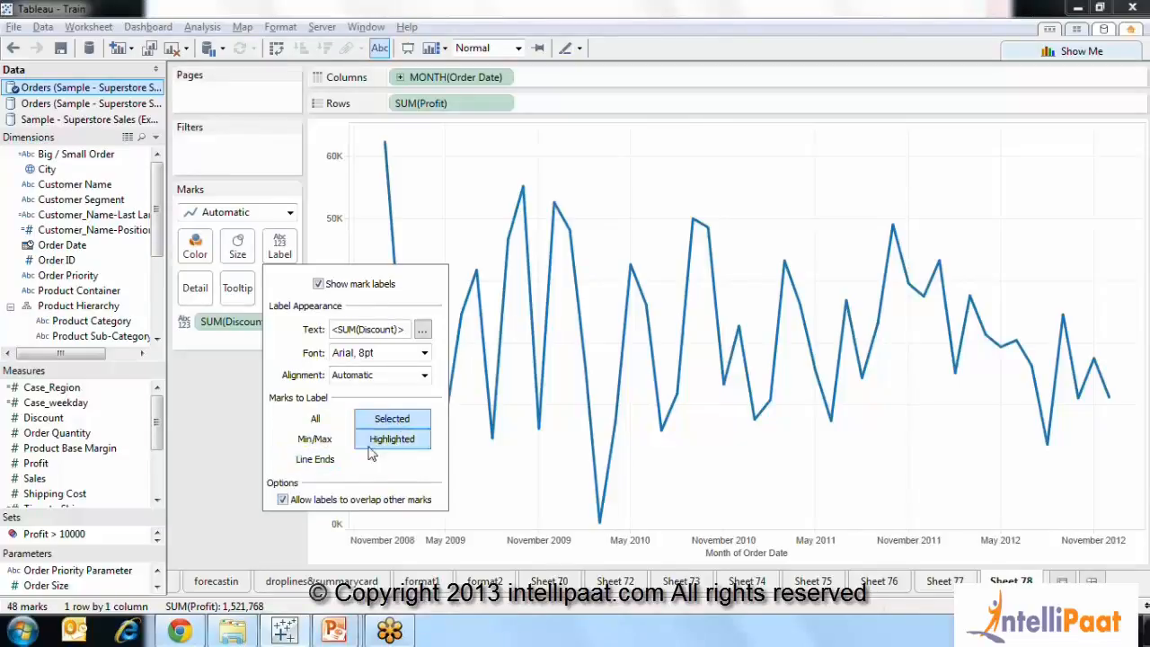
pyautogui.click(326, 471)
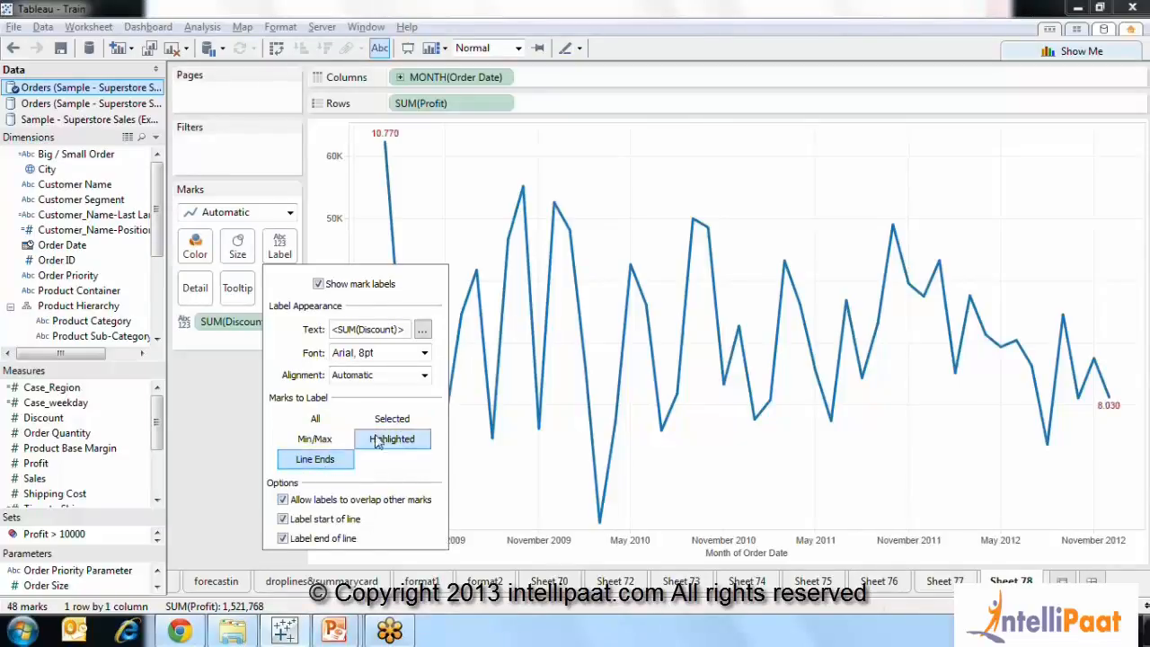
pyautogui.click(249, 432)
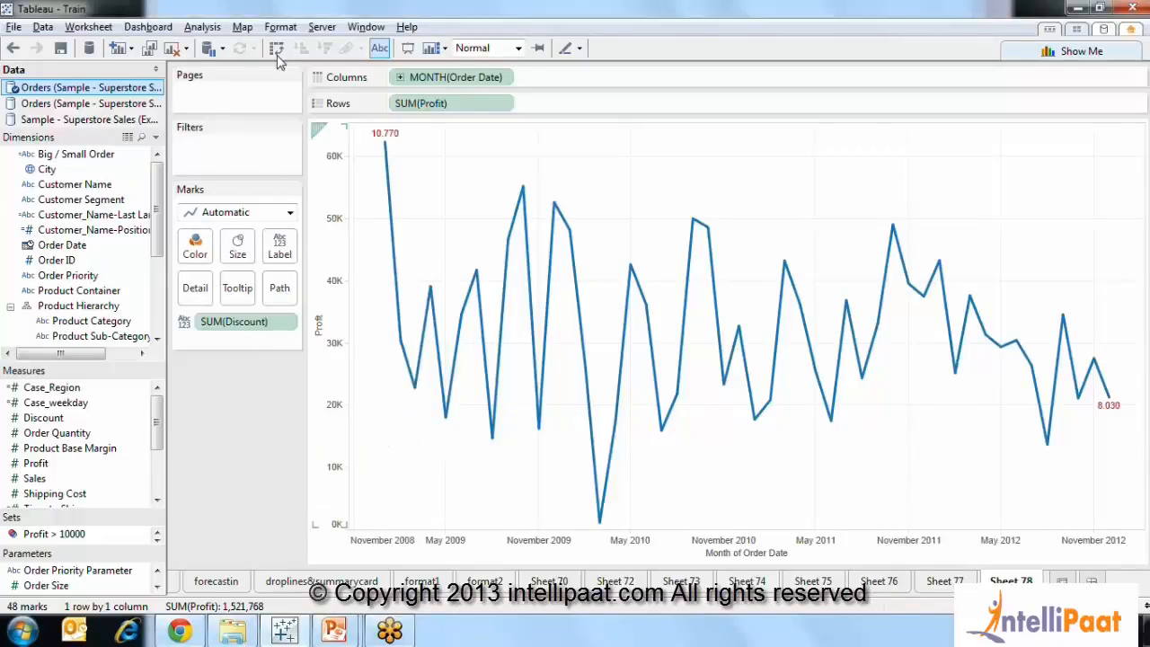
pyautogui.click(280, 246)
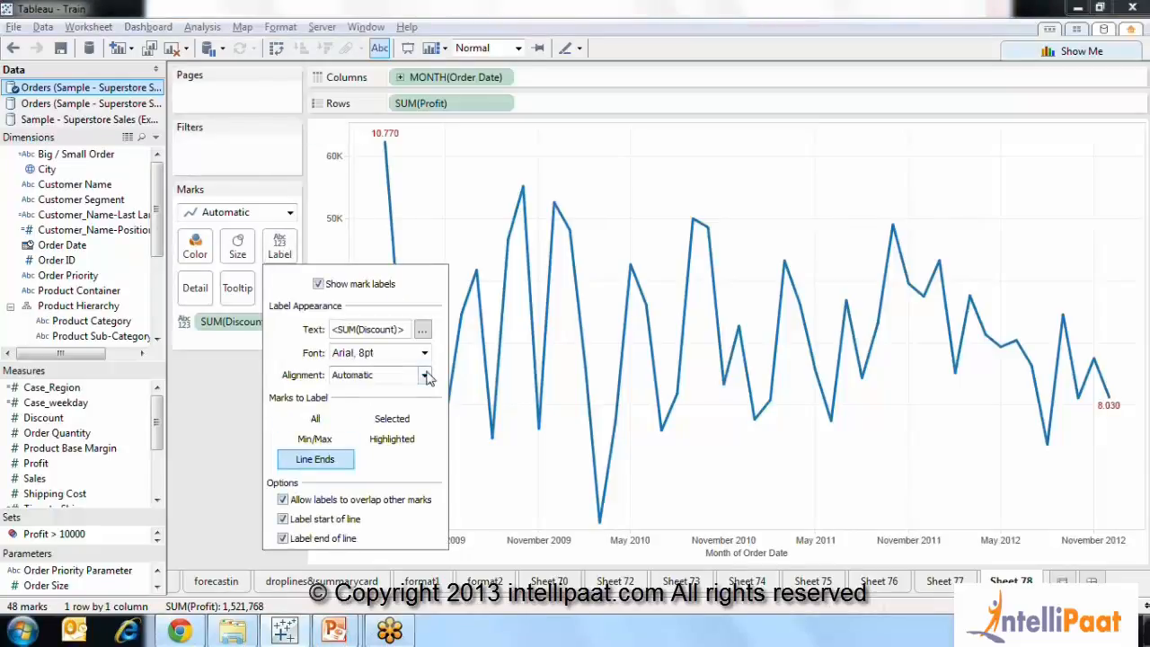
pyautogui.click(235, 367)
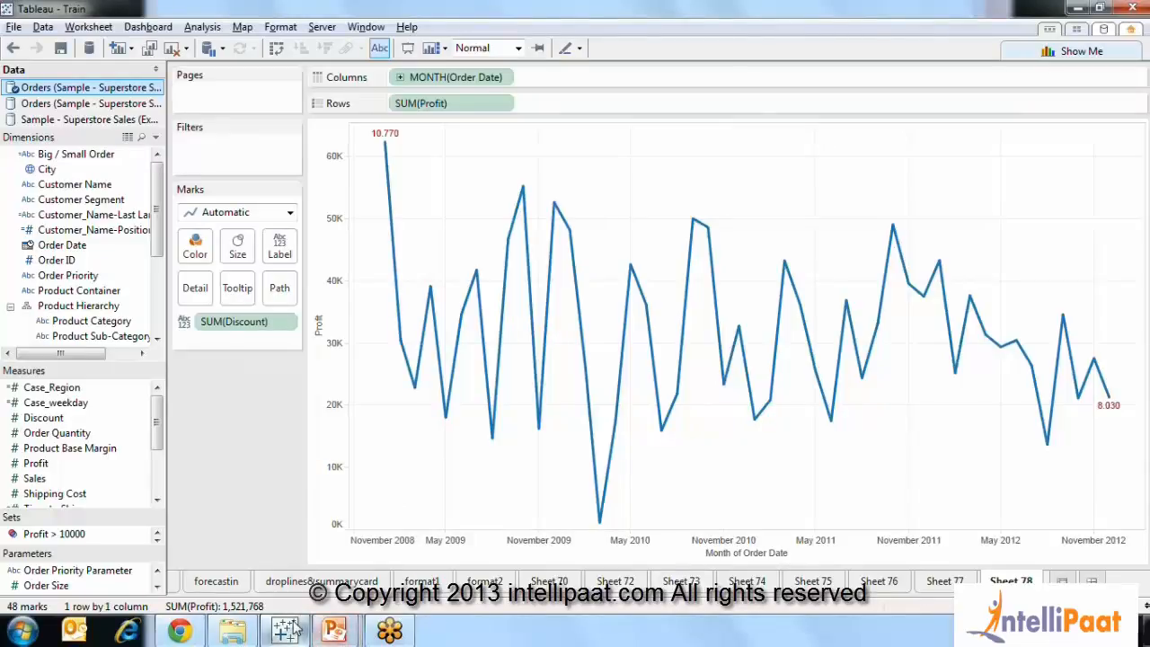
# Switch to the PowerPoint slide show, advance to the Formatting slide, and return to Tableau
pyautogui.moveTo(334, 629)
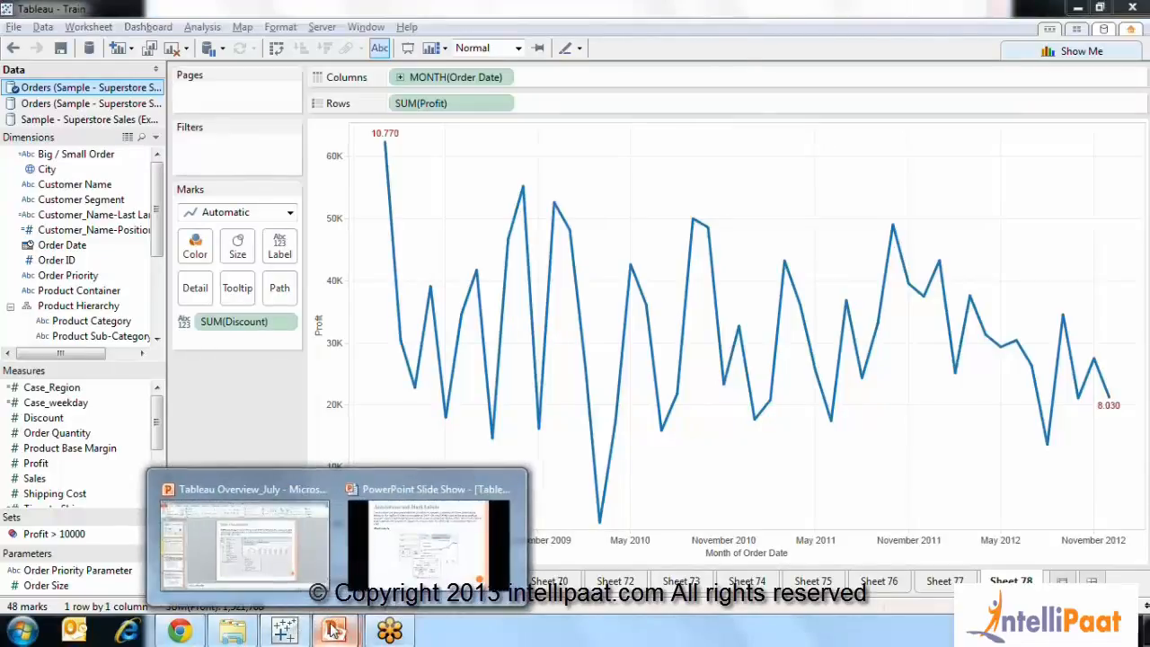
pyautogui.click(450, 521)
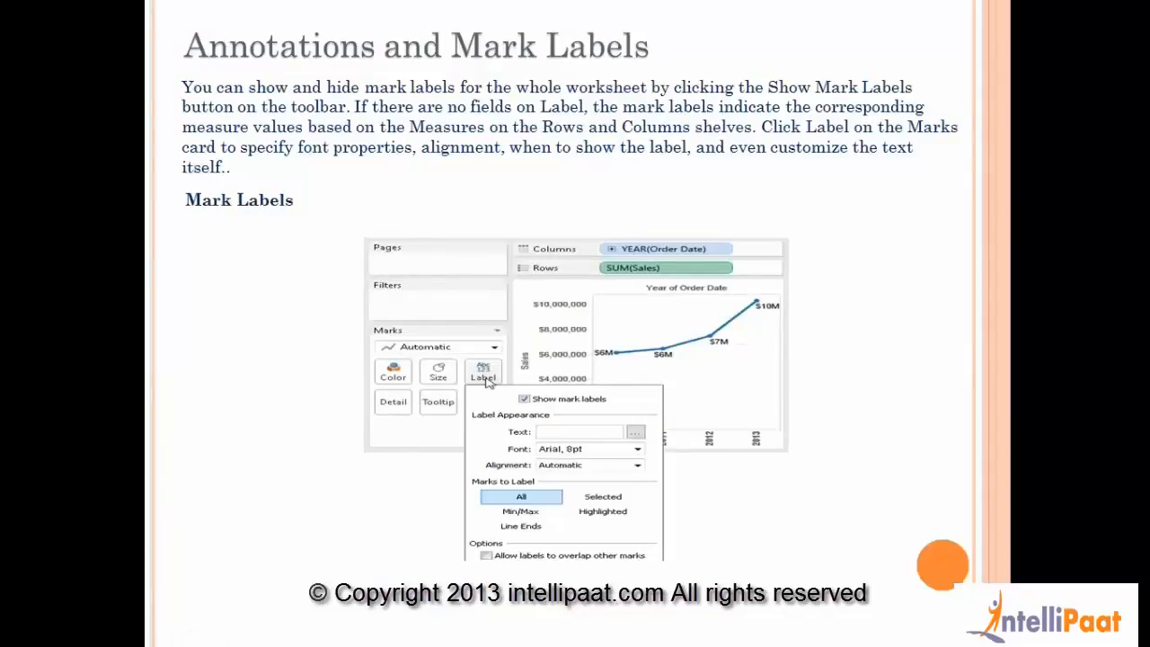
pyautogui.press('Right')
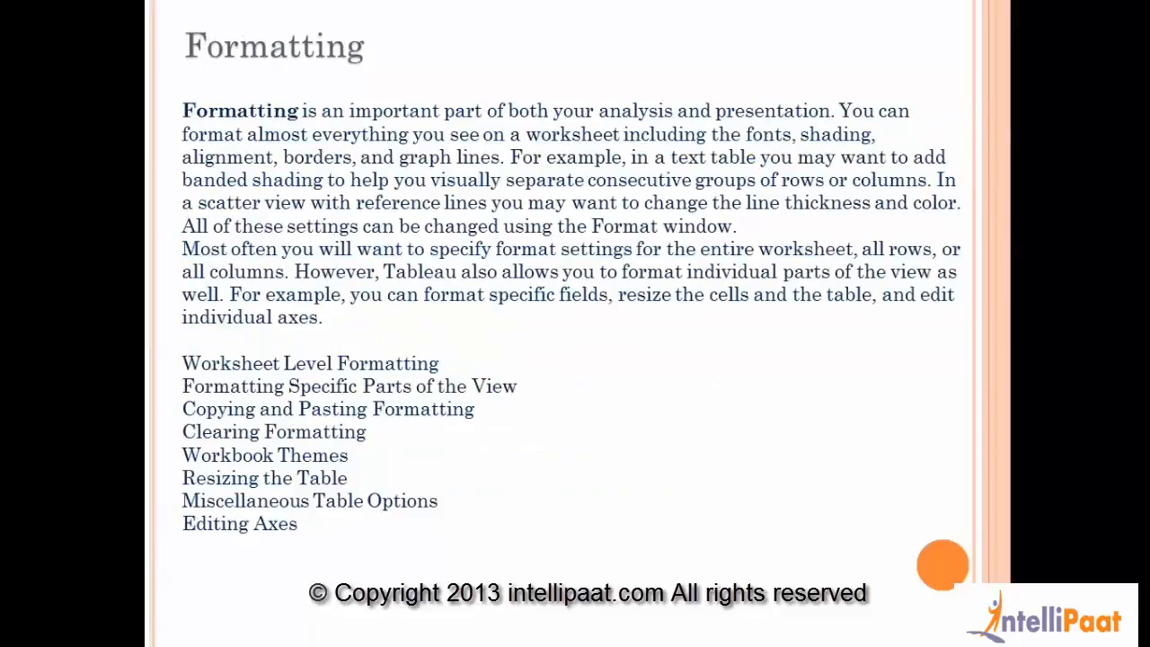
pyautogui.hotkey('alt', 'Tab')
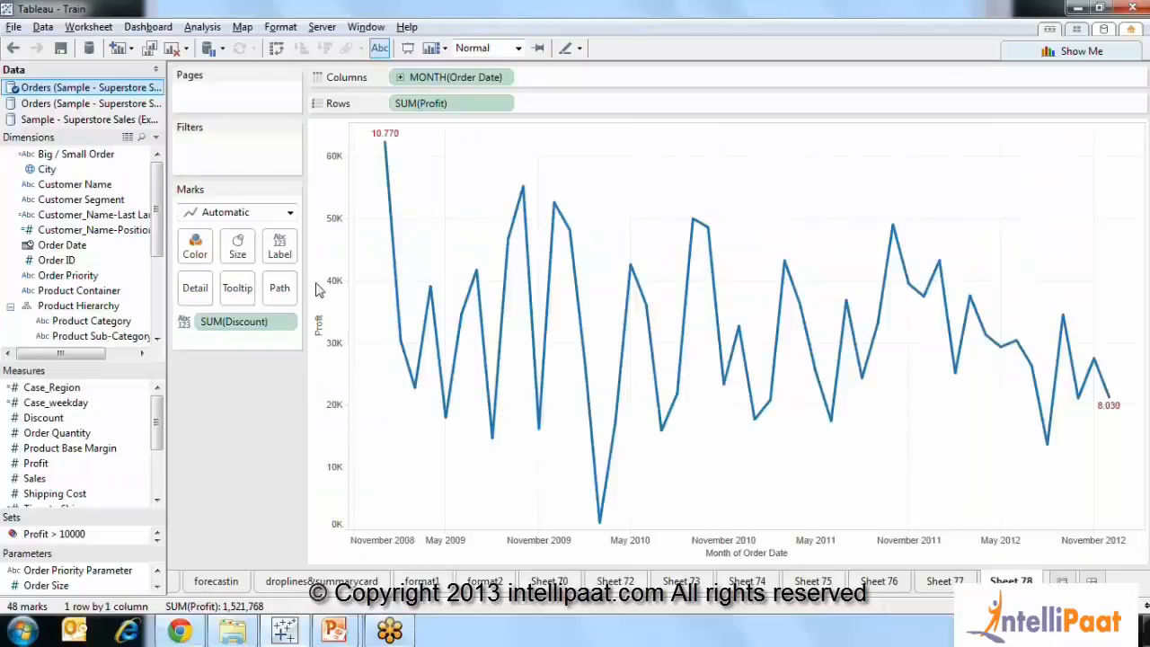
# Set the marks to label on the Profit line to All
pyautogui.click(275, 248)
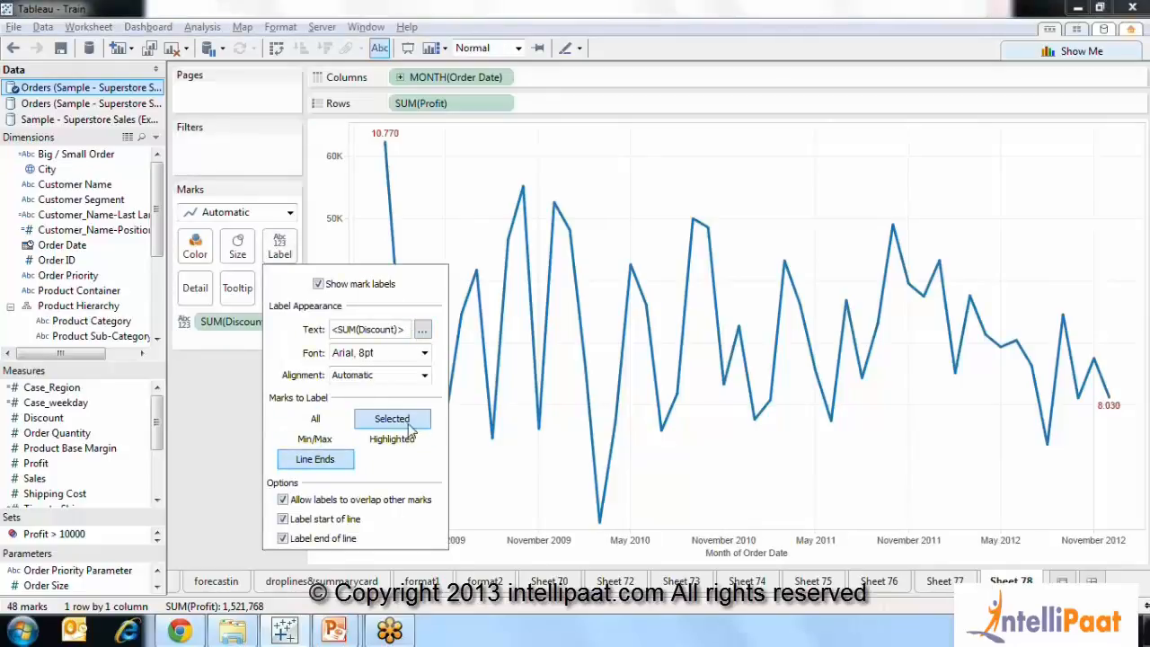
pyautogui.click(342, 420)
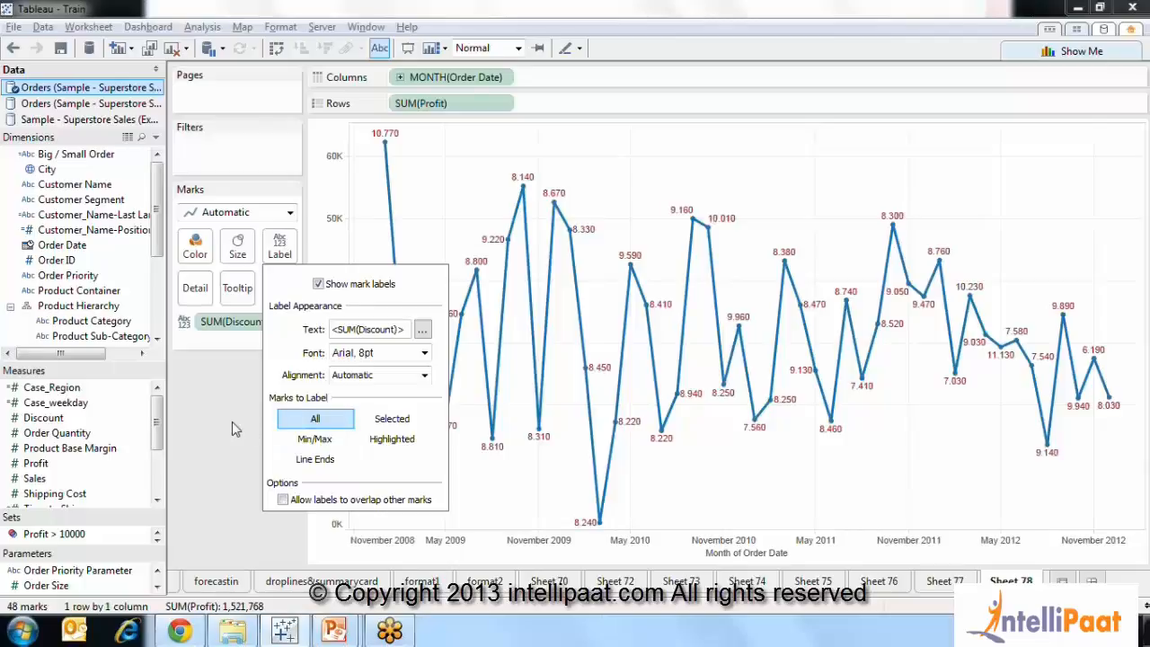
pyautogui.click(237, 427)
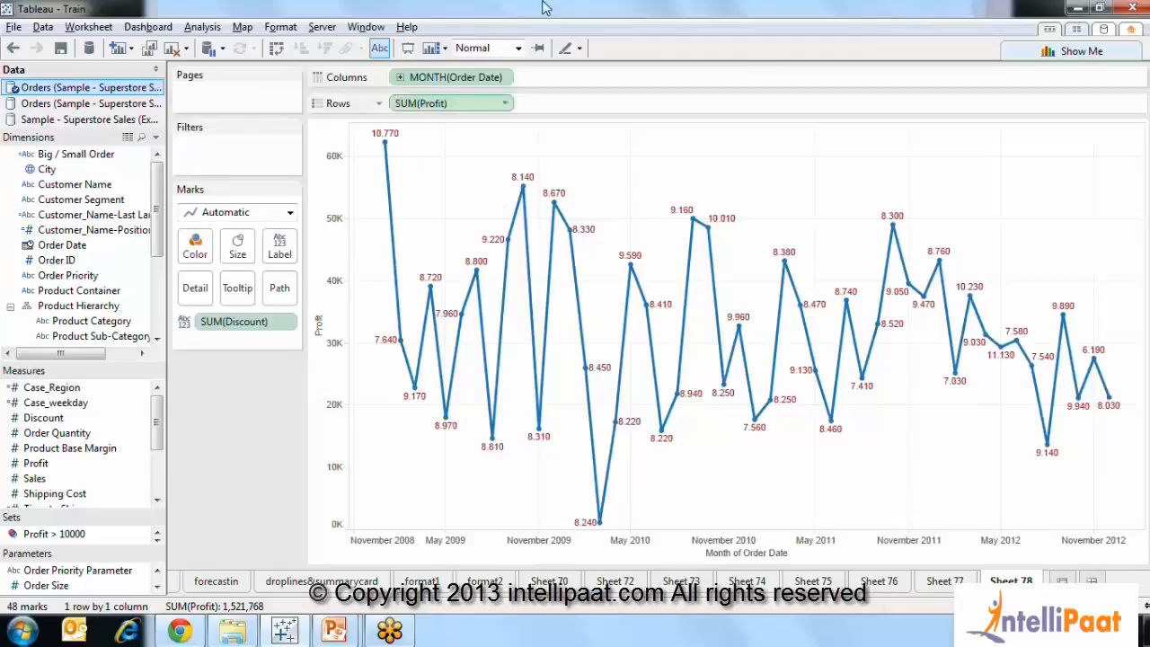
# Set the Profit axis font size to 10 pt, and show the pane formatting options for SUM(Profit)
pyautogui.rightClick(325, 256)
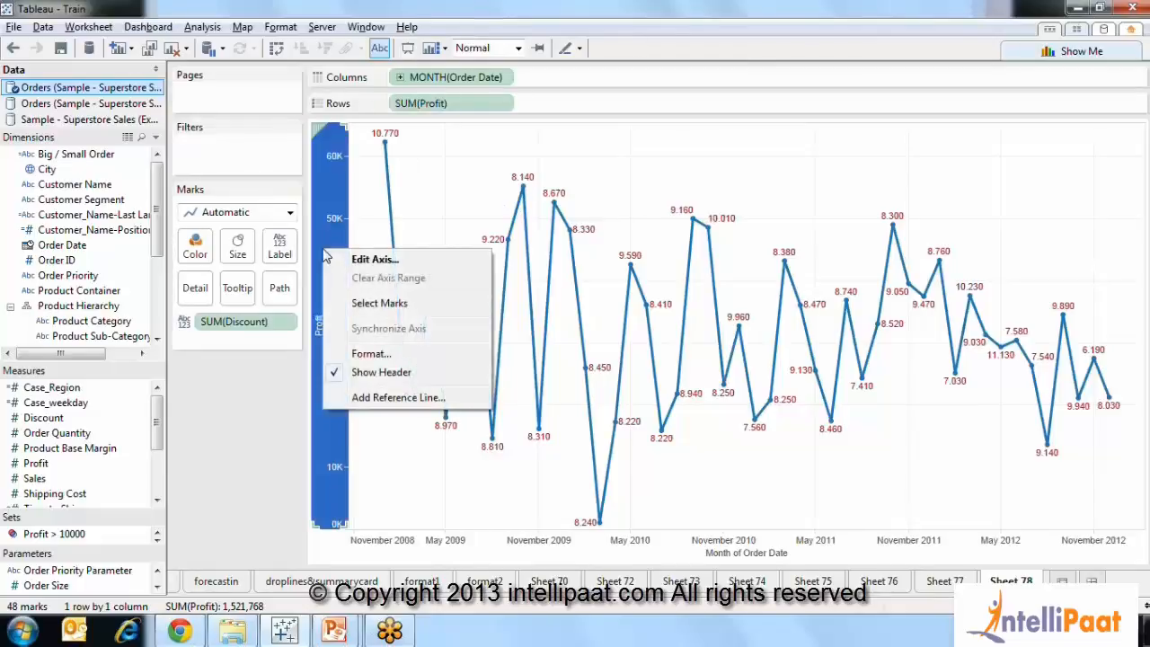
pyautogui.click(368, 354)
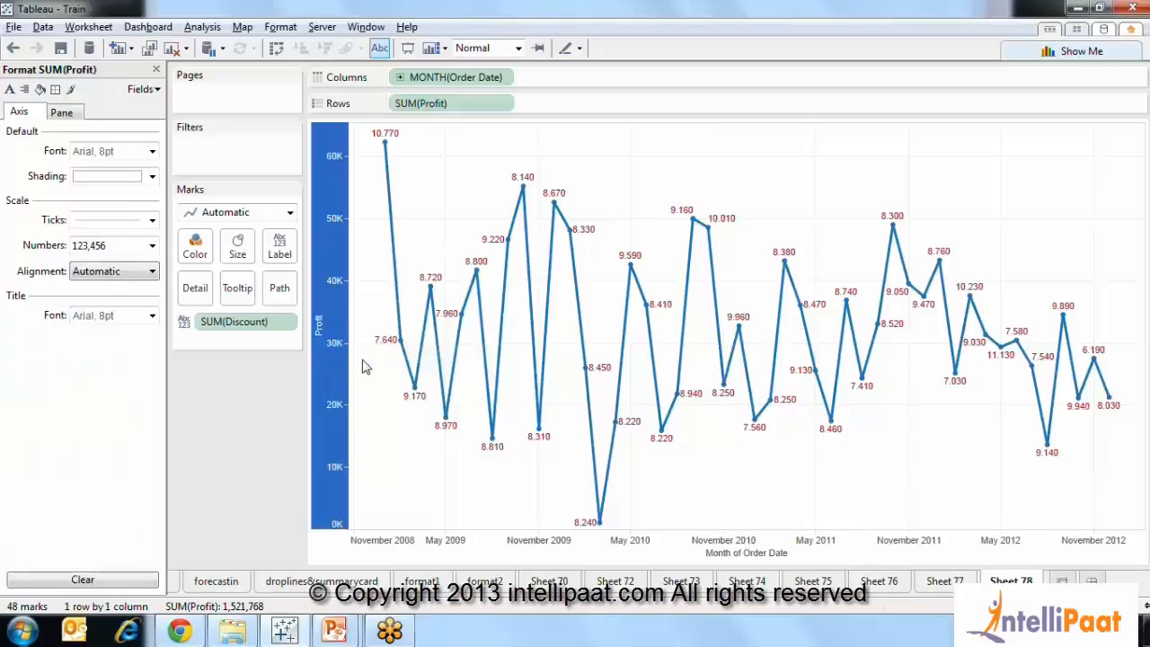
pyautogui.click(152, 151)
pyautogui.click(85, 229)
pyautogui.click(115, 199)
pyautogui.click(90, 244)
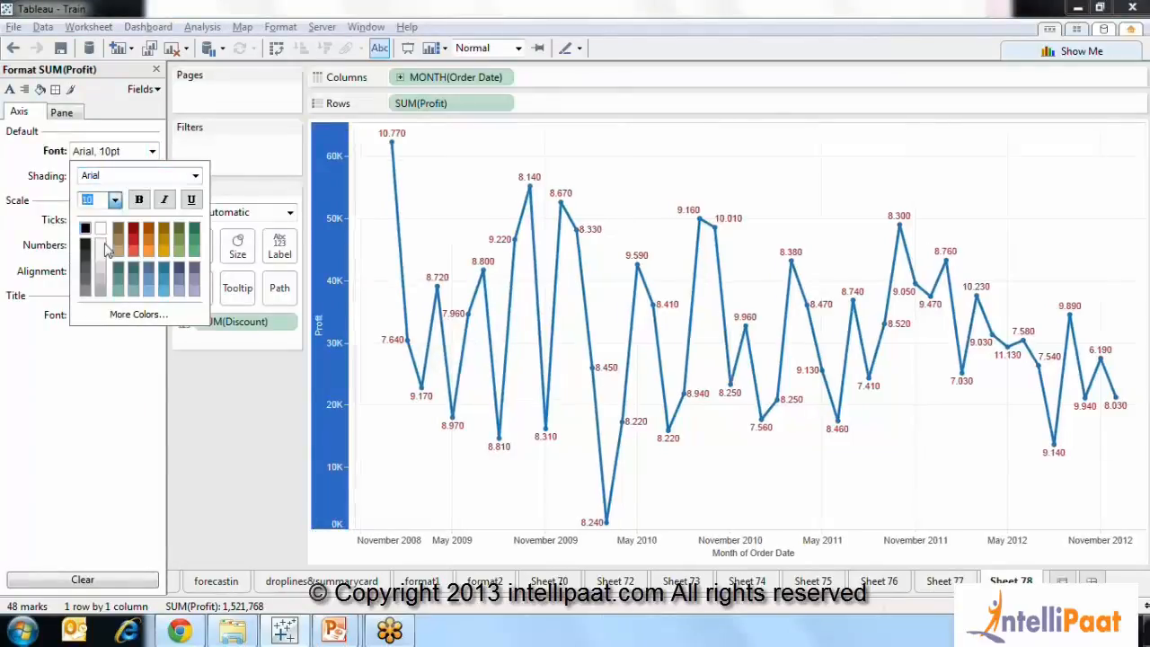
pyautogui.click(206, 452)
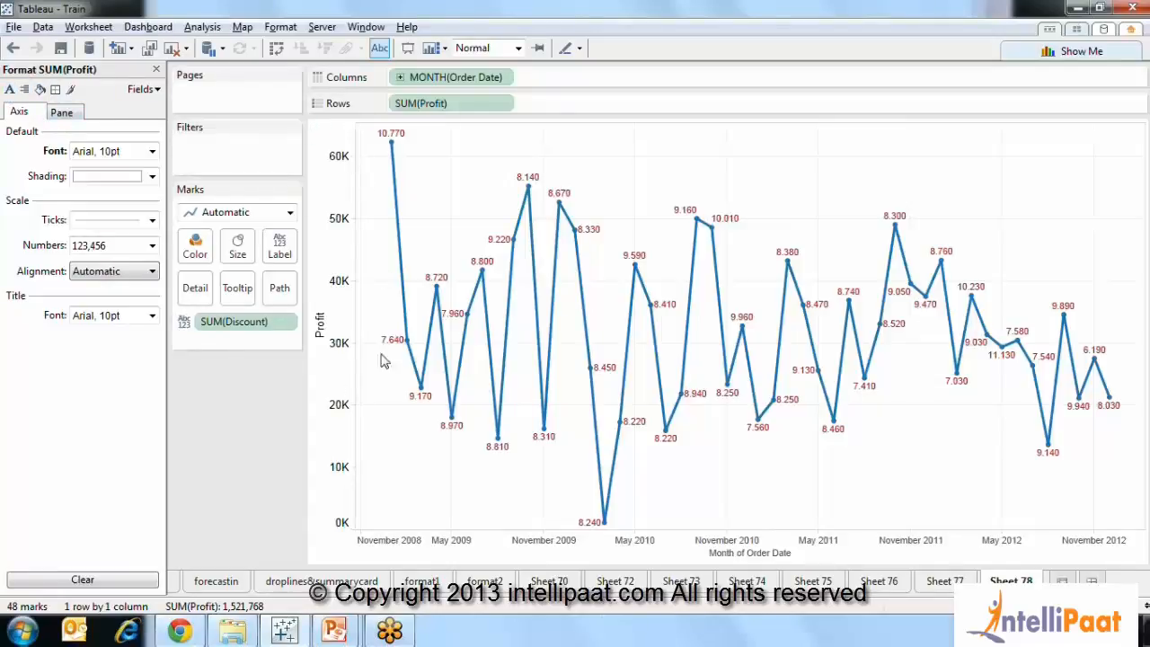
pyautogui.click(72, 115)
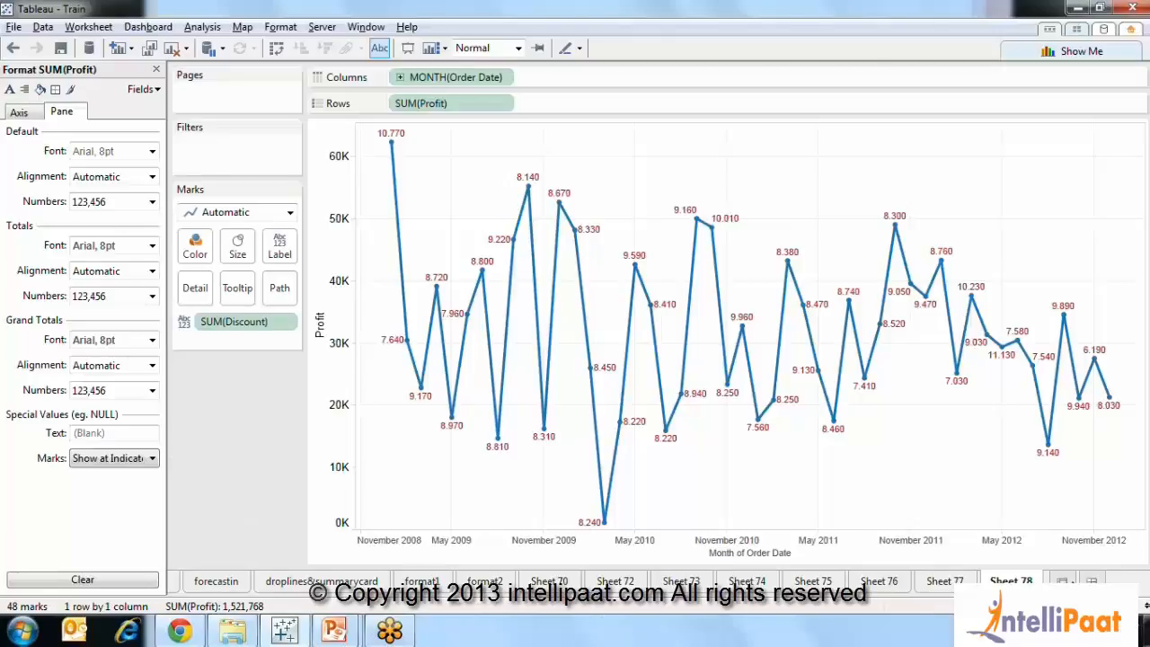
# Duplicate Sheet 78 as a crosstab, and swap its rows and columns so the months run down the rows
pyautogui.rightClick(1032, 581)
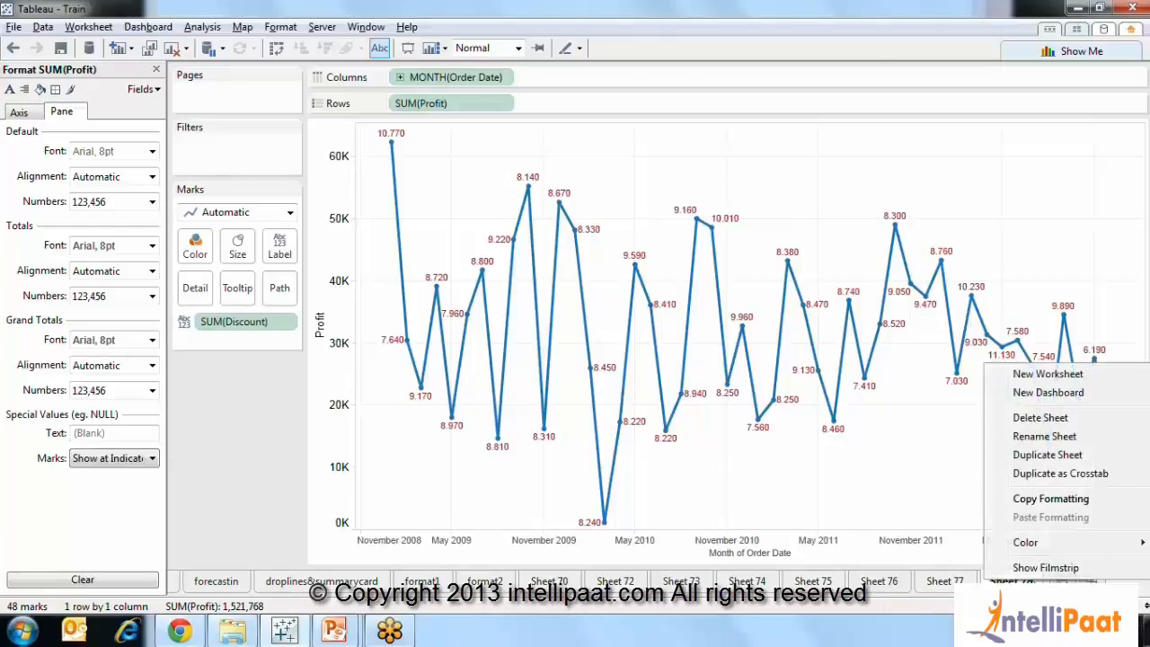
pyautogui.click(1057, 474)
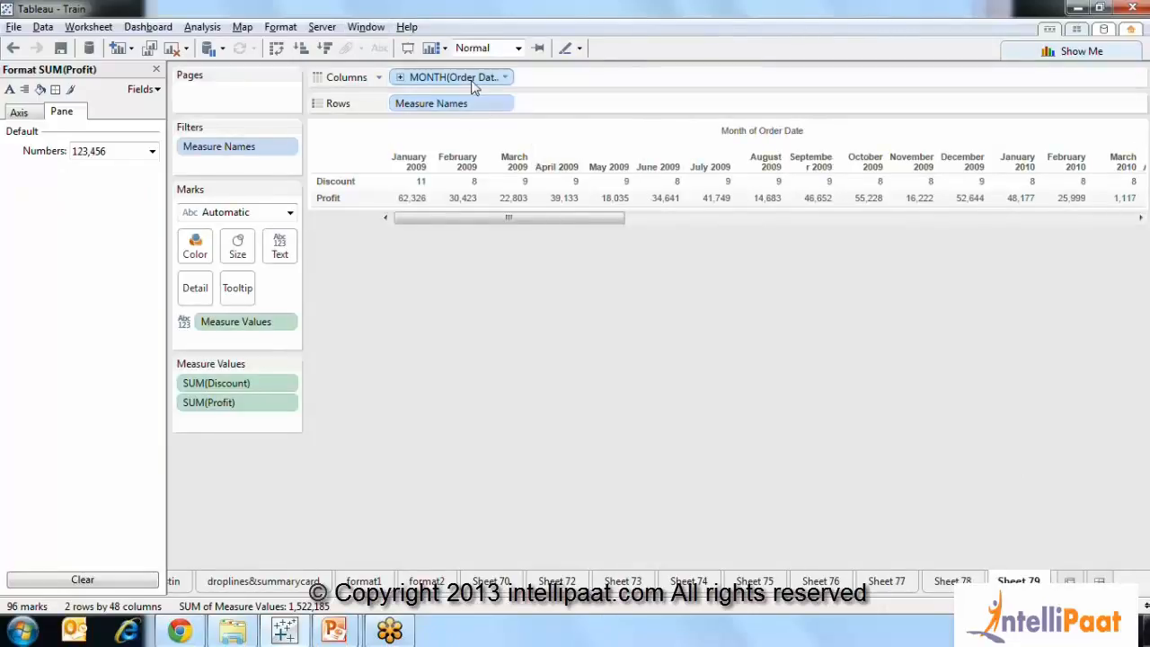
pyautogui.click(277, 49)
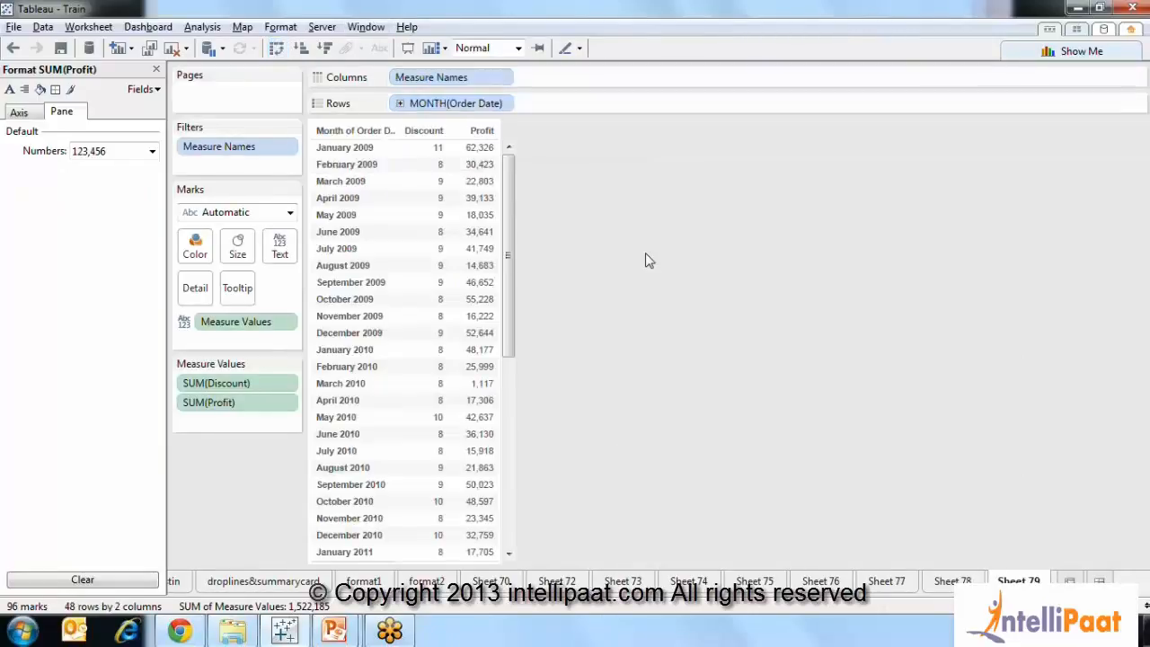
pyautogui.click(156, 70)
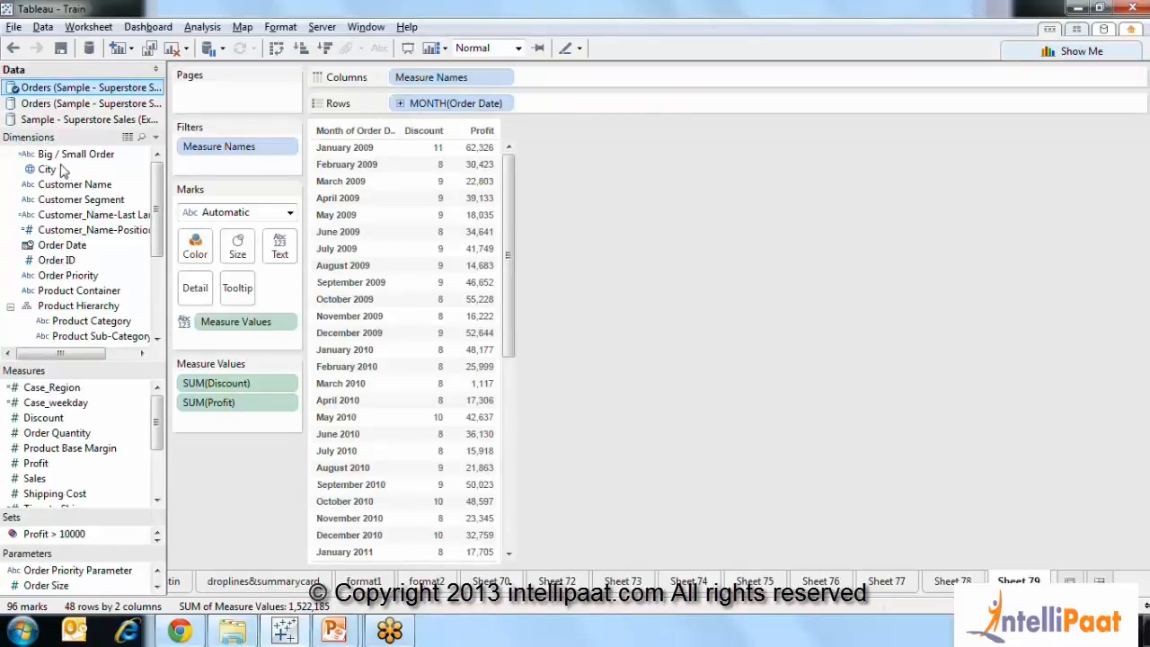
# Try coloring the crosstab values by City, and replace City with Order Priority as the color field
pyautogui.moveTo(47, 171); pyautogui.dragTo(194, 245)
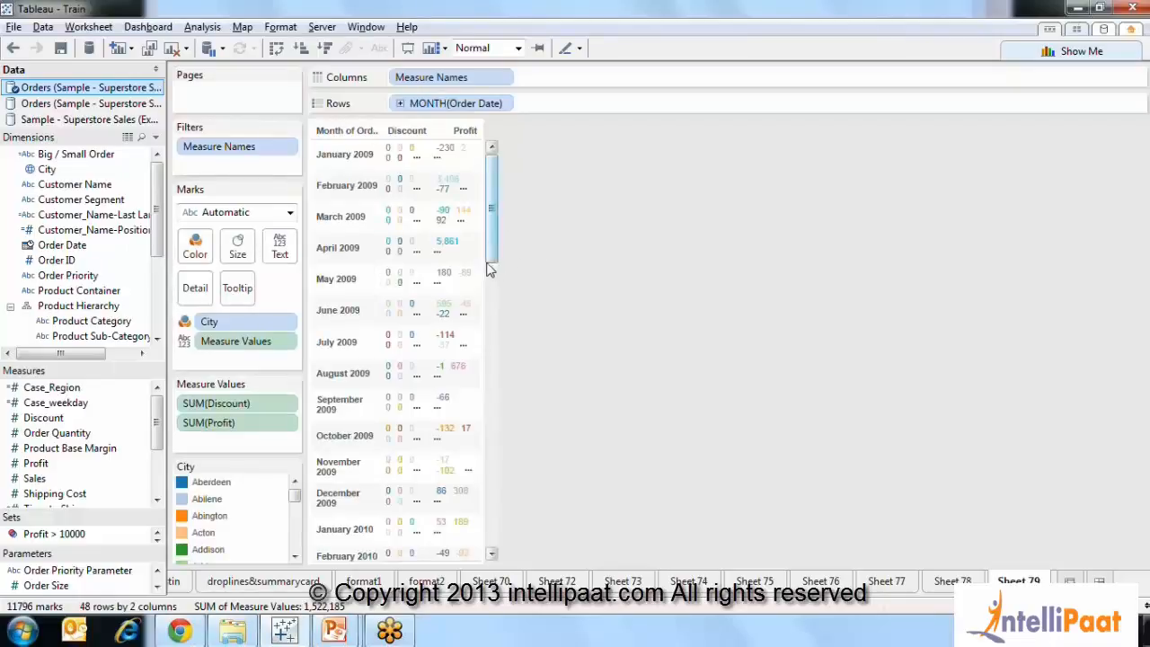
pyautogui.moveTo(208, 322); pyautogui.dragTo(816, 302)
pyautogui.moveTo(71, 275); pyautogui.dragTo(202, 240)
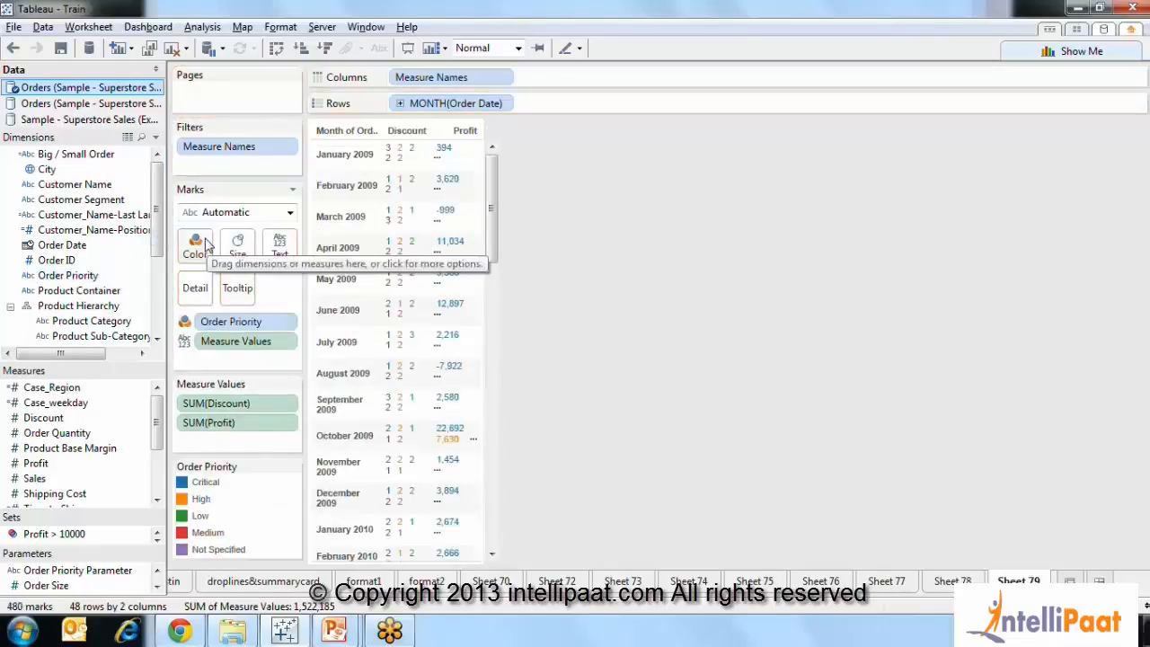
# Drill the Order Date rows down from month through week to day, and remove Order Priority from the color encoding
pyautogui.moveTo(494, 230); pyautogui.dragTo(564, 105)
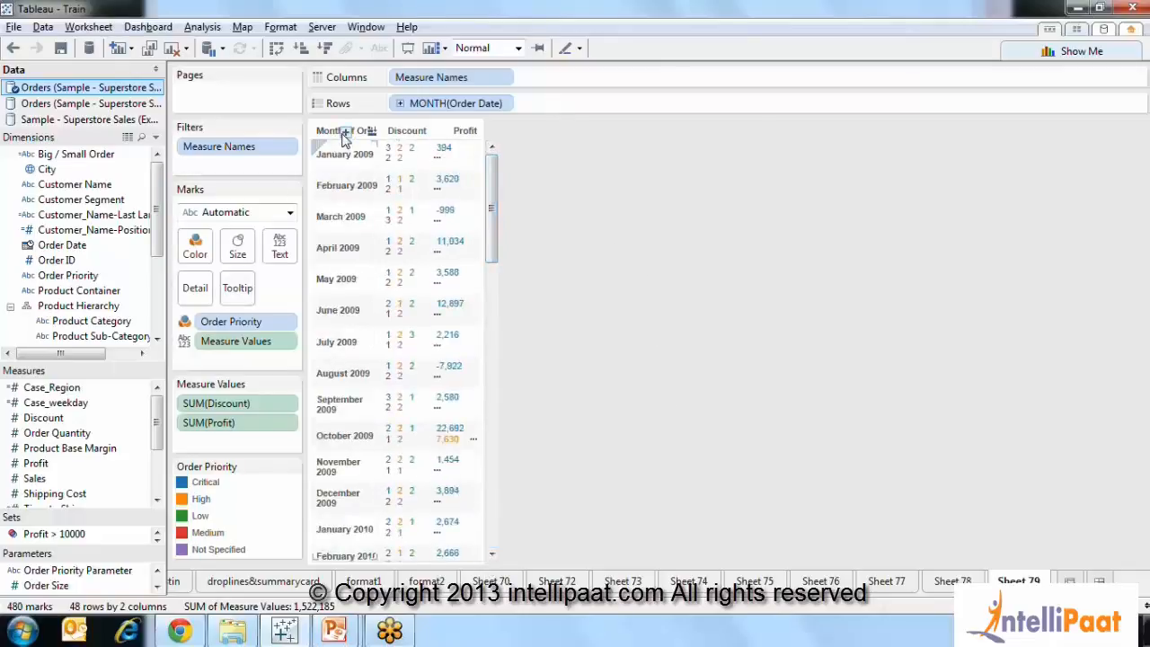
pyautogui.click(344, 132)
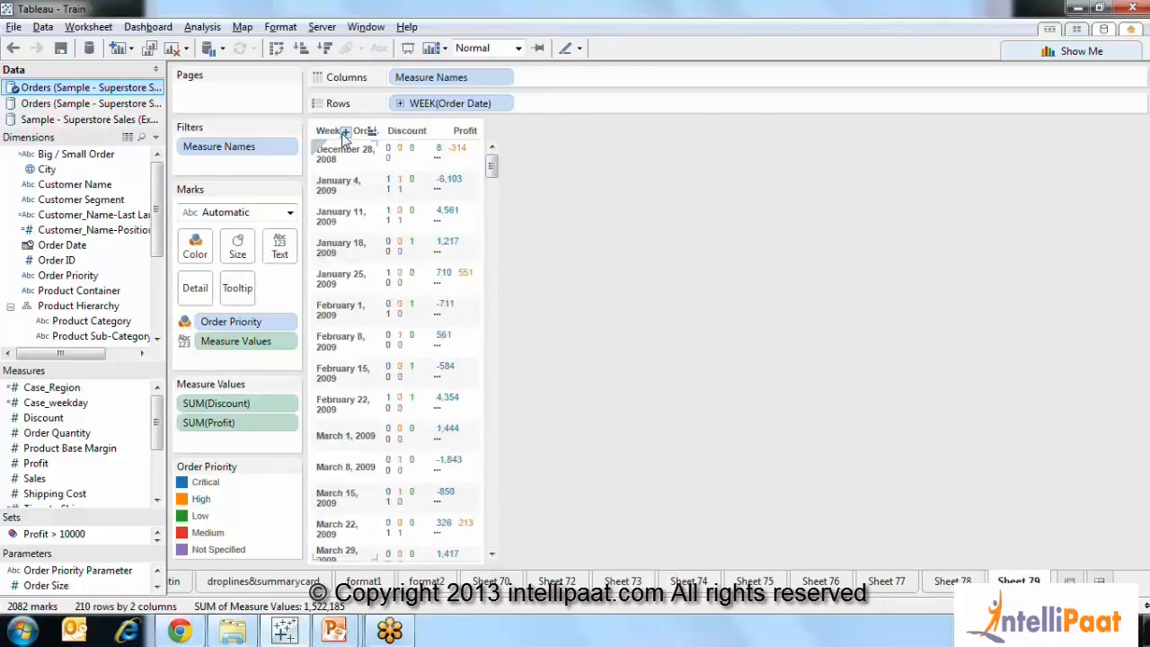
pyautogui.click(342, 134)
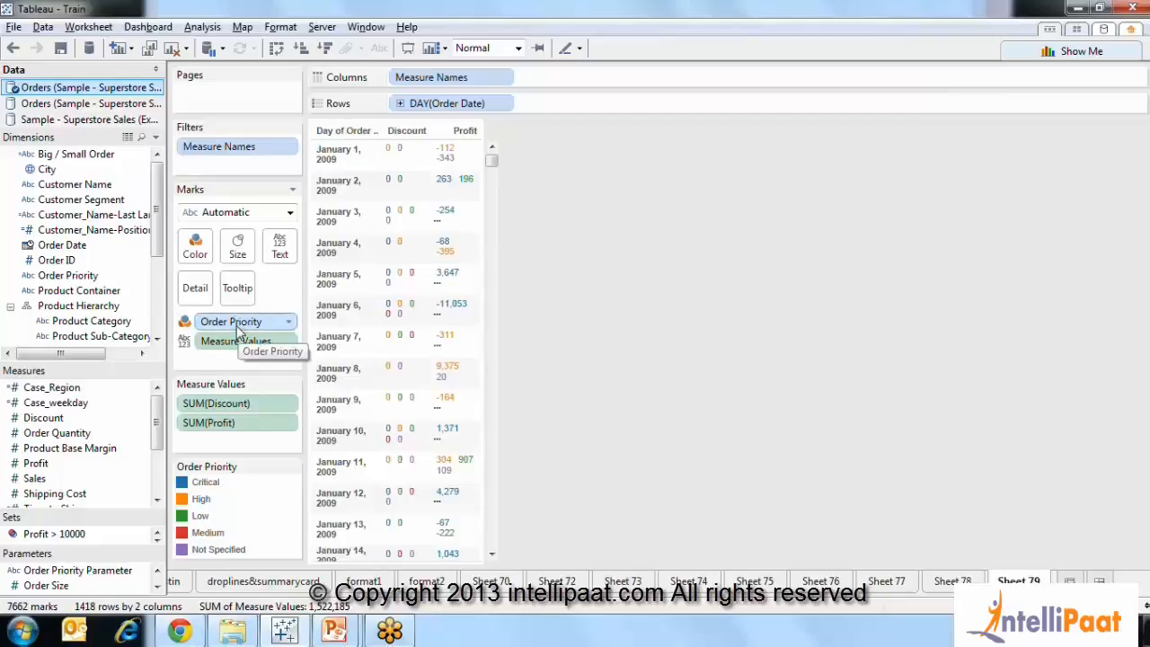
pyautogui.moveTo(240, 333); pyautogui.dragTo(720, 335)
# Show the formatting options for the Order Date days and the Discount header, and set the crosstab's worksheet shading to gray
pyautogui.rightClick(388, 169)
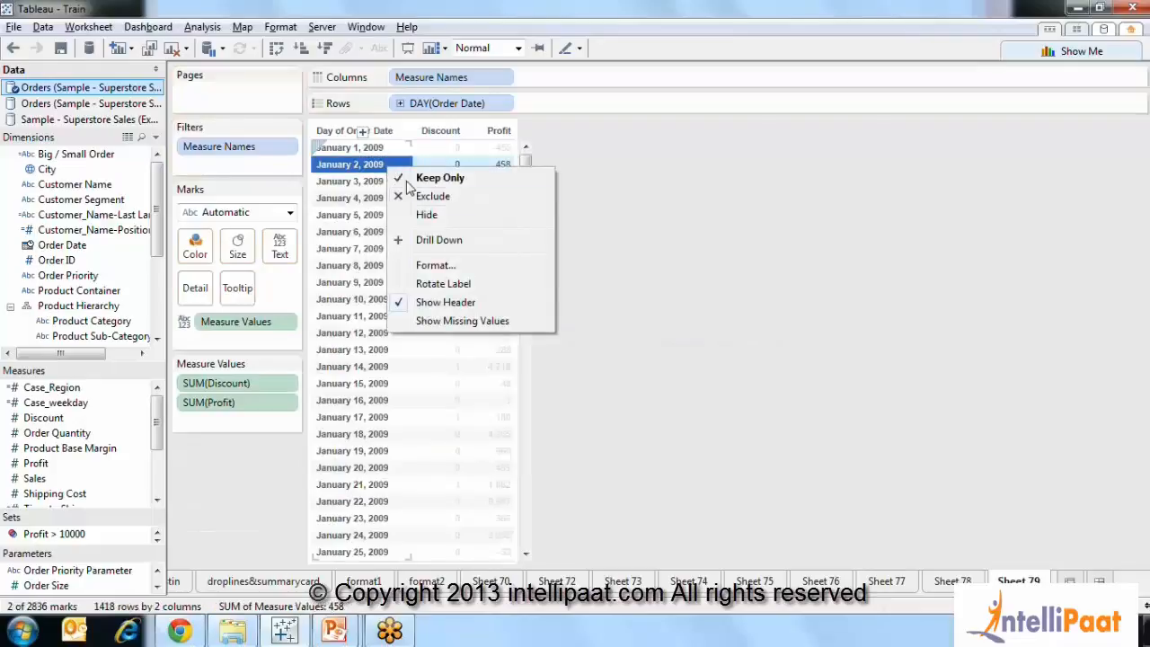
pyautogui.click(465, 268)
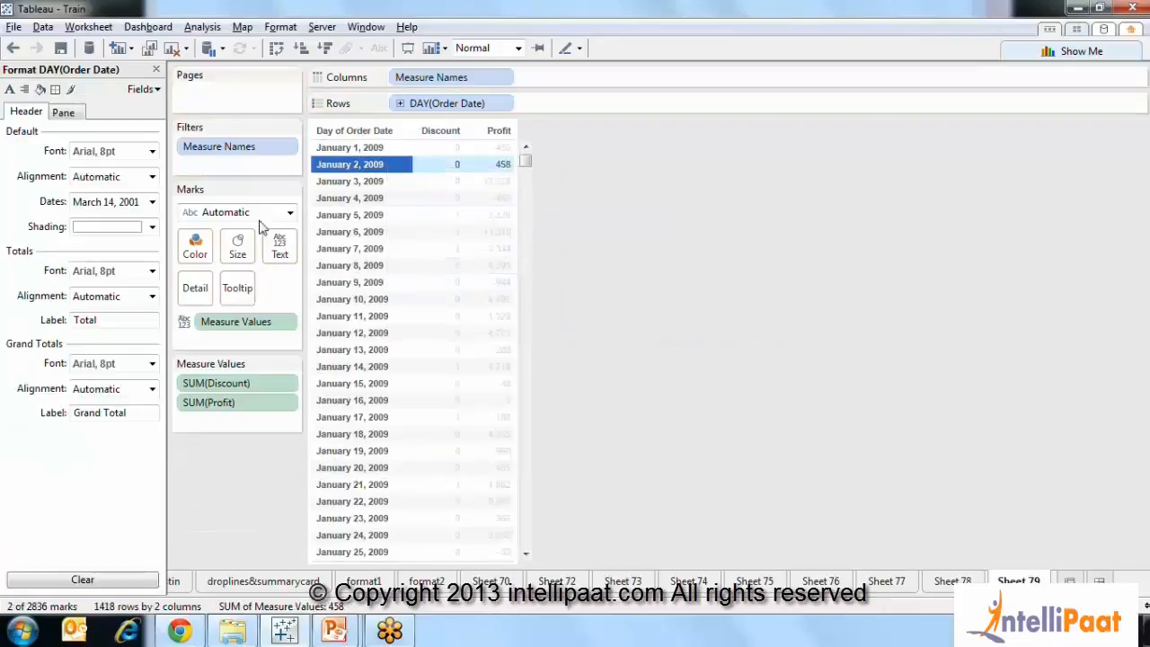
pyautogui.rightClick(437, 130)
pyautogui.click(472, 202)
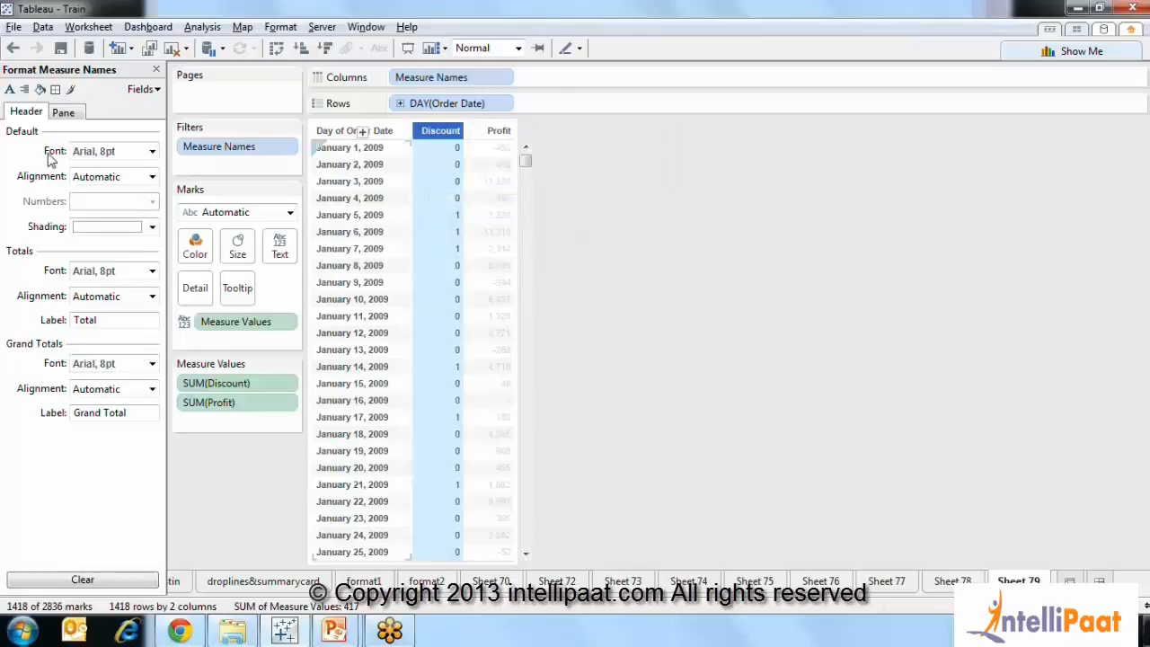
pyautogui.click(39, 89)
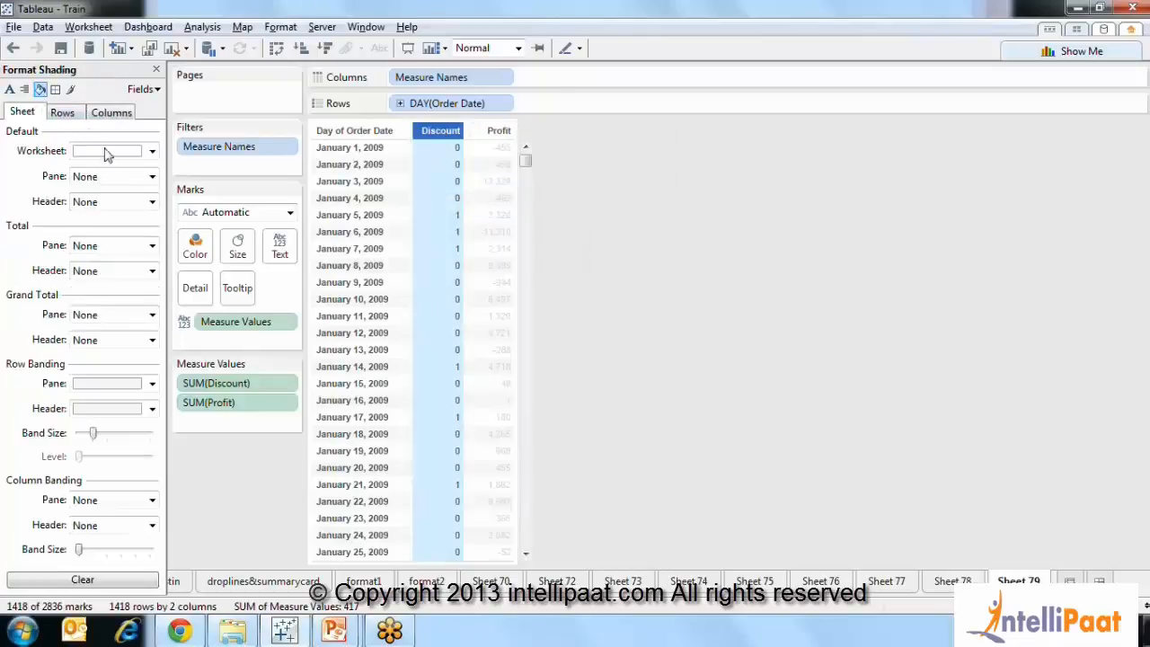
pyautogui.click(151, 151)
pyautogui.click(117, 213)
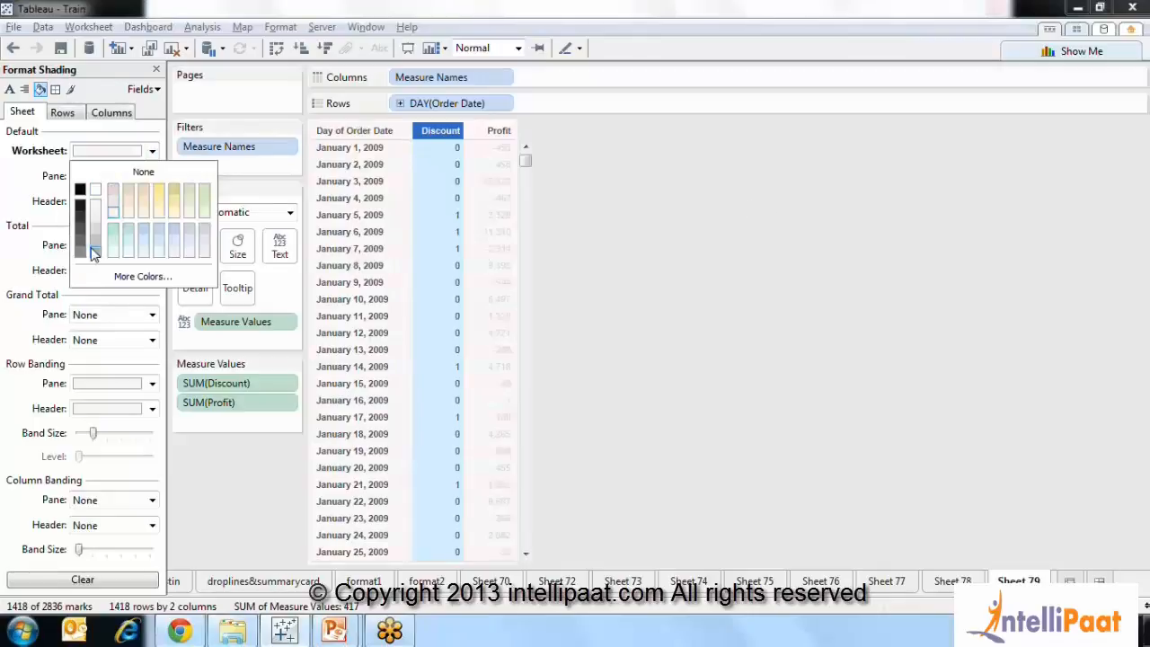
pyautogui.click(94, 252)
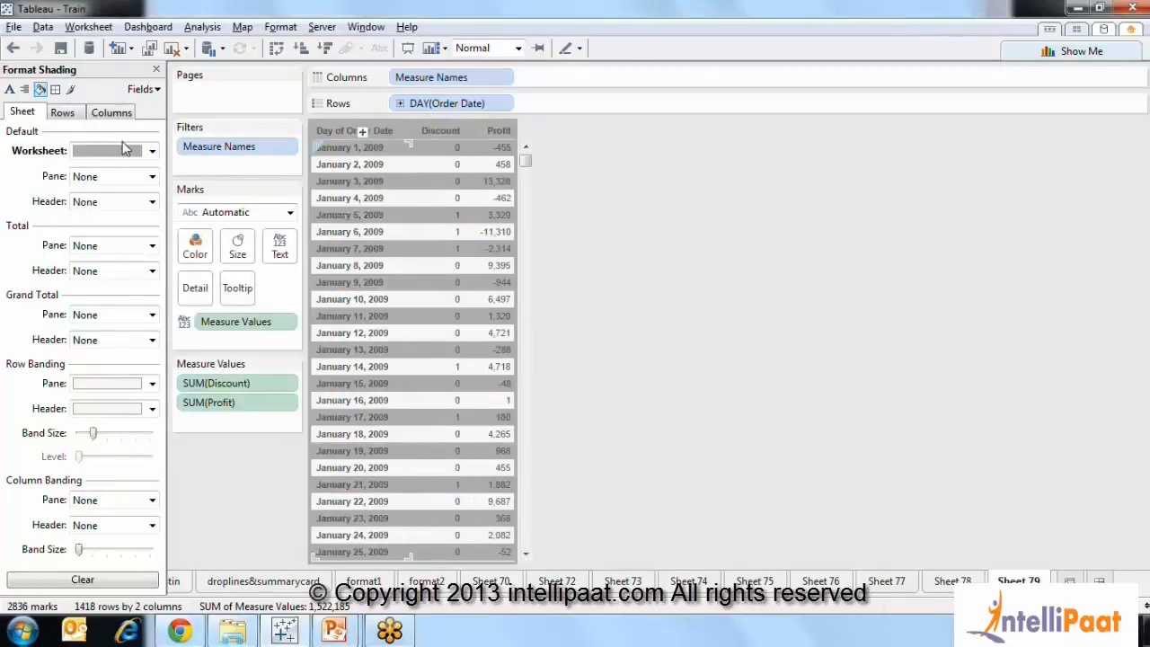
# Set the row banding color of the crosstab's pane to light teal in the row shading options, and close the formatting options
pyautogui.click(146, 389)
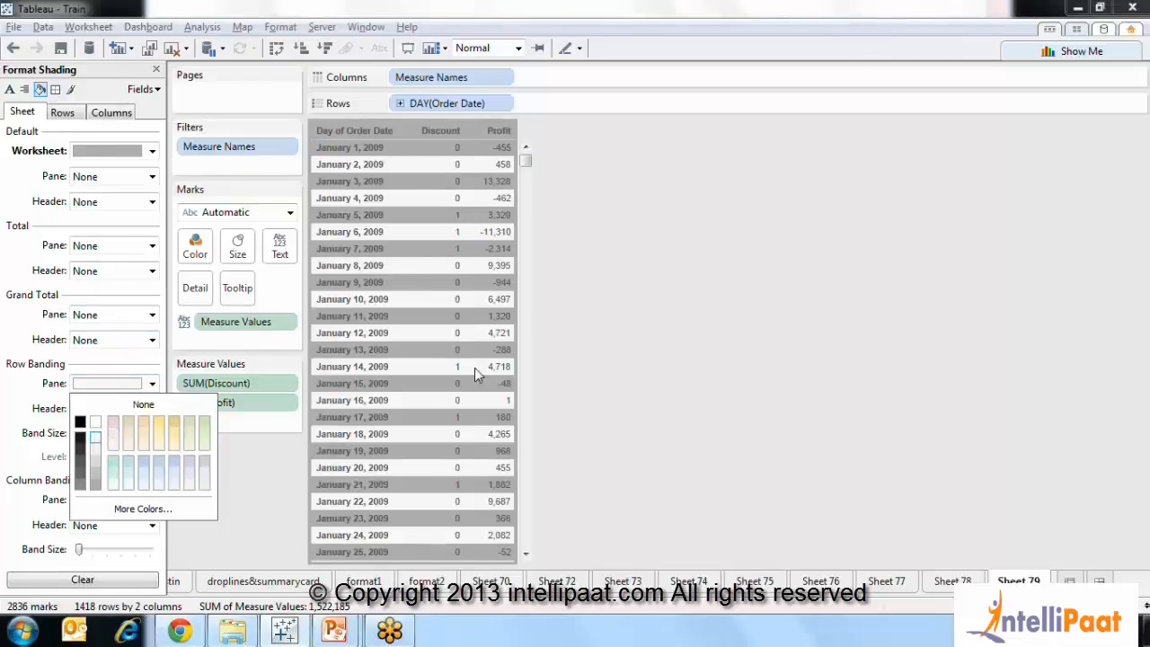
pyautogui.click(36, 382)
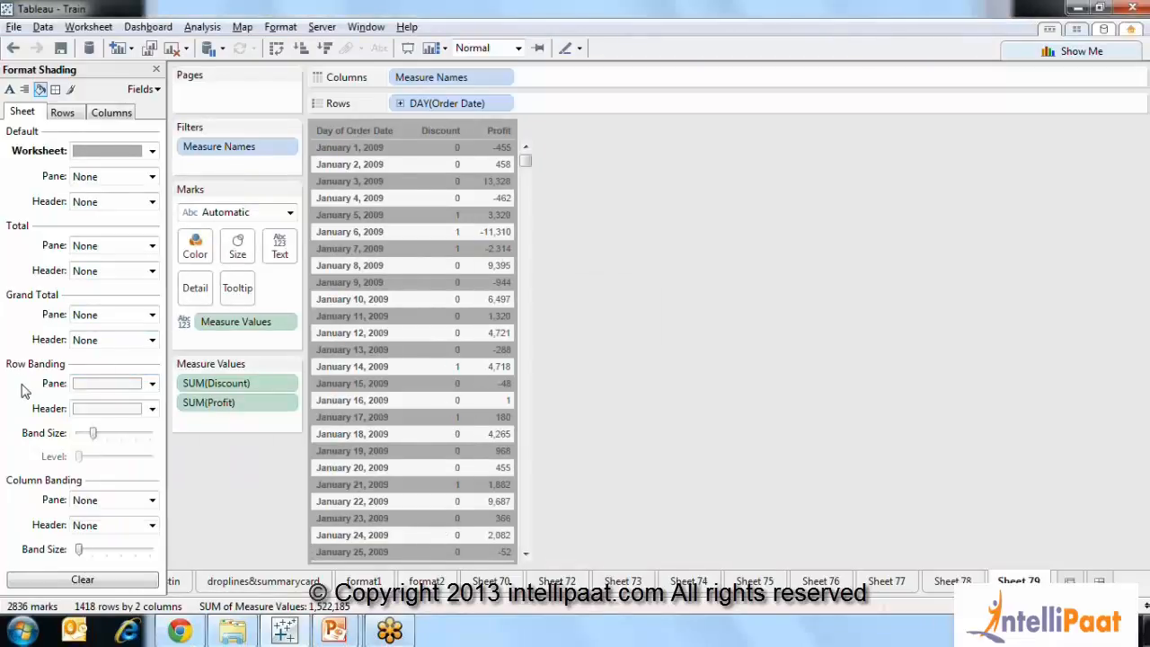
pyautogui.click(63, 114)
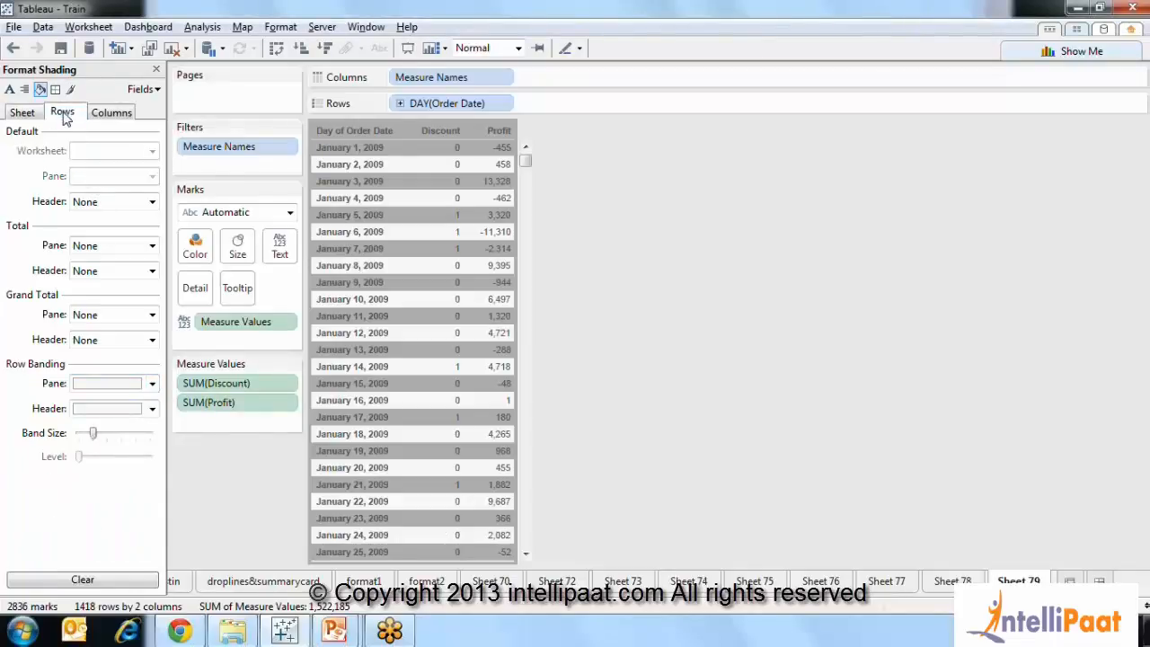
pyautogui.click(152, 383)
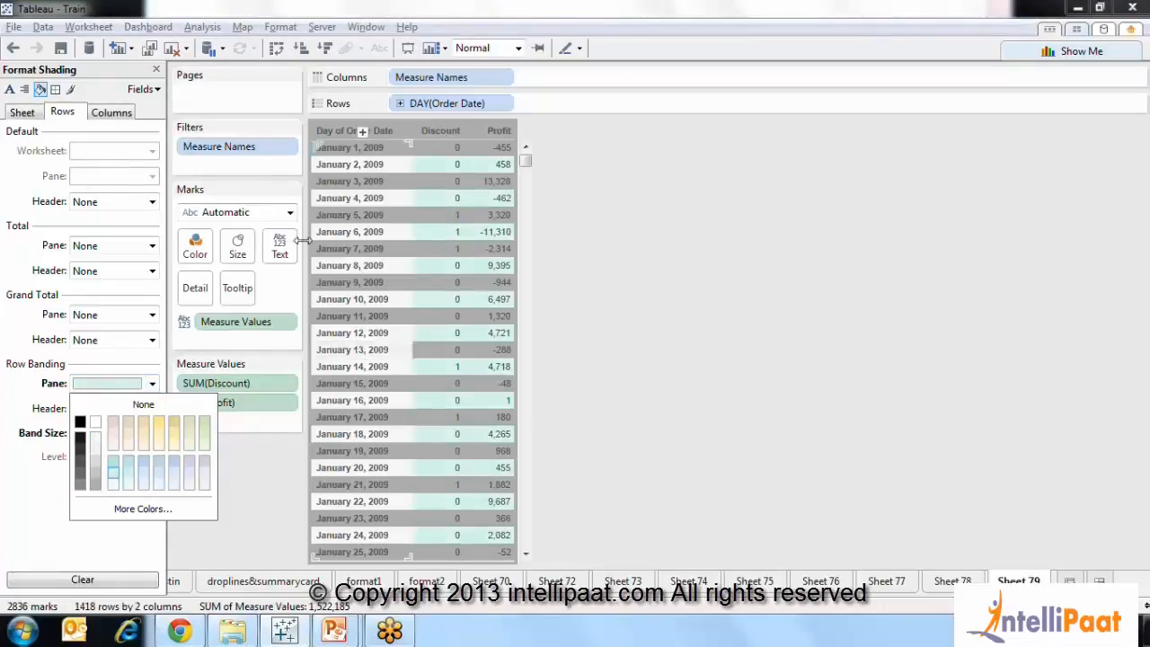
pyautogui.click(156, 71)
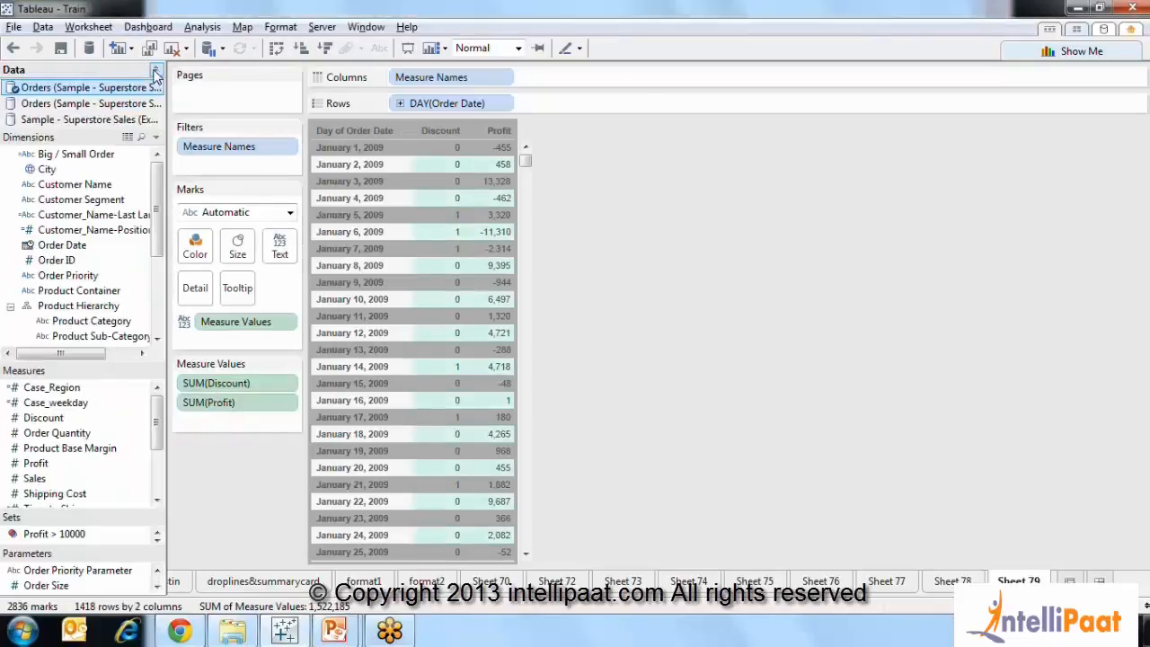
pyautogui.moveTo(445, 259)
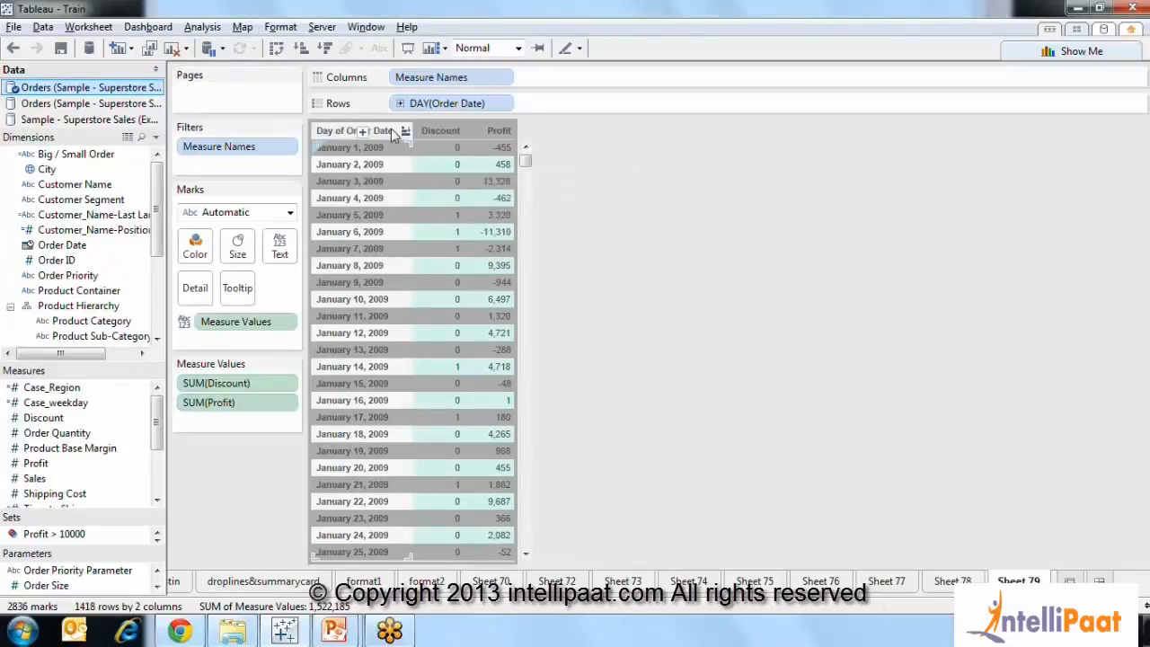
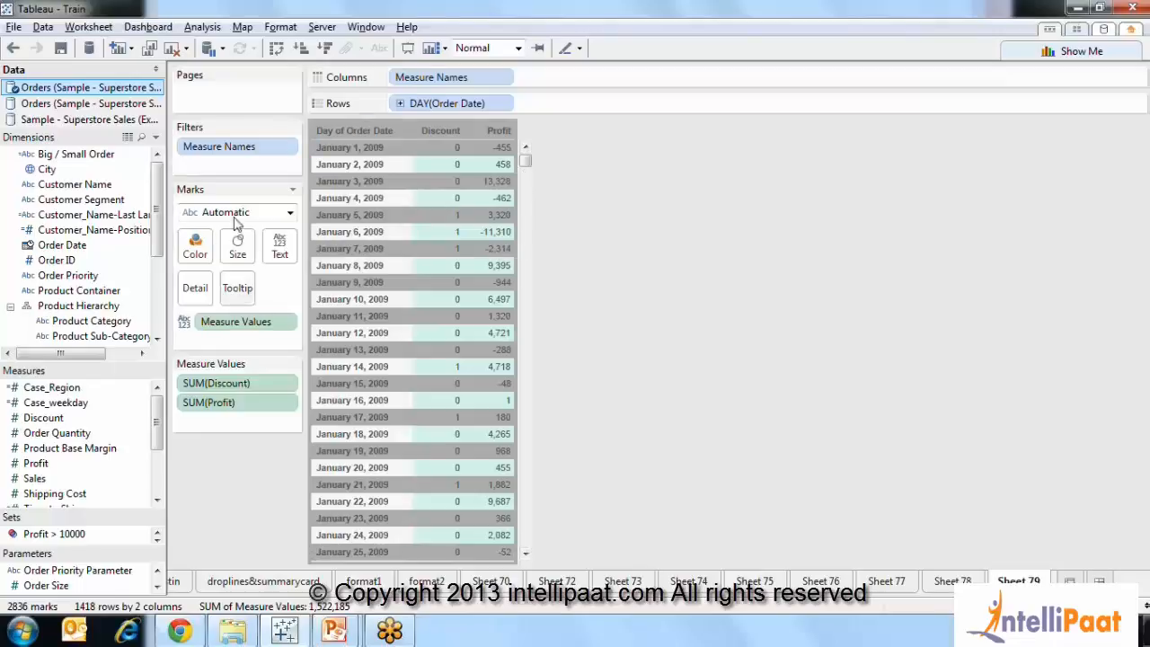
# Examine the pane and header formatting options for Measure Names from the Discount column header
pyautogui.rightClick(432, 128)
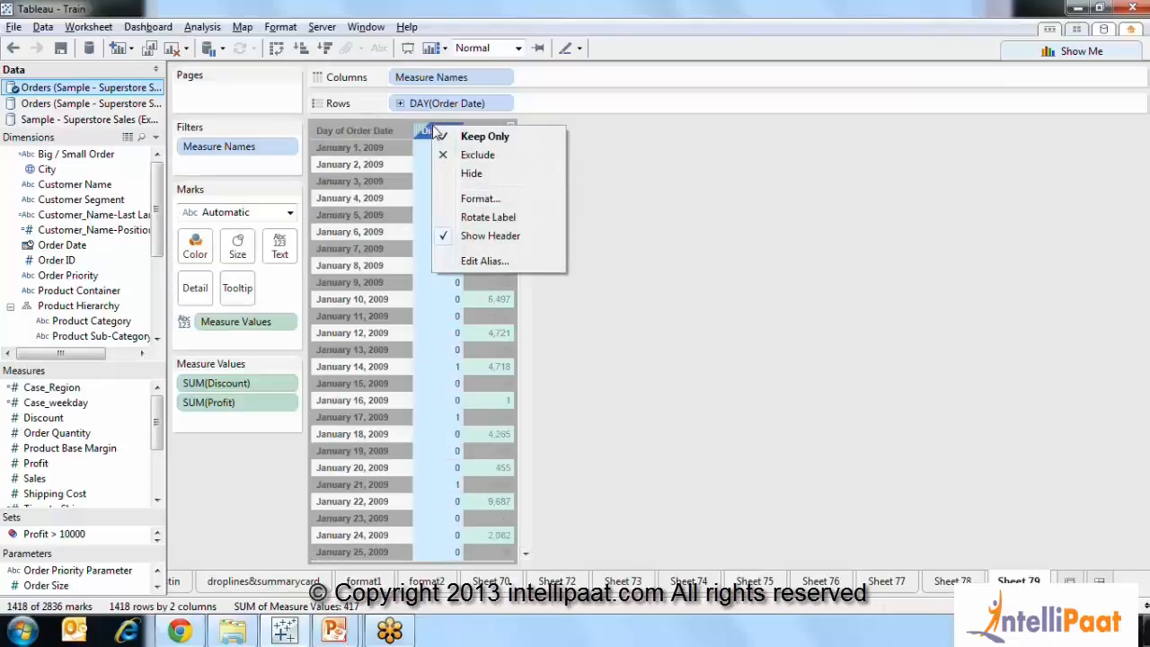
pyautogui.click(475, 198)
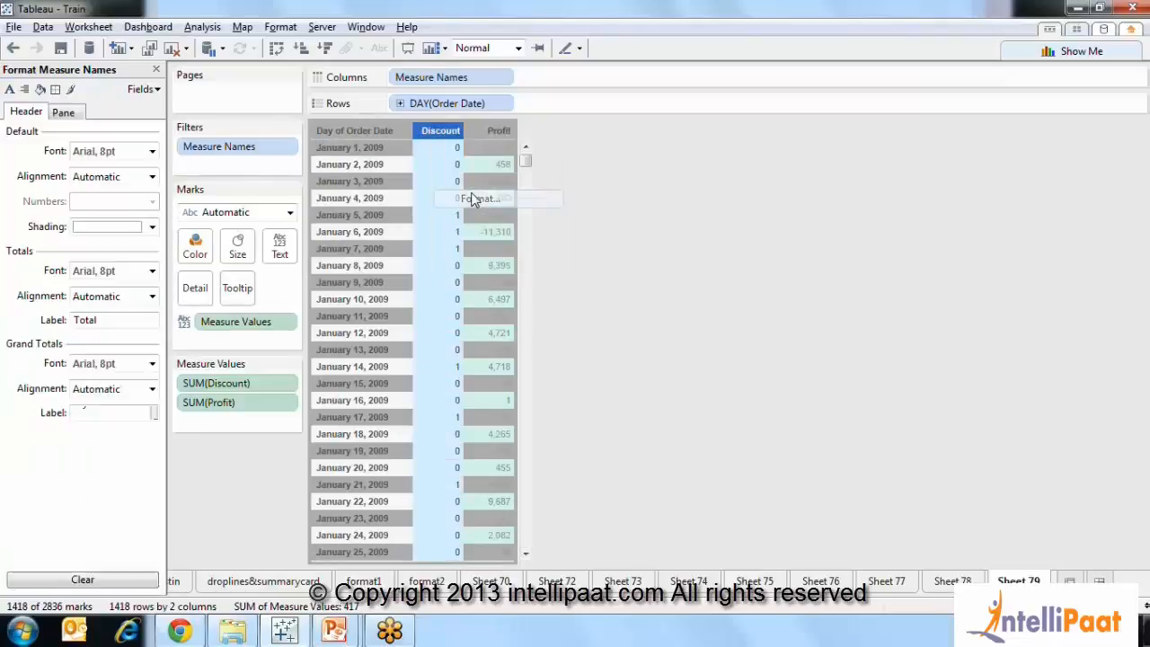
pyautogui.click(63, 114)
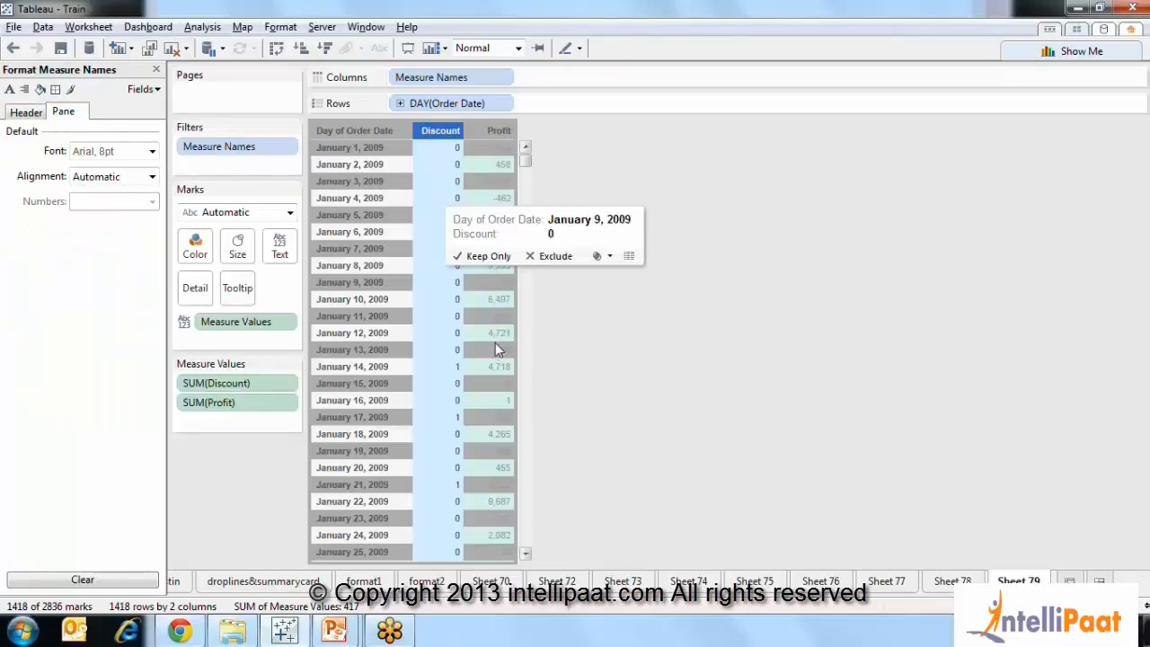
pyautogui.click(660, 358)
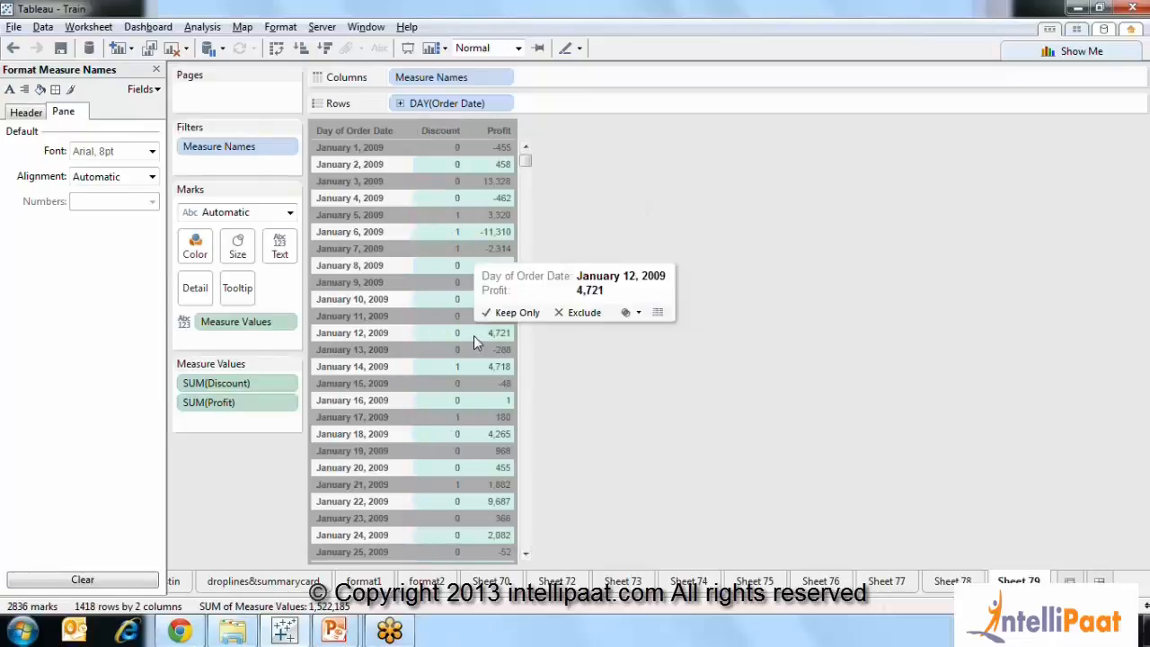
pyautogui.click(26, 115)
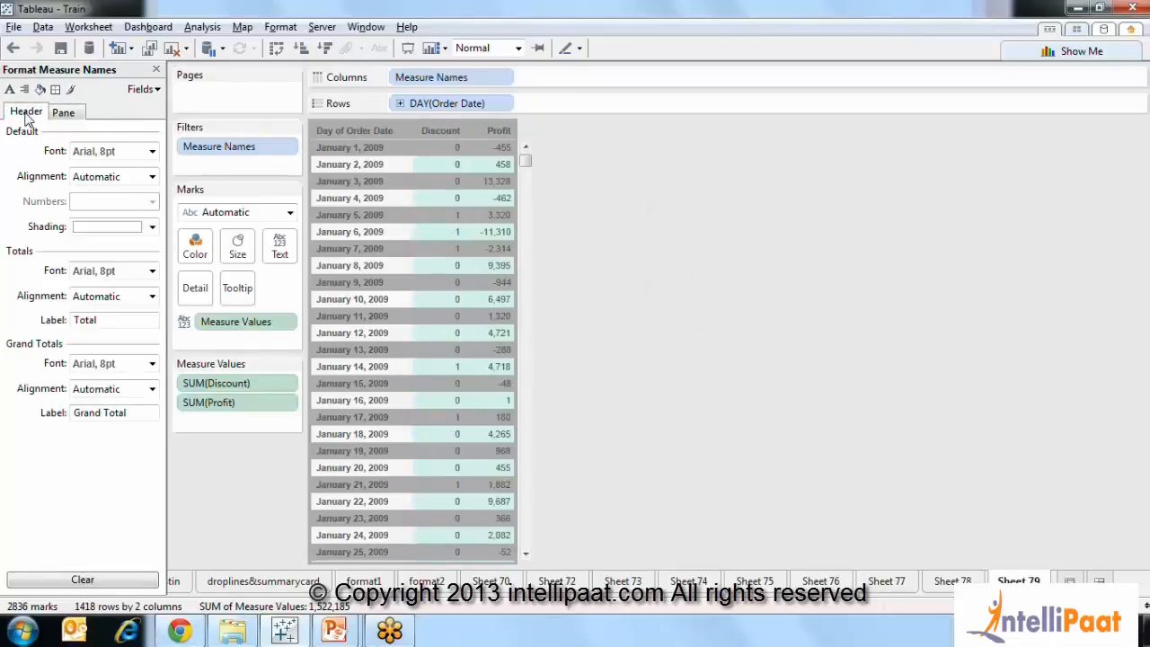
pyautogui.click(156, 69)
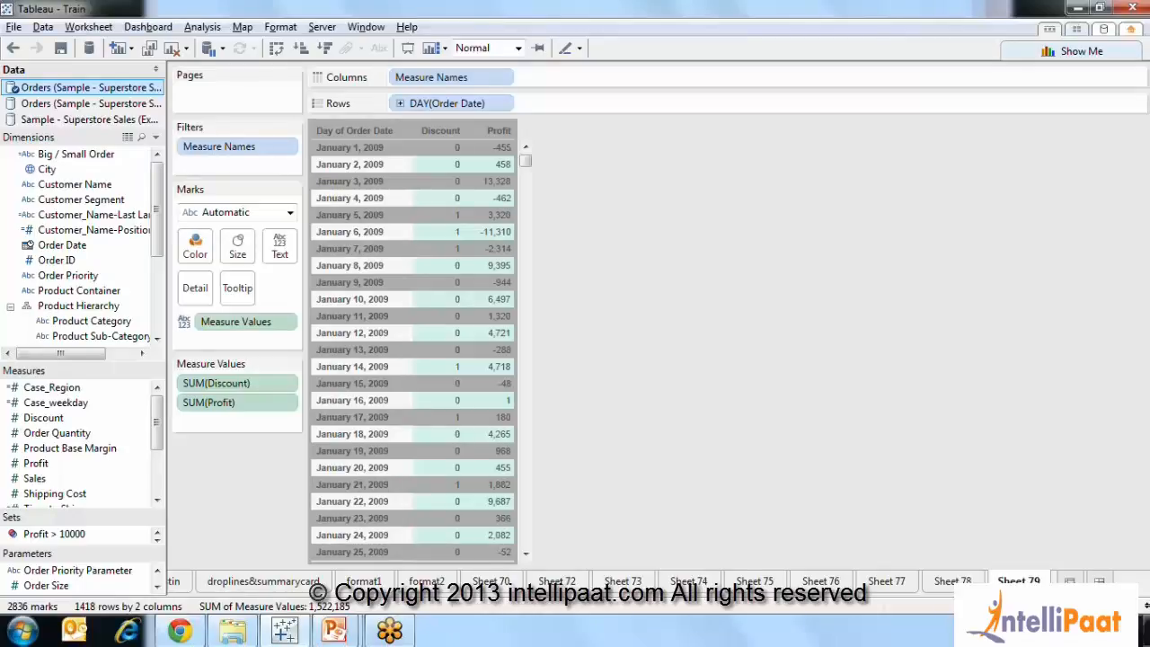
# Create a new worksheet, place Customer Name in the rows, and replace it with Customer Segment
pyautogui.hotkey('ctrl', 'm')
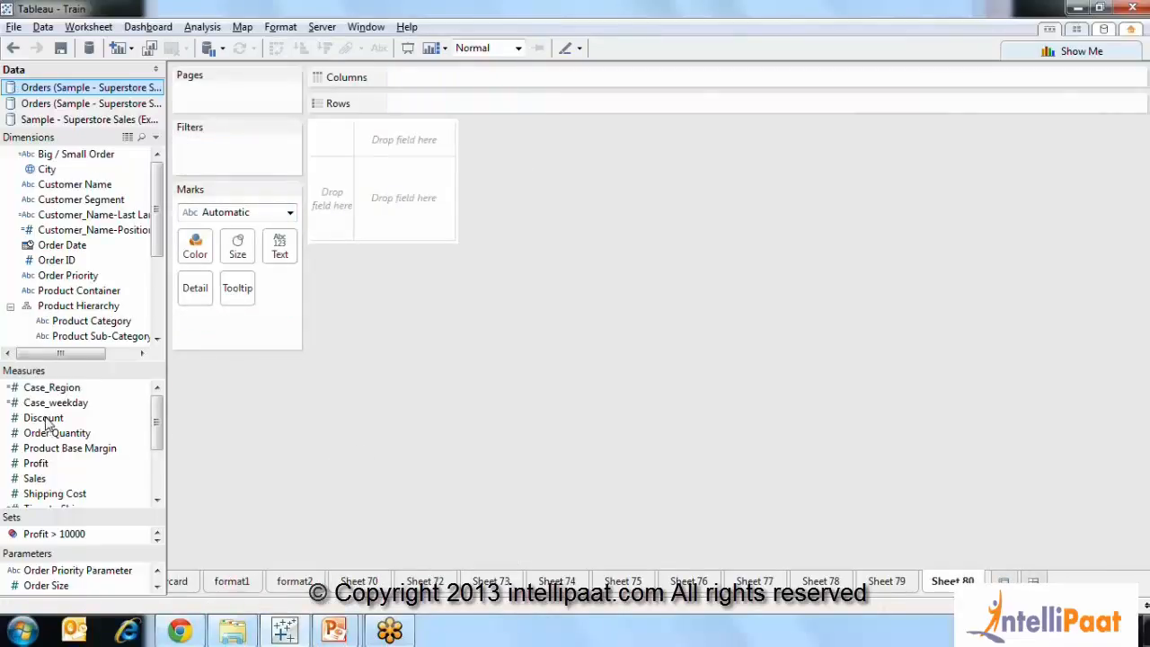
pyautogui.moveTo(76, 185); pyautogui.dragTo(417, 287)
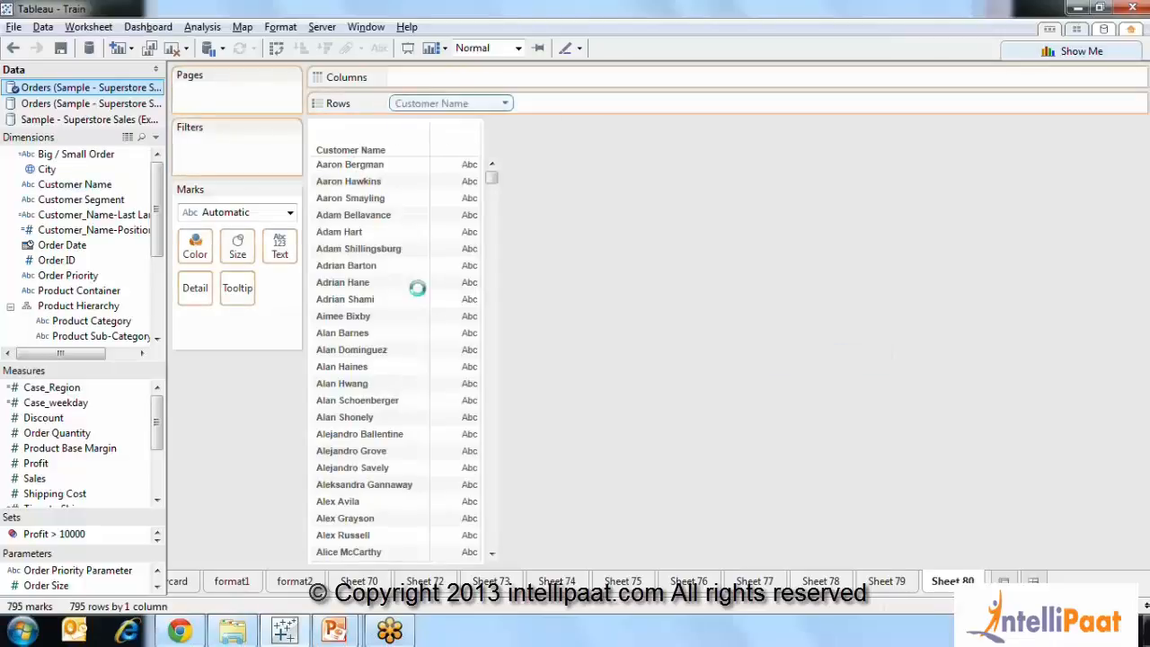
pyautogui.moveTo(77, 202); pyautogui.dragTo(448, 109)
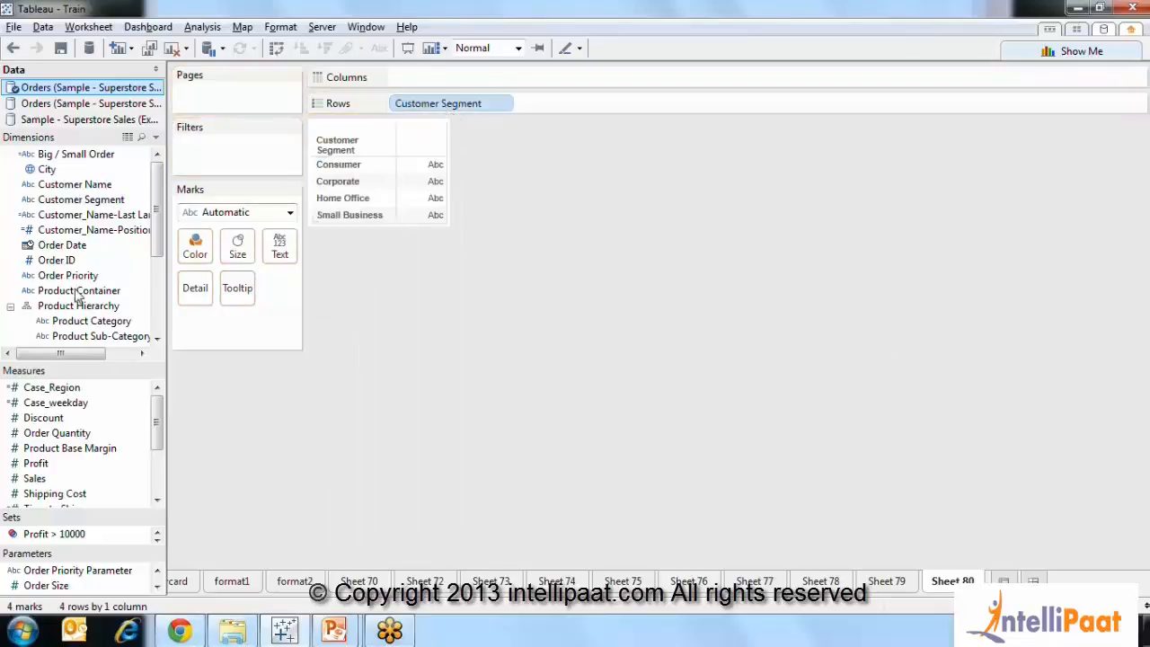
# Add Profit and Shipping Cost to the rows after Customer Segment, converting both to discrete fields
pyautogui.moveTo(39, 470); pyautogui.dragTo(594, 111)
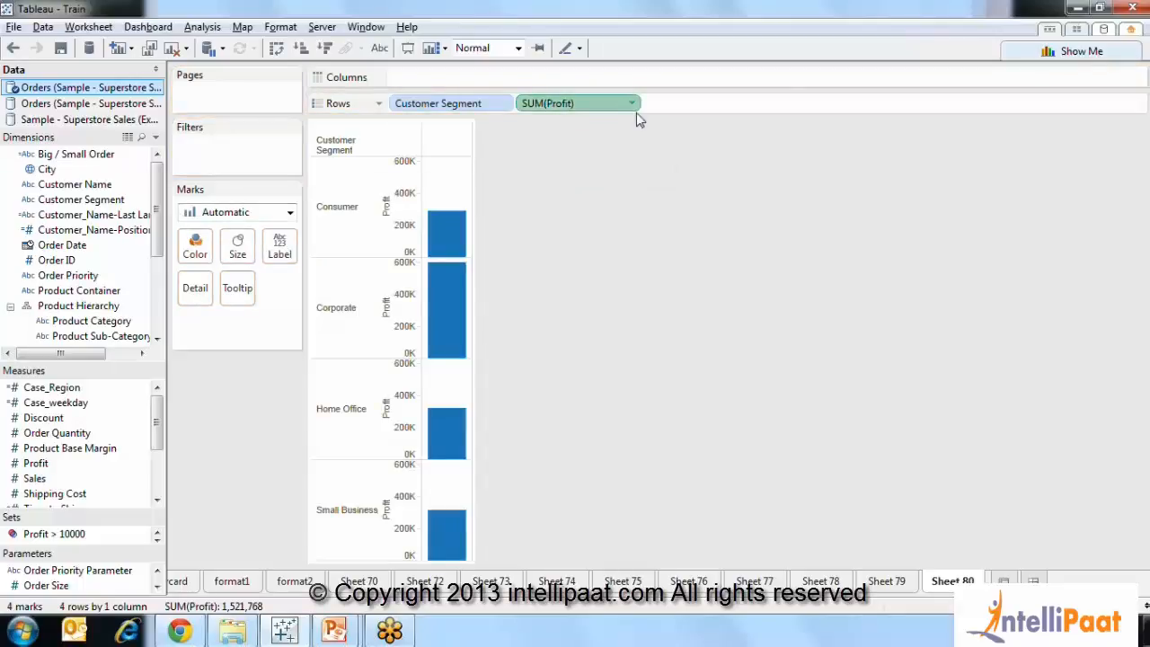
pyautogui.click(632, 105)
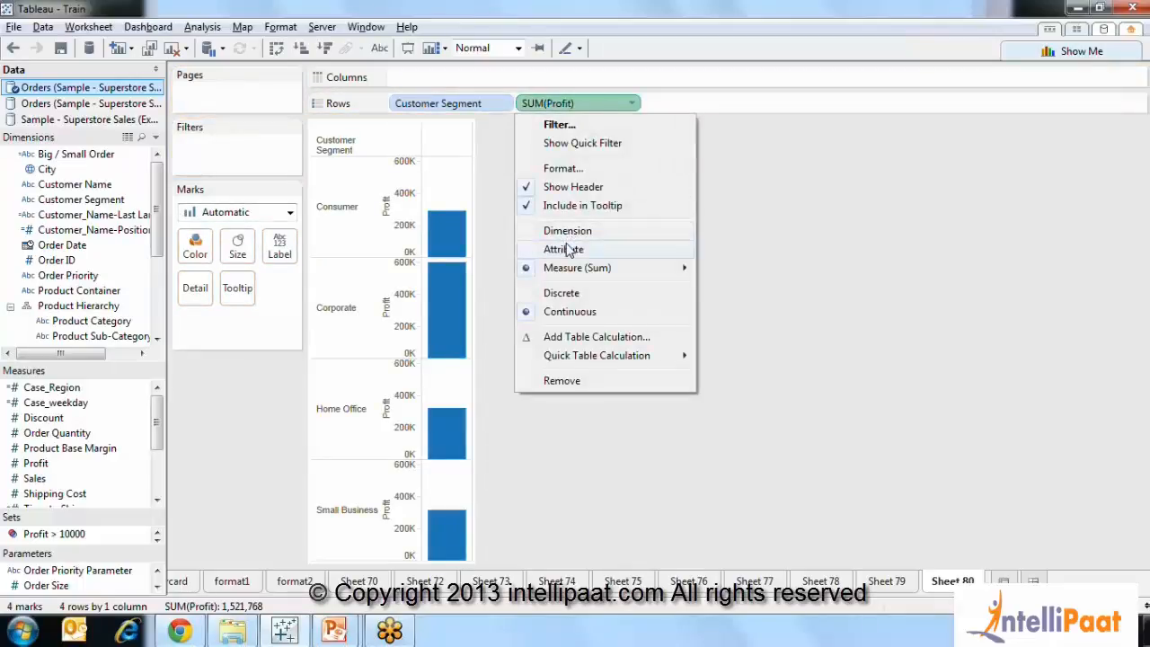
pyautogui.click(572, 299)
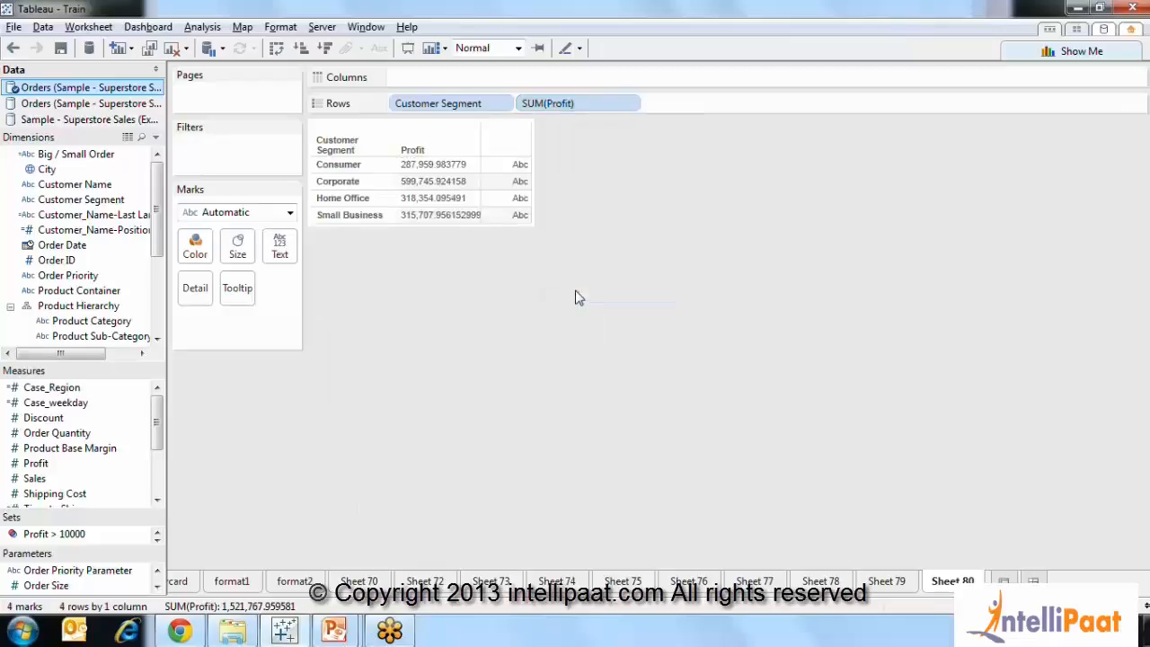
pyautogui.moveTo(43, 494); pyautogui.dragTo(746, 107)
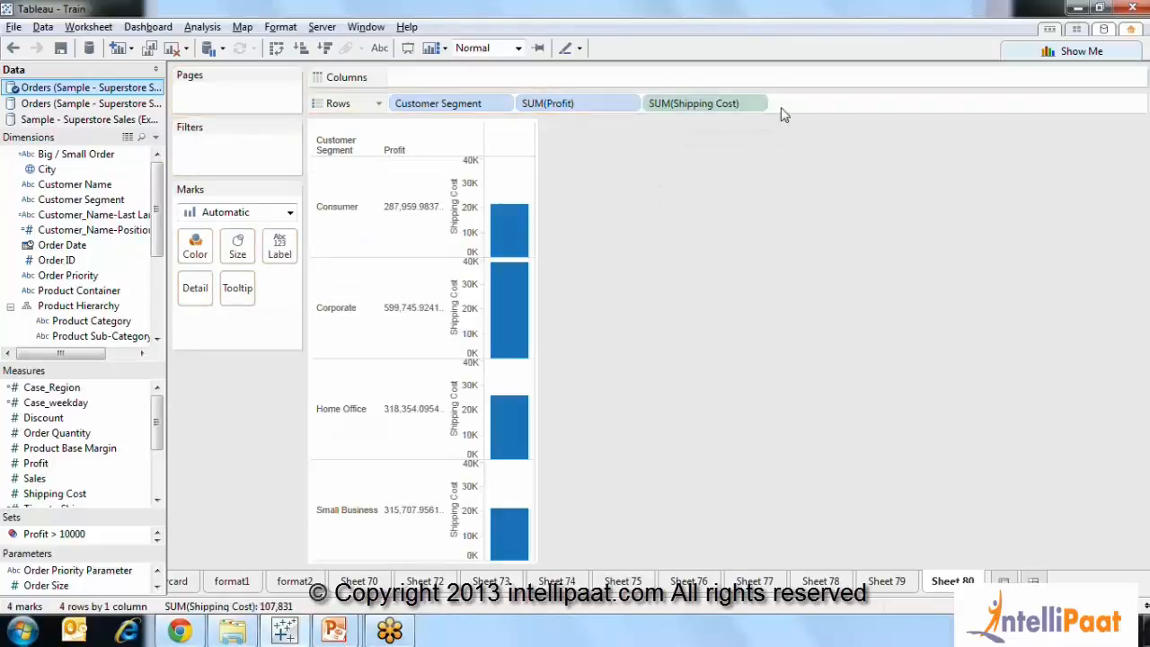
pyautogui.click(760, 103)
pyautogui.click(718, 289)
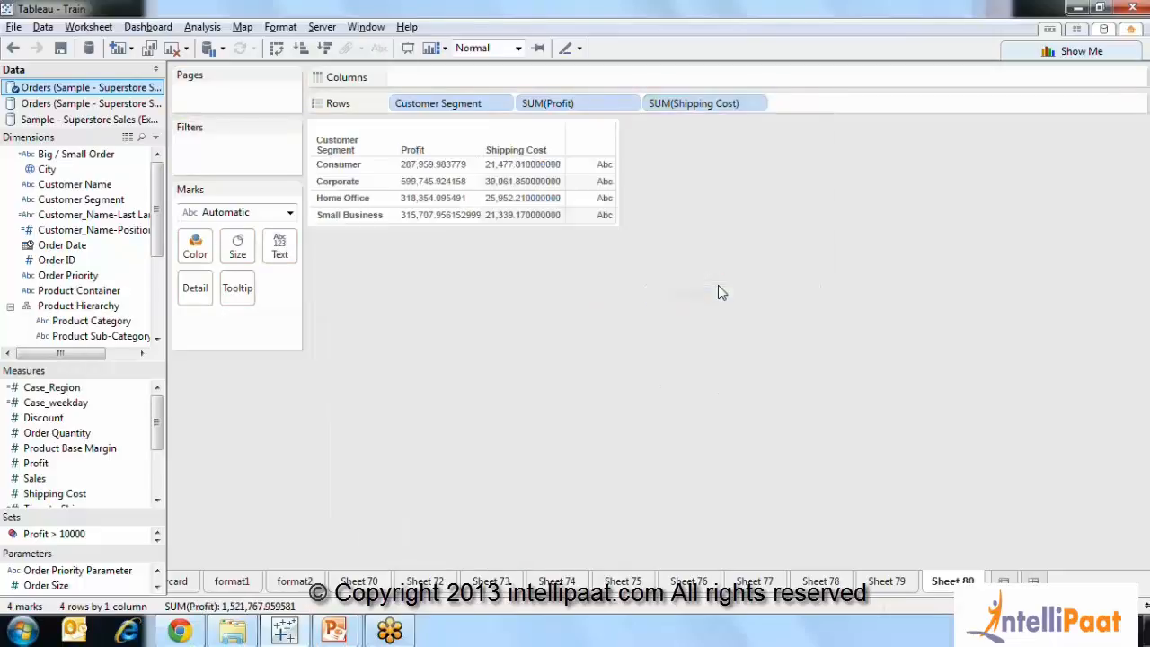
# Show column grand totals for the Customer Segment table
pyautogui.click(200, 27)
pyautogui.moveTo(275, 172)
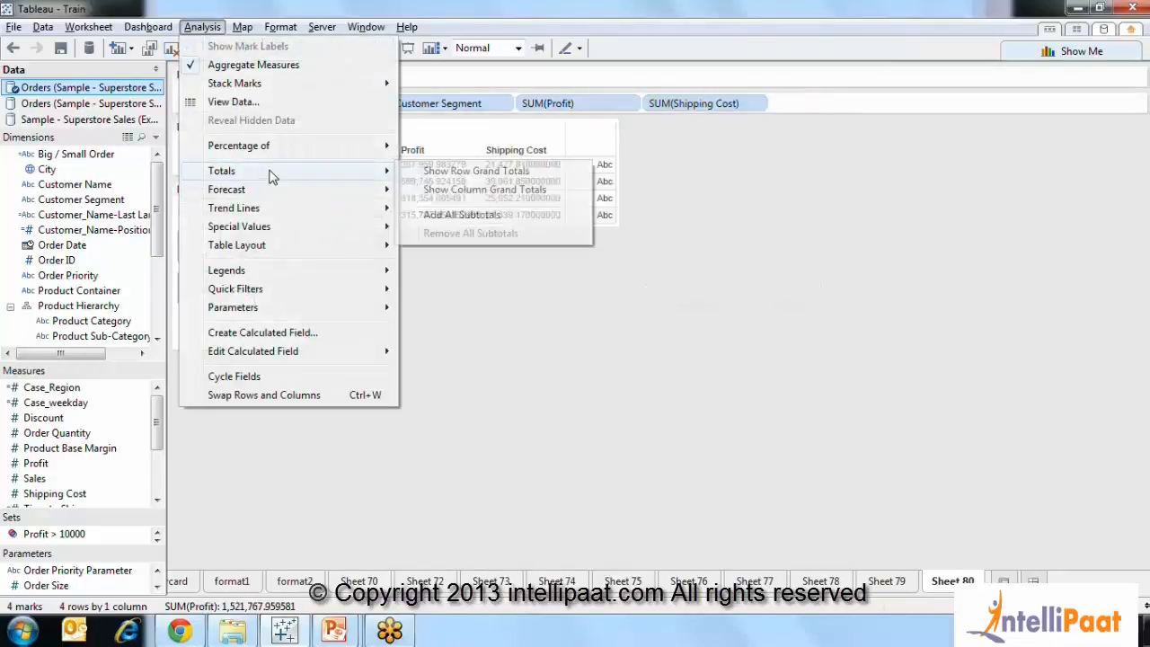
pyautogui.click(492, 191)
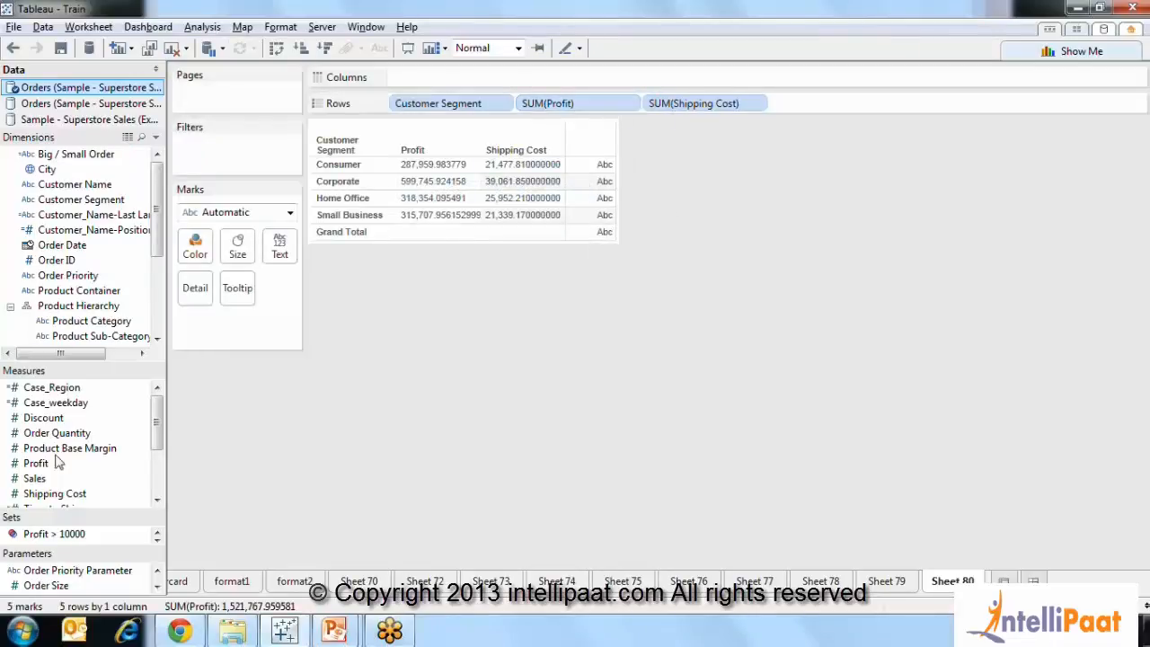
# Plot Profit as bars along the columns, and remove the discrete Profit and Shipping Cost fields from the rows
pyautogui.moveTo(38, 463); pyautogui.dragTo(435, 80)
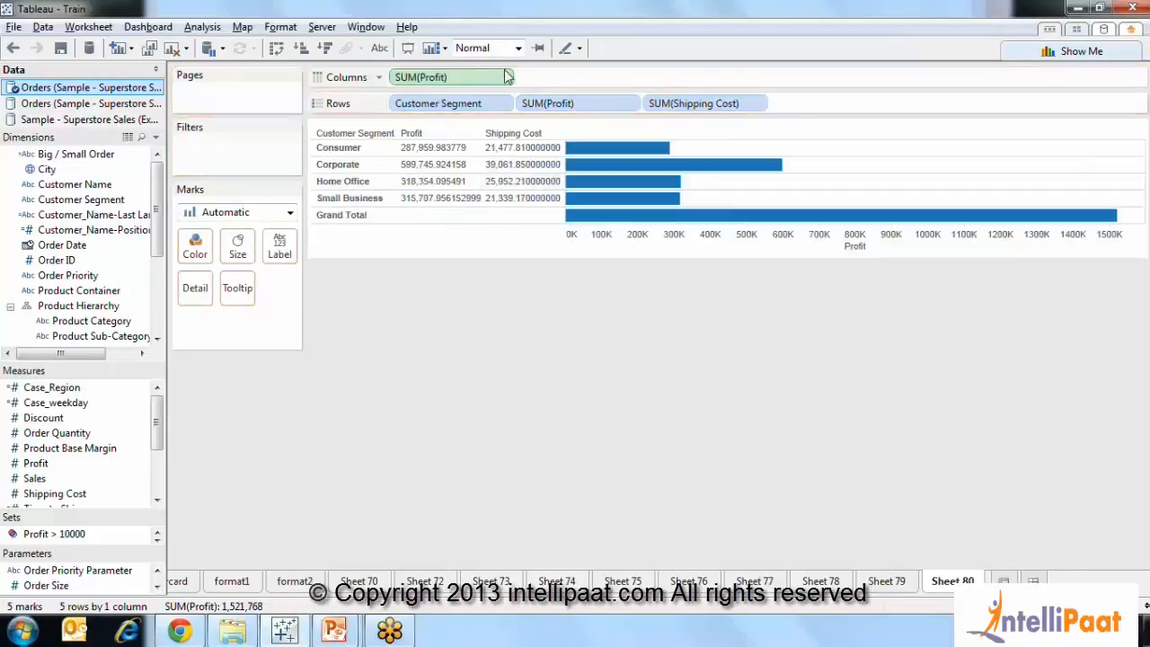
pyautogui.moveTo(544, 101); pyautogui.dragTo(575, 103)
pyautogui.moveTo(693, 104); pyautogui.dragTo(488, 395)
pyautogui.moveTo(547, 103); pyautogui.dragTo(423, 420)
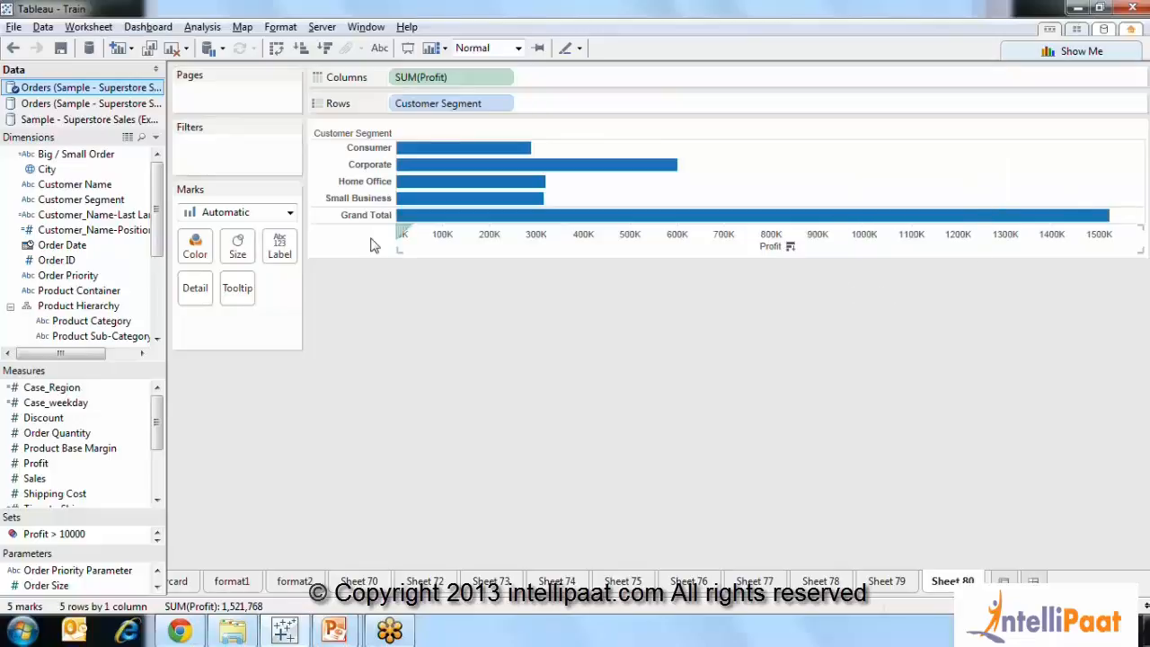
# View the mark label options, and slightly reduce the size of the profit bars
pyautogui.click(279, 250)
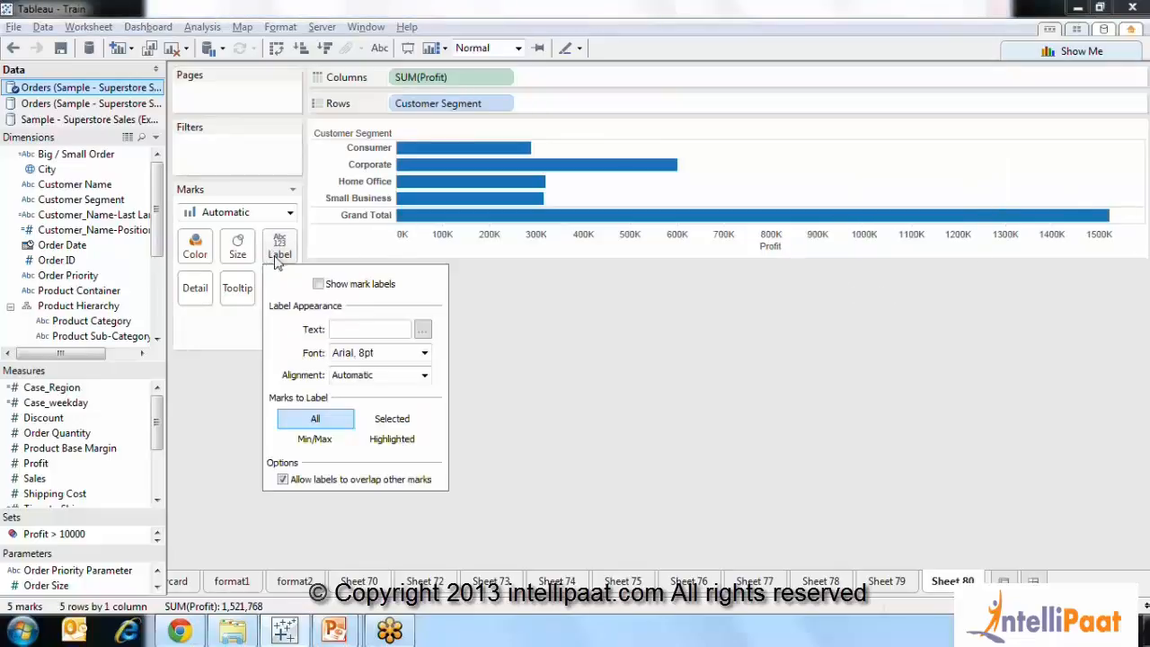
pyautogui.click(514, 379)
pyautogui.click(236, 250)
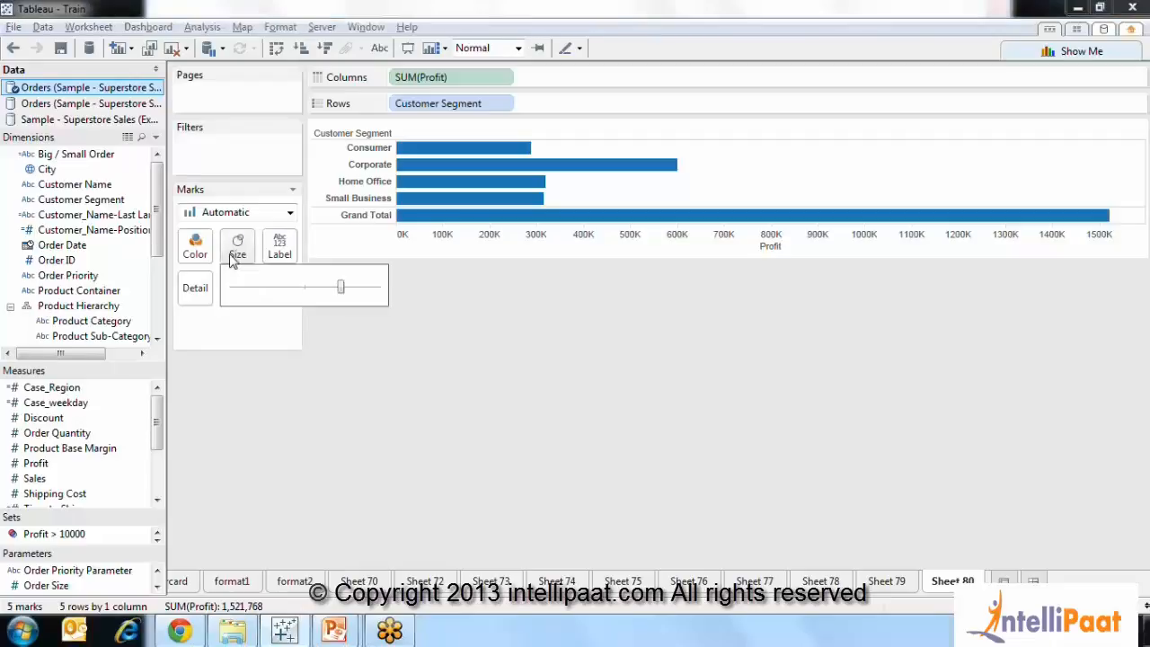
pyautogui.moveTo(342, 286); pyautogui.dragTo(338, 287)
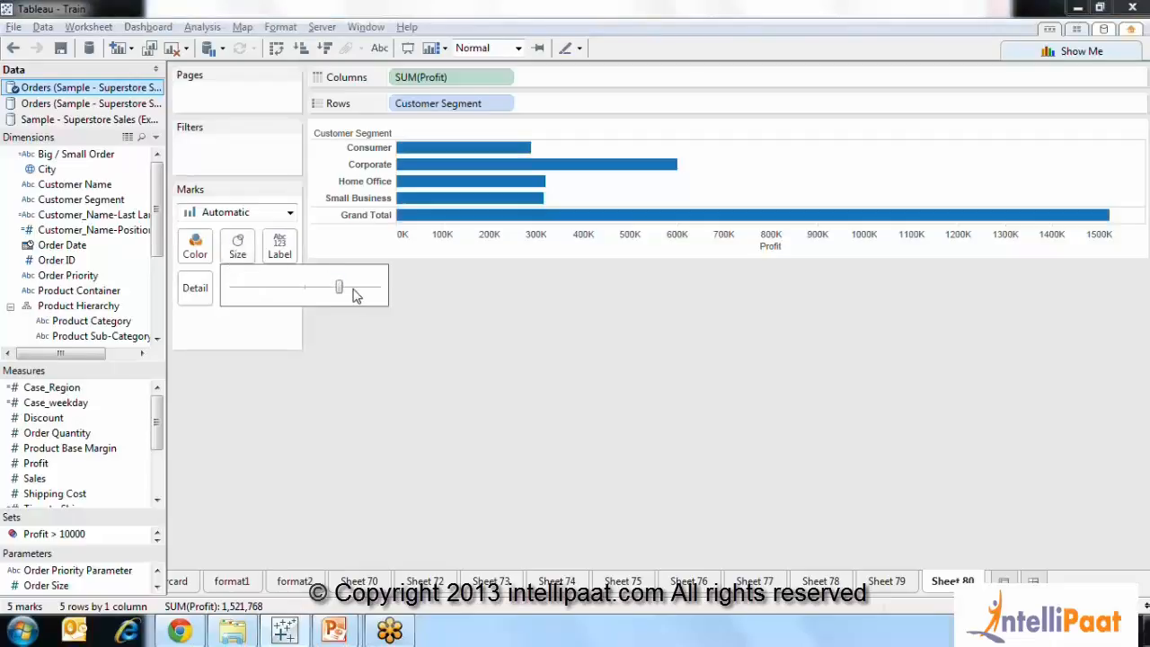
pyautogui.click(446, 395)
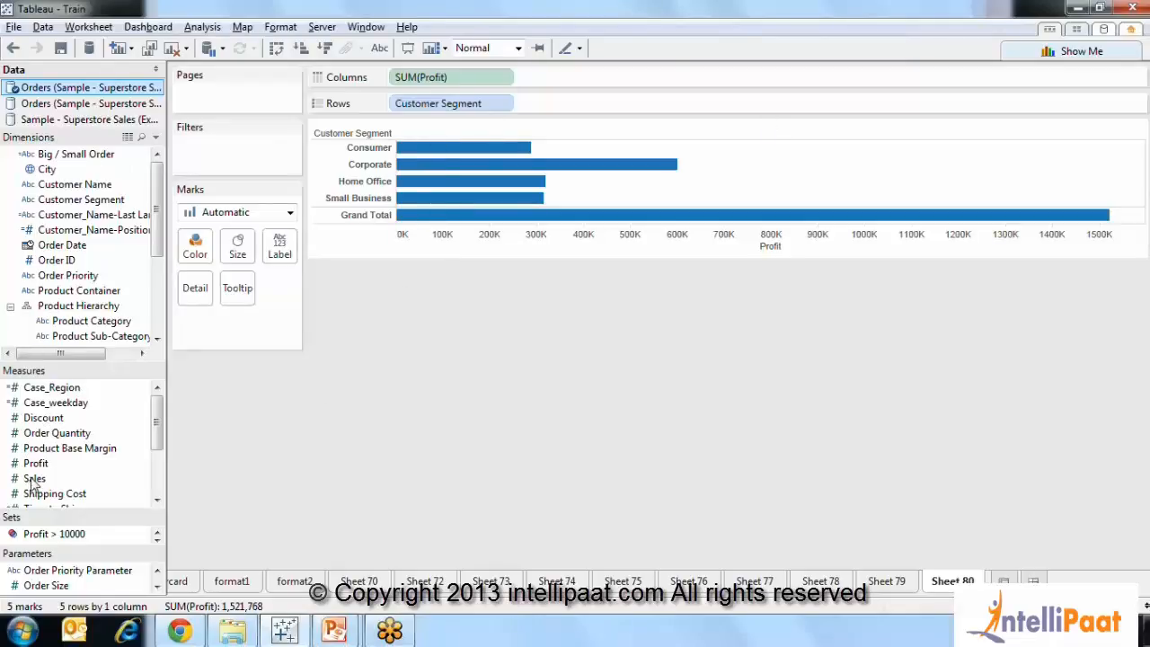
# Size the profit bars by Sales and increase the overall mark size to nearly the maximum
pyautogui.moveTo(33, 484); pyautogui.dragTo(254, 255)
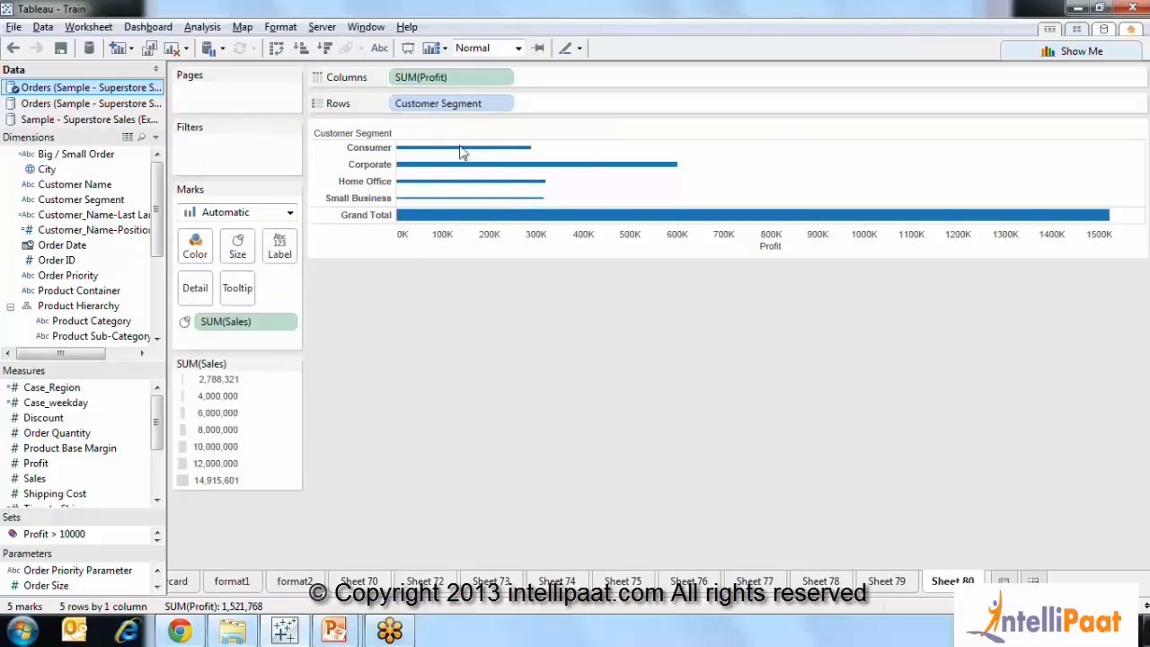
pyautogui.click(254, 245)
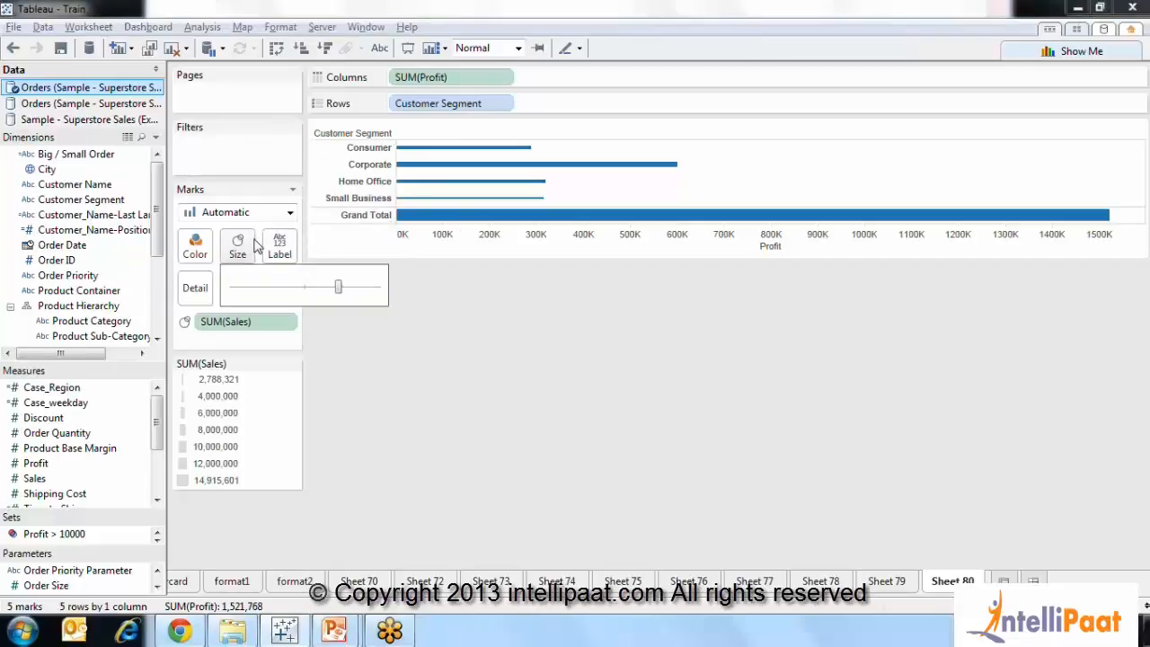
pyautogui.moveTo(338, 287); pyautogui.dragTo(377, 289)
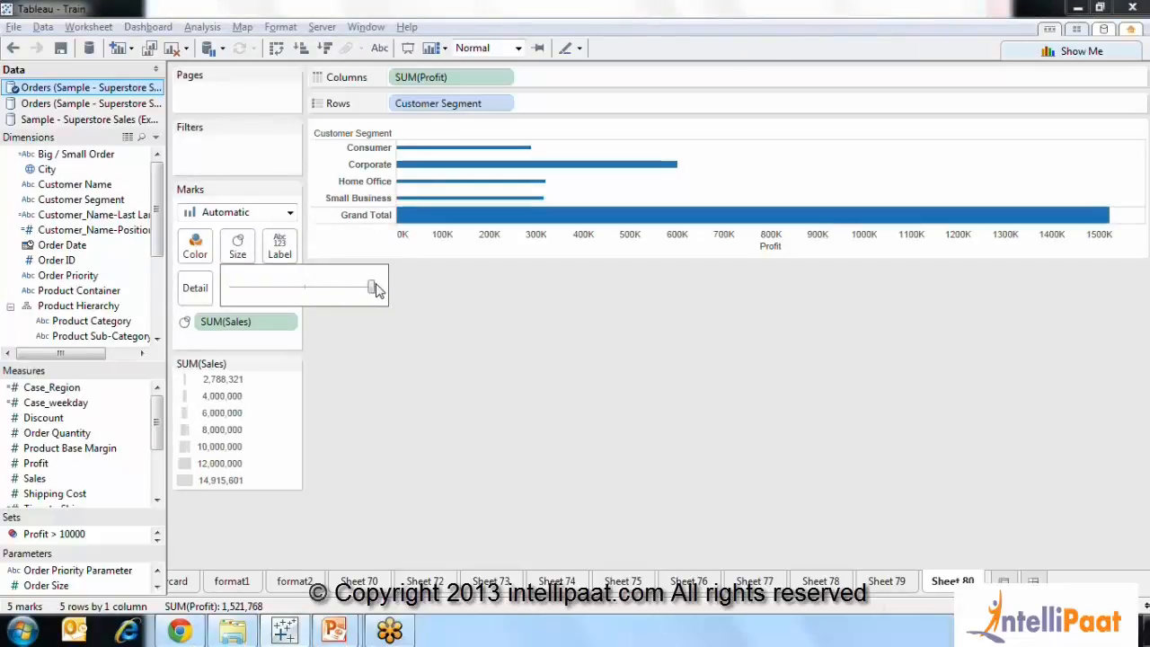
pyautogui.click(539, 326)
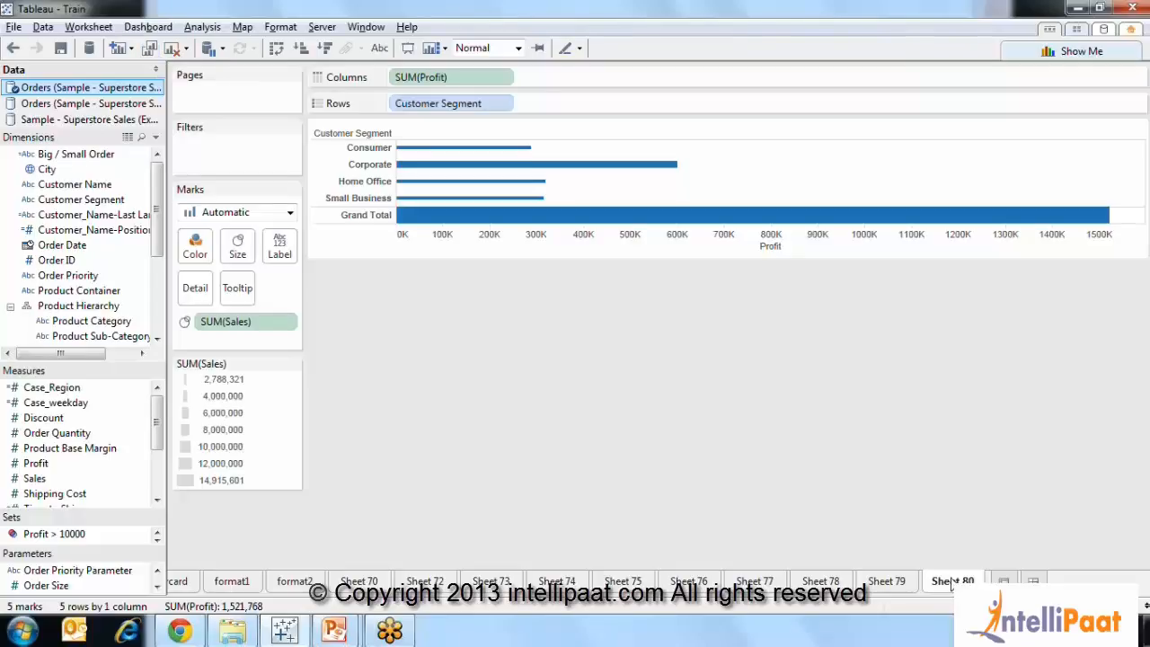
# Open the formatting of the Customer Segment headers and set their default font color to dark red
pyautogui.rightClick(350, 162)
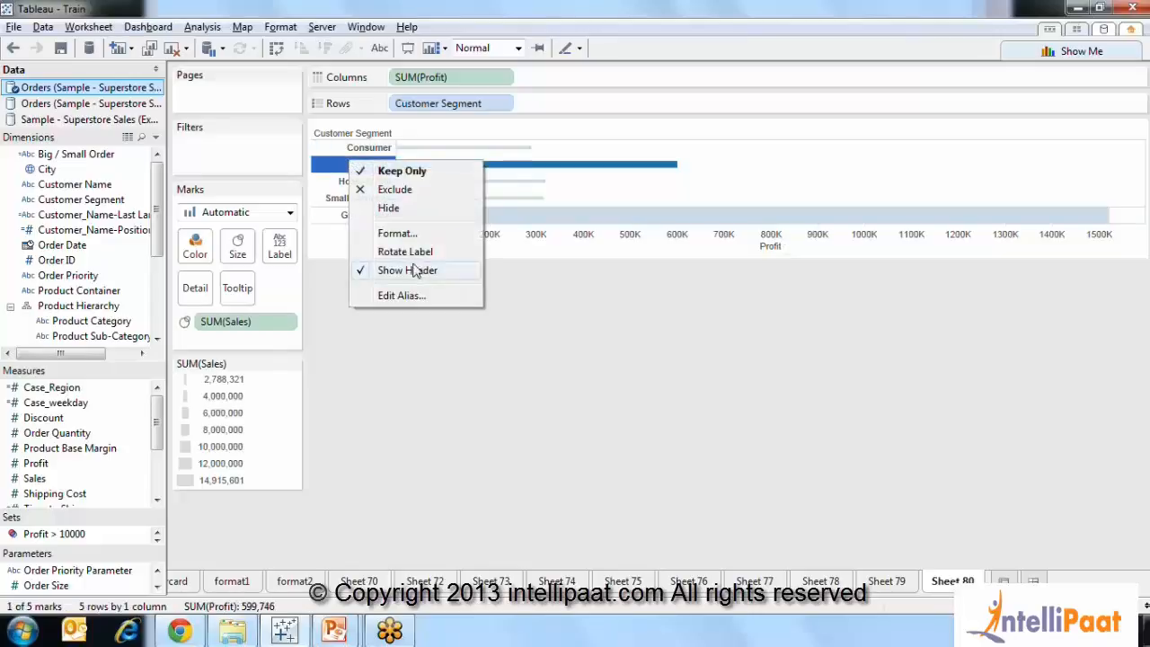
pyautogui.click(408, 235)
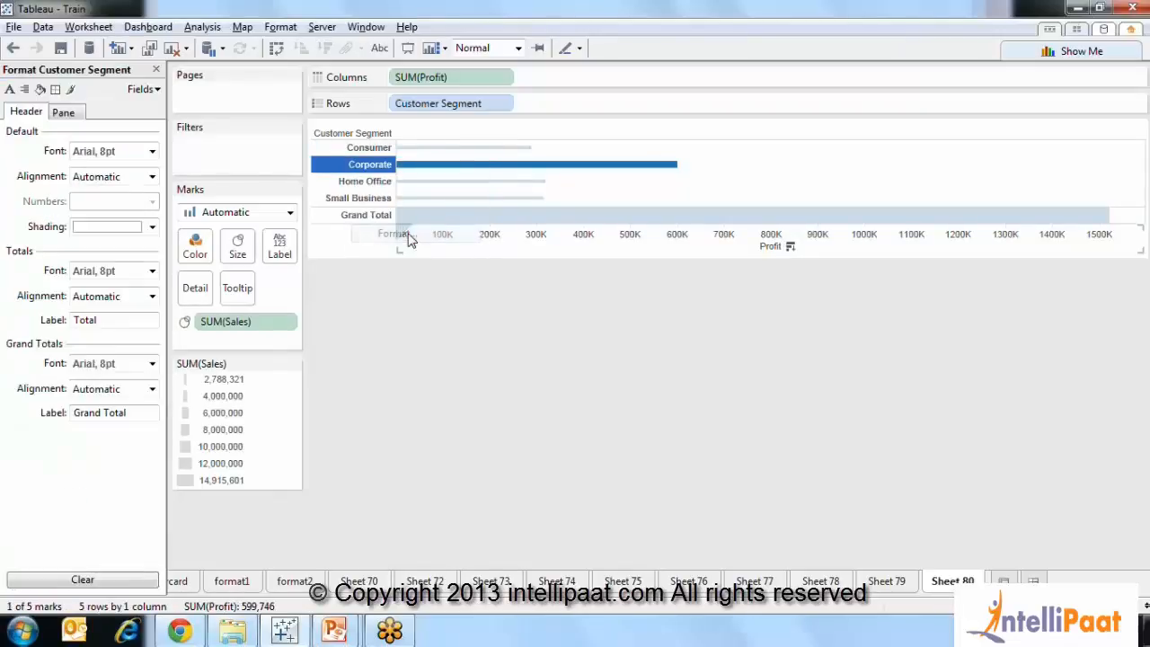
pyautogui.click(152, 151)
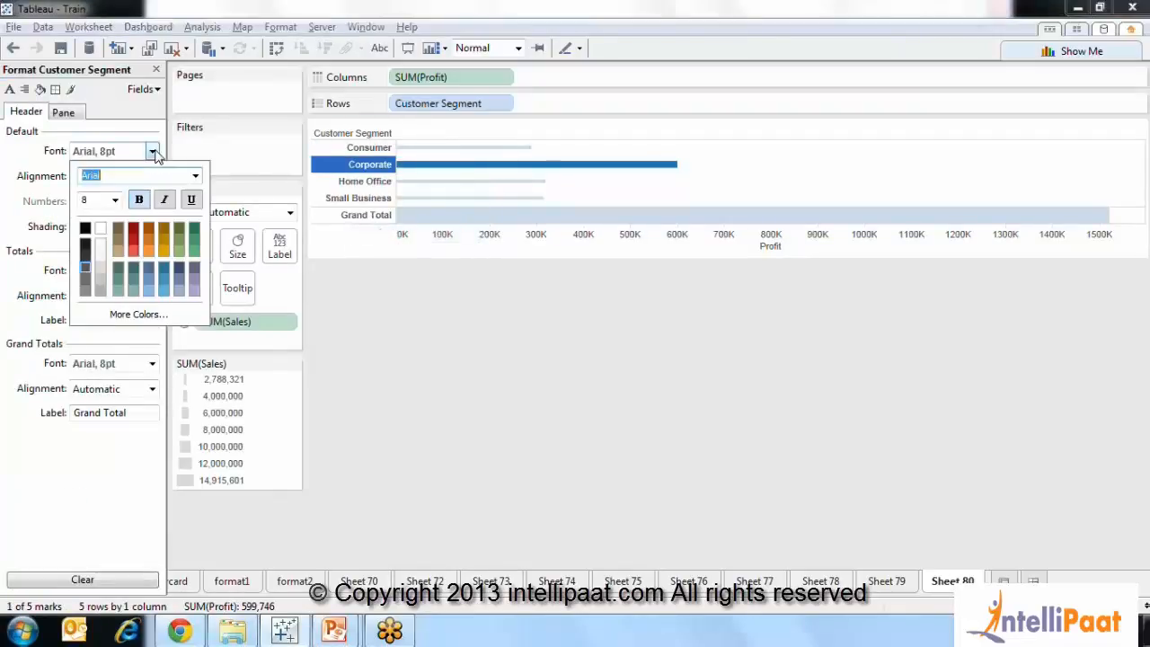
pyautogui.click(130, 227)
# Try a vertical text direction for the Customer Segment headers, and set the direction to horizontal instead
pyautogui.click(129, 180)
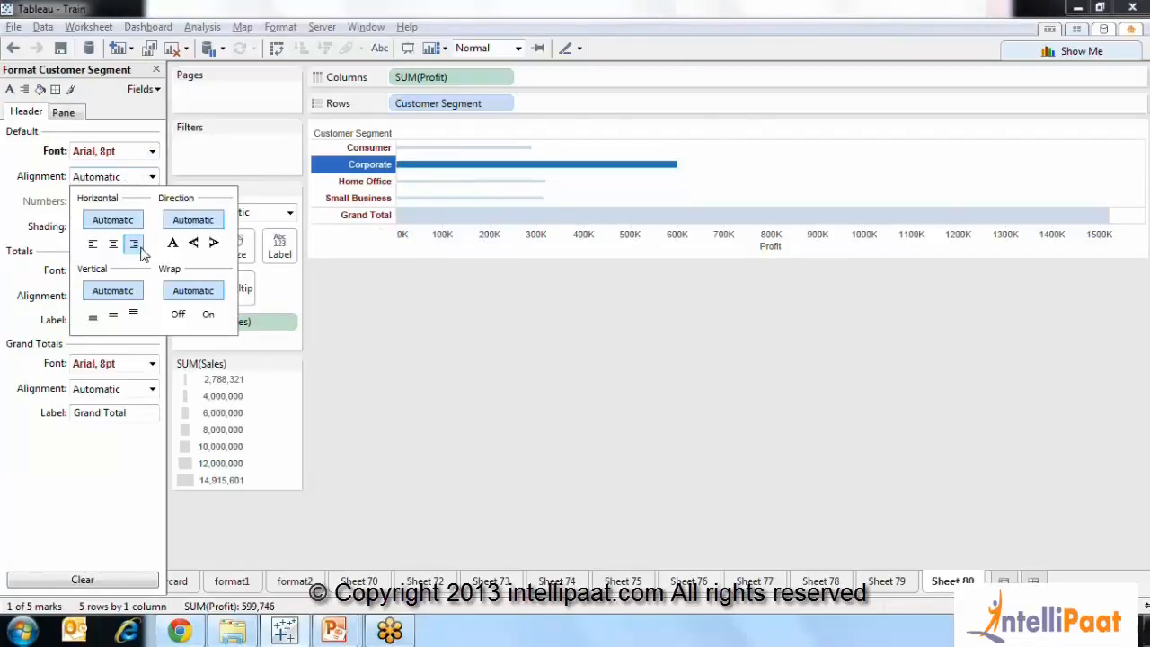
pyautogui.click(193, 244)
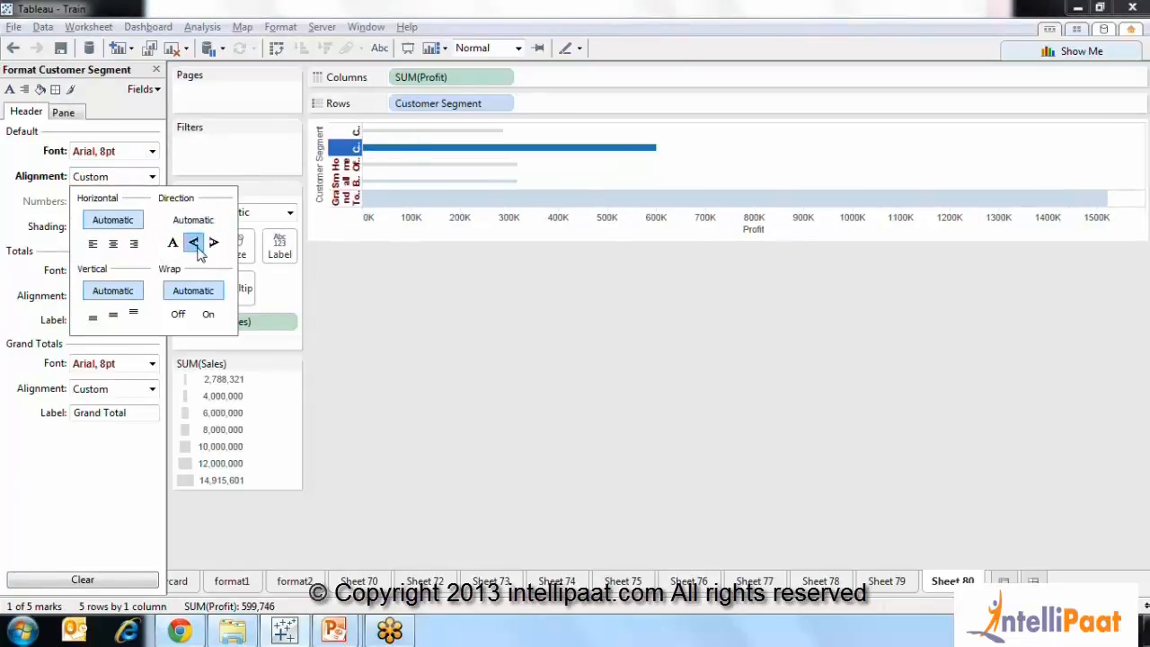
pyautogui.click(174, 244)
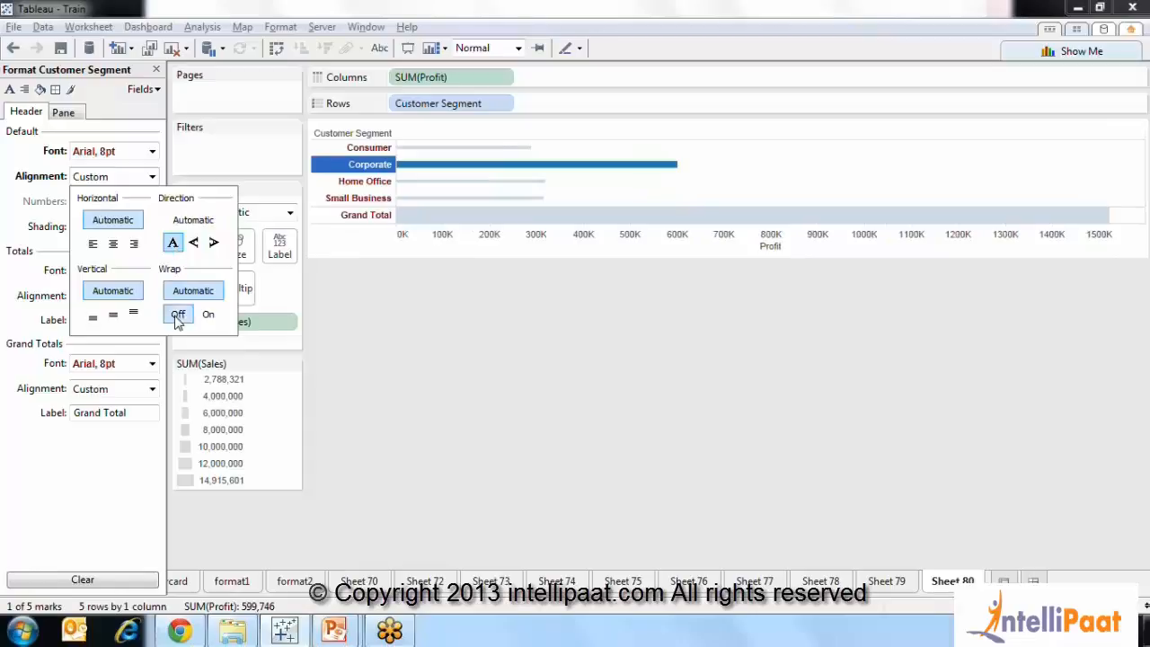
pyautogui.click(18, 181)
# Set the Customer Segment header font size to 11 pt
pyautogui.click(117, 151)
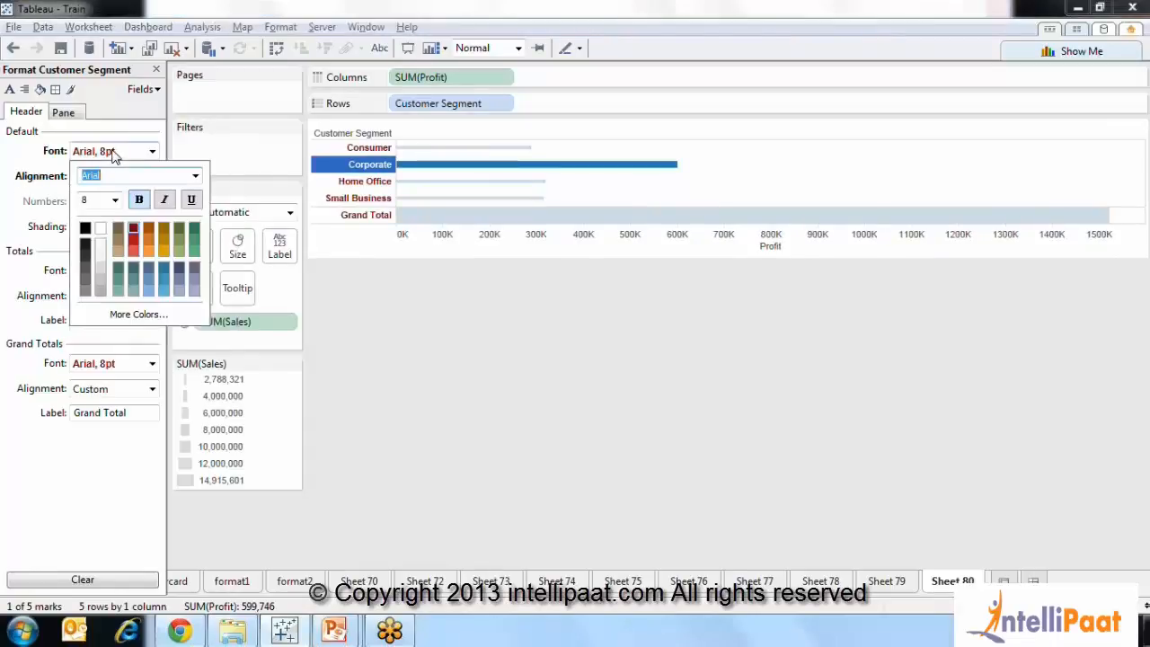
pyautogui.click(115, 200)
pyautogui.click(90, 239)
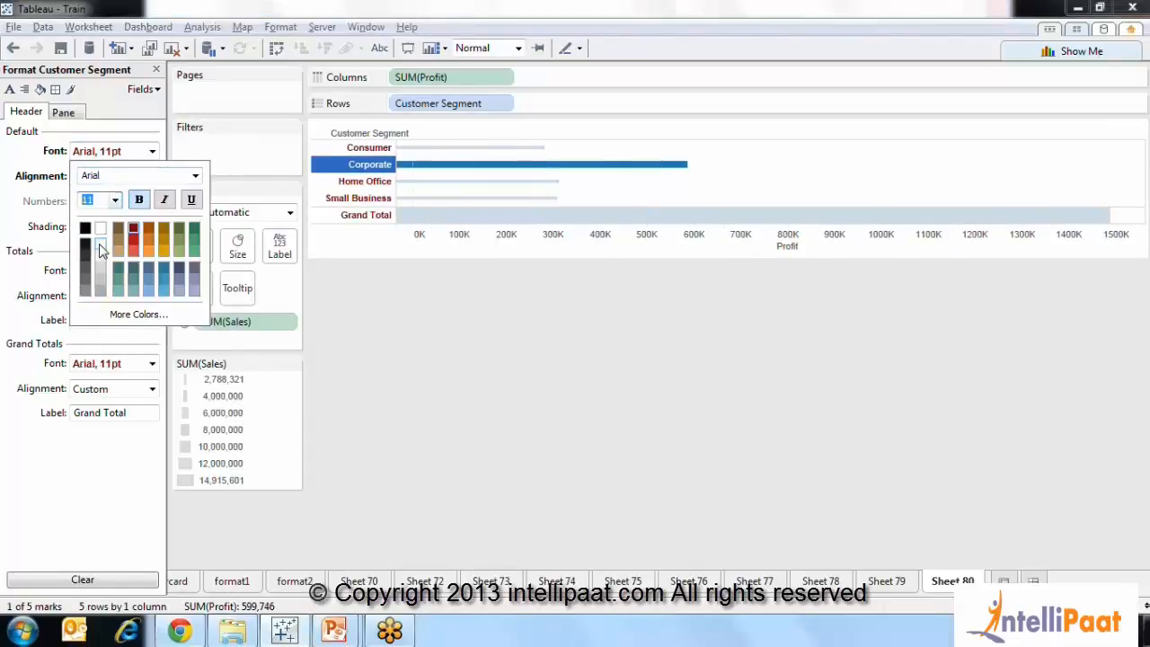
pyautogui.click(627, 405)
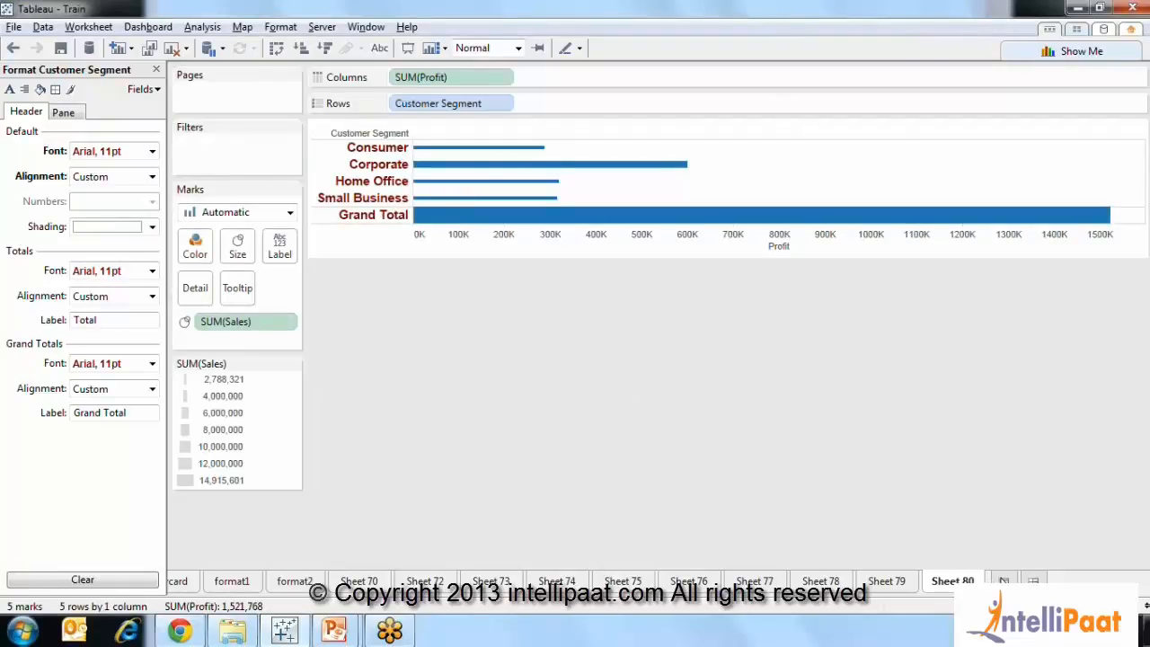
# Create a new worksheet that plots Profit along the columns as bars for each Order Priority in the rows
pyautogui.click(1004, 581)
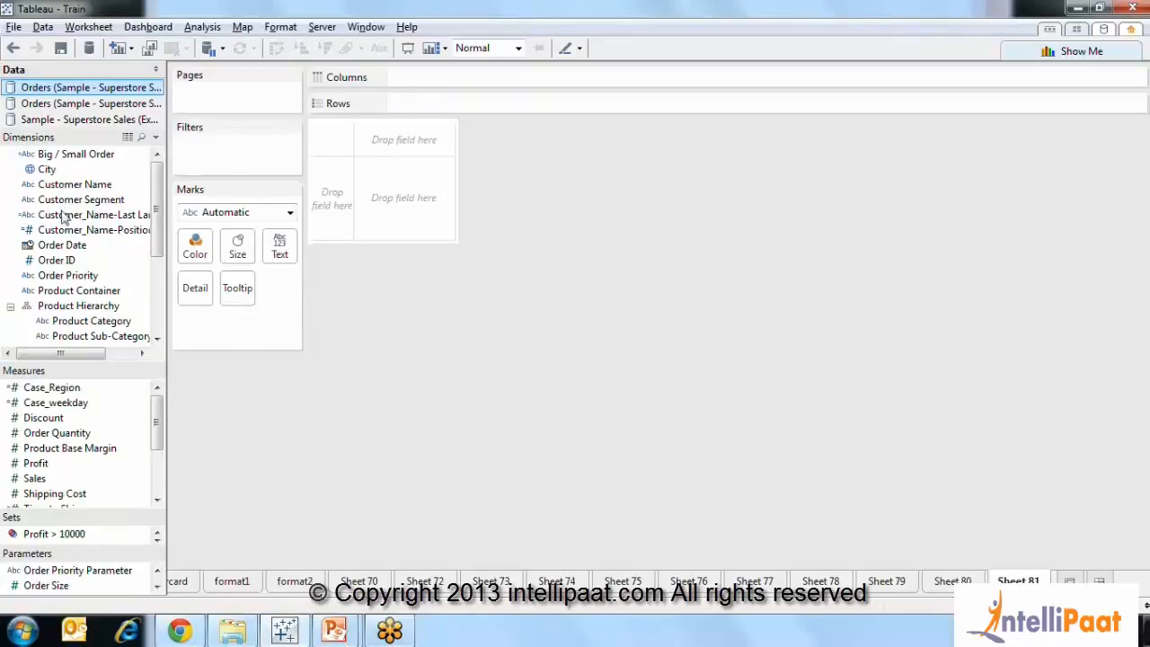
pyautogui.moveTo(67, 275); pyautogui.dragTo(483, 107)
pyautogui.moveTo(39, 469); pyautogui.dragTo(450, 79)
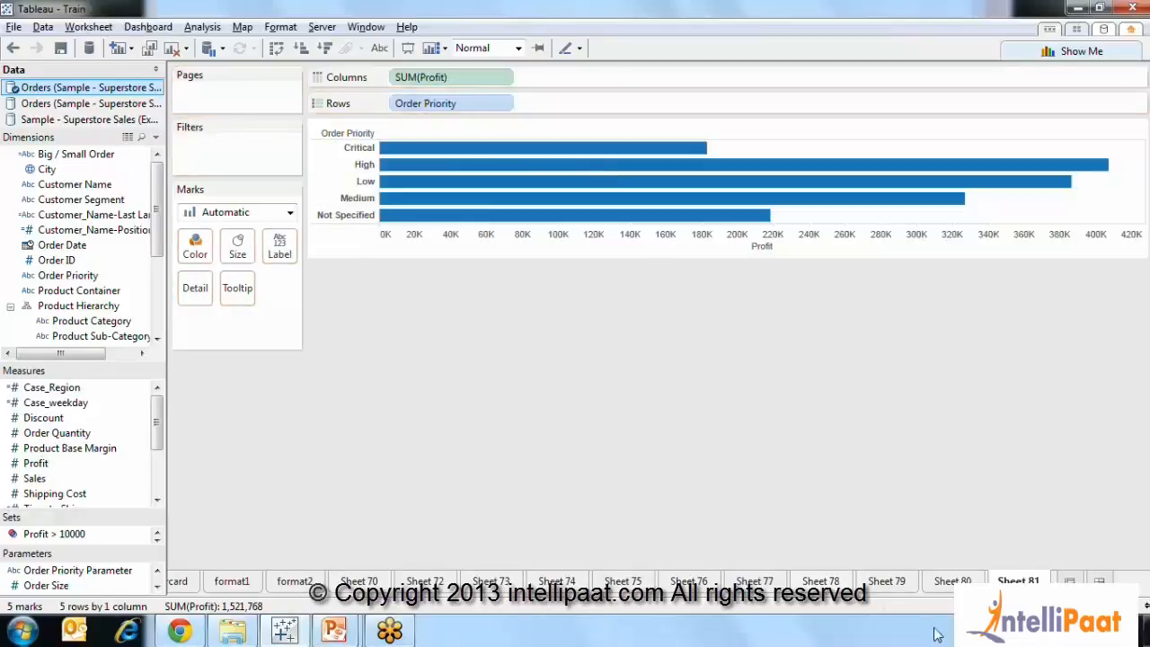
# Try to copy the formatting of Sheet 80 and paste it onto Sheet 81
pyautogui.click(960, 582)
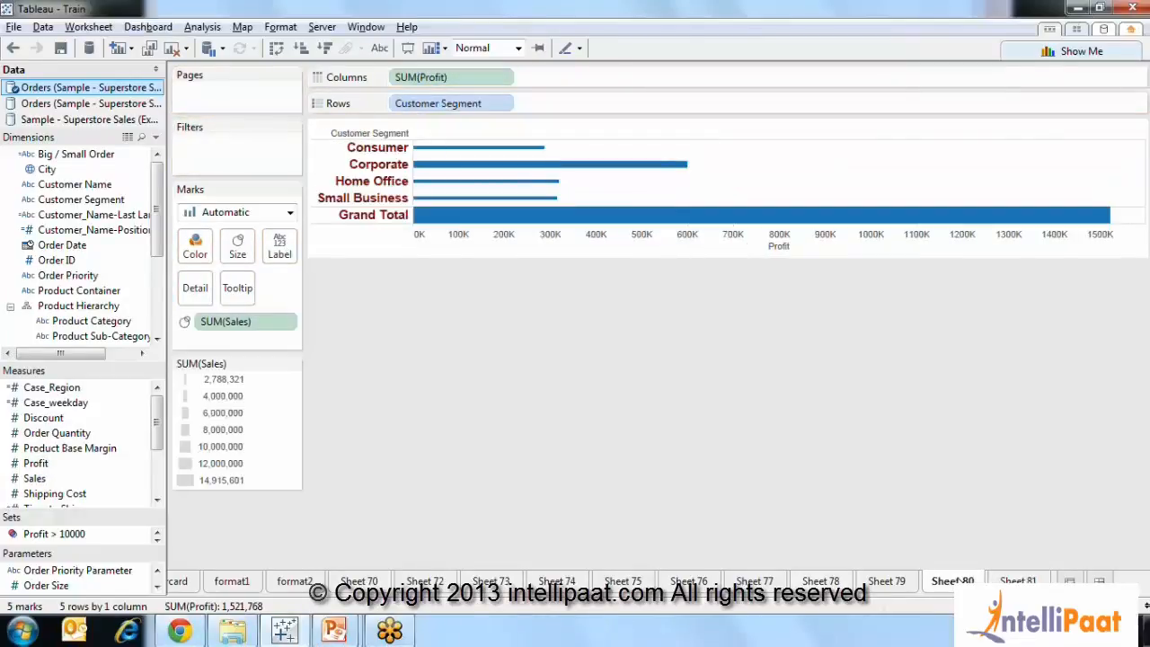
pyautogui.rightClick(962, 581)
pyautogui.click(1024, 496)
pyautogui.click(1013, 581)
pyautogui.rightClick(1013, 581)
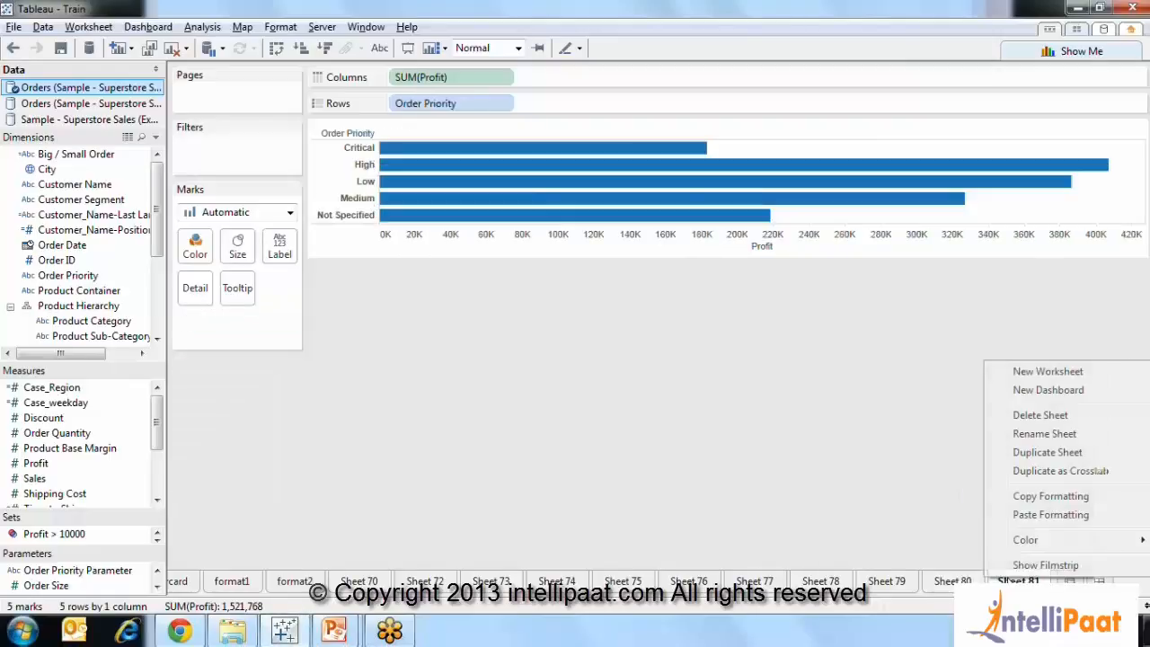
pyautogui.click(1047, 516)
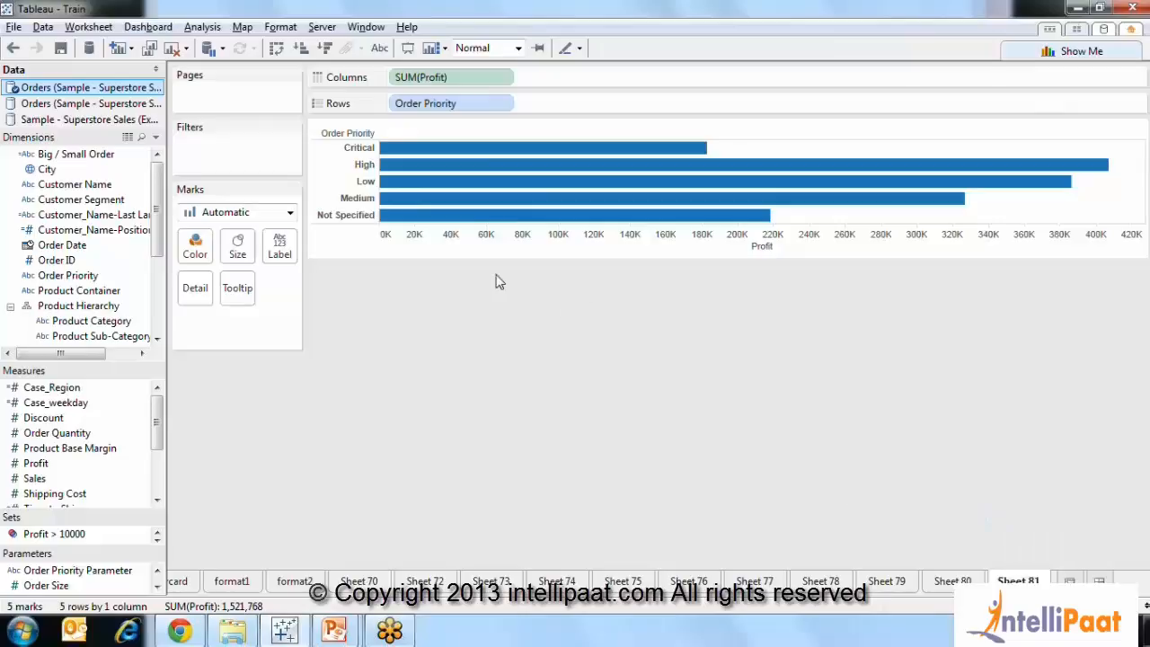
# Copy the formatting from Sheet 80 once more and paste it again onto Sheet 81
pyautogui.click(954, 582)
pyautogui.rightClick(953, 582)
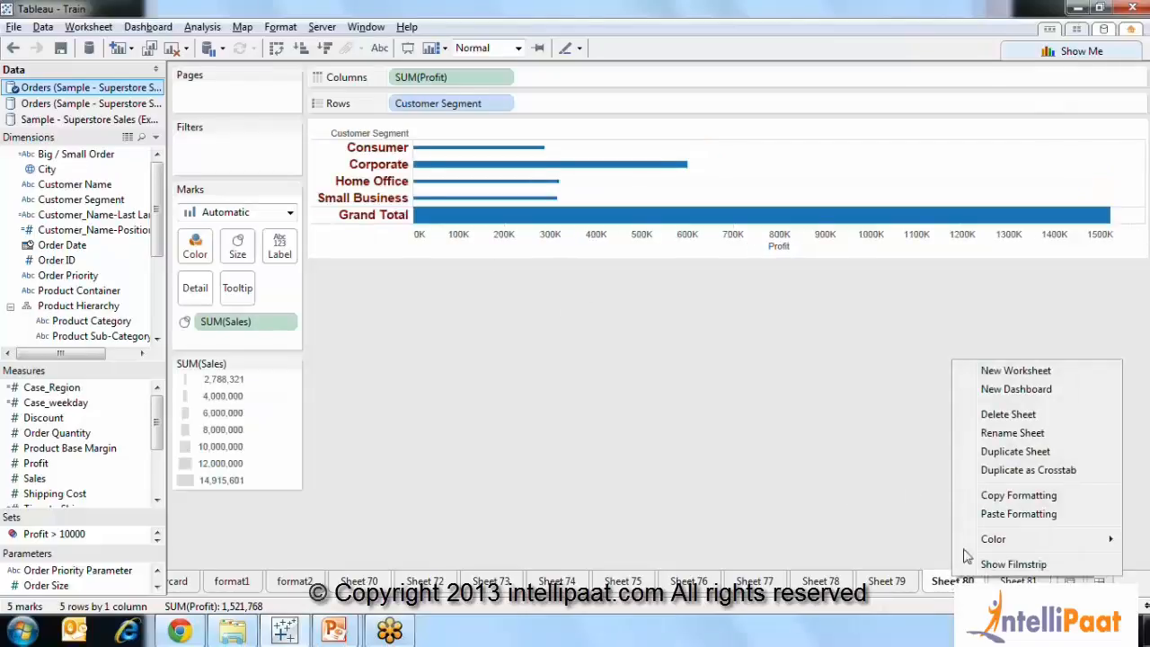
pyautogui.click(1004, 503)
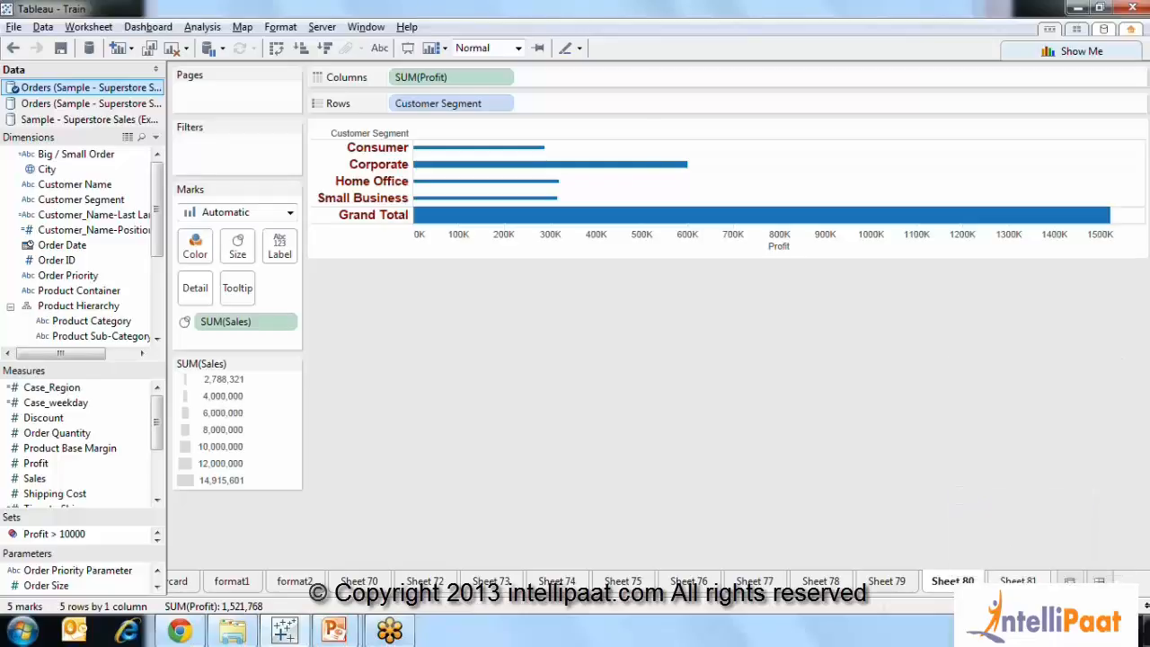
pyautogui.click(1019, 581)
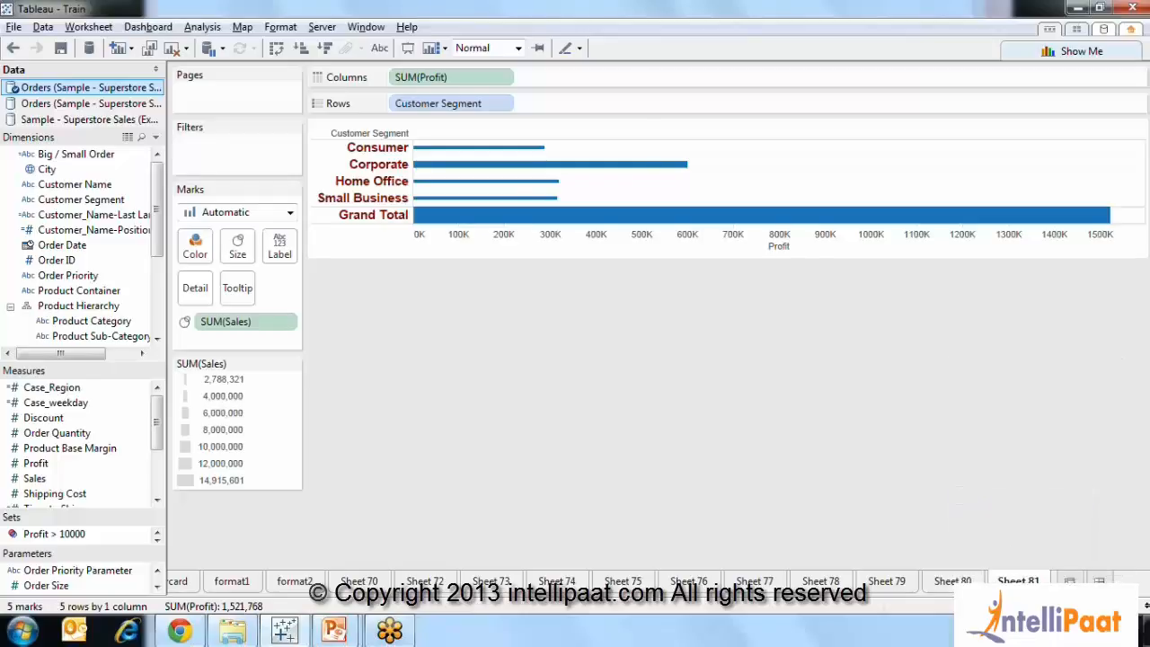
pyautogui.rightClick(1020, 583)
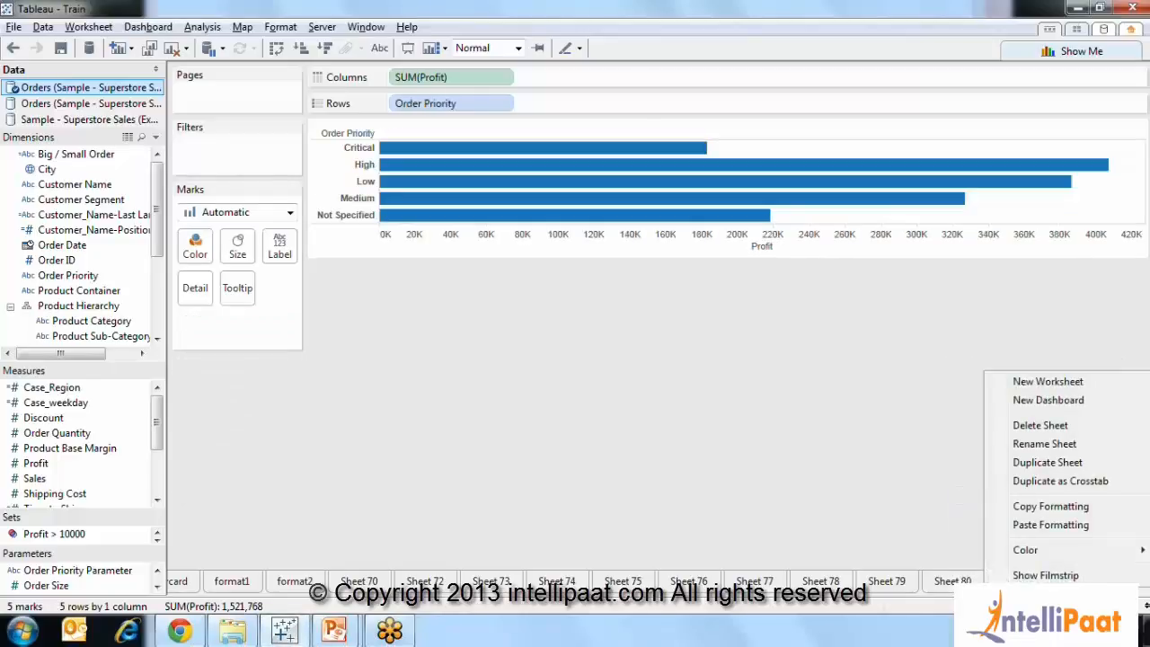
pyautogui.click(1052, 526)
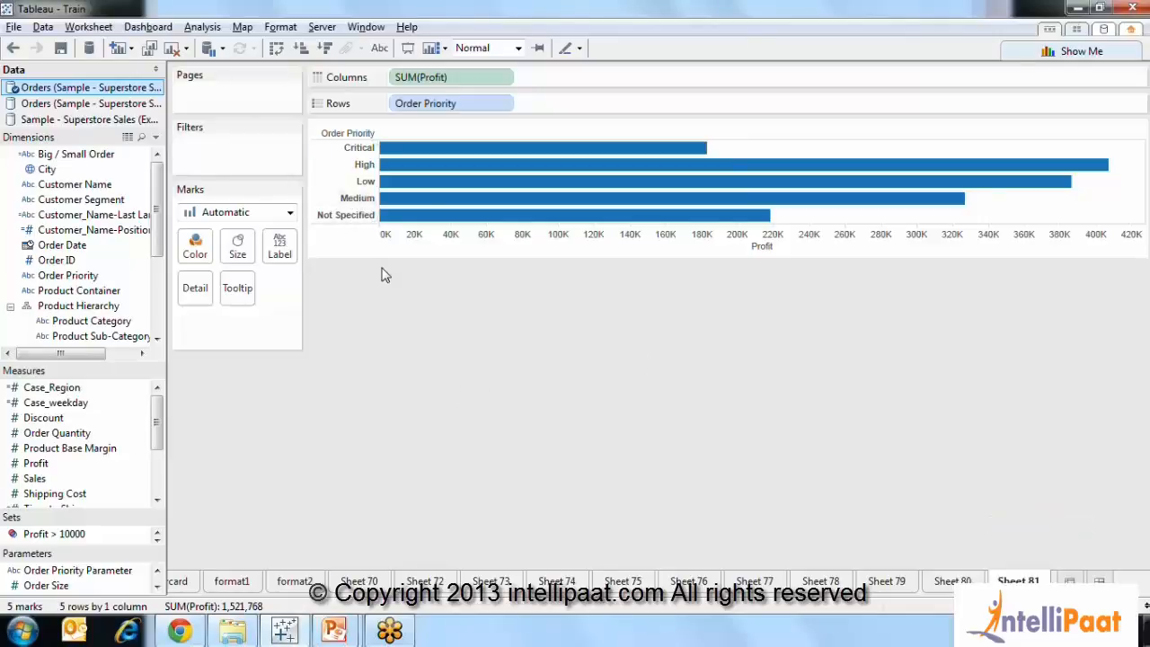
# On Sheet 80, format the default Profit pane numbers as Currency (Custom) with 3 decimal places
pyautogui.click(953, 581)
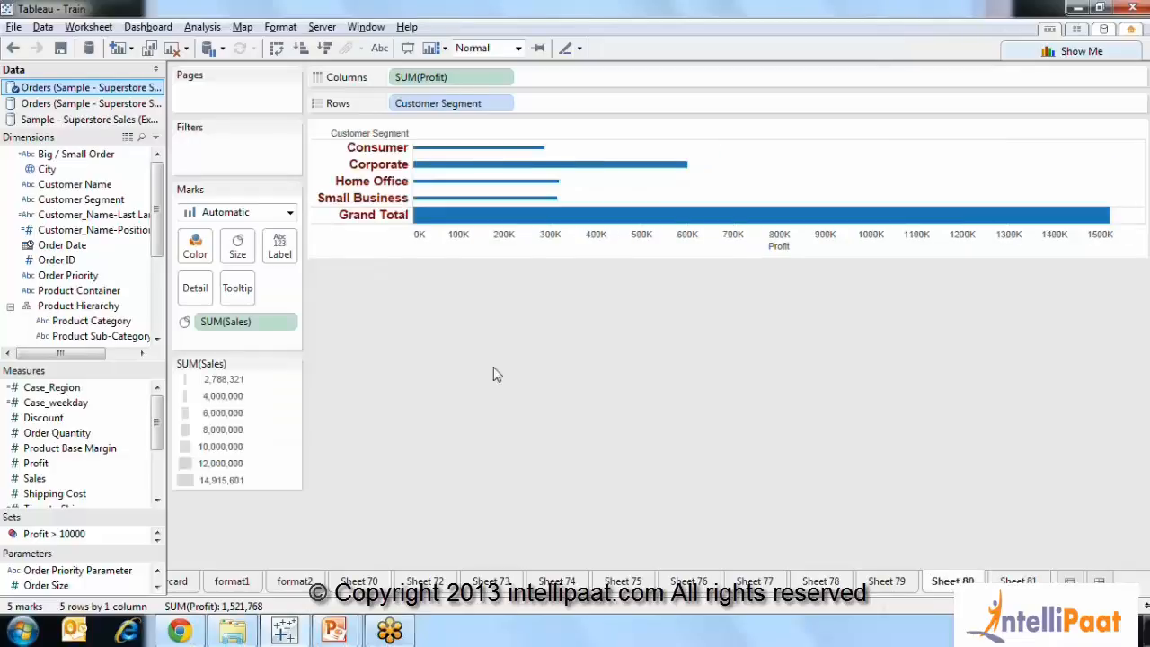
pyautogui.rightClick(455, 237)
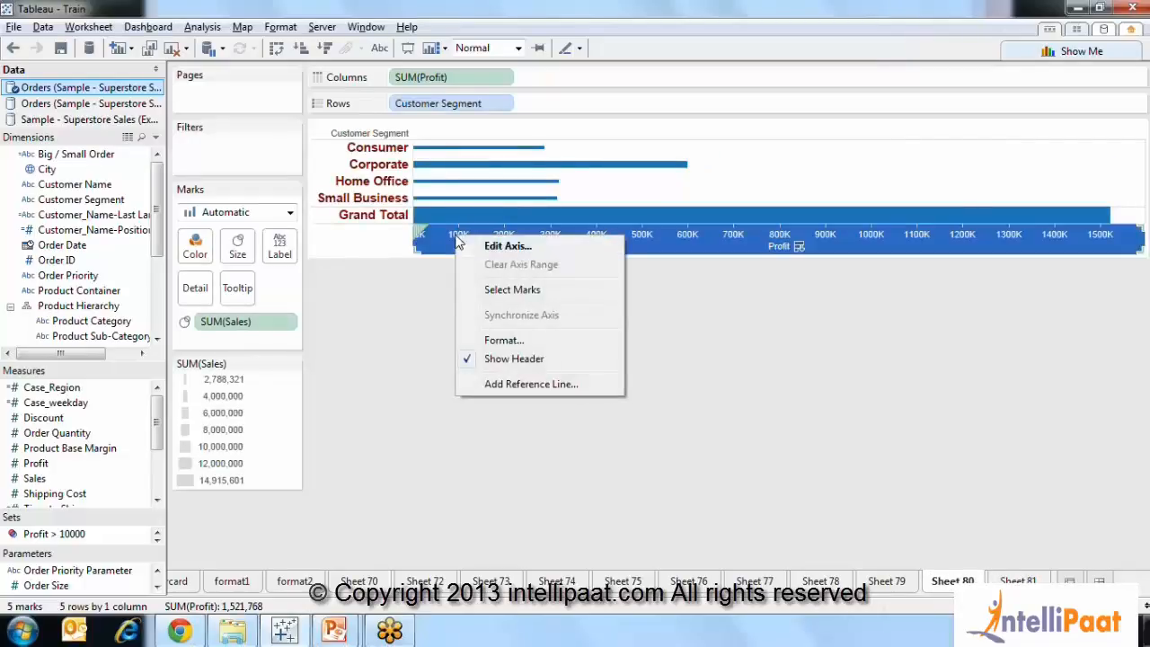
pyautogui.click(504, 342)
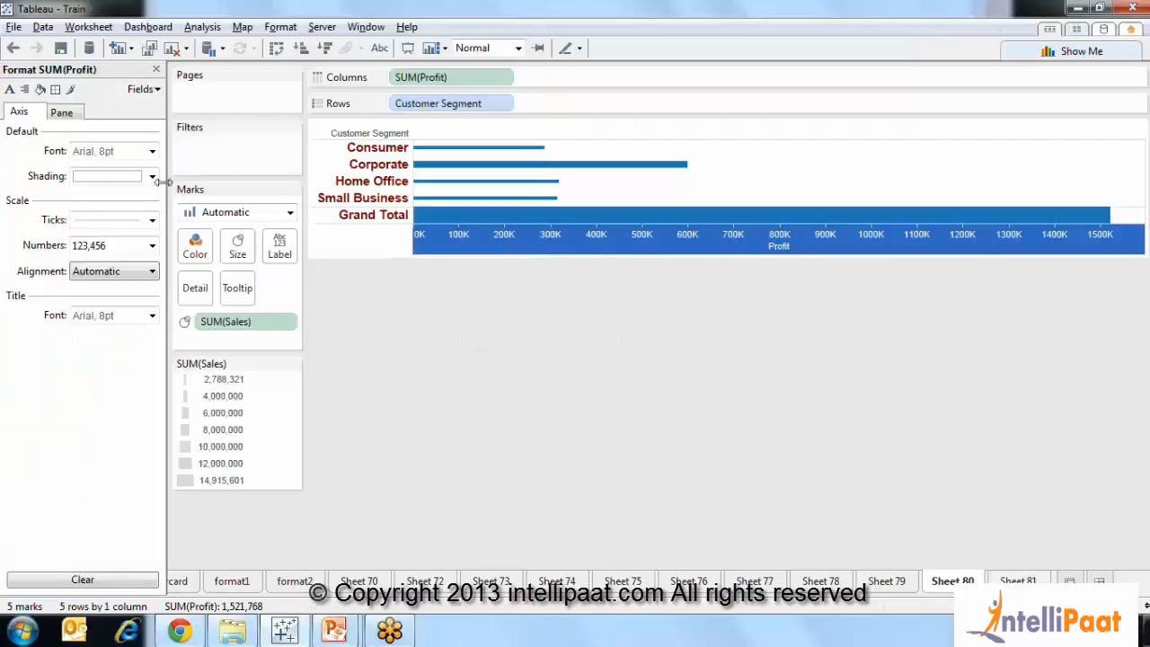
pyautogui.click(64, 114)
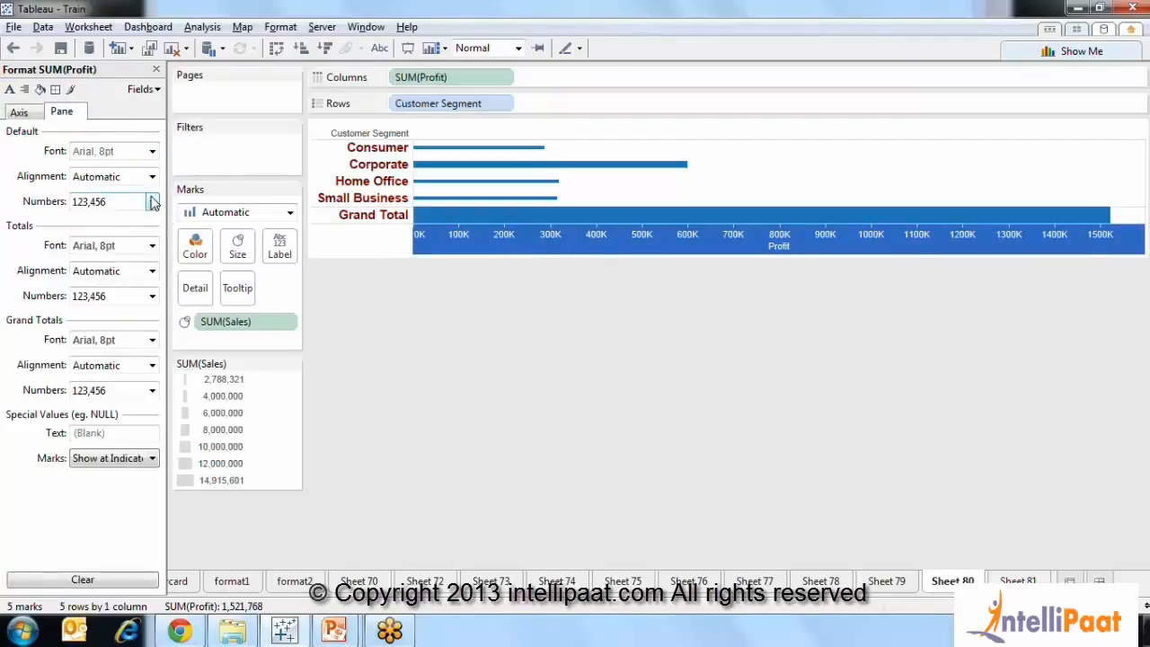
pyautogui.click(152, 202)
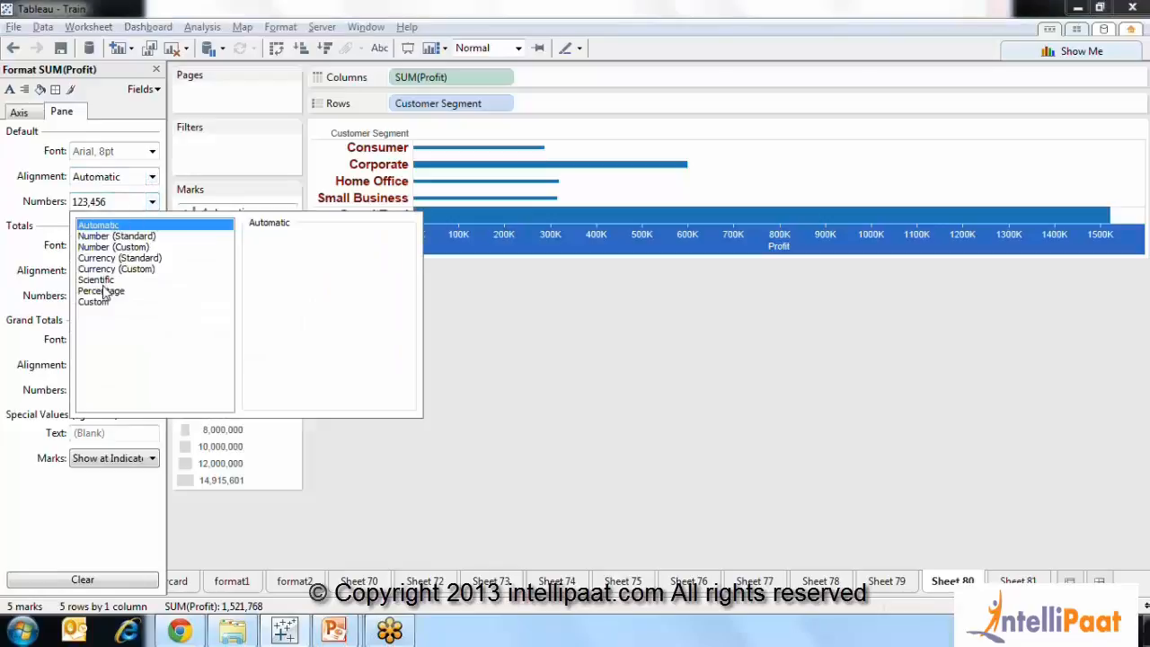
pyautogui.click(105, 292)
pyautogui.click(106, 268)
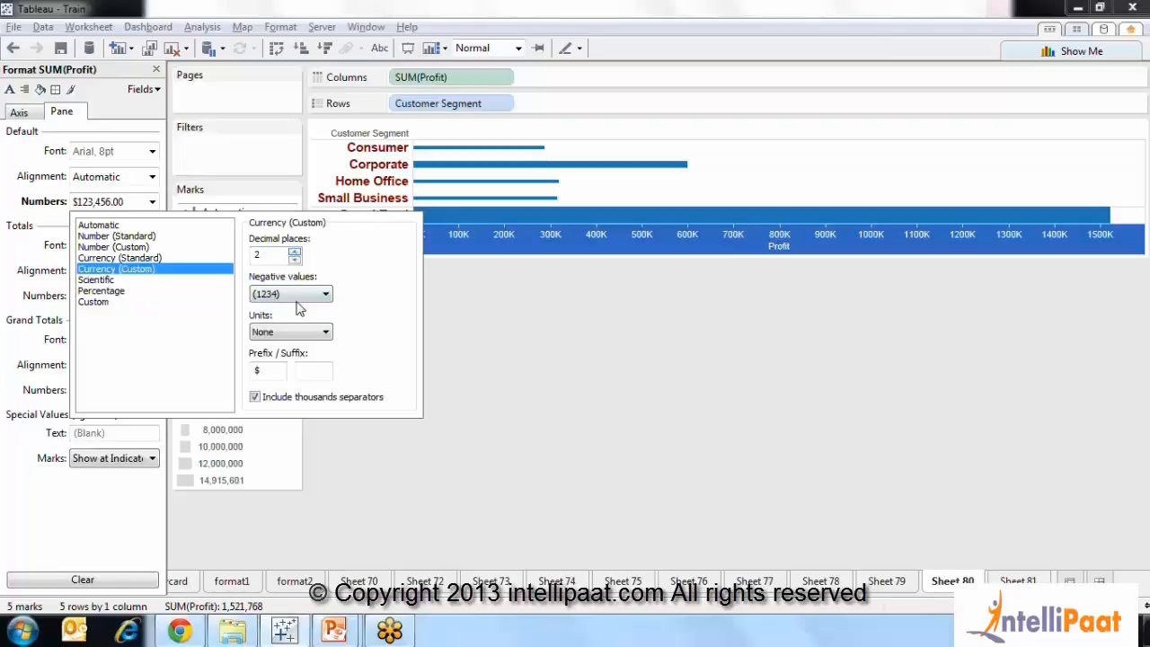
pyautogui.click(295, 254)
pyautogui.click(562, 311)
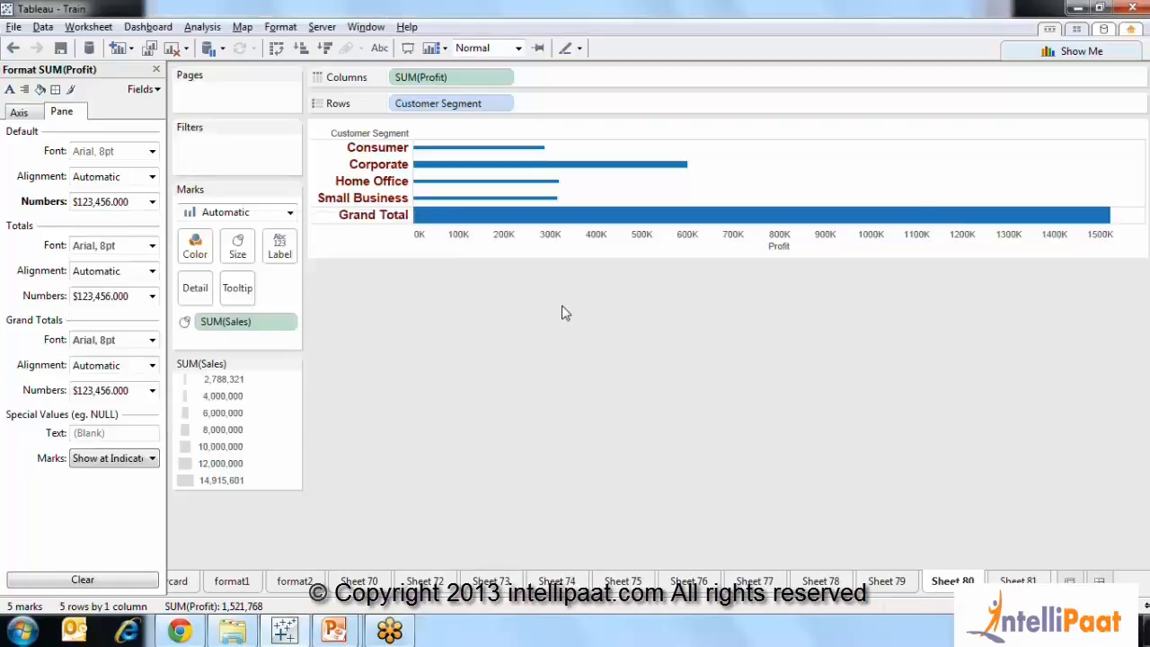
# Set the display units of the Profit pane's custom currency format to Millions (M)
pyautogui.rightClick(490, 251)
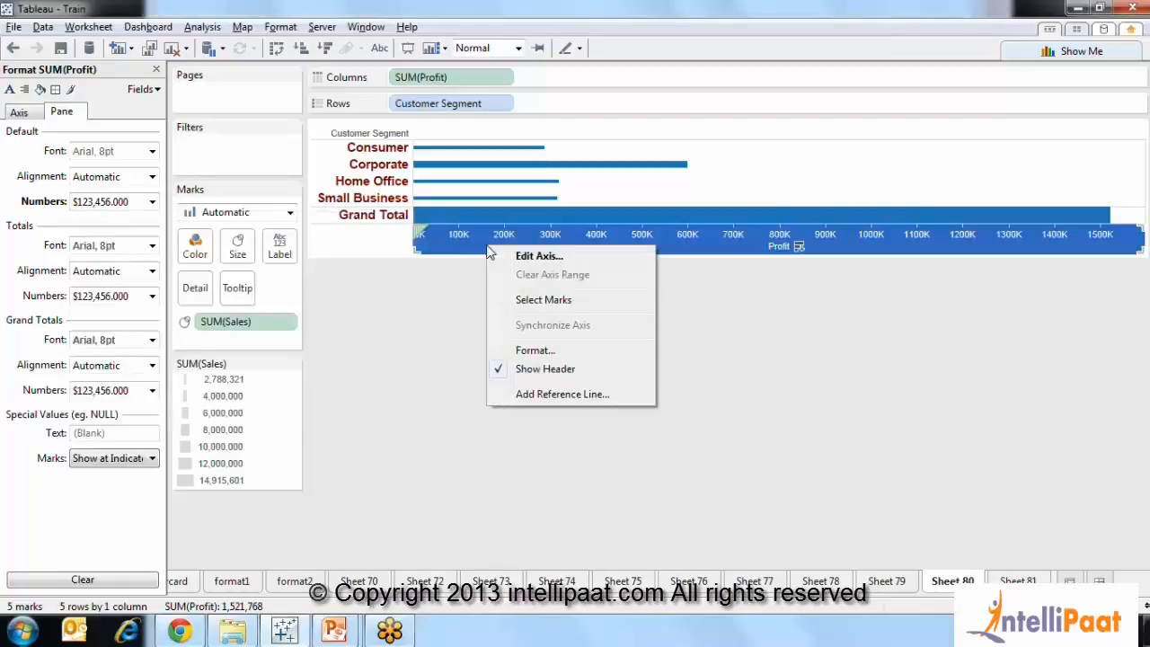
pyautogui.click(535, 351)
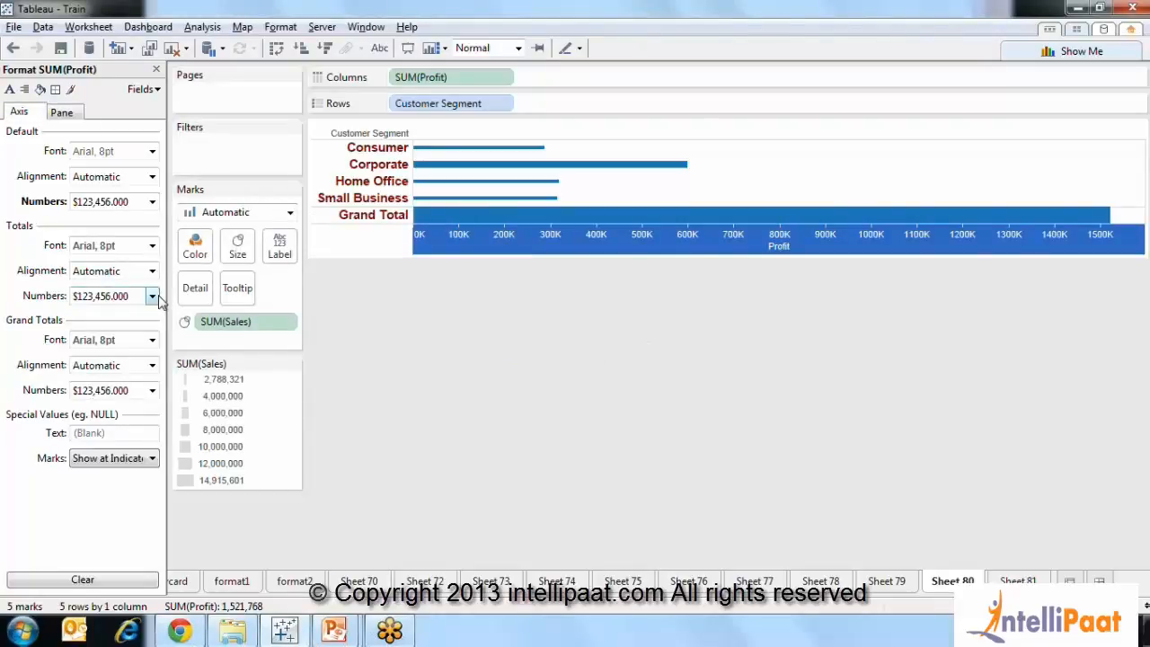
pyautogui.click(61, 112)
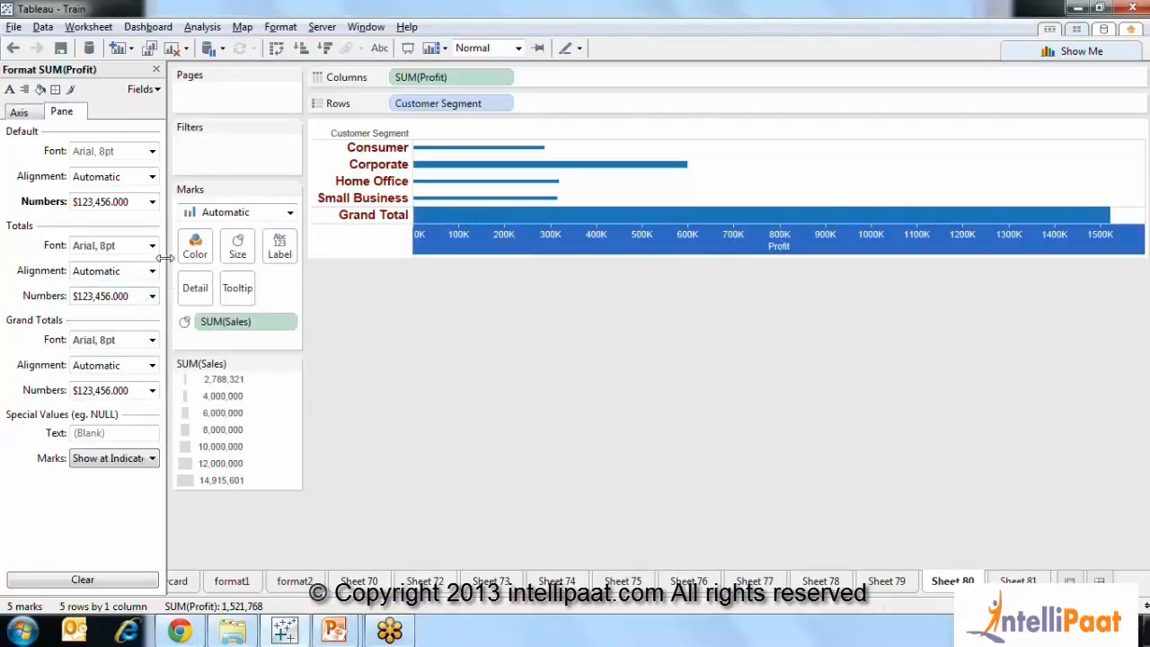
pyautogui.click(152, 201)
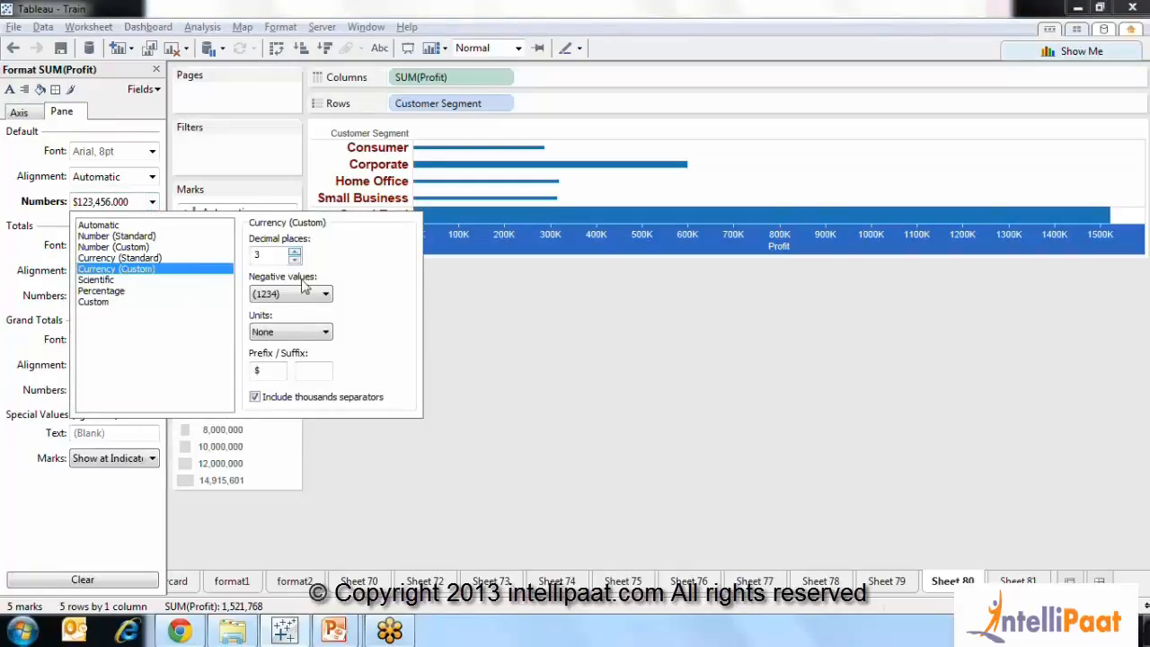
pyautogui.click(303, 331)
pyautogui.click(292, 369)
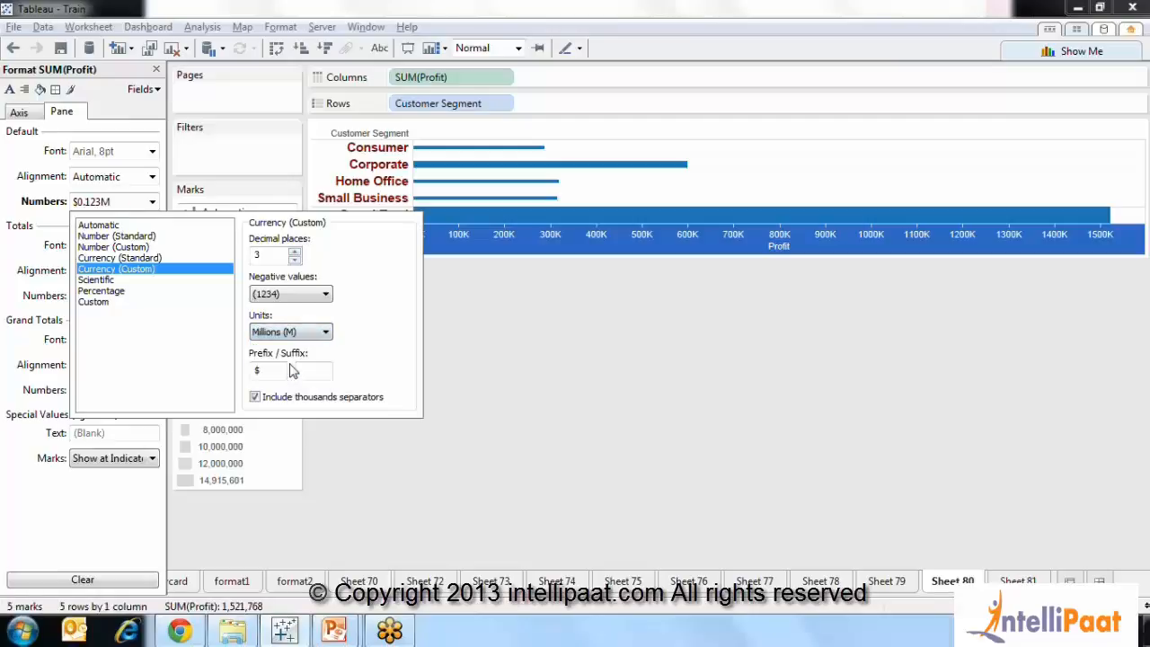
pyautogui.click(563, 334)
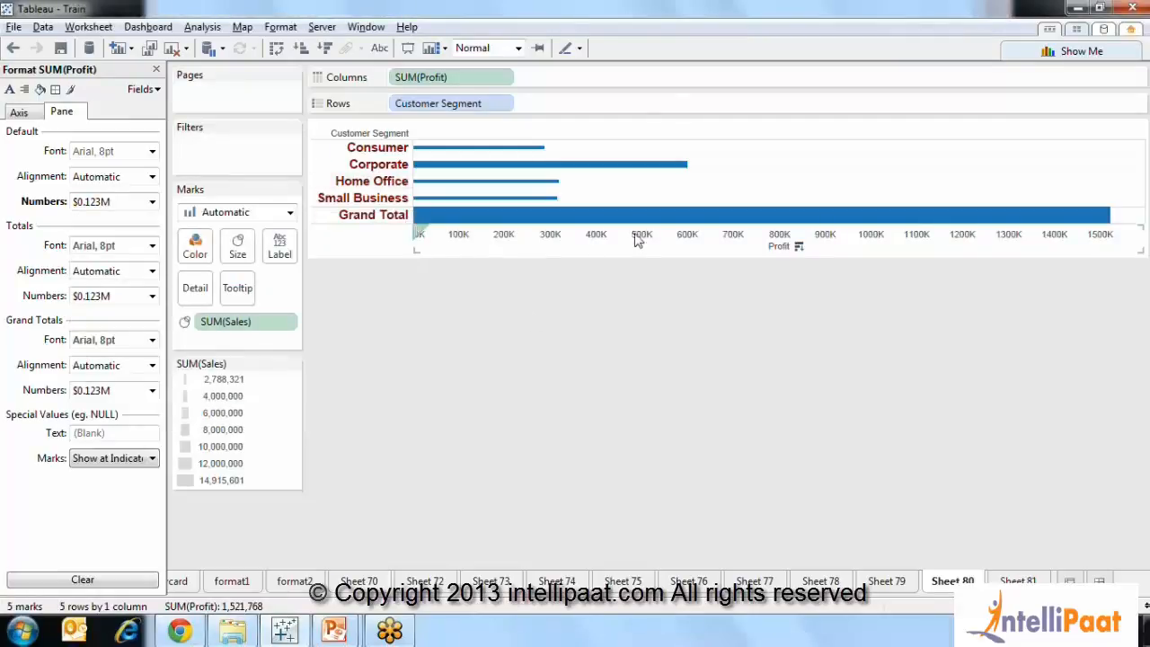
# Try a custom currency format on the Profit axis with 0 decimal places and Automatic negative values
pyautogui.rightClick(772, 254)
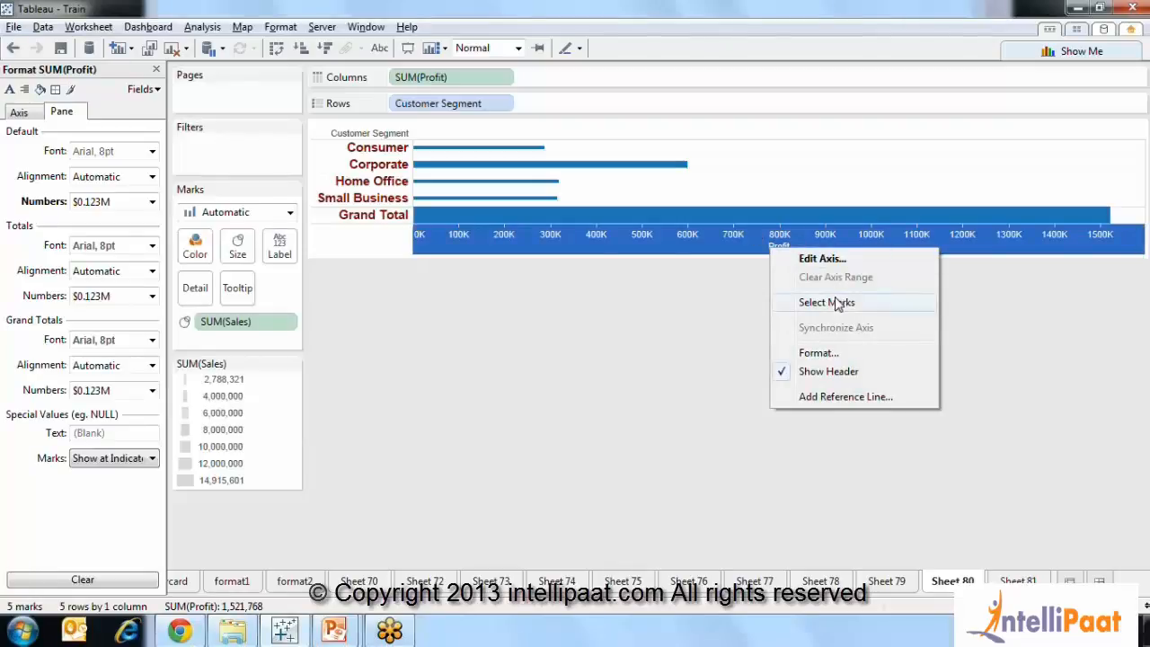
pyautogui.click(843, 356)
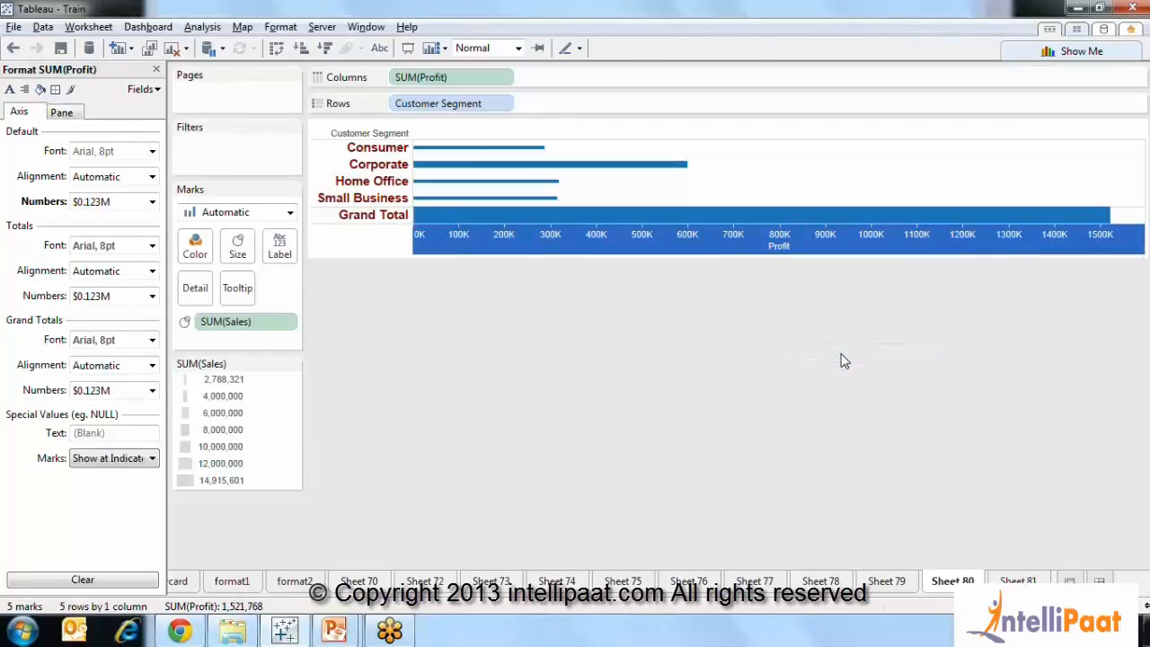
pyautogui.click(151, 205)
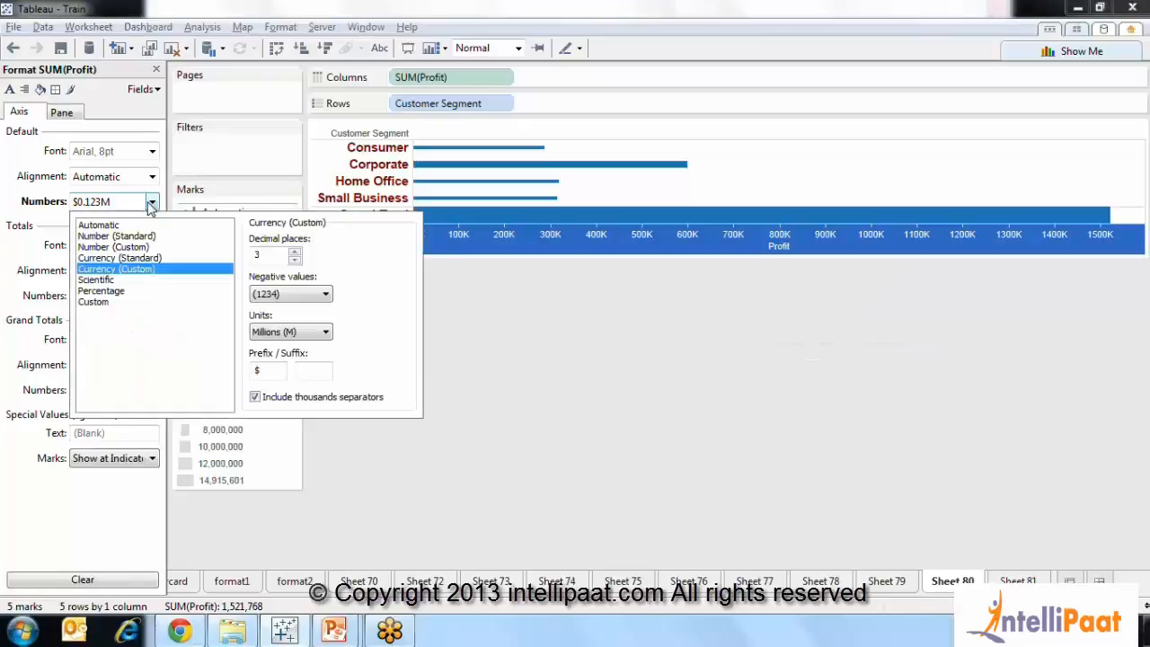
pyautogui.click(295, 261)
pyautogui.click(295, 261)
pyautogui.click(295, 261)
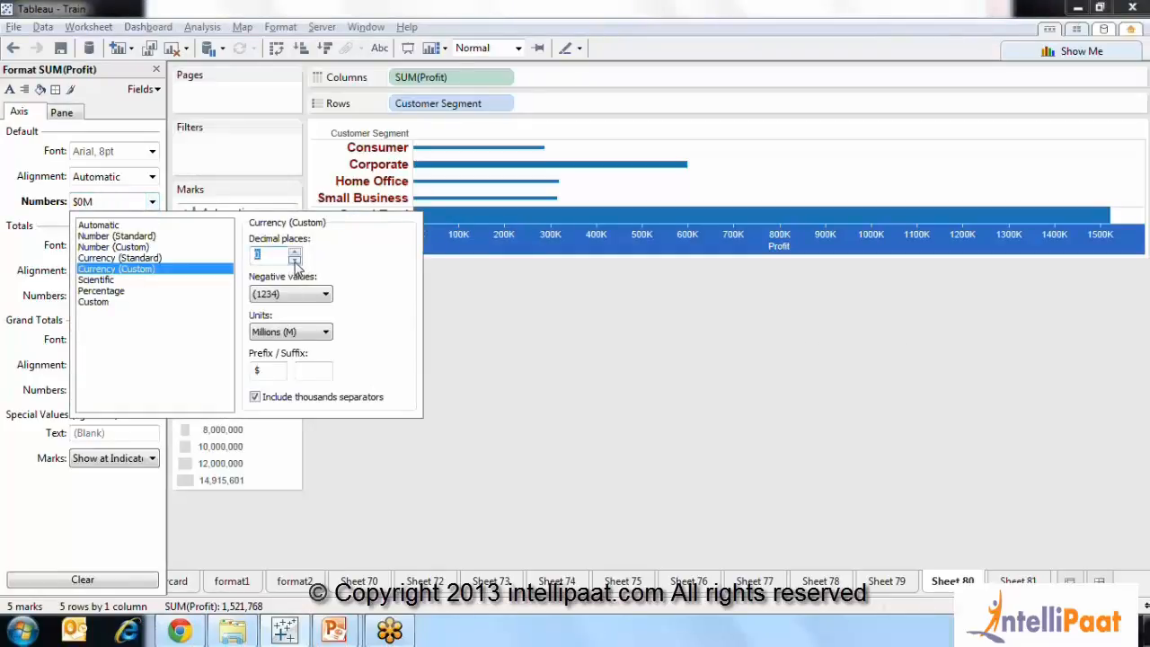
pyautogui.click(259, 295)
pyautogui.click(265, 309)
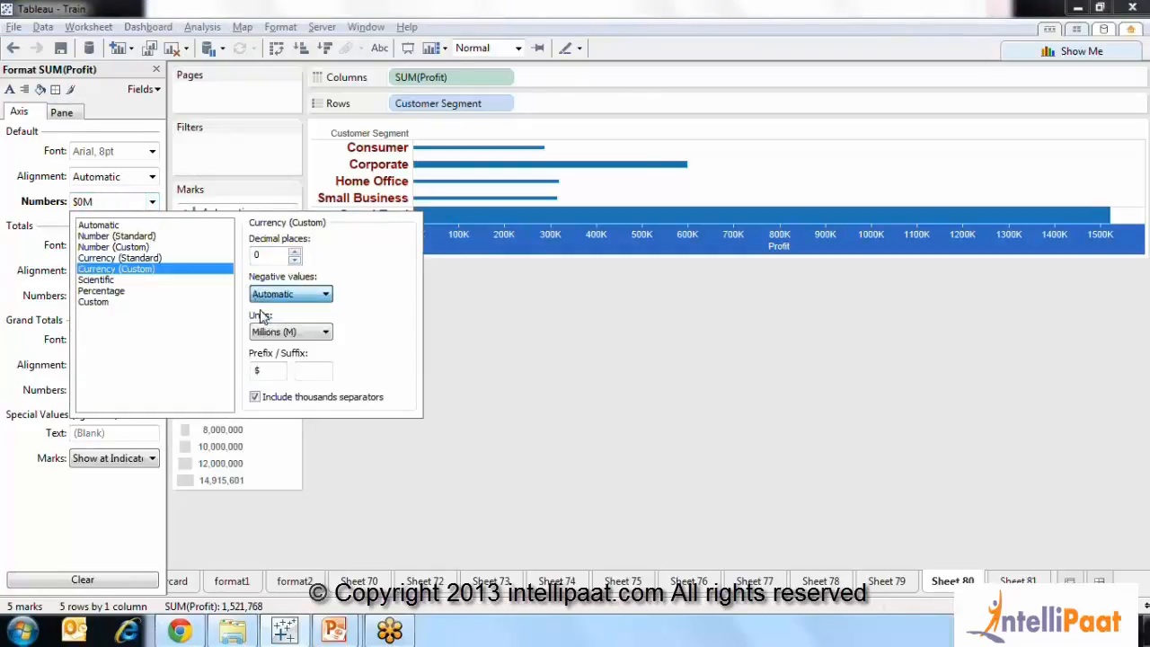
# Set the Profit axis's default number format to Currency (Standard)
pyautogui.click(127, 292)
pyautogui.click(119, 259)
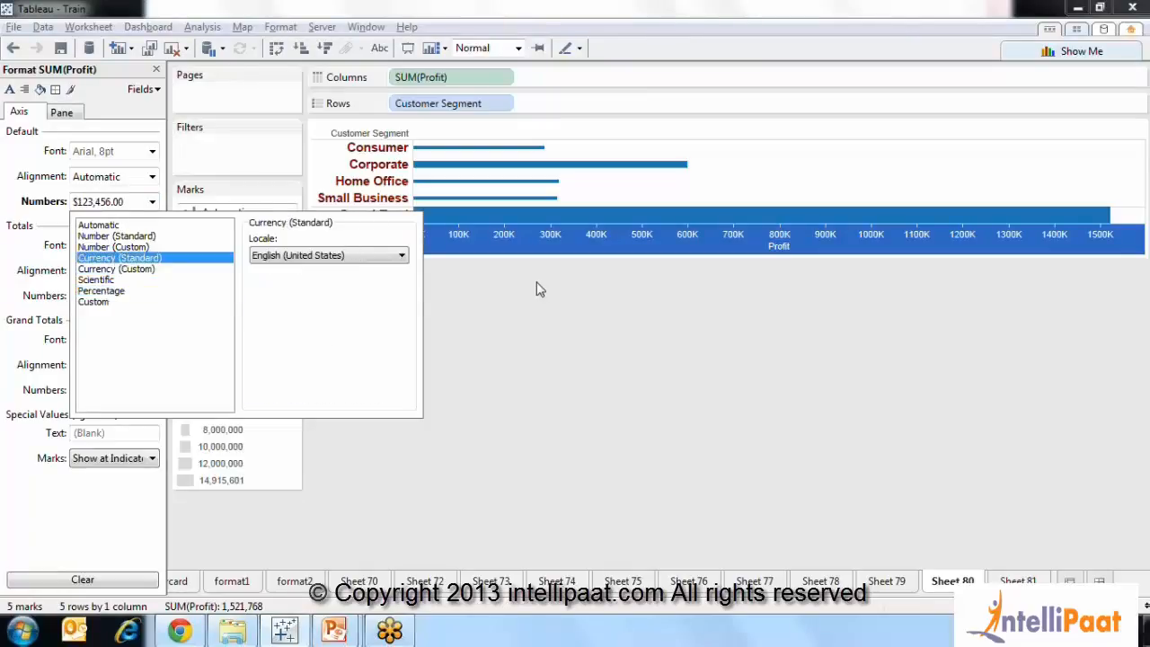
pyautogui.click(513, 289)
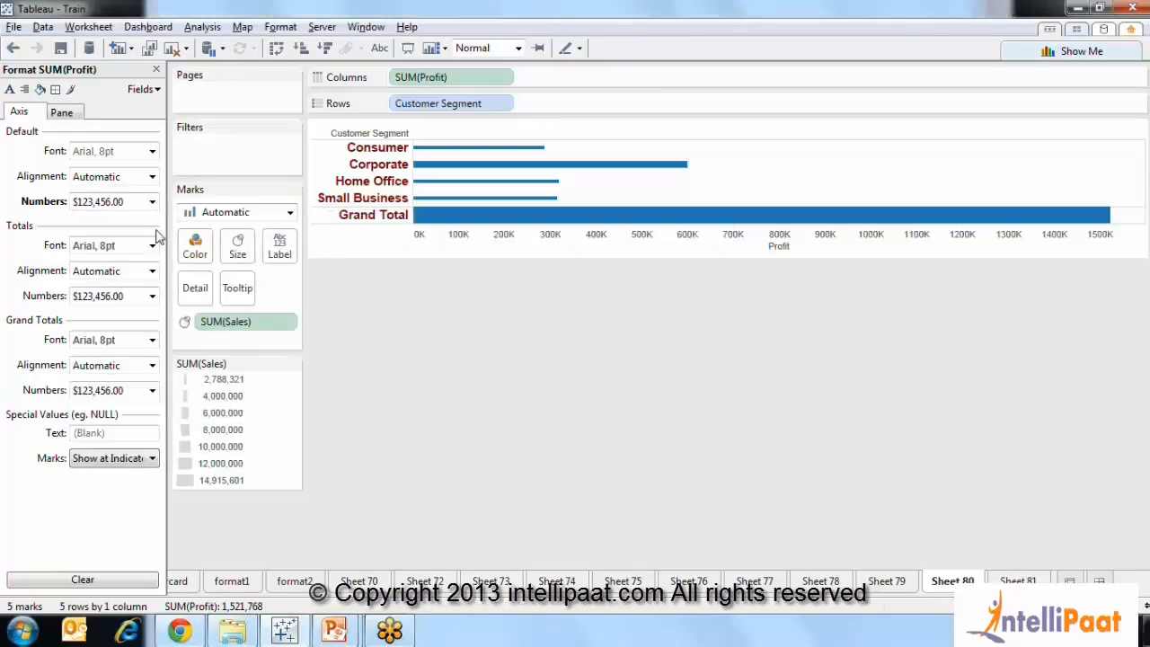
# Set the default number format of the Profit pane to Currency (Custom), in the form $123,456.00
pyautogui.click(59, 112)
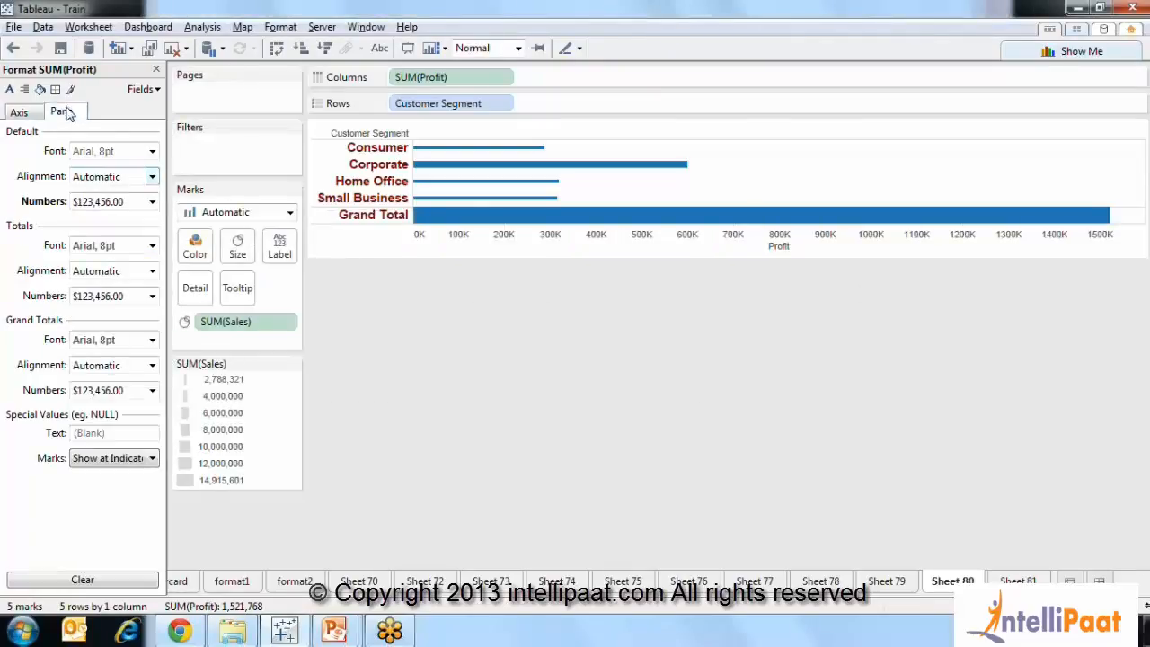
pyautogui.click(152, 202)
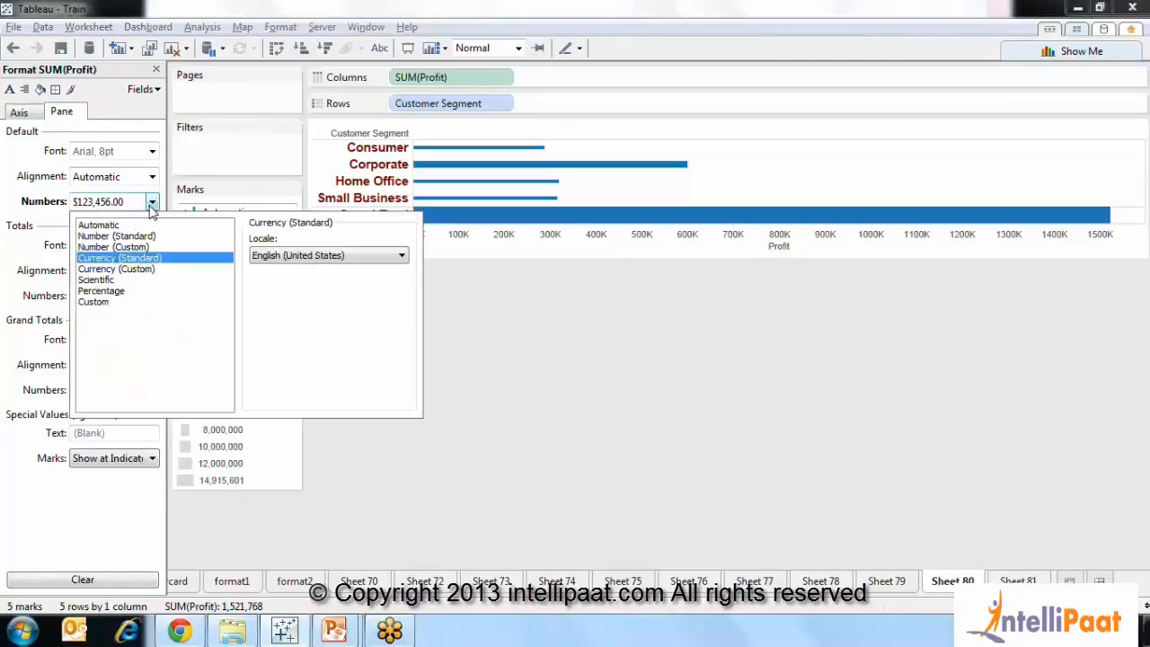
pyautogui.click(154, 270)
pyautogui.click(295, 259)
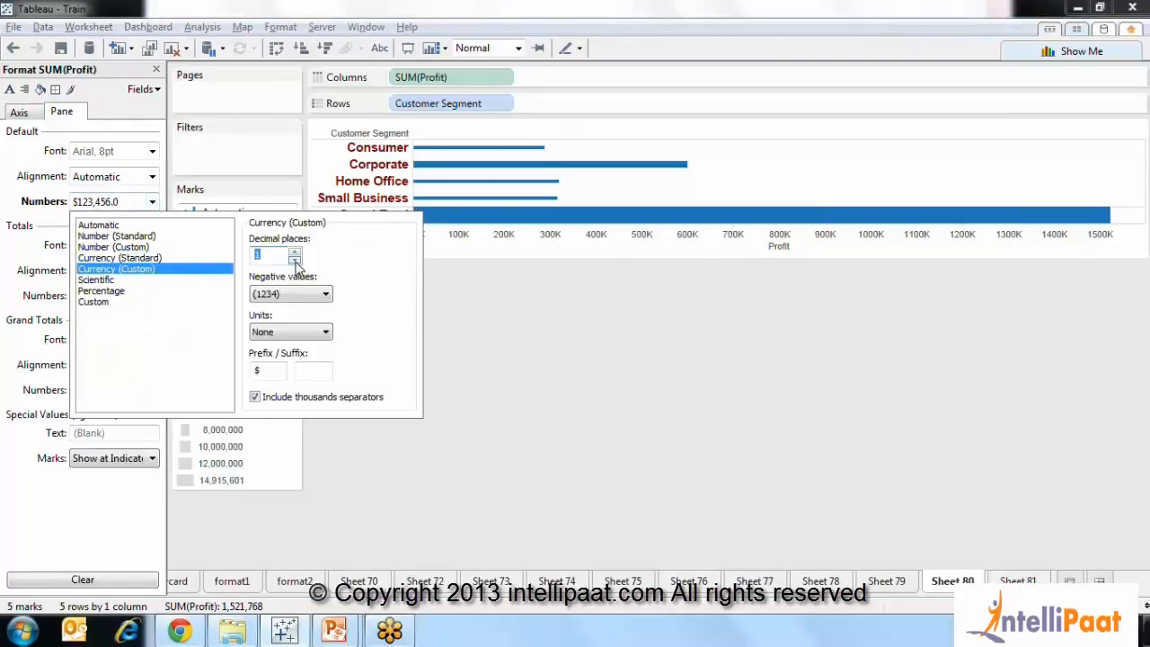
pyautogui.click(462, 183)
pyautogui.rightClick(465, 183)
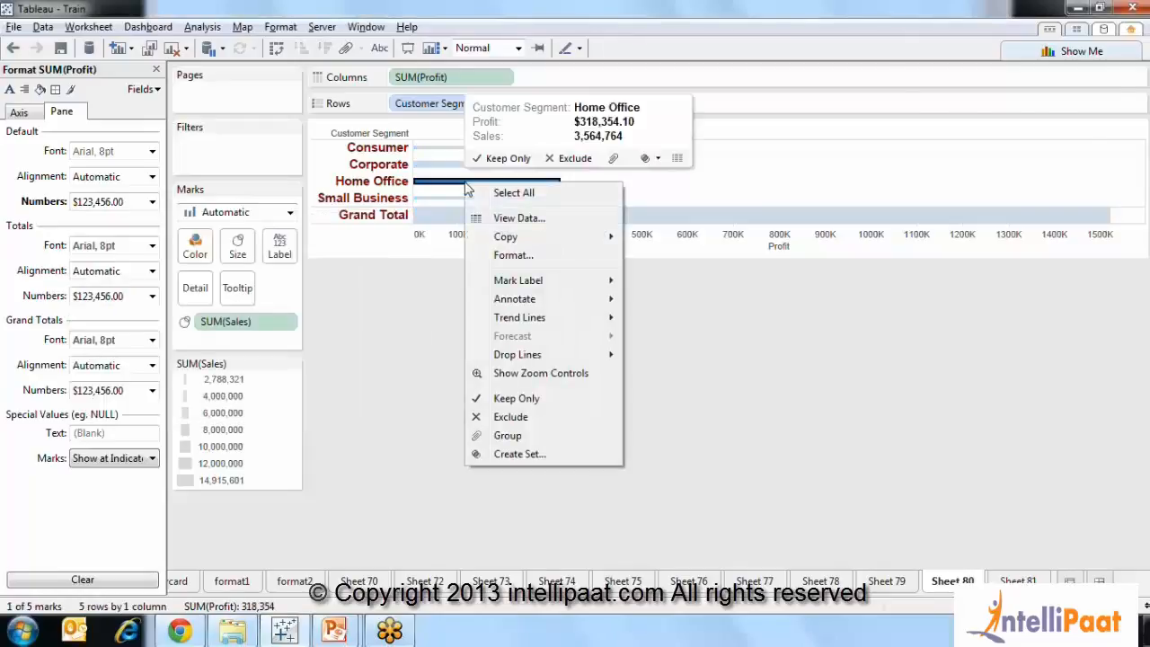
pyautogui.click(436, 233)
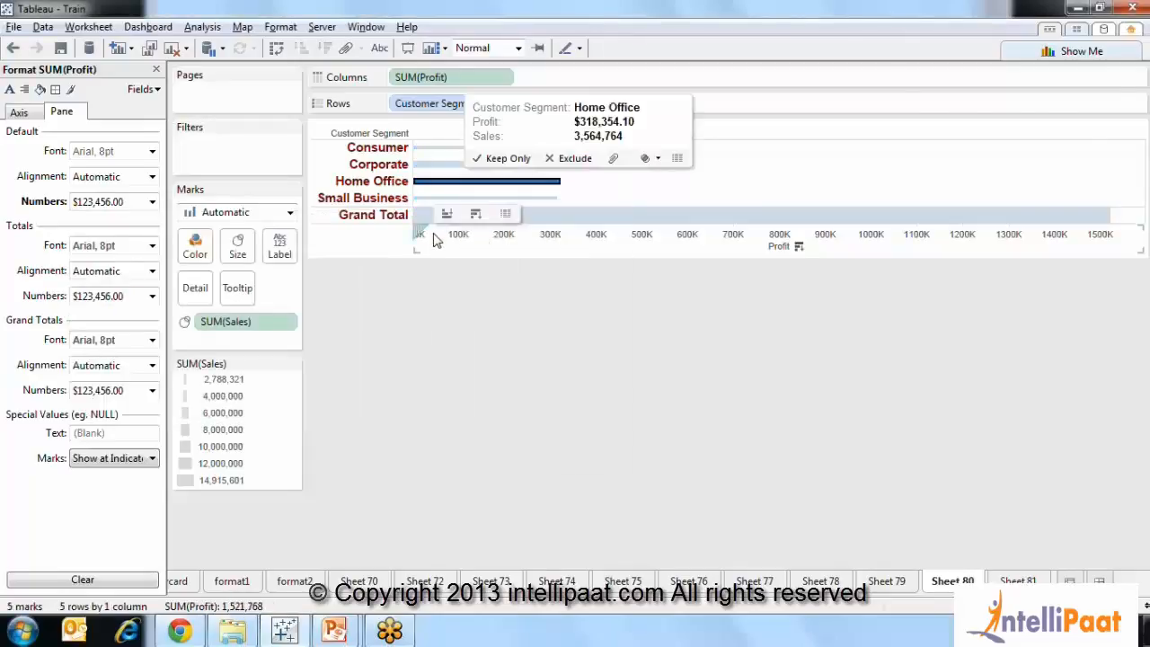
pyautogui.rightClick(435, 235)
pyautogui.click(462, 252)
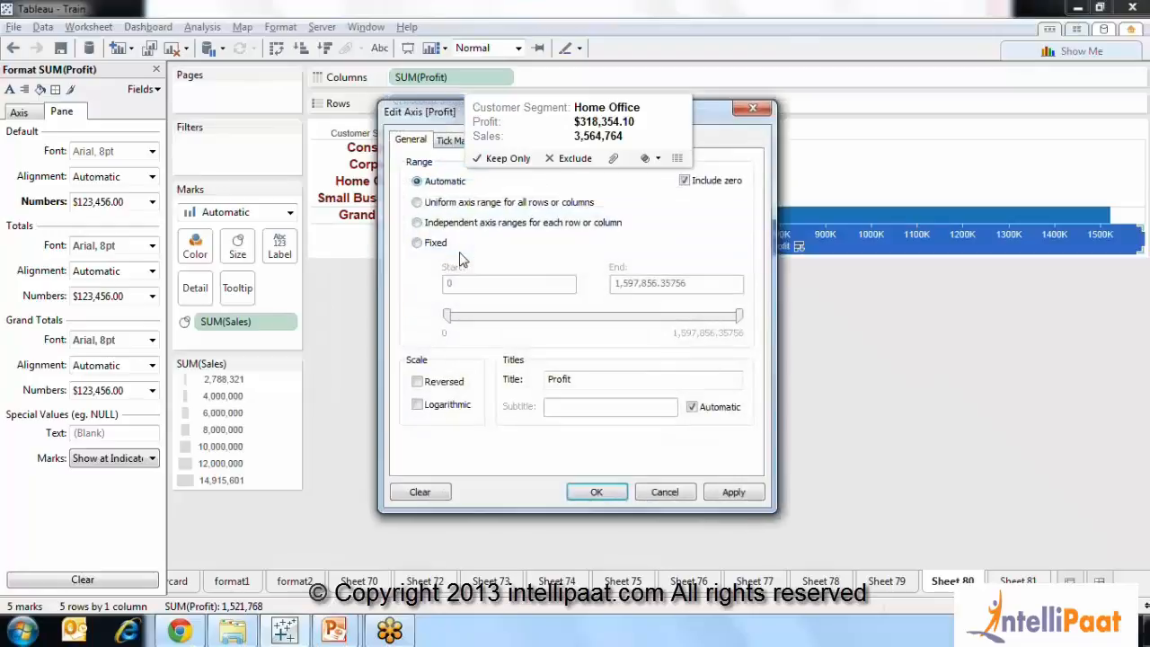
pyautogui.click(679, 494)
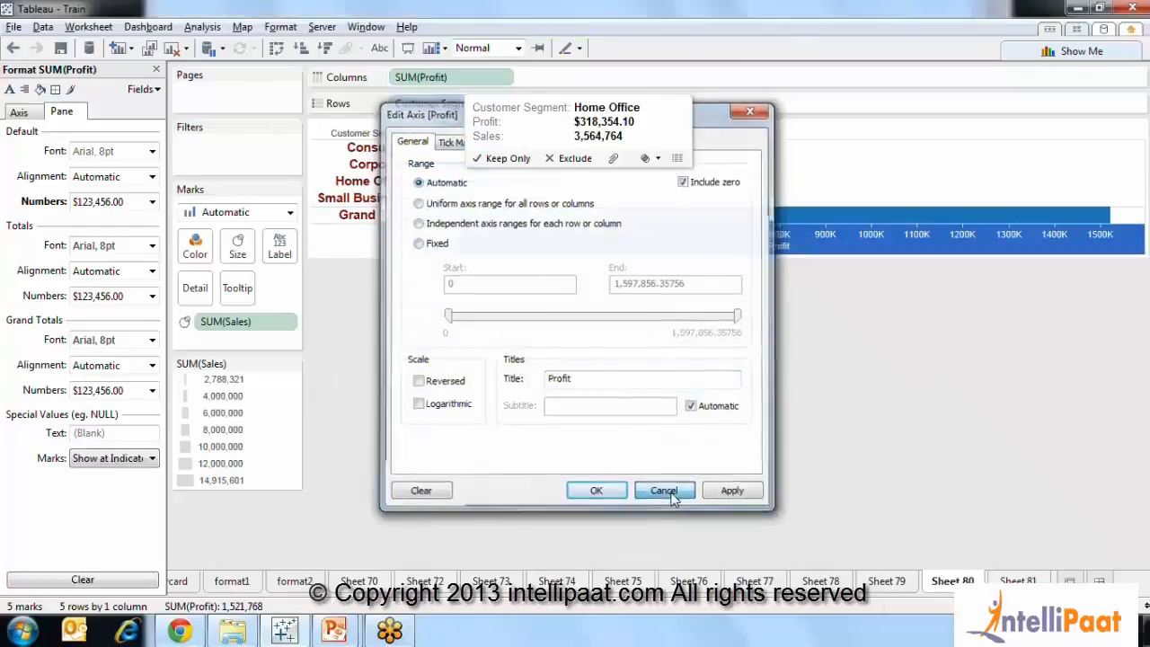
# Copy the formatting of Sheet 80, the Customer Segment profit chart
pyautogui.click(622, 582)
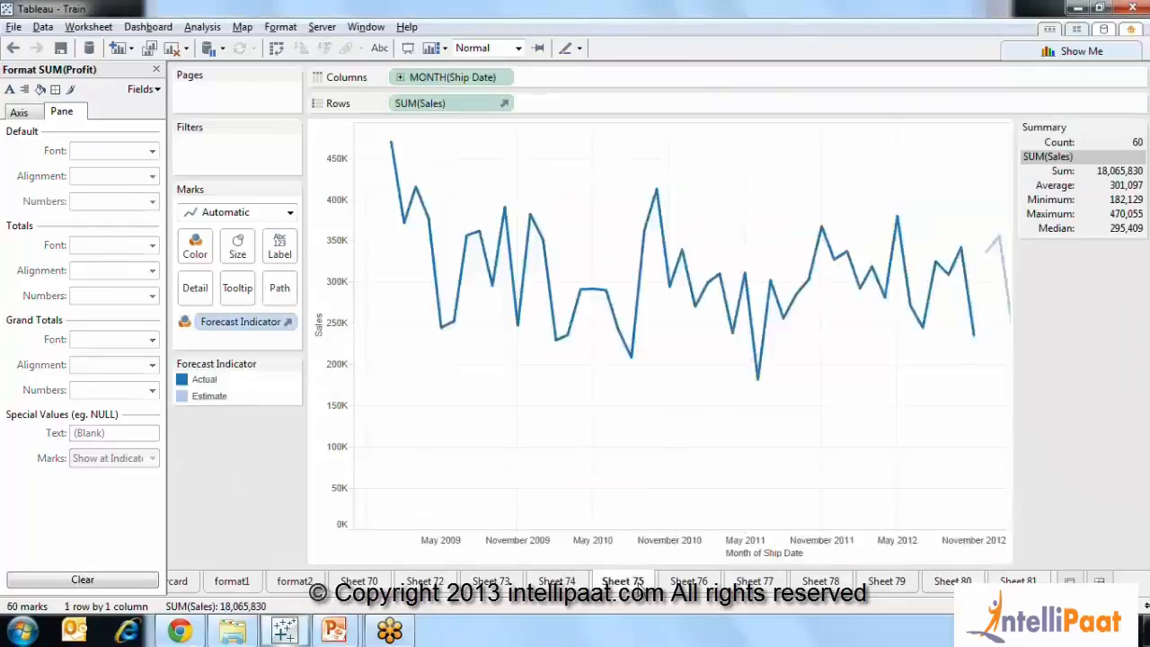
pyautogui.click(1018, 582)
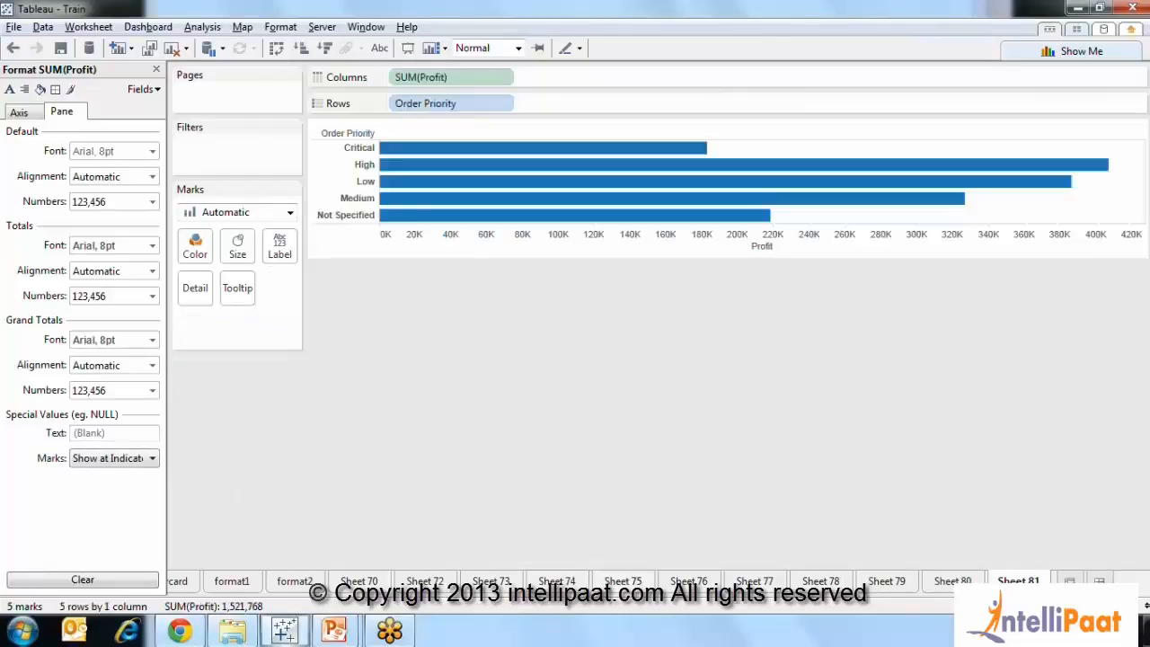
pyautogui.click(953, 581)
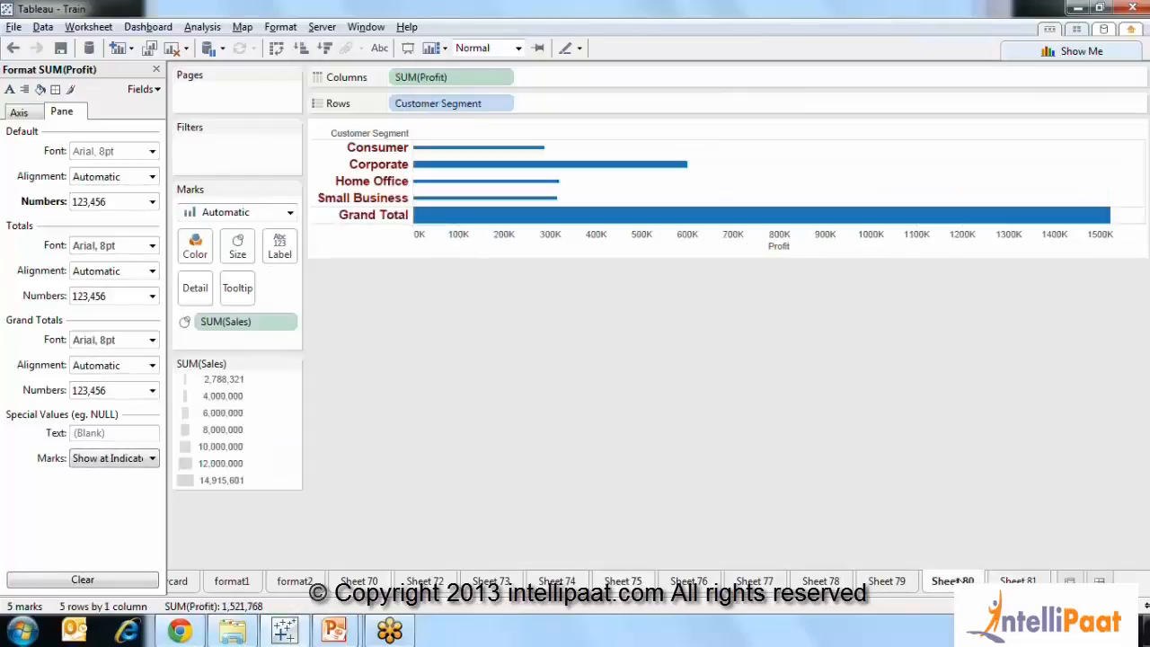
pyautogui.rightClick(957, 581)
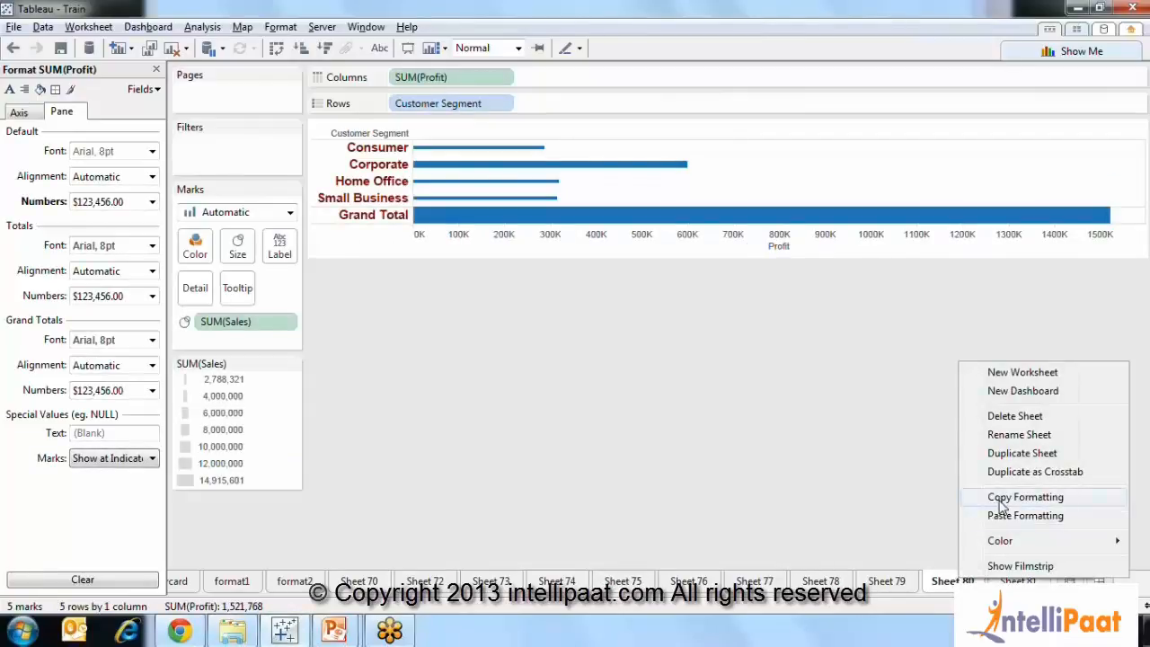
pyautogui.click(1000, 505)
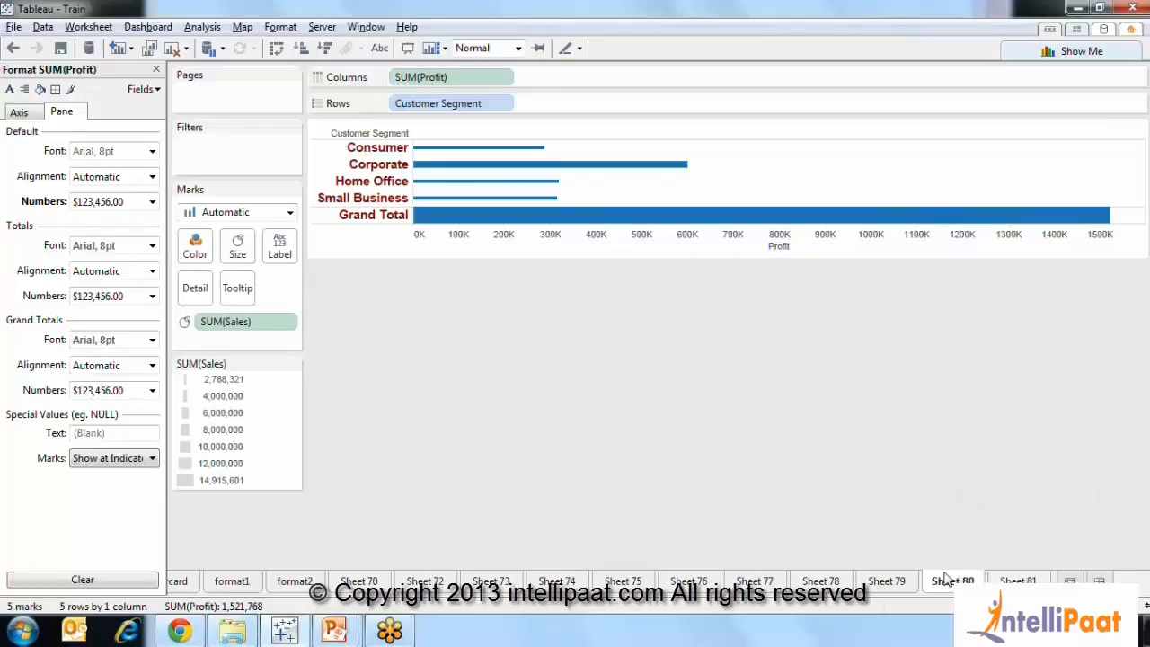
# Paste the copied formatting onto Sheet 81, the Order Priority profit chart
pyautogui.click(1018, 581)
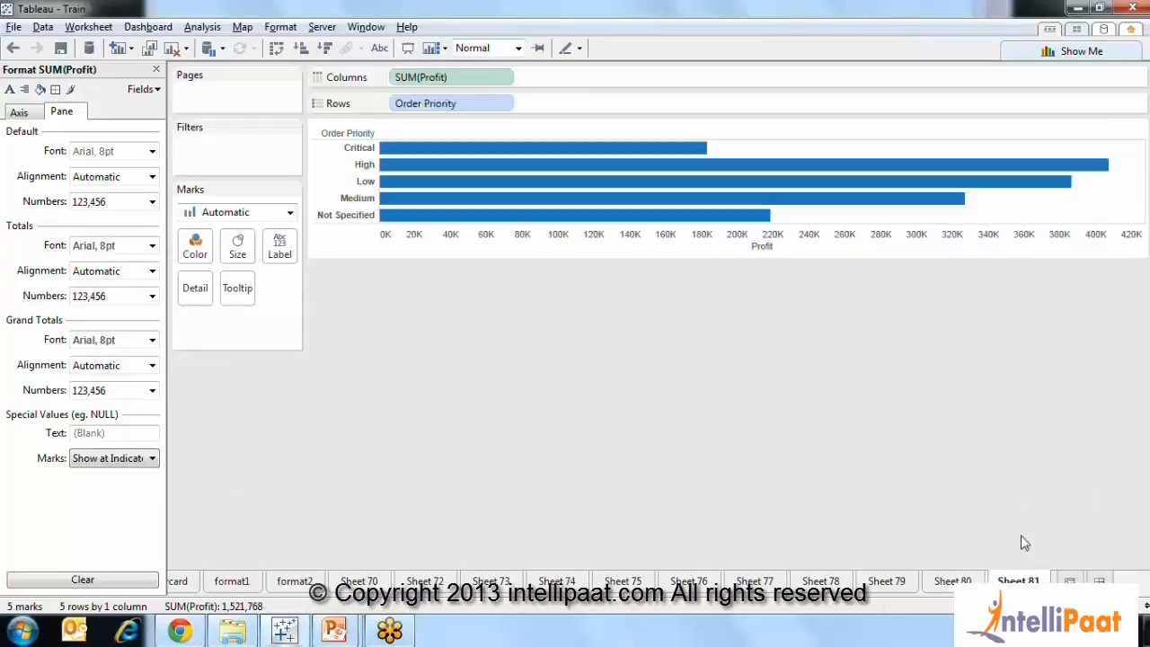
pyautogui.rightClick(1019, 582)
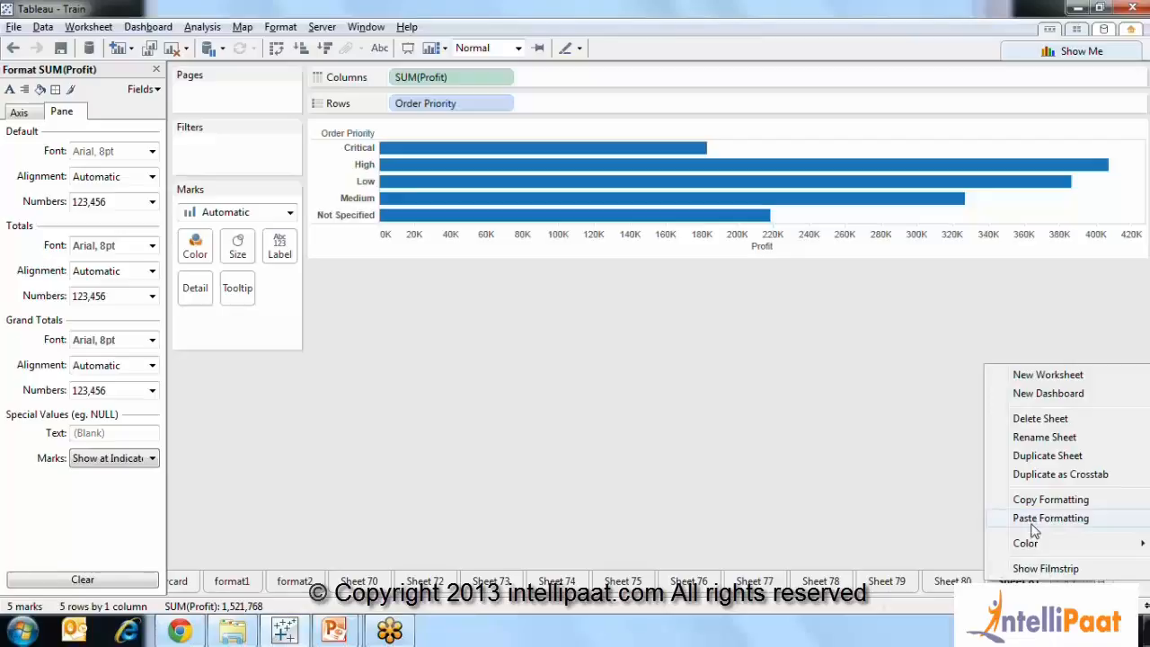
pyautogui.click(1050, 519)
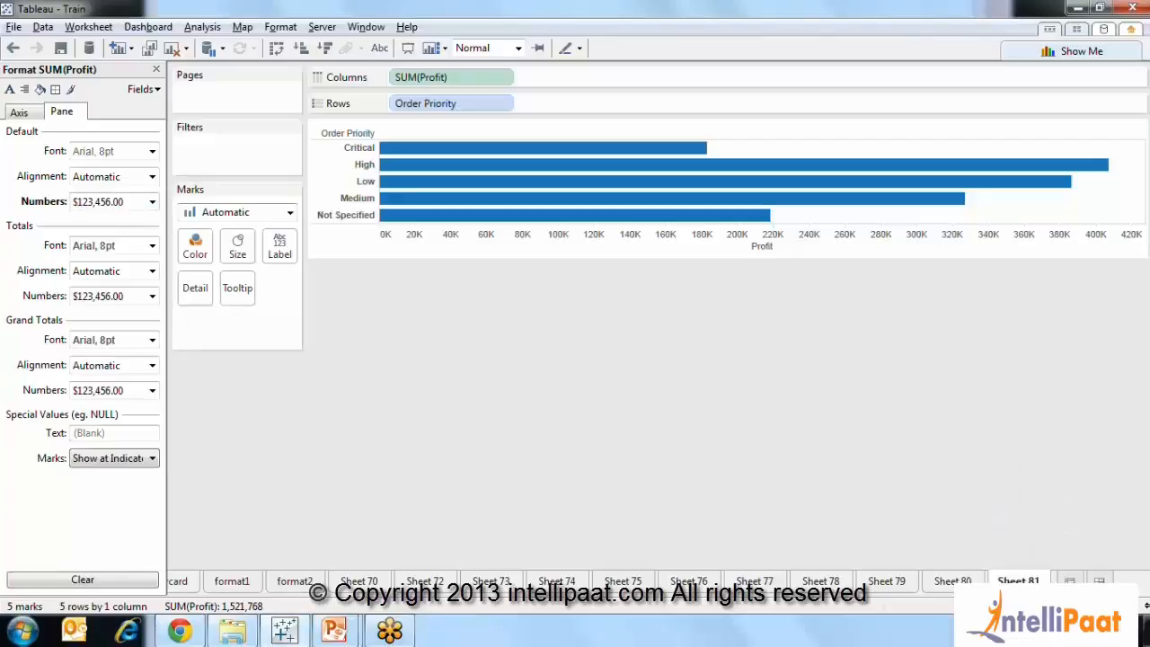
# Compare the formatting of Sheet 80 with that of Sheet 81
pyautogui.click(953, 584)
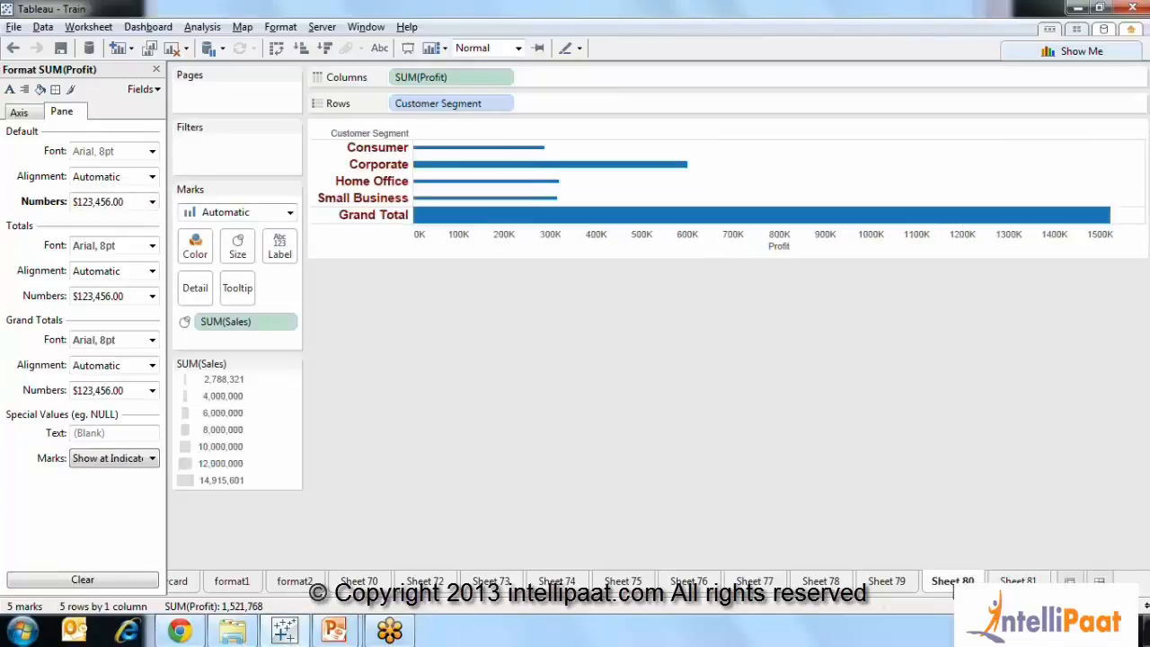
pyautogui.click(1018, 582)
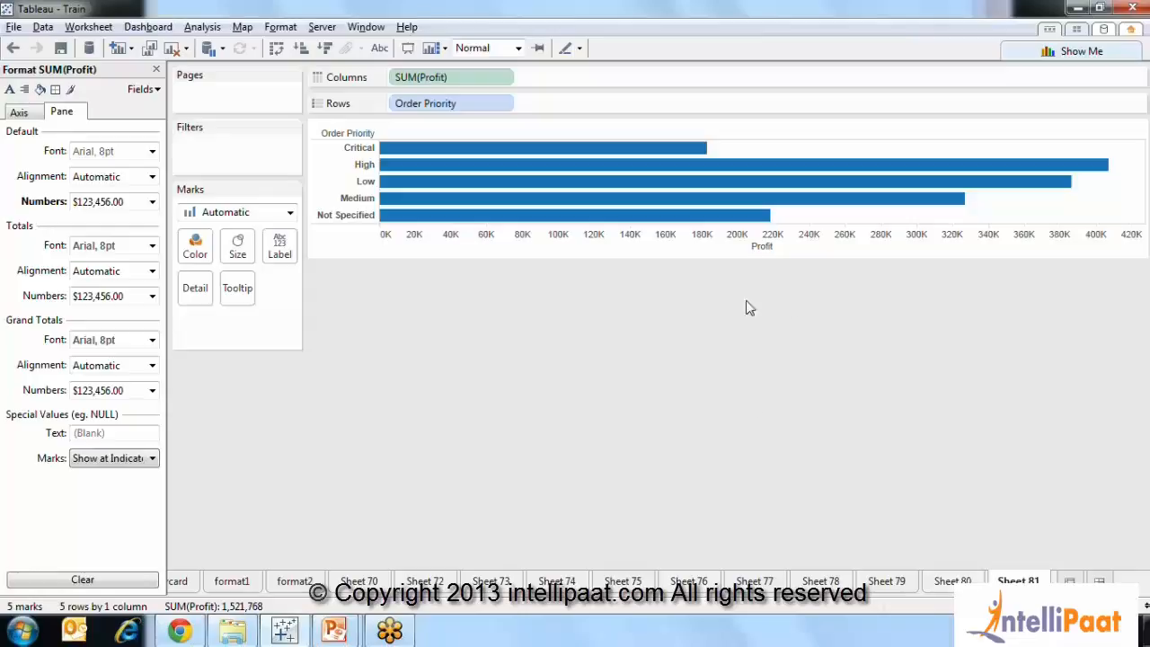
pyautogui.click(939, 584)
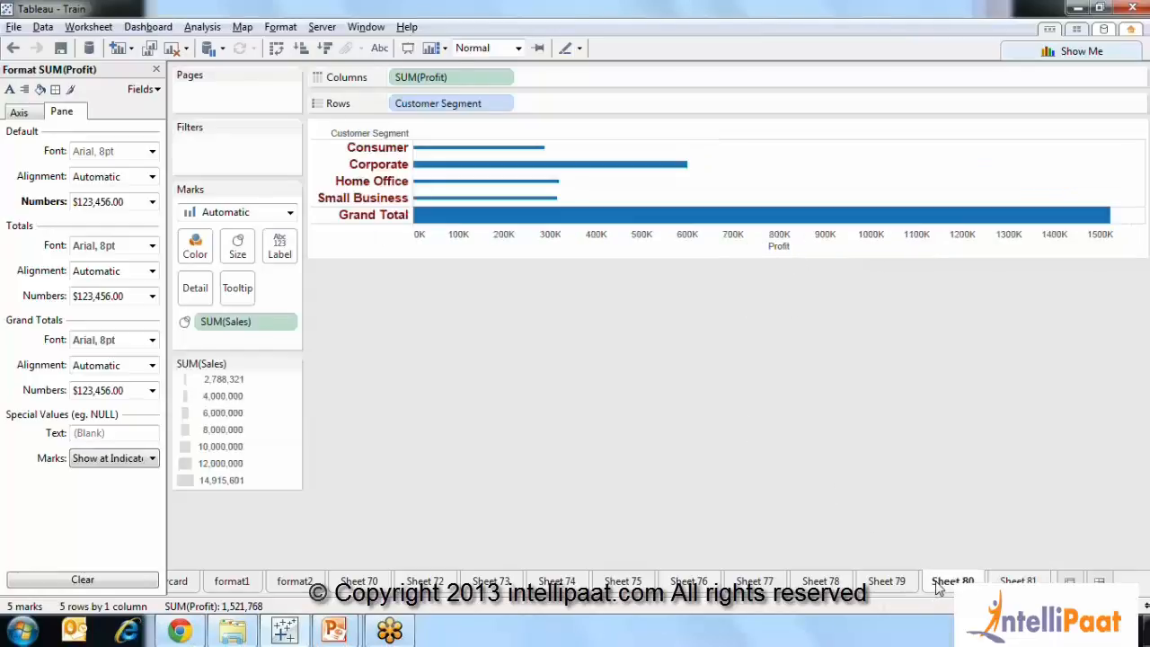
pyautogui.click(1031, 582)
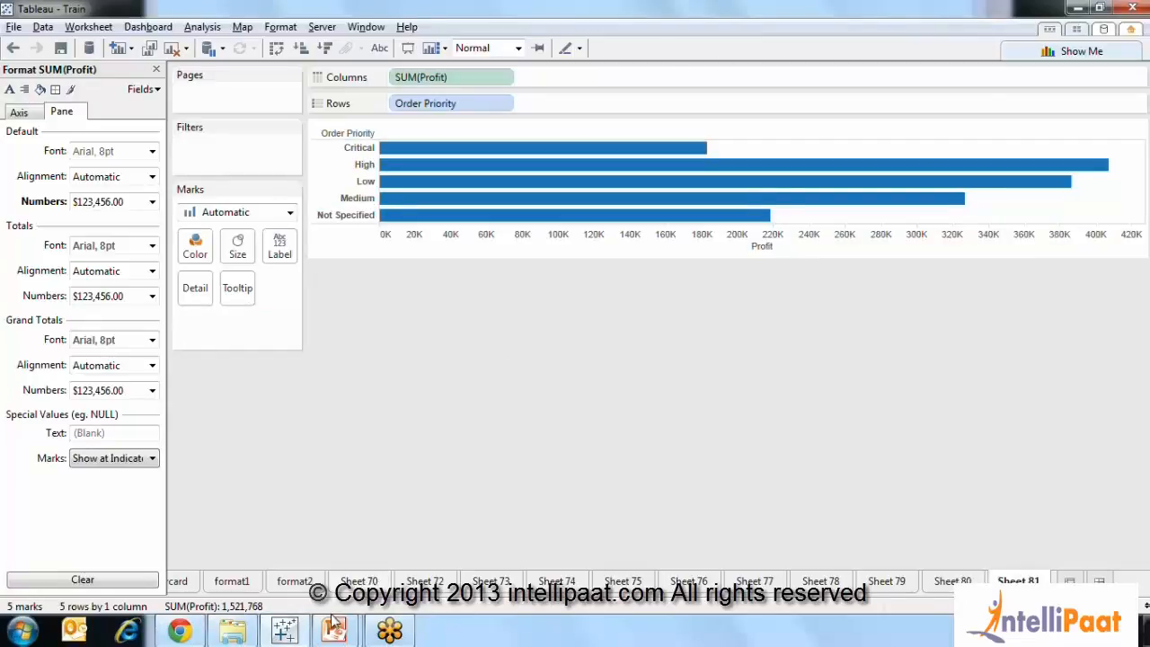
# Switch to the PowerPoint slide show to review the list of Formatting topics, and return to Tableau
pyautogui.moveTo(332, 629)
pyautogui.moveTo(390, 570)
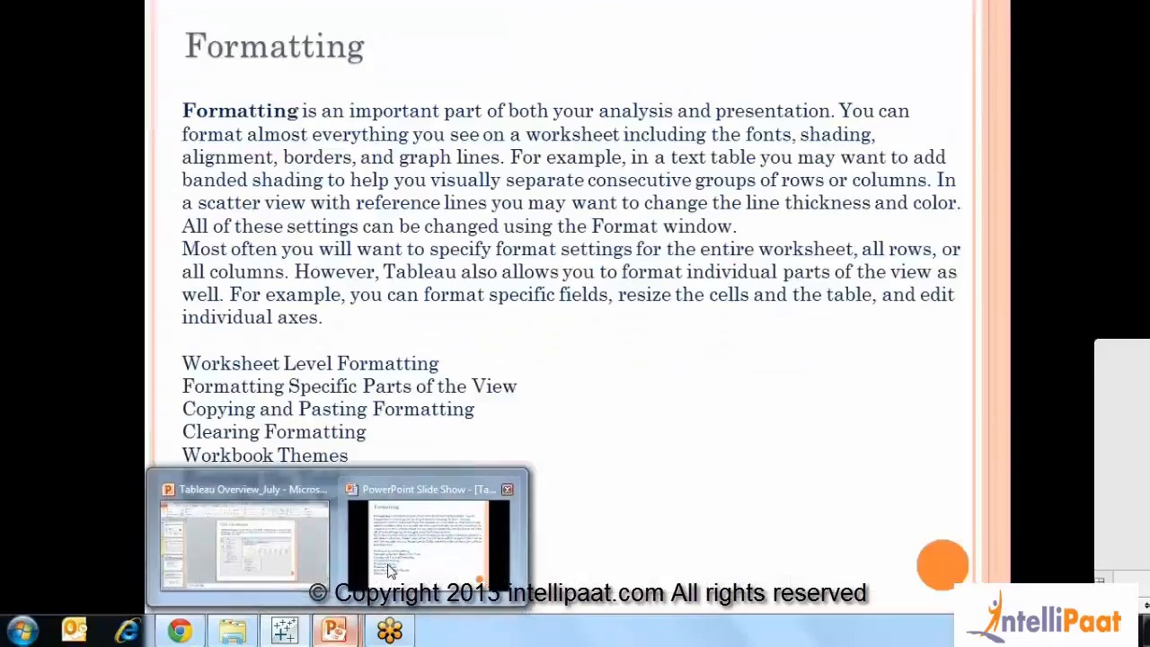
pyautogui.click(390, 570)
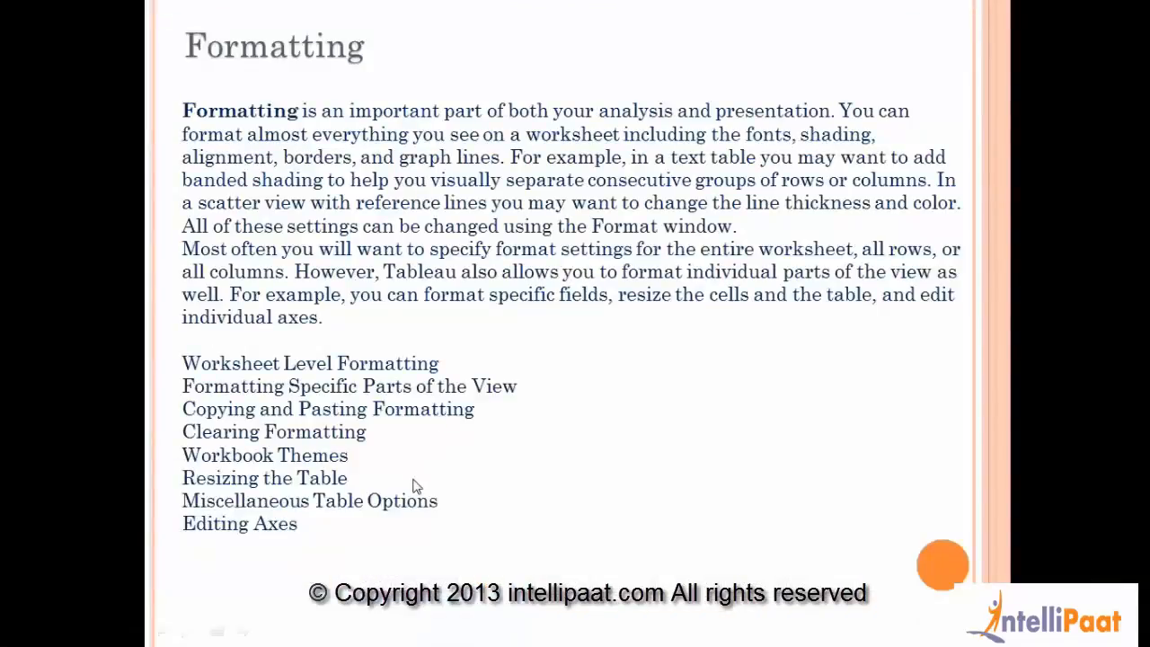
pyautogui.hotkey('alt', 'Tab')
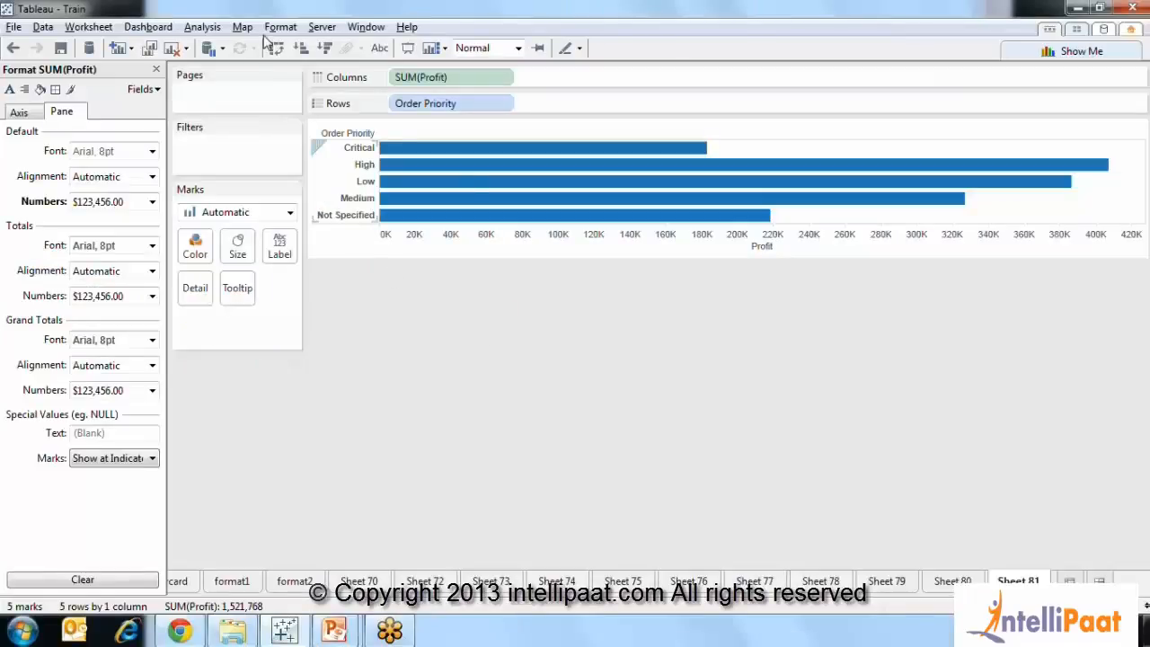
# Clear all formatting from Sheet 80
pyautogui.click(940, 581)
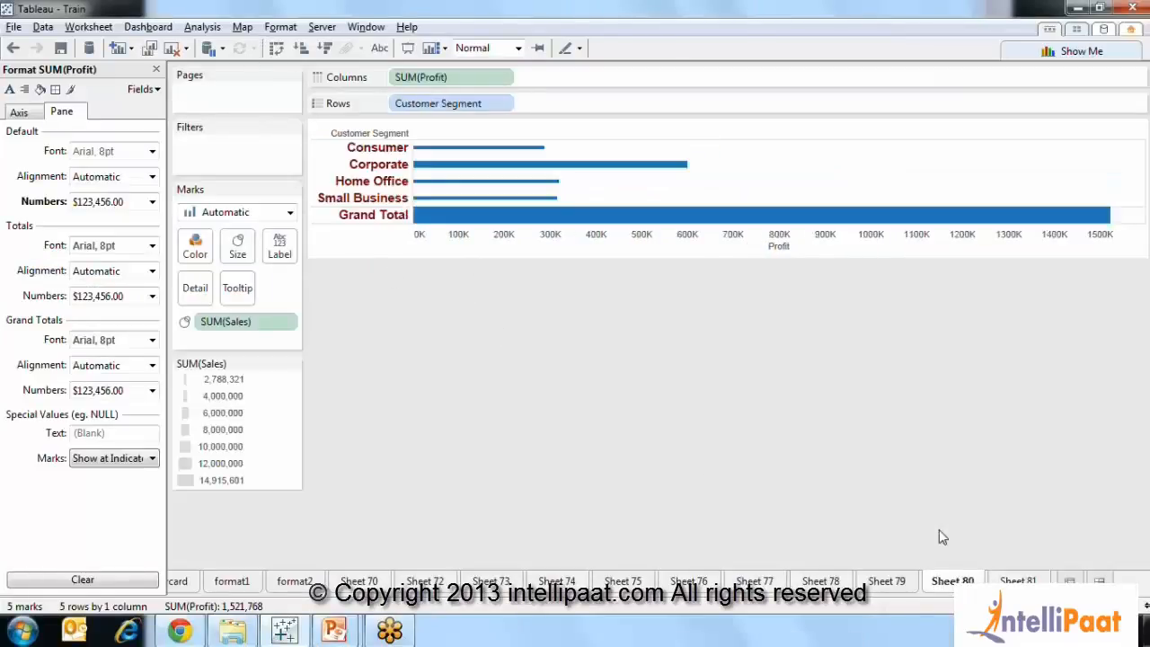
pyautogui.click(186, 48)
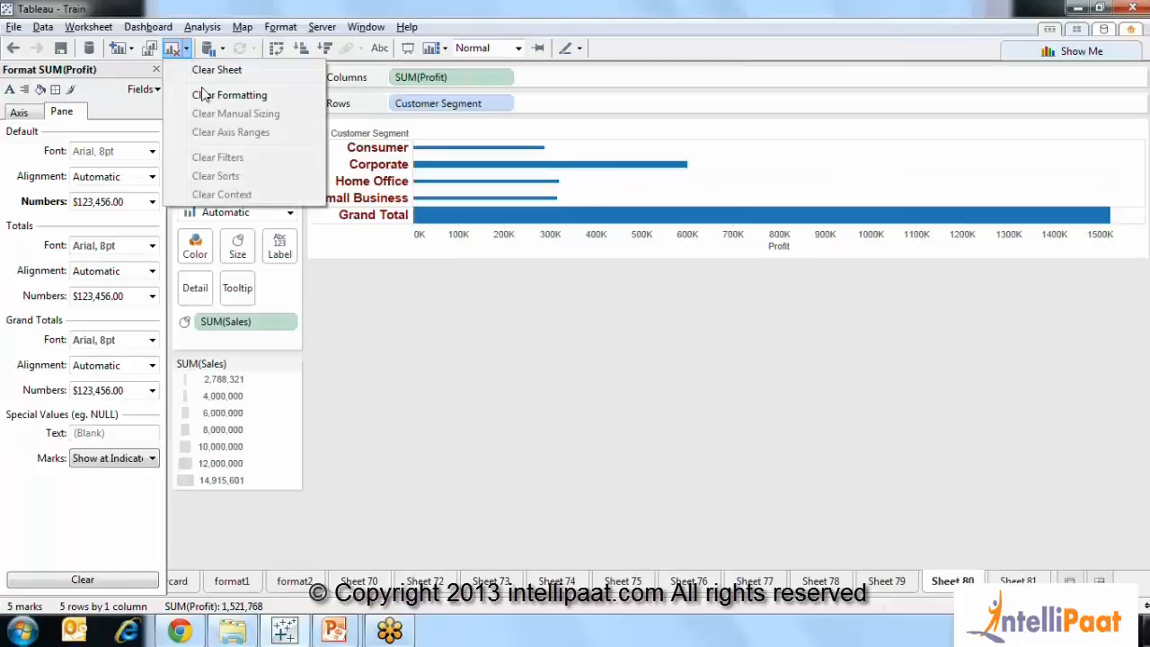
pyautogui.click(205, 98)
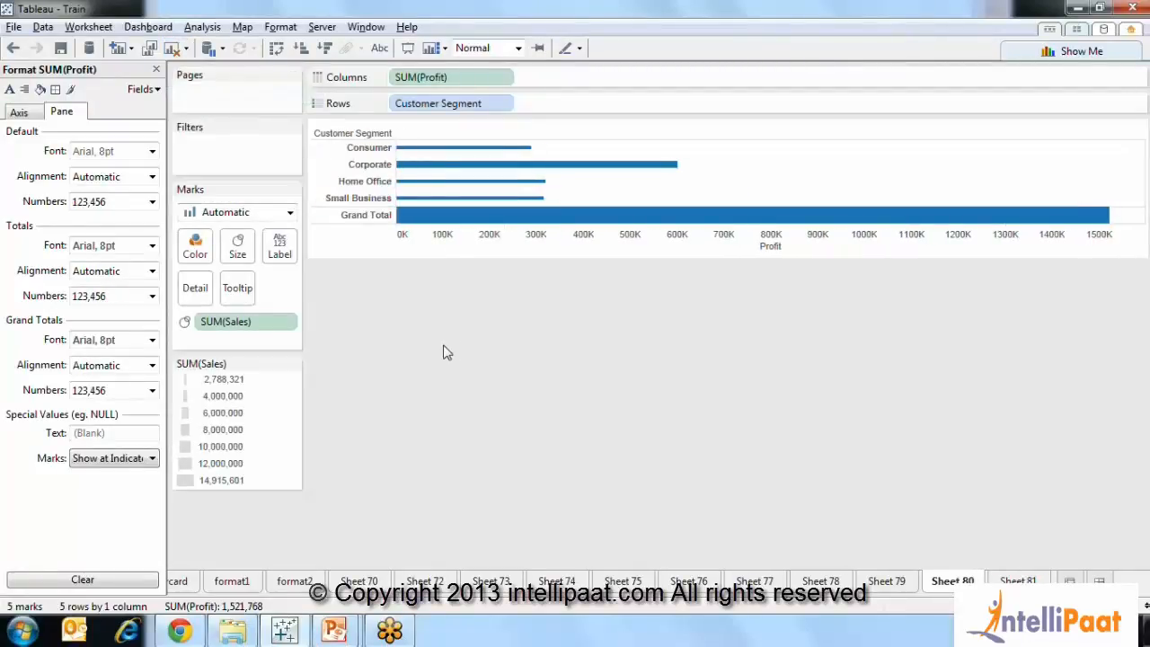
# Undo the clearing of Sheet 80's formatting
pyautogui.rightClick(334, 170)
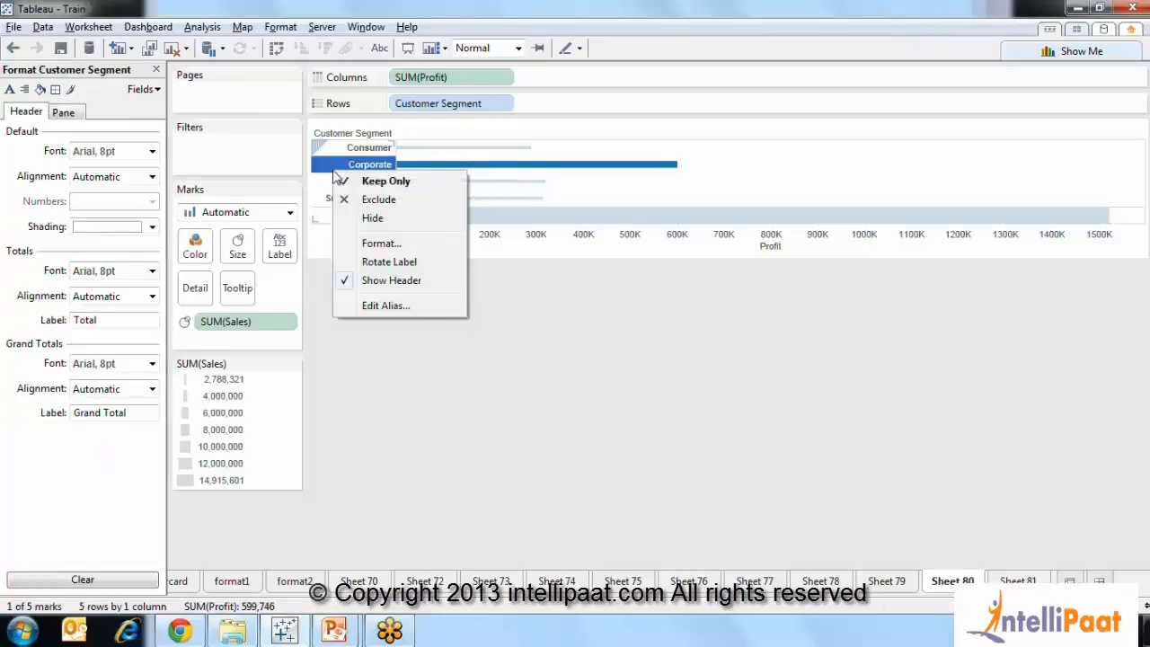
pyautogui.click(476, 451)
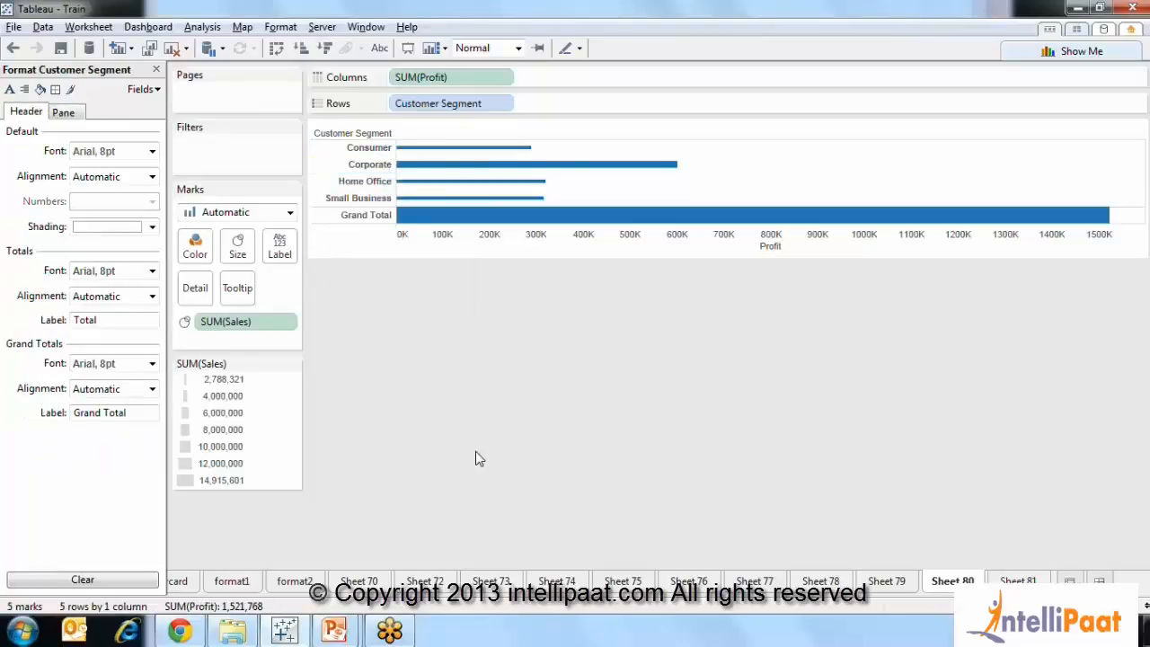
pyautogui.click(12, 49)
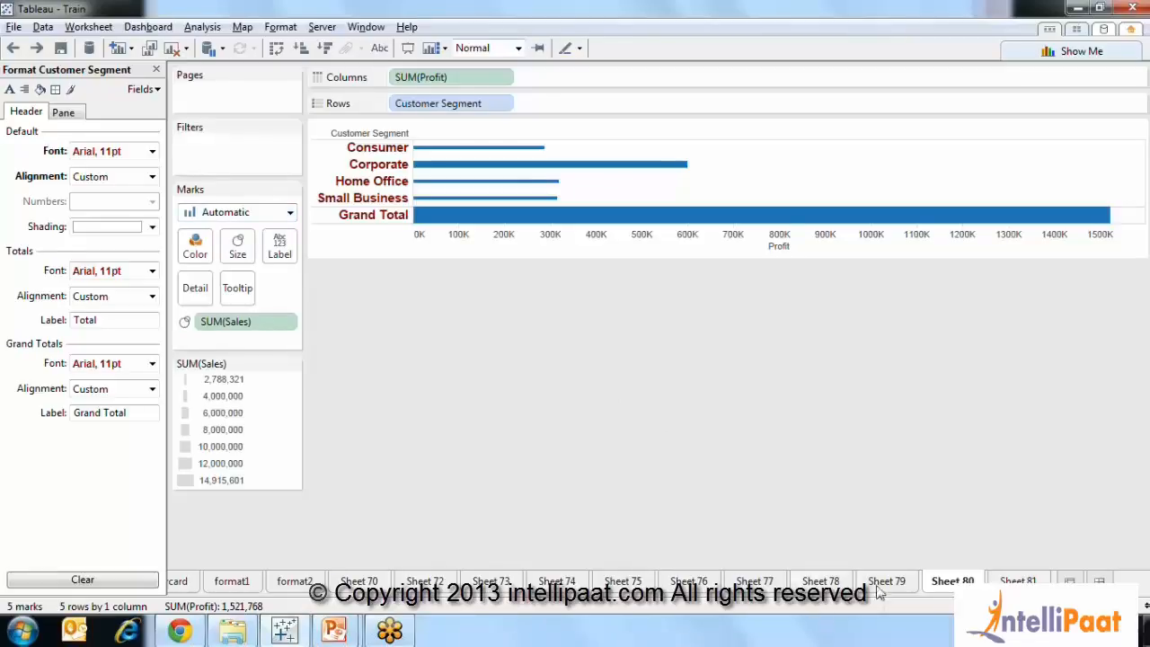
# Review the Formatting topics in the PowerPoint slide show, return to Tableau, and close the Customer Segment formatting pane
pyautogui.moveTo(332, 632)
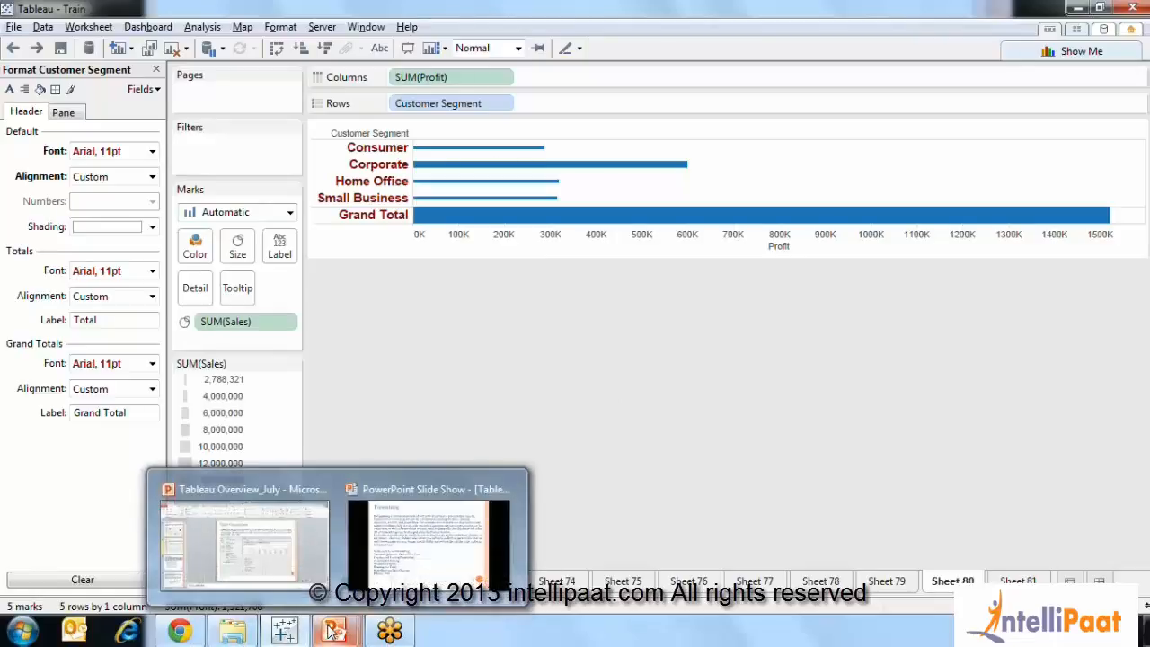
pyautogui.click(432, 530)
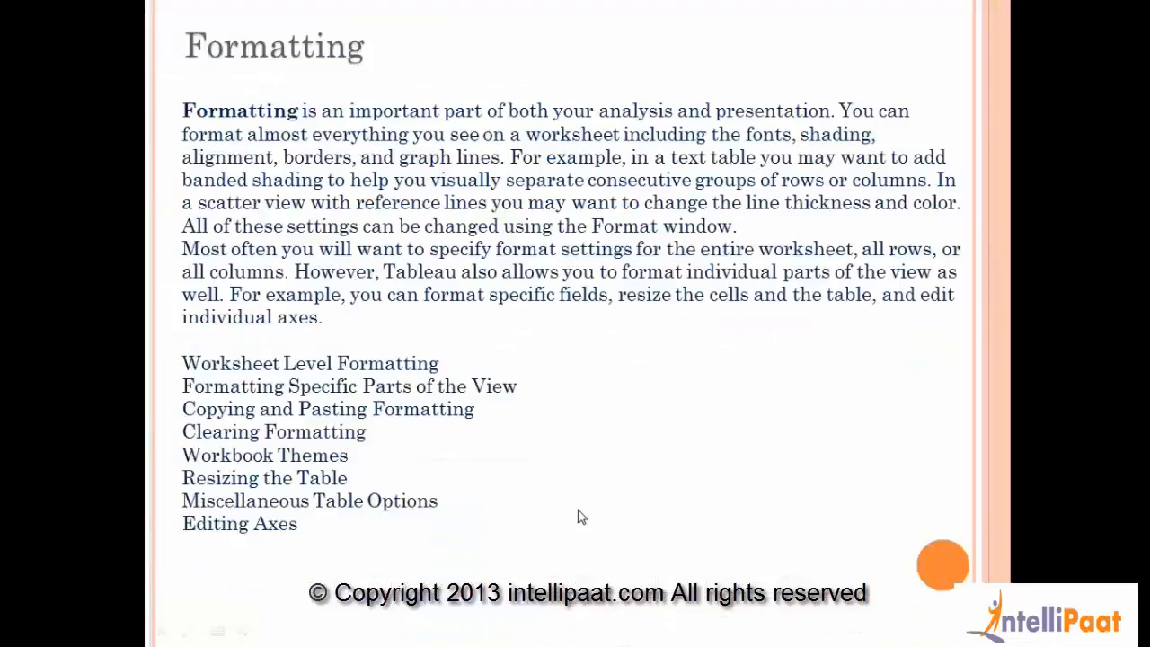
pyautogui.hotkey('alt', 'Tab')
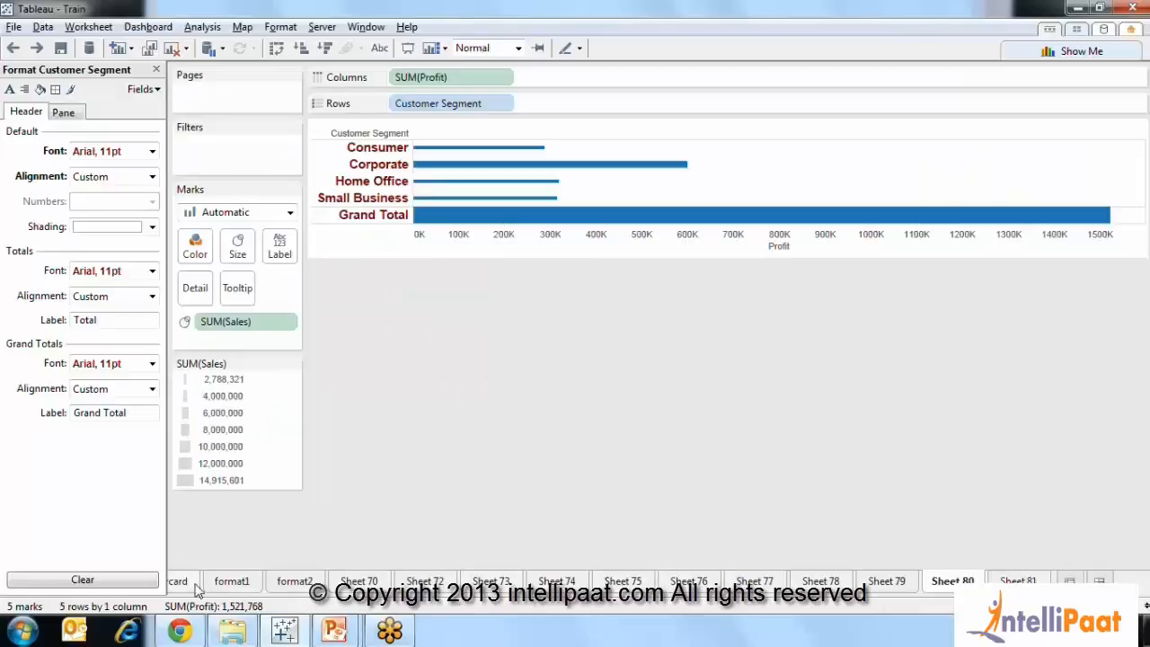
pyautogui.click(157, 69)
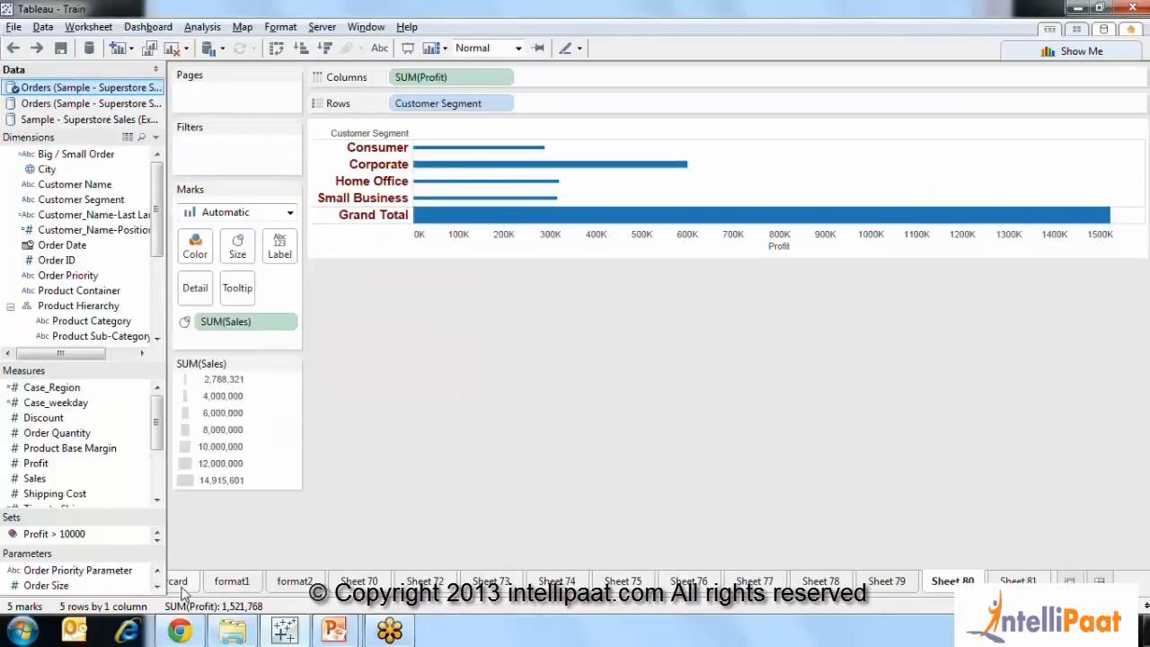
# Look through the existing Order Priority 02 and Barchart sheets
pyautogui.click(1083, 607)
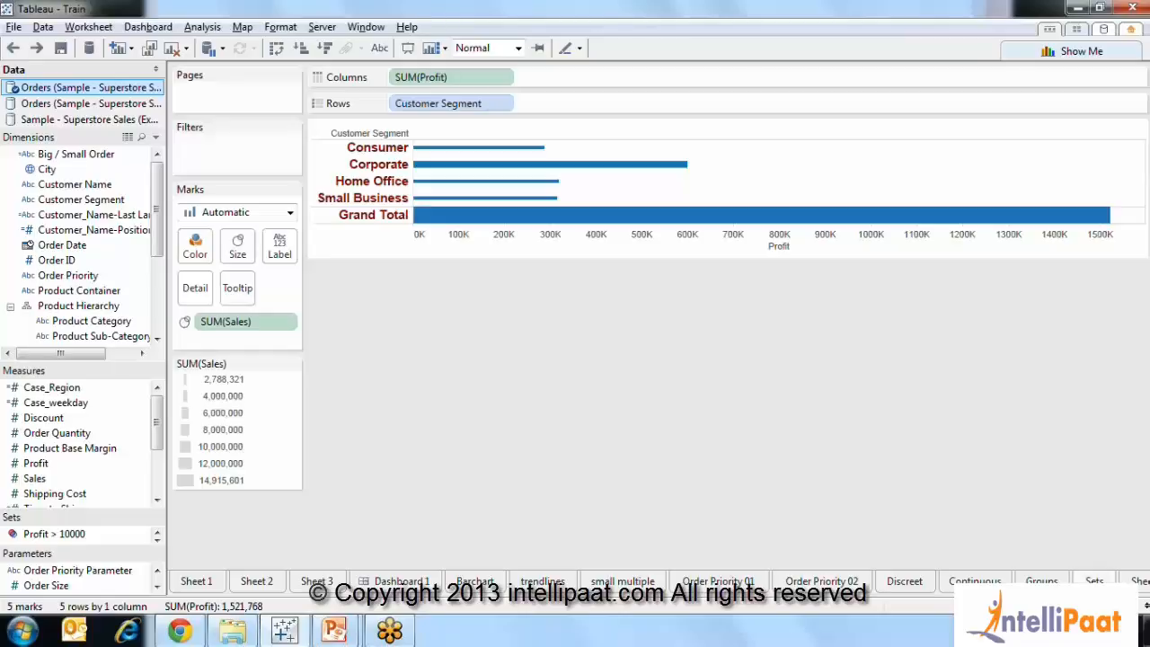
pyautogui.click(817, 581)
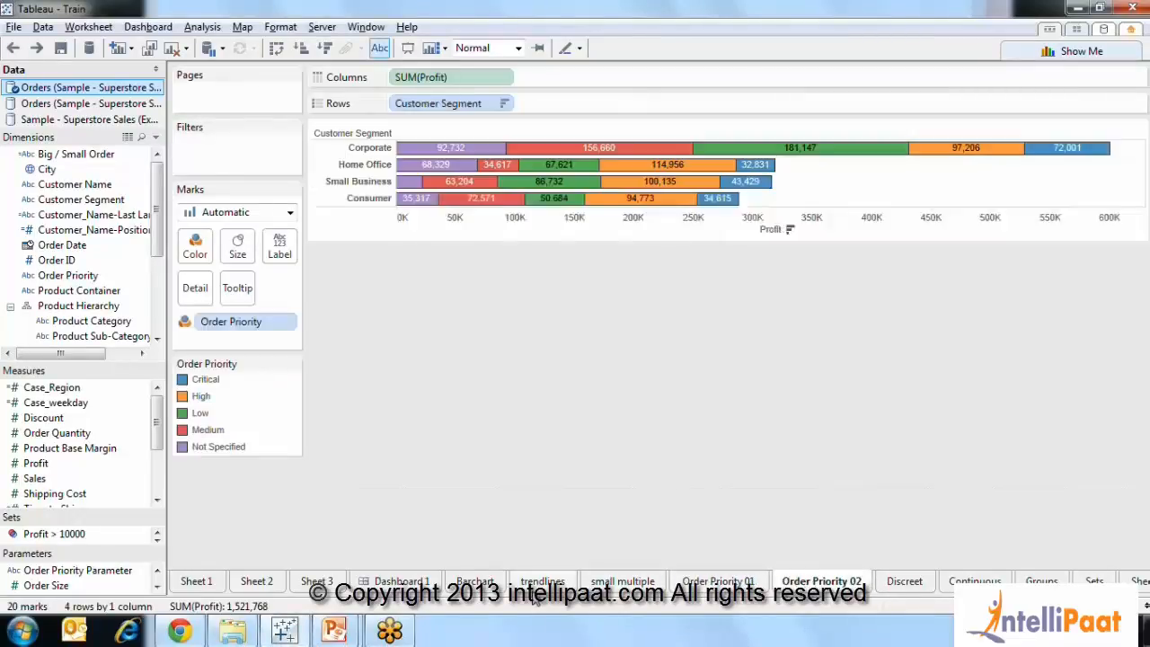
pyautogui.click(476, 581)
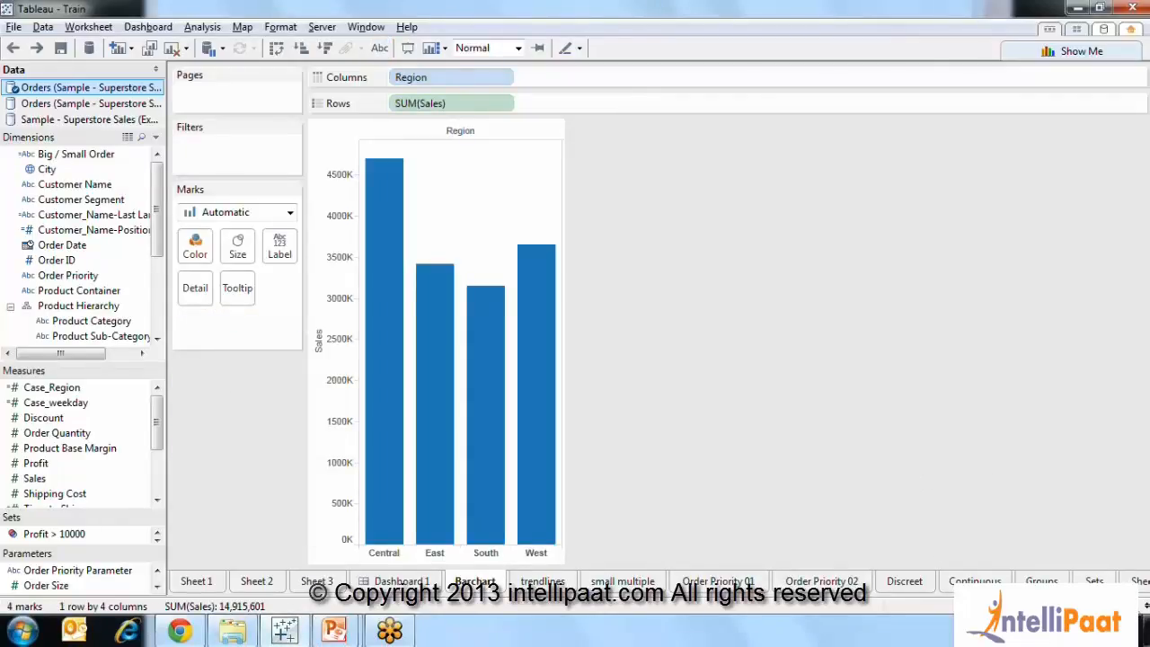
# Build a text table in a new worksheet with Customer Segment on Rows, Measure Names on Columns, and Measure Values as text
pyautogui.click(1129, 607)
pyautogui.click(1050, 583)
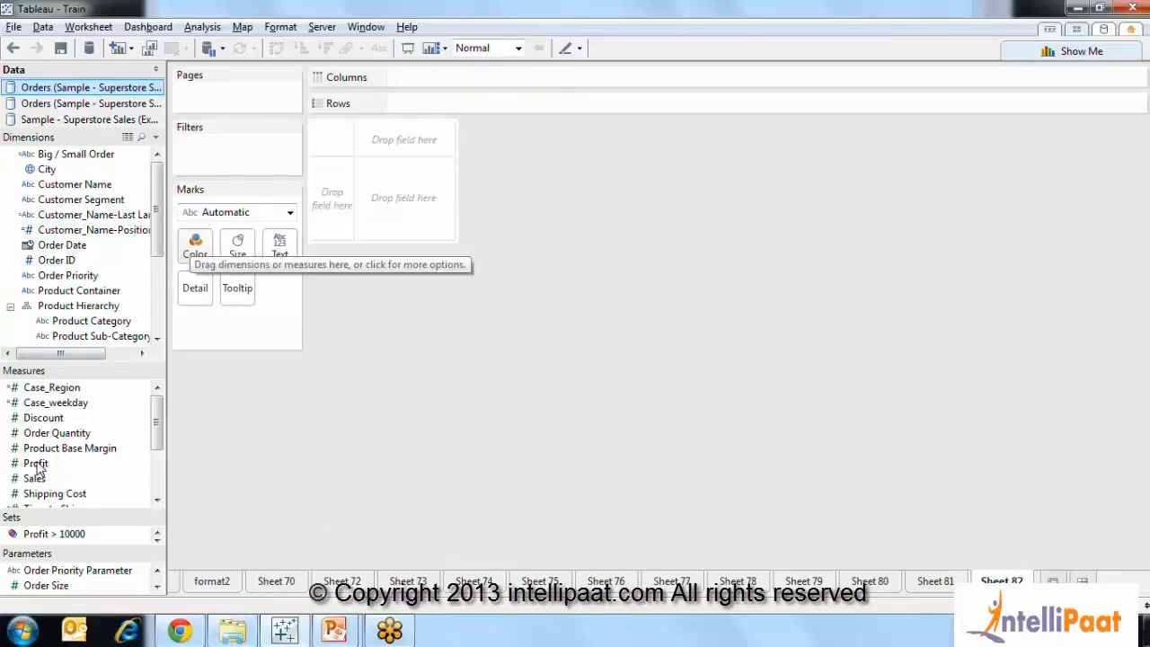
pyautogui.moveTo(65, 205); pyautogui.dragTo(469, 105)
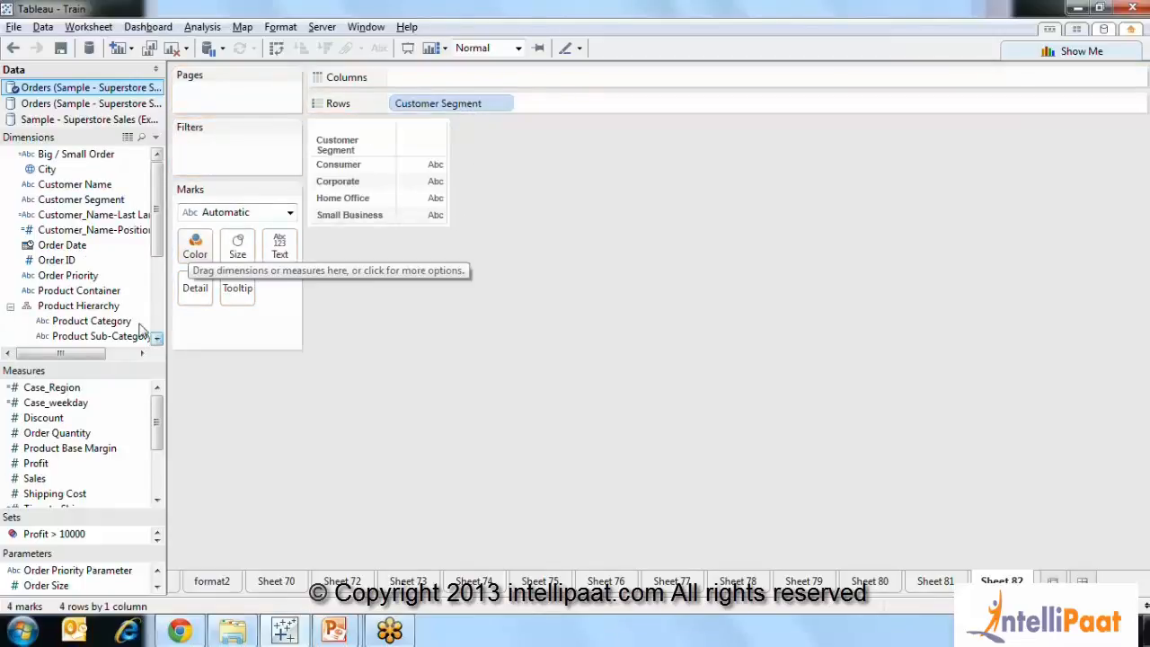
pyautogui.scroll(-3, 133, 330)
pyautogui.moveTo(74, 336); pyautogui.dragTo(562, 79)
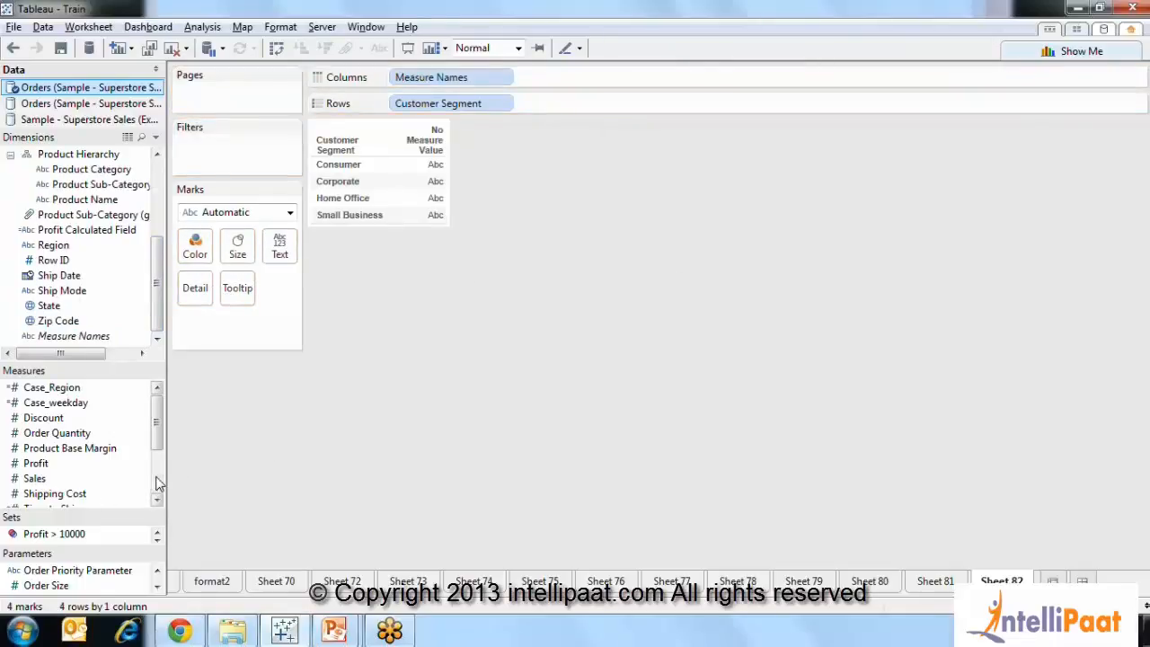
pyautogui.scroll(-3, 154, 486)
pyautogui.moveTo(59, 494); pyautogui.dragTo(281, 256)
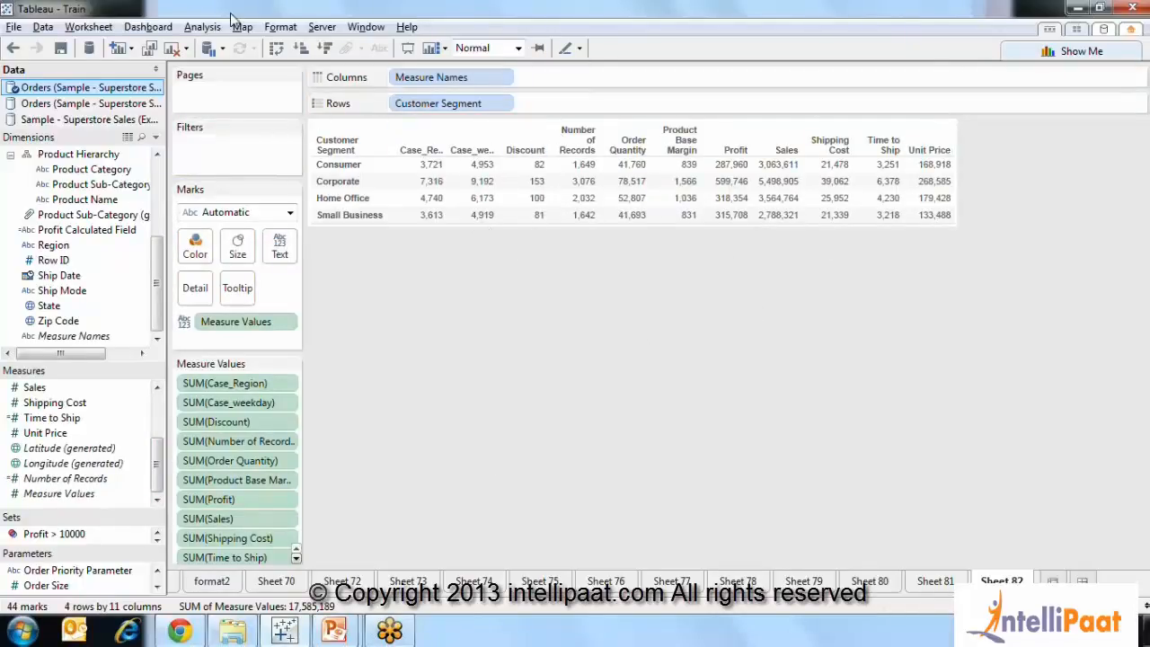
# Try the Manual default number format in the advanced table layout options, and discard the change
pyautogui.click(293, 32)
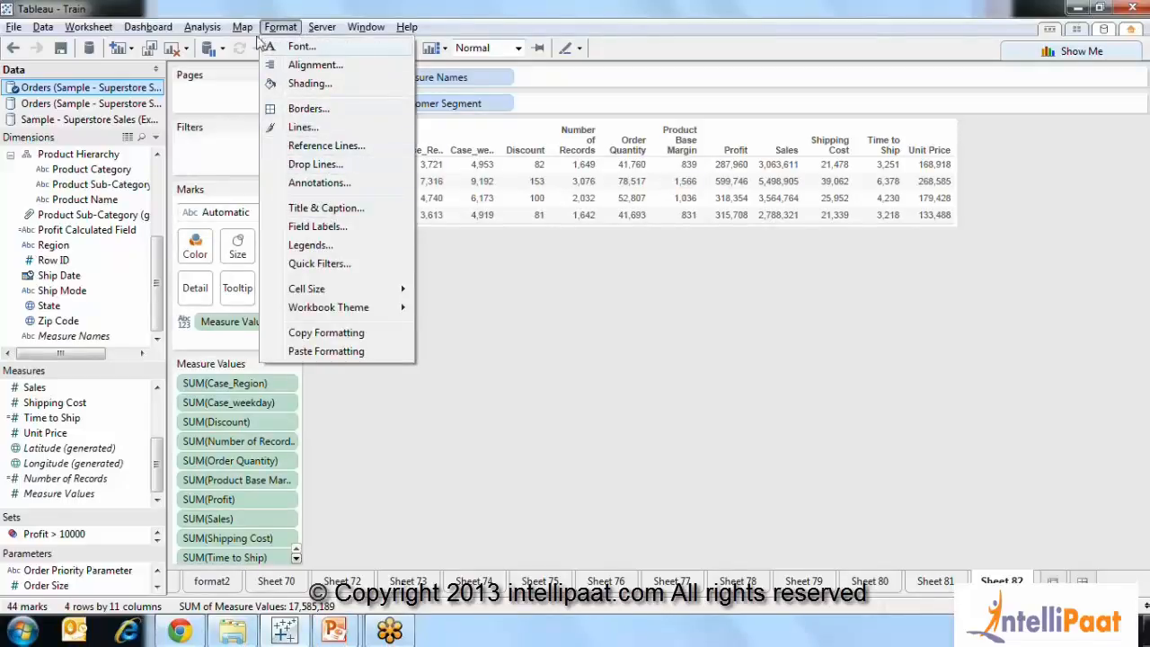
pyautogui.moveTo(214, 36)
pyautogui.moveTo(282, 174)
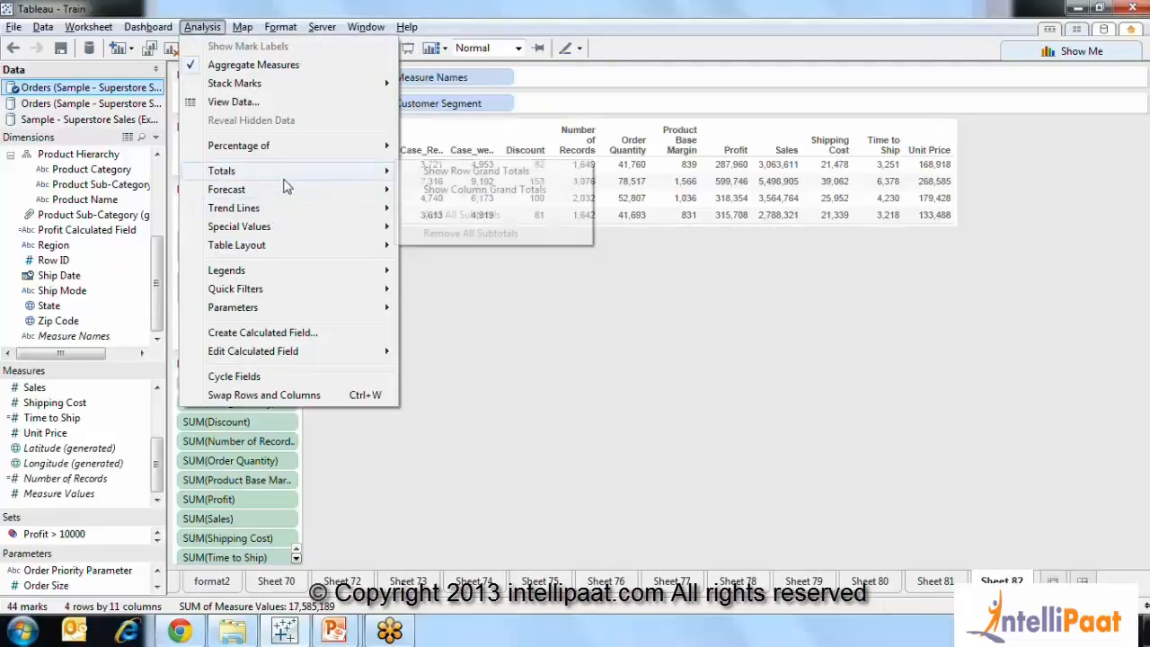
pyautogui.moveTo(347, 196)
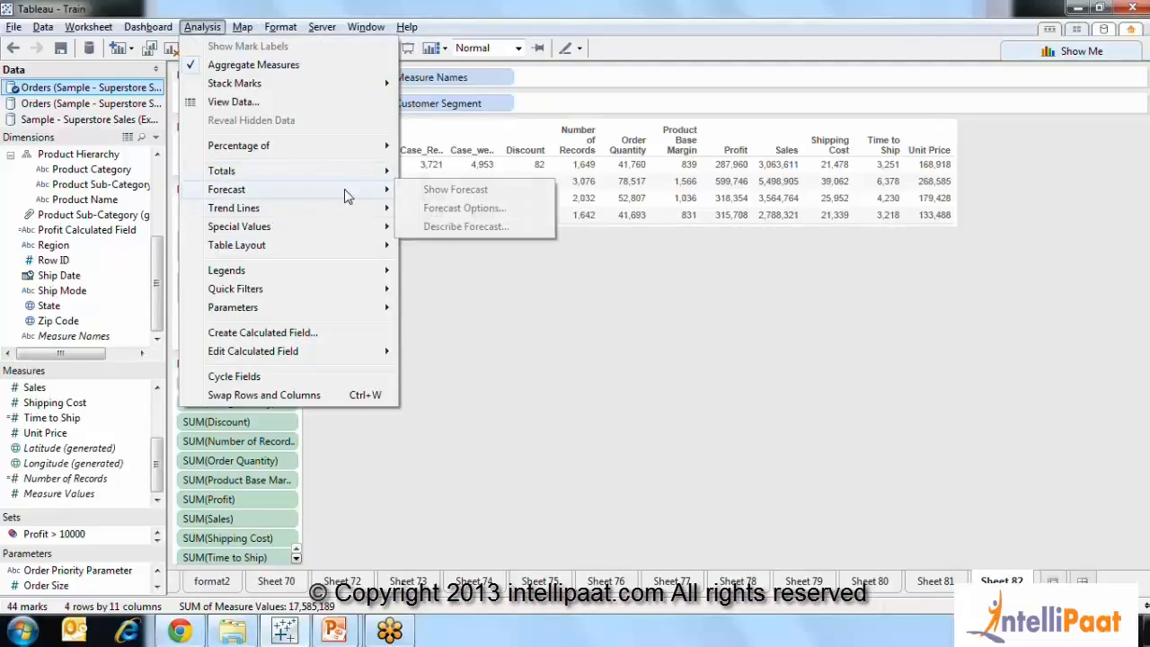
pyautogui.moveTo(359, 244)
pyautogui.click(438, 327)
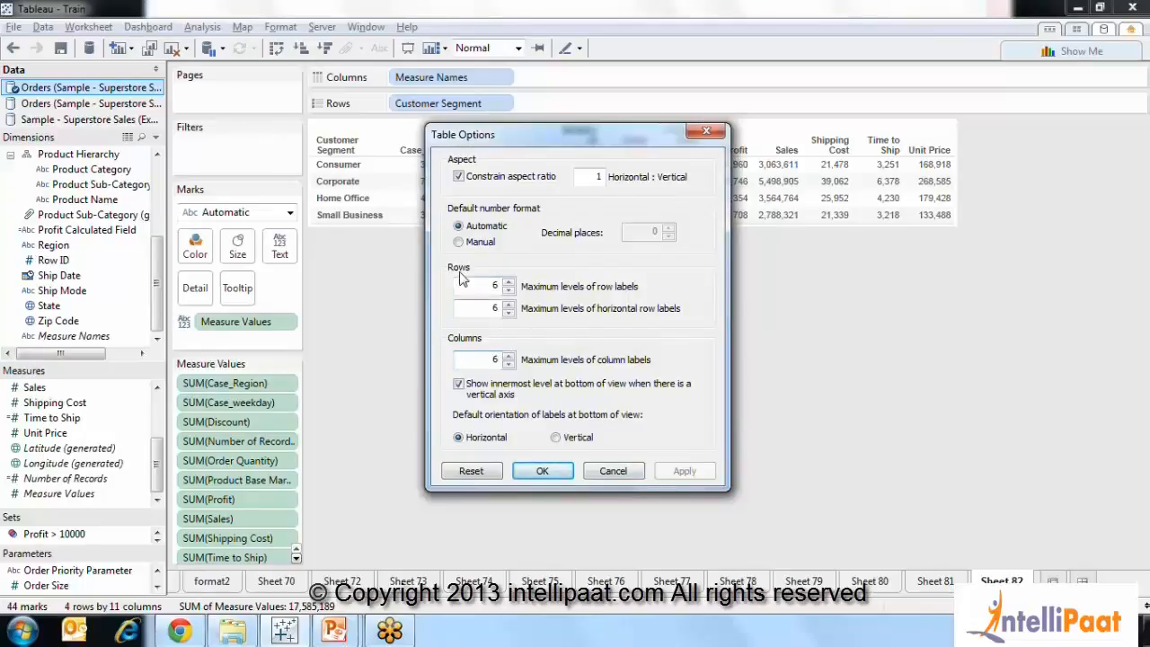
pyautogui.click(459, 243)
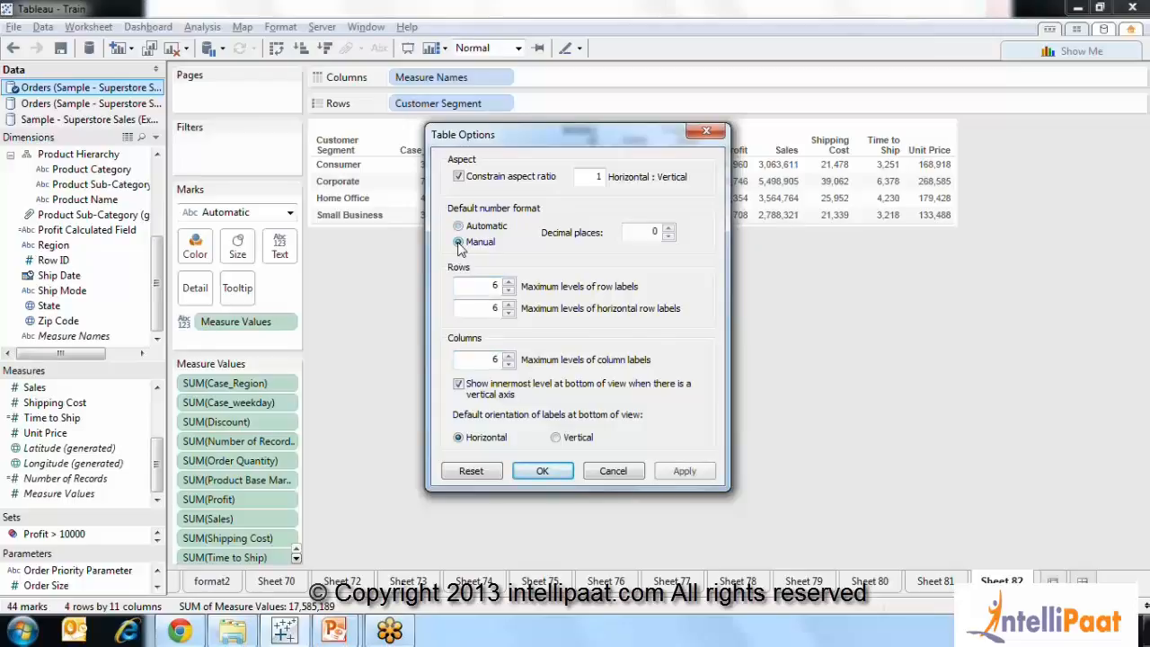
pyautogui.click(668, 228)
pyautogui.click(668, 229)
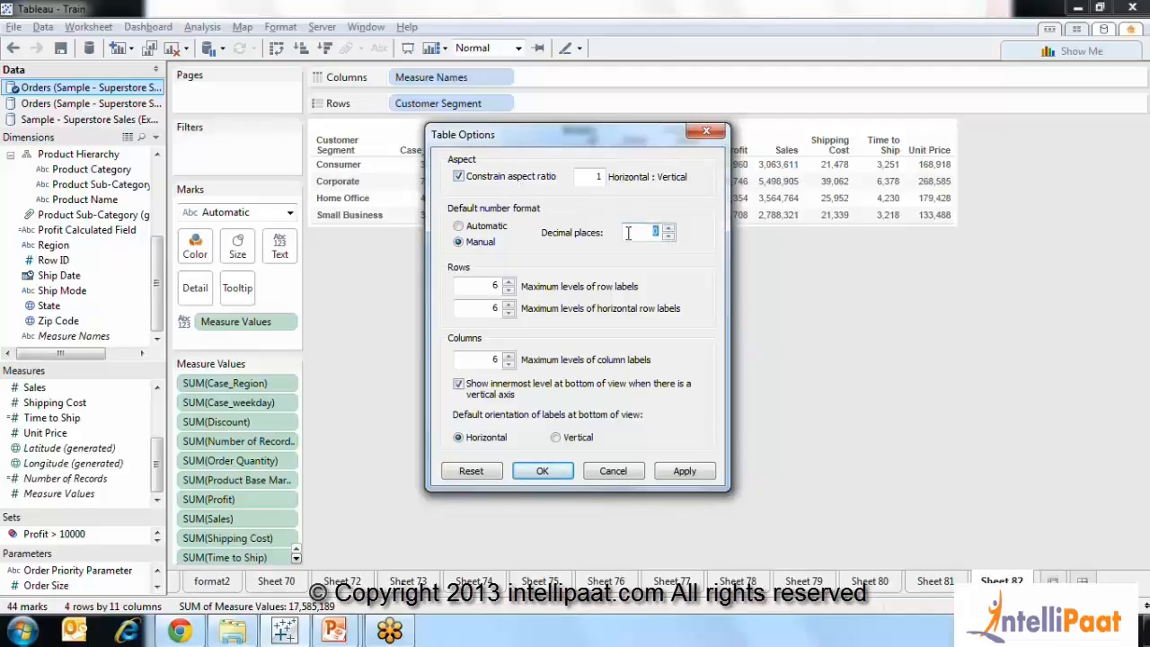
pyautogui.moveTo(550, 141); pyautogui.dragTo(575, 186)
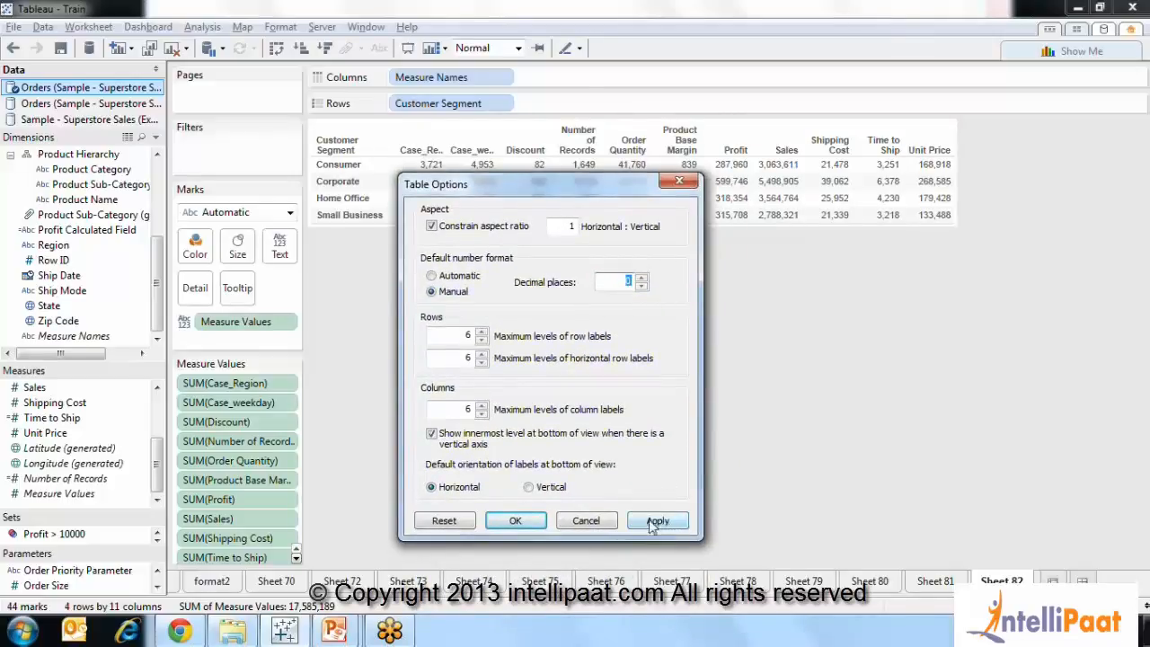
pyautogui.click(607, 527)
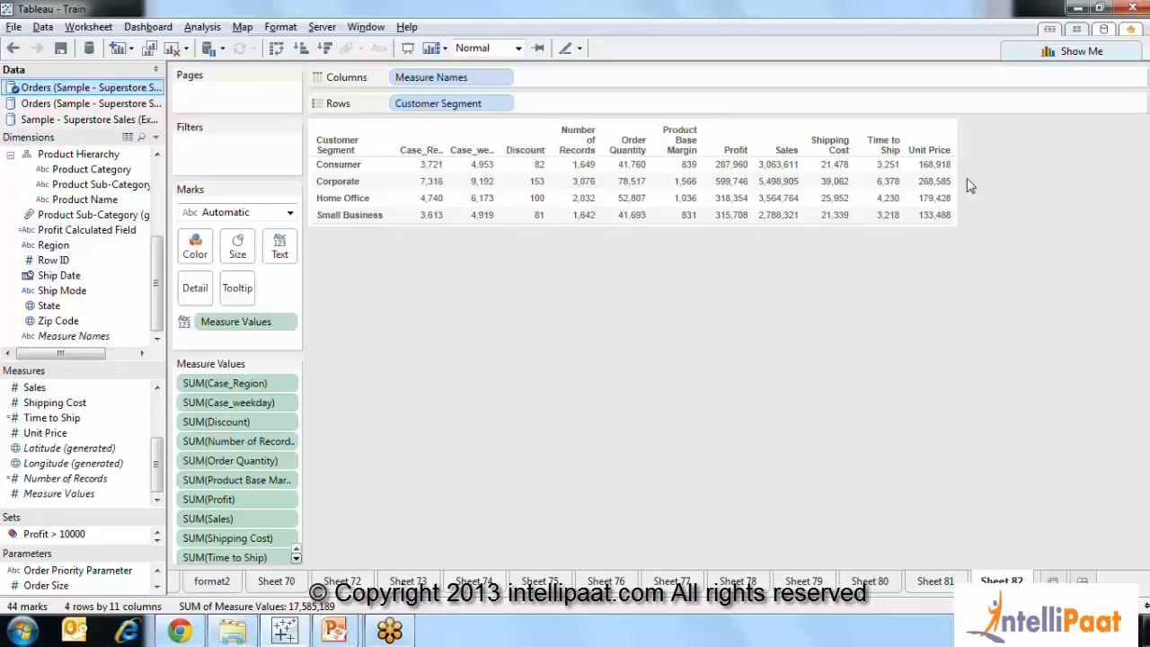
# Try resizing the table at the column boundary before Unit Price, and undo it
pyautogui.moveTo(902, 138); pyautogui.dragTo(926, 144)
pyautogui.hotkey('ctrl', 'z')
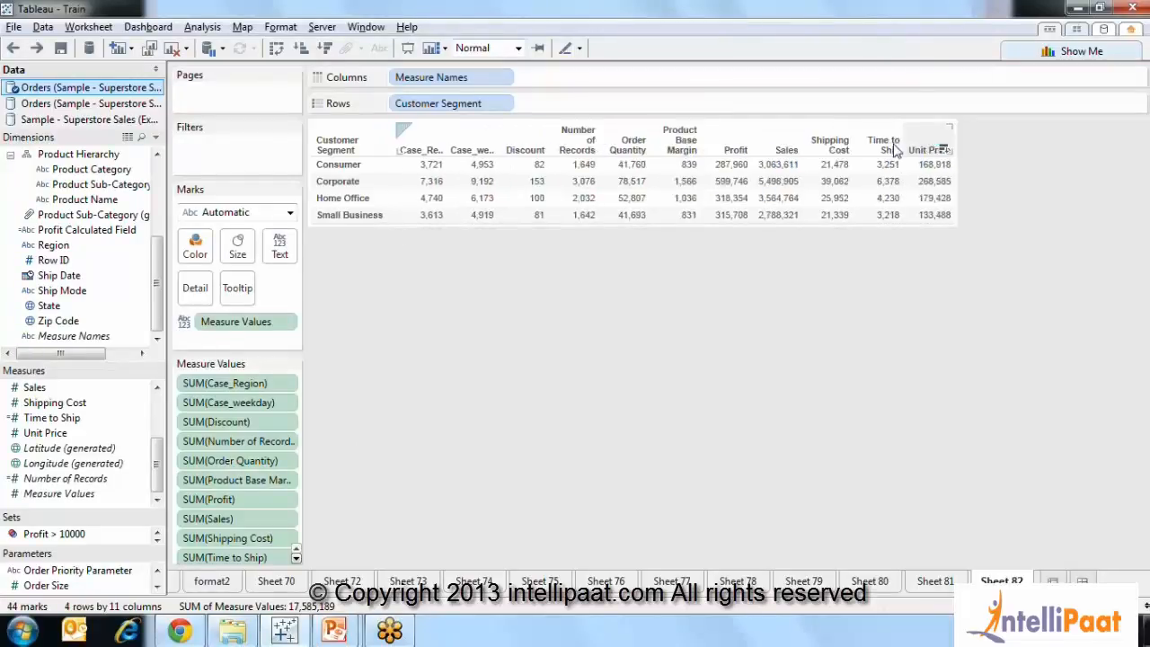
# Make the table's cells one step taller, and make them one step shorter again
pyautogui.click(272, 29)
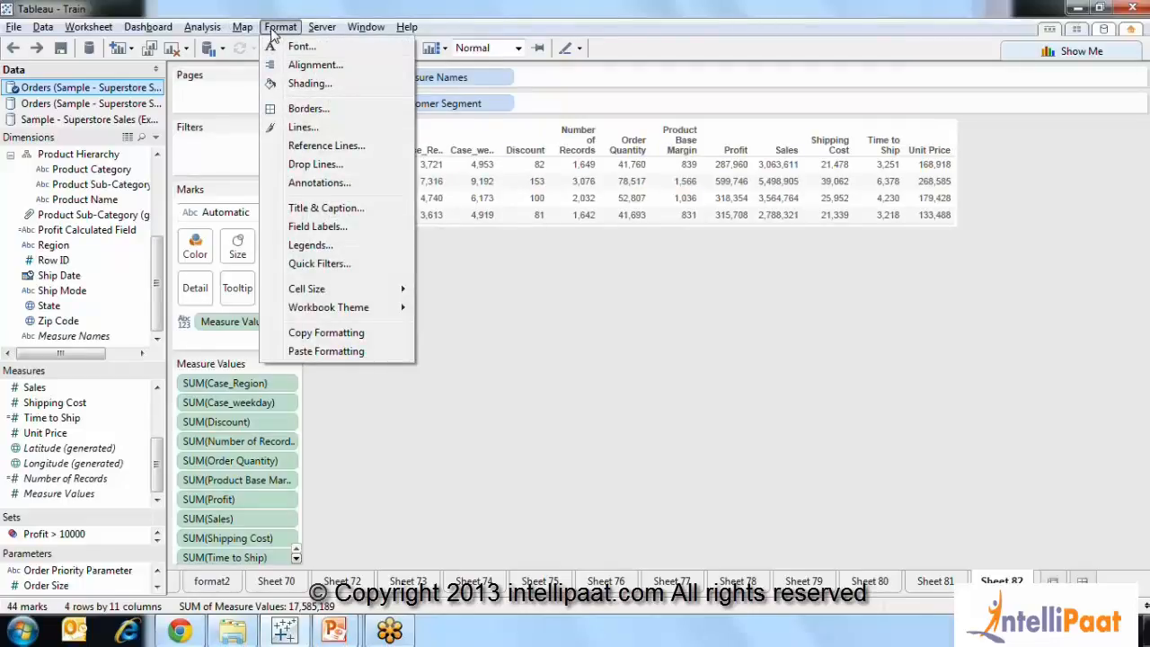
pyautogui.moveTo(400, 288)
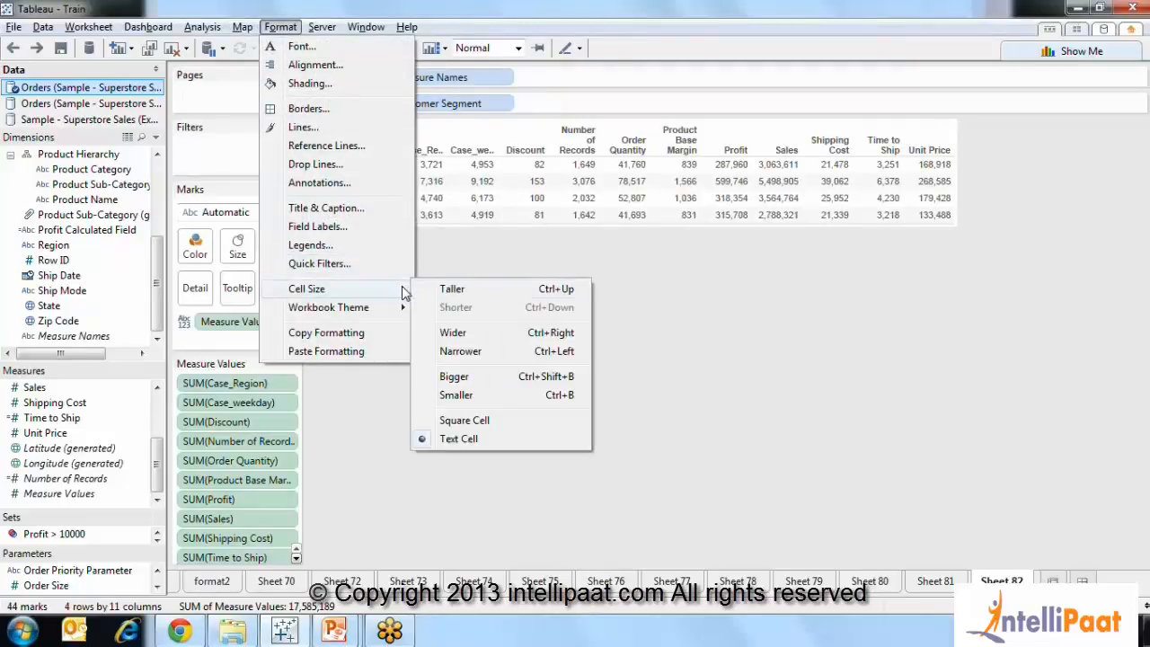
pyautogui.click(506, 288)
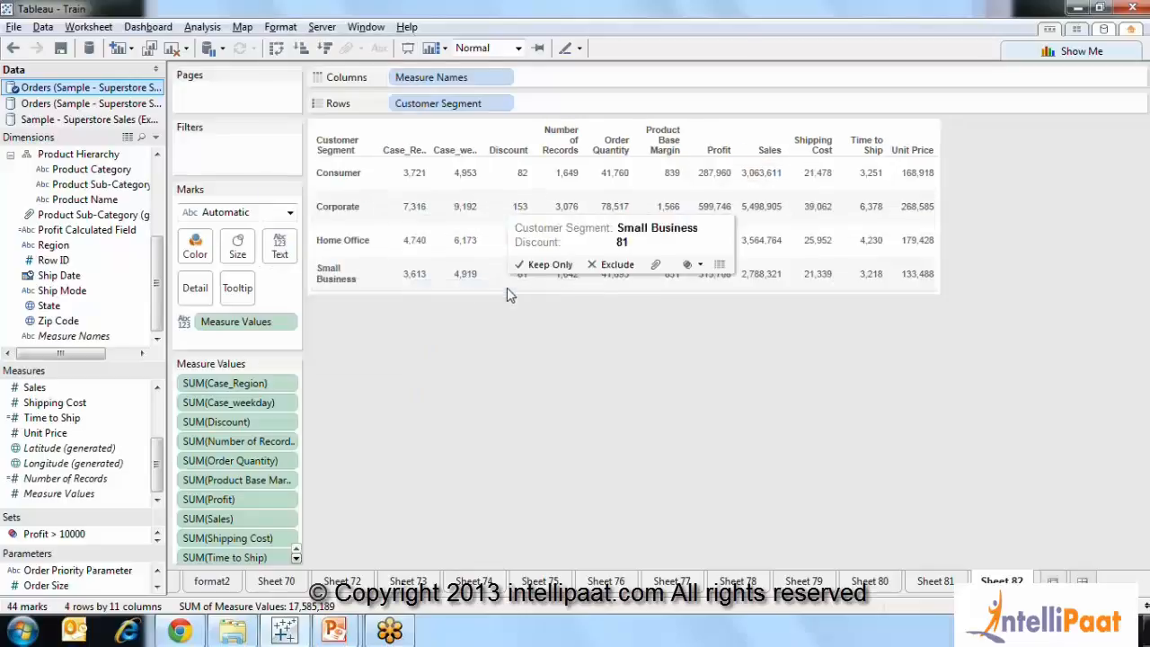
pyautogui.click(280, 27)
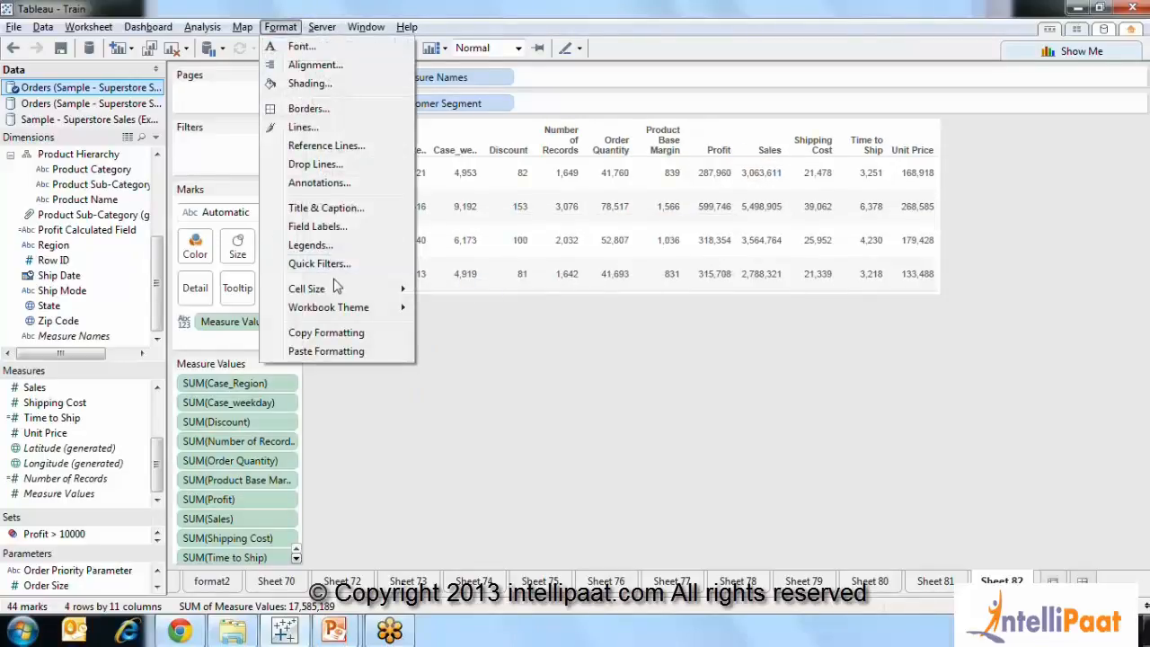
pyautogui.moveTo(349, 289)
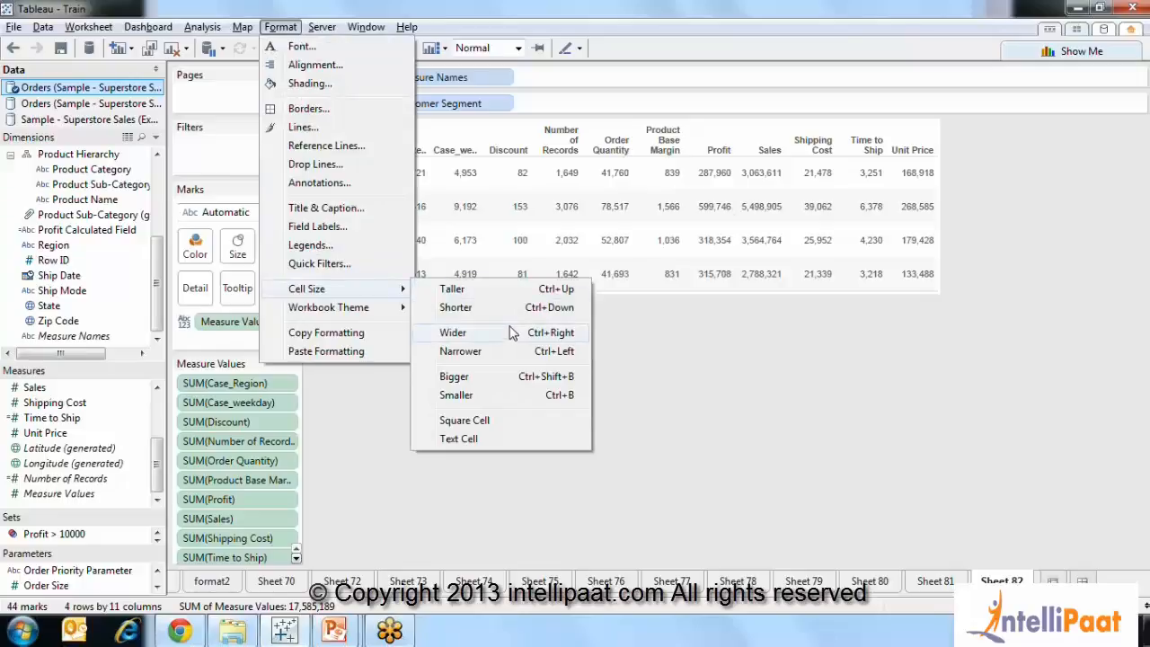
pyautogui.click(495, 310)
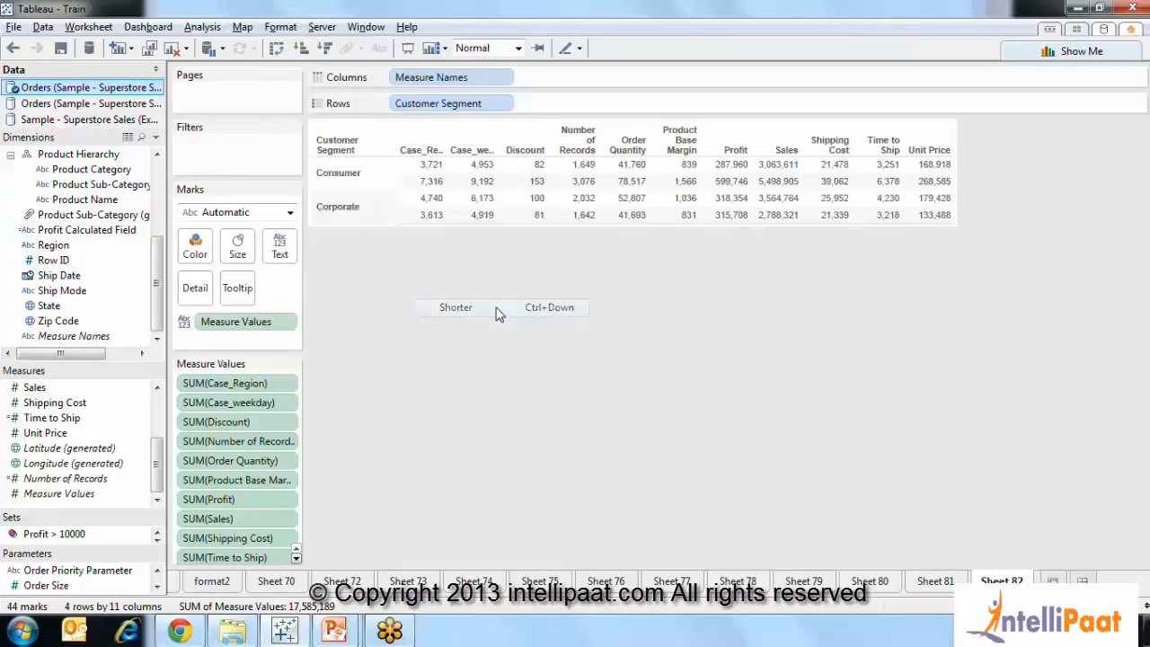
# Paste the previously copied formatting onto Sheet 82
pyautogui.click(282, 27)
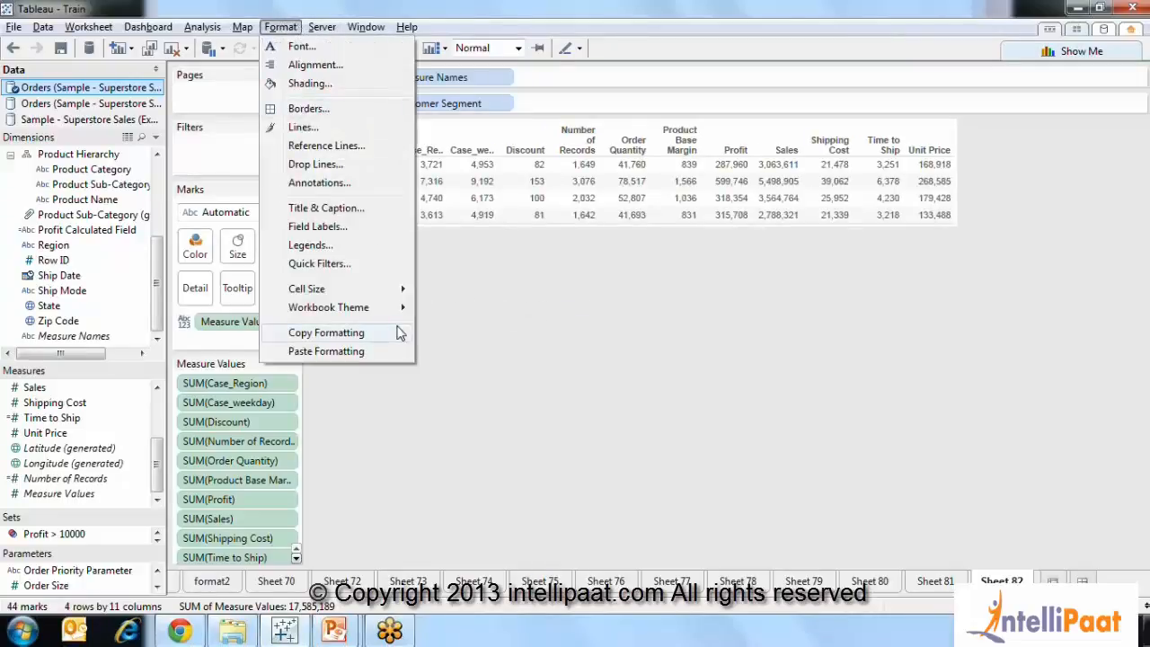
pyautogui.click(390, 351)
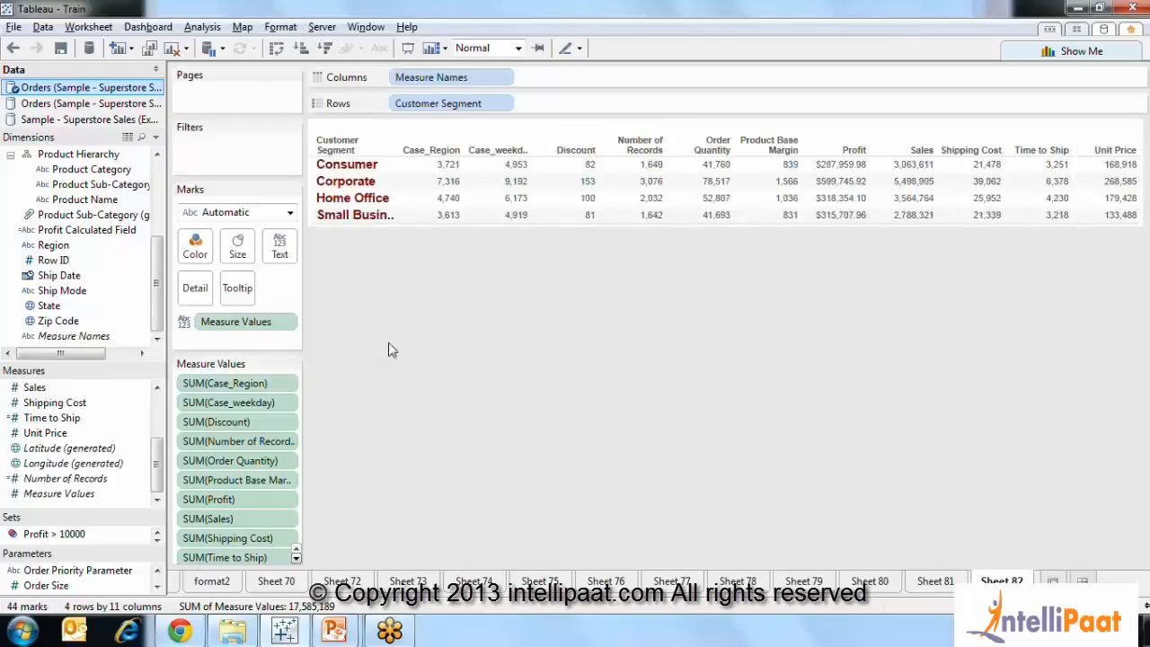
# Compare the pasted formatting of Sheet 82 with the formatting of Sheet 80 and Sheet 81
pyautogui.click(938, 585)
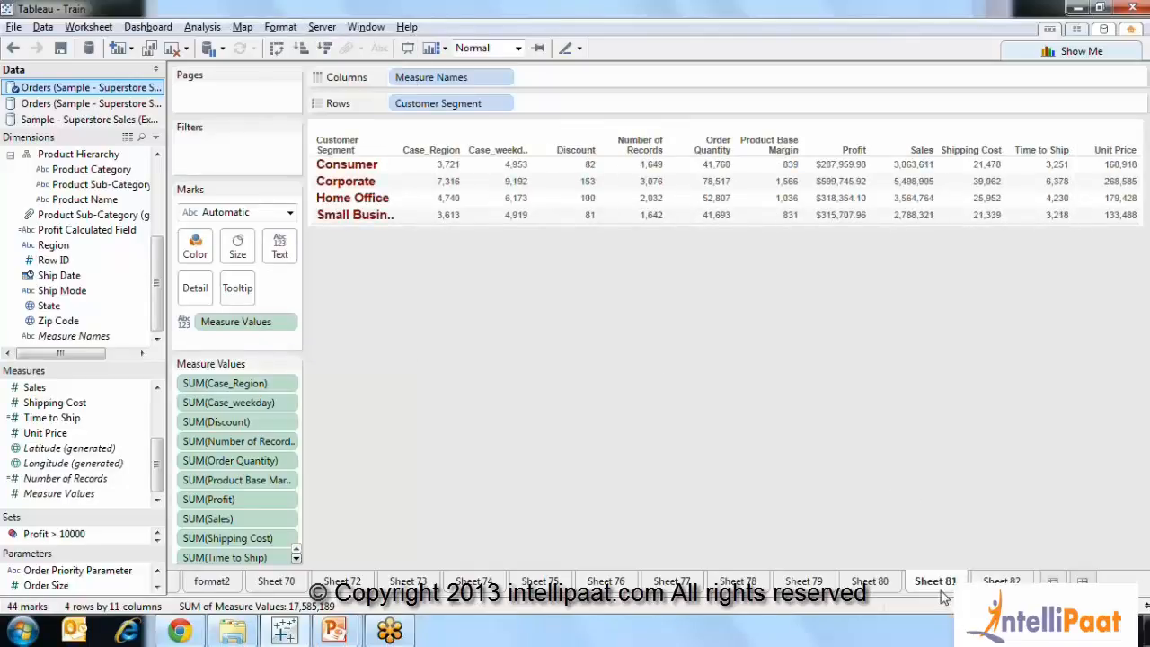
pyautogui.click(1002, 583)
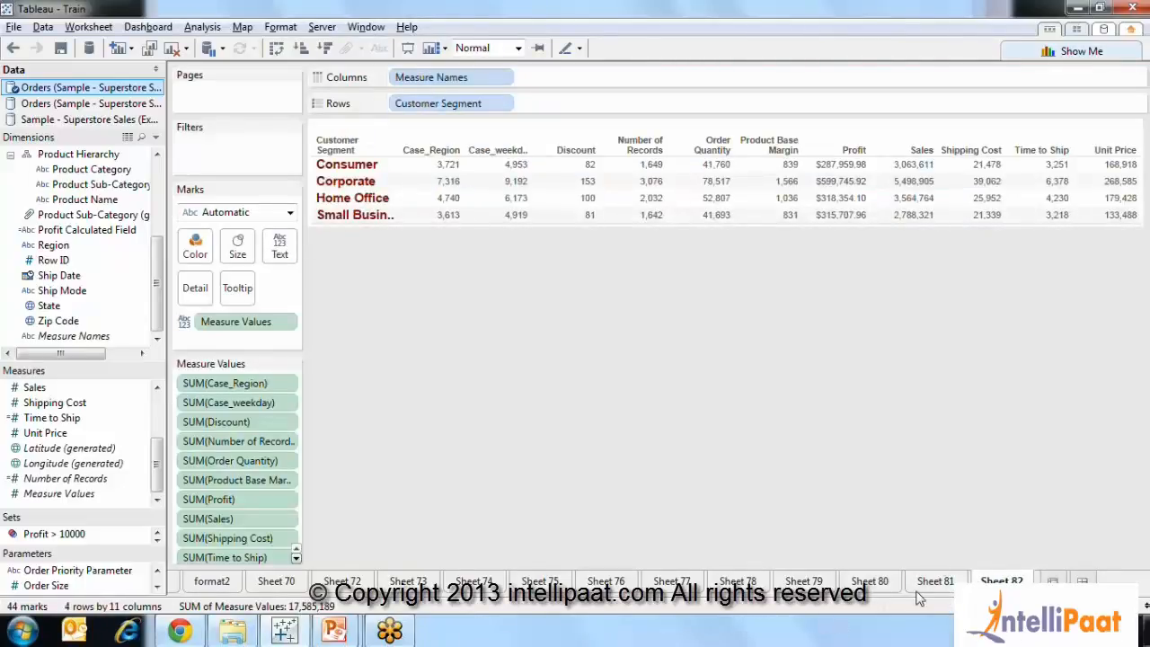
pyautogui.click(868, 584)
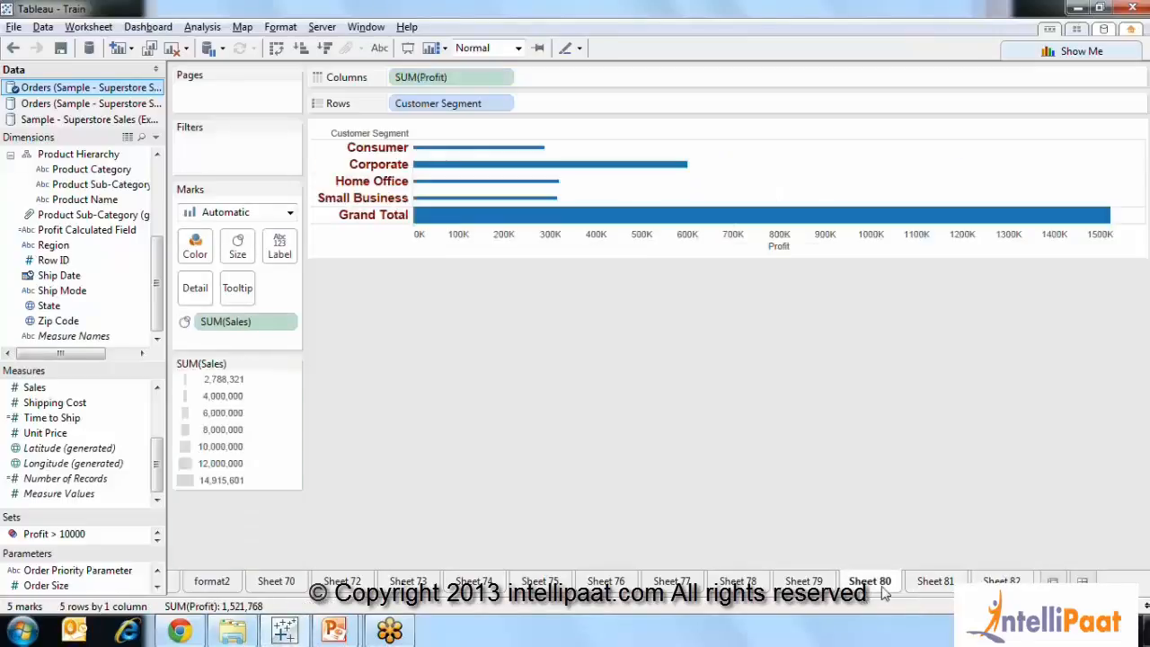
pyautogui.click(1002, 582)
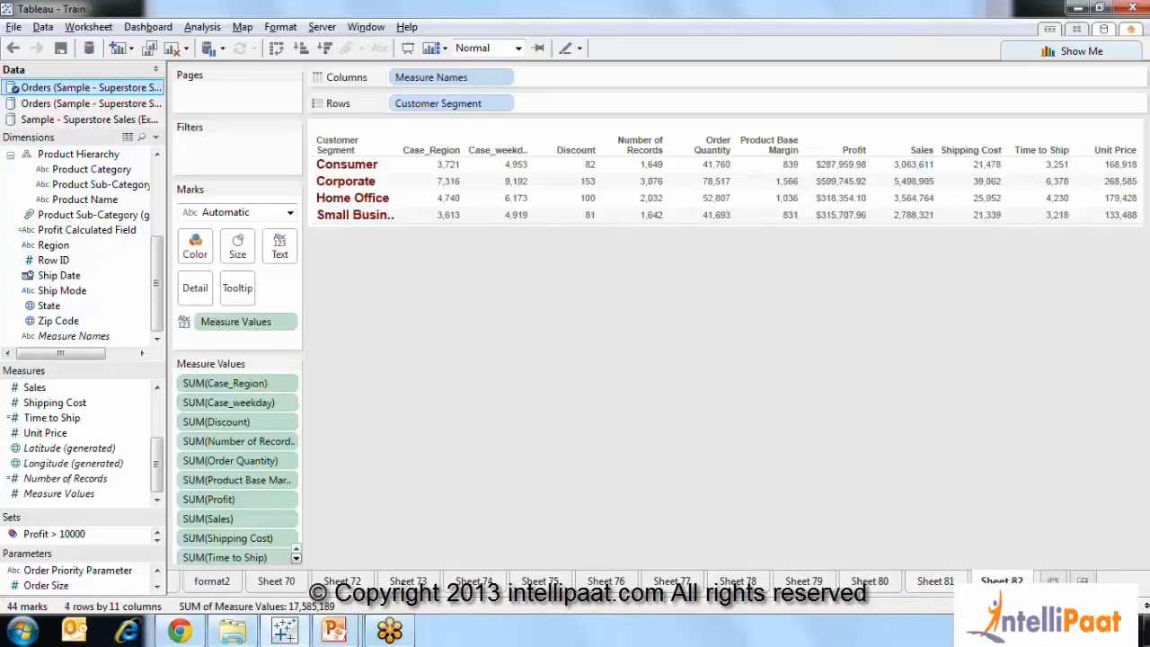
pyautogui.click(939, 585)
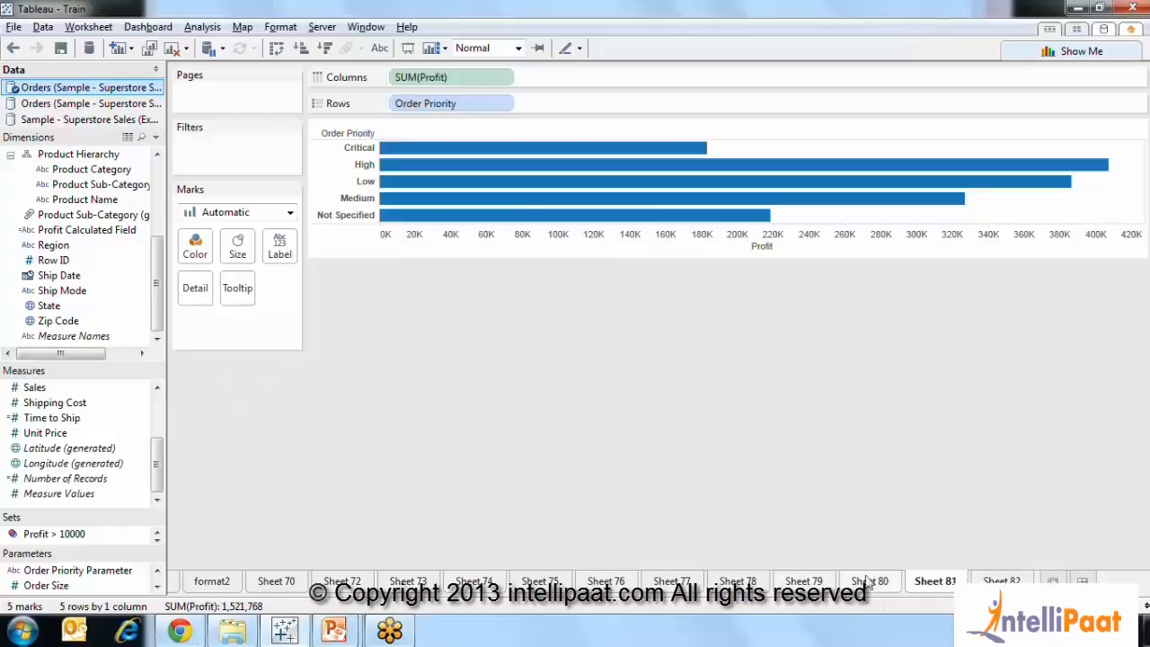
pyautogui.click(1002, 580)
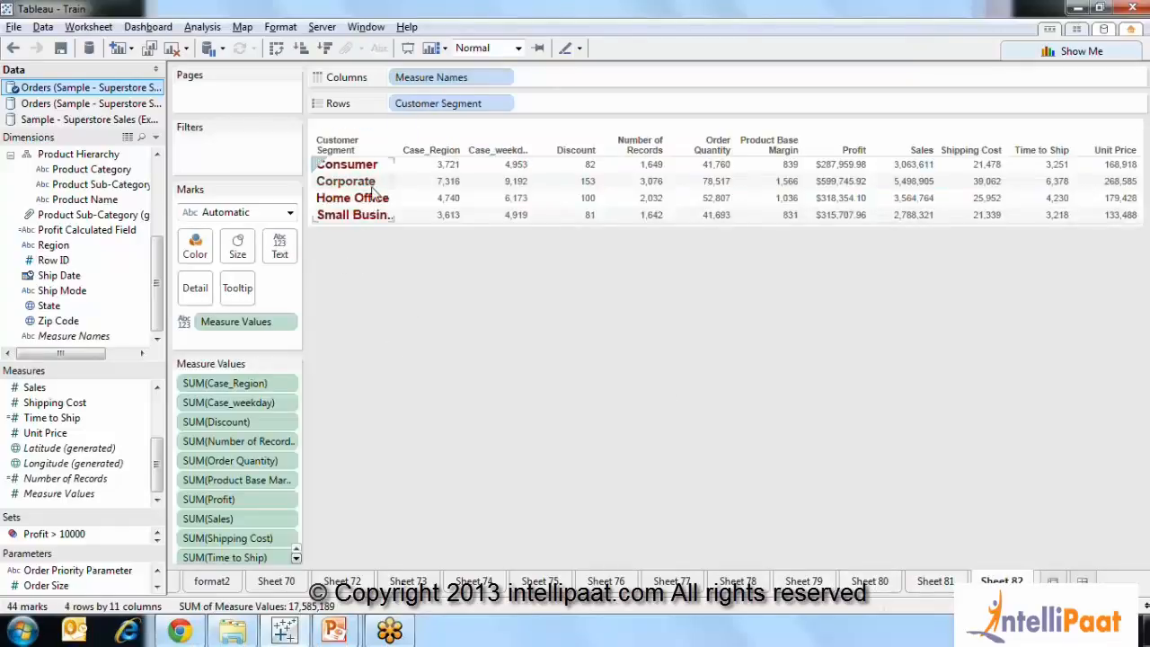
pyautogui.click(920, 585)
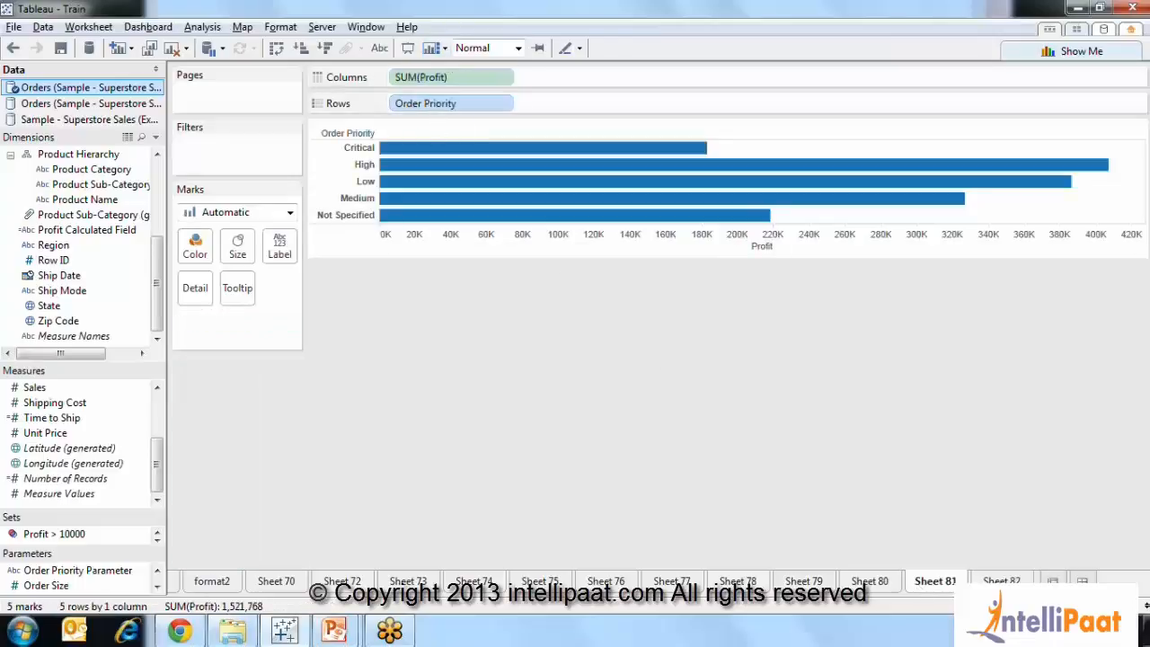
# Review the row label formatting on Sheet 80 and Sheet 81 again, and return to Sheet 82
pyautogui.click(891, 581)
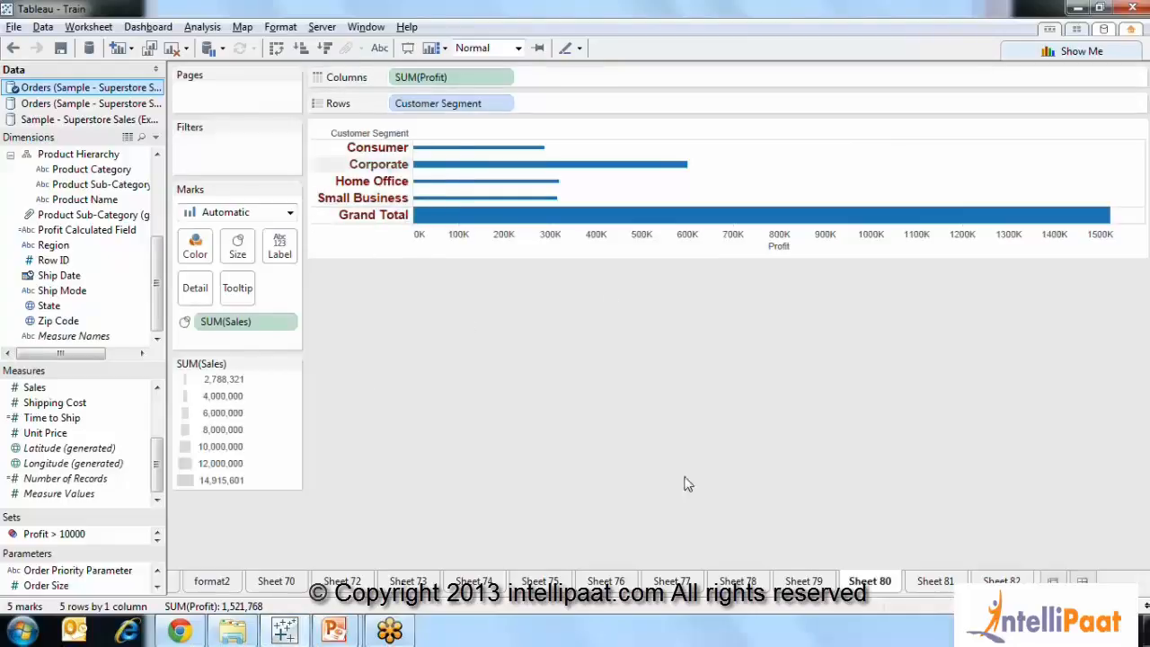
pyautogui.click(935, 582)
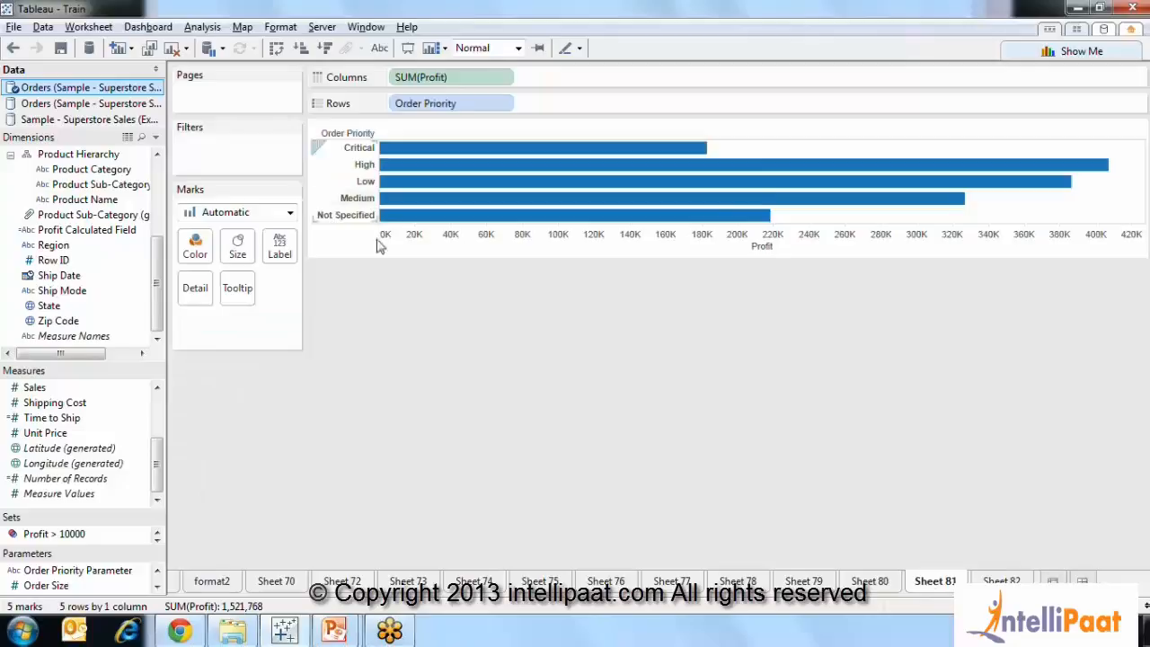
pyautogui.click(1008, 581)
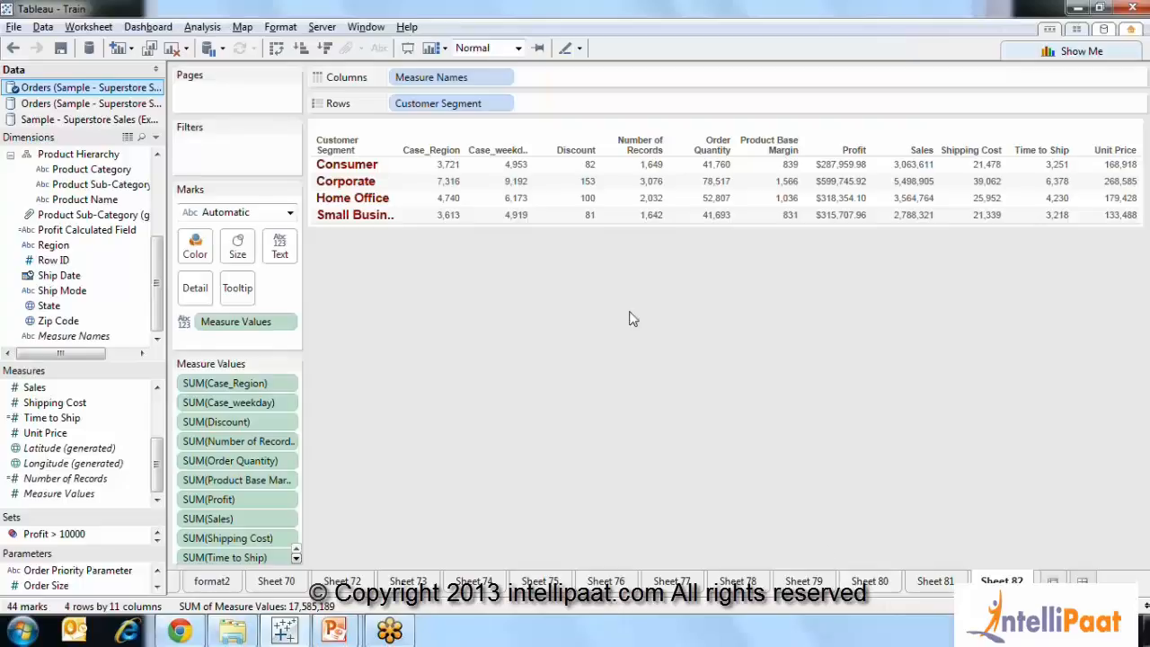
# Switch to the PowerPoint slide show to read the list of formatting topics, and return to Tableau
pyautogui.moveTo(332, 630)
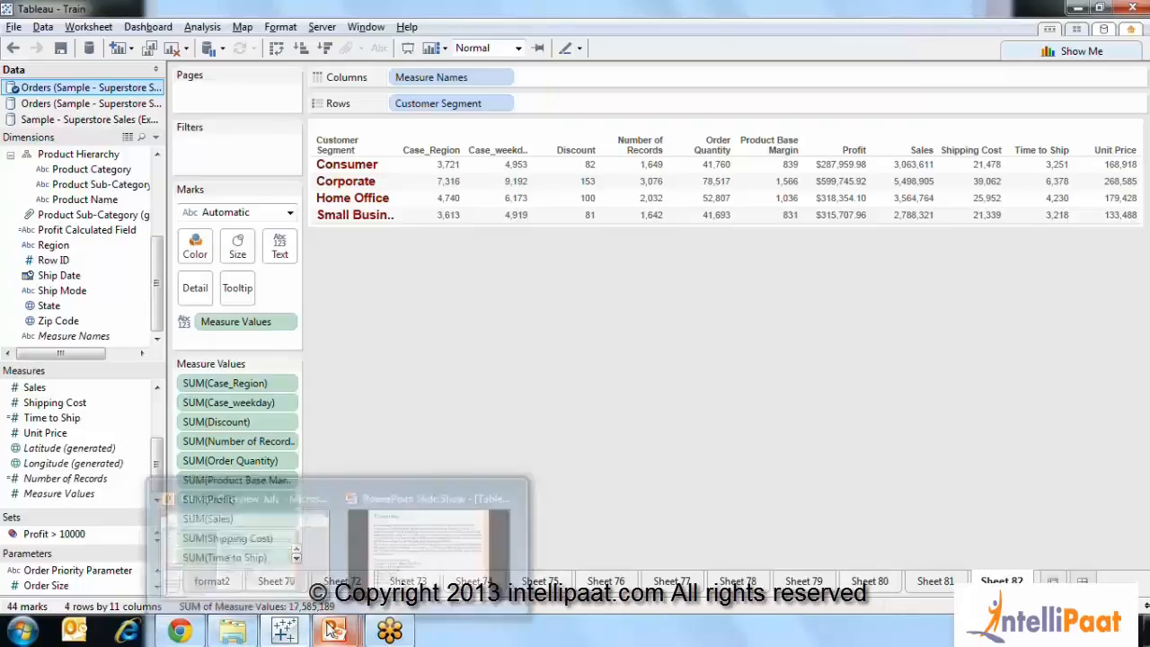
pyautogui.click(401, 562)
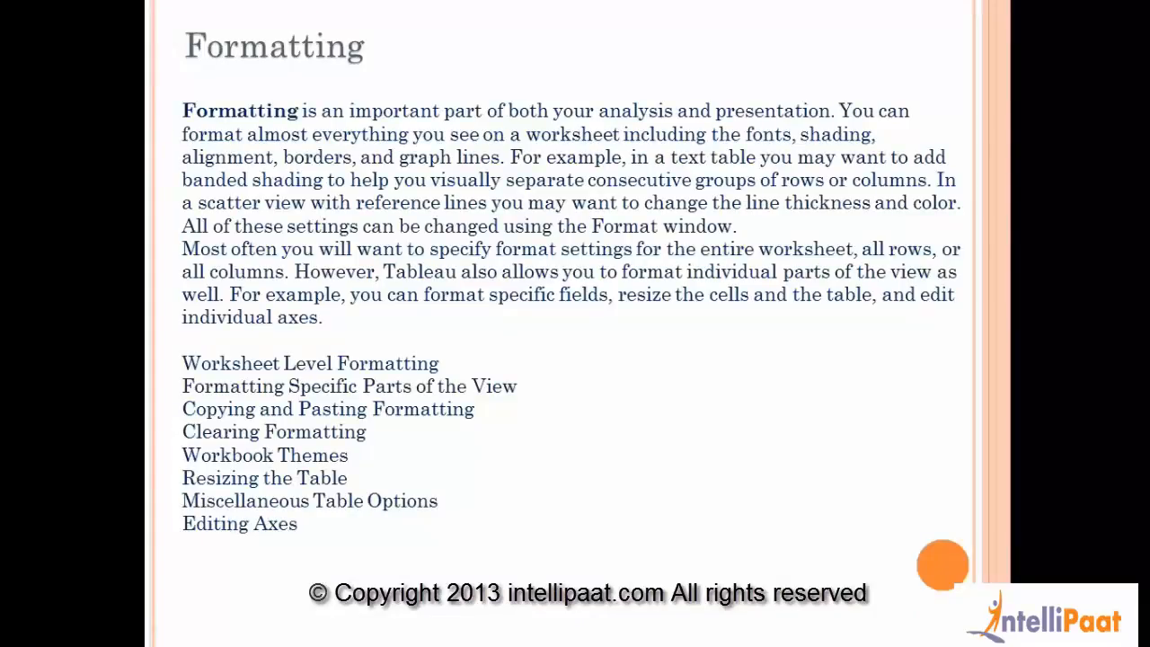
pyautogui.hotkey('alt', 'Tab')
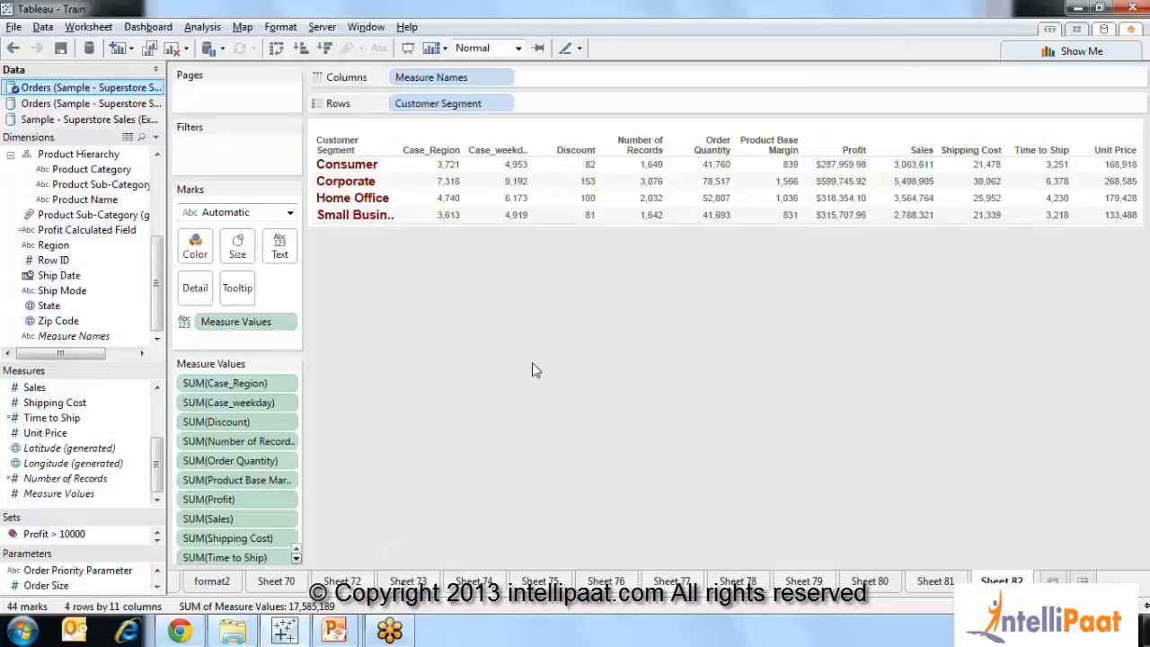
# Examine the advanced table layout options for Sheet 82, and close them without changes
pyautogui.click(280, 27)
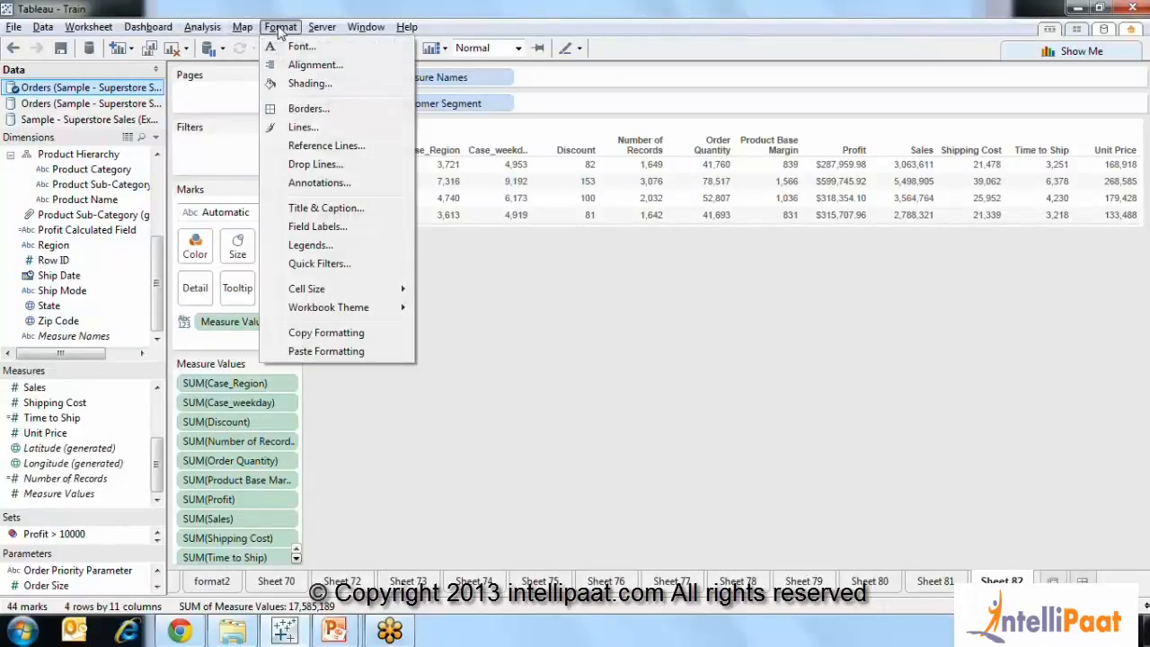
pyautogui.click(203, 27)
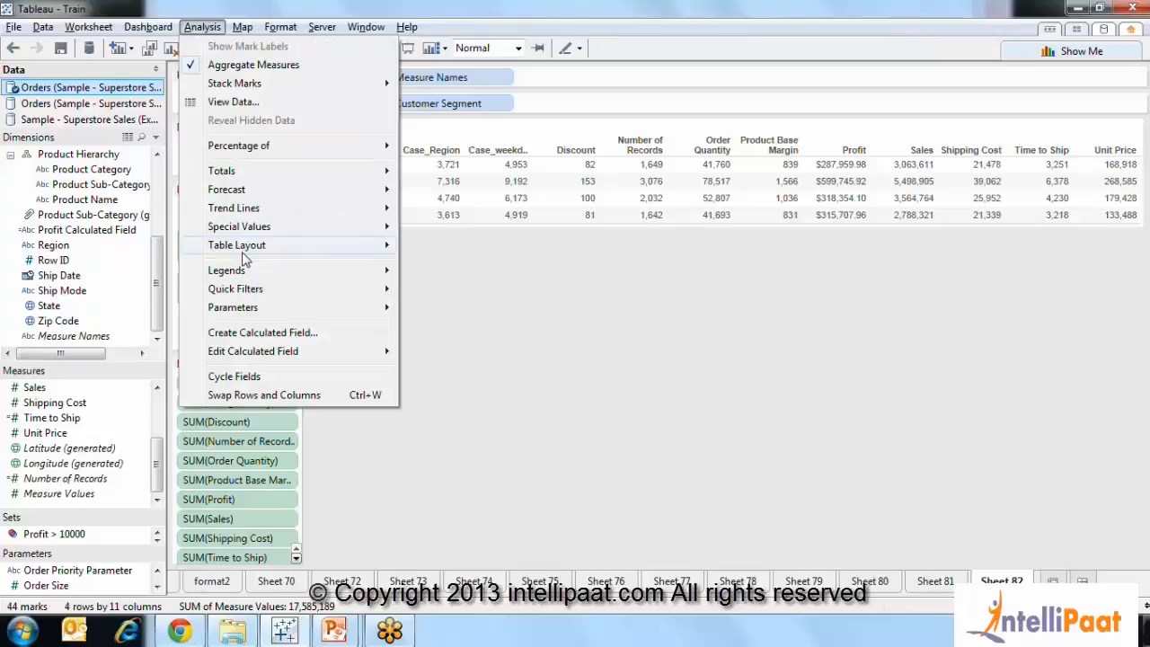
pyautogui.moveTo(247, 254)
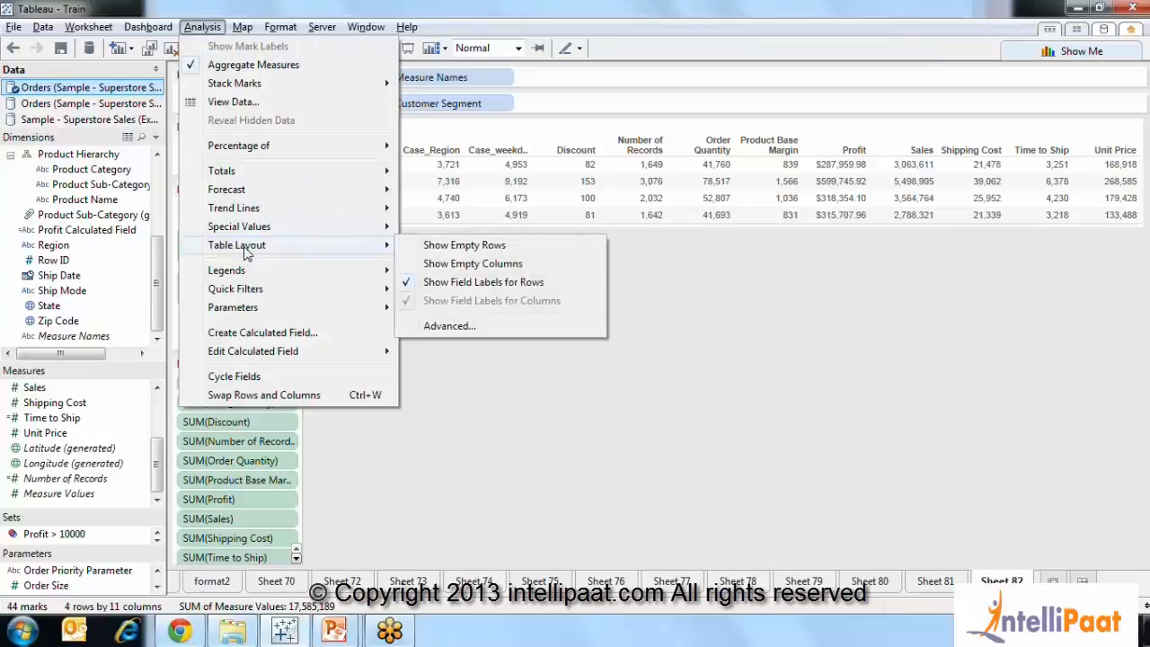
pyautogui.click(448, 328)
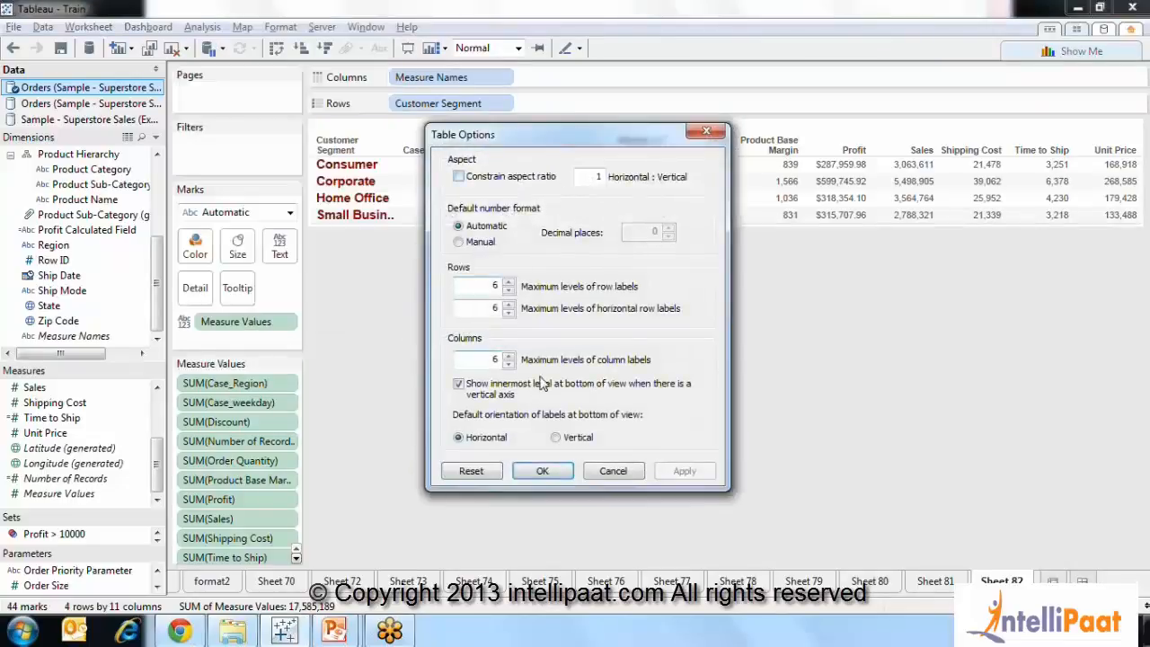
pyautogui.click(614, 473)
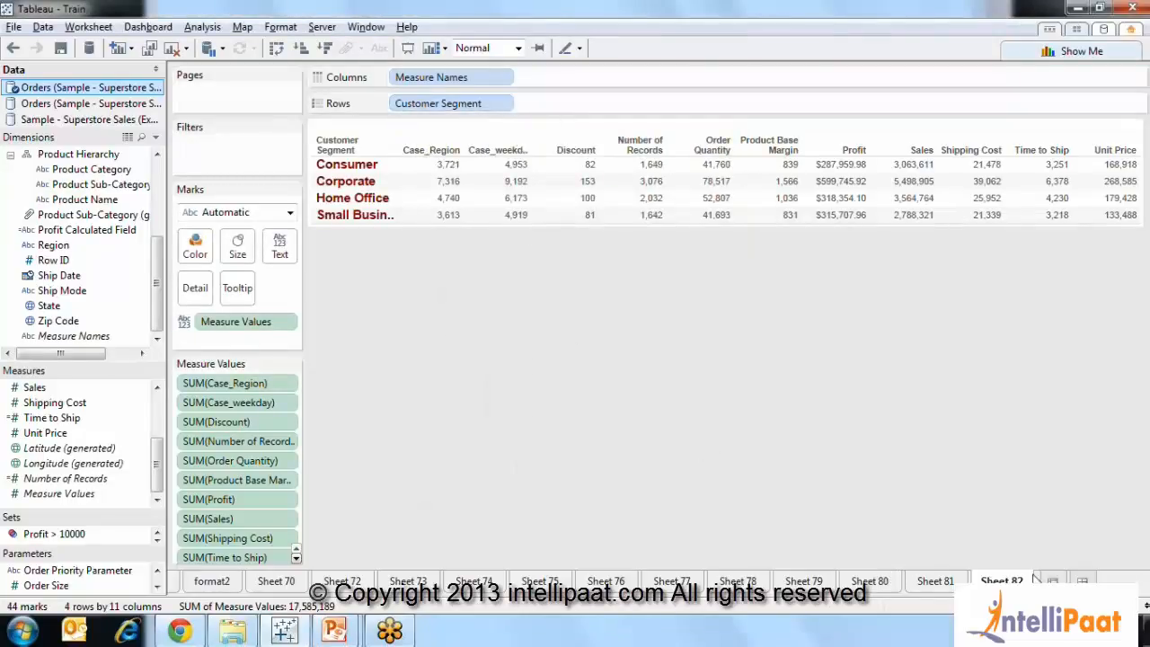
# Create a new worksheet with Row ID, Ship Mode and the Product Hierarchy on Rows, expanded down to Product Name
pyautogui.hotkey('ctrl', 'm')
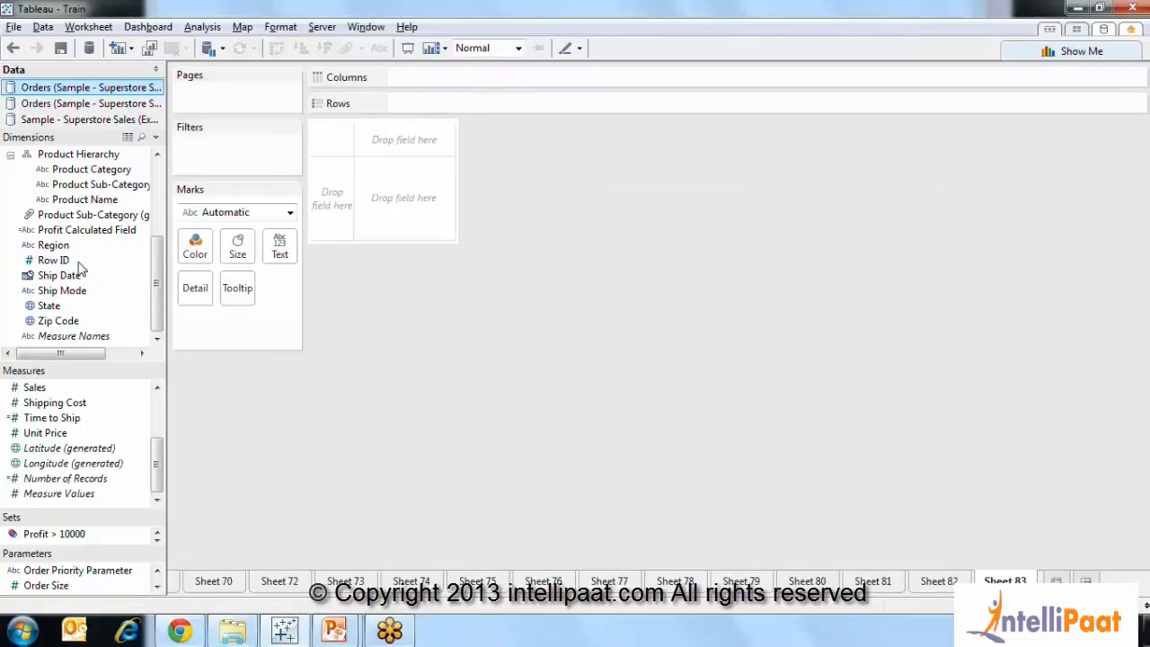
pyautogui.moveTo(62, 260); pyautogui.dragTo(440, 104)
pyautogui.moveTo(59, 290); pyautogui.dragTo(570, 104)
pyautogui.moveTo(78, 154); pyautogui.dragTo(662, 112)
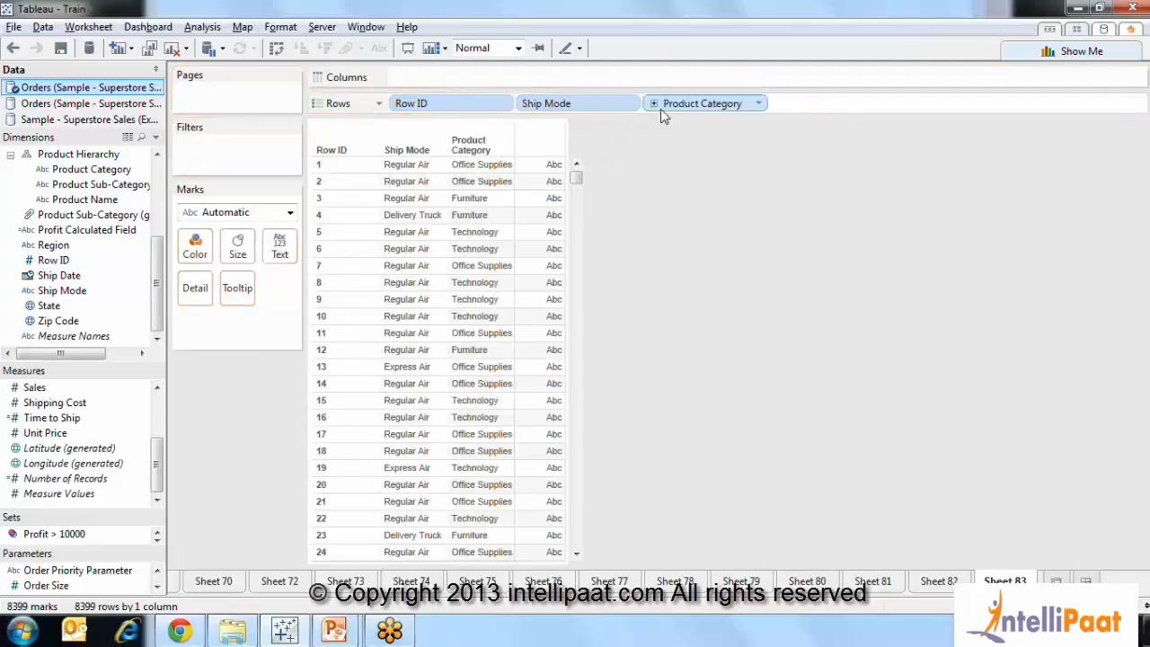
pyautogui.click(655, 104)
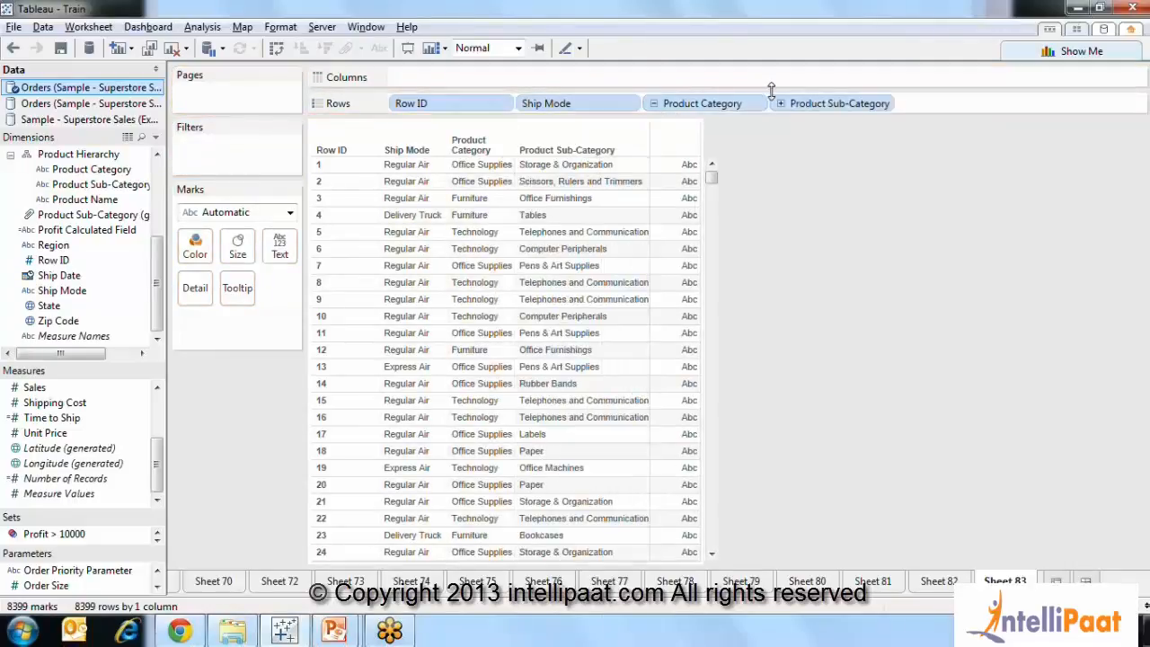
pyautogui.click(780, 103)
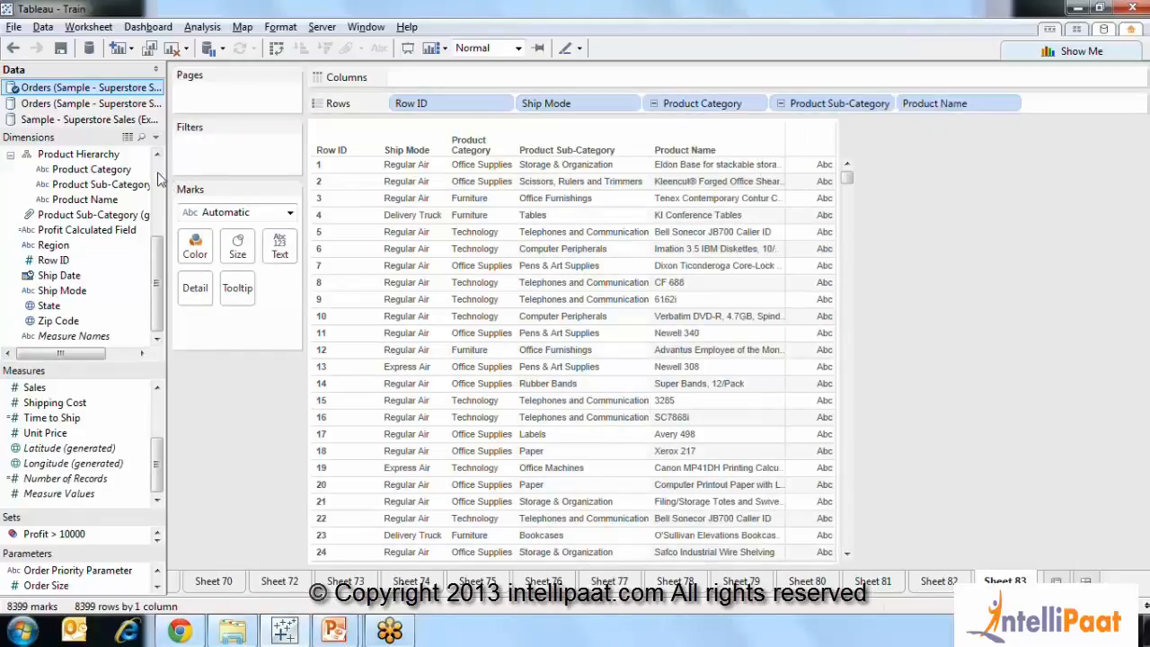
# Add the Customer Segment and Customer Name dimensions to the end of Rows
pyautogui.scroll(3, 160, 180)
pyautogui.moveTo(65, 199); pyautogui.dragTo(1065, 104)
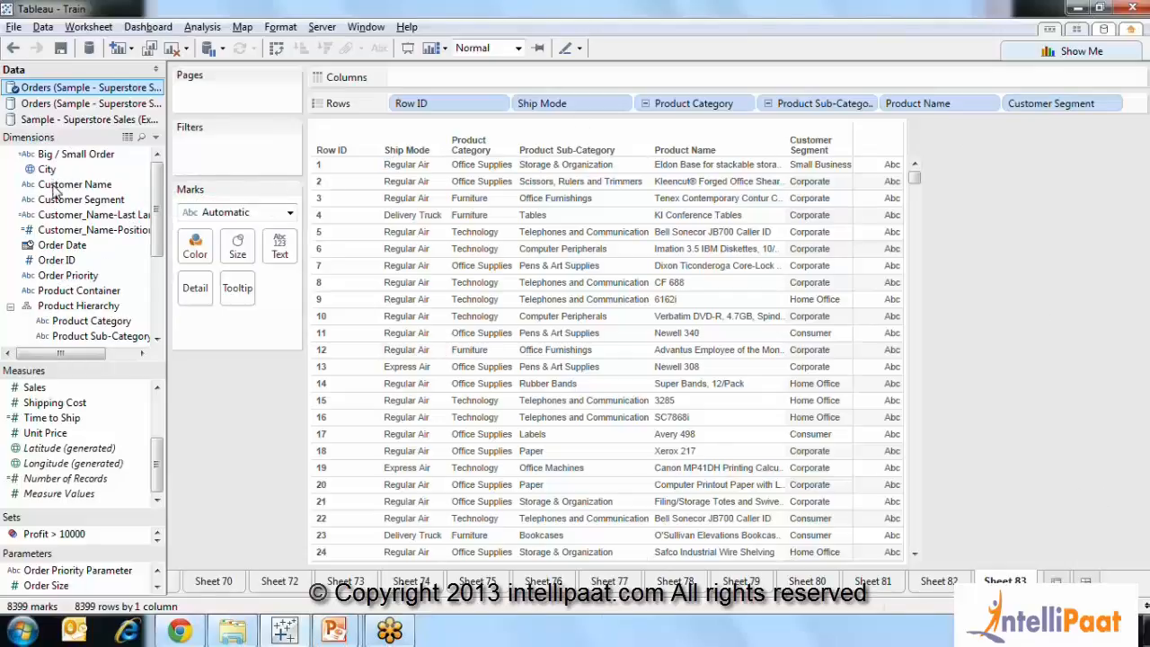
pyautogui.moveTo(54, 189); pyautogui.dragTo(1136, 109)
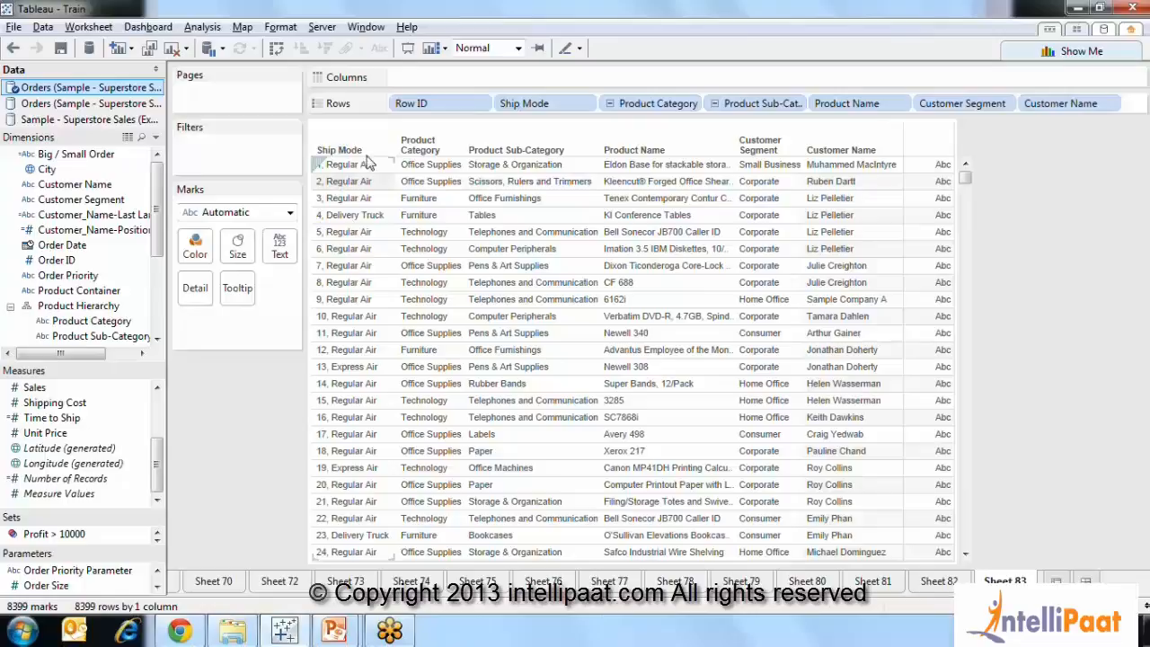
pyautogui.moveTo(348, 182); pyautogui.dragTo(500, 134)
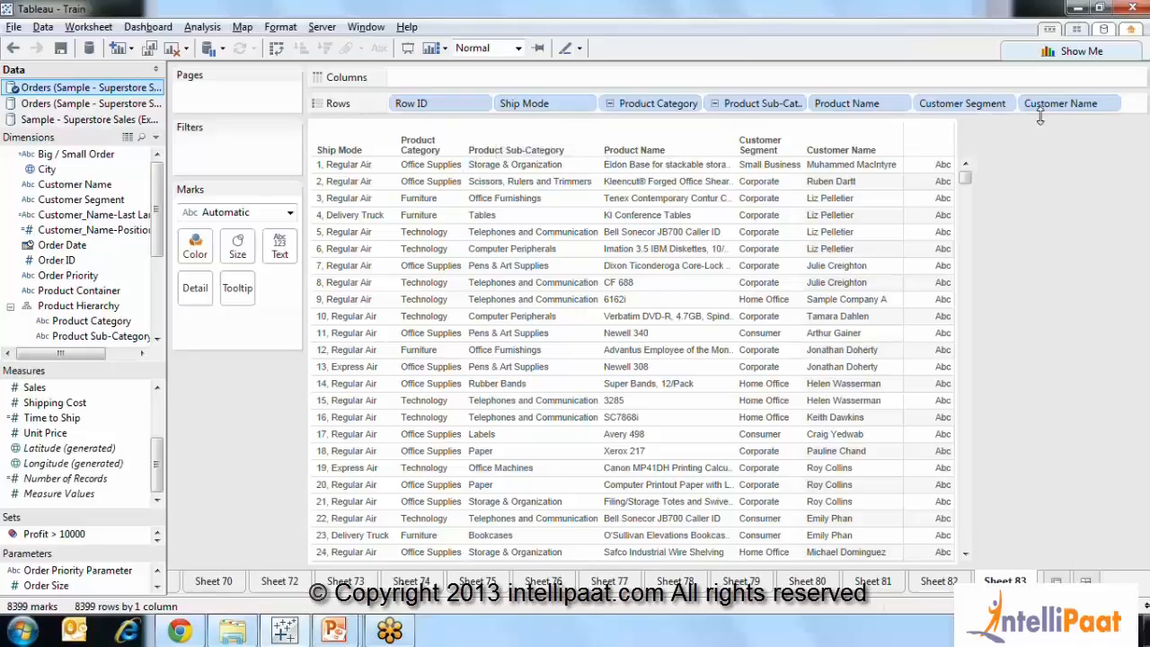
# Set the maximum levels of row labels, horizontal row labels and column labels to 16 in the advanced table options
pyautogui.click(203, 27)
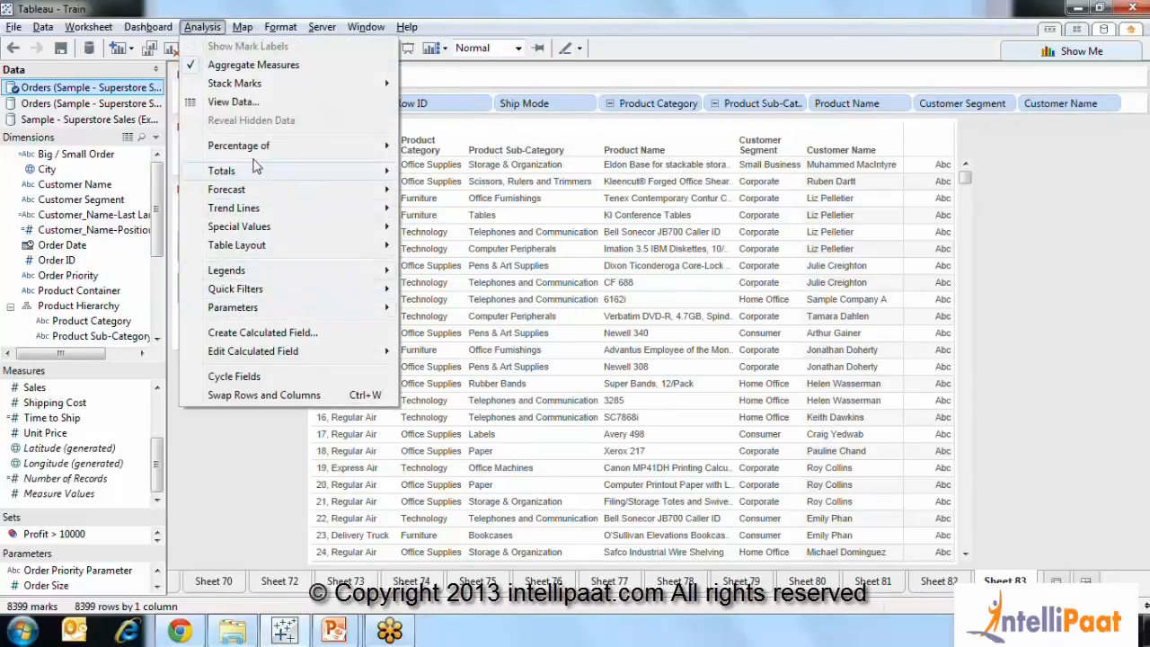
pyautogui.moveTo(249, 246)
pyautogui.click(450, 325)
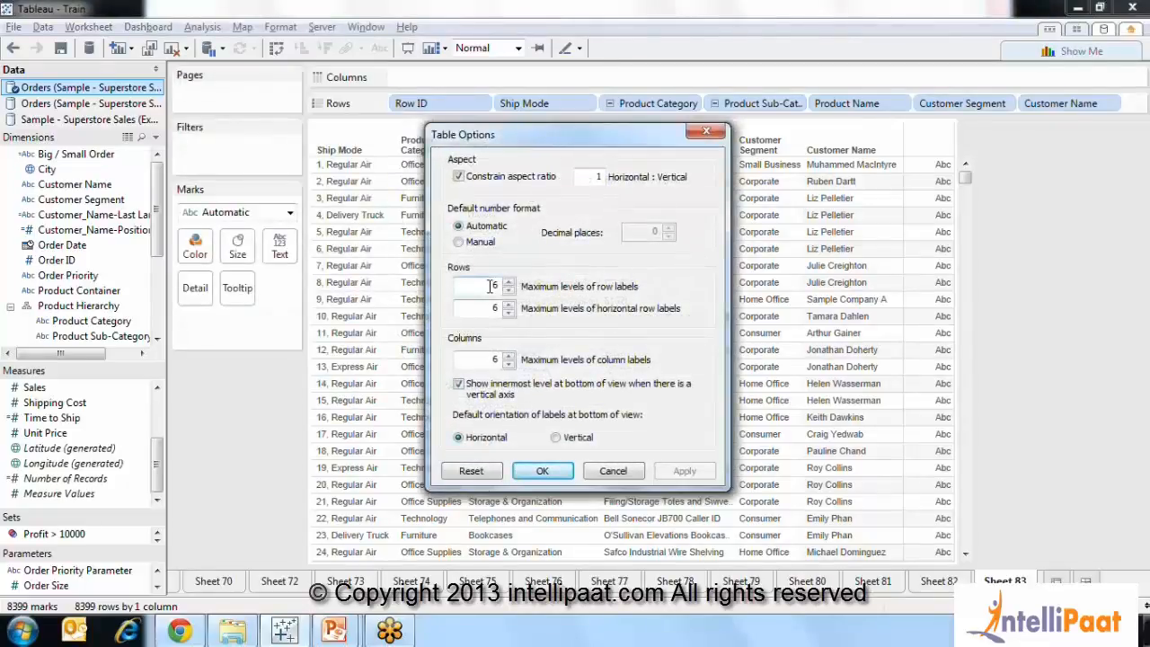
pyautogui.write('1')
pyautogui.click(490, 307)
pyautogui.write('1')
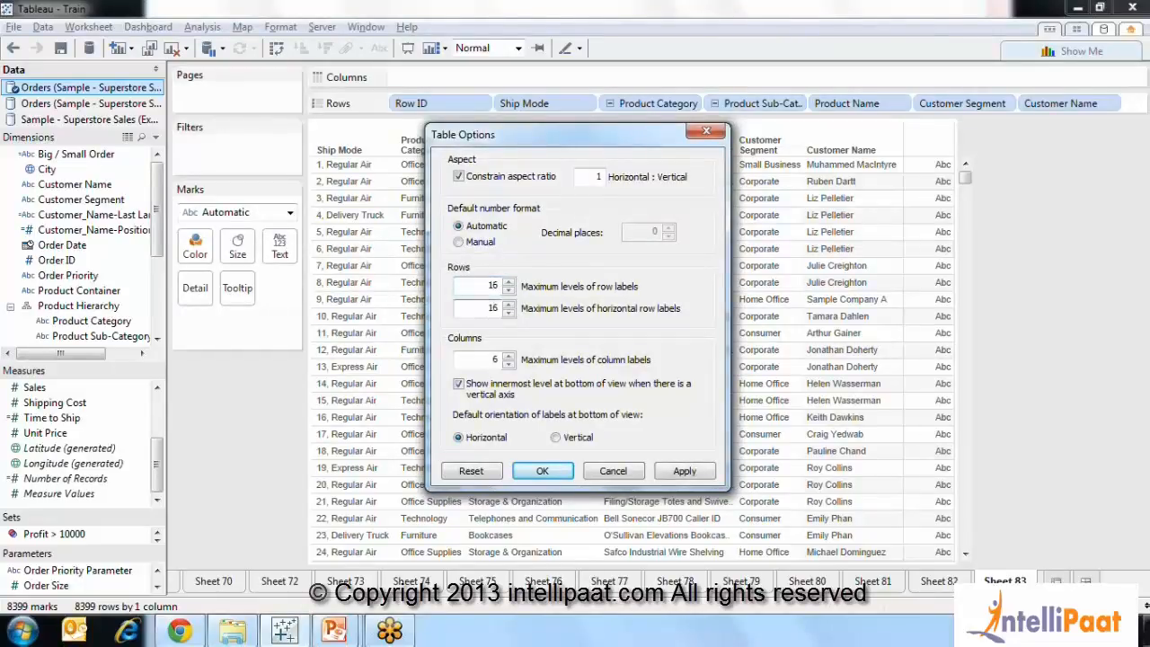
pyautogui.click(491, 360)
pyautogui.write('1')
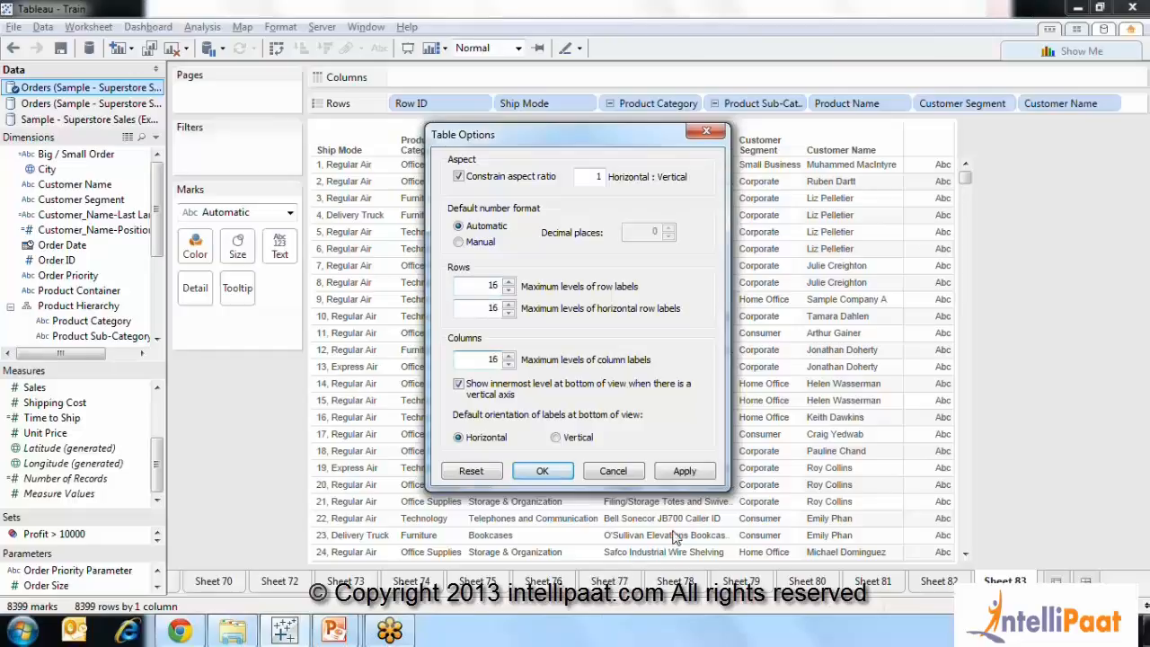
pyautogui.click(685, 471)
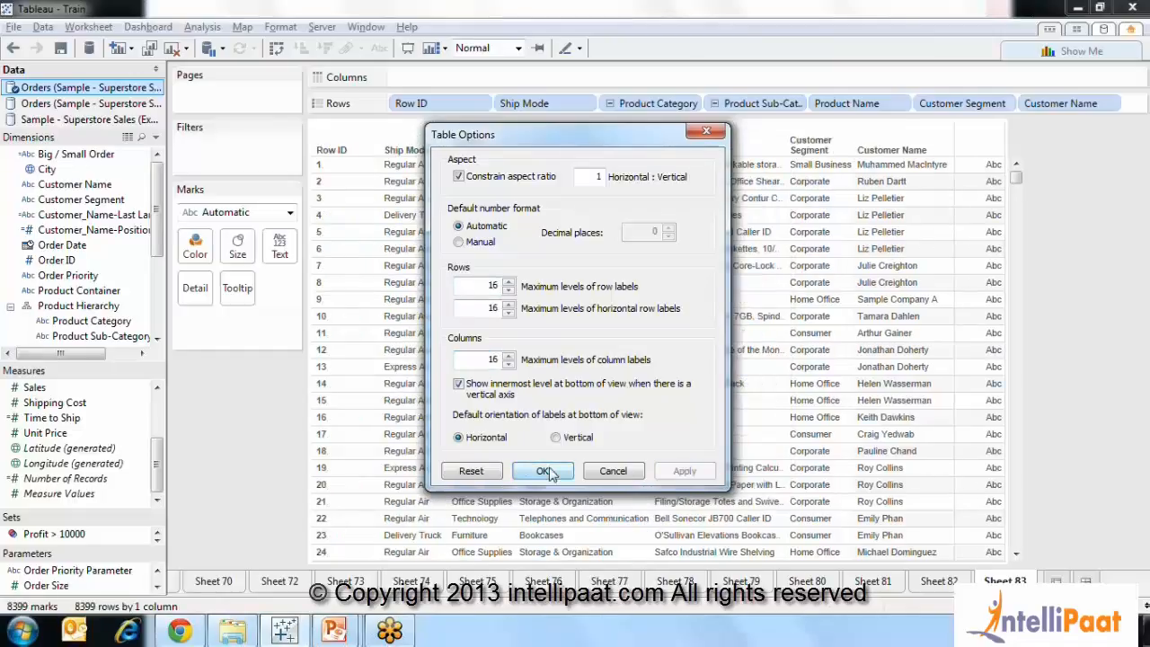
pyautogui.click(543, 471)
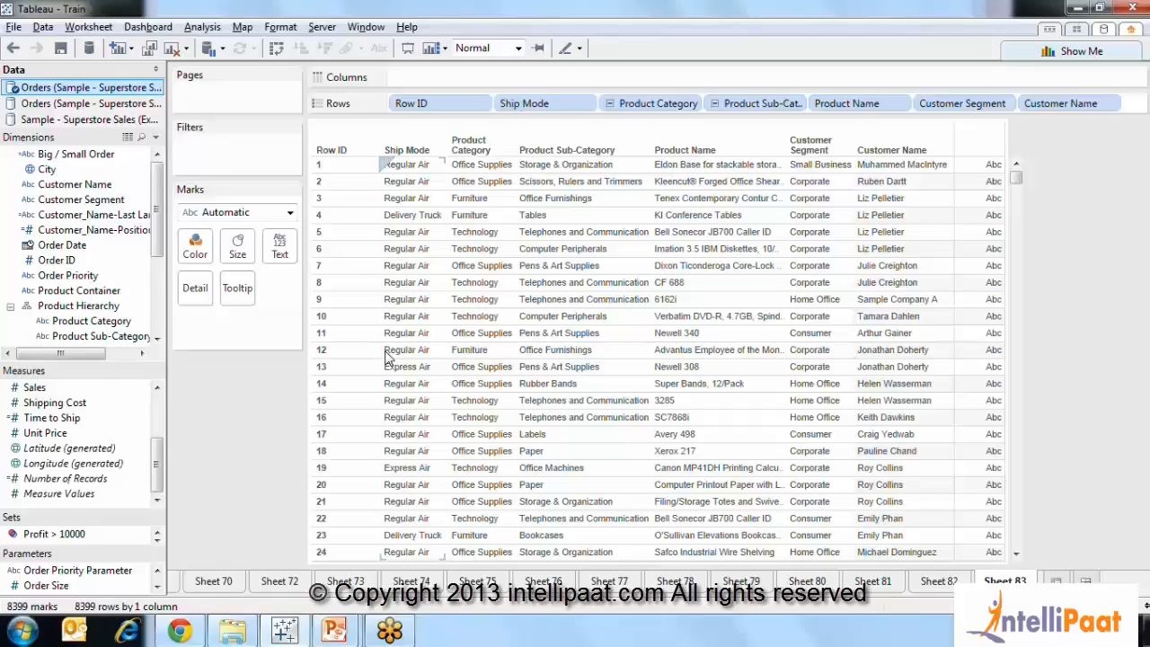
# Switch to the PowerPoint slide show, advance to the String Functions slide, and return to Tableau
pyautogui.hotkey('alt', 'Tab')
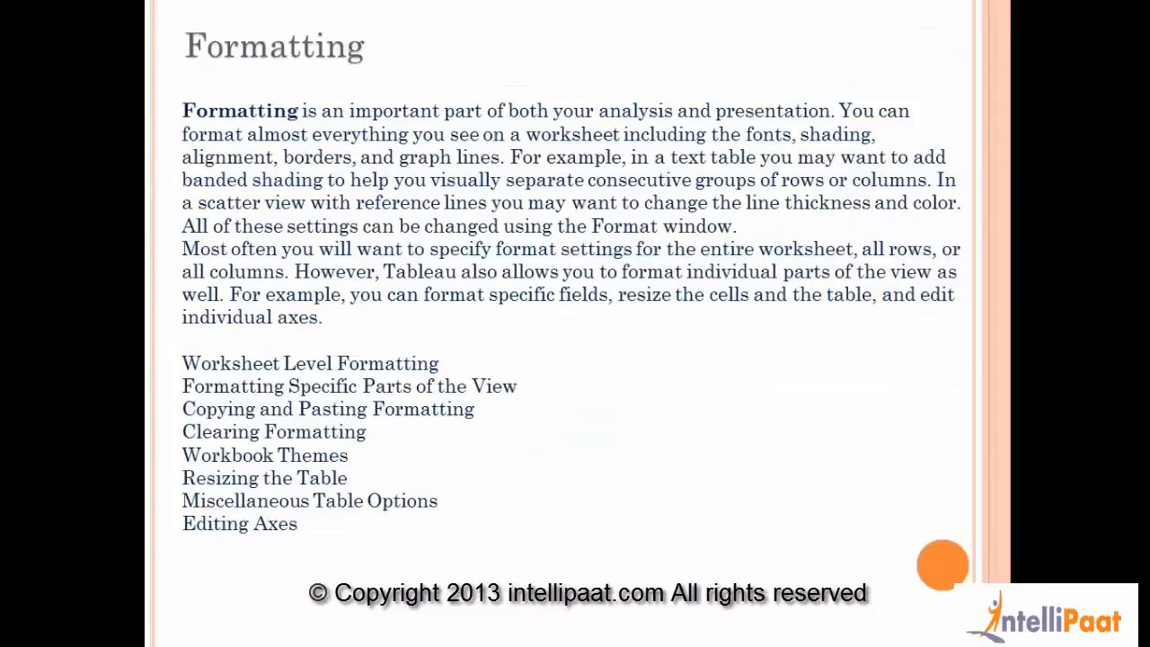
pyautogui.press('Right')
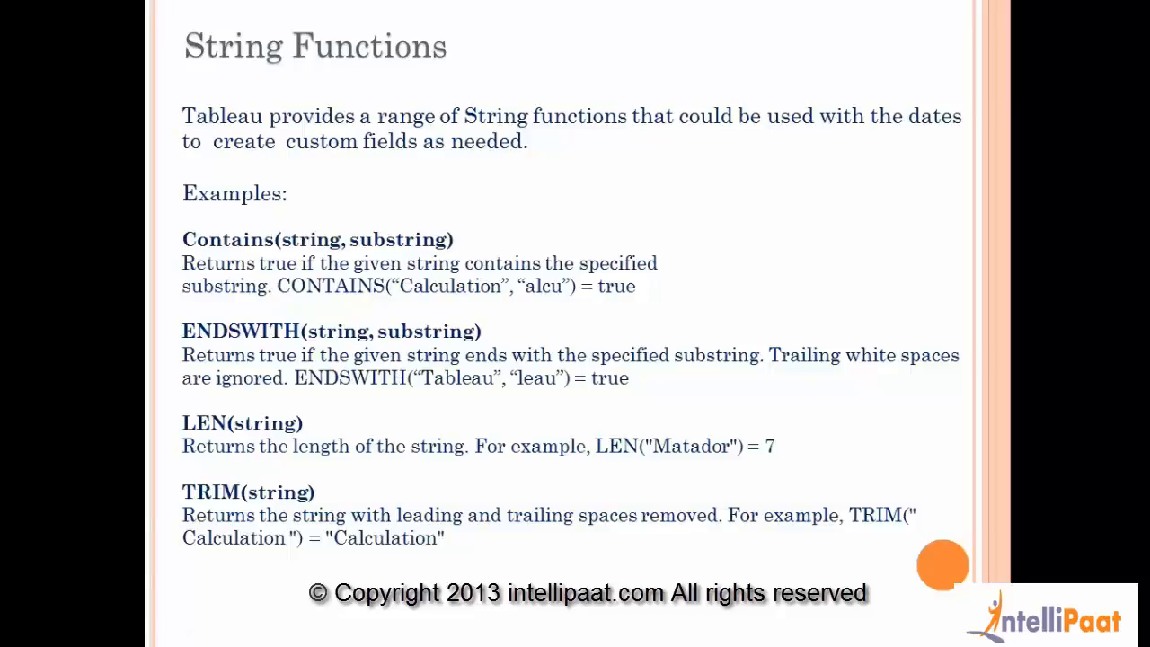
pyautogui.hotkey('alt', 'Tab')
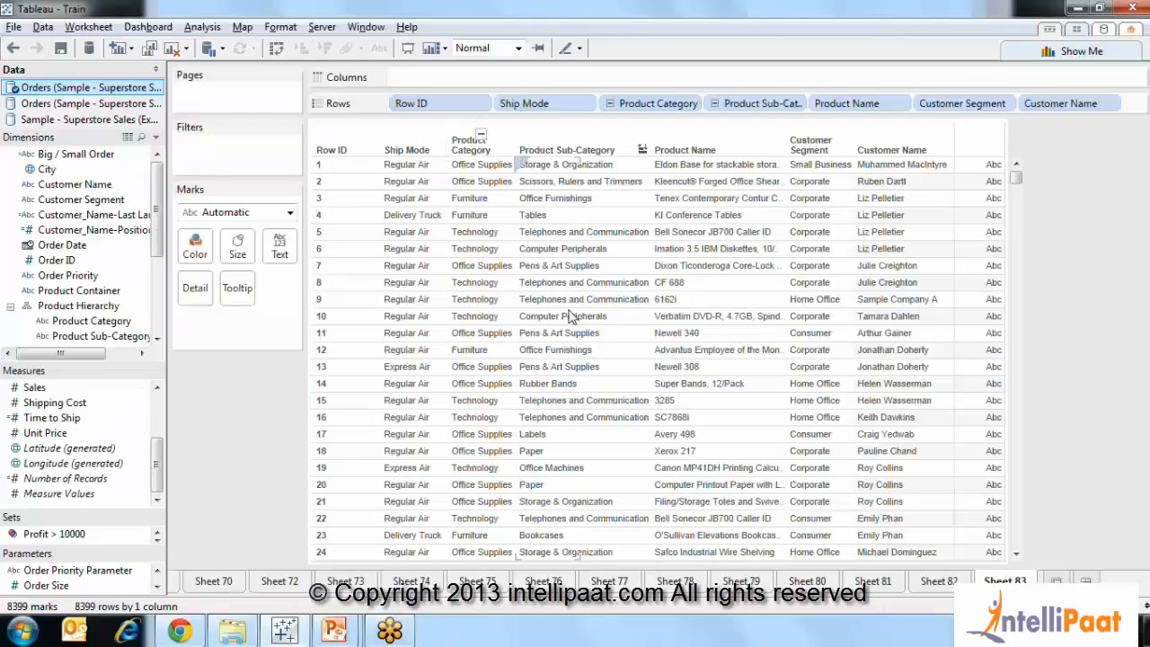
# Add a new worksheet and start a calculated field based on the Customer Segment dimension
pyautogui.click(1058, 580)
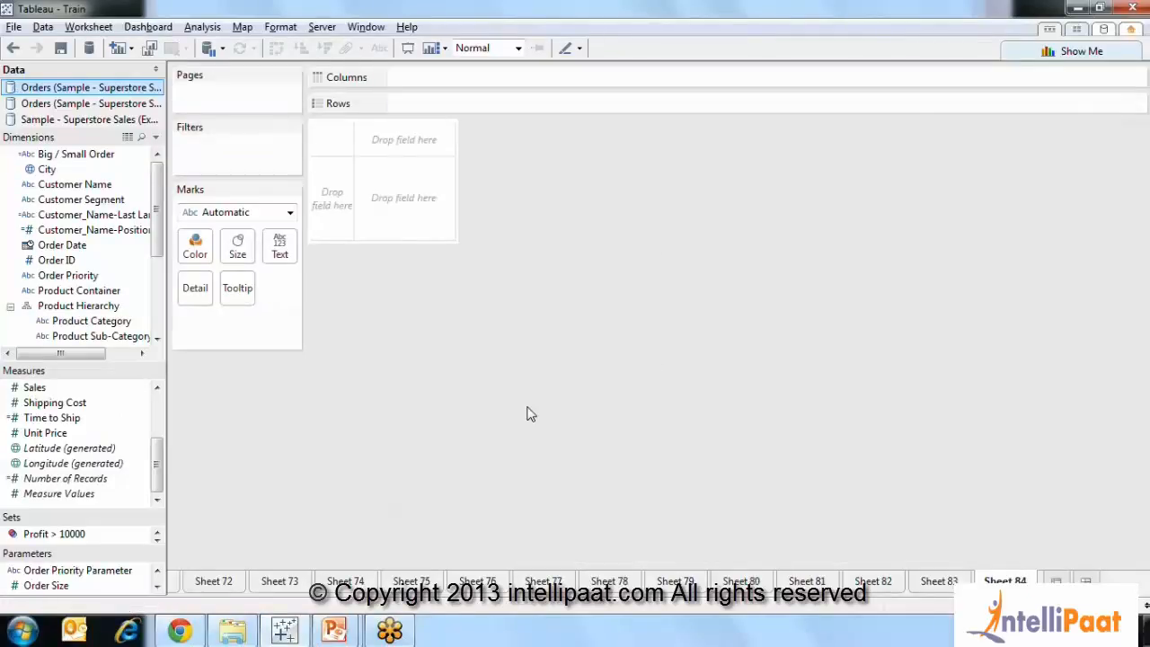
pyautogui.click(41, 261)
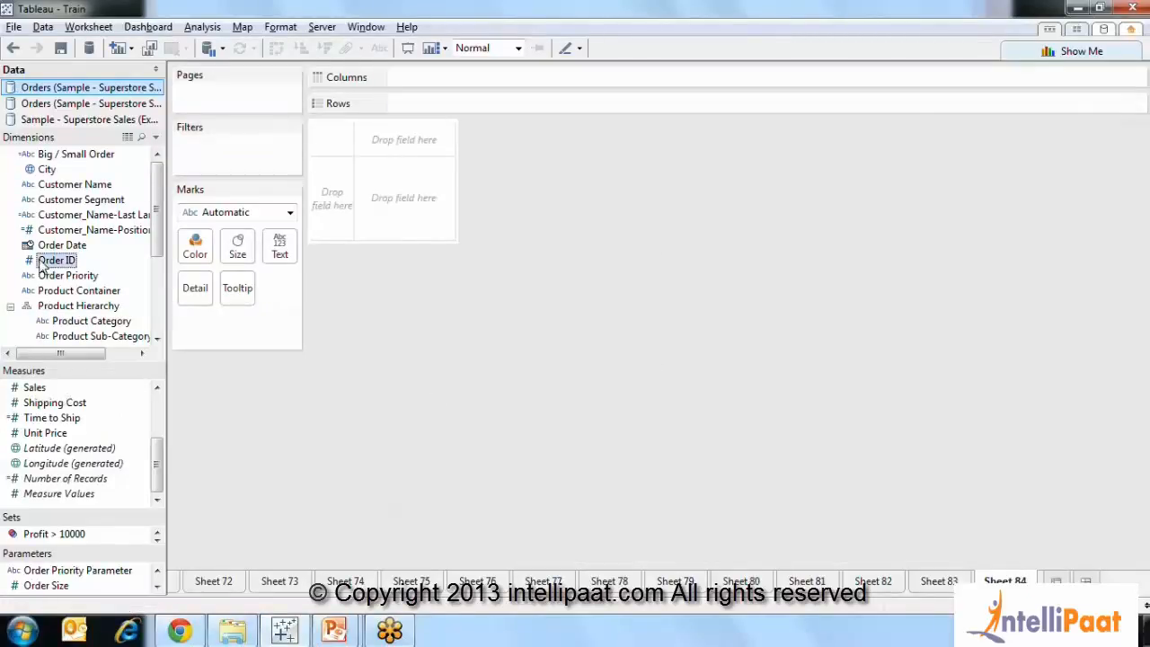
pyautogui.click(68, 202)
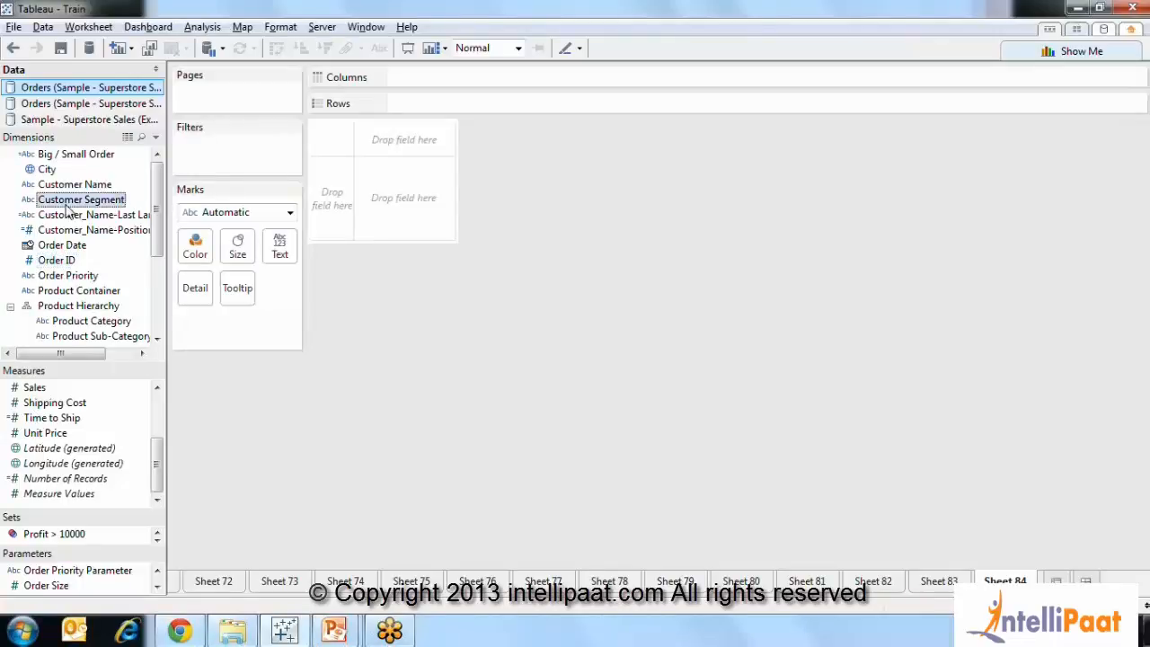
pyautogui.rightClick(67, 209)
pyautogui.click(159, 353)
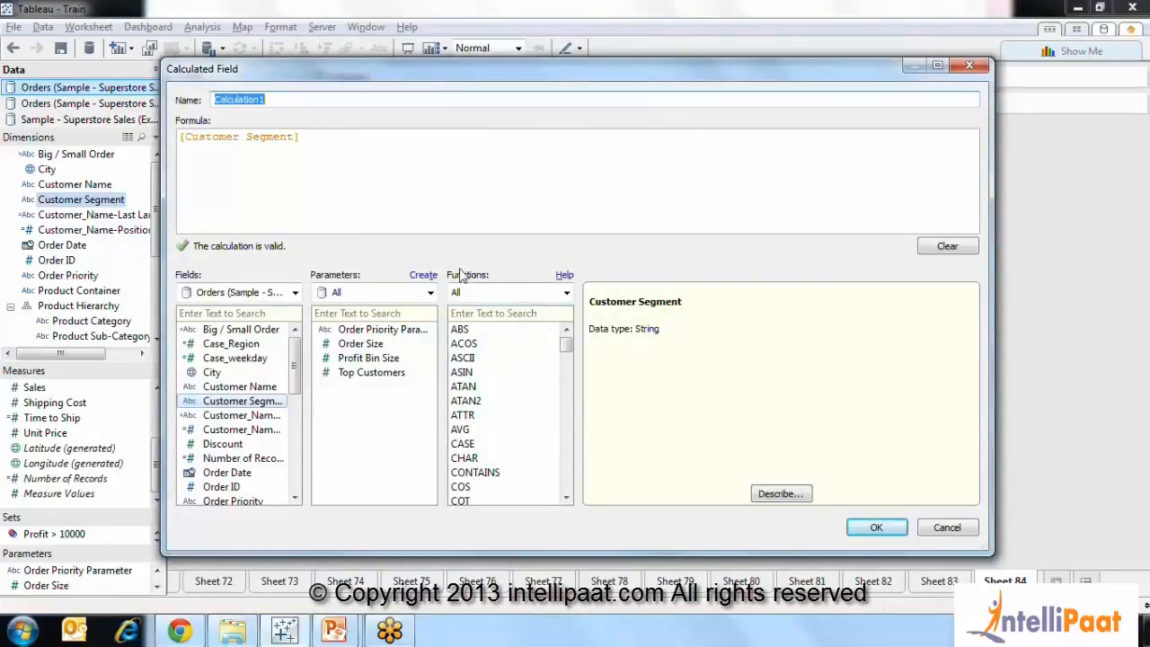
# Look over the function categories in the calculated field editor and list only the String functions
pyautogui.click(567, 296)
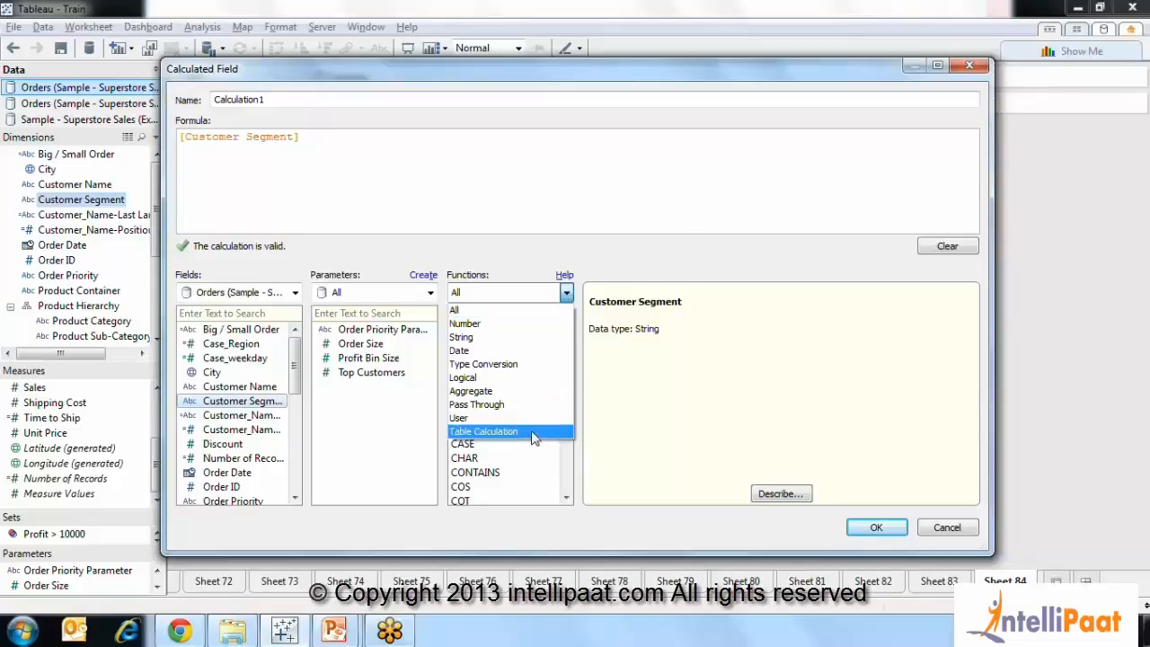
pyautogui.click(642, 180)
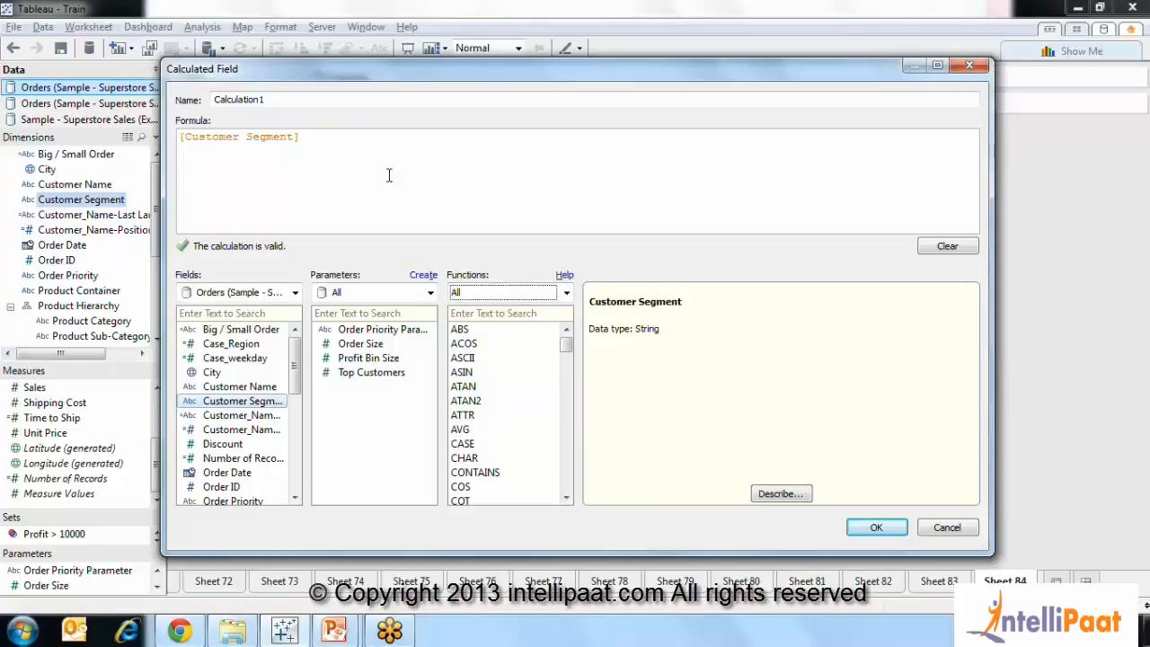
pyautogui.click(566, 292)
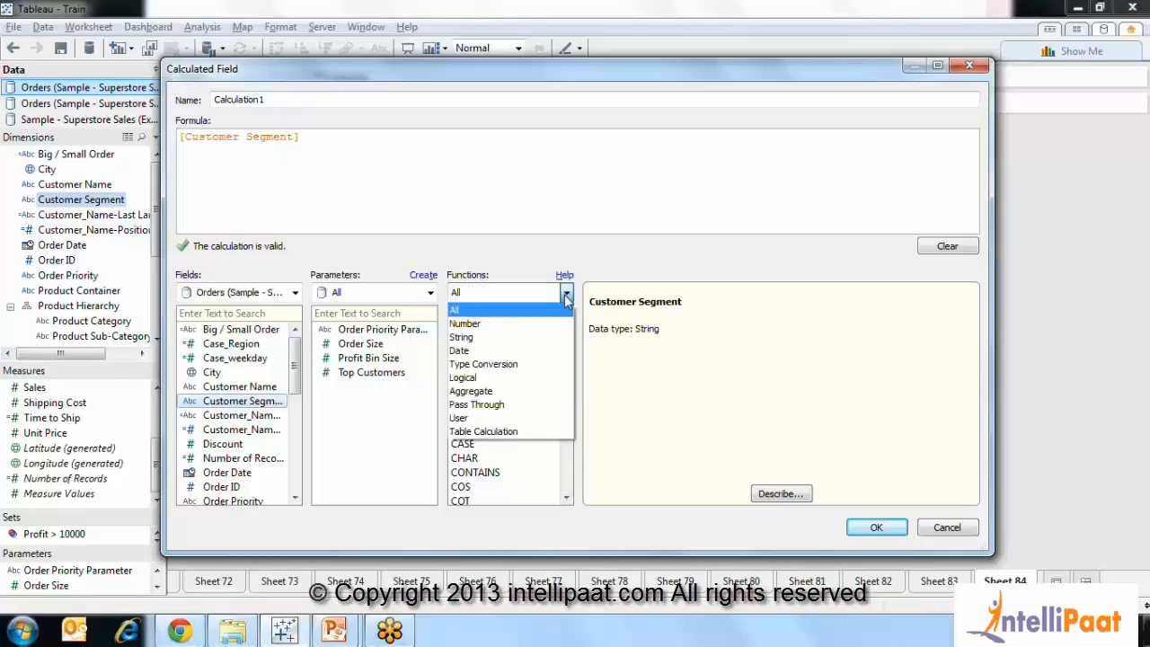
pyautogui.click(537, 338)
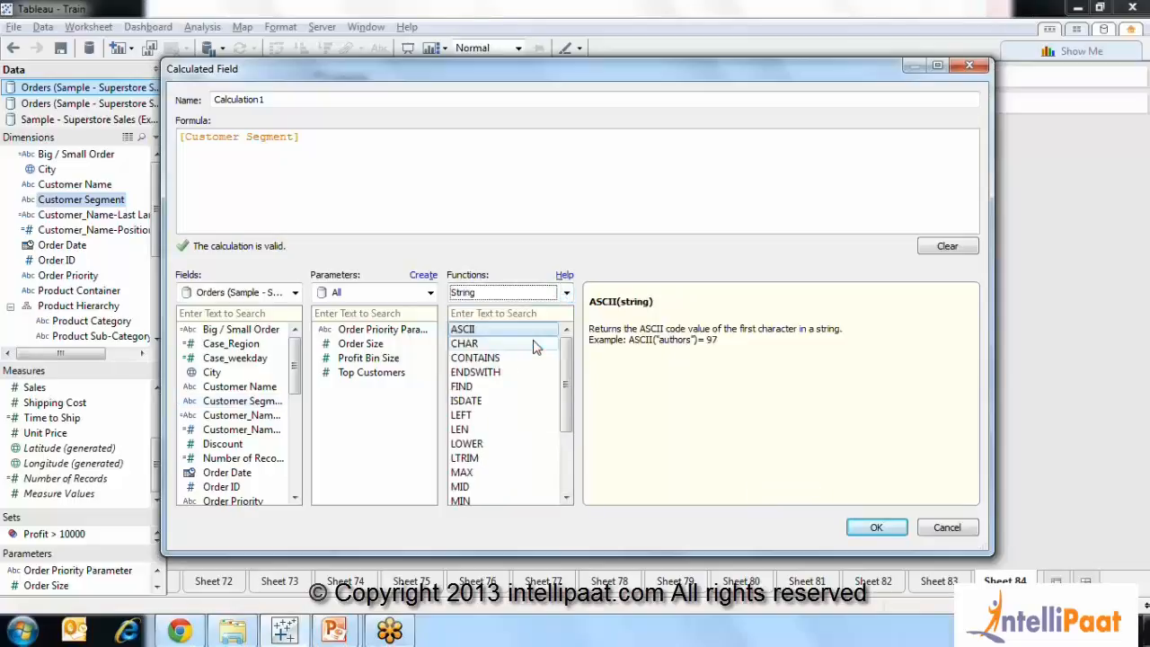
# Look through the list of string functions and discard the unsaved calculated field
pyautogui.click(319, 141)
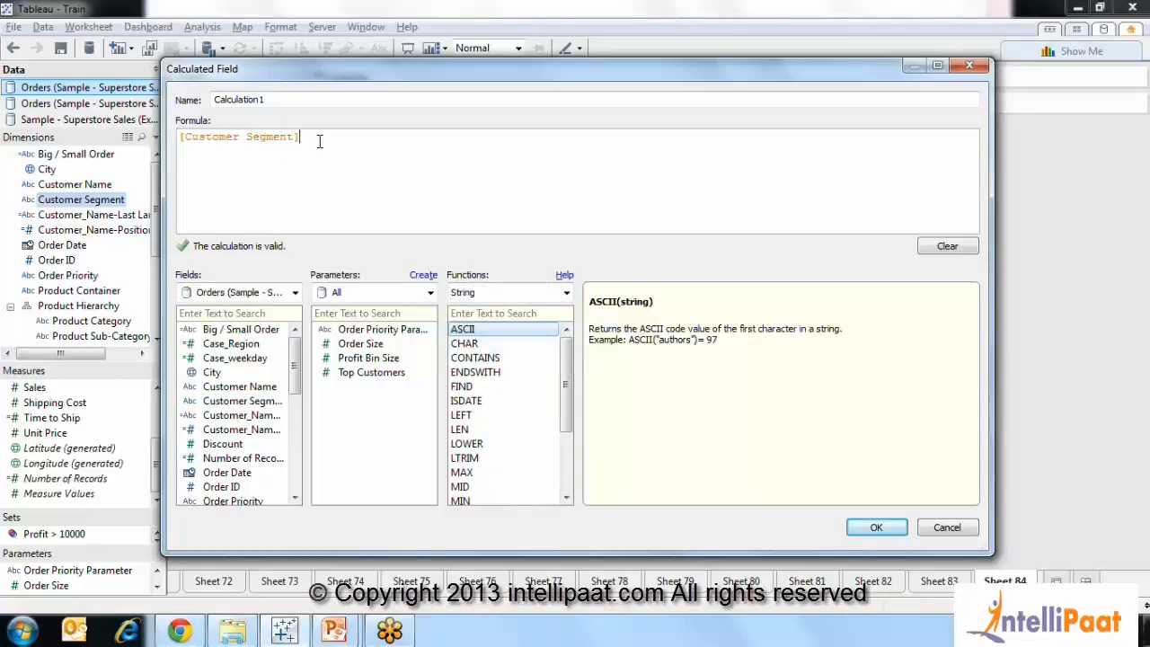
pyautogui.click(281, 99)
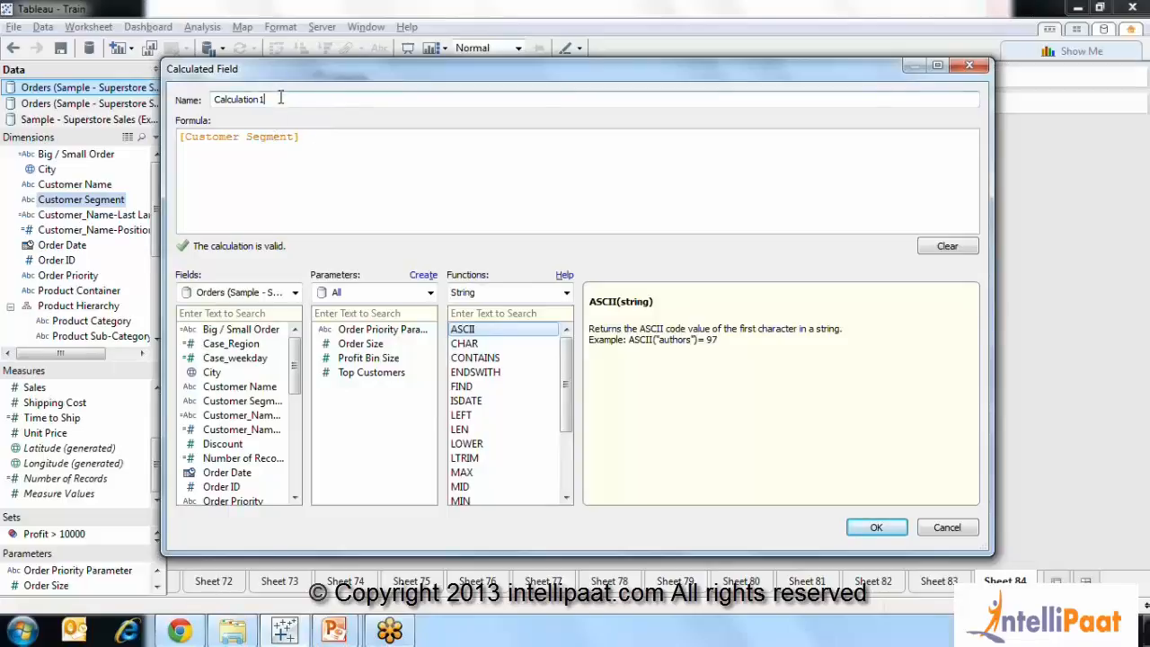
pyautogui.moveTo(280, 99); pyautogui.dragTo(186, 93)
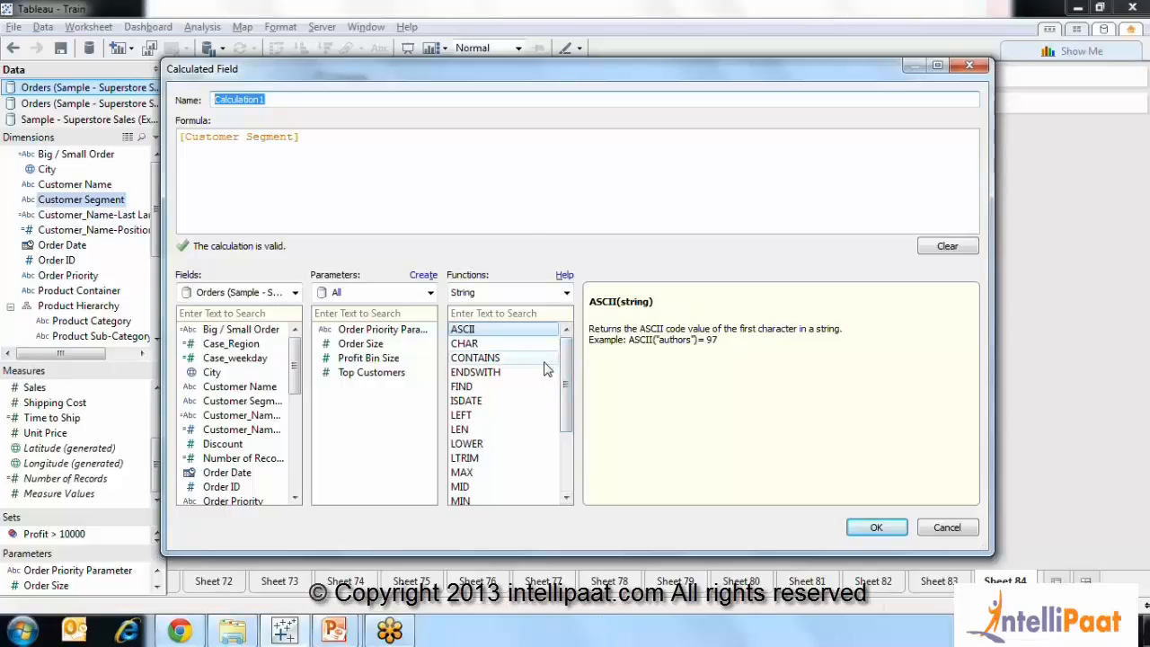
pyautogui.moveTo(569, 355); pyautogui.dragTo(616, 430)
pyautogui.click(949, 531)
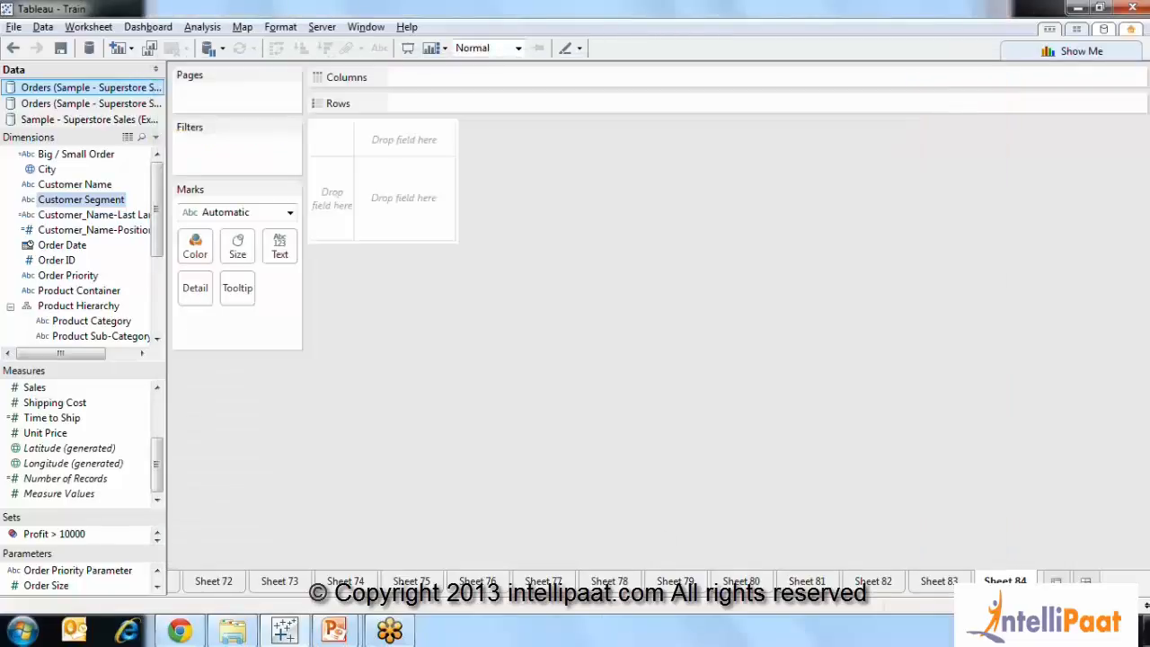
# Open the existing StringFunction worksheet among the workbook's sheets
pyautogui.click(1060, 606)
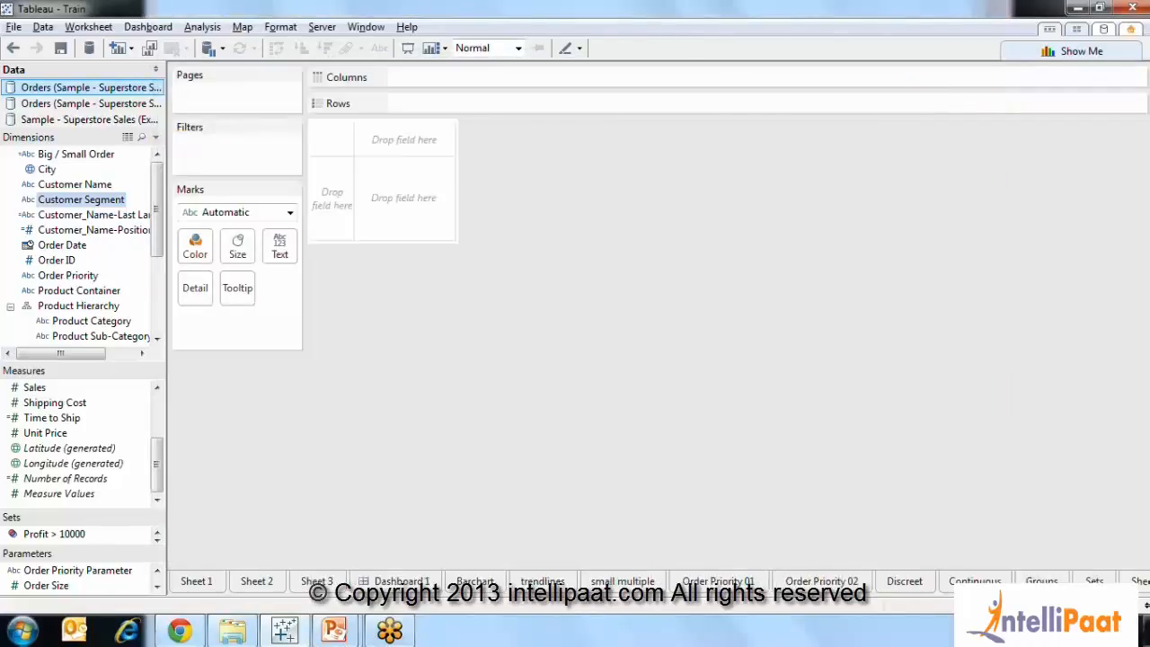
pyautogui.click(1093, 606)
pyautogui.click(1093, 606)
pyautogui.click(1093, 606)
pyautogui.click(1093, 605)
pyautogui.click(1093, 606)
pyautogui.click(1093, 605)
pyautogui.click(1093, 606)
pyautogui.click(1093, 606)
pyautogui.click(1093, 606)
pyautogui.click(1093, 606)
pyautogui.click(1093, 606)
pyautogui.click(1093, 606)
pyautogui.click(1093, 606)
pyautogui.click(1093, 606)
pyautogui.click(1093, 606)
pyautogui.click(1093, 606)
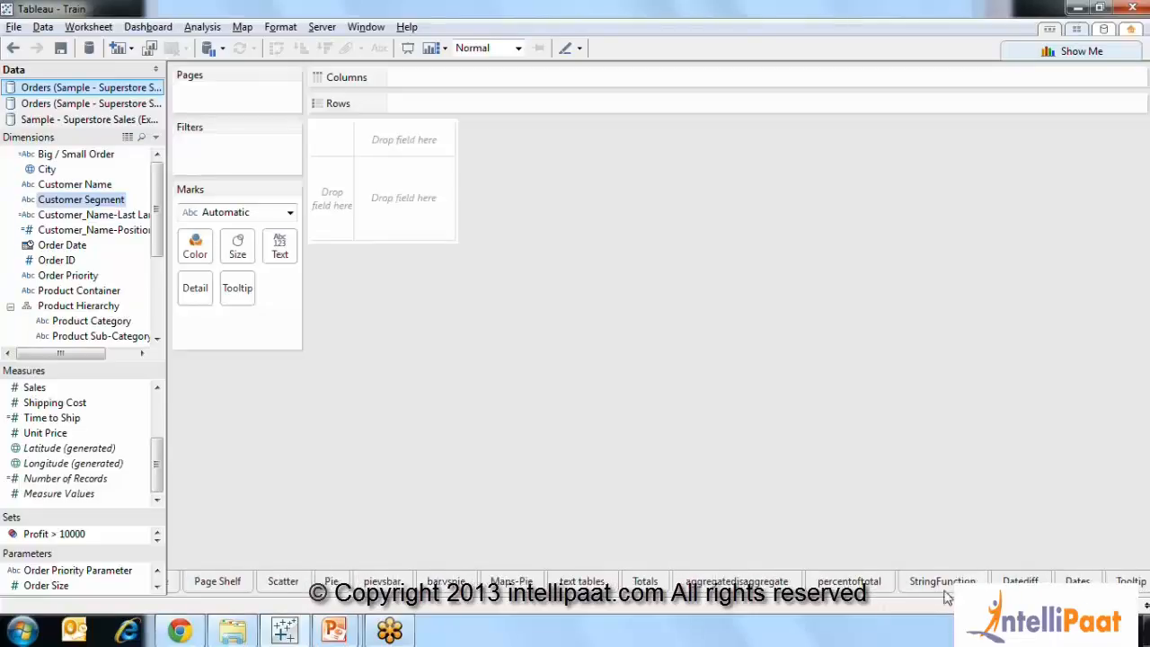
pyautogui.click(910, 583)
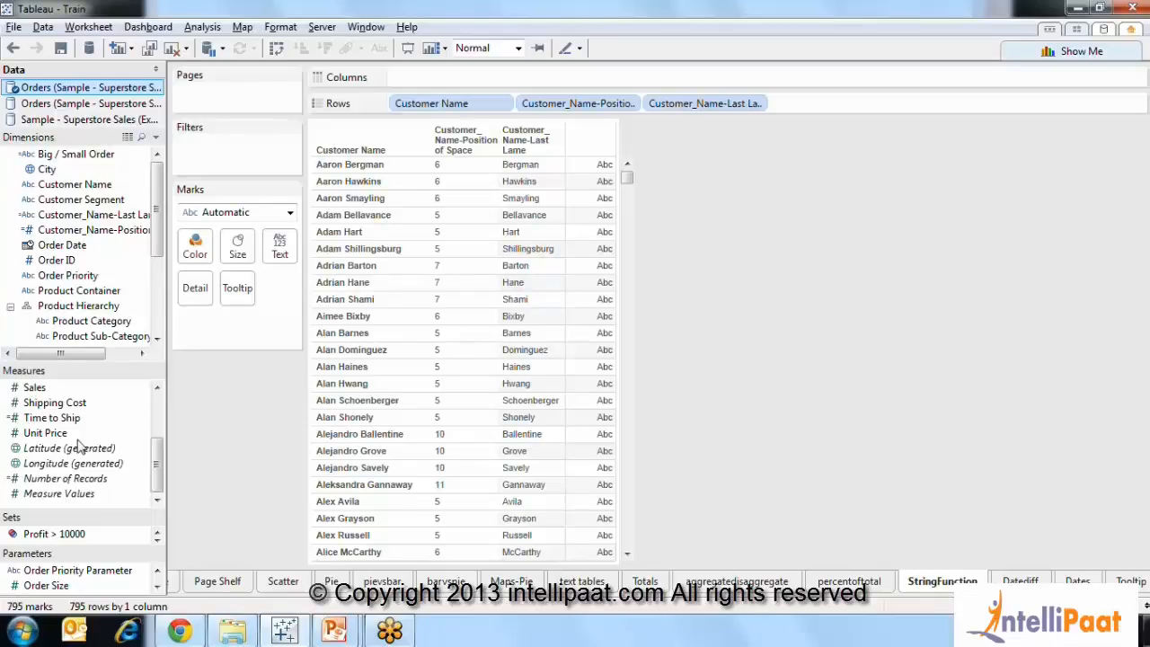
# Examine the formula of the Customer_Name-Position of Space calculated field, then close it without changes
pyautogui.click(52, 231)
pyautogui.rightClick(51, 232)
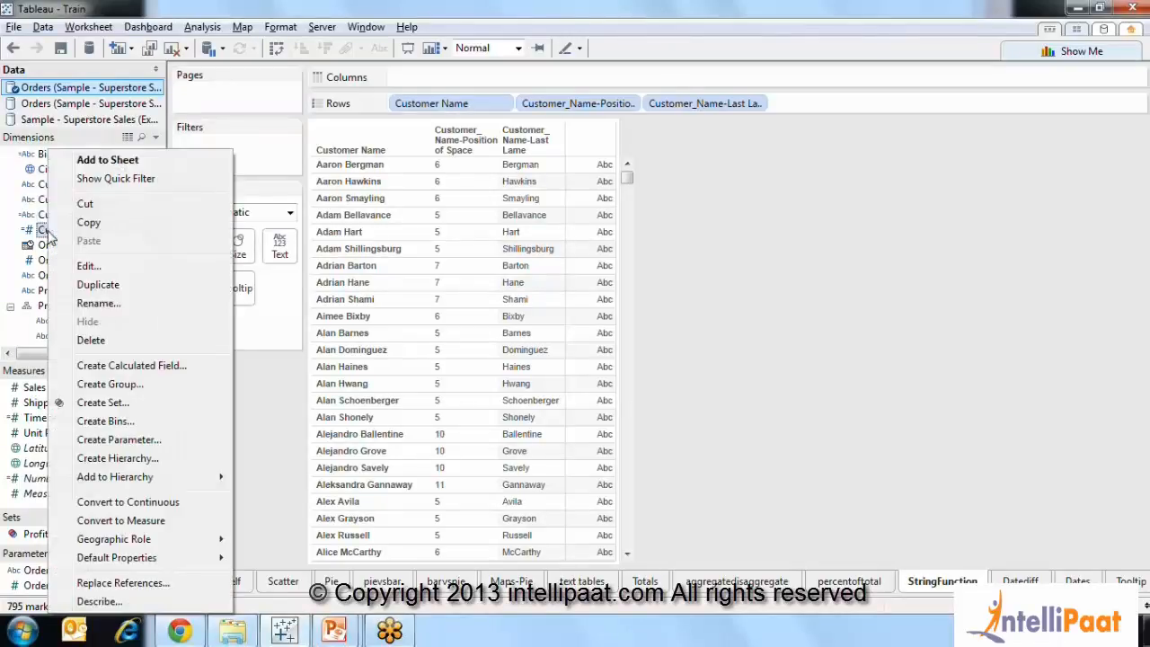
pyautogui.click(88, 266)
pyautogui.click(365, 151)
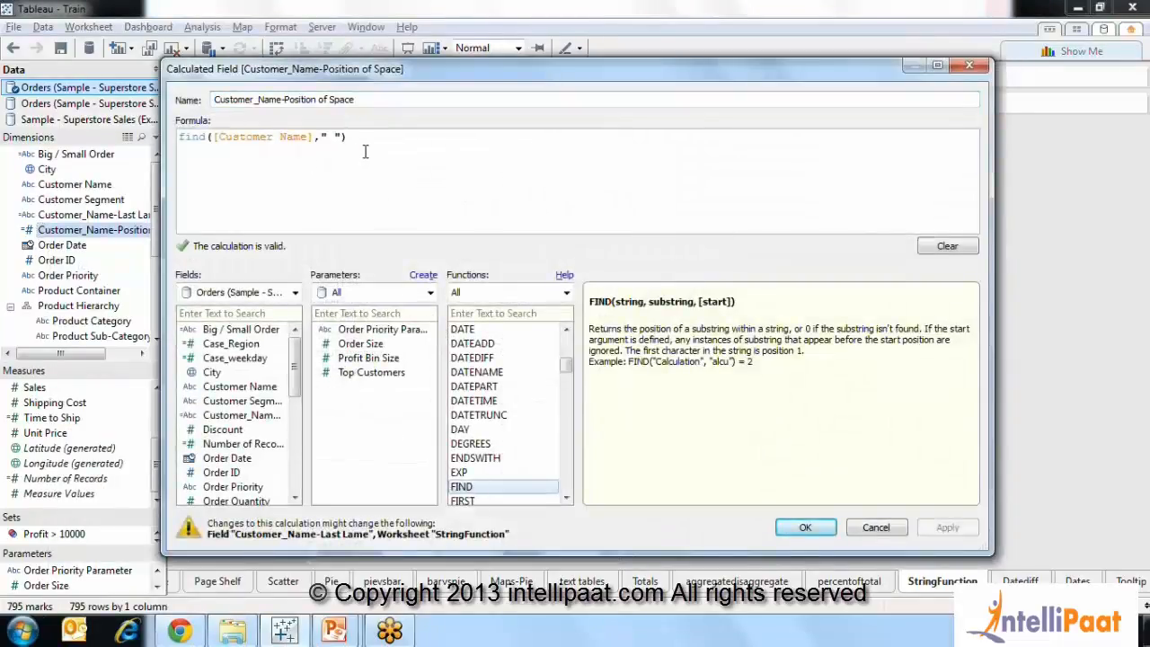
pyautogui.moveTo(227, 156); pyautogui.dragTo(171, 135)
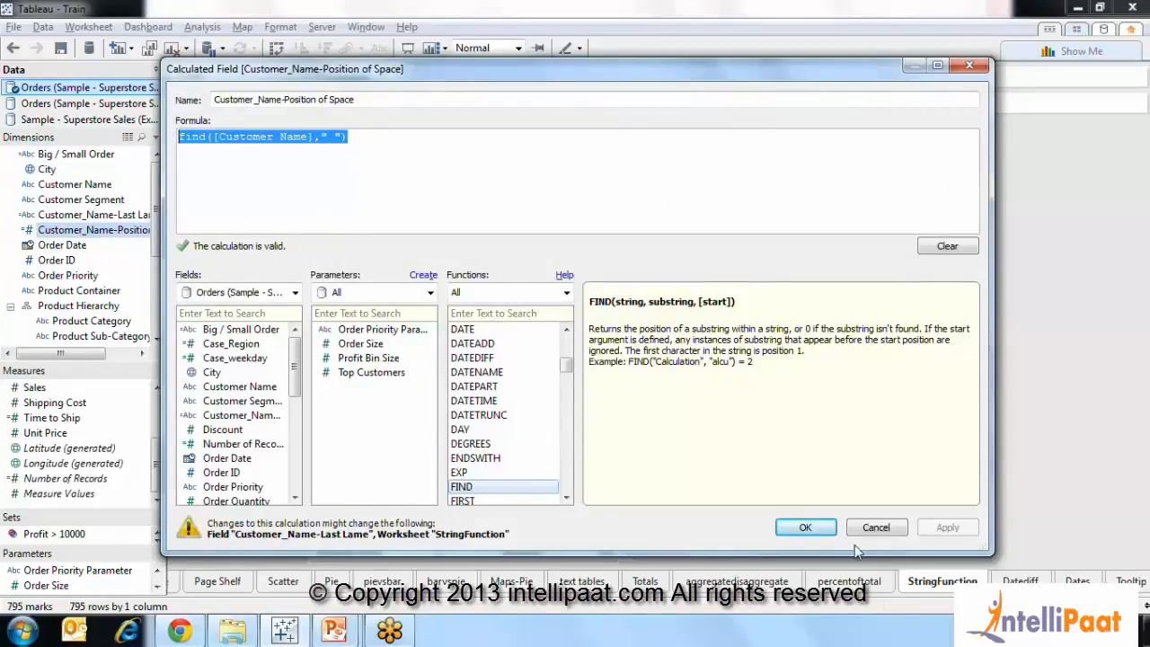
pyautogui.click(872, 528)
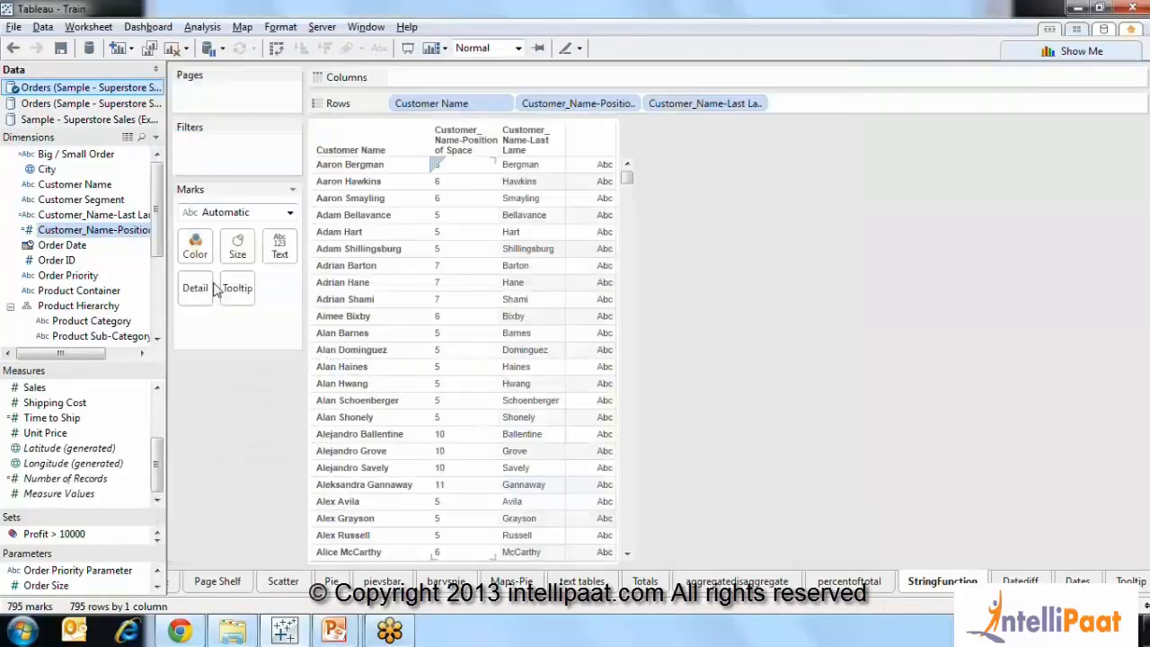
# Examine the RIGHT and LEN parts of the Customer_Name-Last Lame formula, then close it without changes
pyautogui.rightClick(135, 217)
pyautogui.click(175, 302)
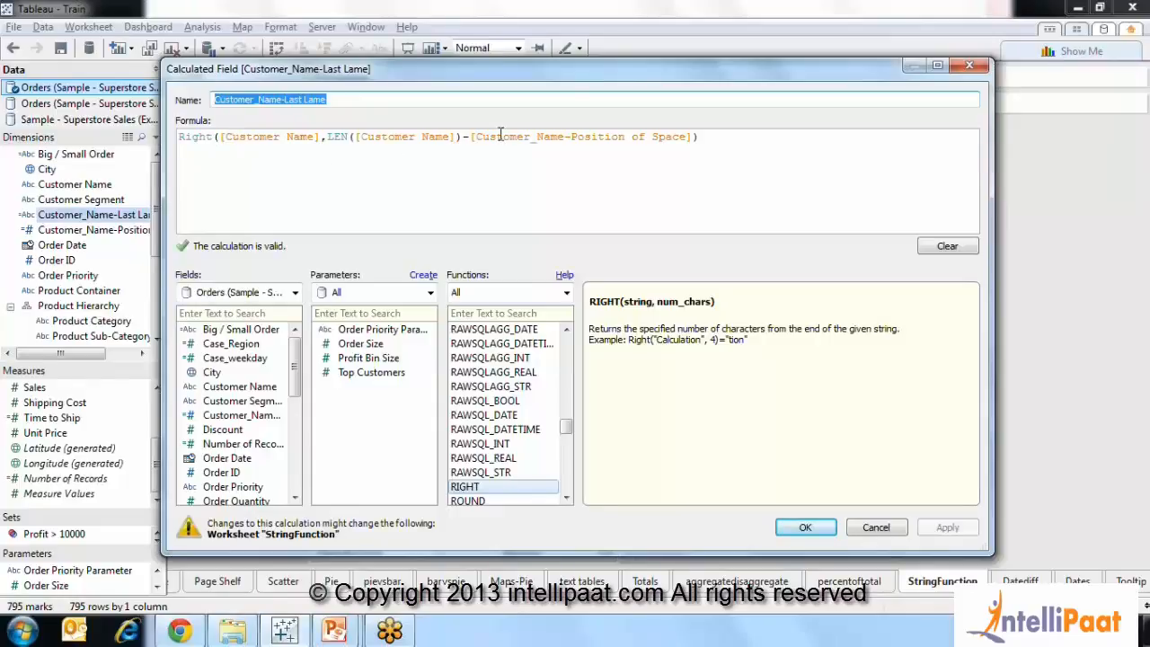
pyautogui.moveTo(700, 136); pyautogui.dragTo(165, 133)
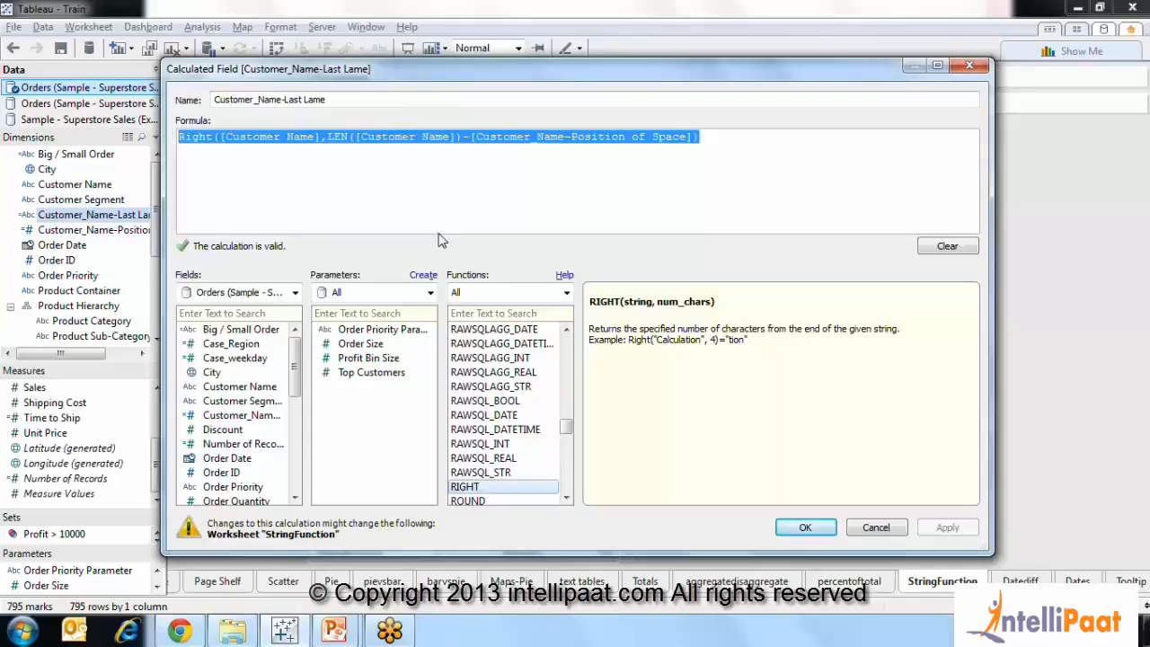
pyautogui.click(379, 181)
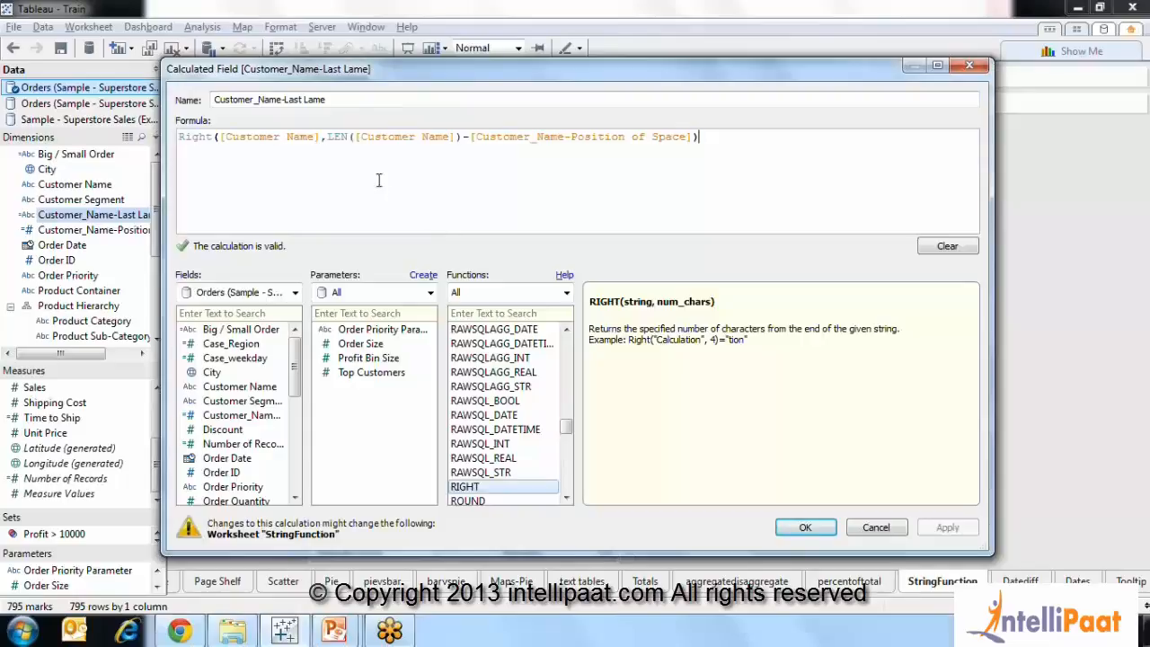
pyautogui.click(314, 138)
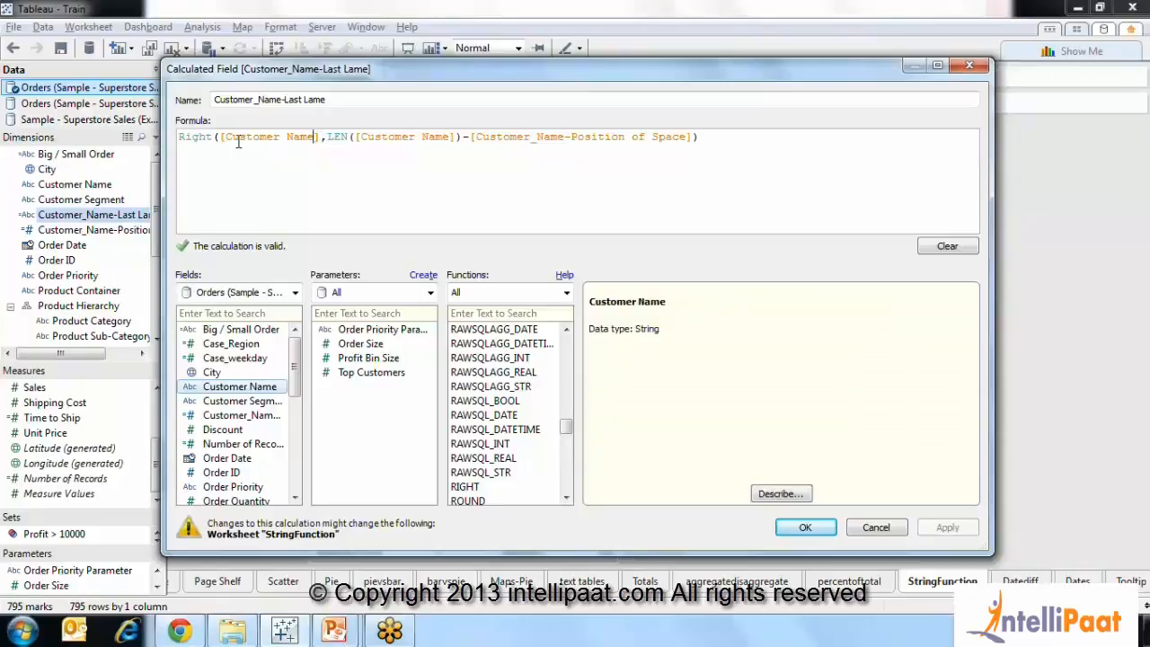
pyautogui.click(326, 136)
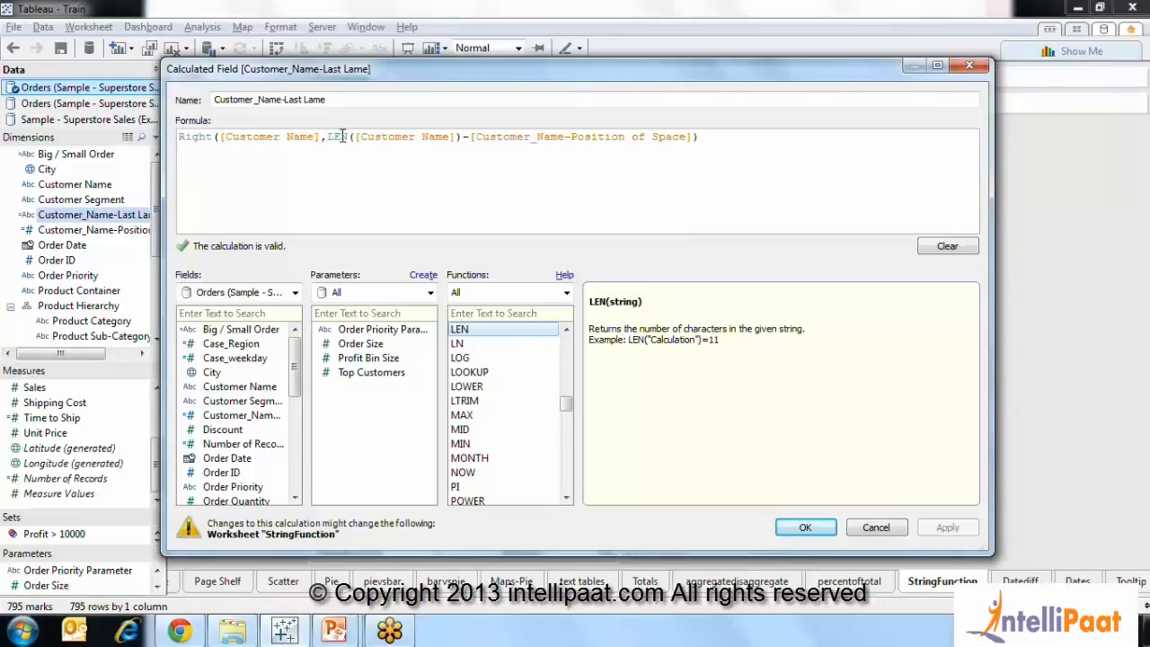
pyautogui.click(401, 136)
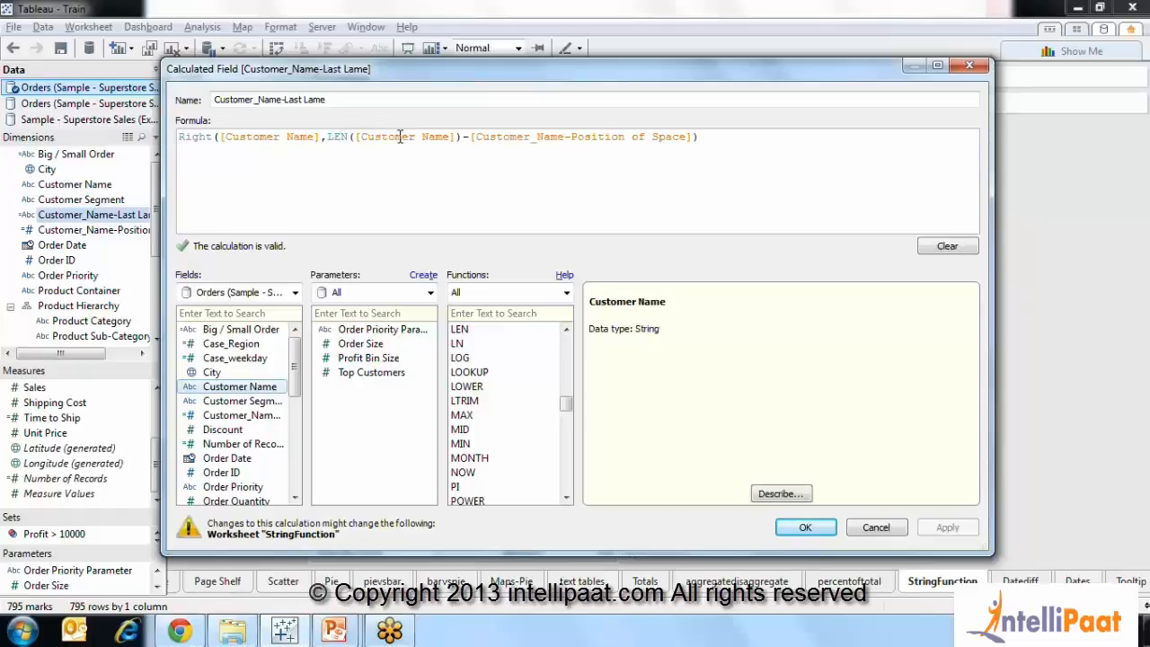
pyautogui.click(868, 530)
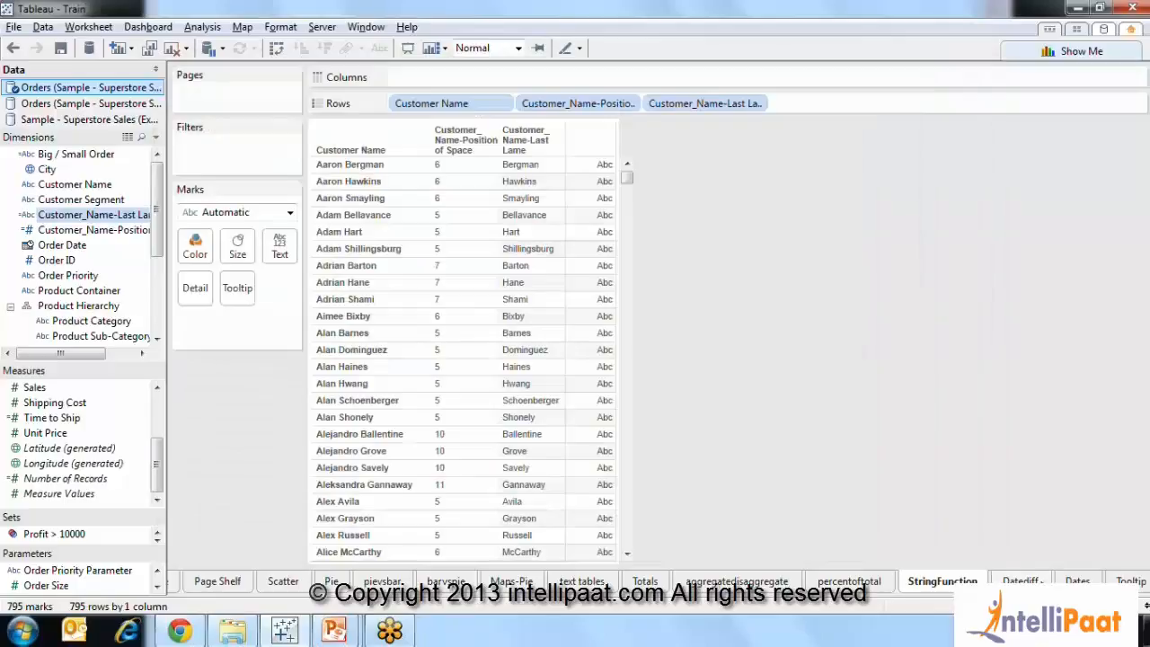
# Create a calculated field from the Customer Segment dimension with the formula LEN([Customer Segment])
pyautogui.rightClick(91, 203)
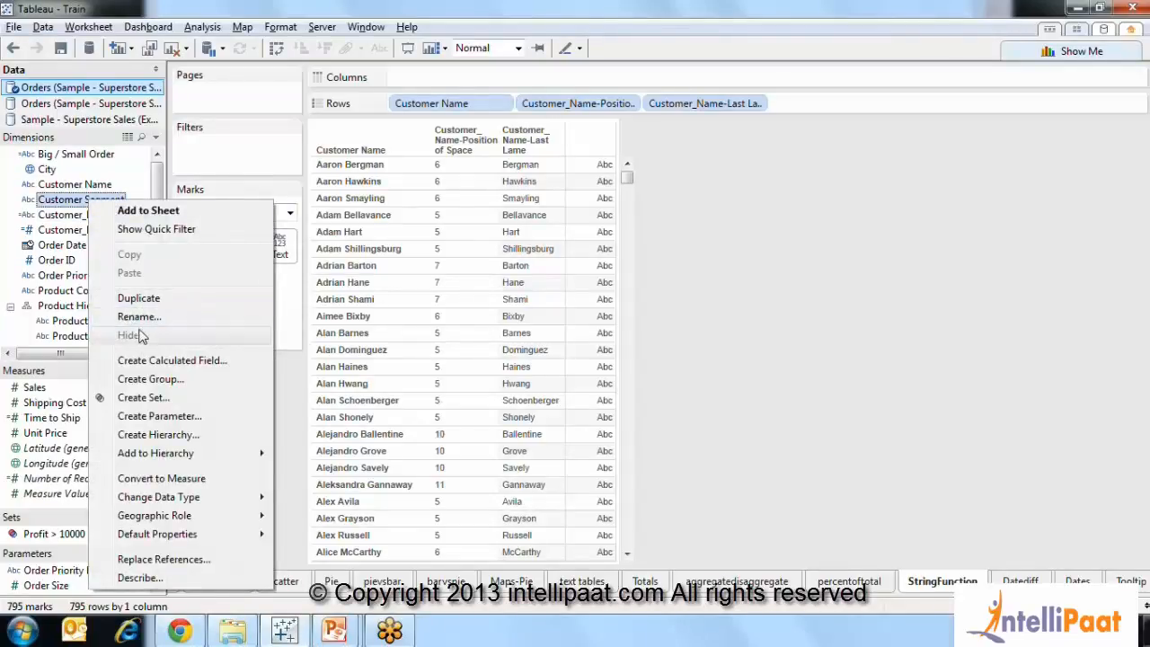
pyautogui.click(150, 363)
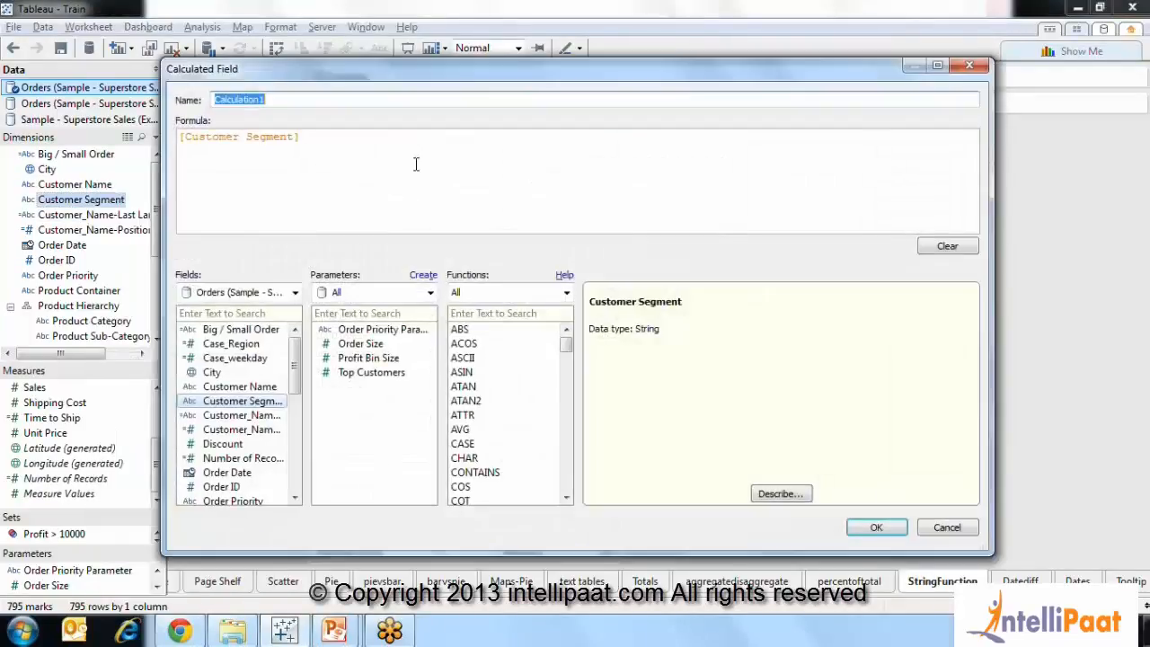
pyautogui.moveTo(181, 136); pyautogui.dragTo(220, 146)
pyautogui.press('Left')
pyautogui.write('LEN(')
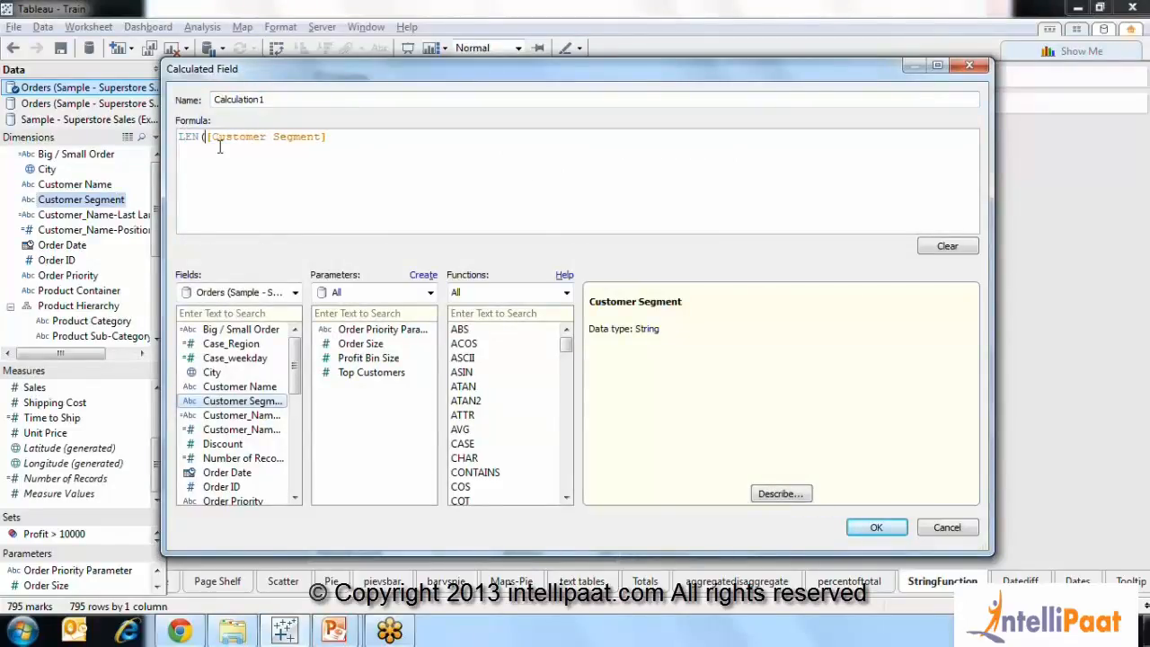
pyautogui.click(382, 134)
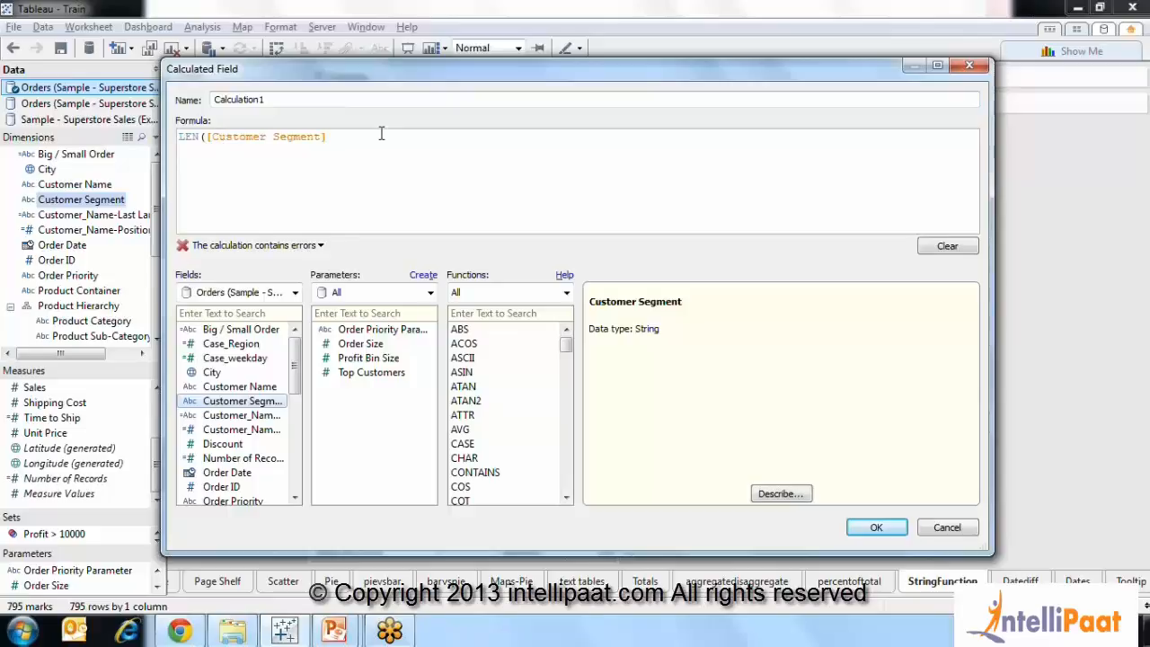
pyautogui.write(')')
# Name the calculated field lengthcustom and save it
pyautogui.moveTo(315, 103); pyautogui.dragTo(135, 95)
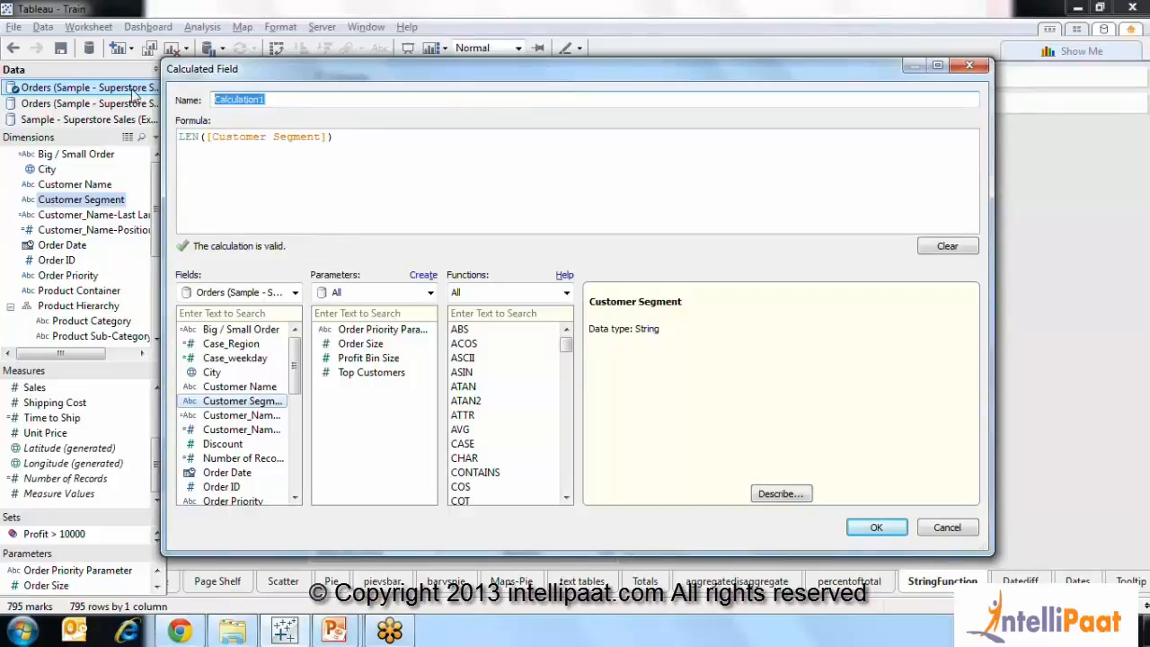
pyautogui.press('BackSpace')
pyautogui.write('lenght')
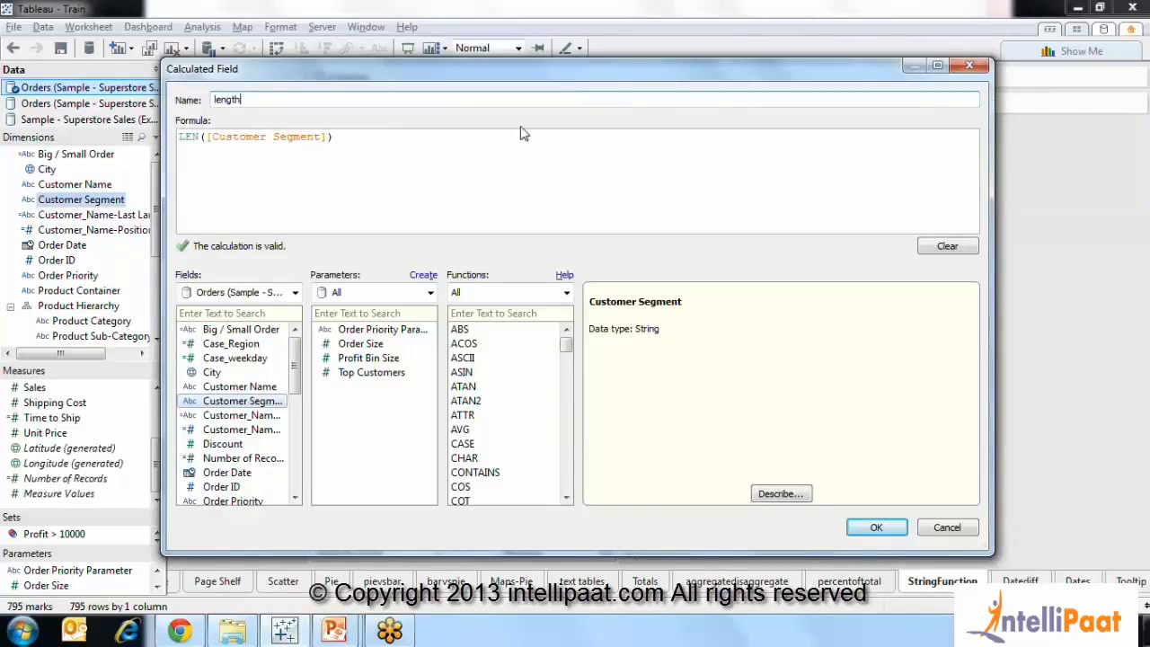
pyautogui.write('custom')
pyautogui.click(876, 527)
# Add the lengthcustom measure at the end of Rows and make it discrete
pyautogui.click(79, 187)
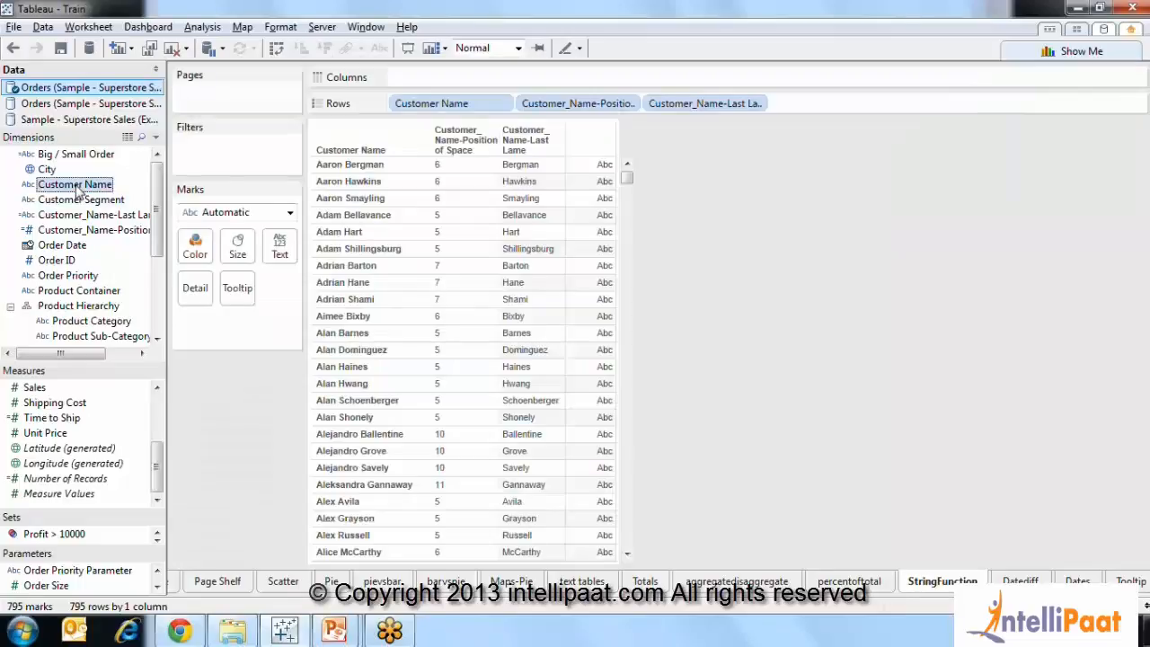
pyautogui.click(67, 216)
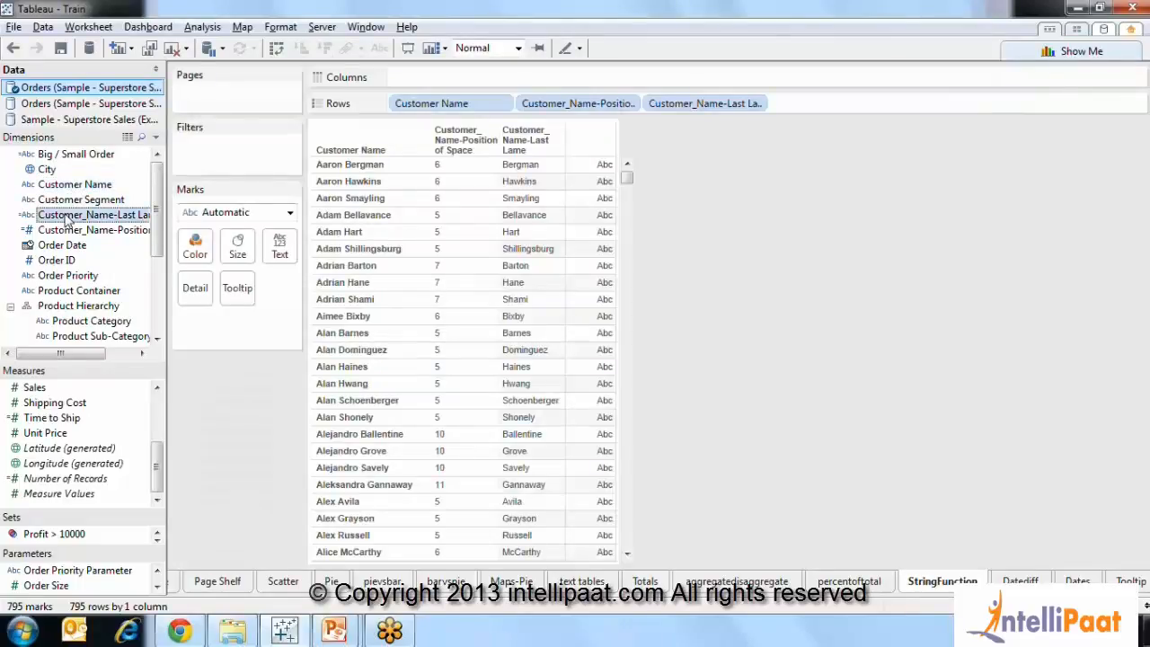
pyautogui.click(68, 450)
pyautogui.click(69, 462)
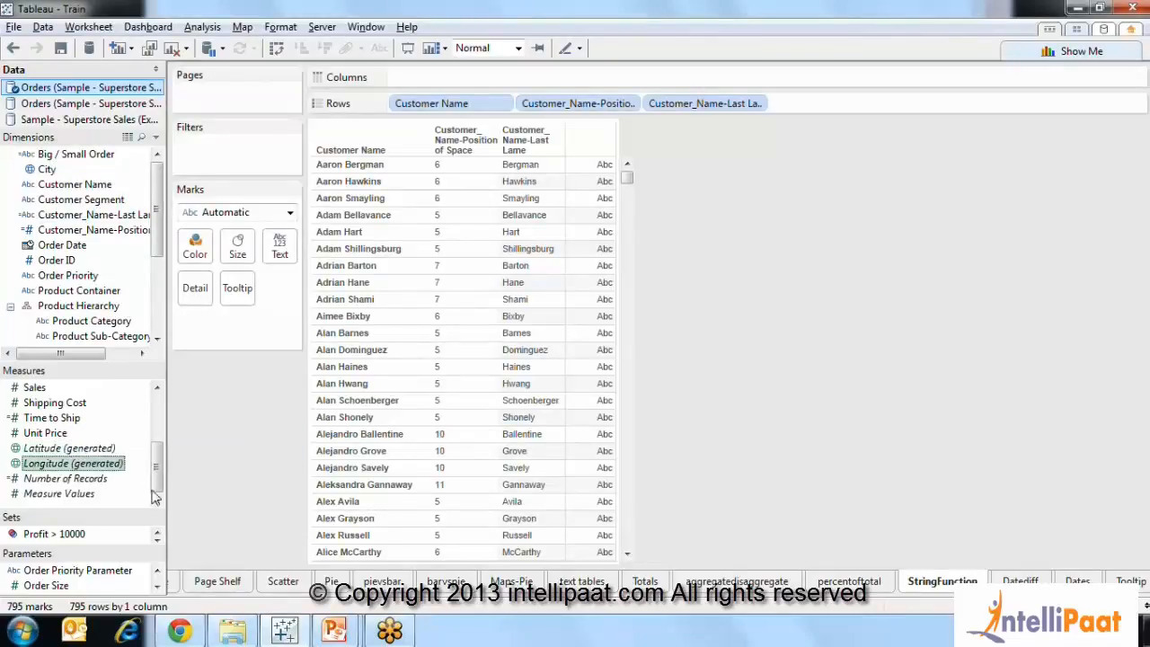
pyautogui.moveTo(158, 479); pyautogui.dragTo(157, 430)
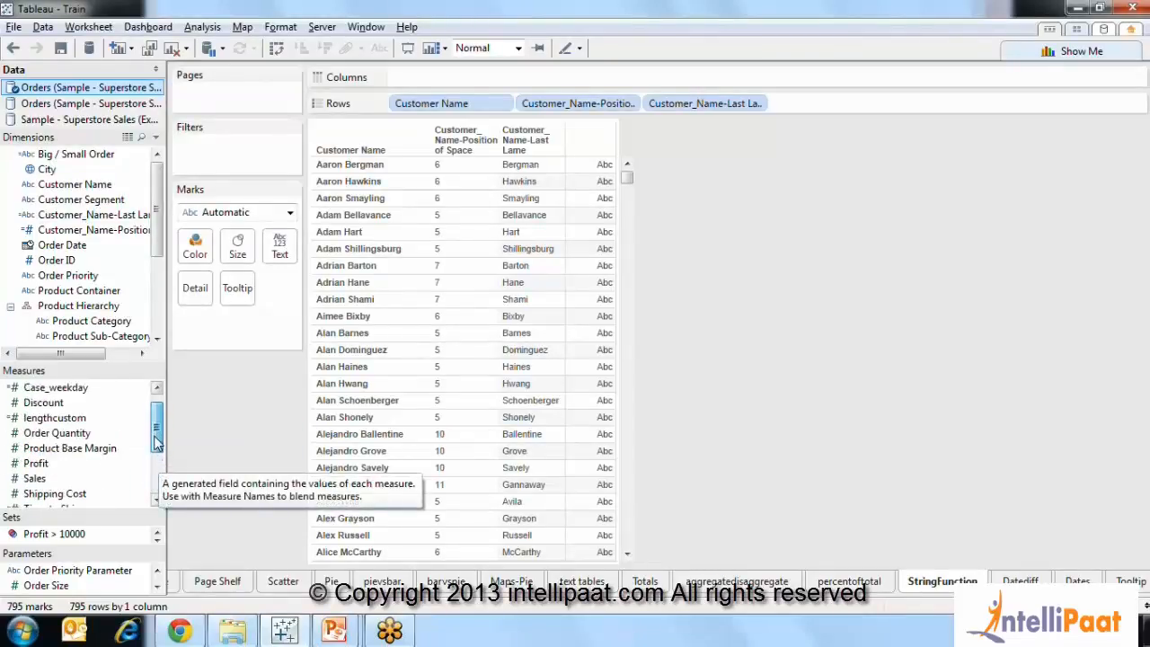
pyautogui.click(56, 424)
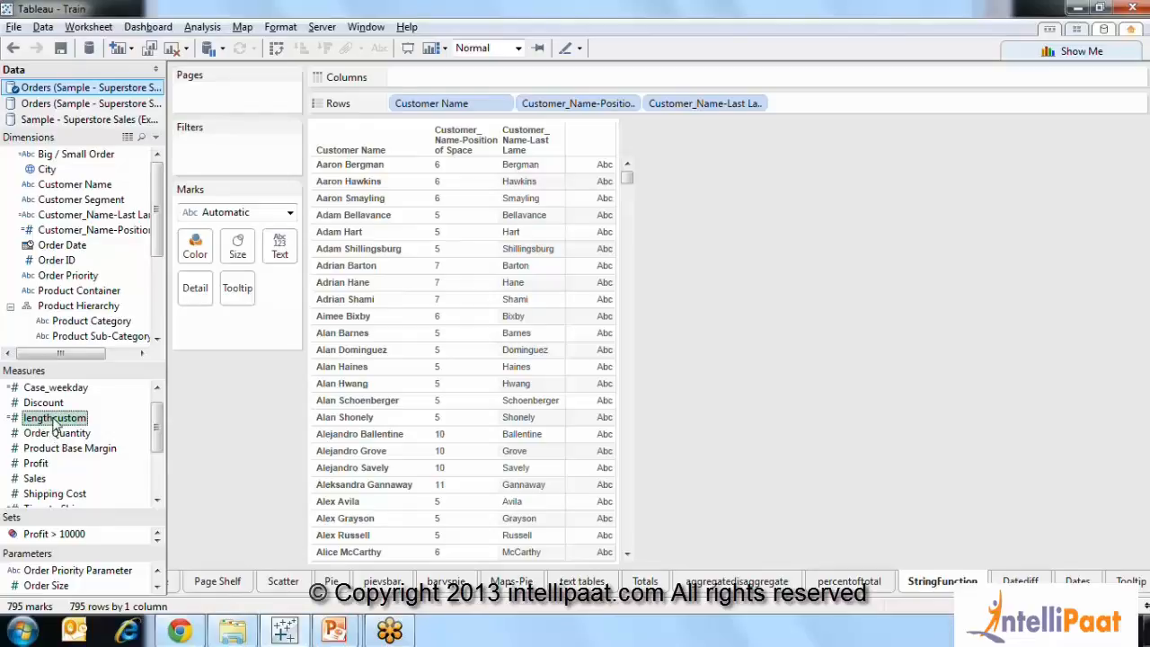
pyautogui.moveTo(53, 423)
pyautogui.mouseDown()
pyautogui.moveTo(772, 389)
pyautogui.moveTo(822, 109)
pyautogui.mouseUp()
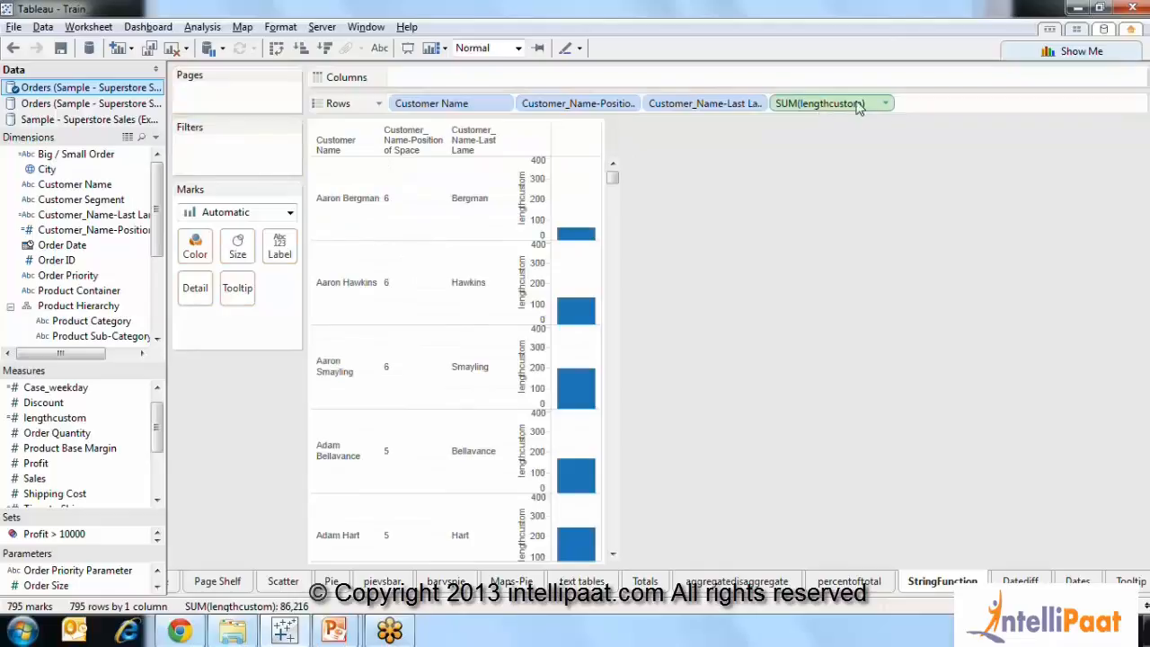
pyautogui.click(888, 105)
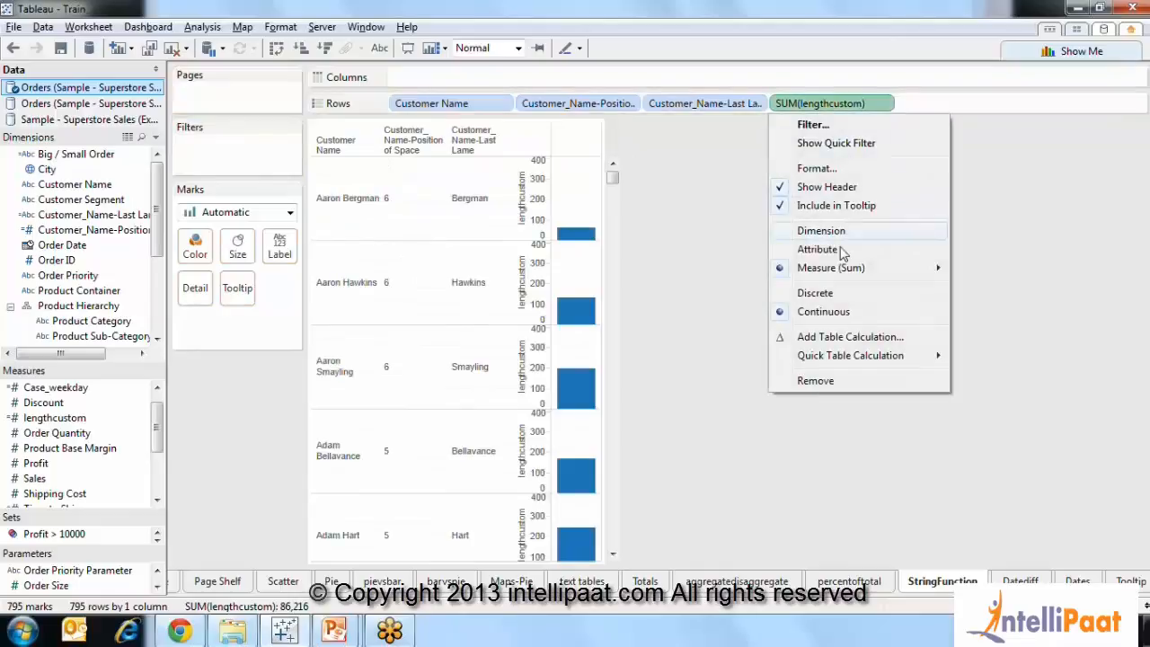
pyautogui.click(828, 294)
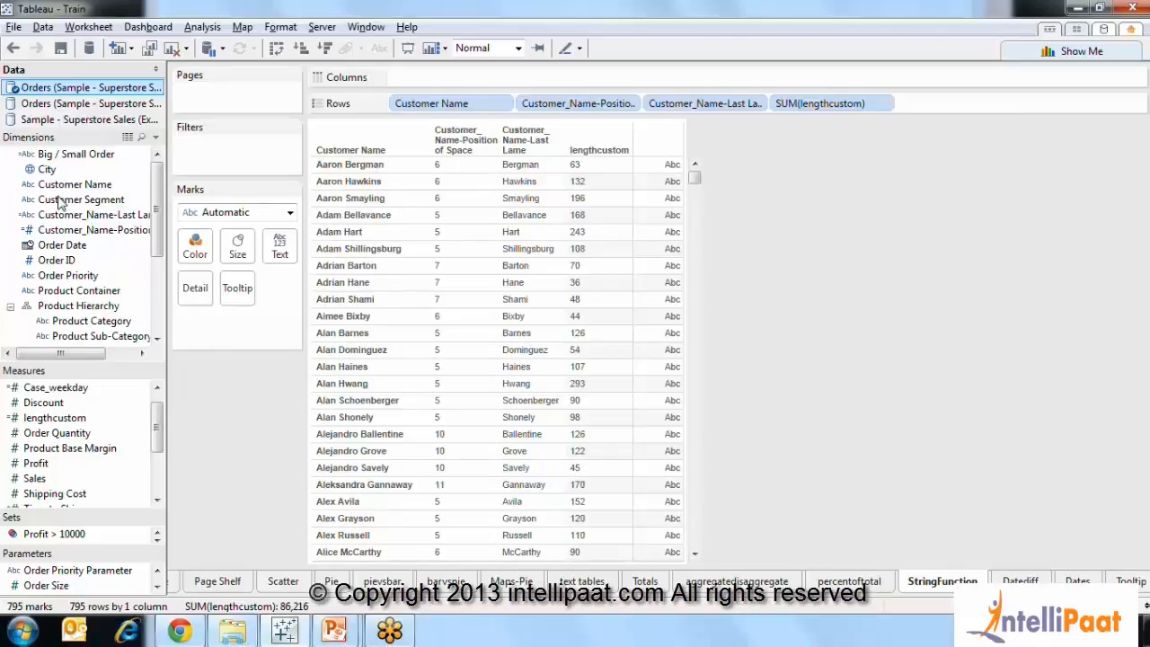
# Add Customer Segment to Rows ahead of lengthcustom, and change lengthcustom from a sum to an attribute
pyautogui.moveTo(61, 203); pyautogui.dragTo(839, 113)
pyautogui.click(1013, 104)
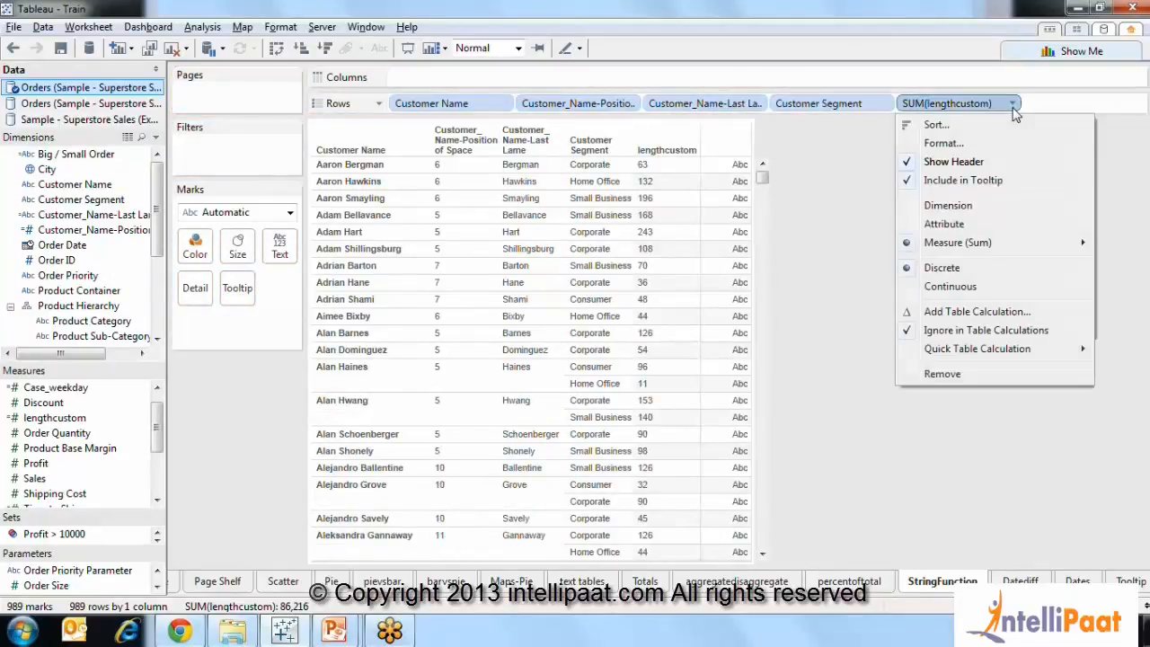
pyautogui.click(962, 224)
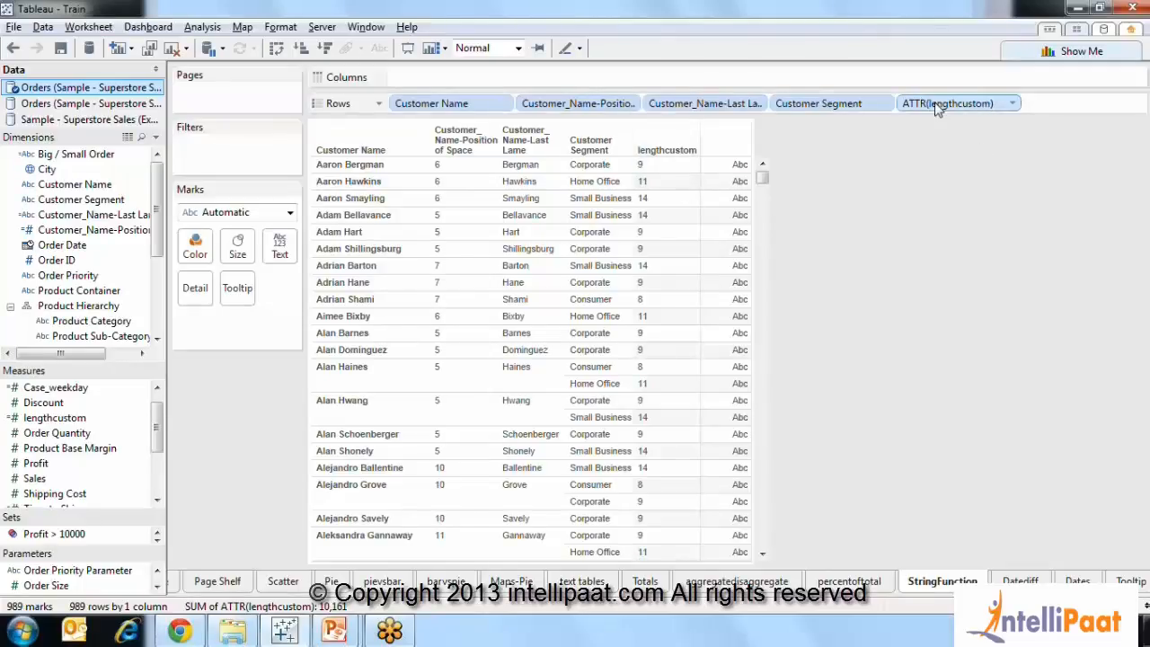
pyautogui.click(1014, 104)
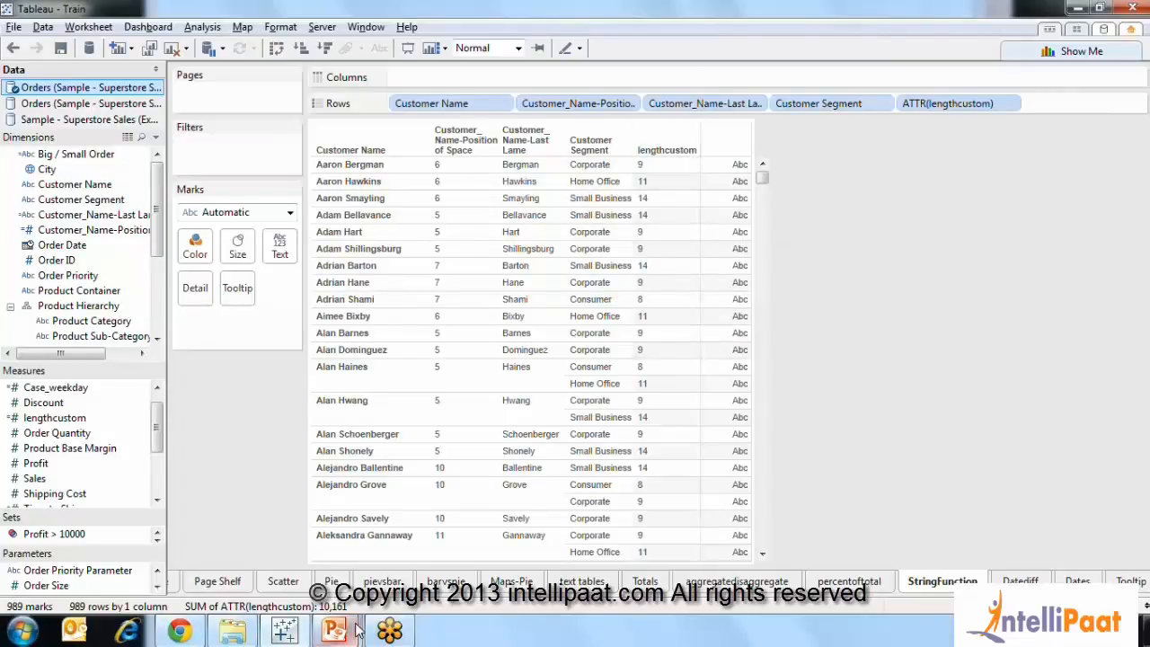
# Switch to the PowerPoint slide show, view the String Functions and Date Functions slides, and return to Tableau
pyautogui.moveTo(337, 631)
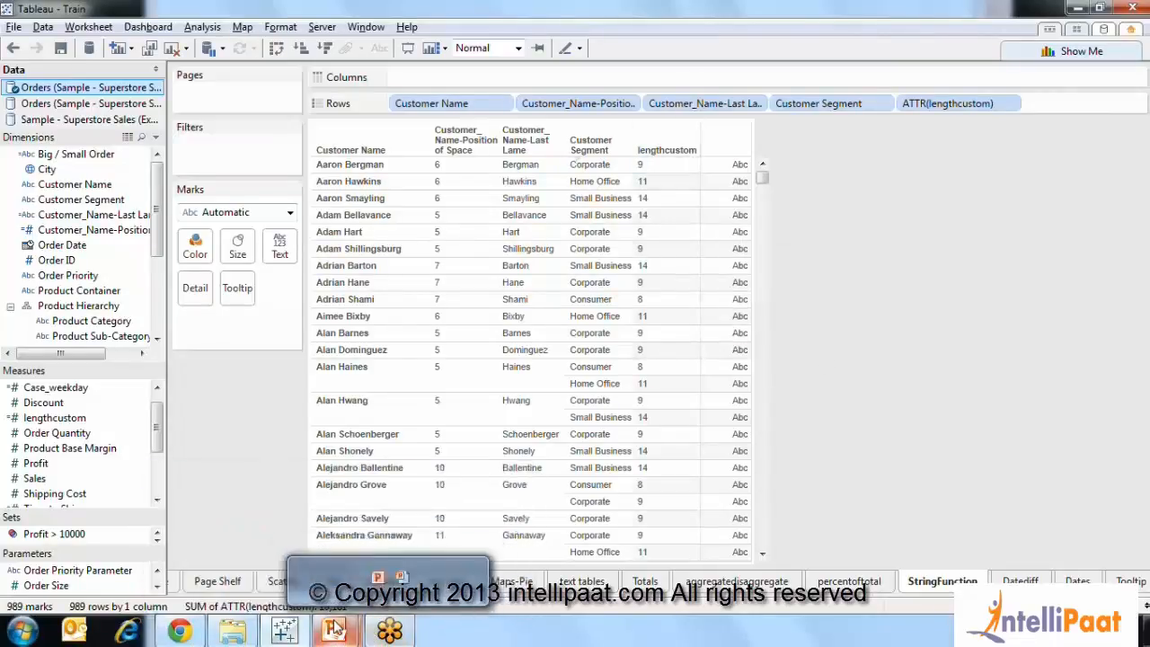
pyautogui.click(416, 559)
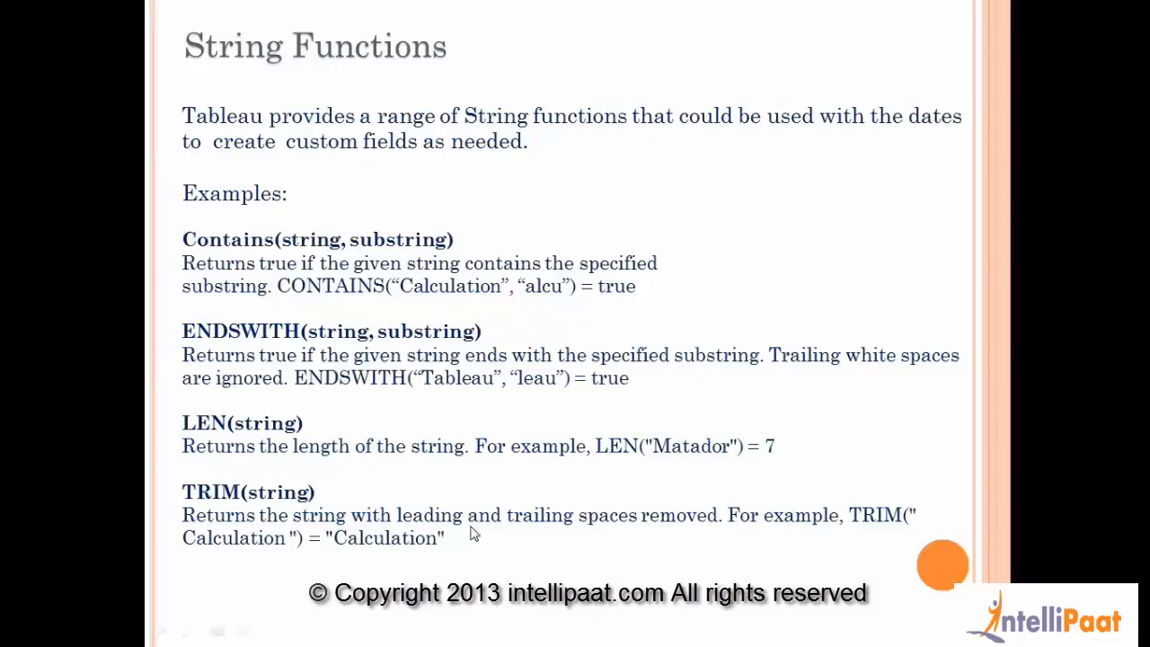
pyautogui.press('Right')
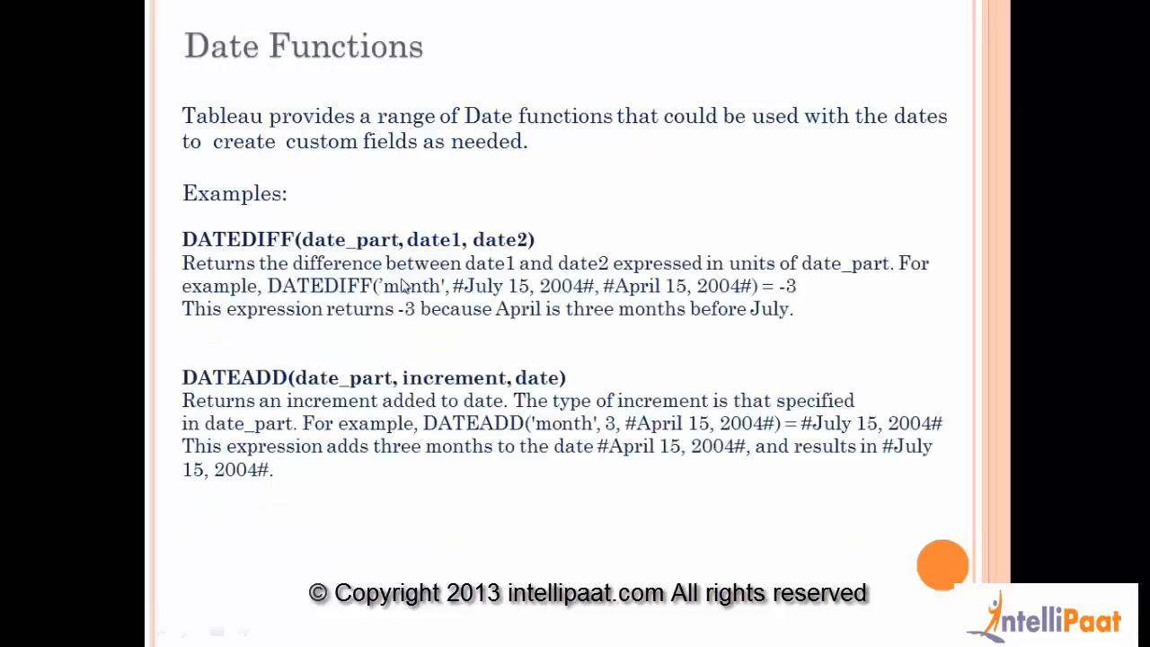
pyautogui.hotkey('alt', 'Tab')
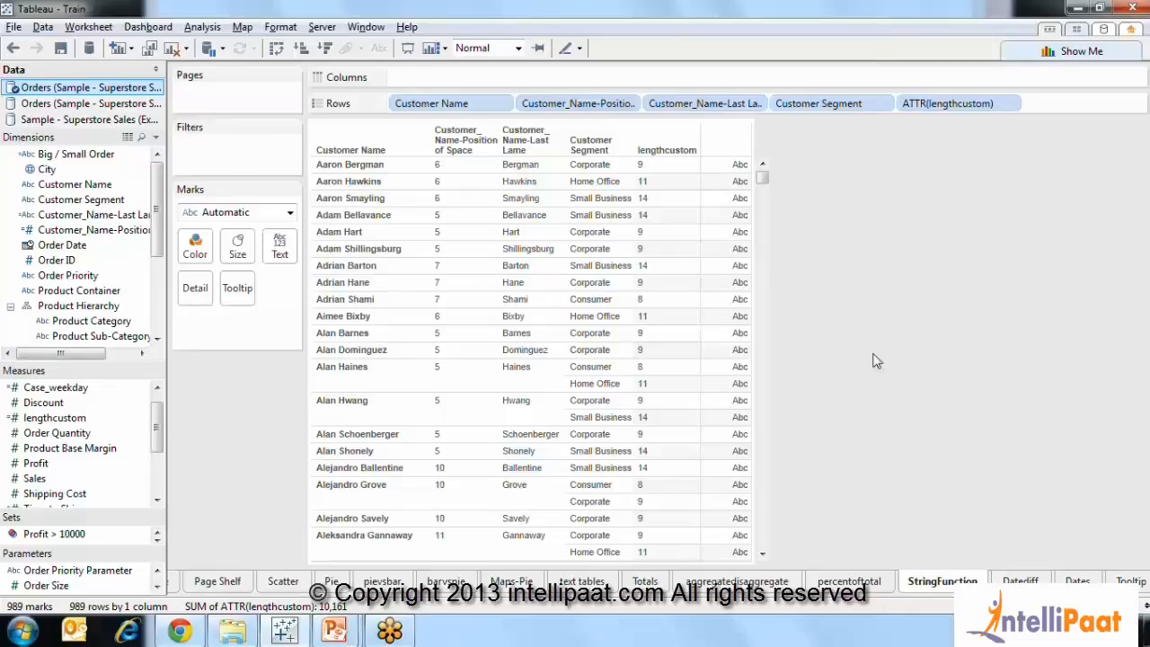
# Open the Customer_Name-Position of Space calculation, review its FIND formula, and close it without changes
pyautogui.moveTo(97, 230); pyautogui.dragTo(88, 233)
pyautogui.rightClick(88, 233)
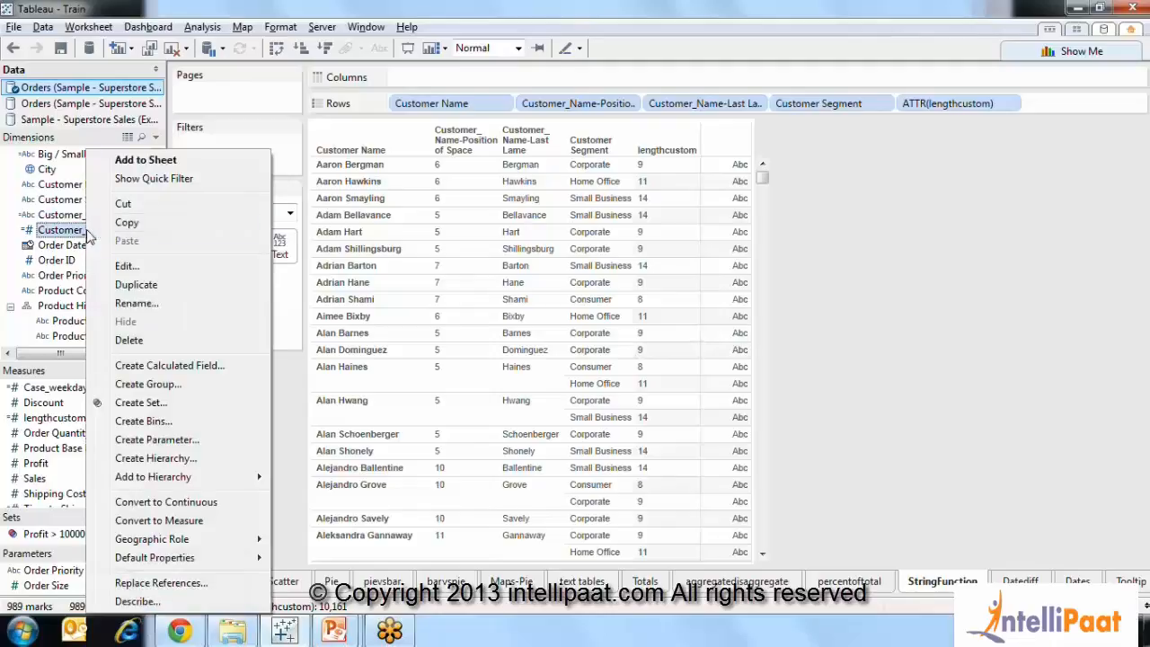
pyautogui.click(129, 269)
pyautogui.moveTo(380, 141); pyautogui.dragTo(153, 132)
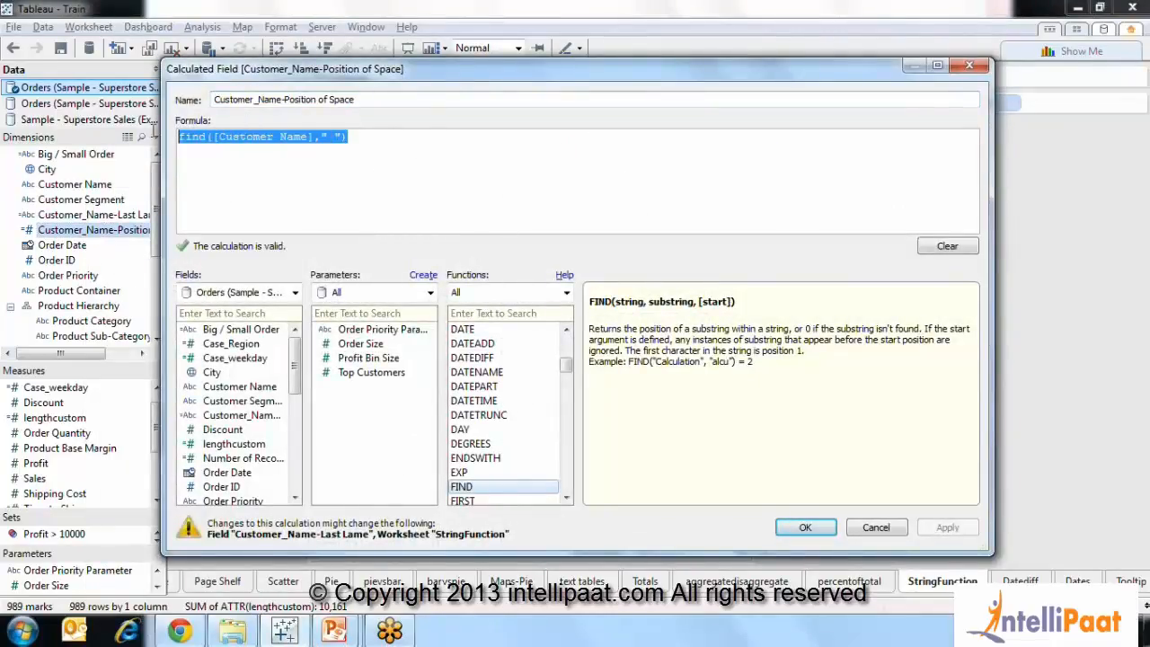
pyautogui.click(378, 177)
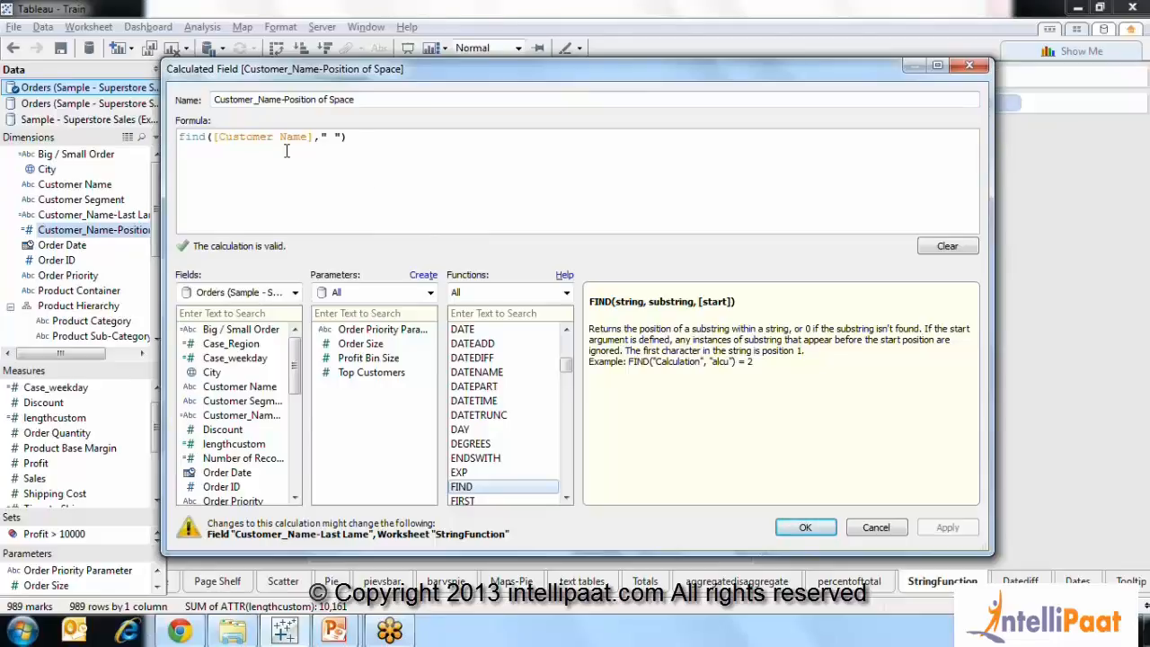
pyautogui.moveTo(287, 151); pyautogui.dragTo(183, 135)
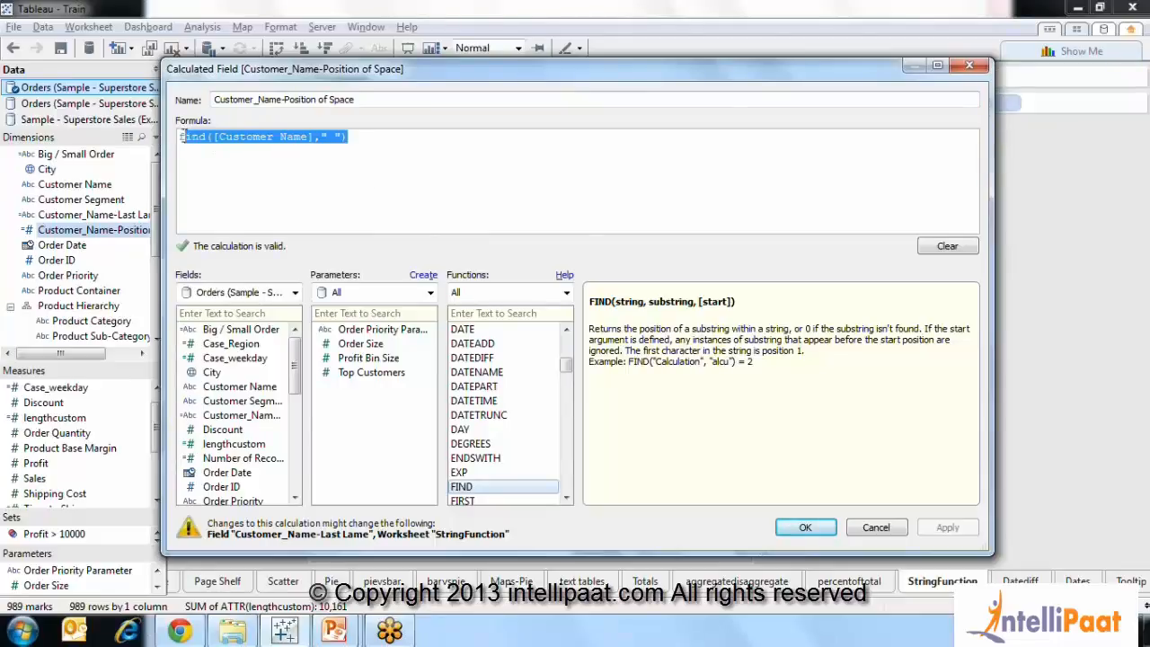
pyautogui.click(867, 527)
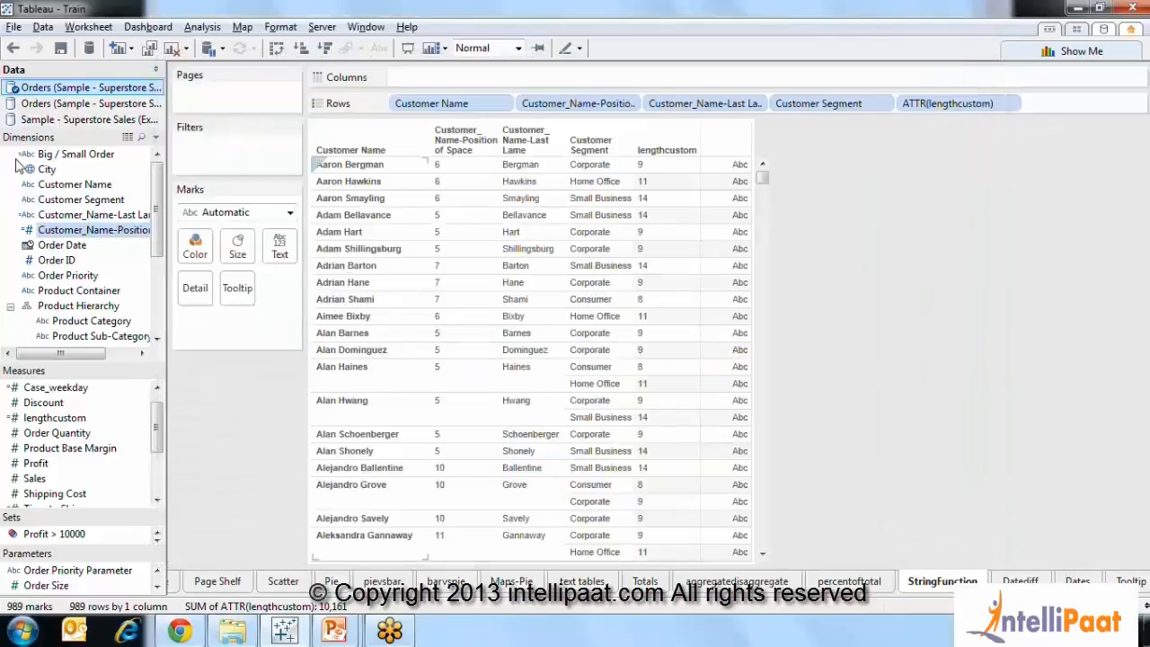
# Open the Customer_Name-Last Lame calculation and examine each argument of its RIGHT formula
pyautogui.rightClick(61, 217)
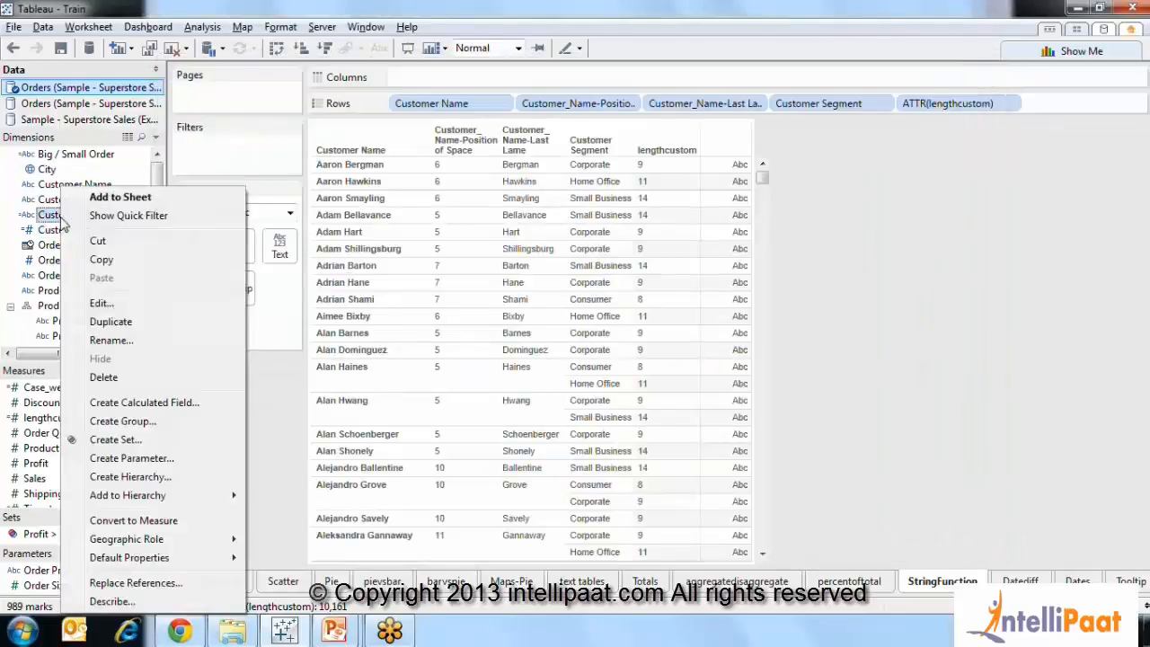
pyautogui.click(101, 303)
pyautogui.click(340, 158)
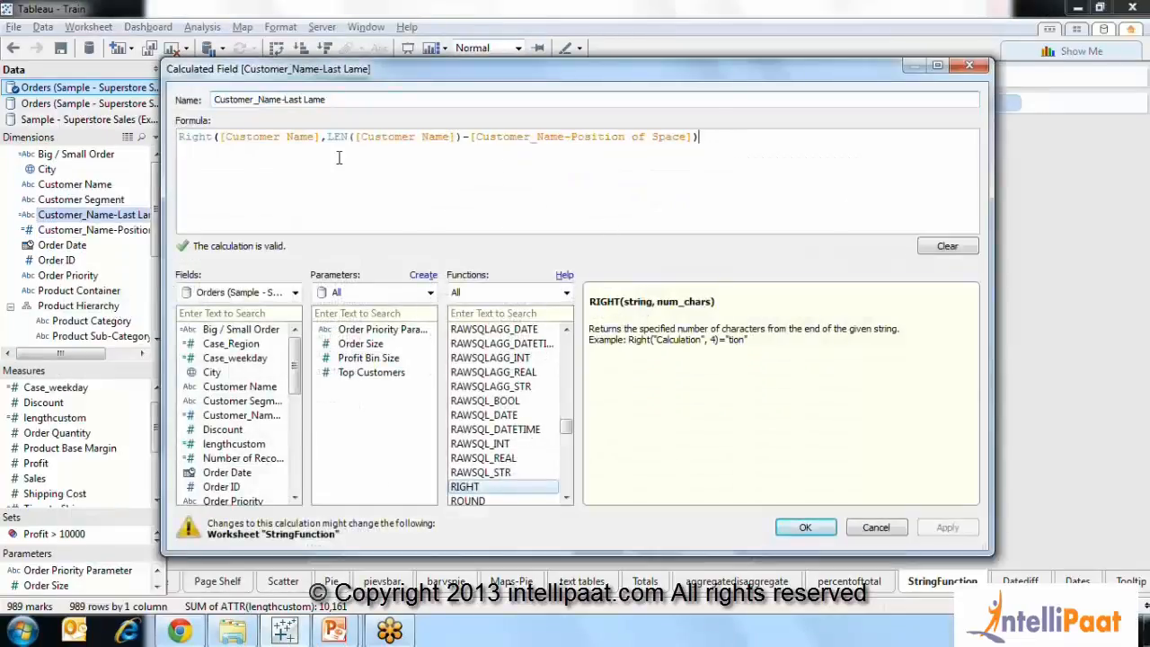
pyautogui.moveTo(406, 76); pyautogui.dragTo(455, 260)
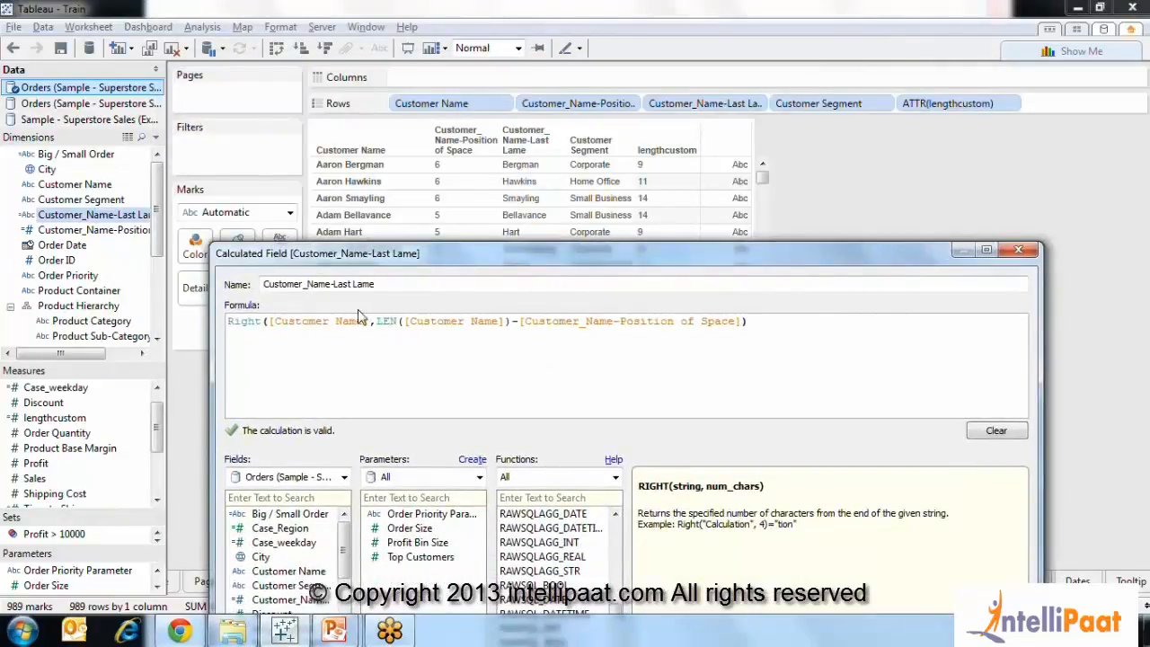
pyautogui.moveTo(261, 322); pyautogui.dragTo(368, 325)
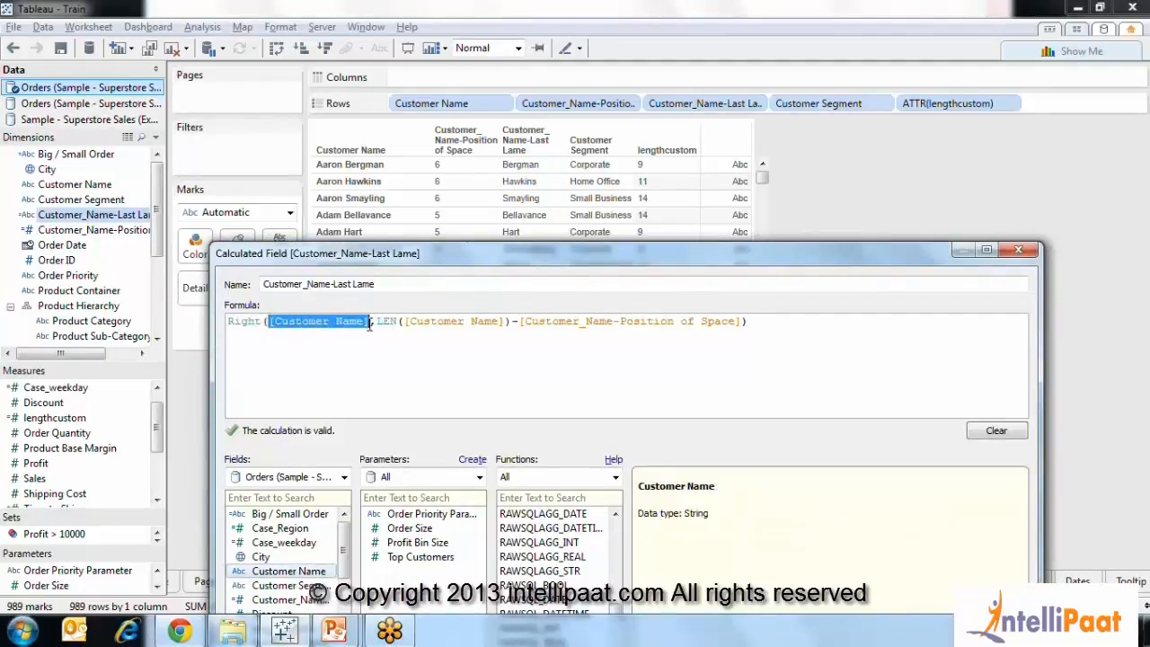
pyautogui.moveTo(377, 321); pyautogui.dragTo(512, 327)
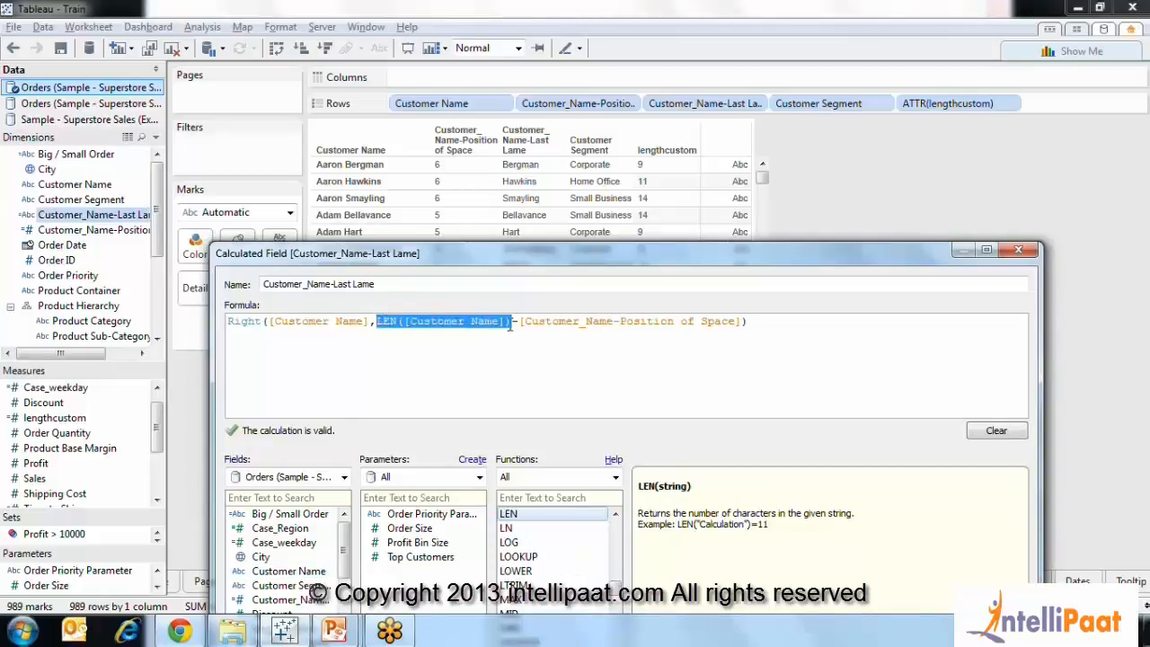
pyautogui.click(513, 326)
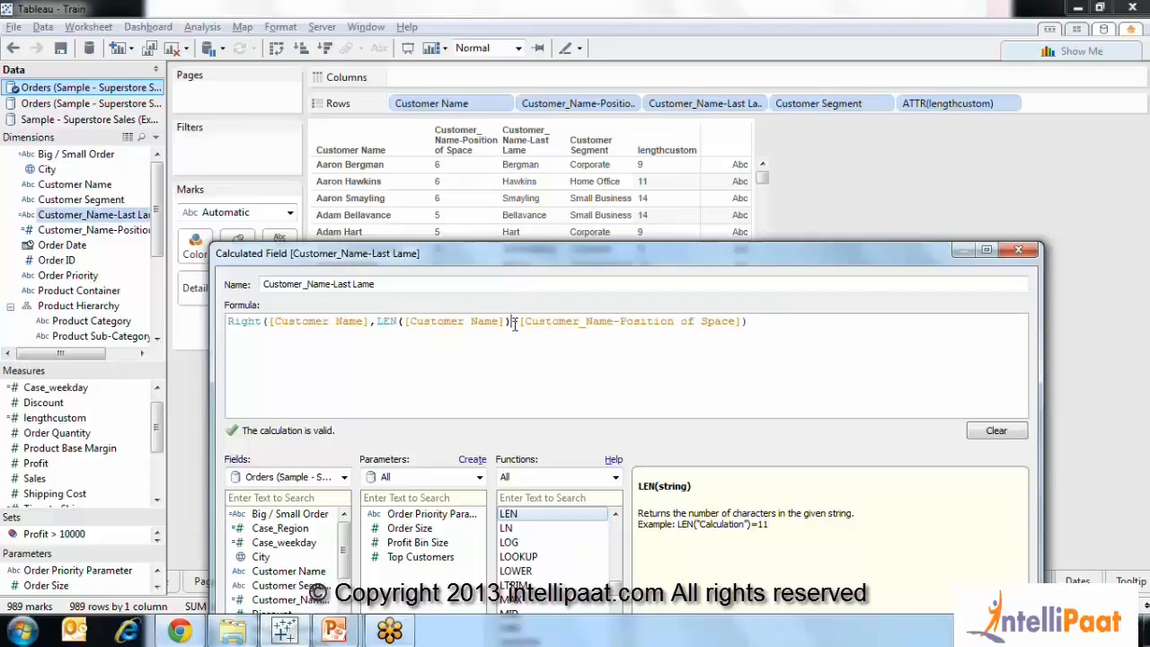
pyautogui.moveTo(514, 325); pyautogui.dragTo(742, 326)
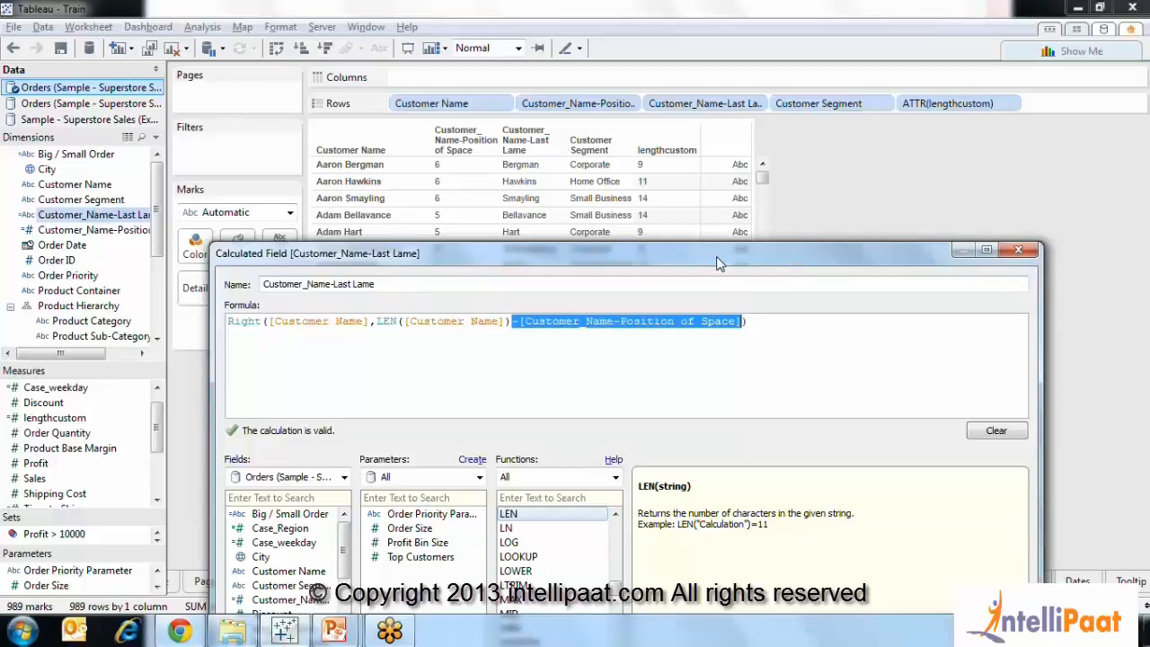
# Examine how the Customer_Name-Last Lame formula subtracts the position of the space from the length of Customer Name
pyautogui.moveTo(716, 256); pyautogui.dragTo(698, 157)
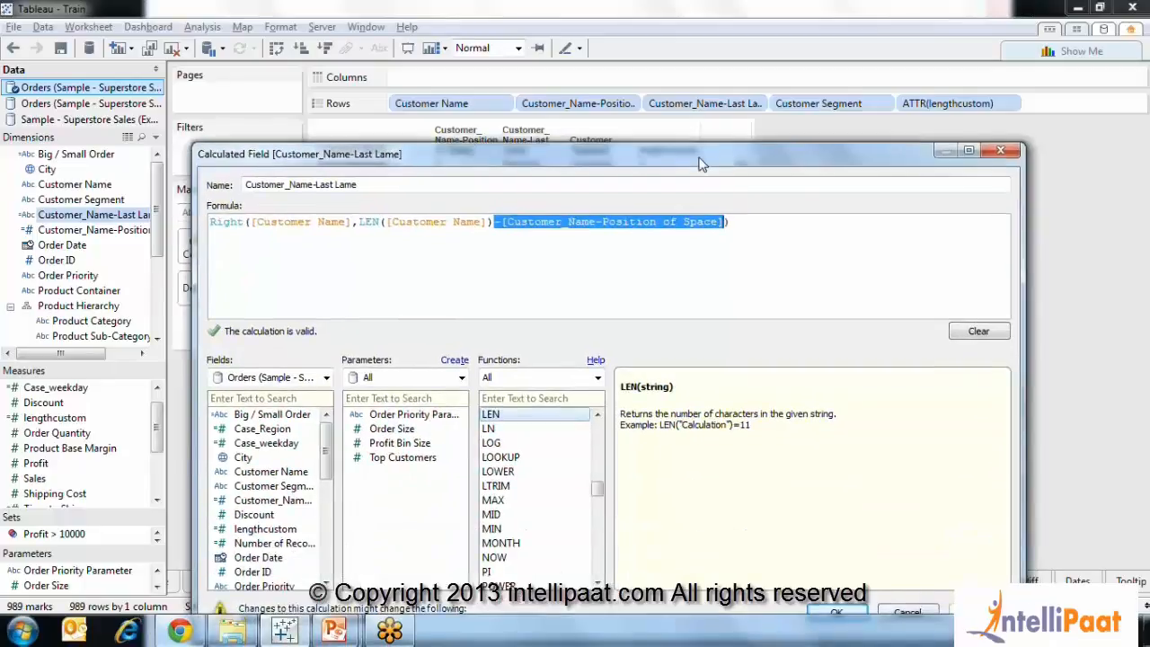
pyautogui.click(389, 261)
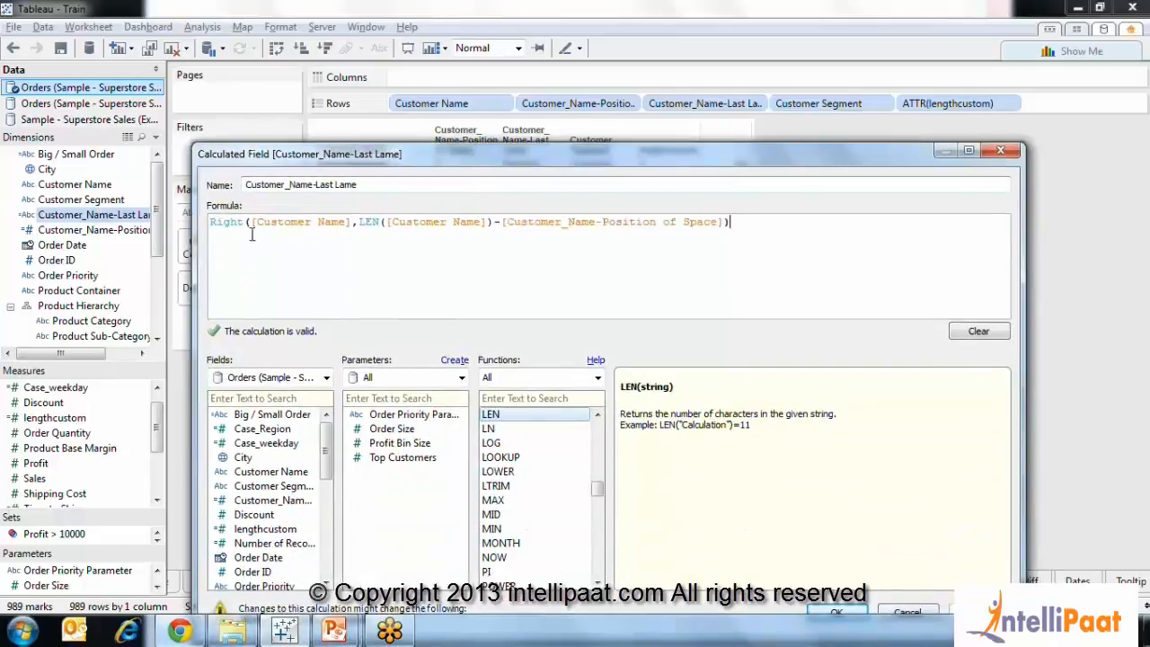
pyautogui.click(322, 222)
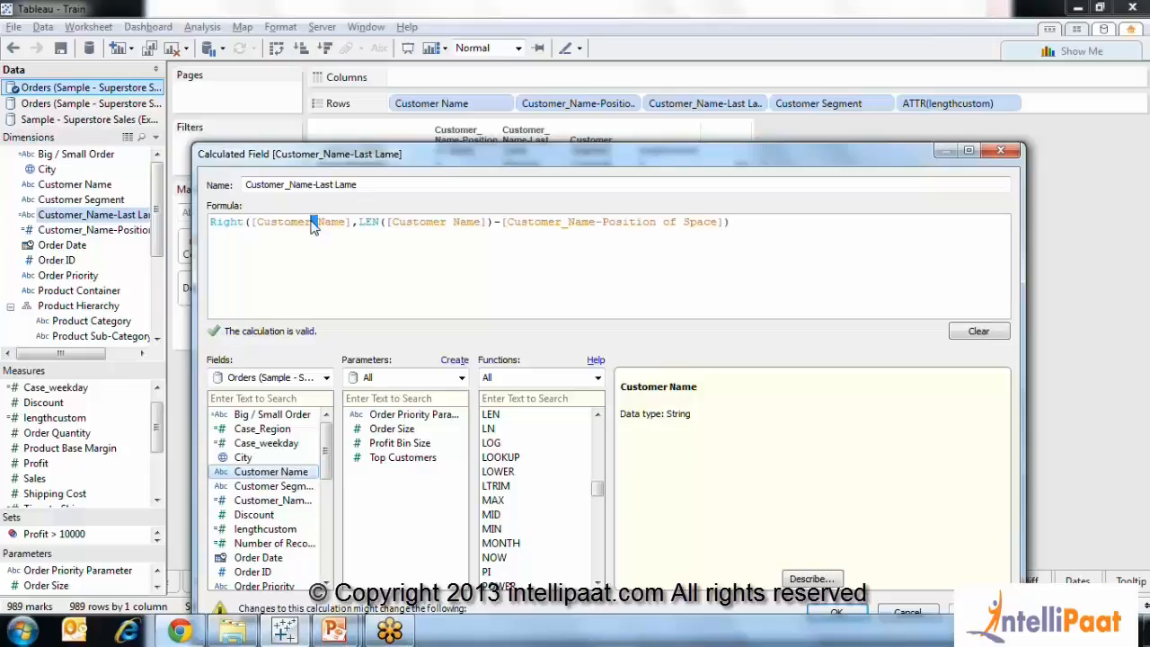
pyautogui.moveTo(503, 222); pyautogui.dragTo(726, 223)
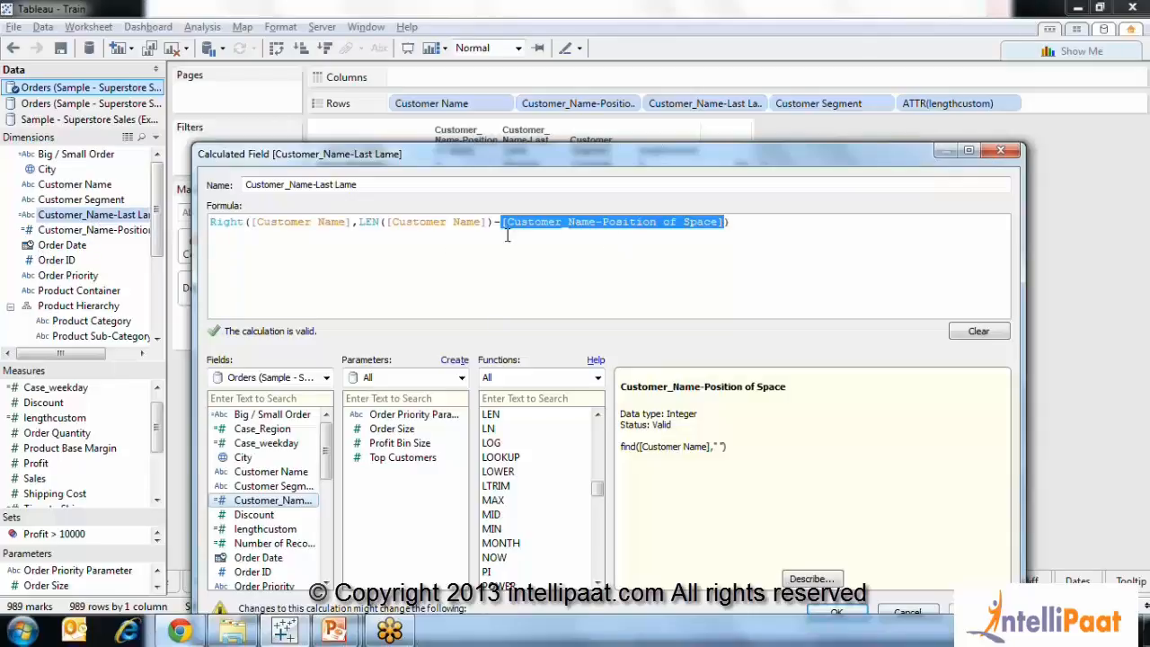
pyautogui.click(642, 232)
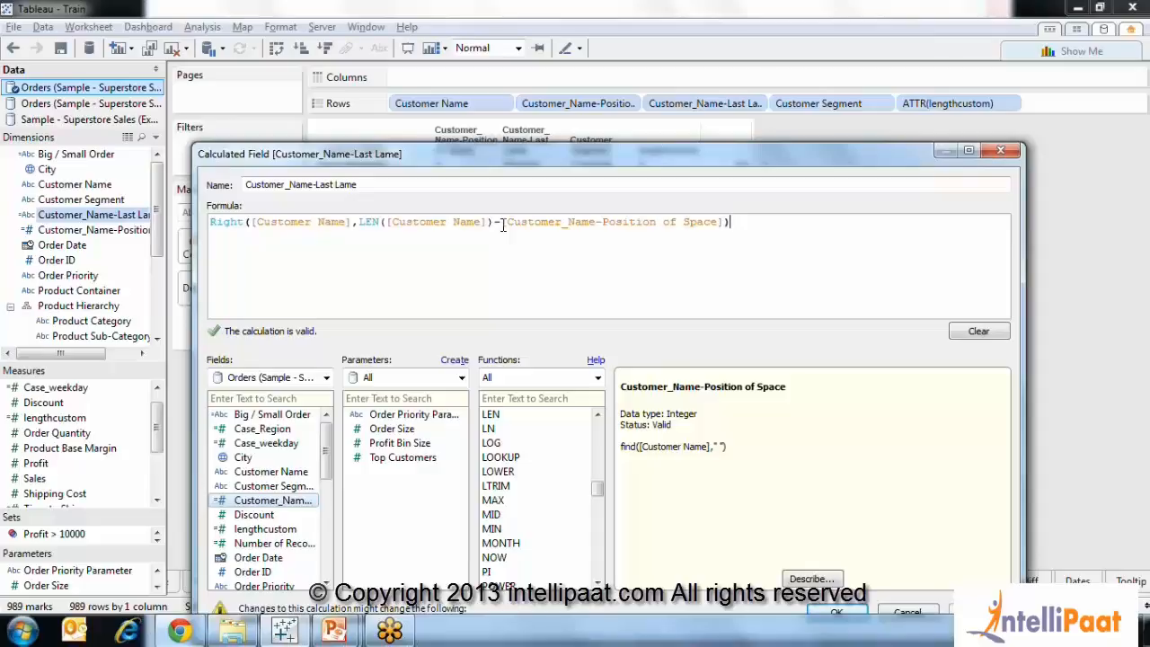
pyautogui.moveTo(755, 226); pyautogui.dragTo(508, 223)
pyautogui.click(325, 260)
pyautogui.moveTo(312, 224); pyautogui.dragTo(753, 269)
pyautogui.click(810, 276)
# Replace [Customer_Name-Position of Space] with 3 in the Customer_Name-Last Lame formula and save the calculation
pyautogui.moveTo(726, 222); pyautogui.dragTo(504, 227)
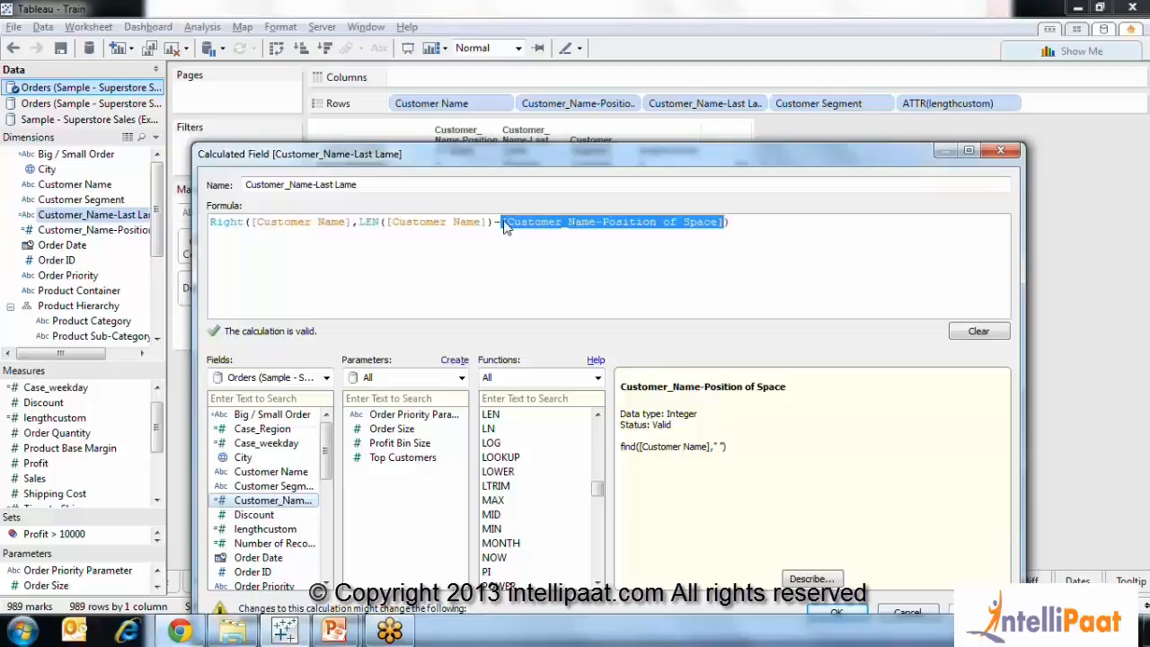
pyautogui.press('BackSpace')
pyautogui.write('3)')
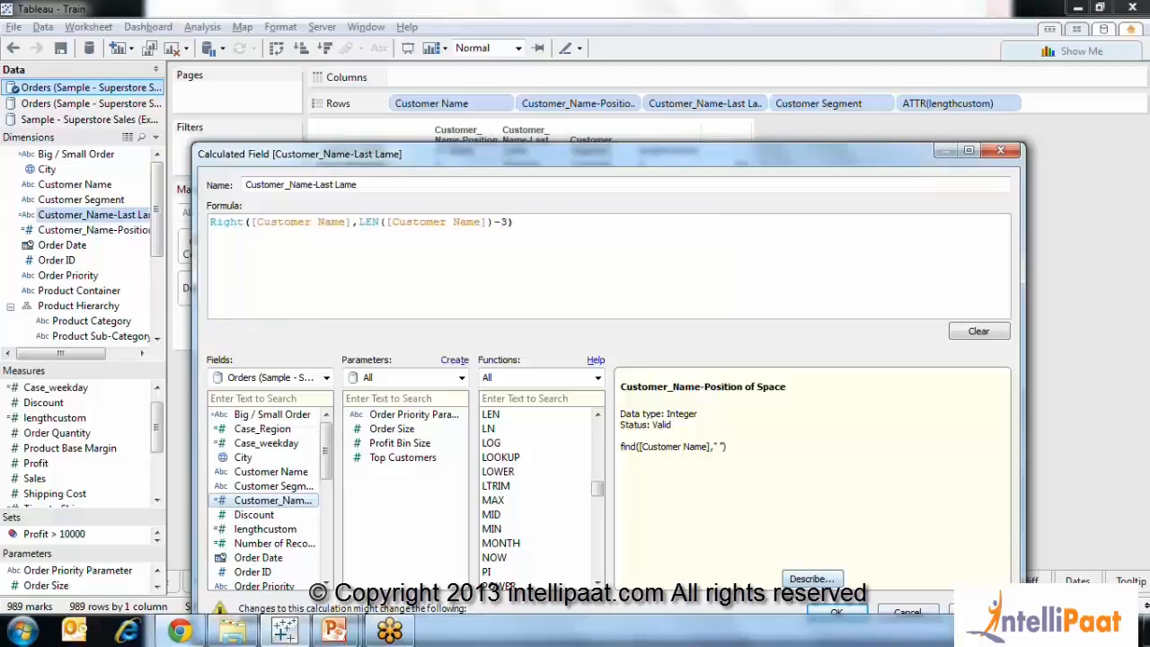
pyautogui.click(837, 615)
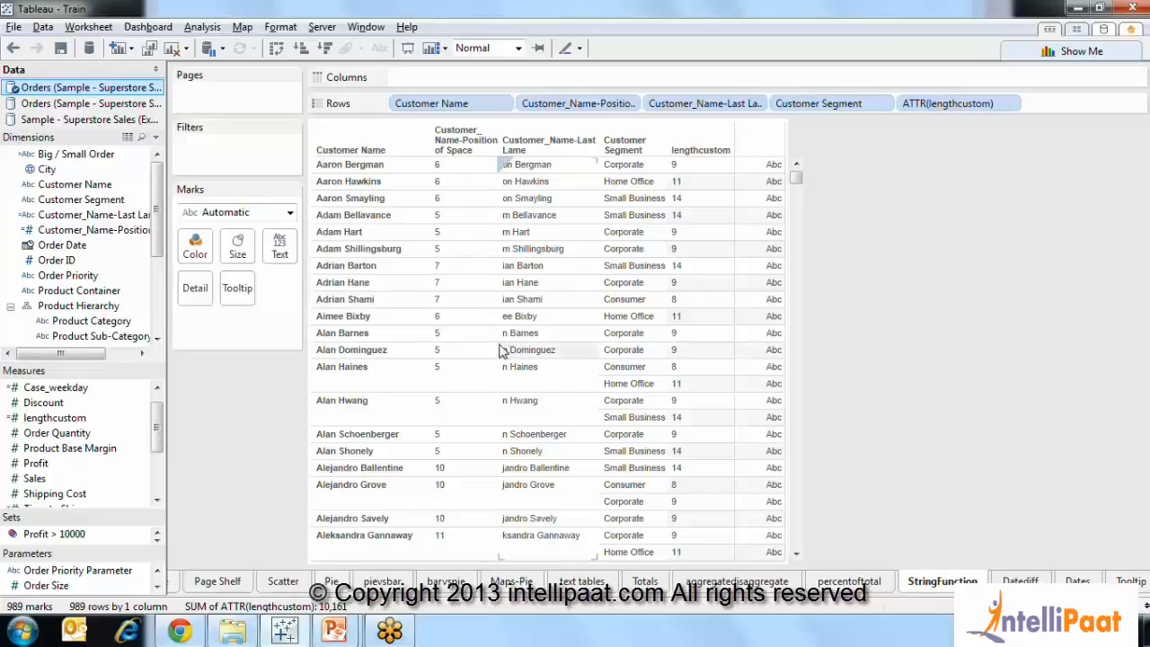
# Check the edited Customer_Name-Last Lame formula, close it without changes, and undo the last formula edit
pyautogui.rightClick(99, 217)
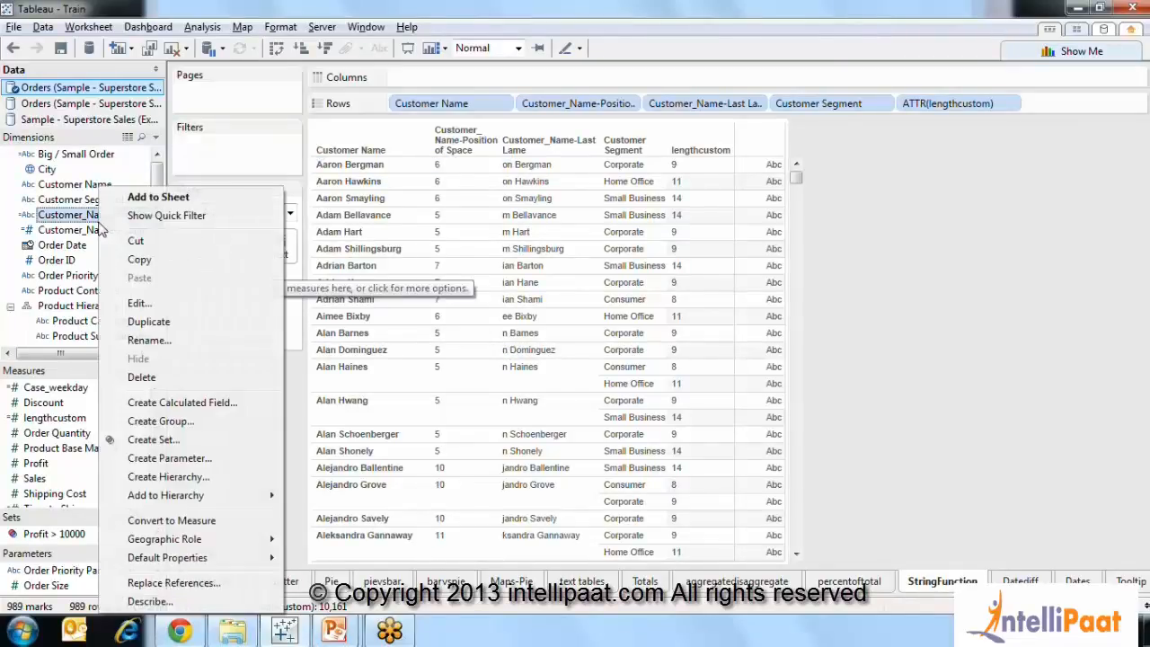
pyautogui.click(139, 303)
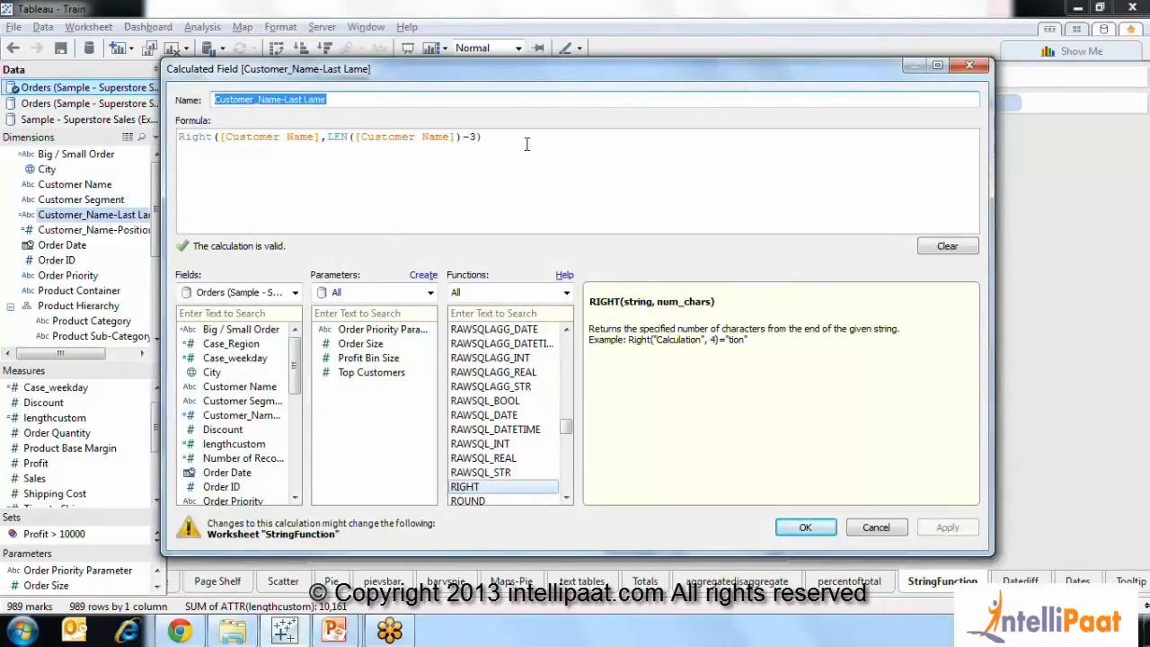
pyautogui.click(873, 527)
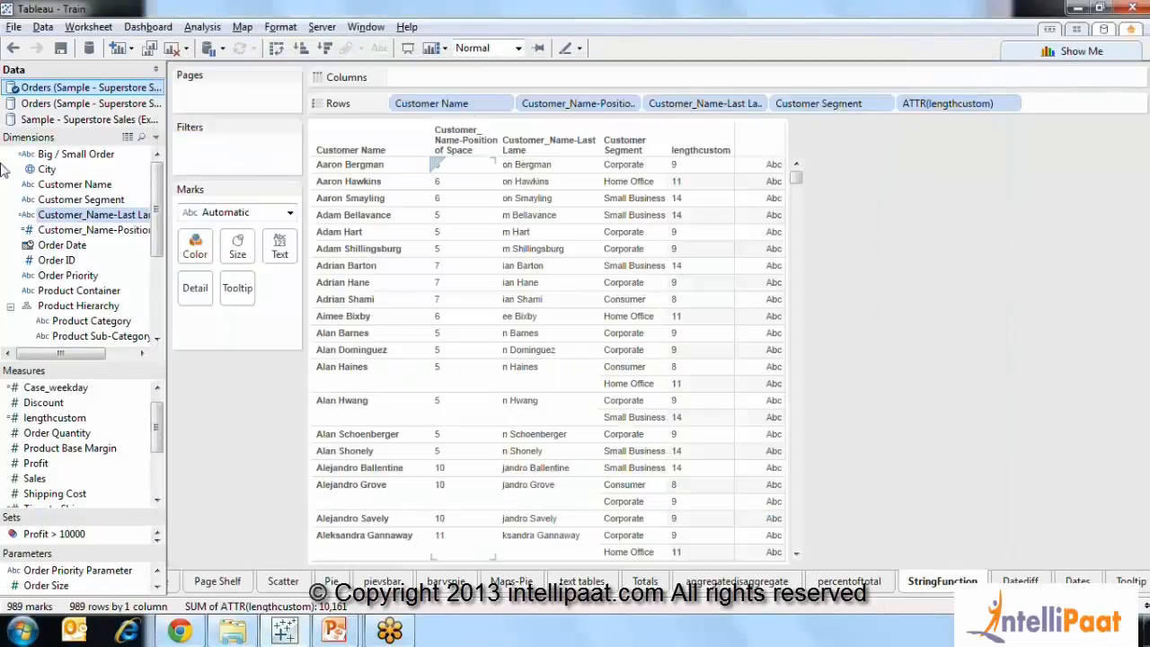
pyautogui.click(16, 53)
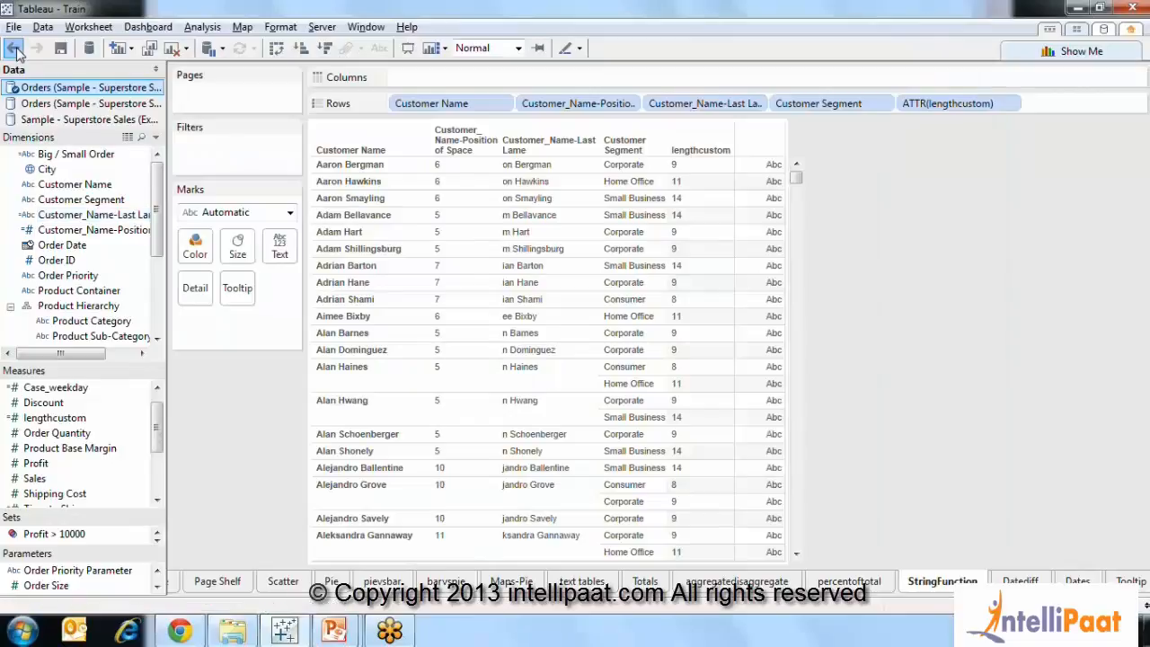
# Reopen the Customer_Name-Last Lame calculation, review the [Customer_Name-Position of Space] term in its formula, and close it without changes
pyautogui.rightClick(81, 223)
pyautogui.click(118, 294)
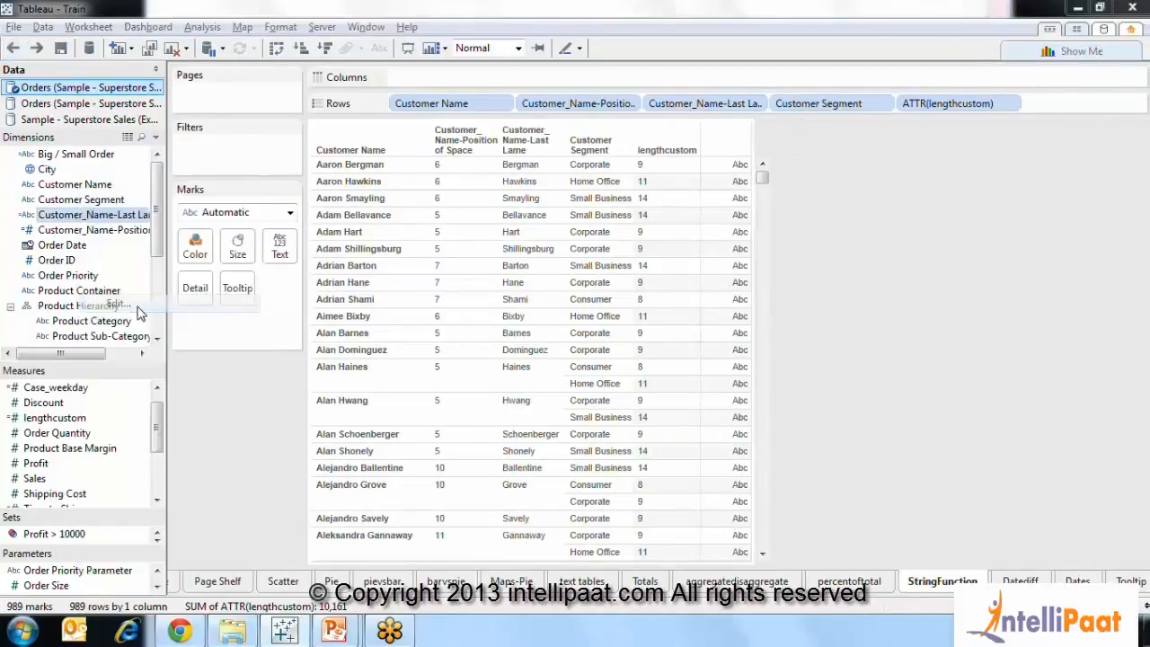
pyautogui.click(643, 175)
pyautogui.moveTo(693, 139); pyautogui.dragTo(470, 102)
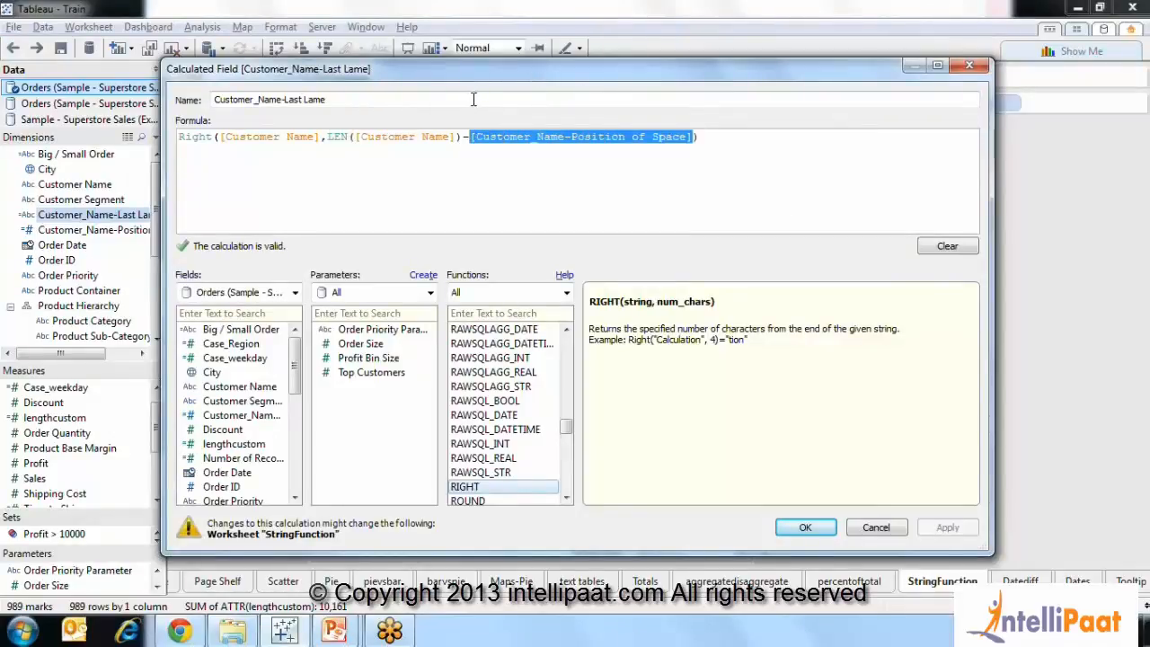
pyautogui.press('End')
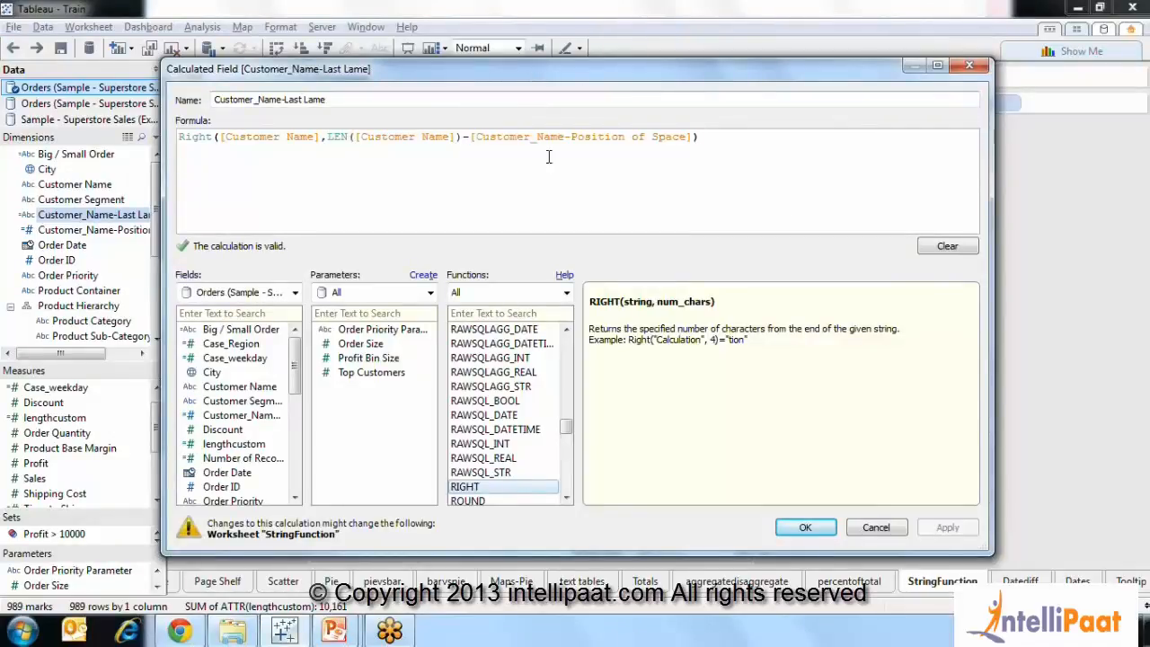
pyautogui.click(876, 528)
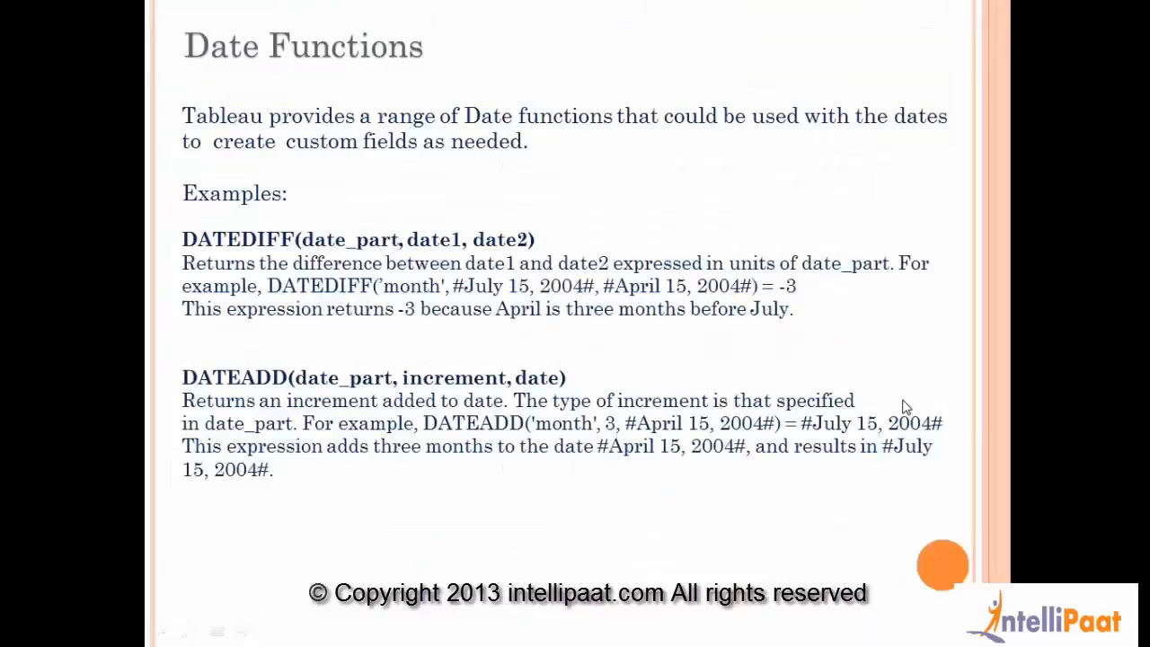
# Switch from the slides to Tableau, start a calculated field from Customer_Name-Last Lame, and list only the String functions
pyautogui.click(904, 401)
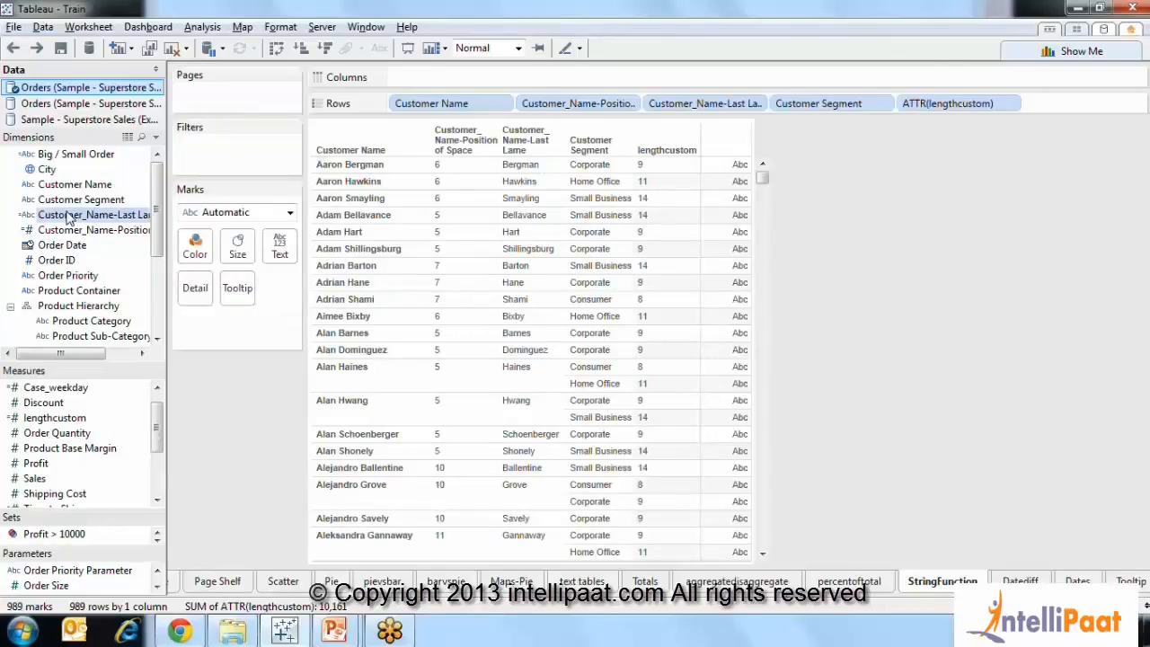
pyautogui.rightClick(70, 218)
pyautogui.click(114, 406)
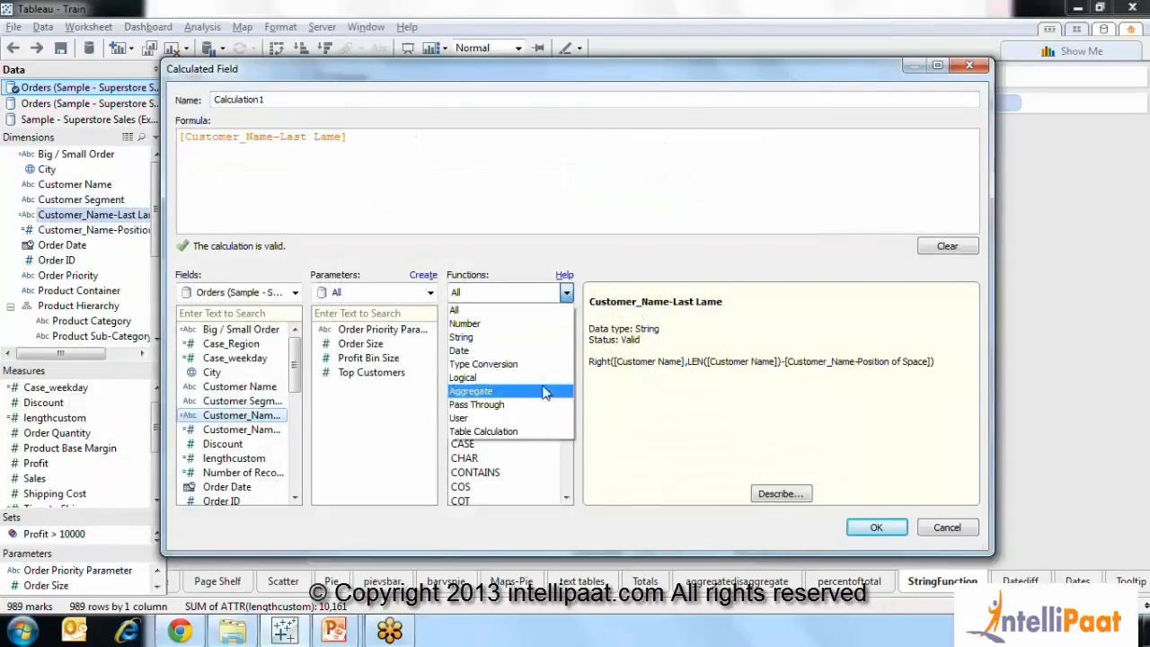
pyautogui.click(504, 338)
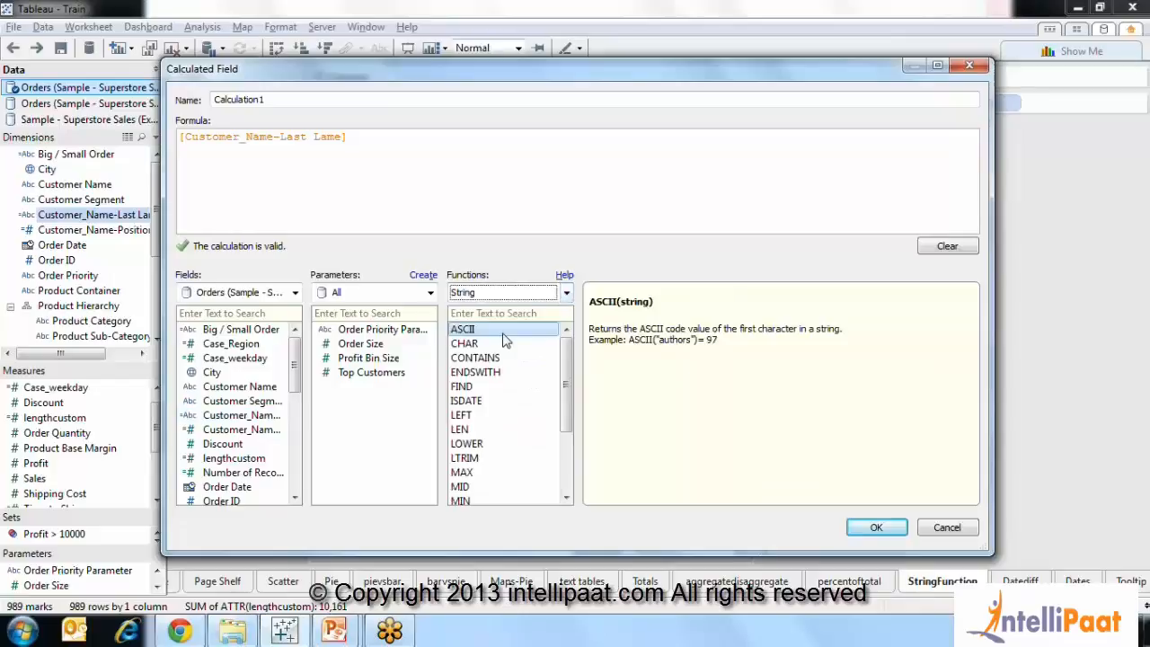
# Read the descriptions of the string functions ISDATE, FIND, LEFT, LOWER, LTRIM, MAX and MID, and cancel the calculated field
pyautogui.click(496, 405)
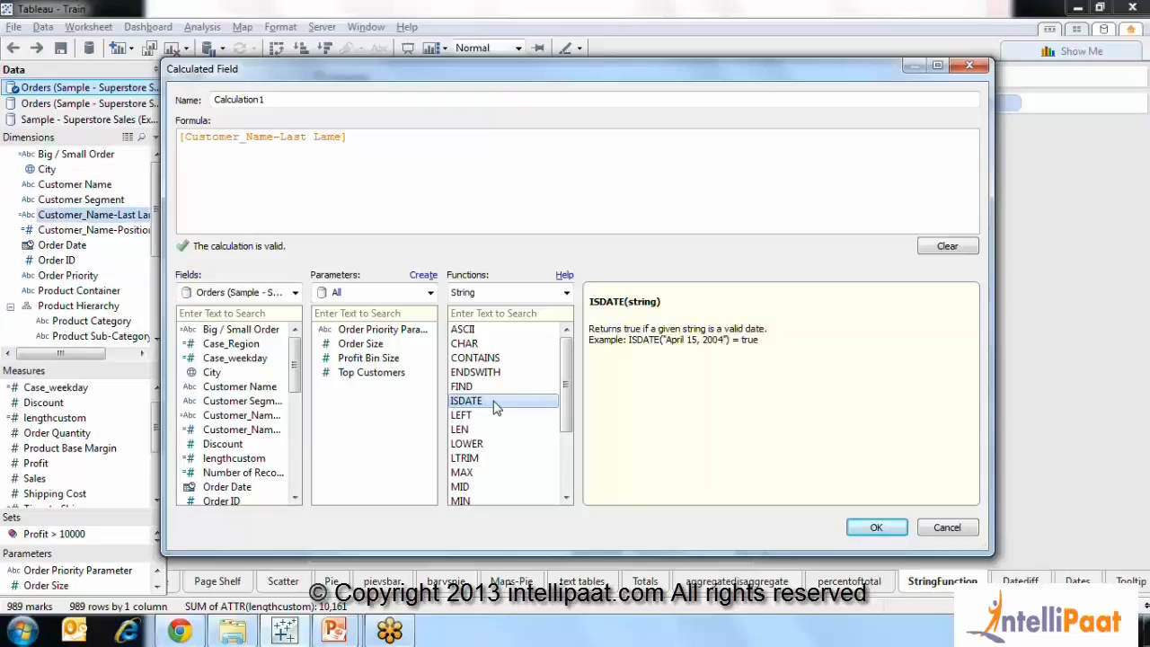
pyautogui.click(486, 387)
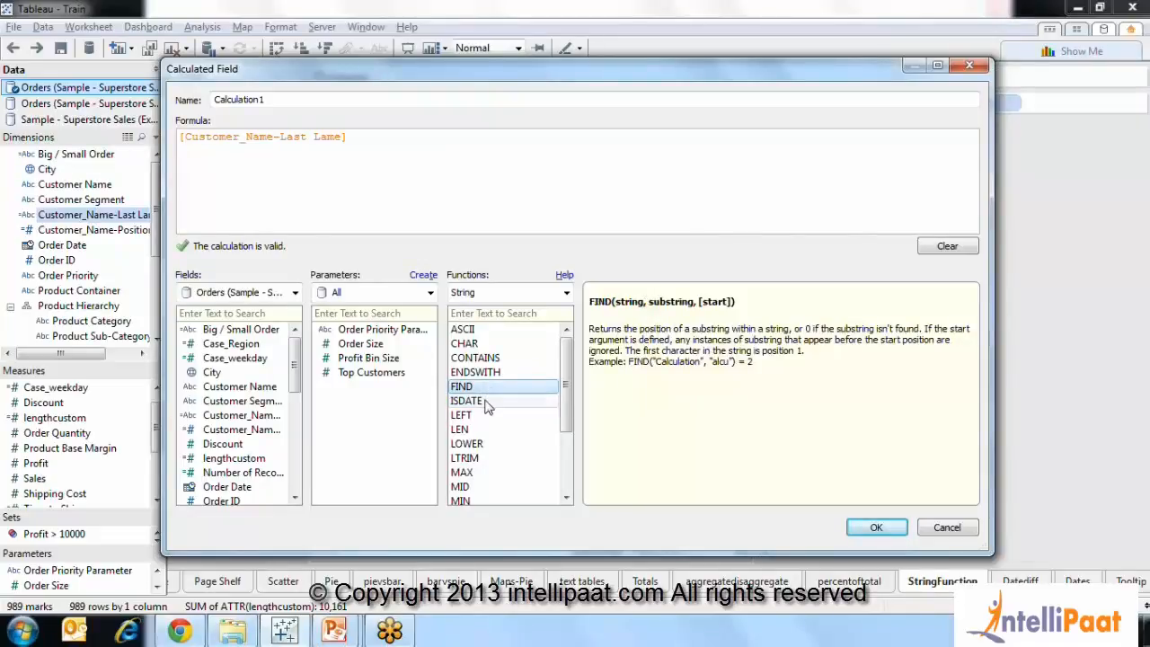
pyautogui.click(485, 415)
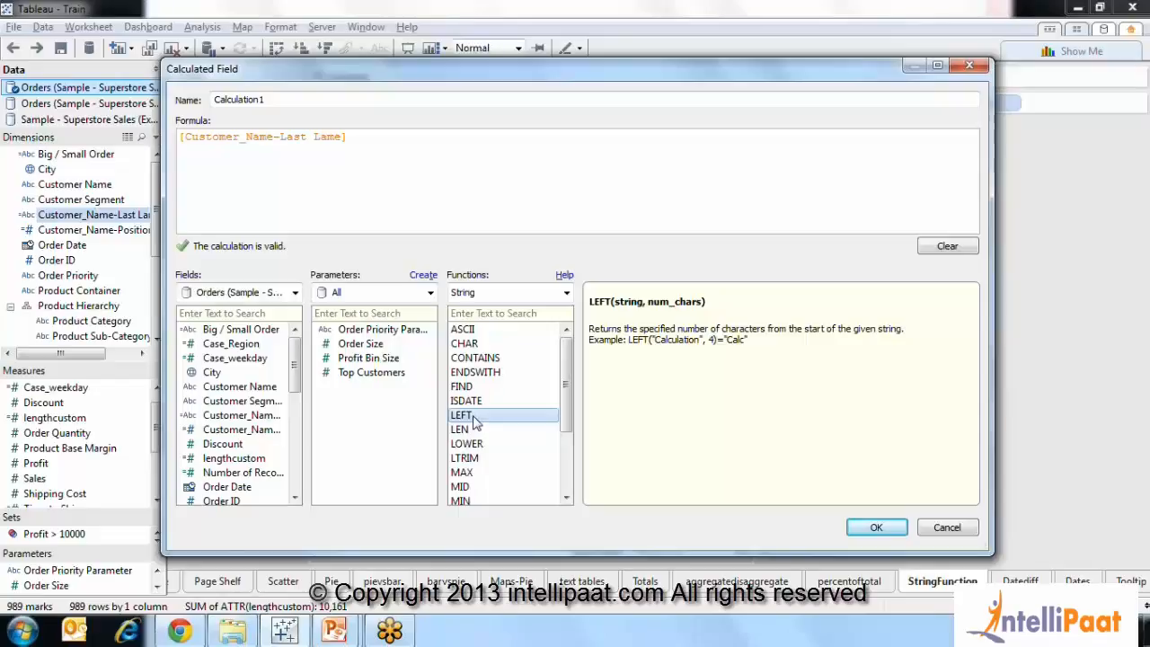
pyautogui.click(475, 445)
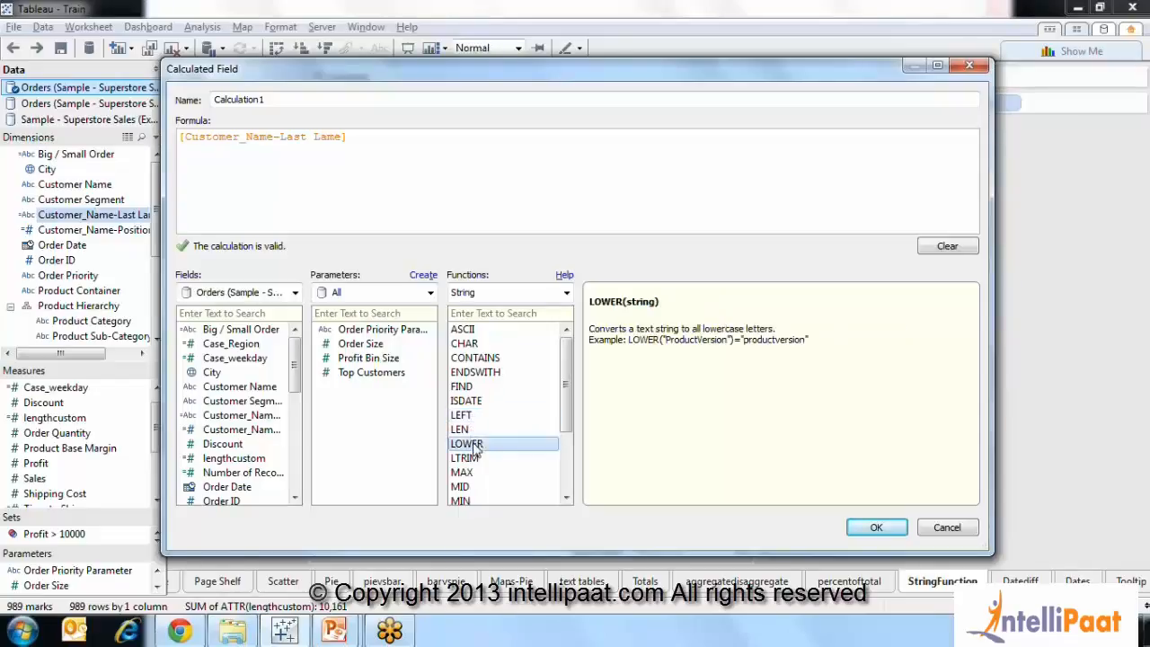
pyautogui.click(490, 459)
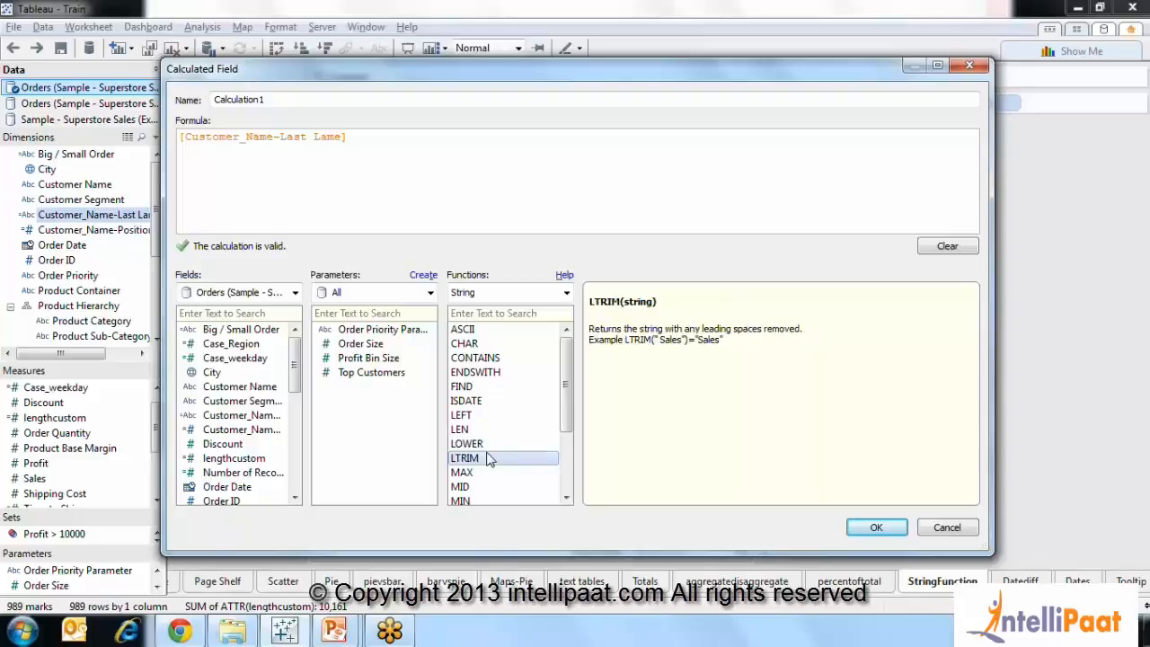
pyautogui.click(477, 474)
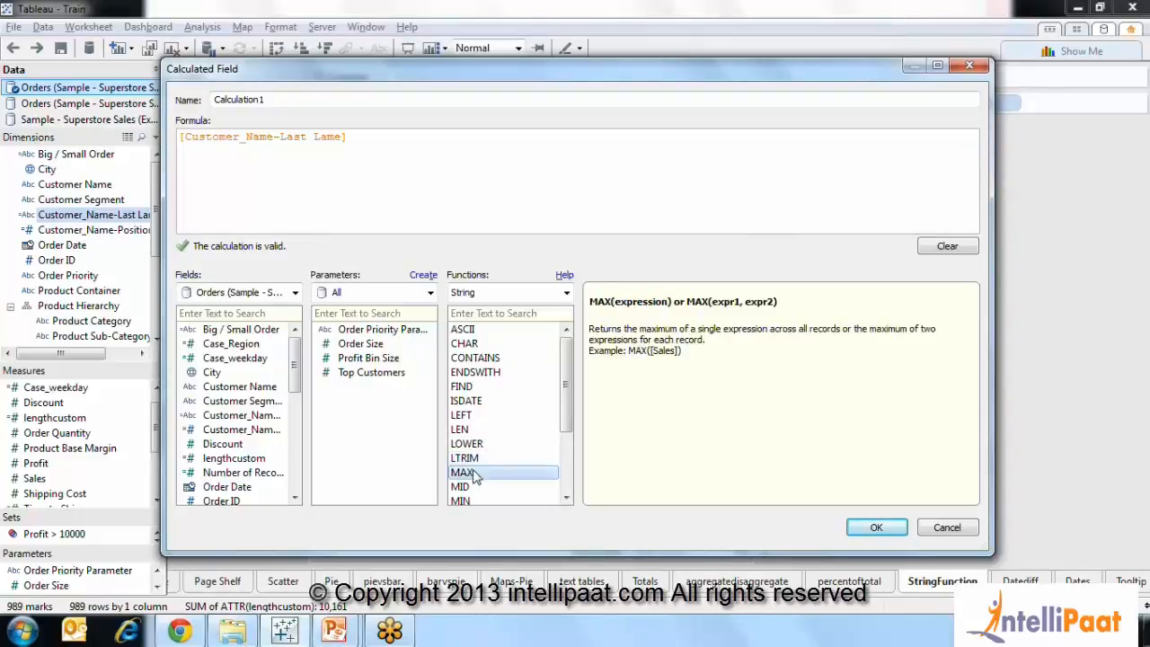
pyautogui.click(485, 487)
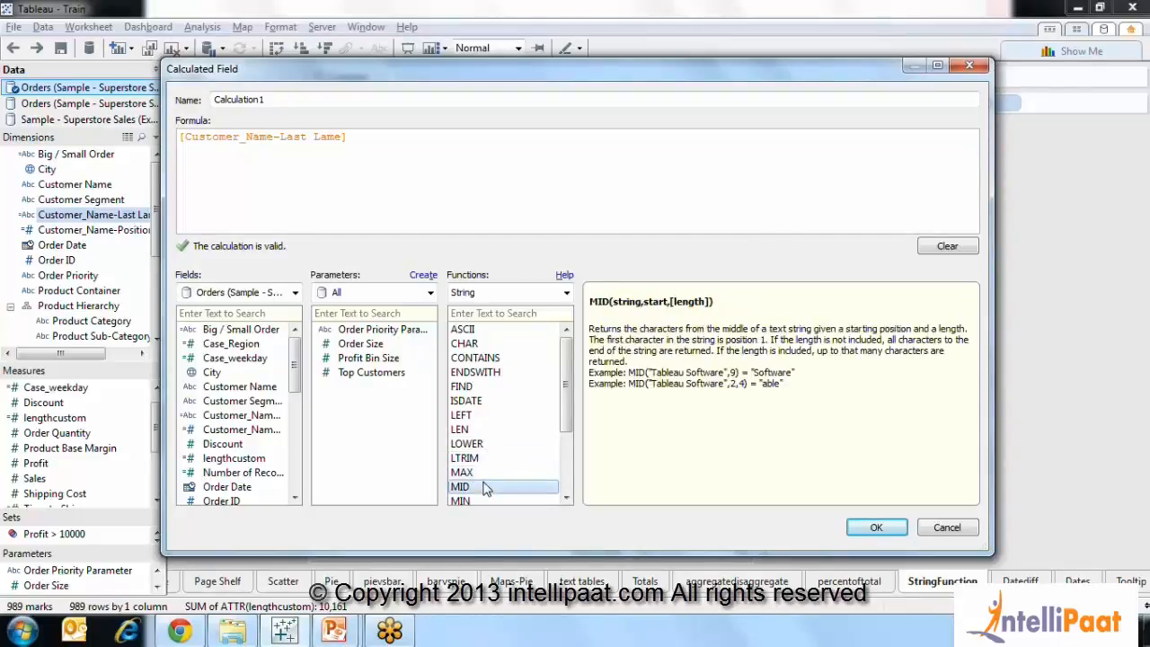
pyautogui.moveTo(573, 437); pyautogui.dragTo(568, 377)
pyautogui.click(947, 533)
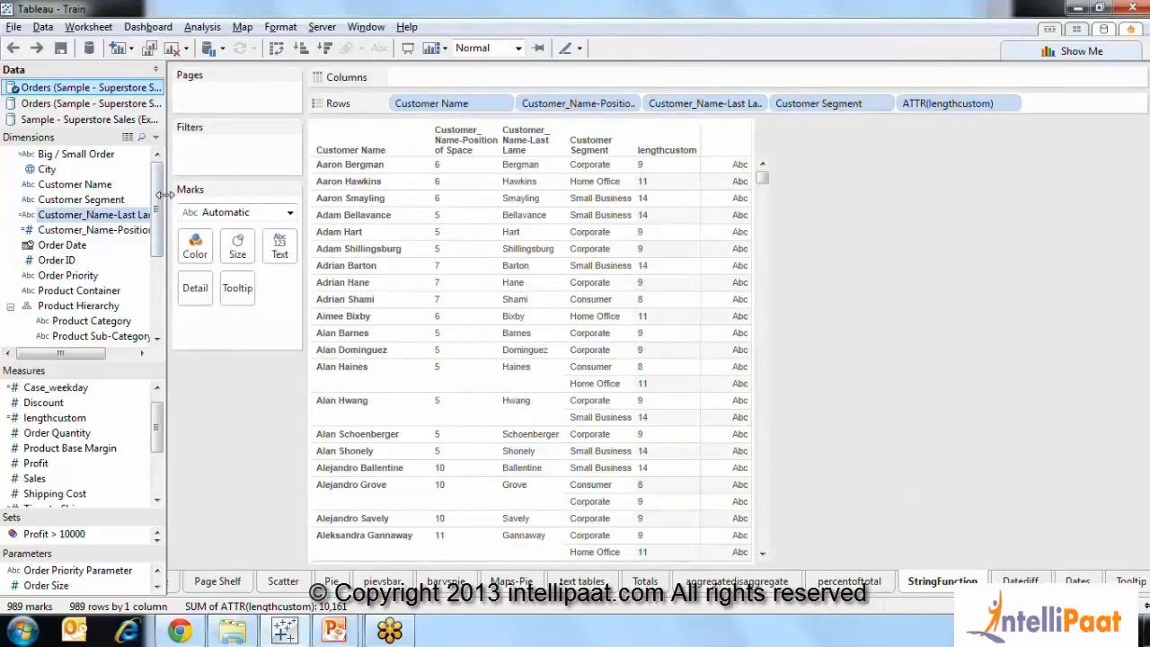
# Switch to the slideshow, advance from String Functions to the Date Functions slide, and return to the Tableau worksheet
pyautogui.moveTo(159, 197); pyautogui.dragTo(163, 253)
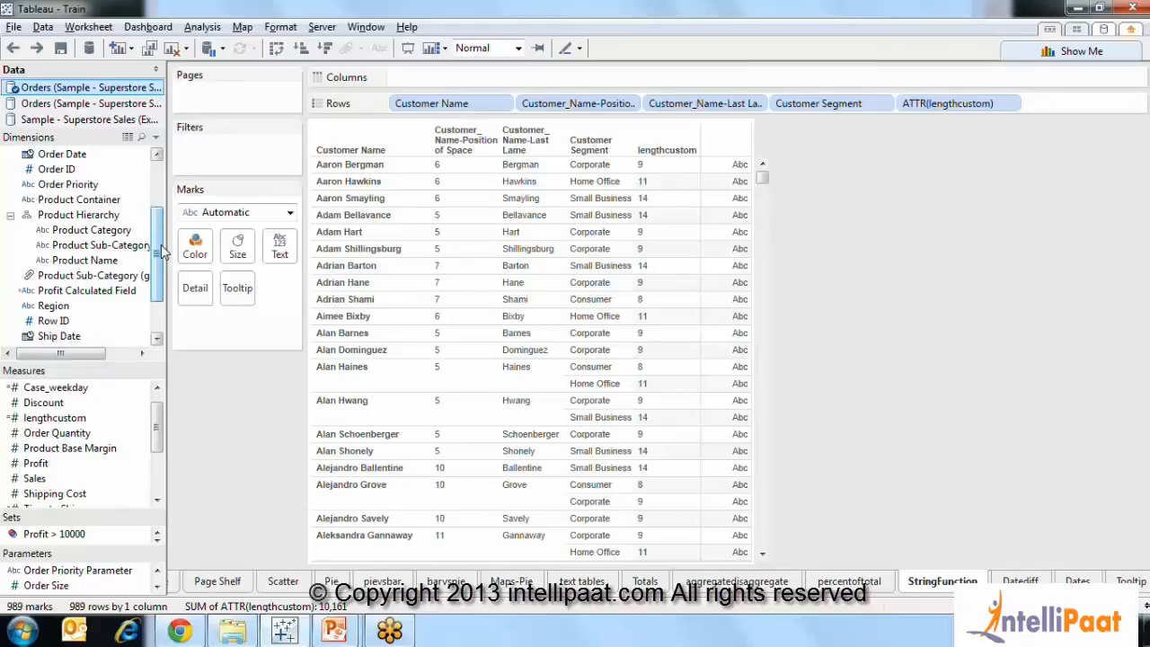
pyautogui.hotkey('alt', 'Tab')
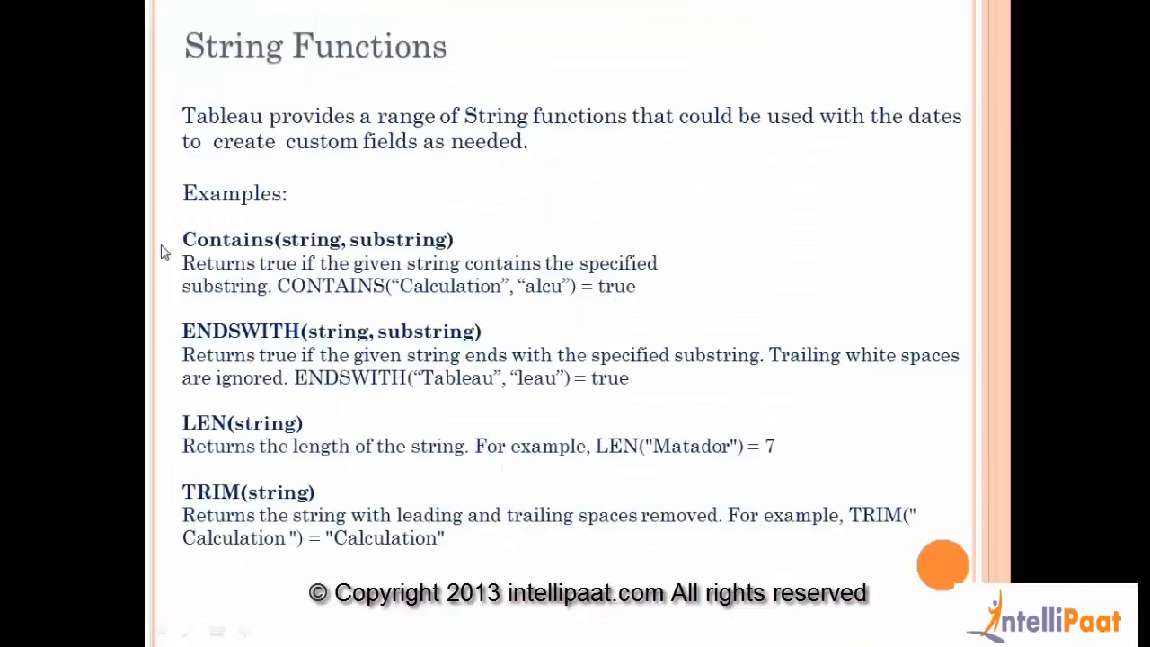
pyautogui.press('Right')
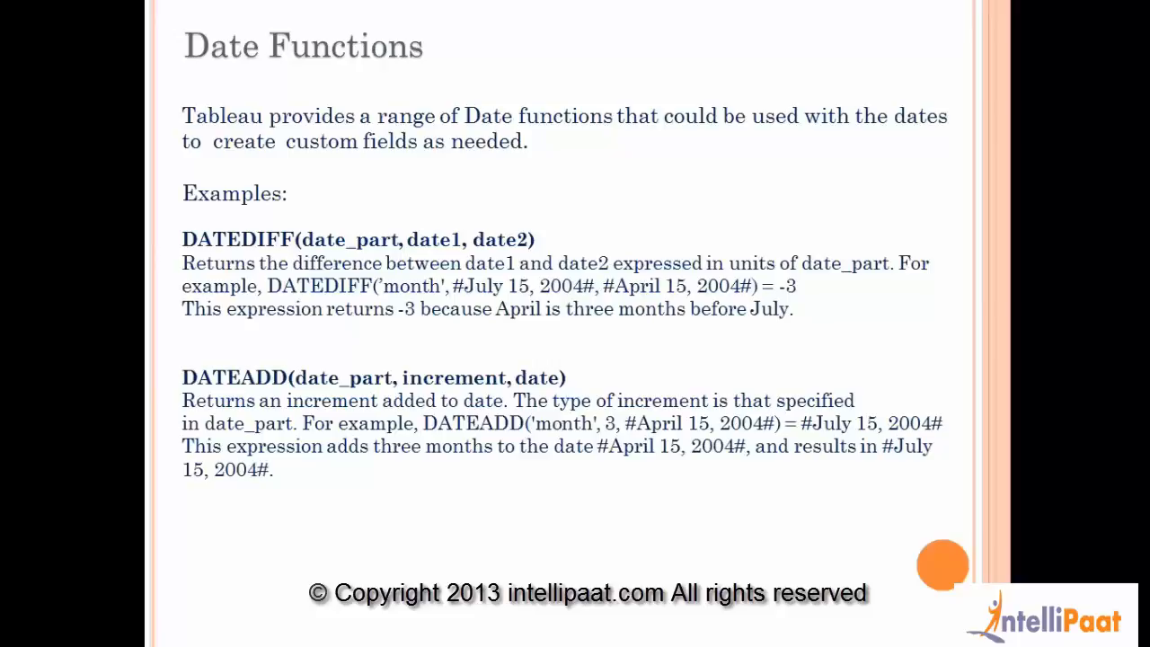
pyautogui.hotkey('alt', 'Tab')
pyautogui.hotkey('alt', 'Tab')
pyautogui.hotkey('alt', 'Tab')
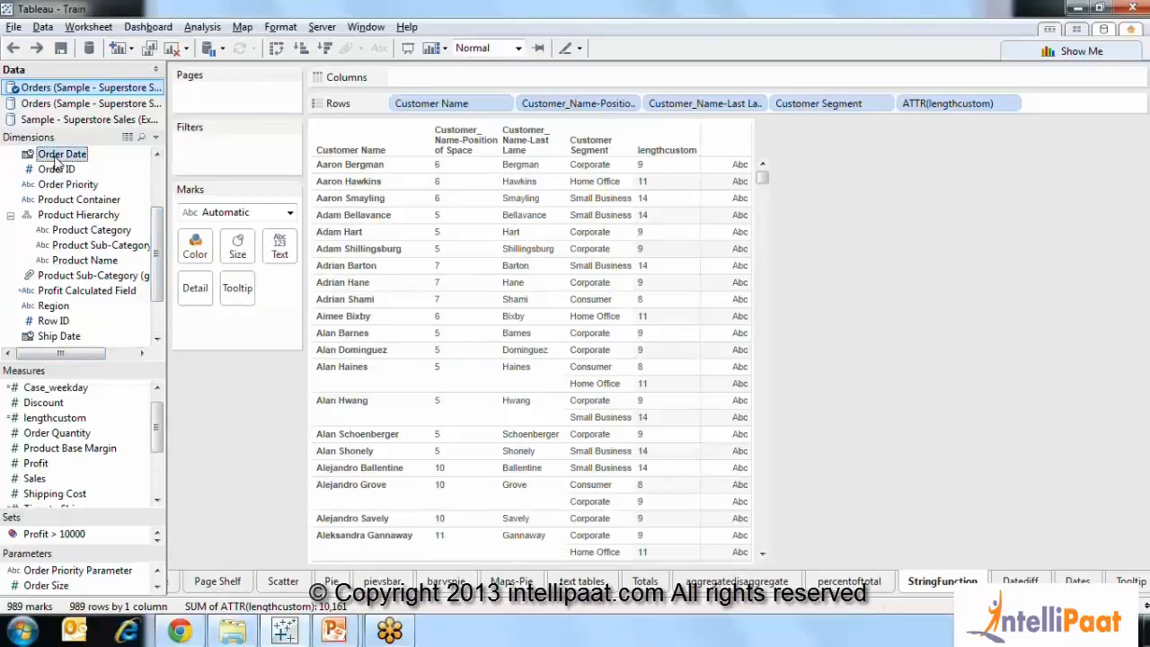
# Start a new calculated field from the Order Date dimension and name it date_difference
pyautogui.rightClick(59, 160)
pyautogui.click(115, 315)
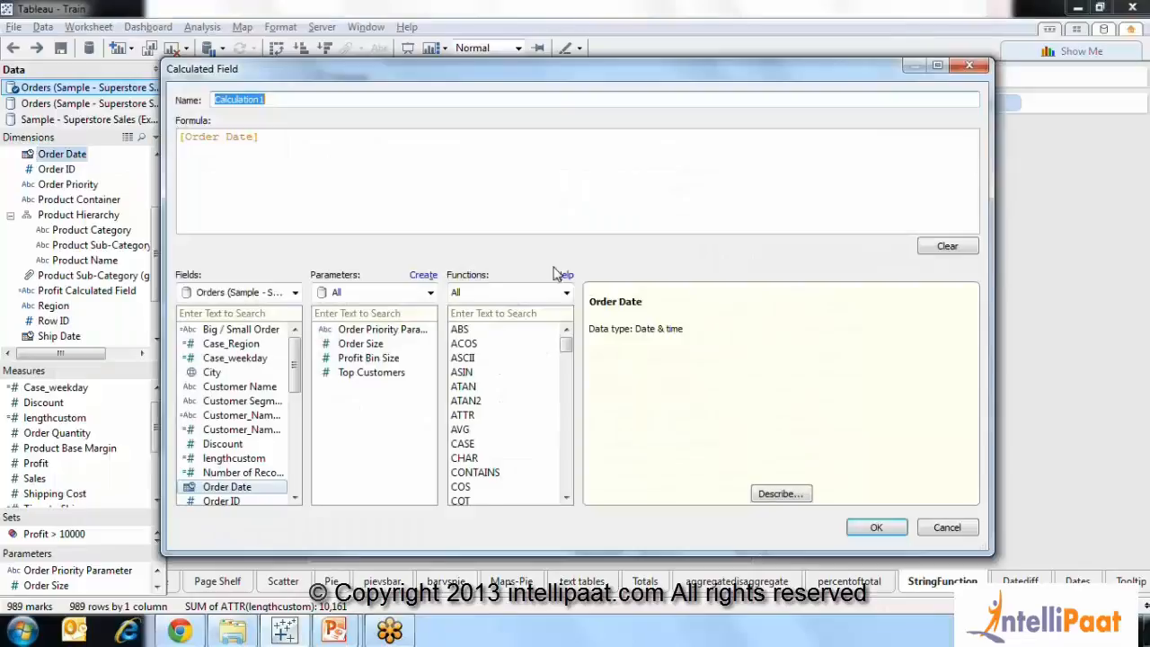
pyautogui.write('date')
pyautogui.press('BackSpace')
pyautogui.press('BackSpace')
pyautogui.write('te_diffe')
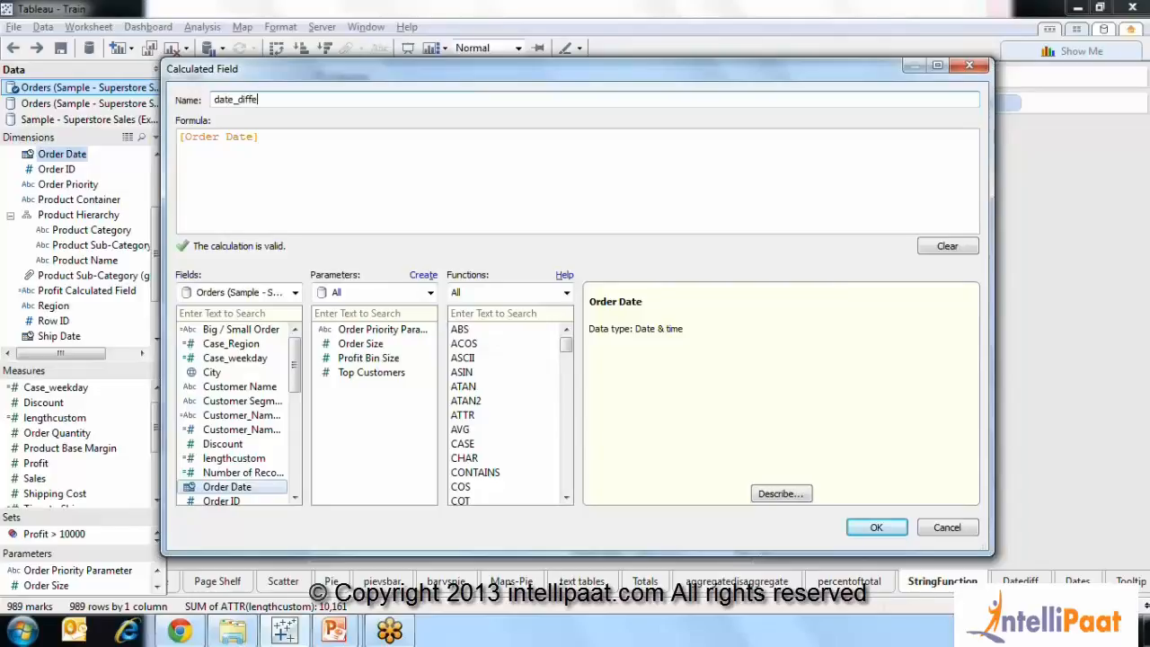
pyautogui.write('rence')
# Insert the DATEDIFF date function into the date_difference formula and remove the prefilled [Order Date] reference after it
pyautogui.click(182, 138)
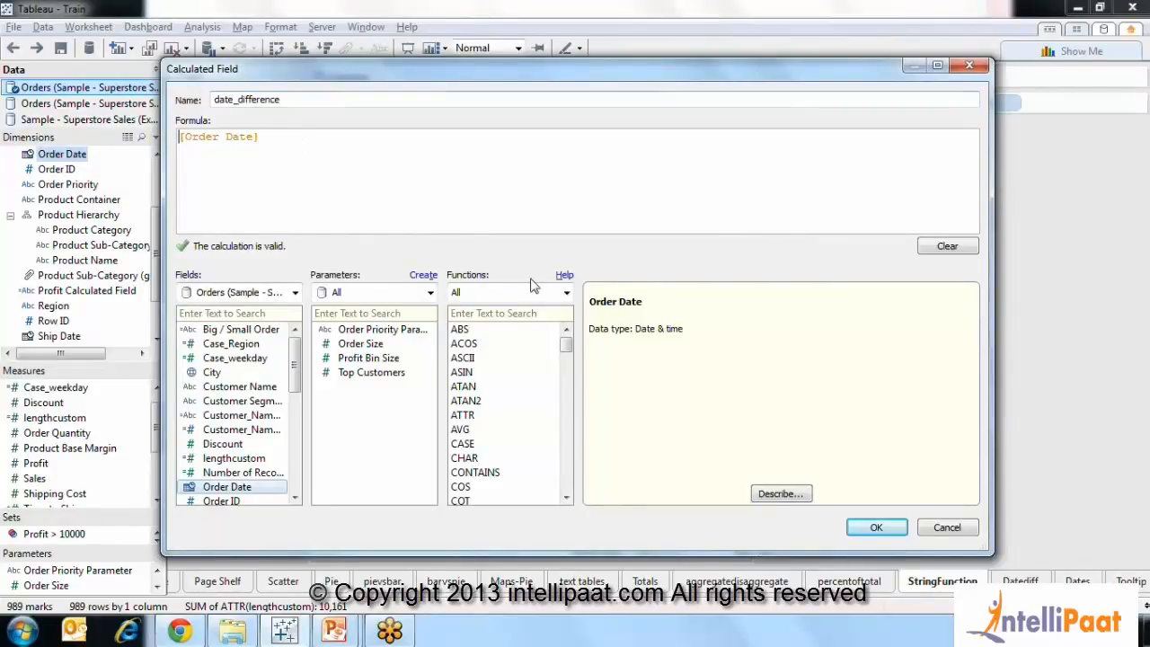
pyautogui.click(568, 294)
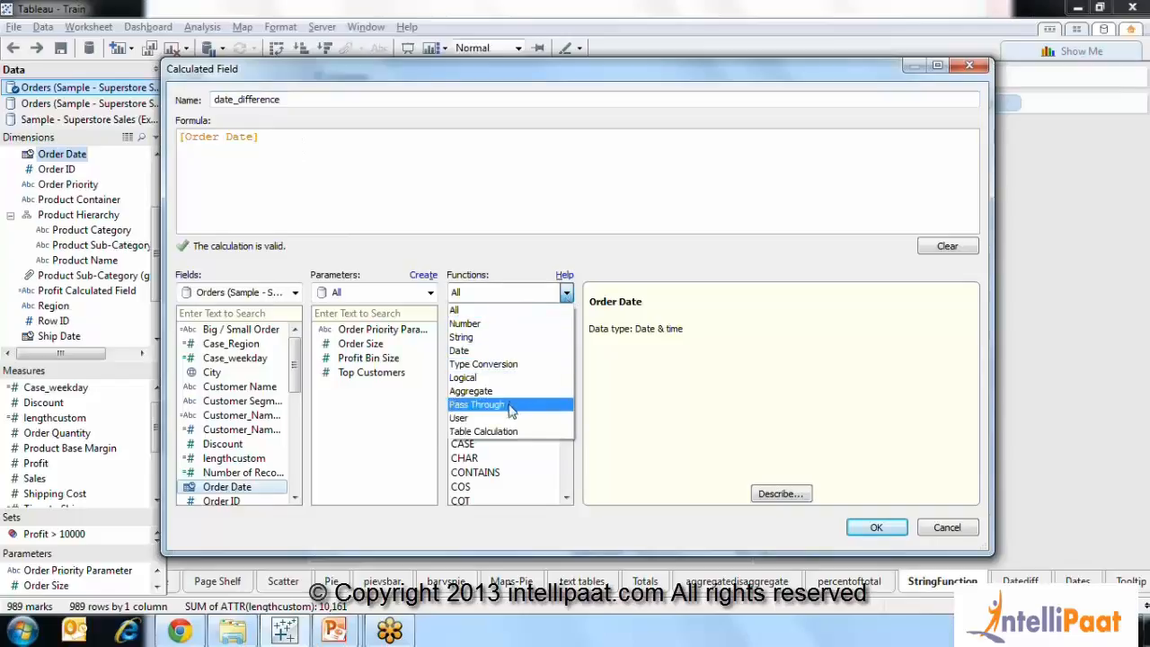
pyautogui.click(508, 352)
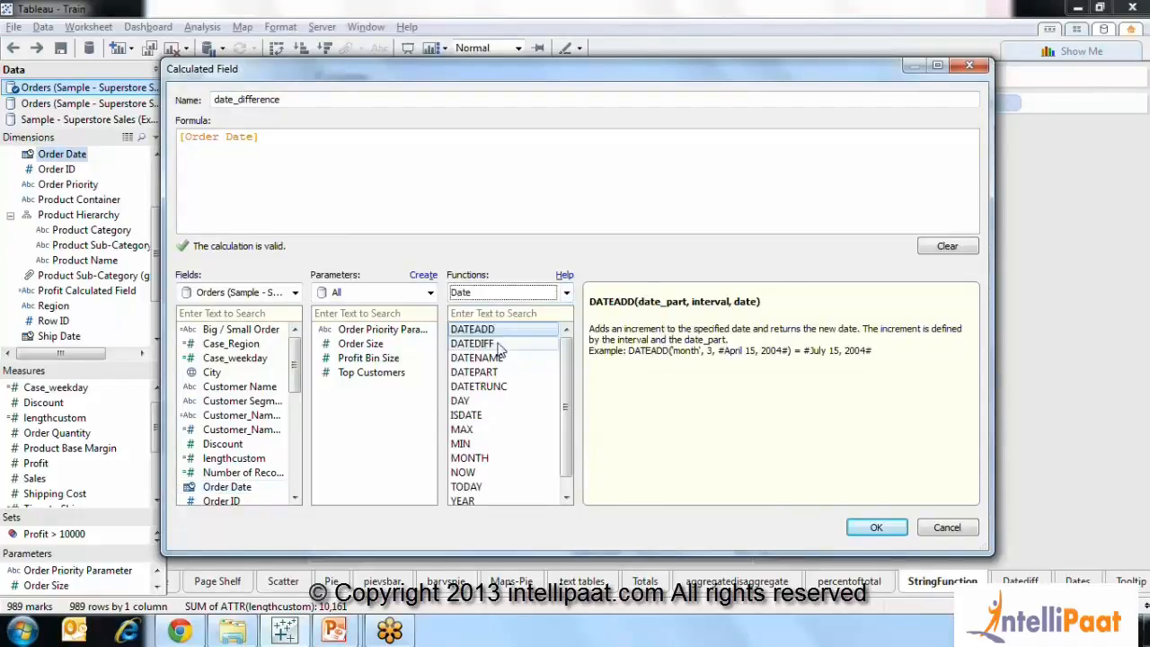
pyautogui.doubleClick(490, 346)
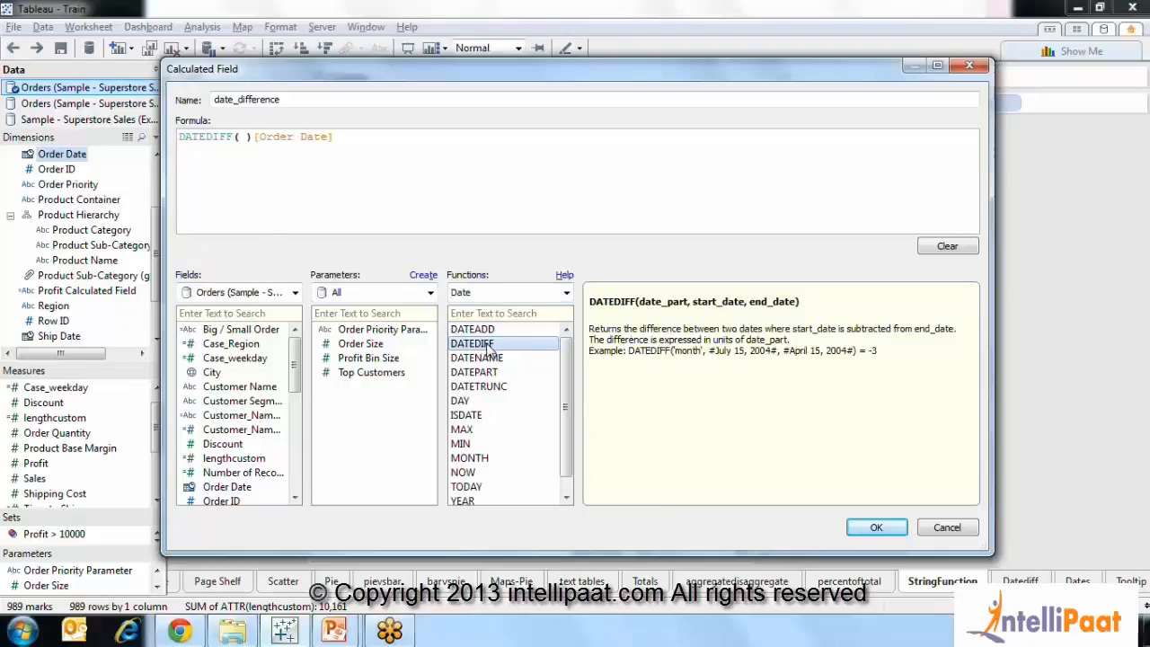
pyautogui.moveTo(334, 137); pyautogui.dragTo(255, 140)
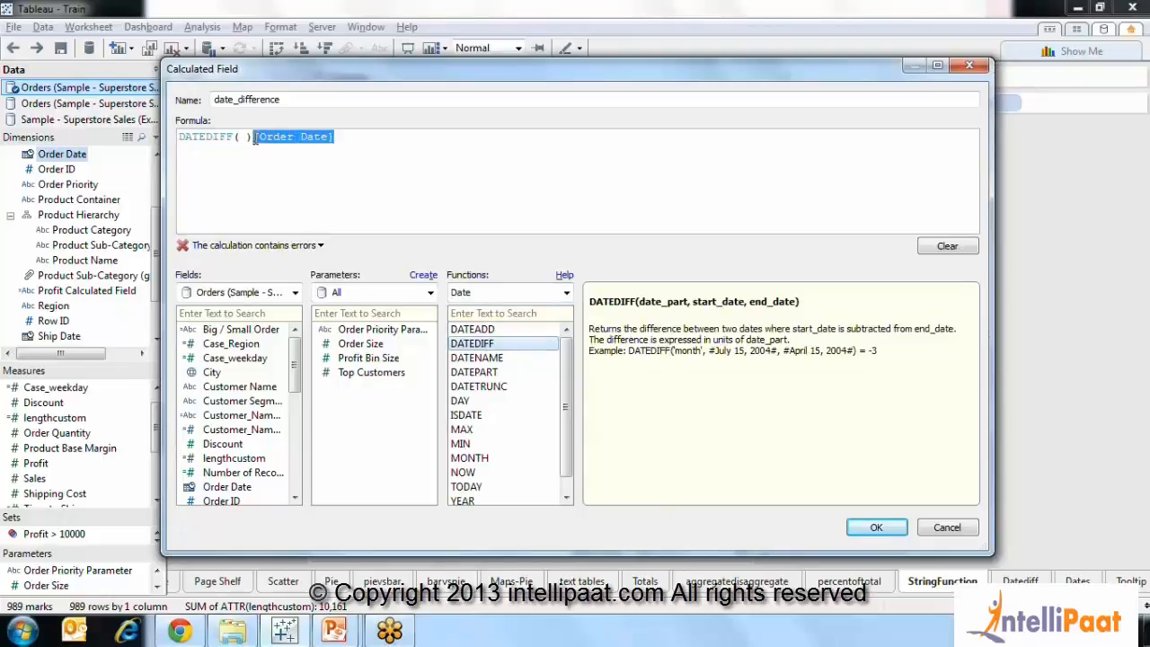
pyautogui.press('BackSpace')
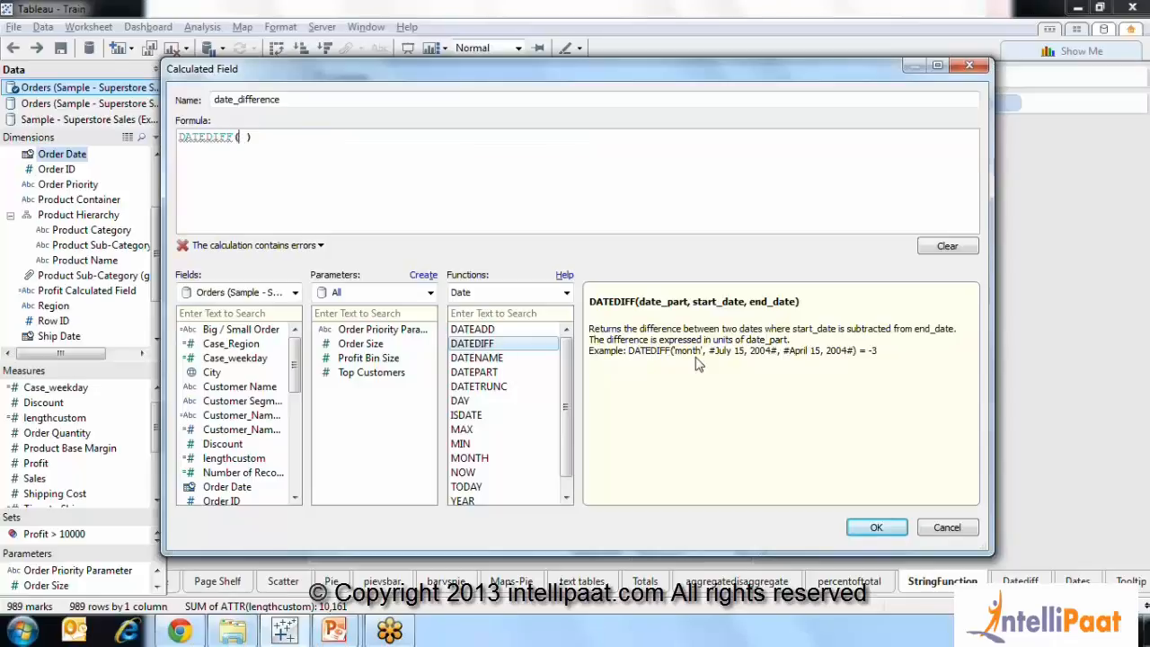
# Complete the formula as DATEDIFF('day',[Order Date],[Ship Date]) and save the calculated field
pyautogui.write("'day'")
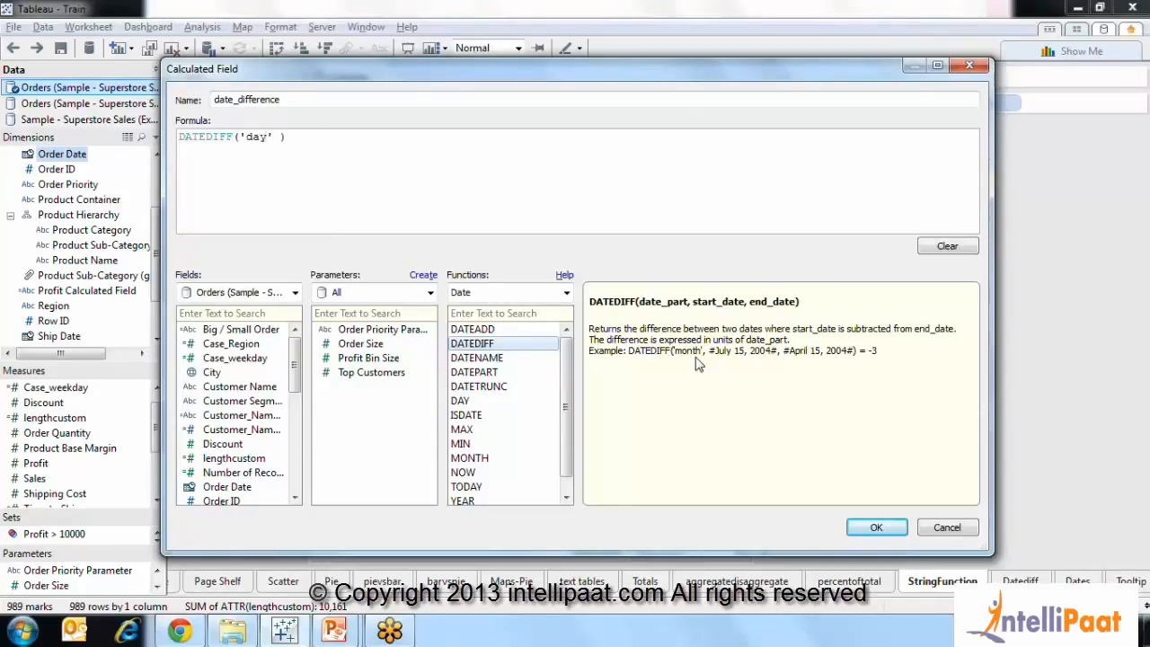
pyautogui.write(',[Order Date],')
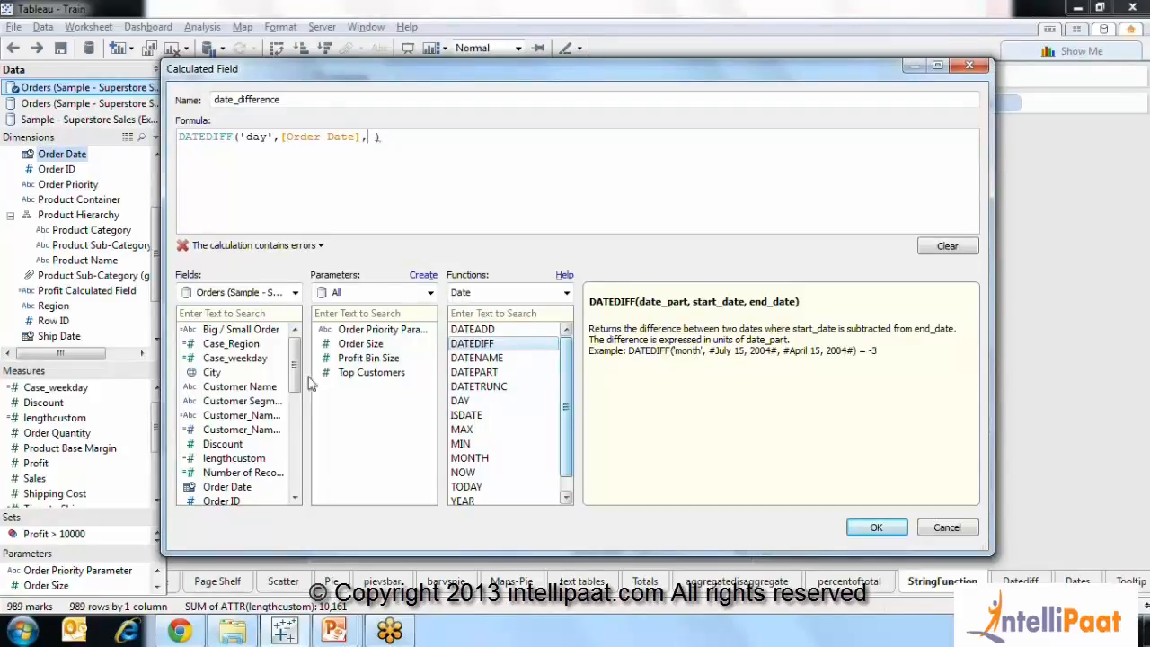
pyautogui.moveTo(296, 386); pyautogui.dragTo(302, 460)
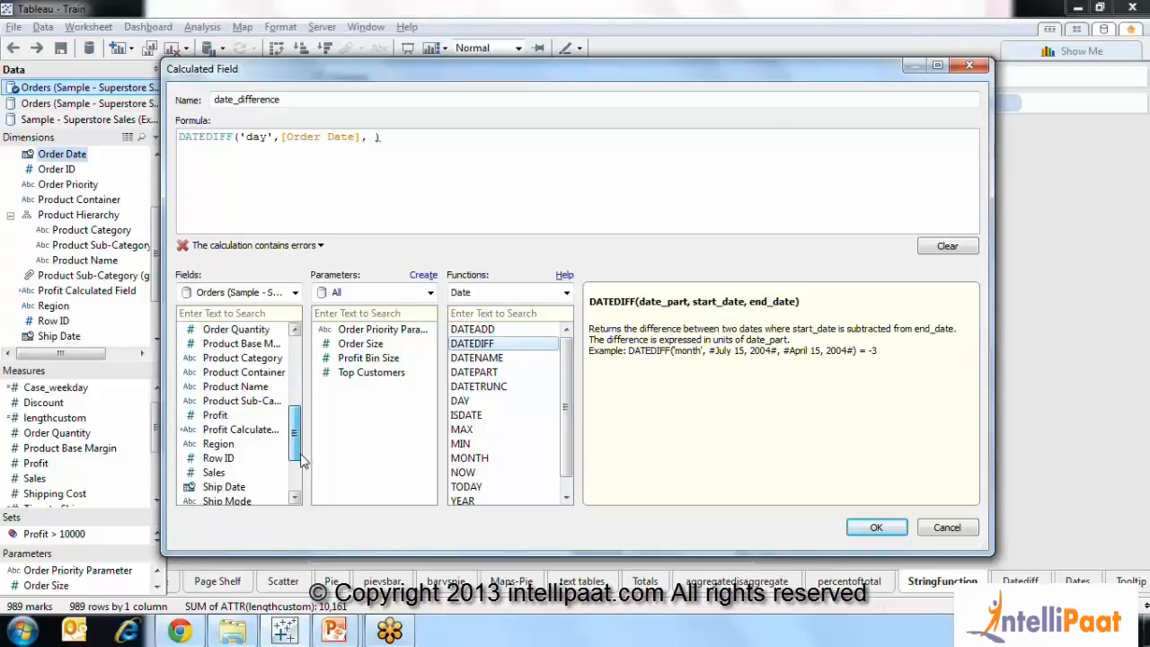
pyautogui.doubleClick(236, 487)
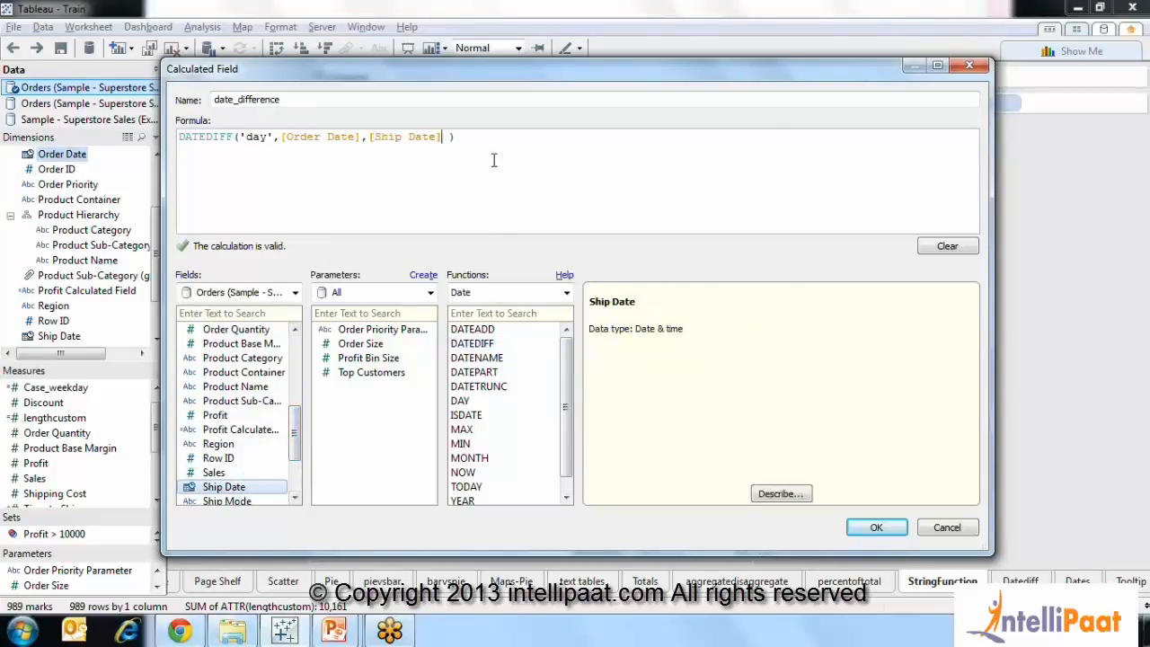
pyautogui.click(877, 527)
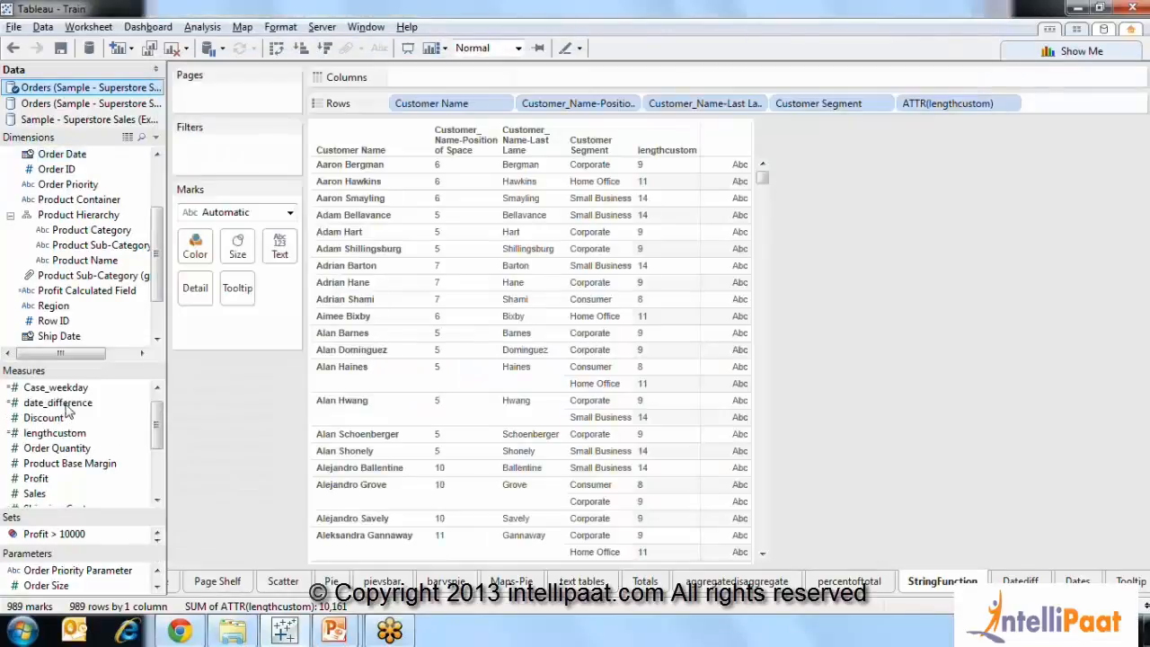
# Add date_difference after lengthcustom on Rows and make it a discrete attribute
pyautogui.click(60, 404)
pyautogui.moveTo(60, 409); pyautogui.dragTo(1064, 115)
pyautogui.rightClick(1116, 109)
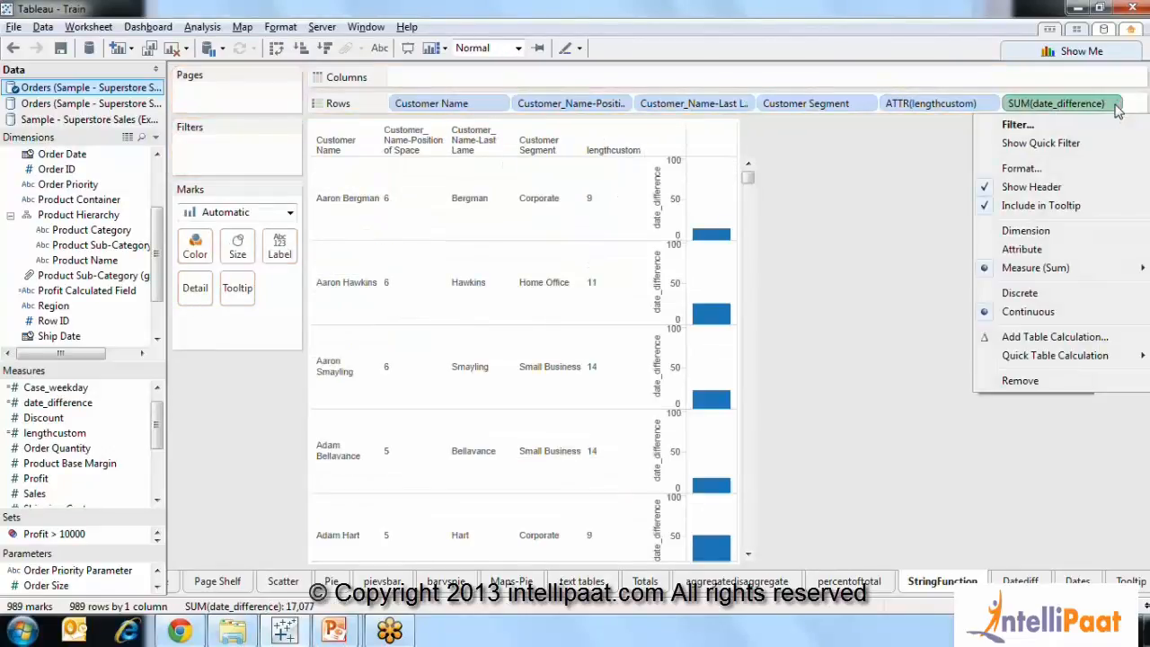
pyautogui.click(1021, 251)
pyautogui.rightClick(1109, 104)
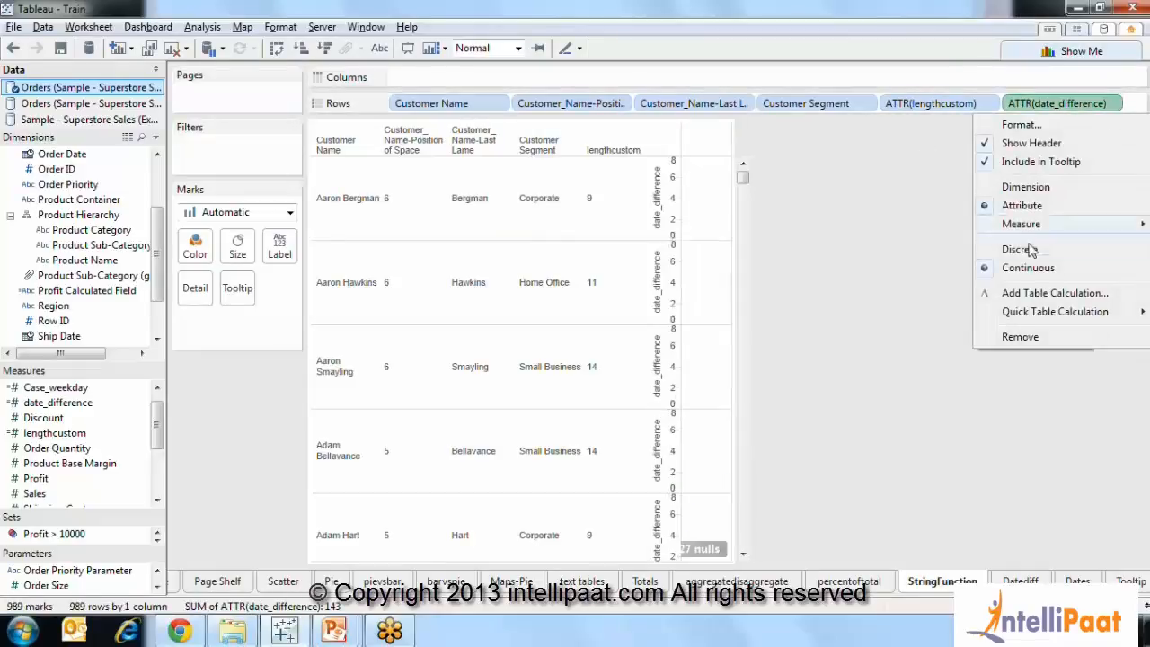
pyautogui.click(1028, 250)
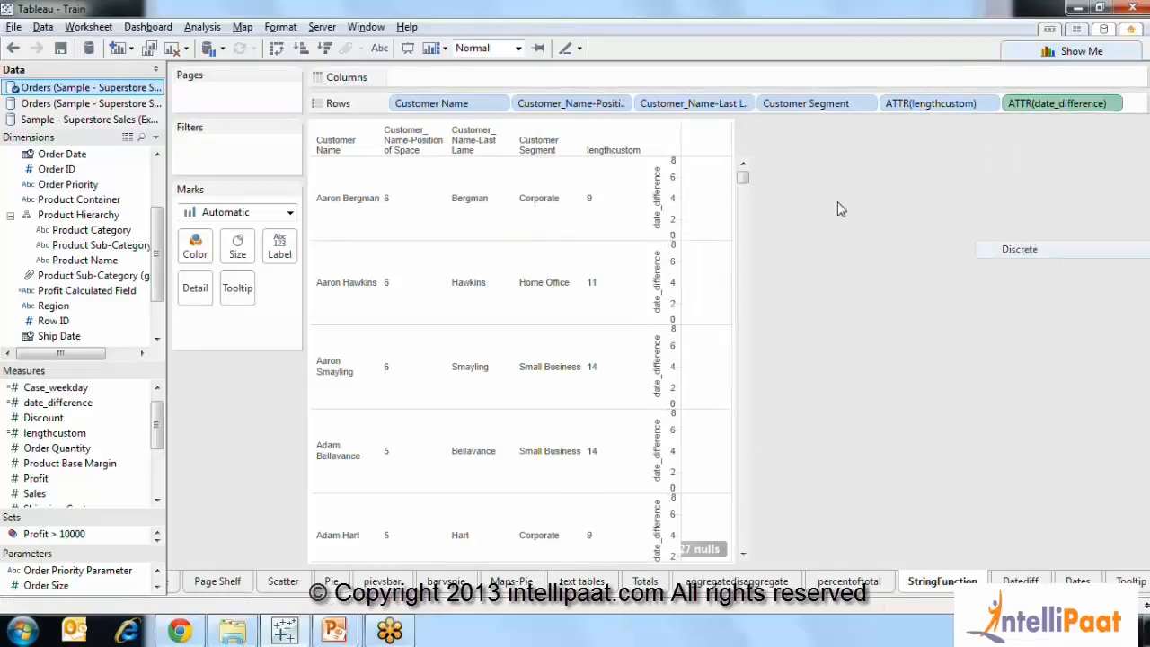
# Change the aggregation of date_difference on Rows to Sum
pyautogui.click(1114, 103)
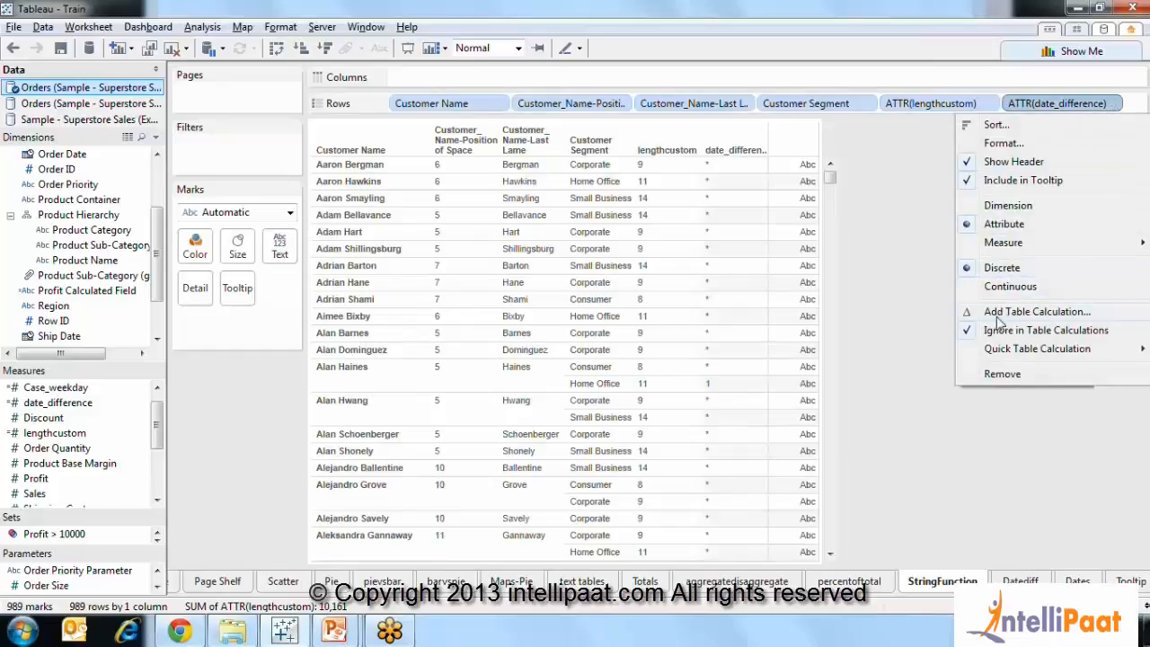
pyautogui.moveTo(1034, 243)
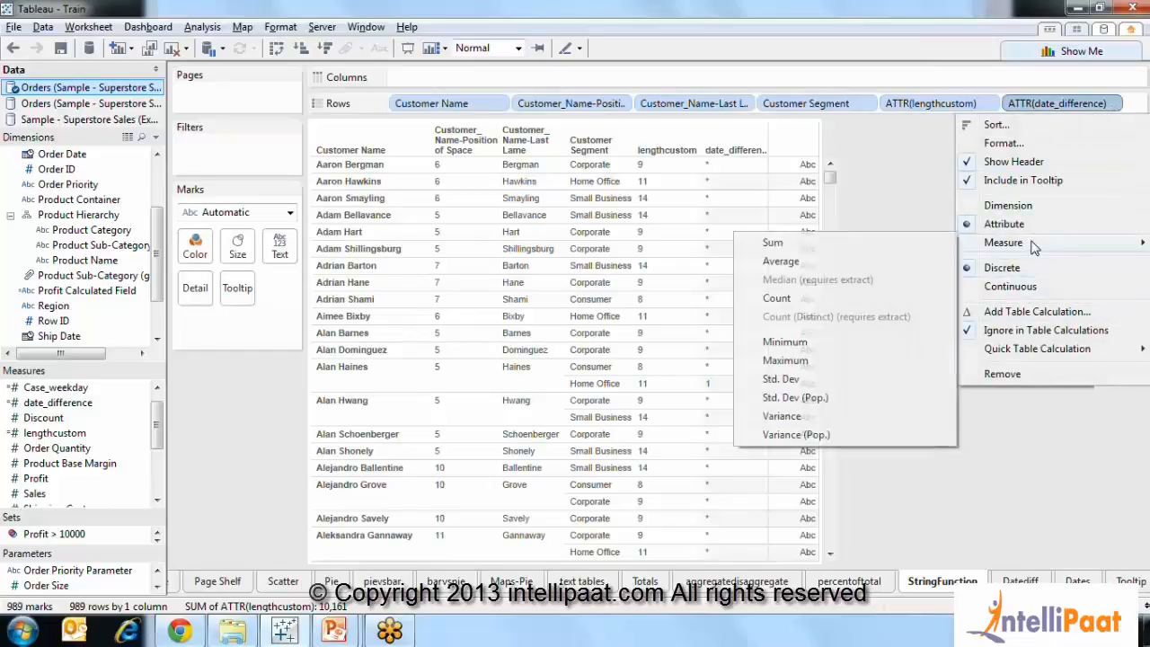
pyautogui.click(827, 250)
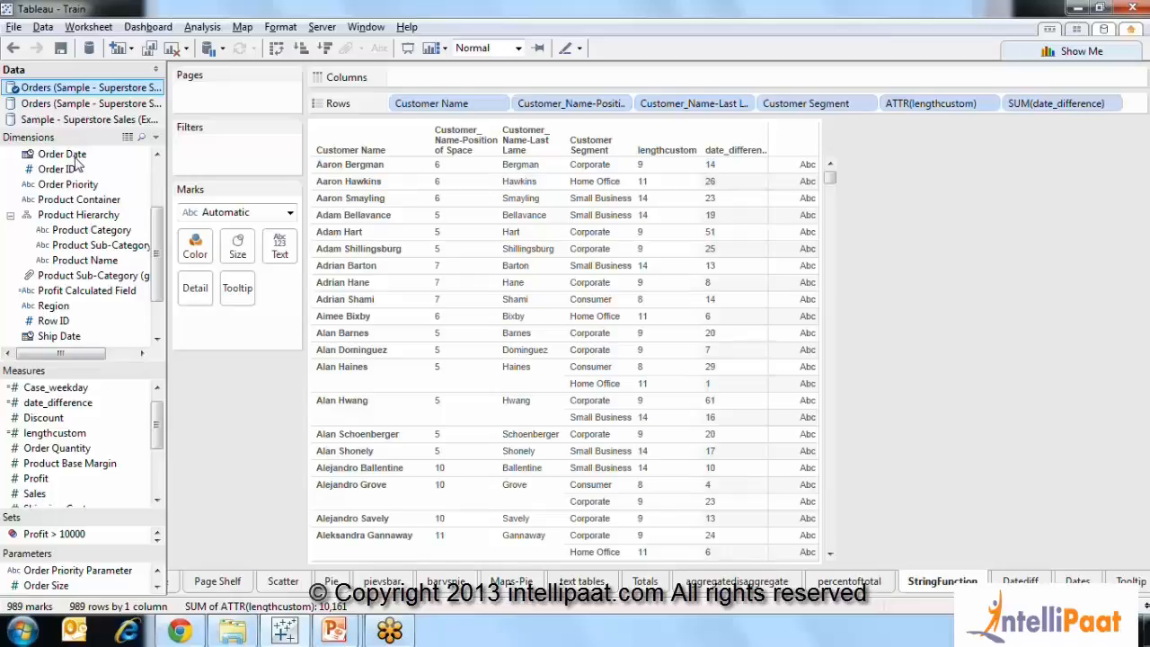
# Add Order Date to Rows beside date_difference and show it as a discrete exact date
pyautogui.moveTo(77, 156)
pyautogui.mouseDown()
pyautogui.moveTo(707, 175)
pyautogui.moveTo(1043, 220)
pyautogui.moveTo(1005, 106)
pyautogui.mouseUp()
pyautogui.click(1009, 103)
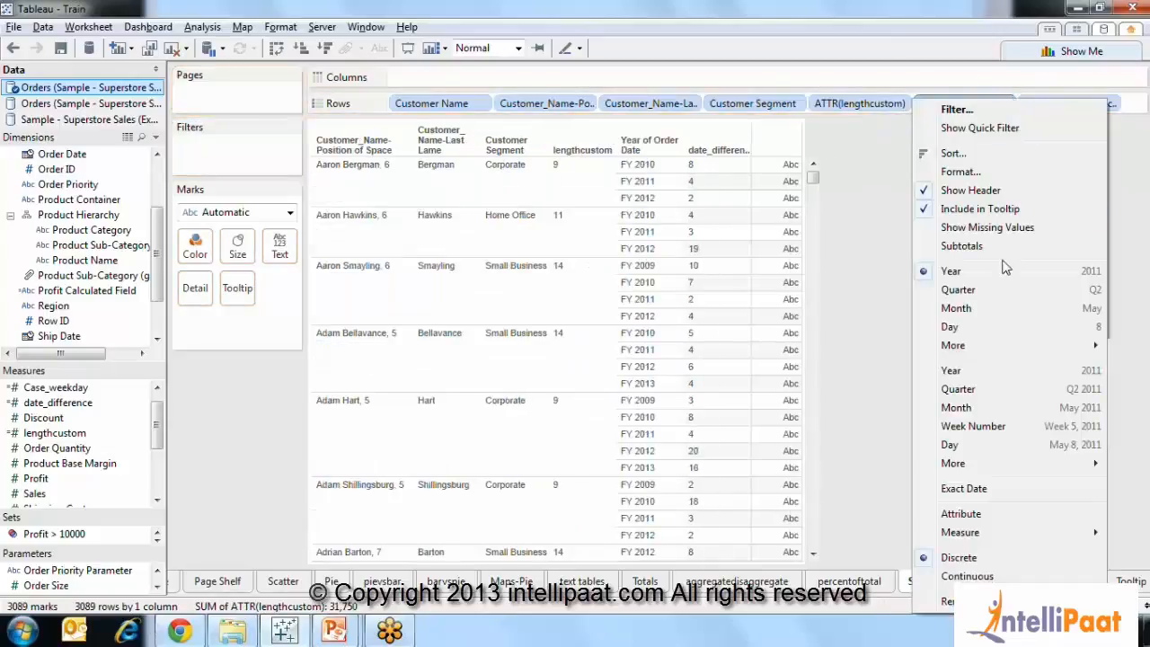
pyautogui.click(858, 203)
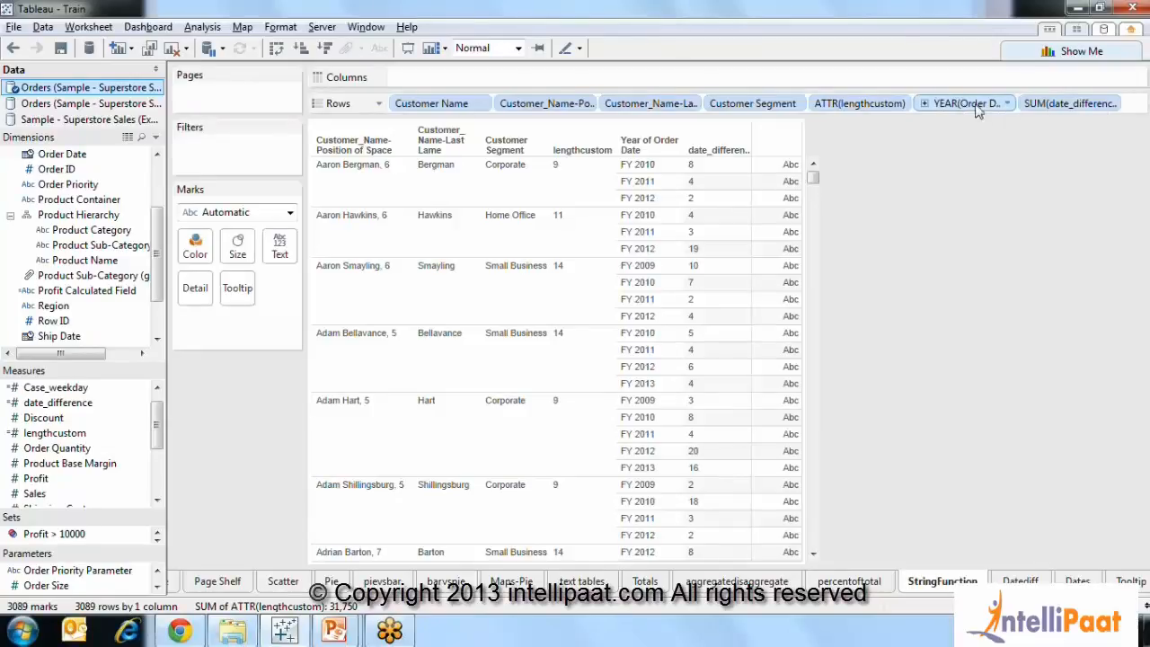
pyautogui.click(1008, 105)
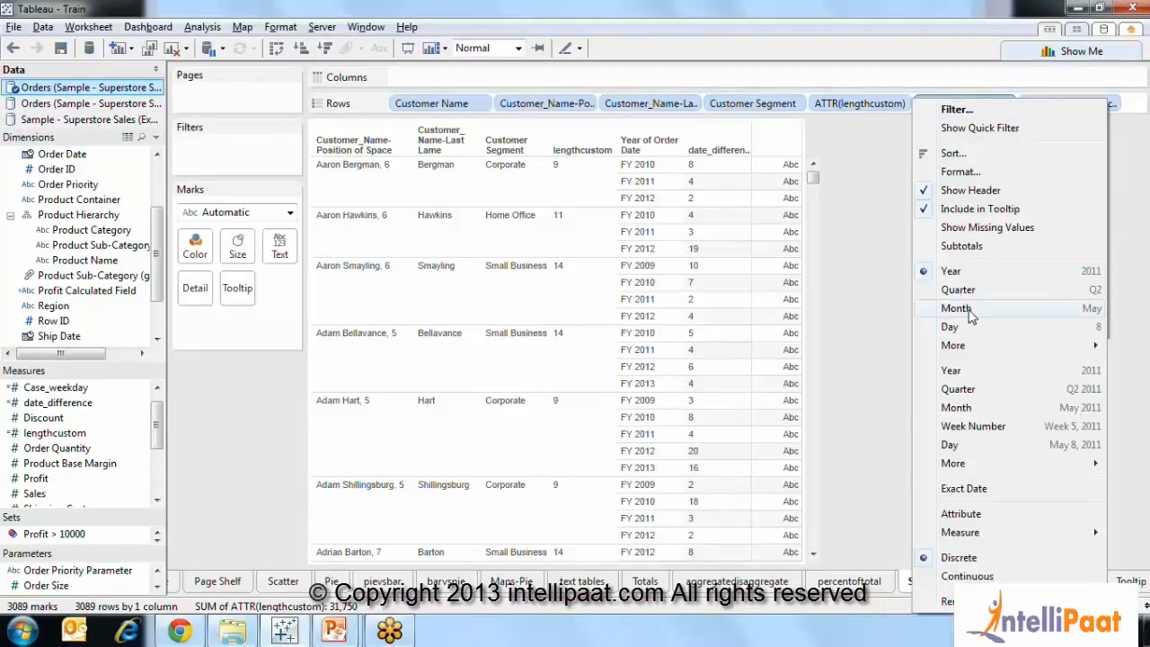
pyautogui.click(951, 493)
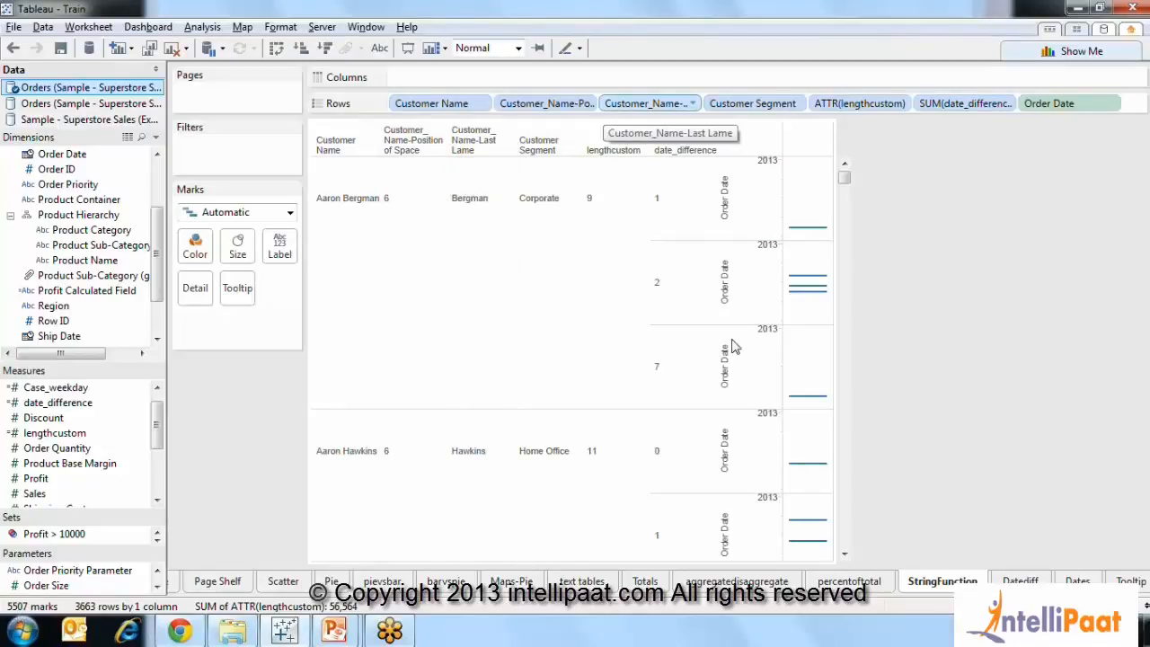
pyautogui.click(1114, 104)
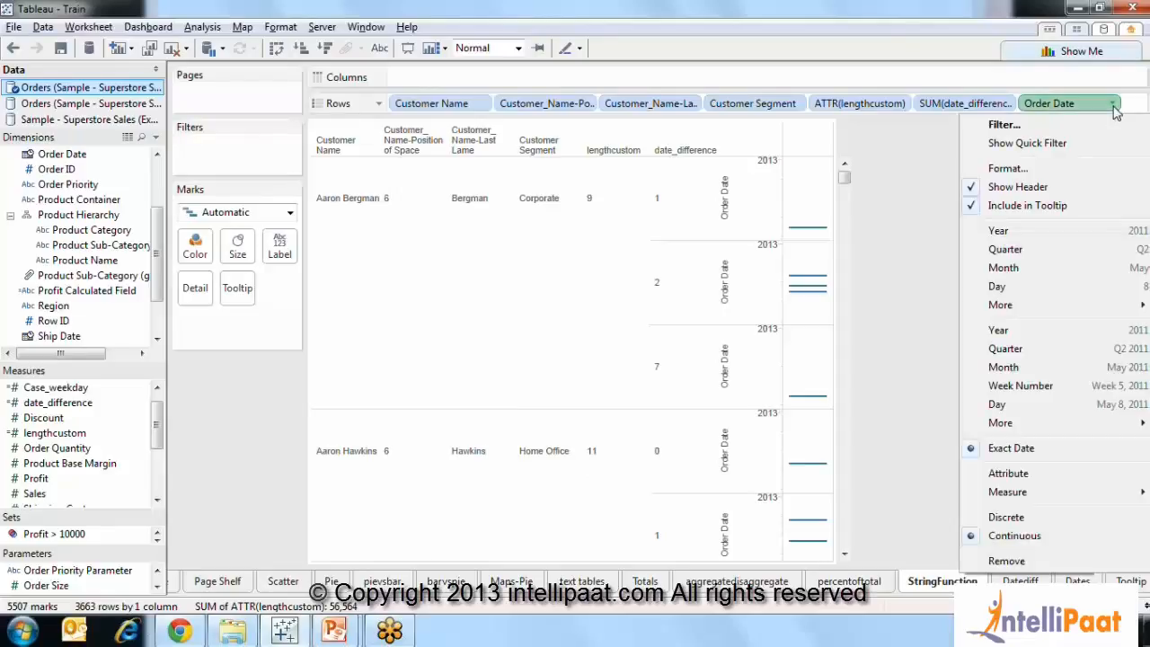
pyautogui.moveTo(1034, 503)
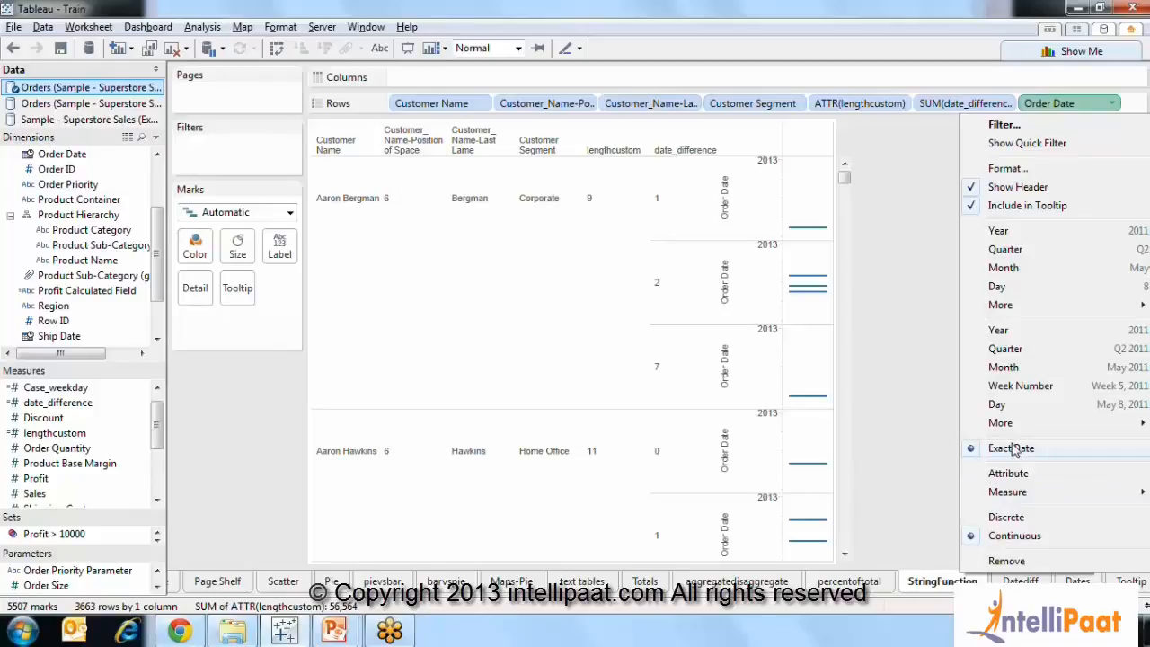
pyautogui.click(1006, 520)
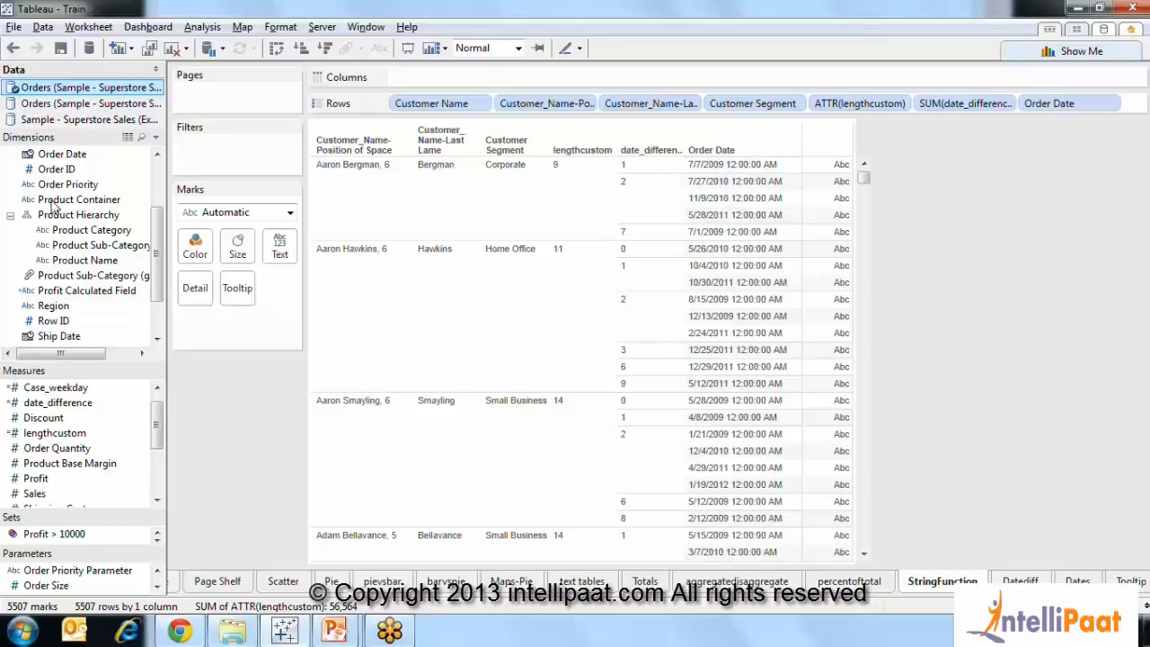
# Add Ship Date after Order Date on Rows as a discrete exact date, and move date_difference to the end of Rows
pyautogui.moveTo(54, 336); pyautogui.dragTo(1137, 104)
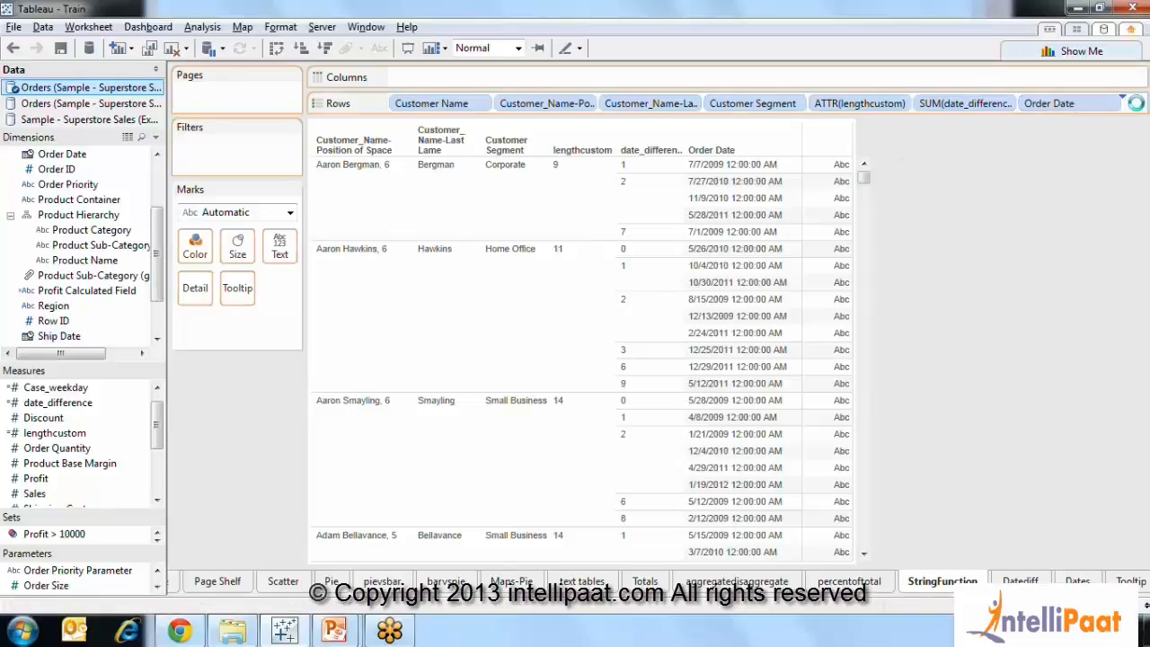
pyautogui.click(1117, 104)
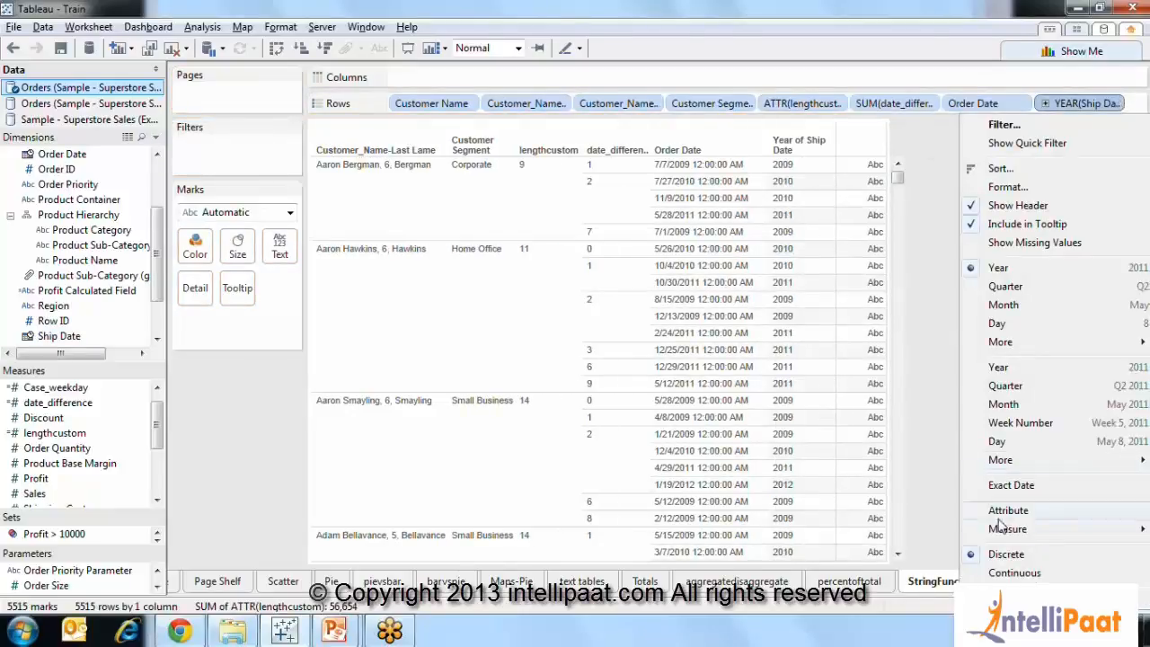
pyautogui.click(1005, 488)
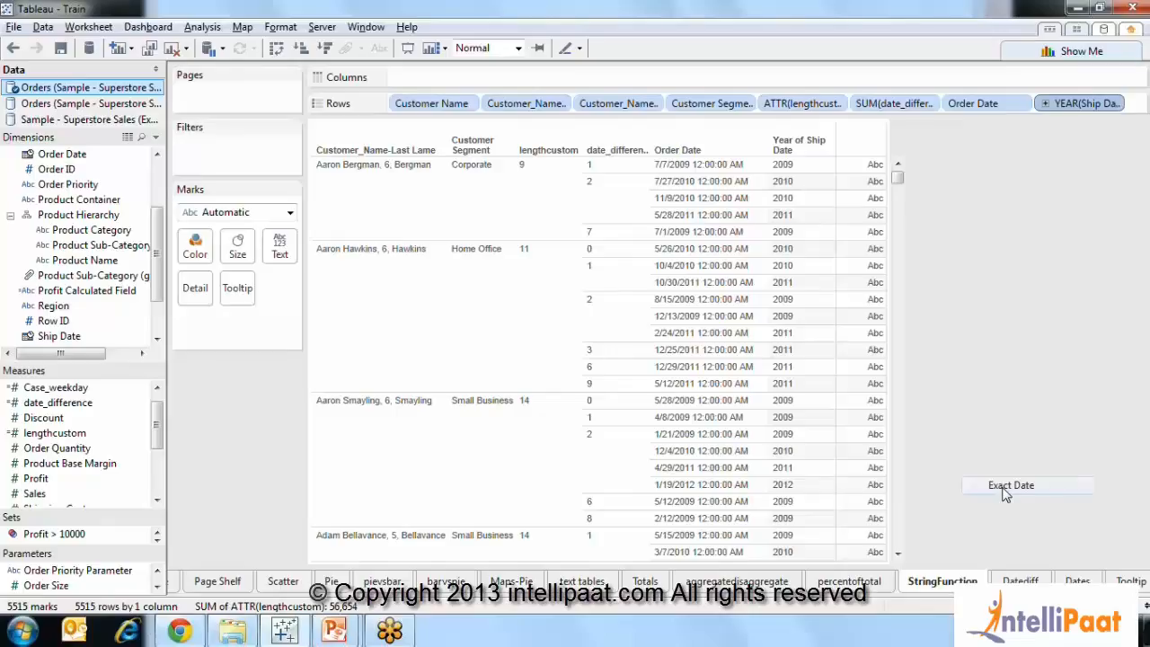
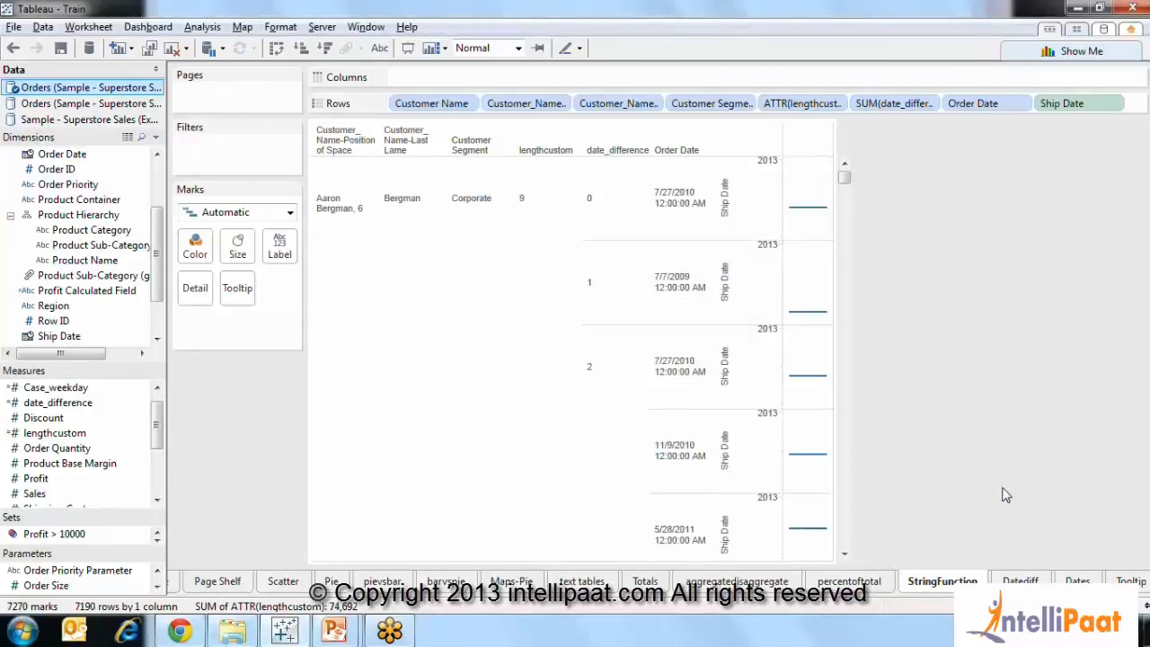
pyautogui.click(1115, 103)
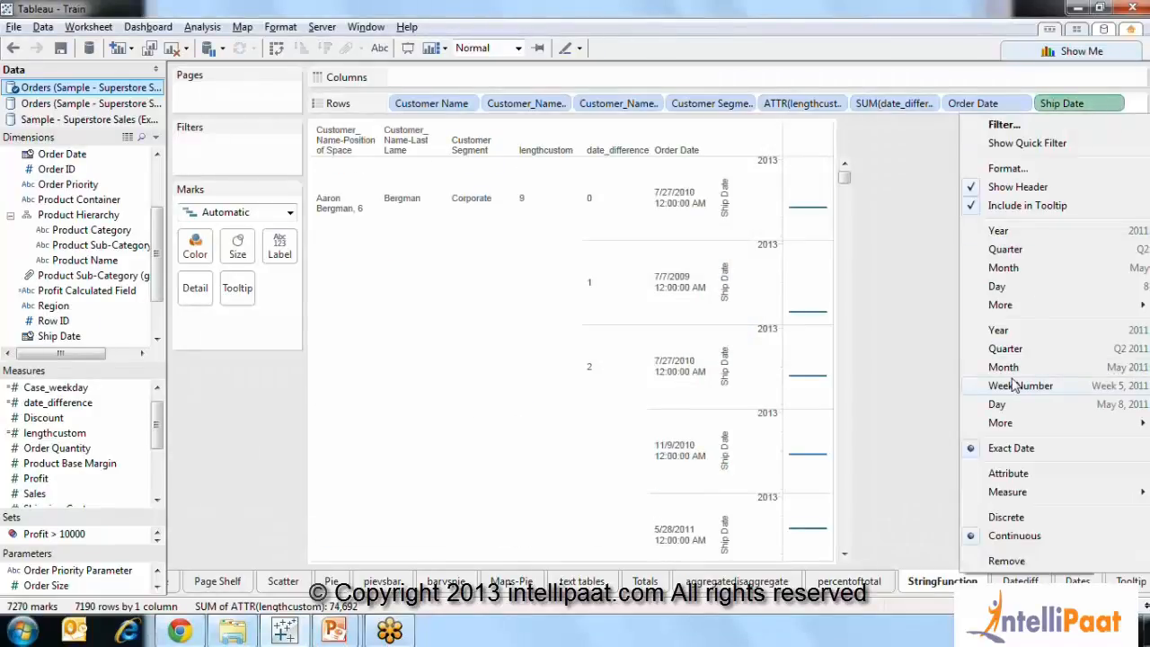
pyautogui.click(1002, 519)
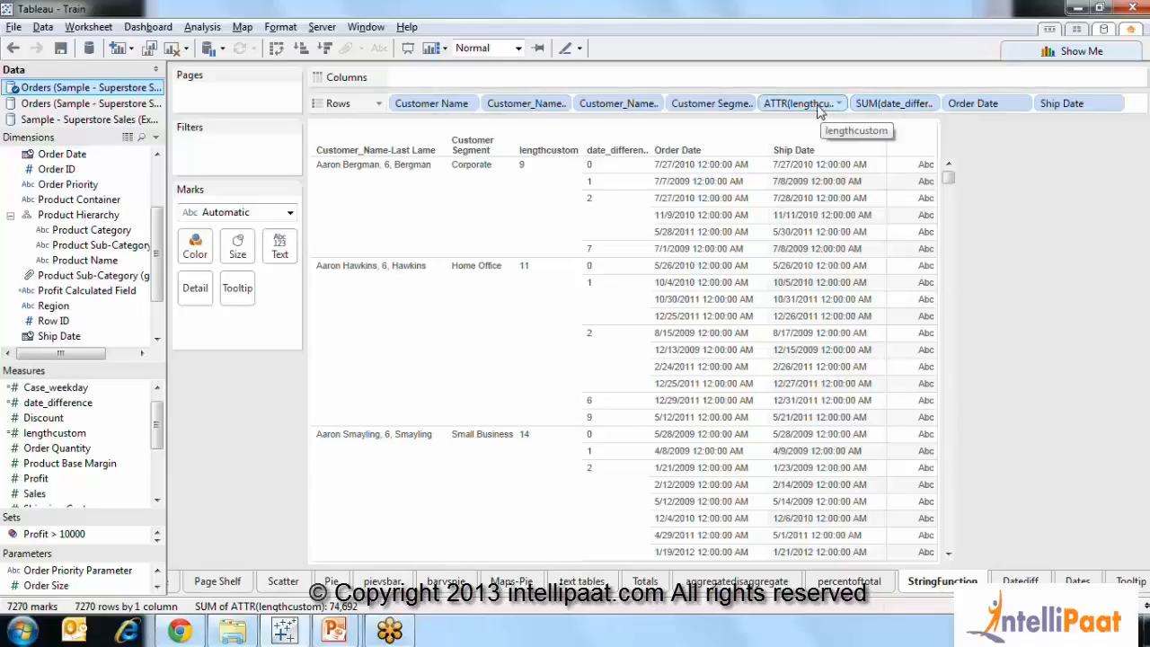
pyautogui.moveTo(894, 108); pyautogui.dragTo(1140, 106)
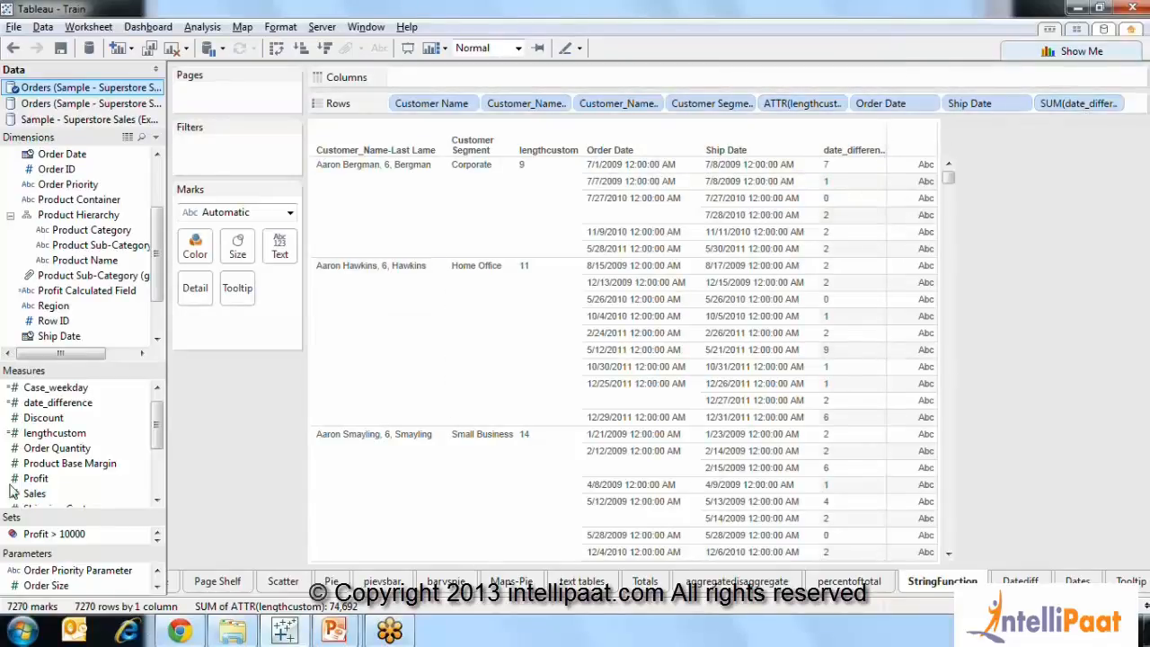
# Open the date_difference calculated field for editing and try 'DAY' in capitals as the DATEDIFF date part
pyautogui.click(59, 418)
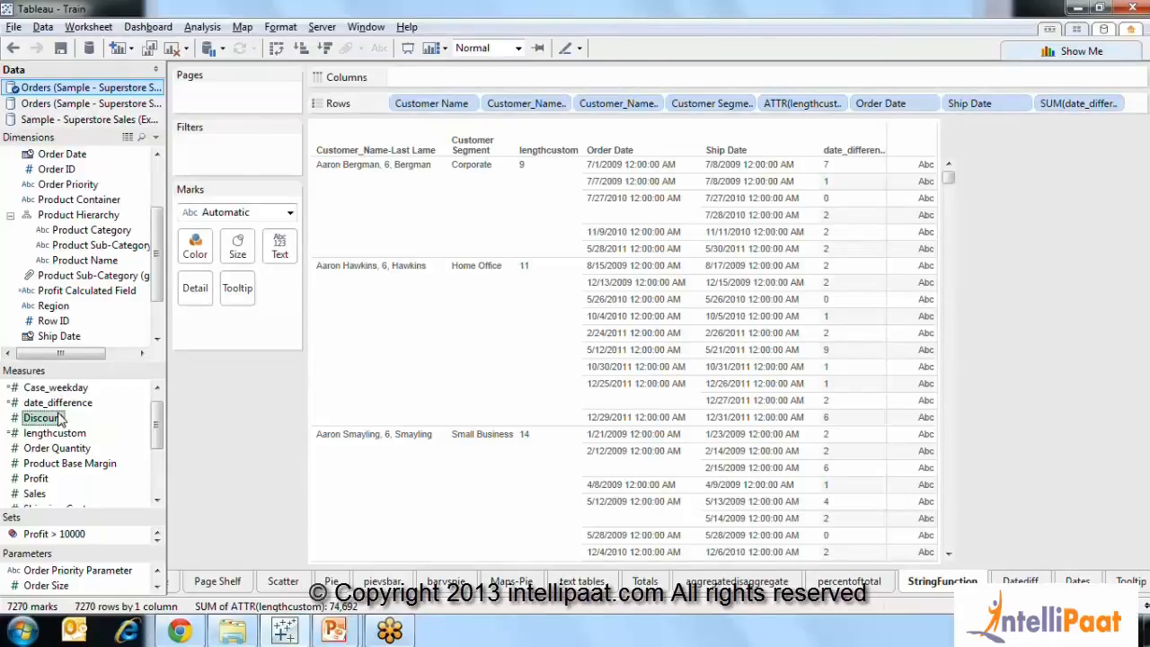
pyautogui.click(58, 403)
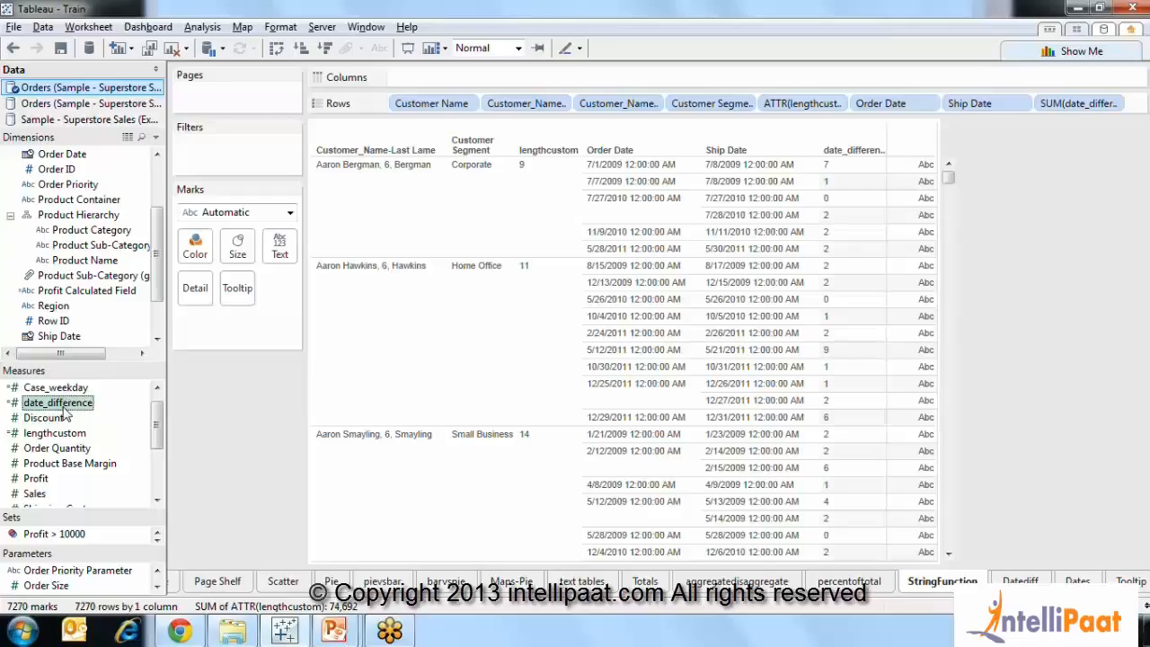
pyautogui.rightClick(63, 406)
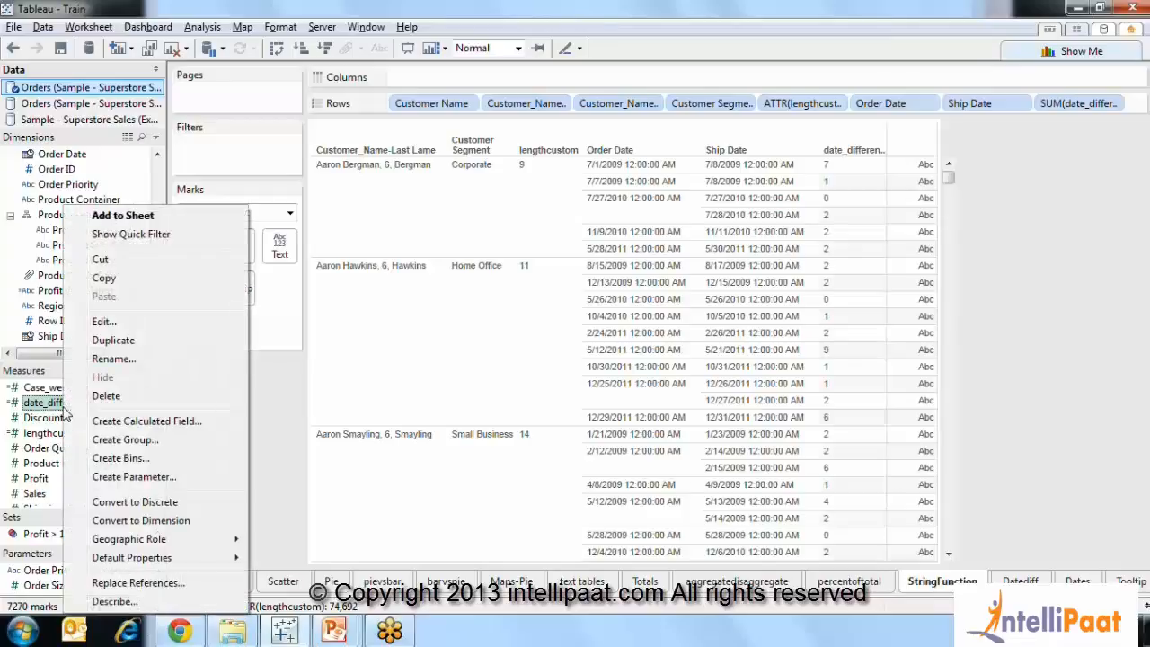
pyautogui.click(101, 322)
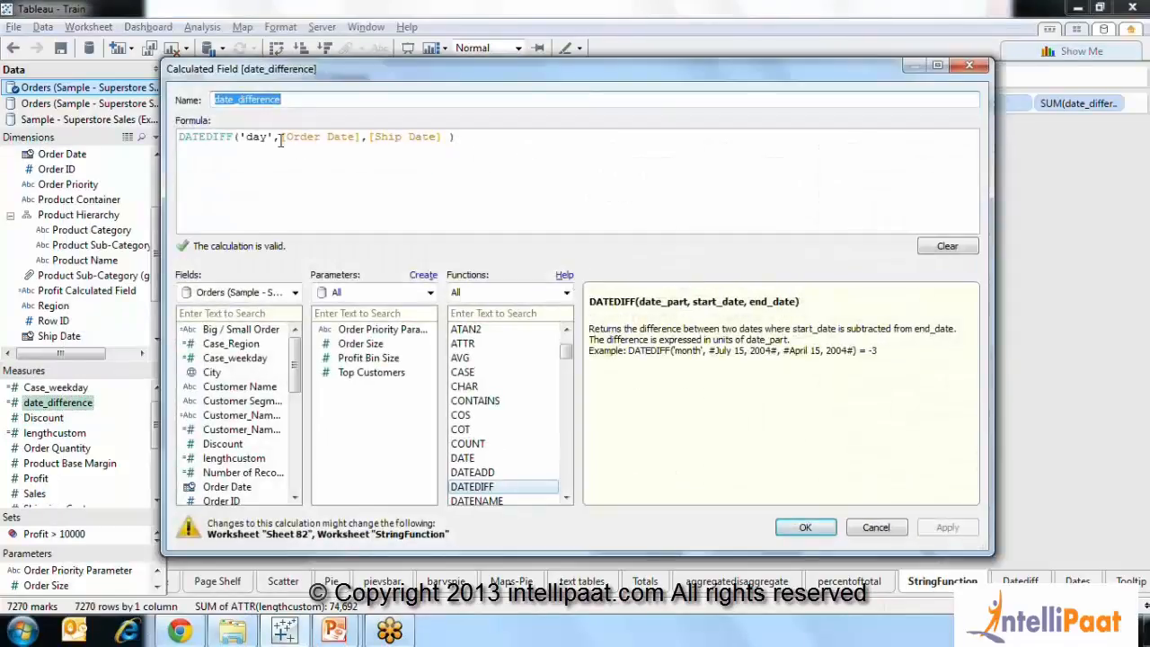
pyautogui.moveTo(269, 135); pyautogui.dragTo(249, 137)
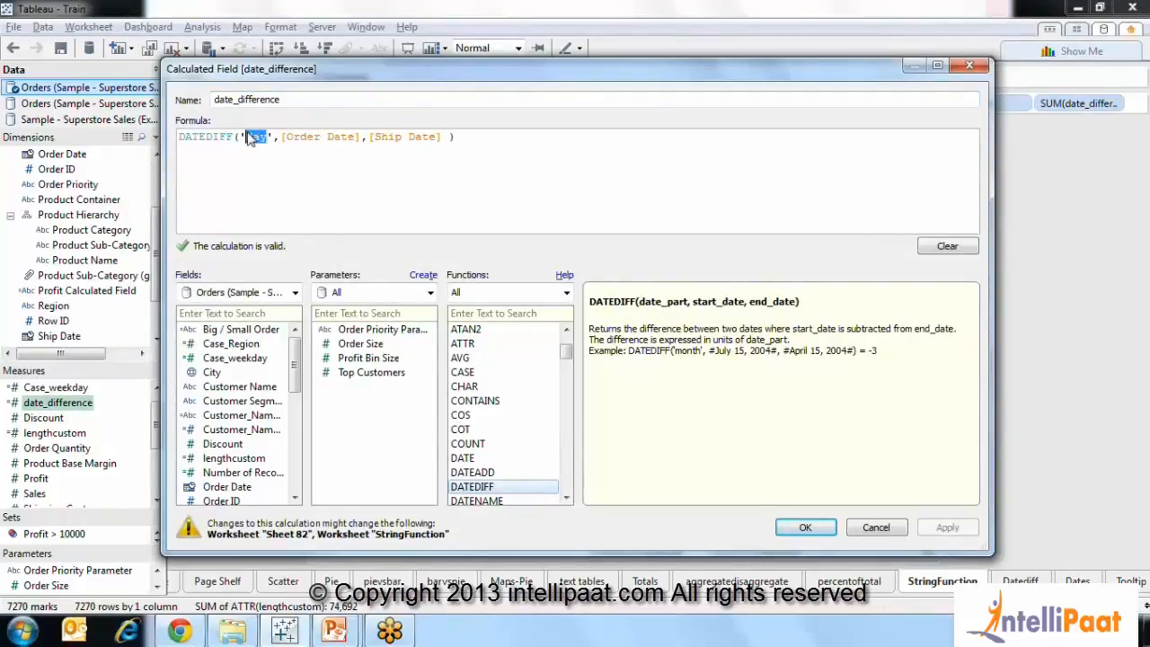
pyautogui.write('DAY')
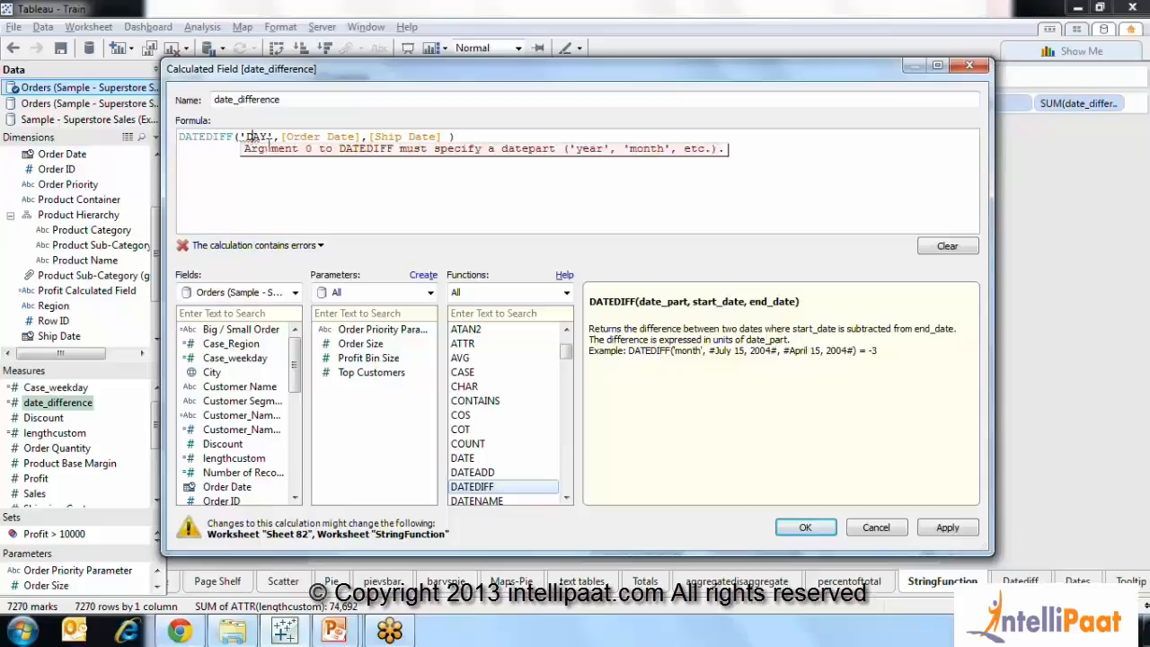
# Set the DATEDIFF date part to 'month', save the calculated field, and look through the month differences in the table
pyautogui.press('Delete')
pyautogui.press('Delete')
pyautogui.press('Delete')
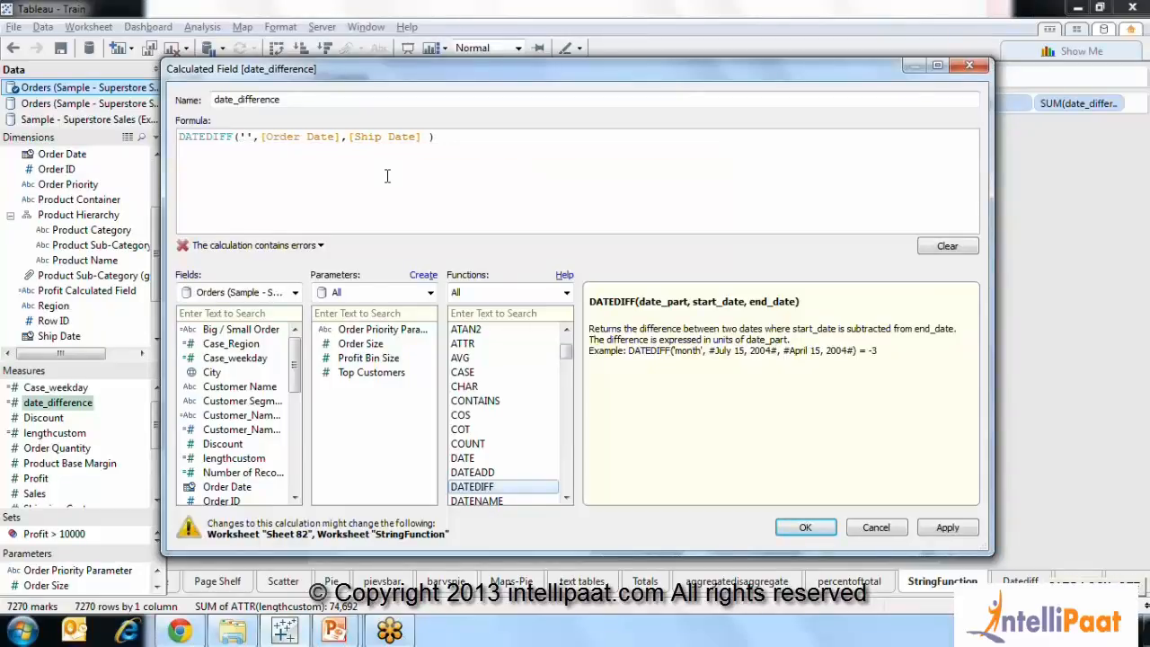
pyautogui.write('moth')
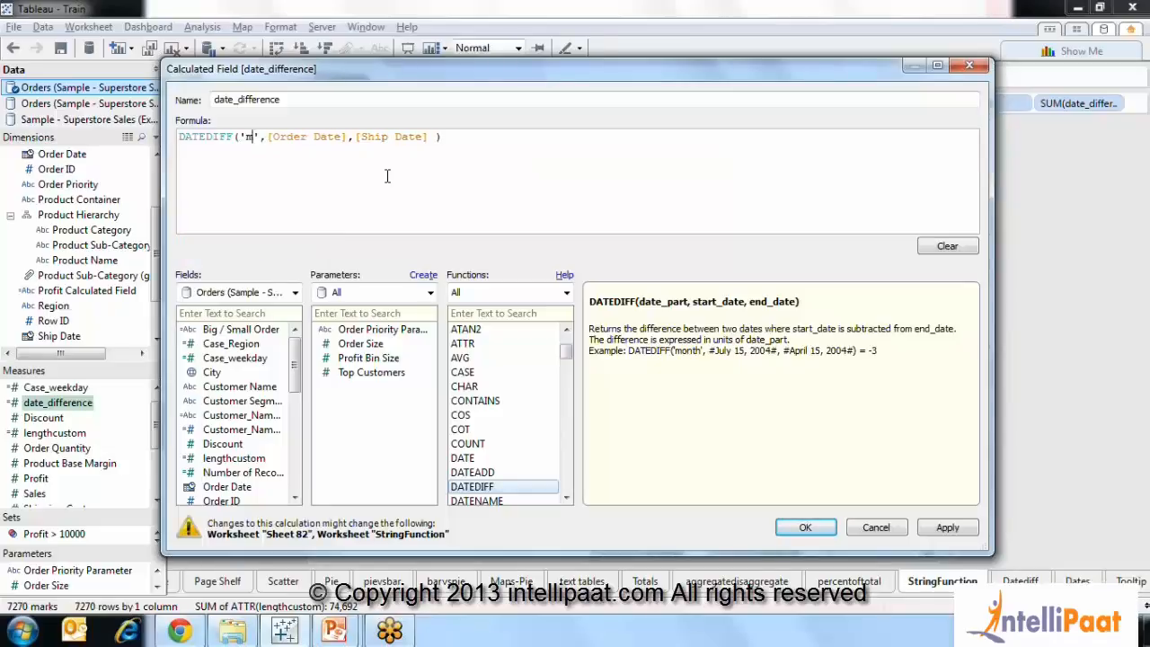
pyautogui.press('BackSpace')
pyautogui.press('BackSpace')
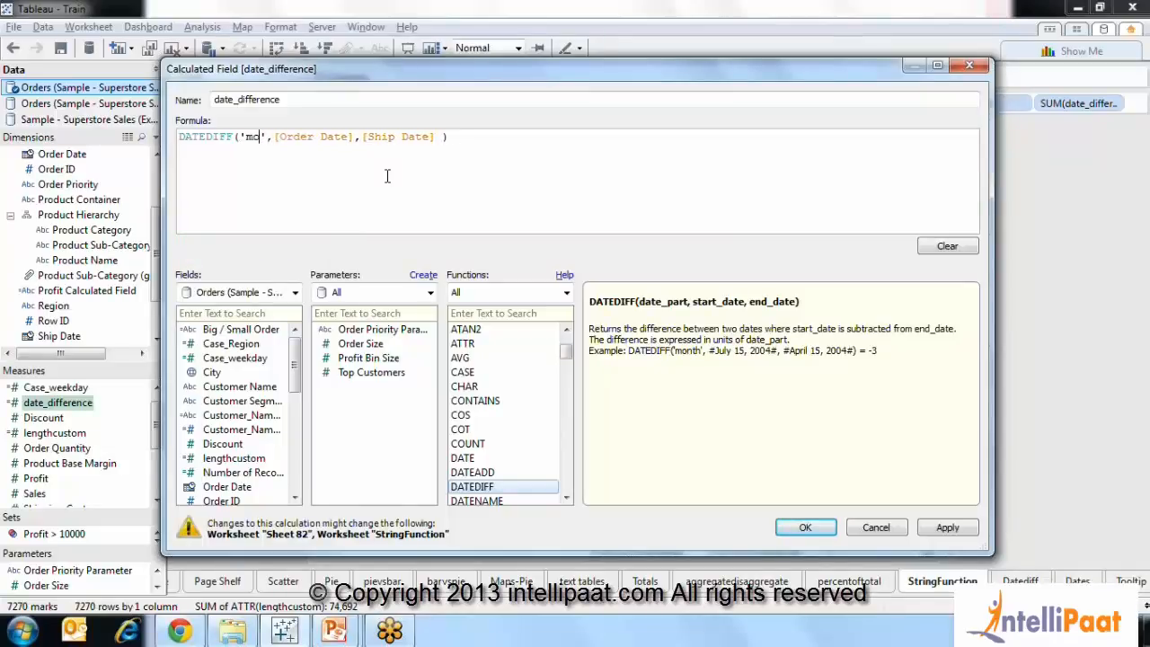
pyautogui.write('nth')
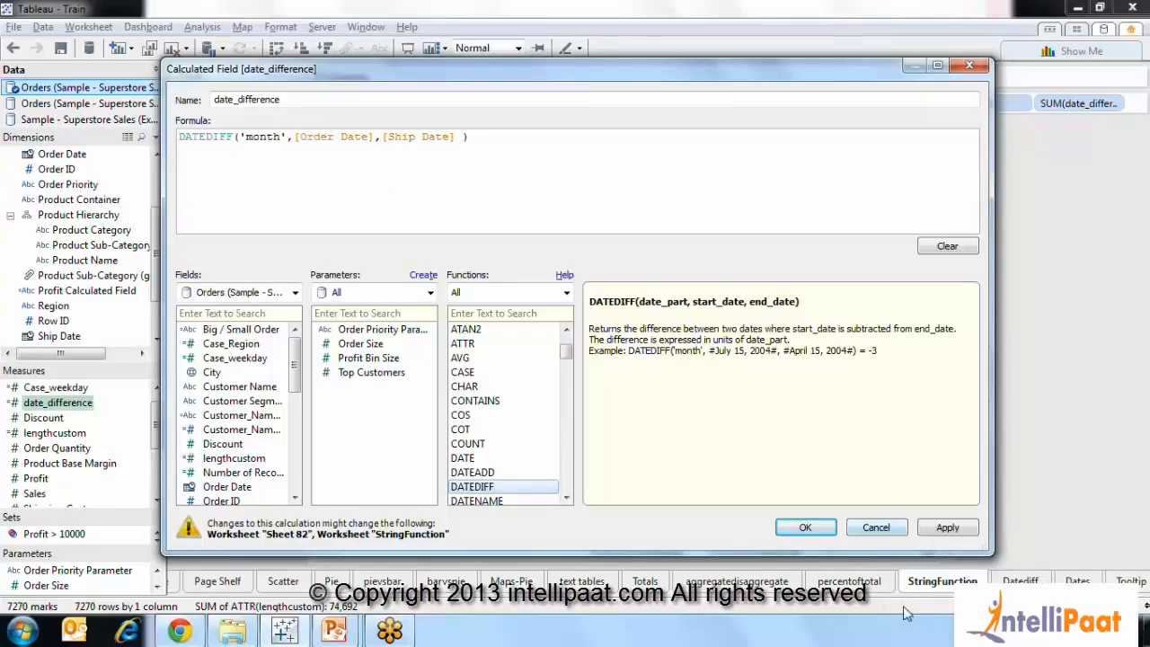
pyautogui.click(806, 530)
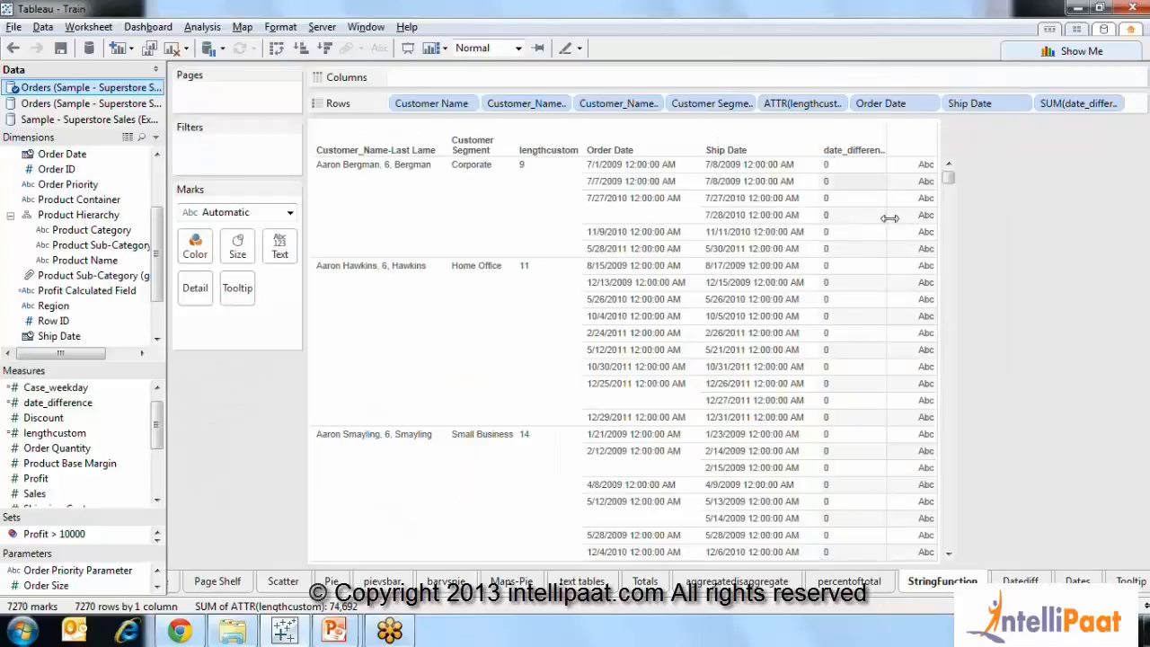
pyautogui.moveTo(949, 178); pyautogui.dragTo(948, 525)
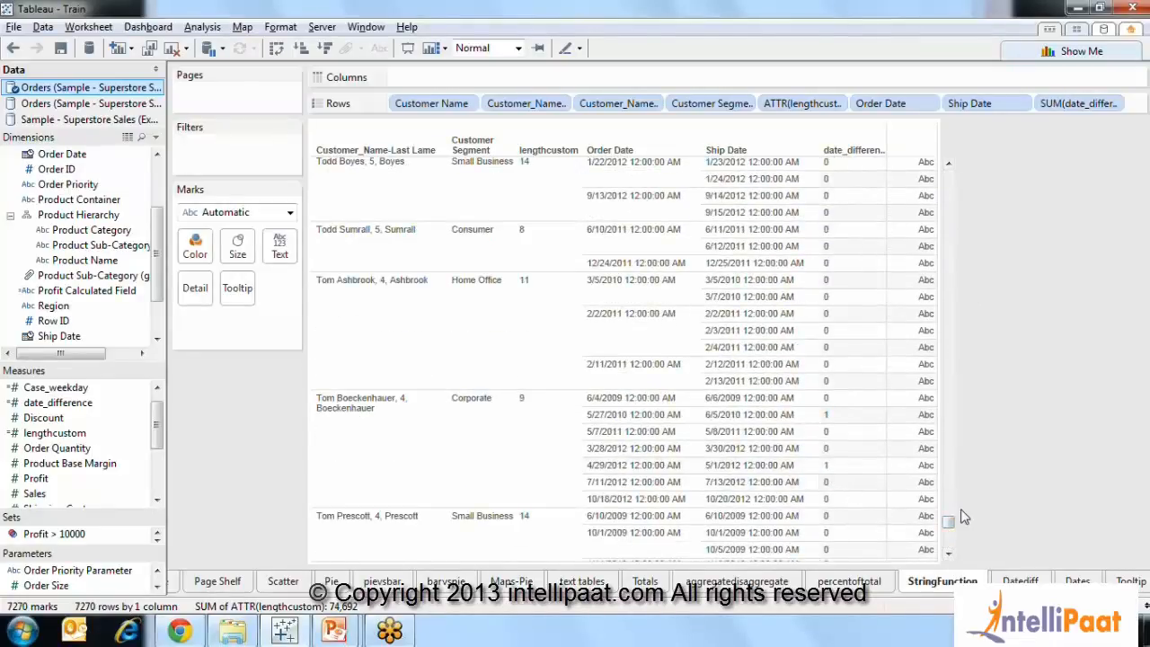
pyautogui.moveTo(952, 528); pyautogui.dragTo(952, 161)
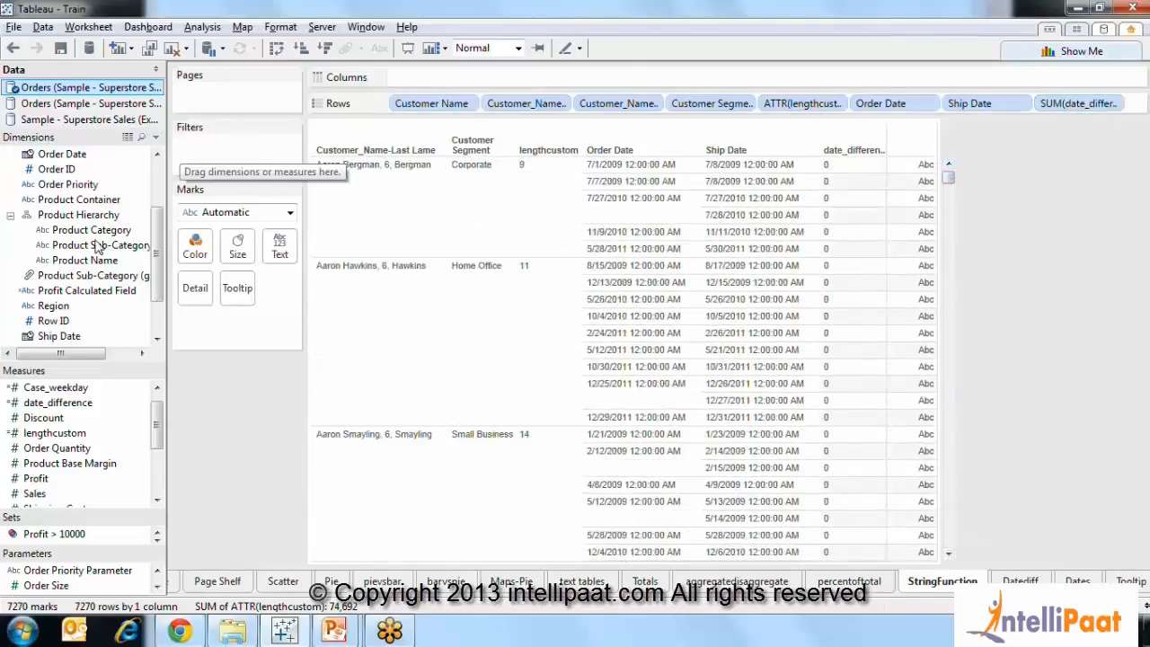
# Set the date part in the date_difference formula back to 'day' and save the calculated field
pyautogui.rightClick(81, 403)
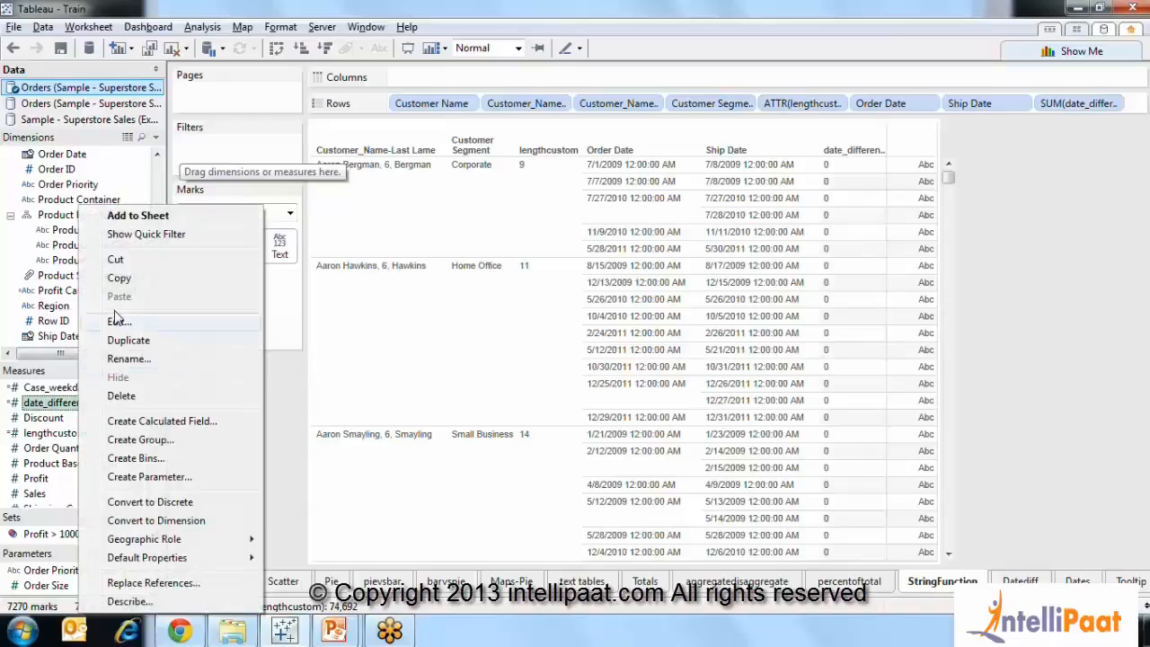
pyautogui.click(118, 322)
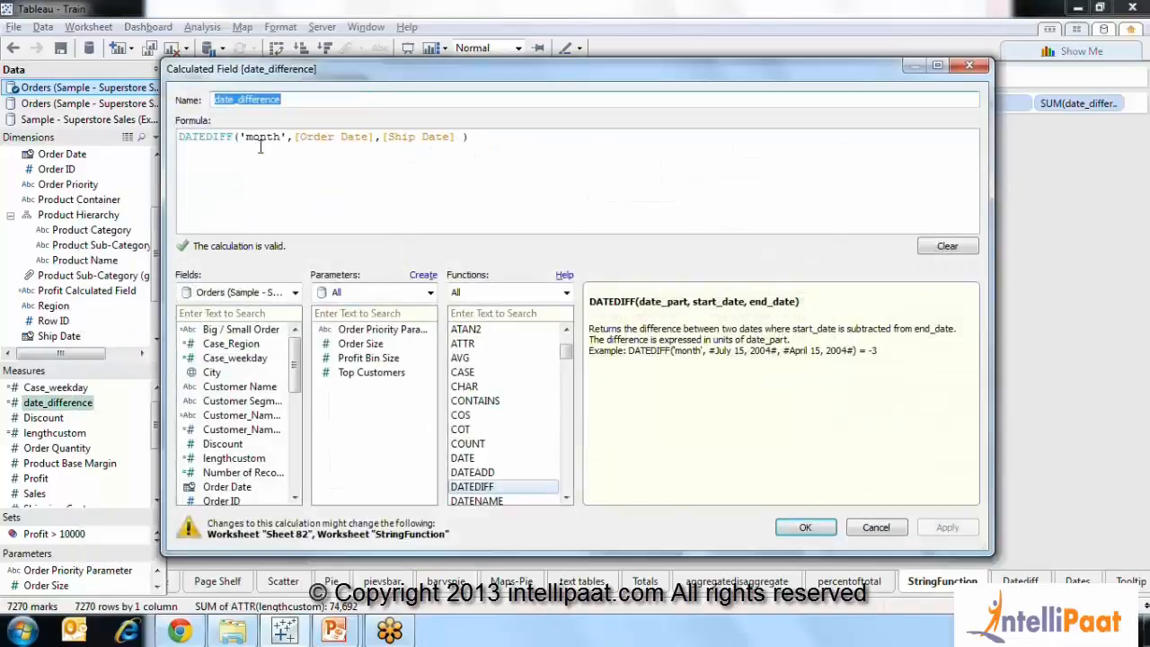
pyautogui.doubleClick(260, 141)
pyautogui.write('da')
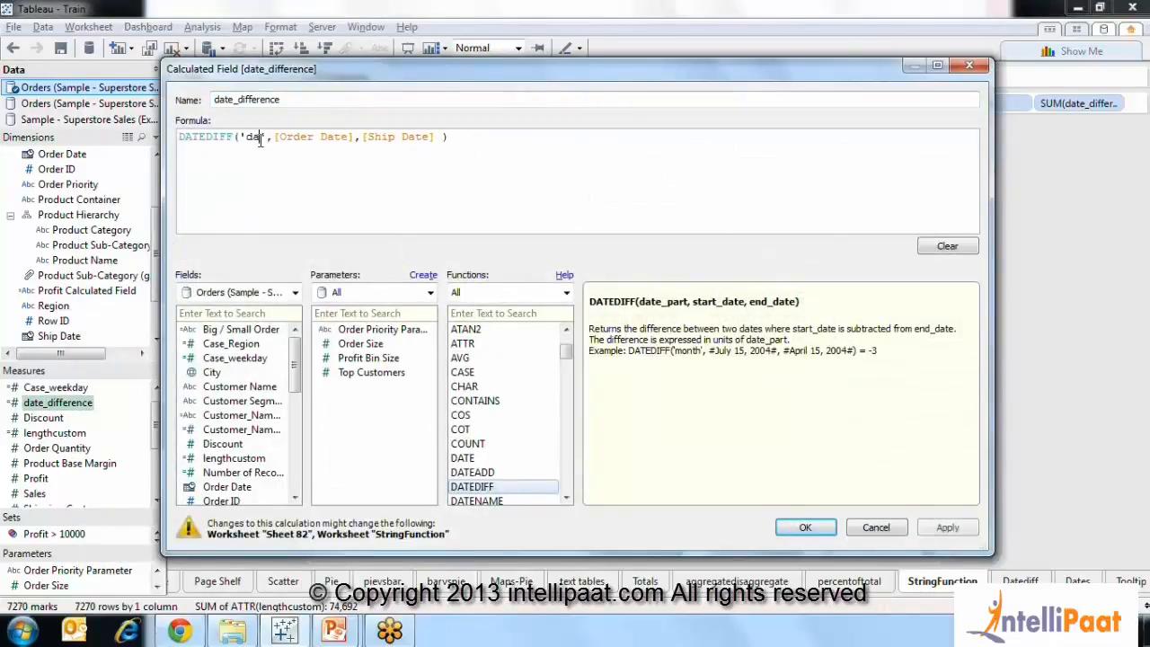
pyautogui.write('y')
pyautogui.click(931, 532)
pyautogui.click(826, 529)
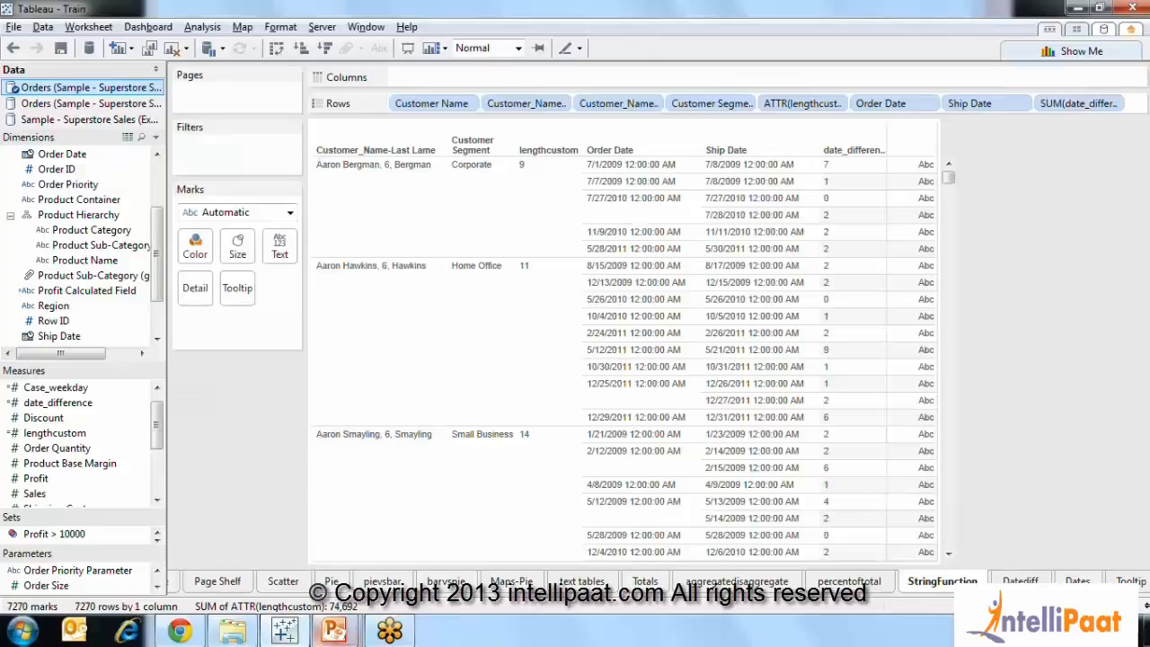
# Switch to the PowerPoint slide show to read the DATEADD syntax on the Date Functions slide, and return to Tableau
pyautogui.moveTo(337, 635)
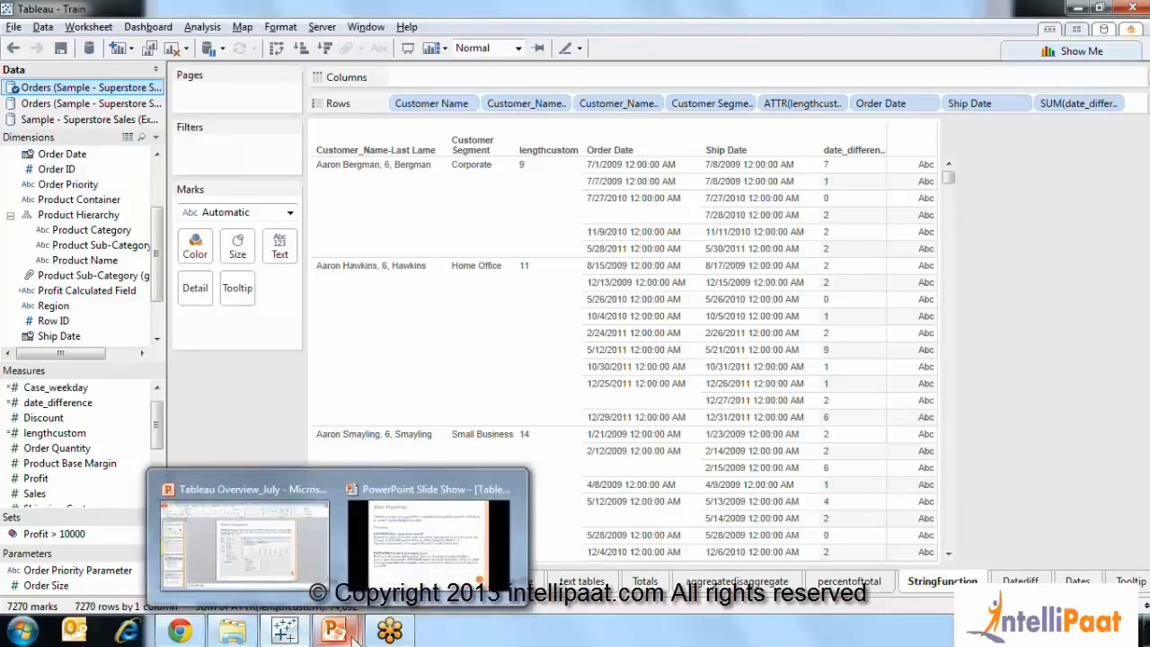
pyautogui.click(406, 575)
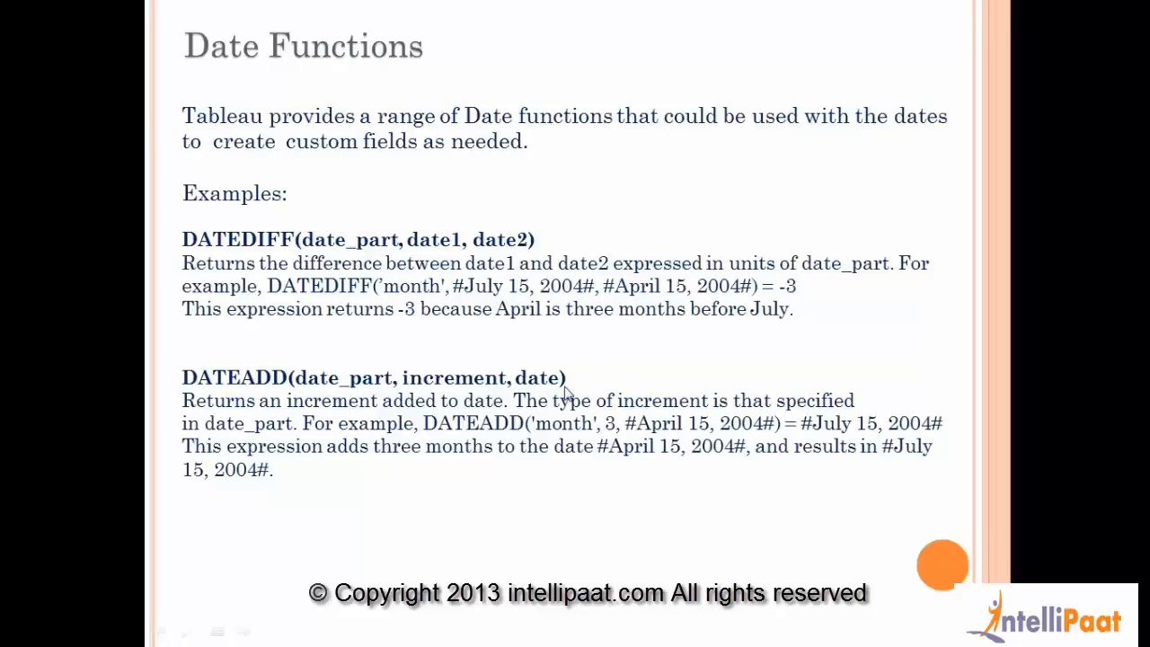
pyautogui.hotkey('alt', 'Tab')
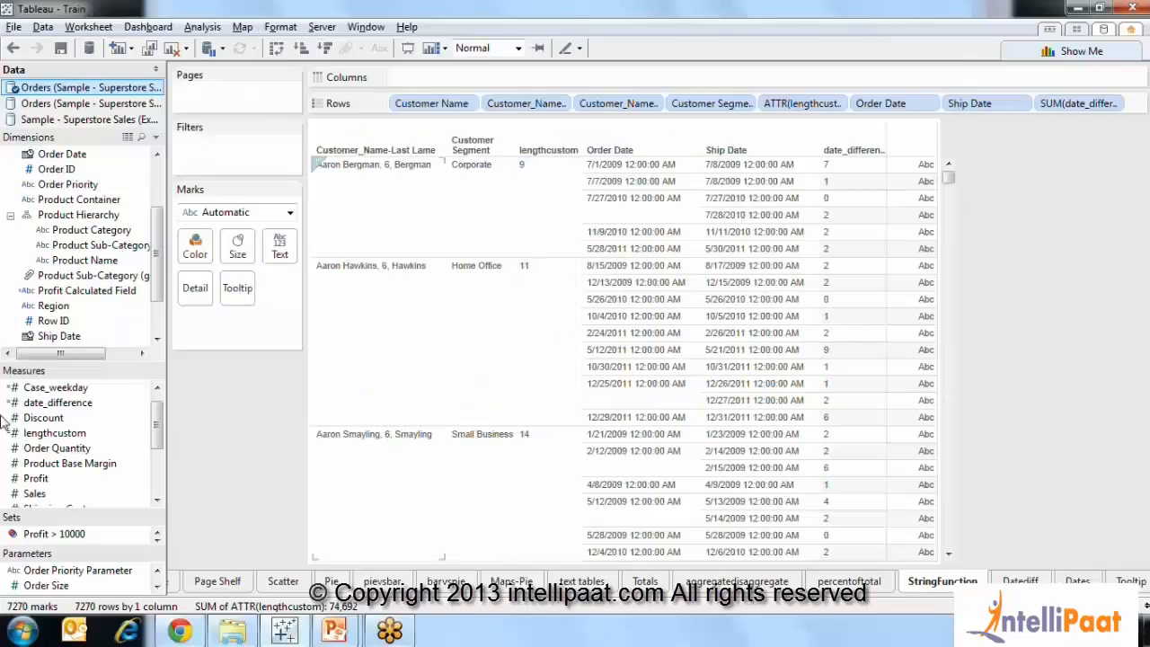
# Create a calculated field named today with the formula TODAY(), picked from the Date functions, and save it
pyautogui.click(207, 28)
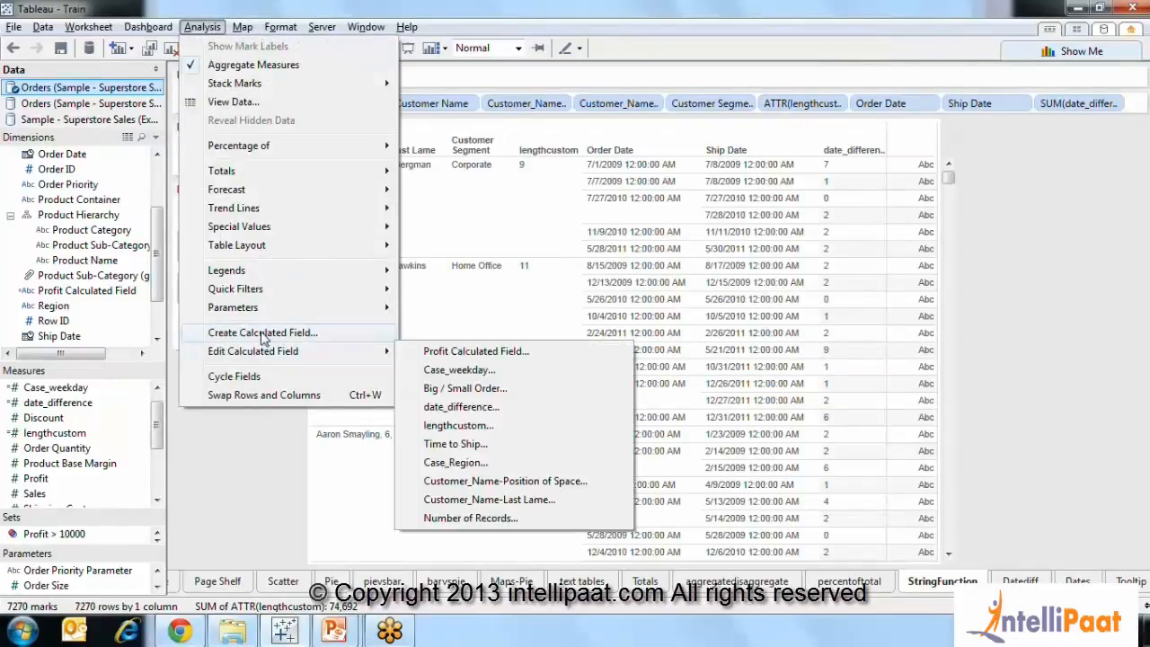
pyautogui.click(261, 333)
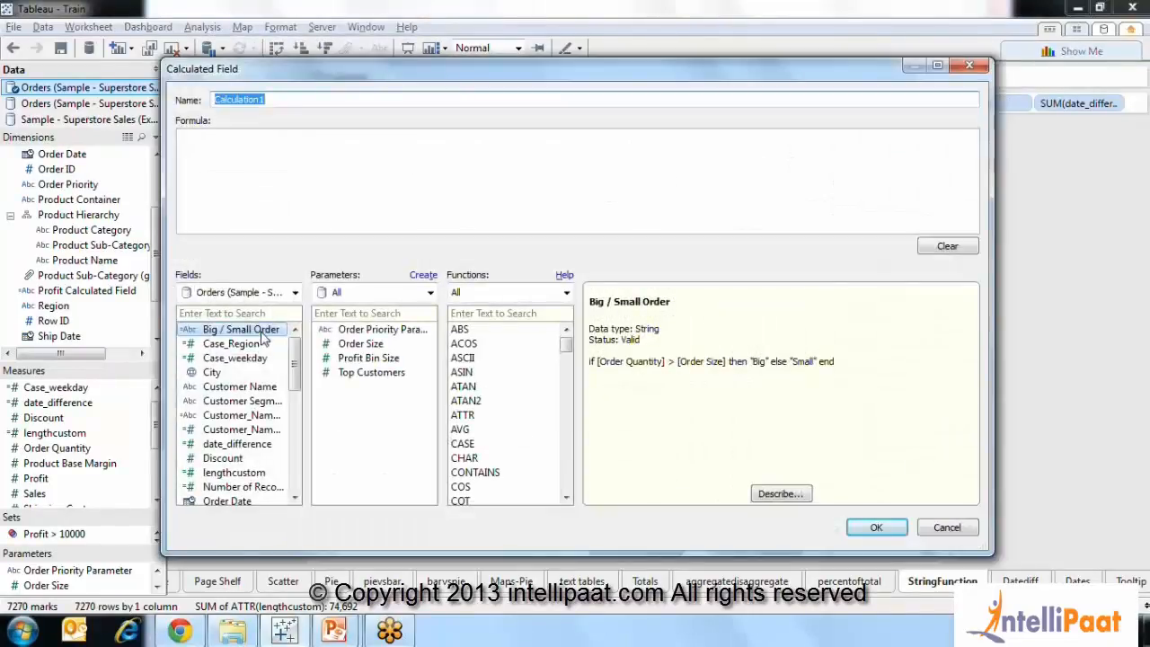
pyautogui.write('today')
pyautogui.press('Tab')
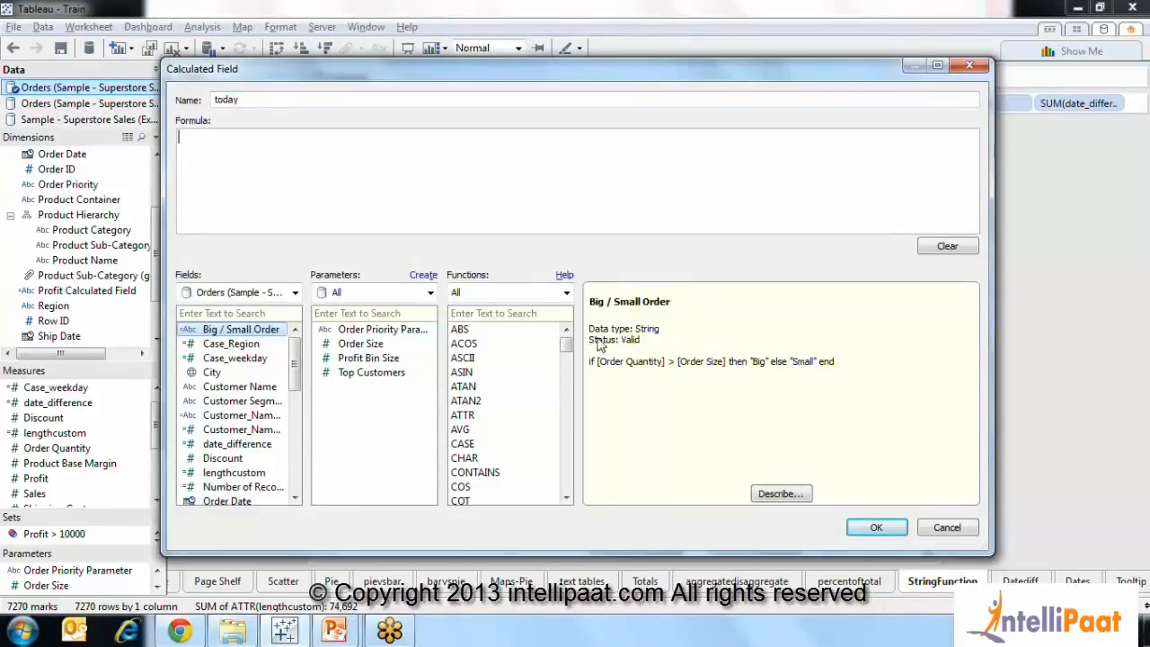
pyautogui.click(566, 292)
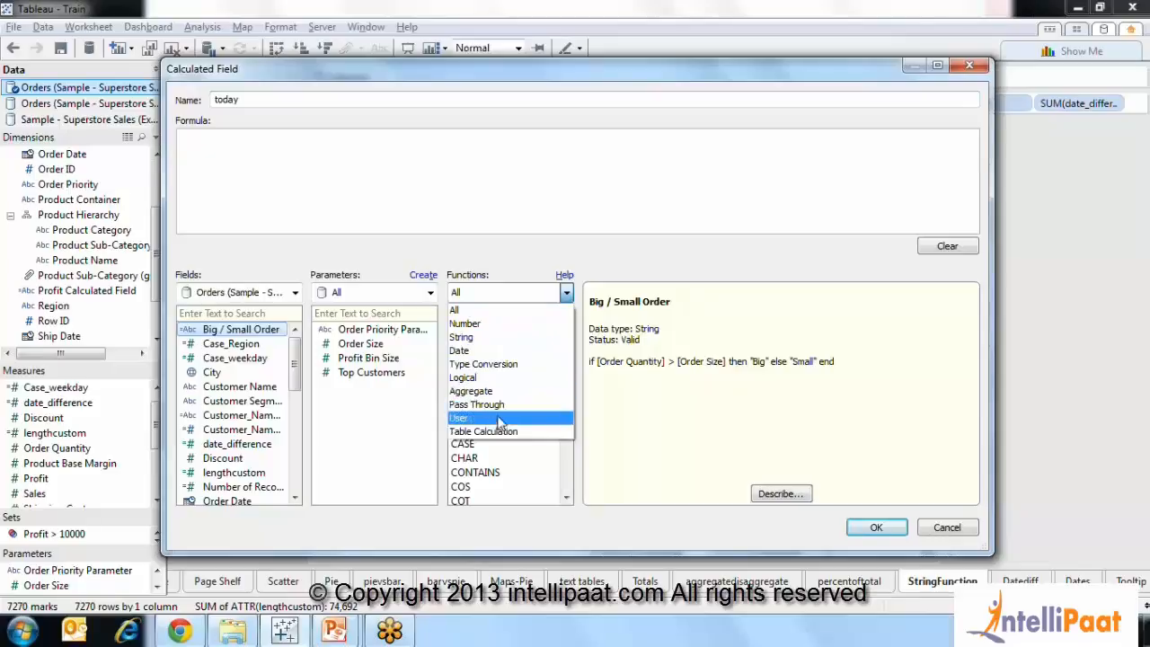
pyautogui.click(463, 351)
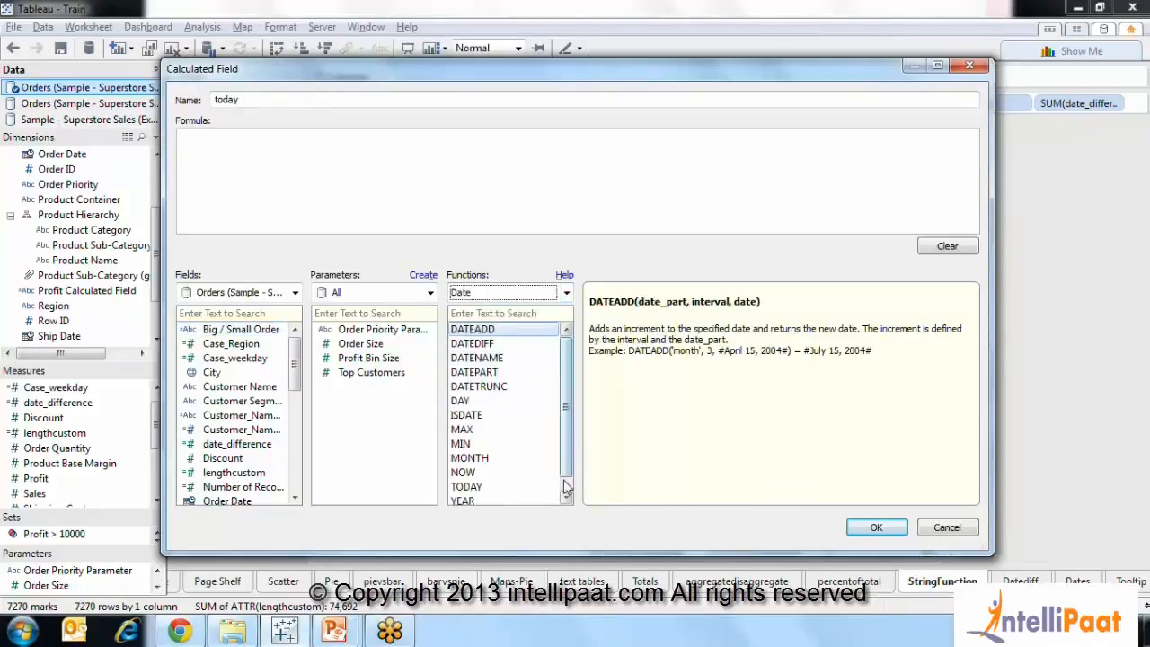
pyautogui.doubleClick(486, 488)
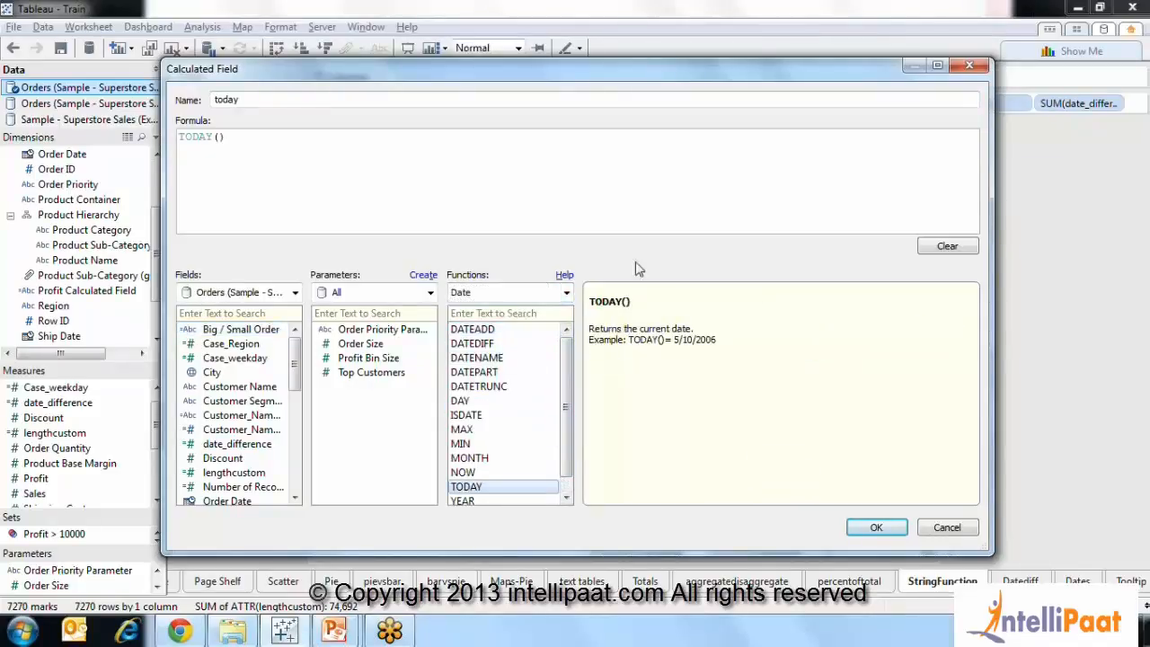
pyautogui.click(874, 529)
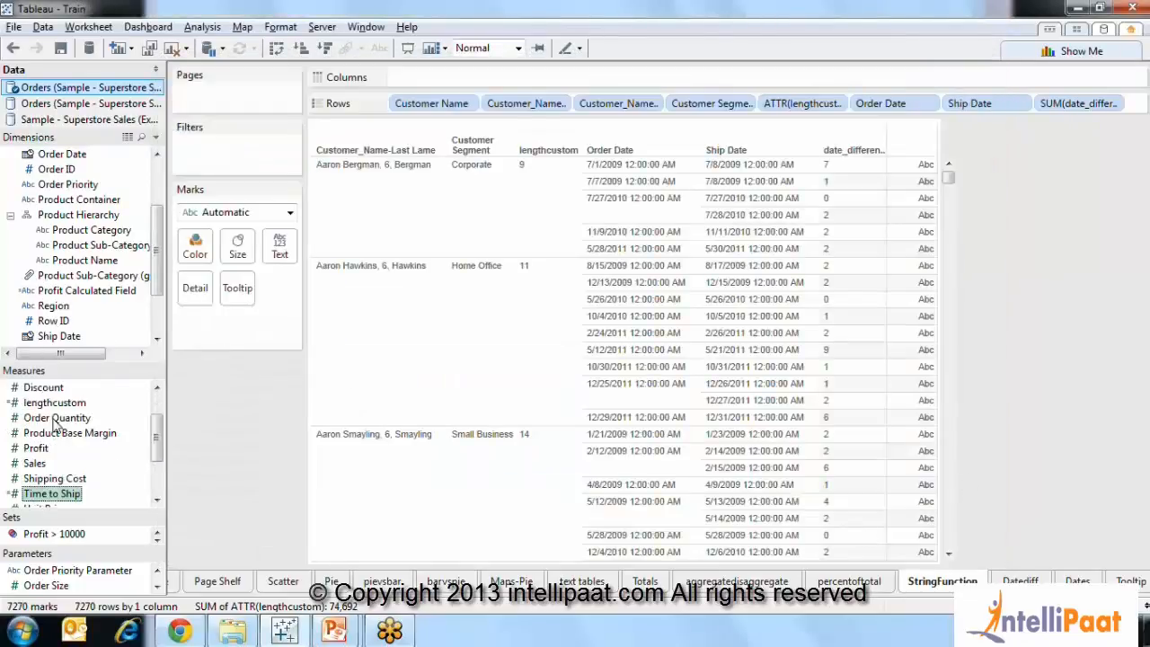
# Add the today dimension to the Rows shelf after SUM(date_difference), keeping it at the year level
pyautogui.click(102, 279)
pyautogui.press('t')
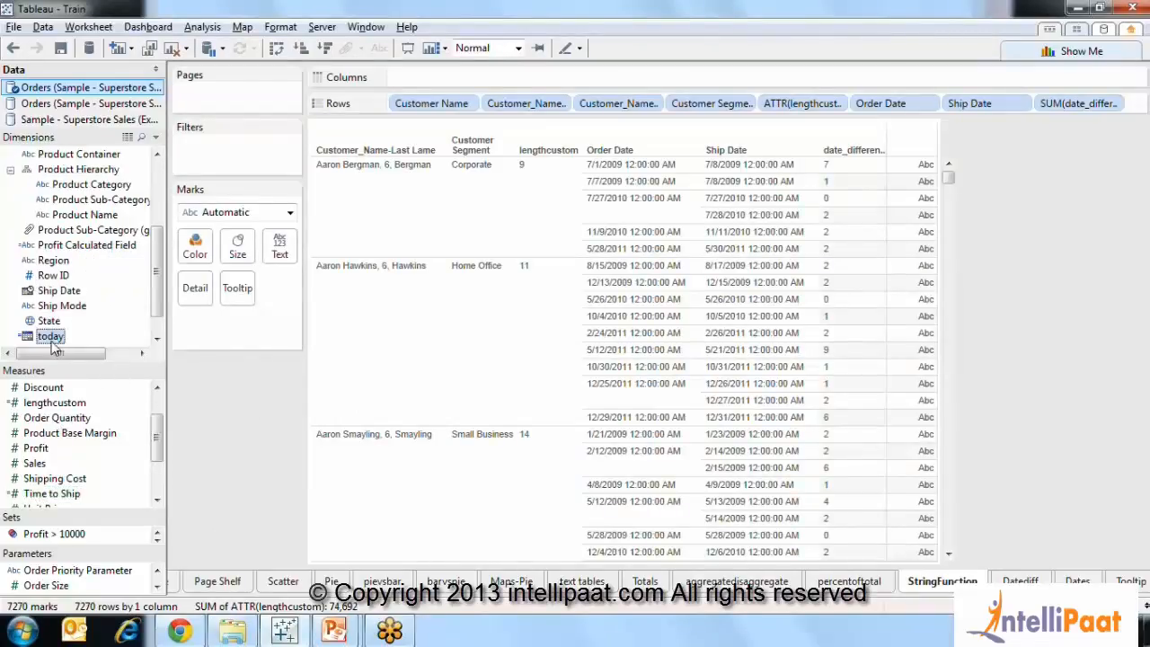
pyautogui.moveTo(399, 316); pyautogui.dragTo(1130, 104)
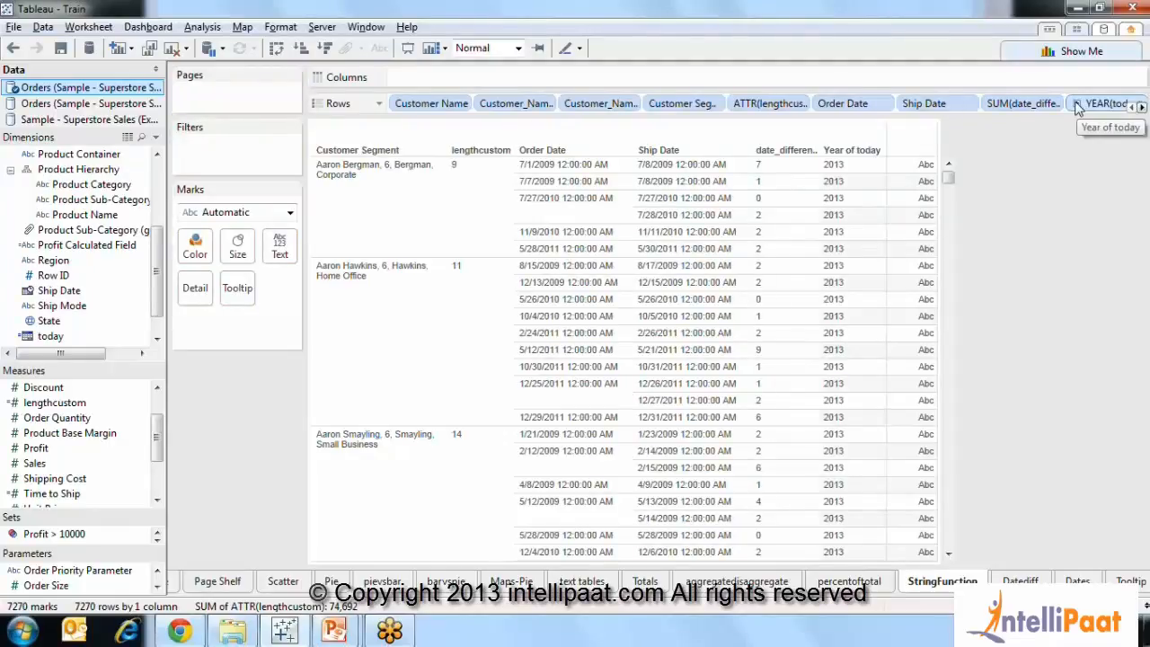
pyautogui.click(1078, 104)
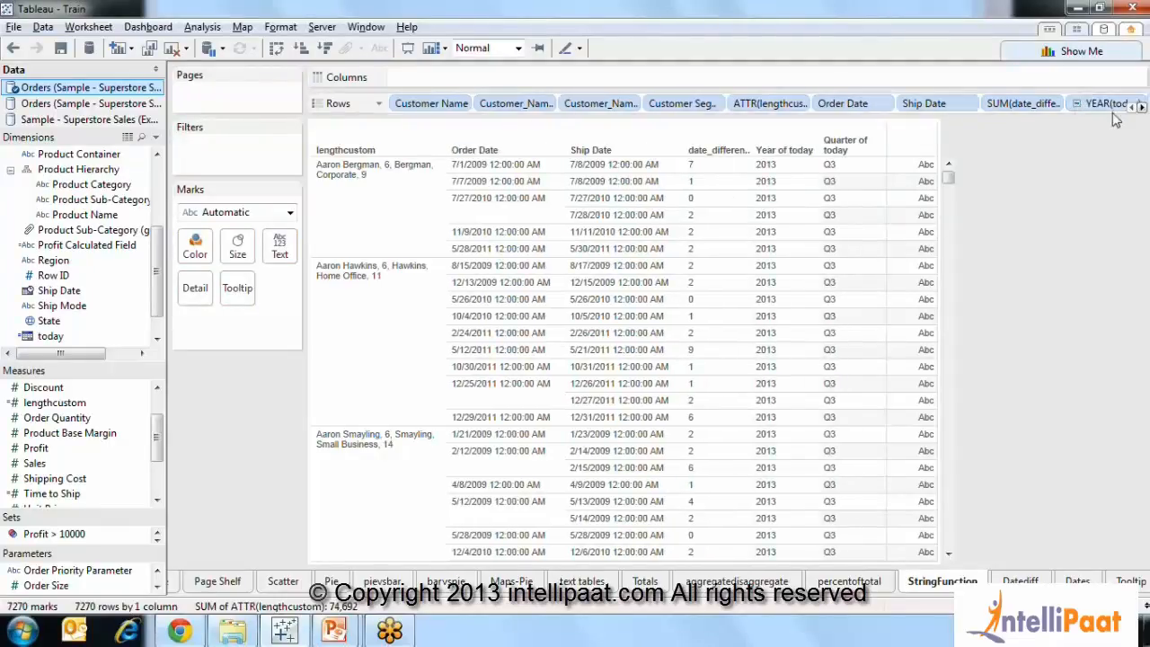
pyautogui.click(12, 49)
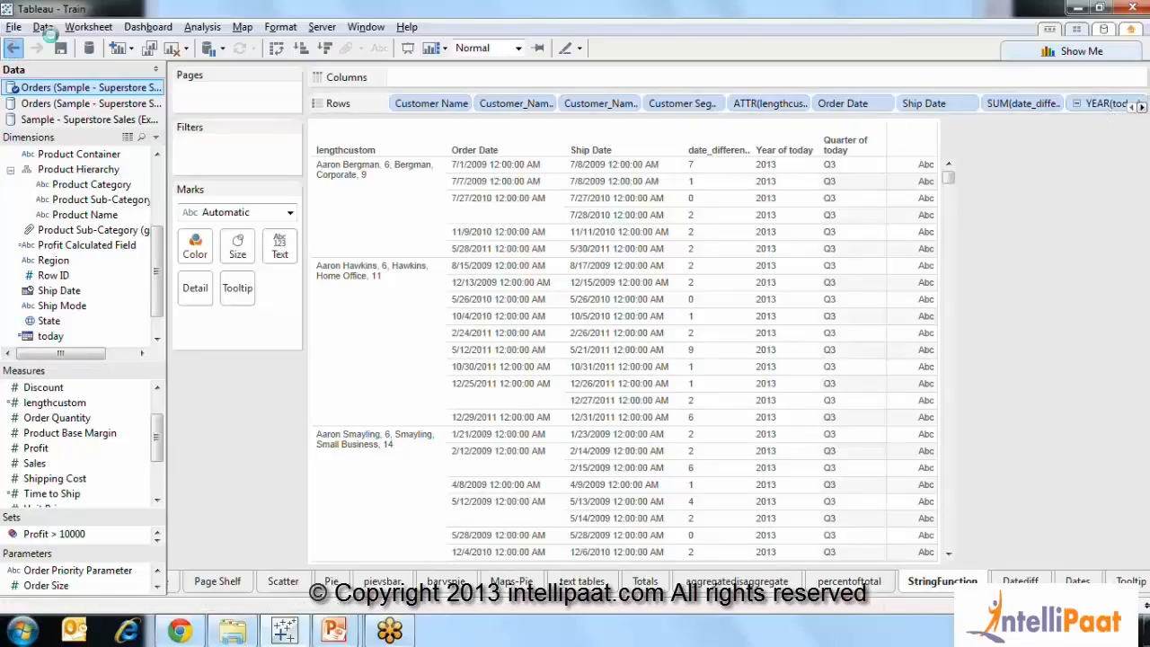
# Show the today field on Rows as an exact date and make it discrete
pyautogui.click(1133, 104)
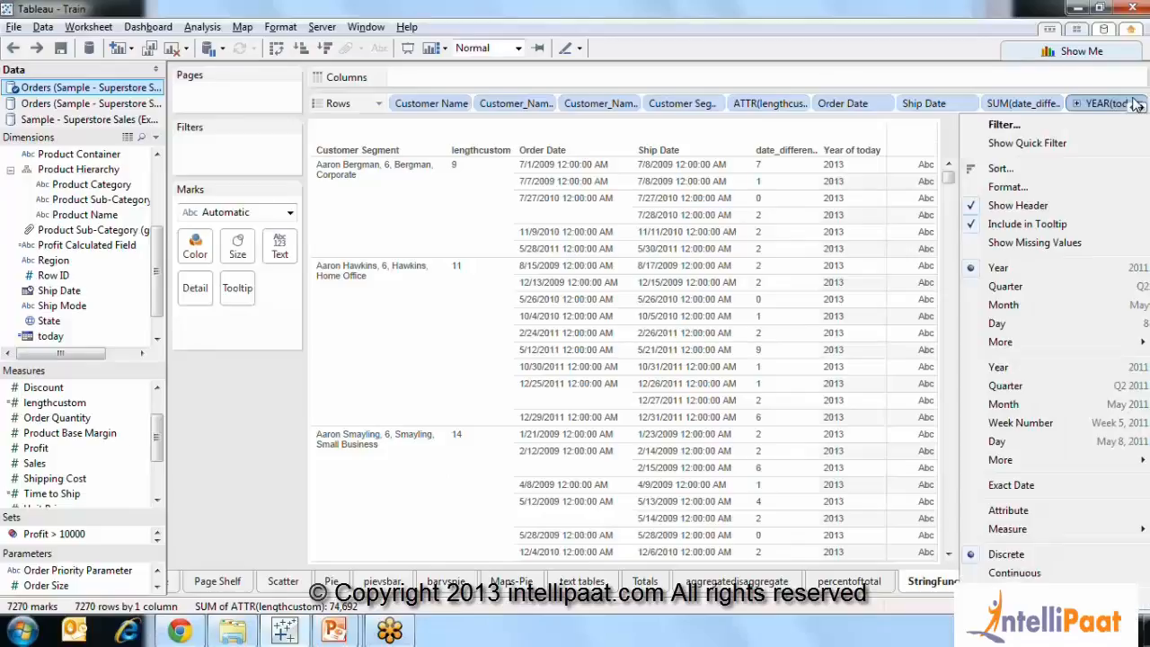
pyautogui.click(1020, 484)
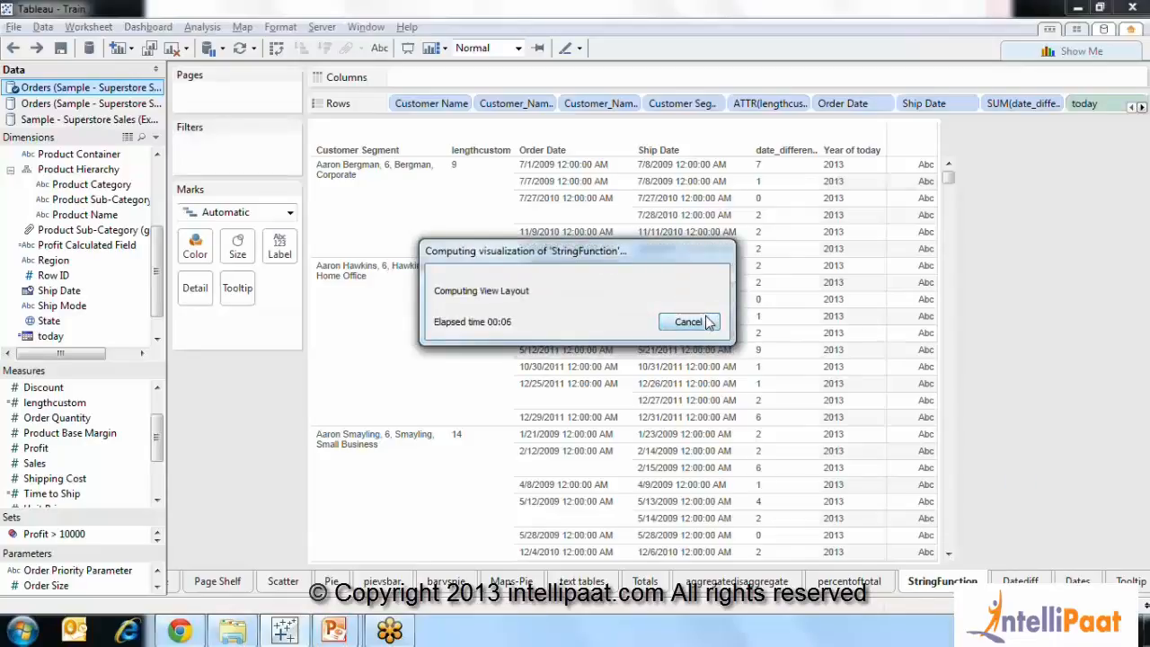
pyautogui.click(1137, 107)
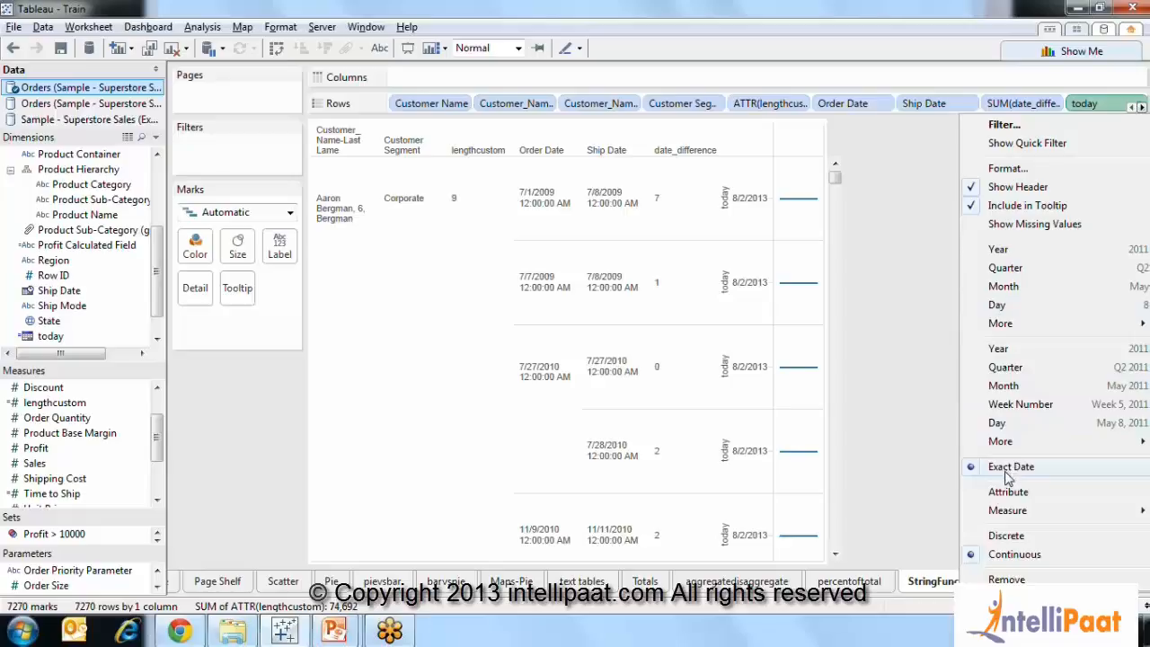
pyautogui.click(1003, 535)
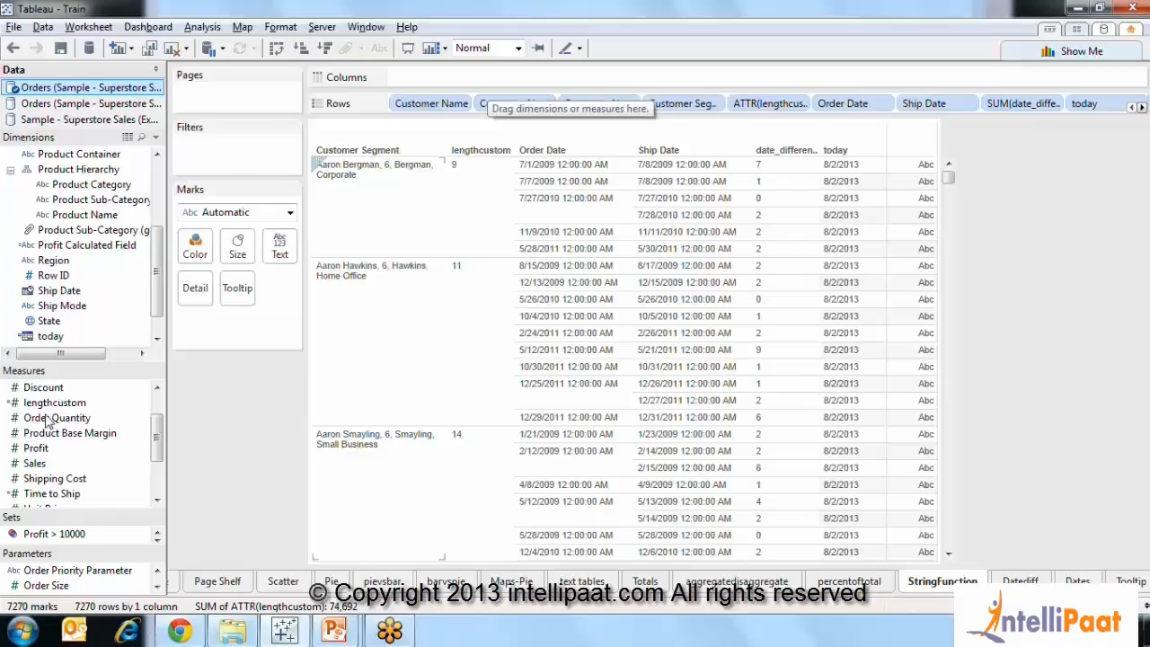
# Browse the Number functions in a new calculated field, read the description of ZN, and discard the field
pyautogui.click(201, 27)
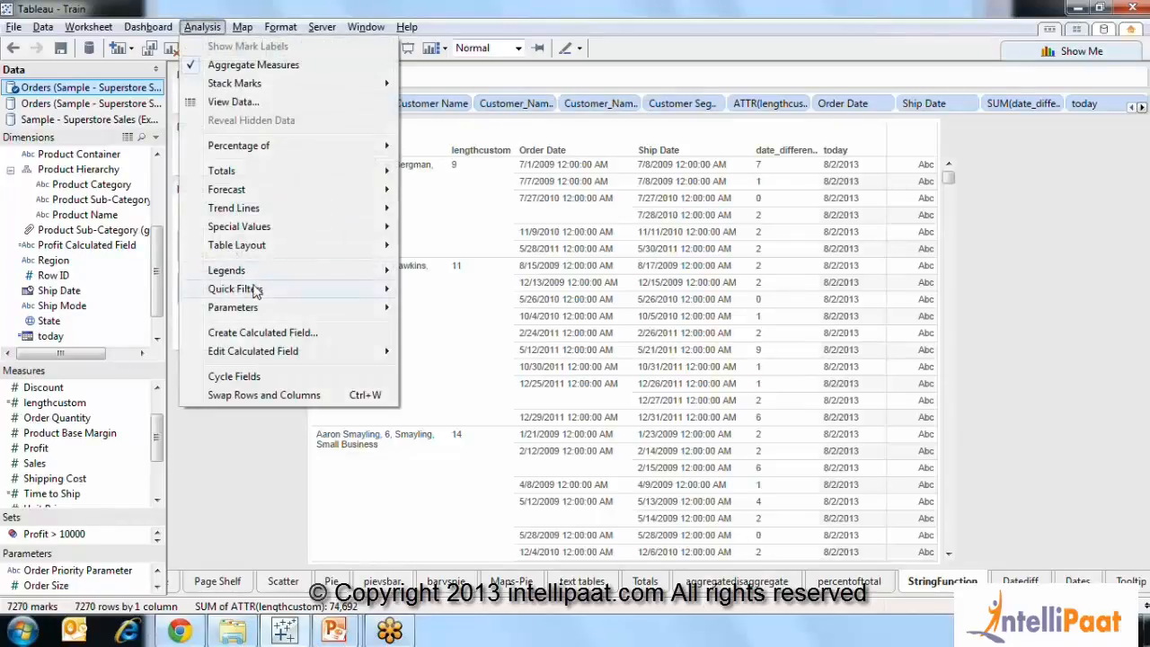
pyautogui.click(261, 332)
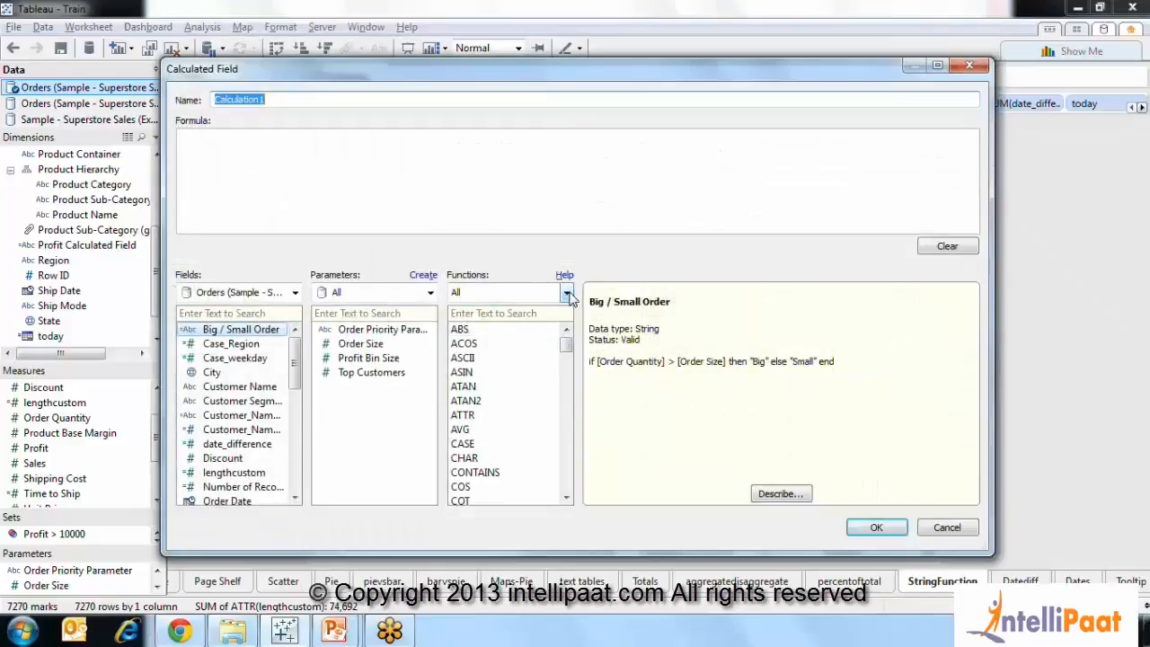
pyautogui.click(567, 292)
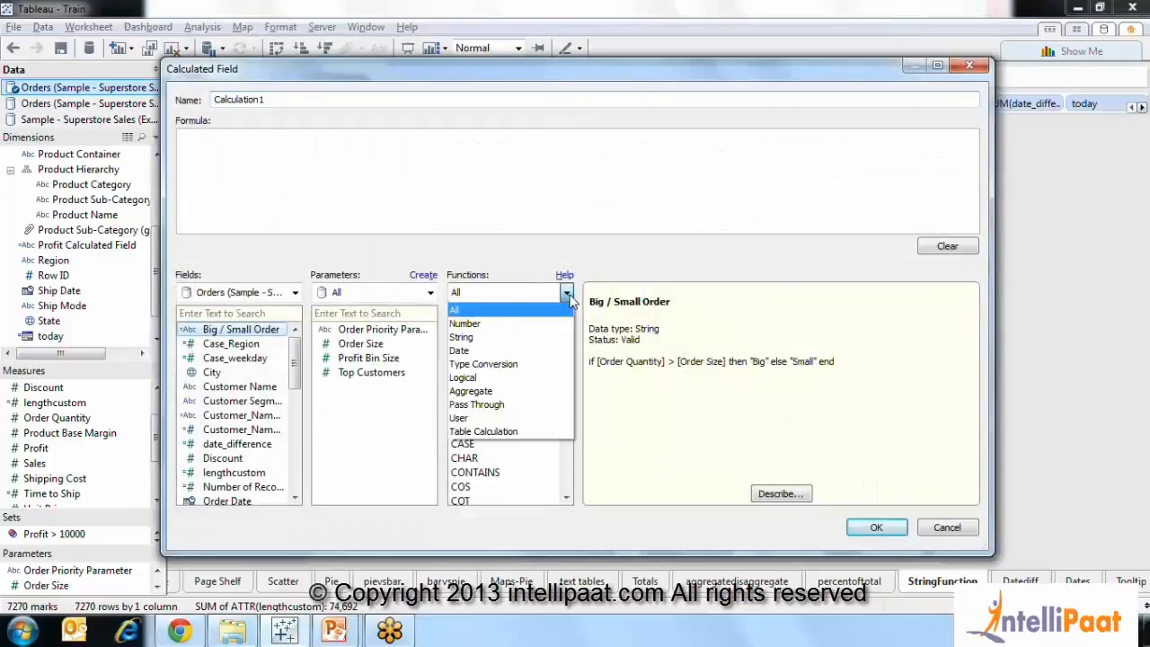
pyautogui.click(530, 322)
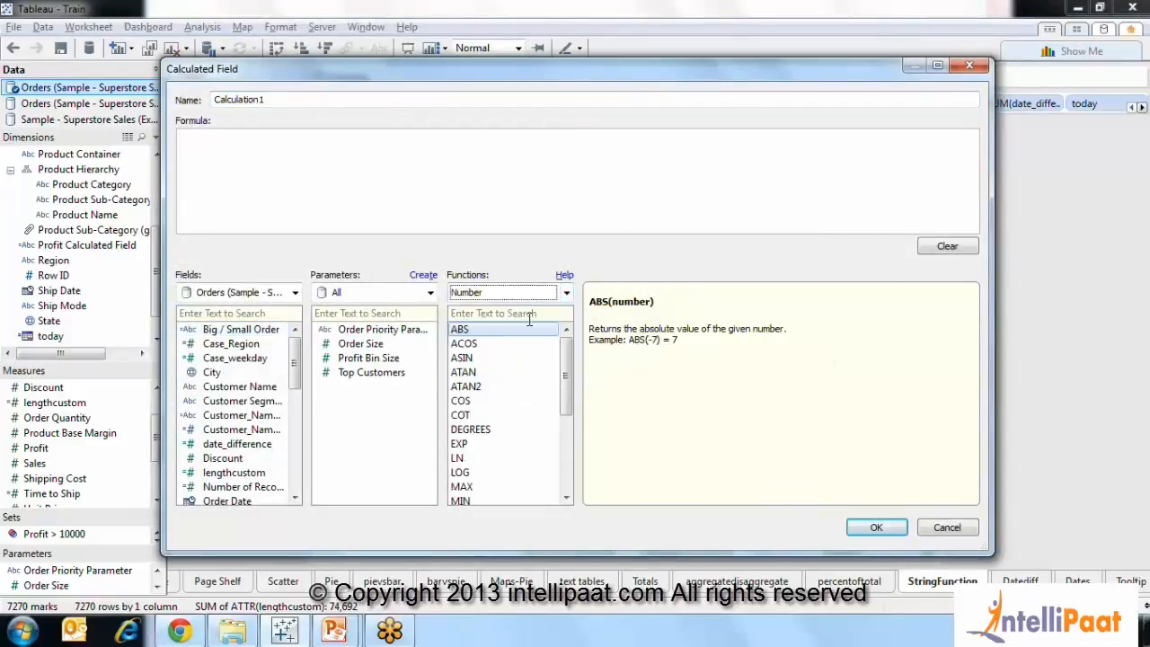
pyautogui.click(565, 437)
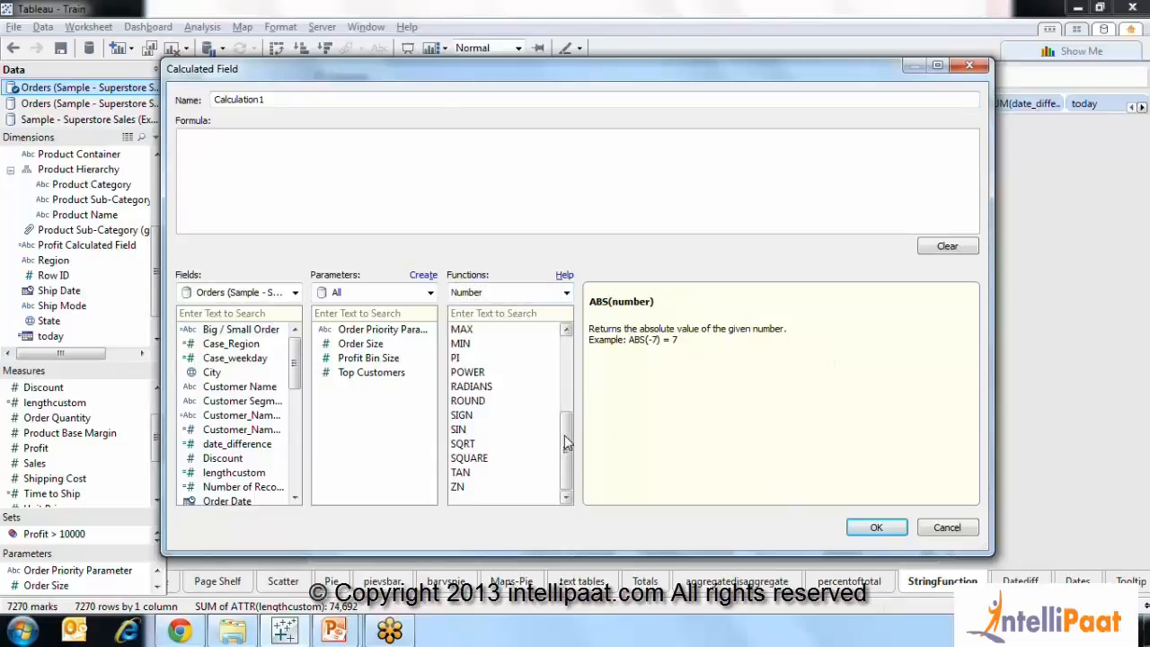
pyautogui.scroll(2, 565, 435)
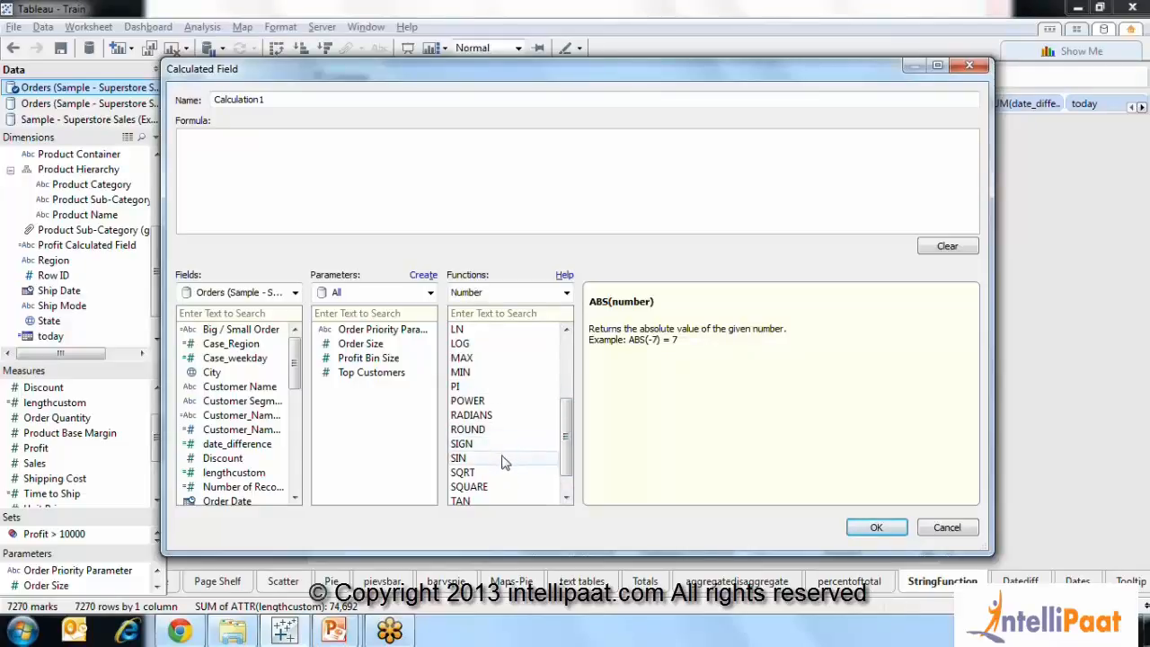
pyautogui.moveTo(571, 462)
pyautogui.mouseDown()
pyautogui.moveTo(567, 501)
pyautogui.moveTo(568, 408)
pyautogui.moveTo(569, 481)
pyautogui.mouseUp()
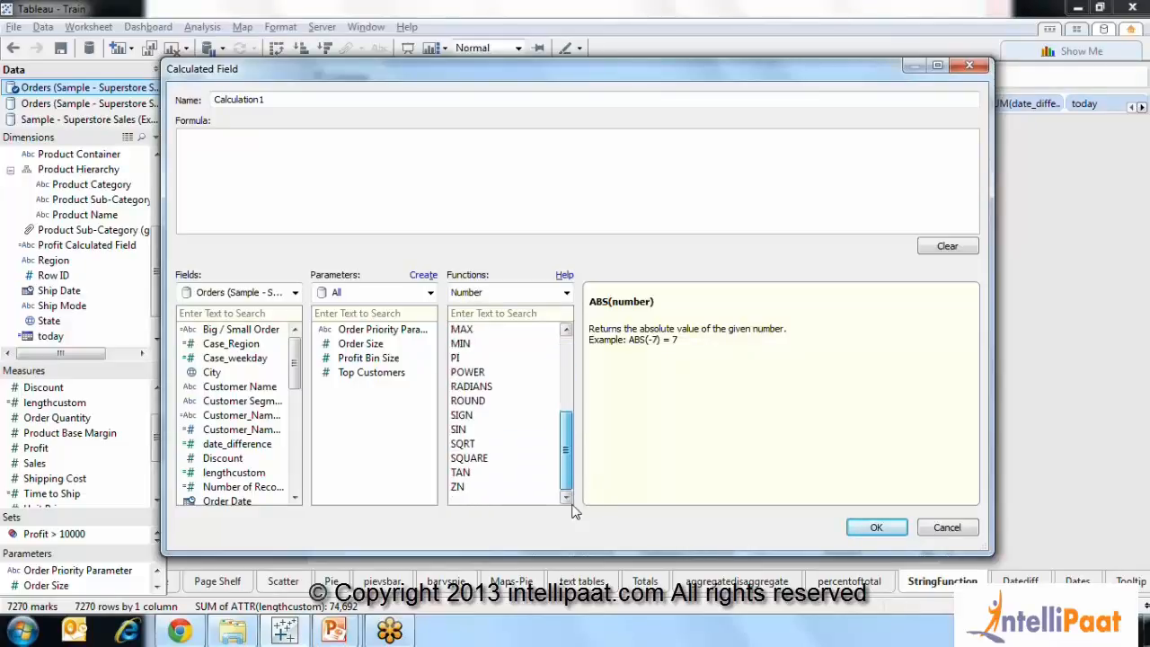
pyautogui.click(490, 488)
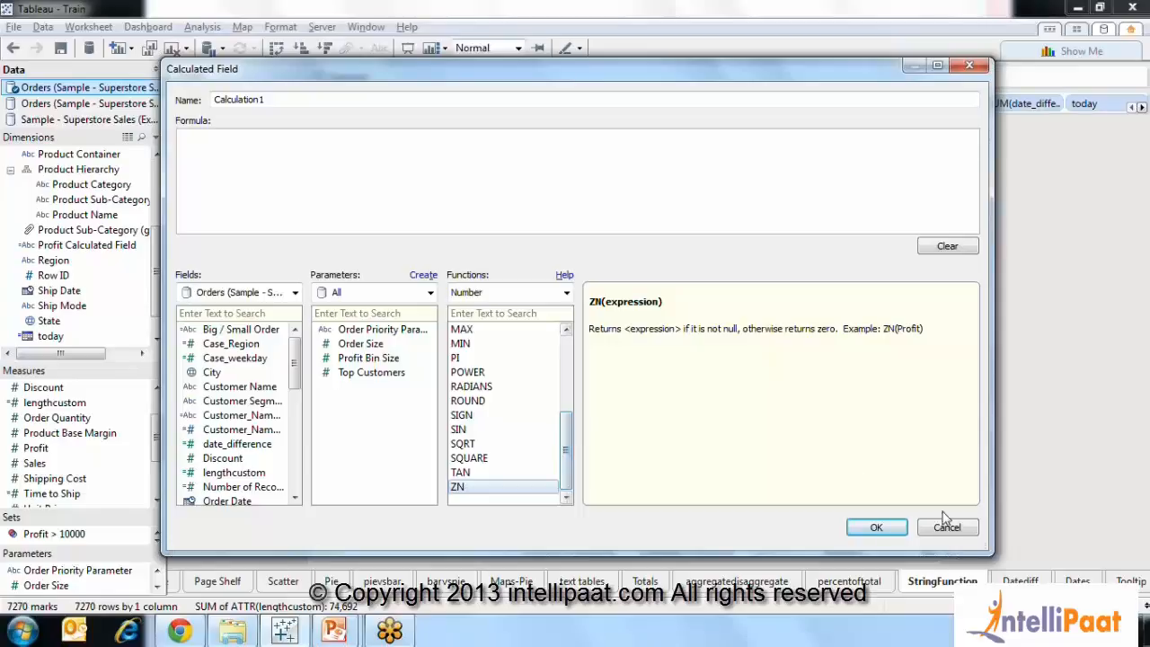
pyautogui.moveTo(301, 94); pyautogui.dragTo(115, 115)
pyautogui.write('P')
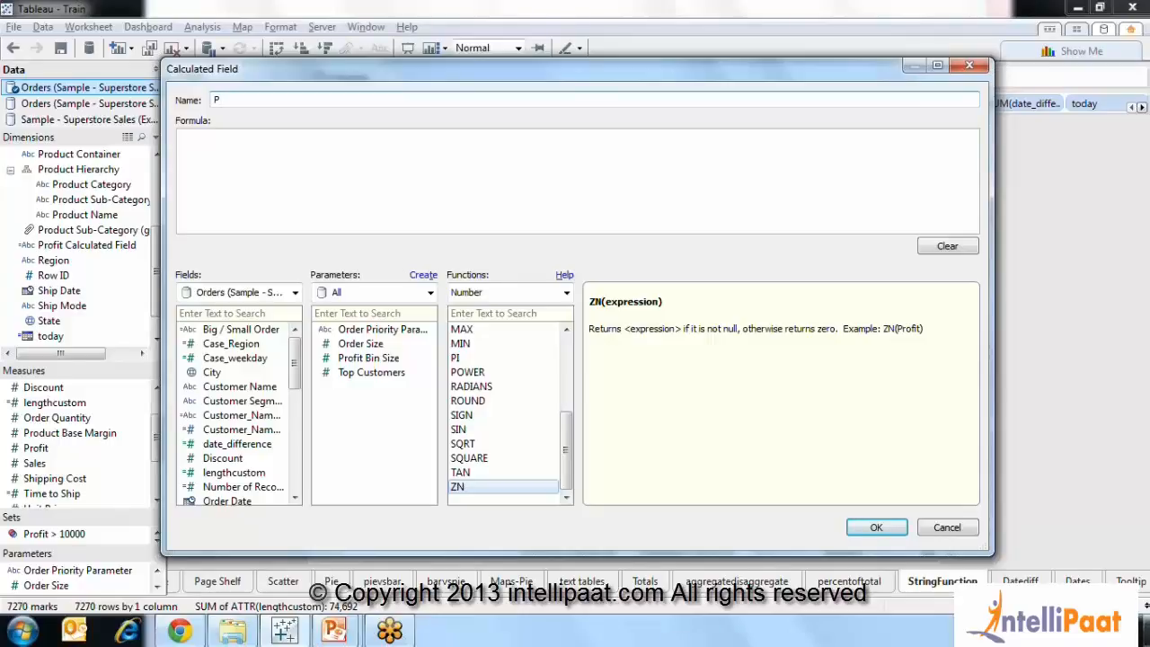
pyautogui.click(937, 530)
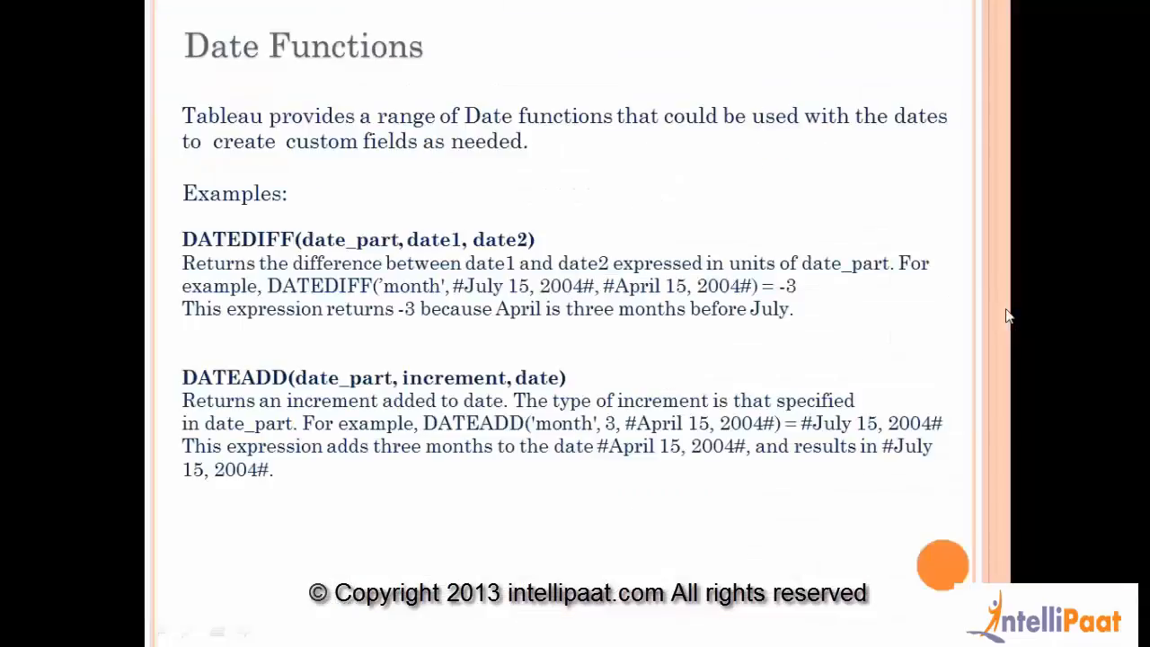
# Advance the PowerPoint slide show to the Logical Functions slide to read the CASE syntax, and return to Tableau
pyautogui.press('Right')
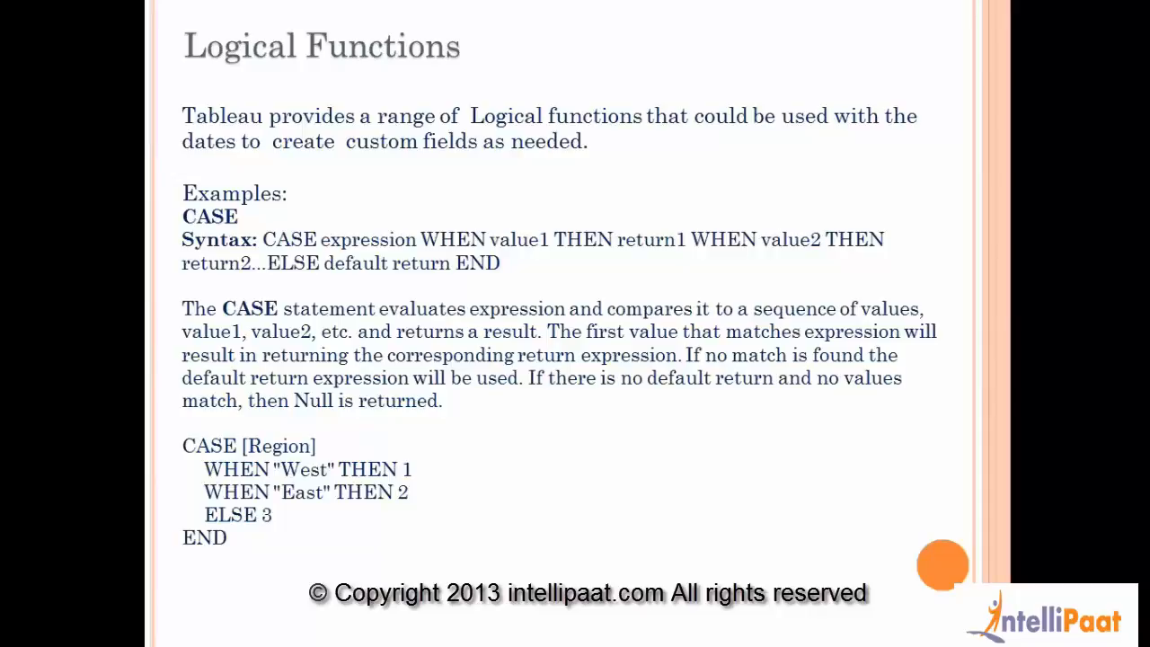
pyautogui.hotkey('alt', 'Tab')
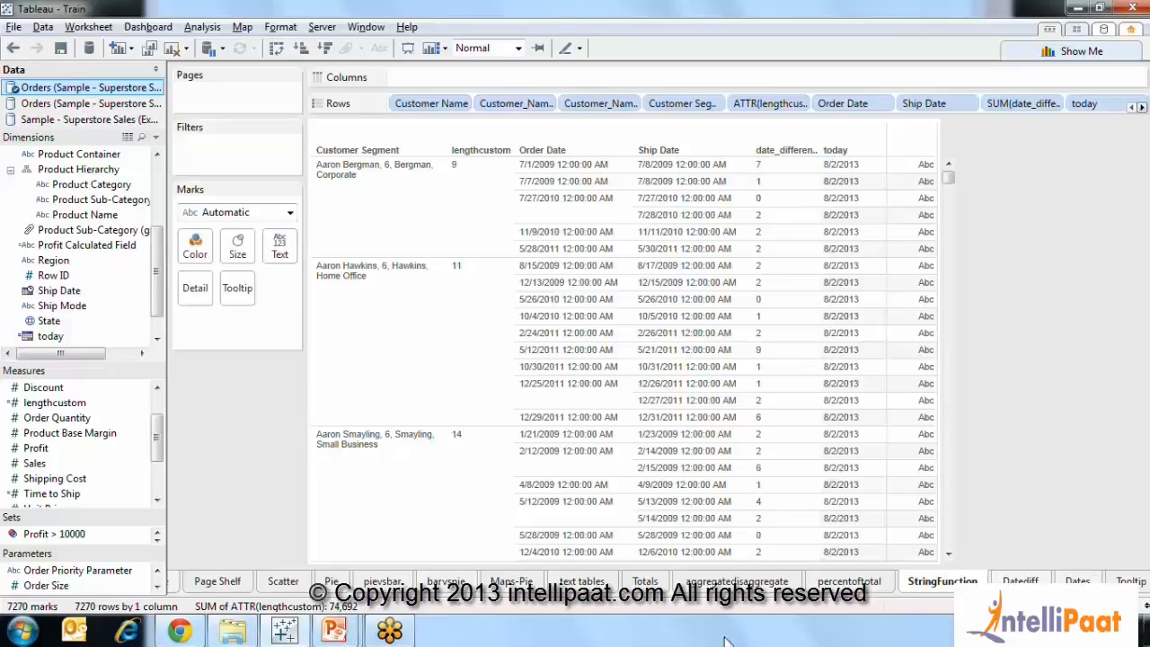
# Insert a blank worksheet after the Tooltip sheet, with the Data window open beside it
pyautogui.click(156, 69)
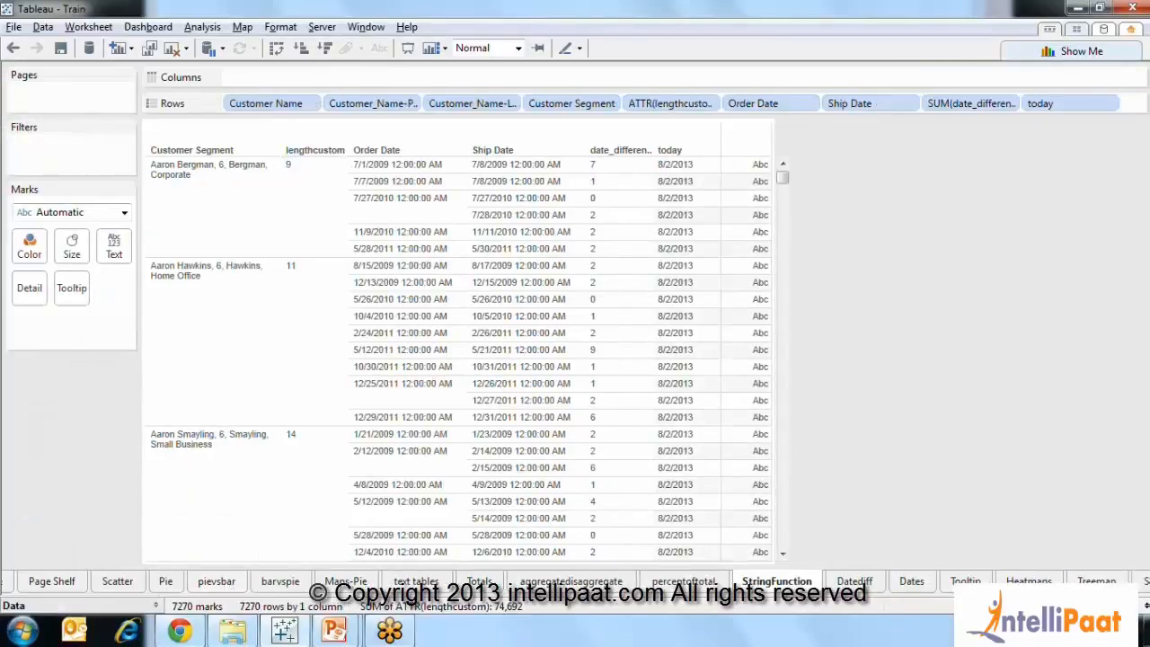
pyautogui.rightClick(944, 583)
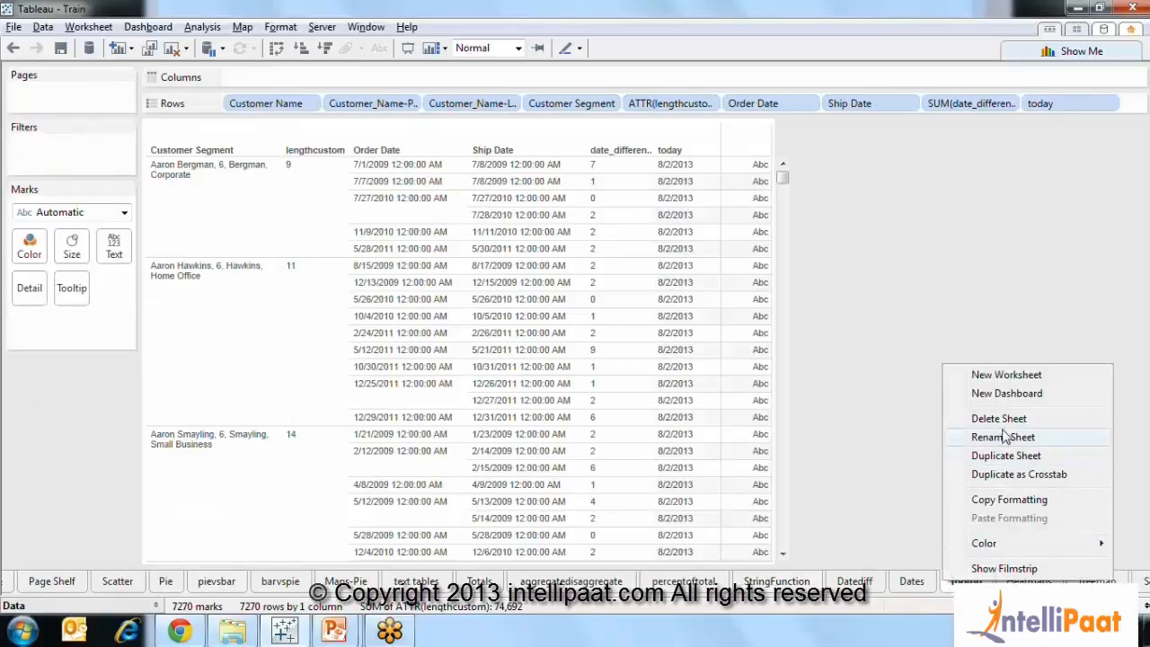
pyautogui.click(1008, 375)
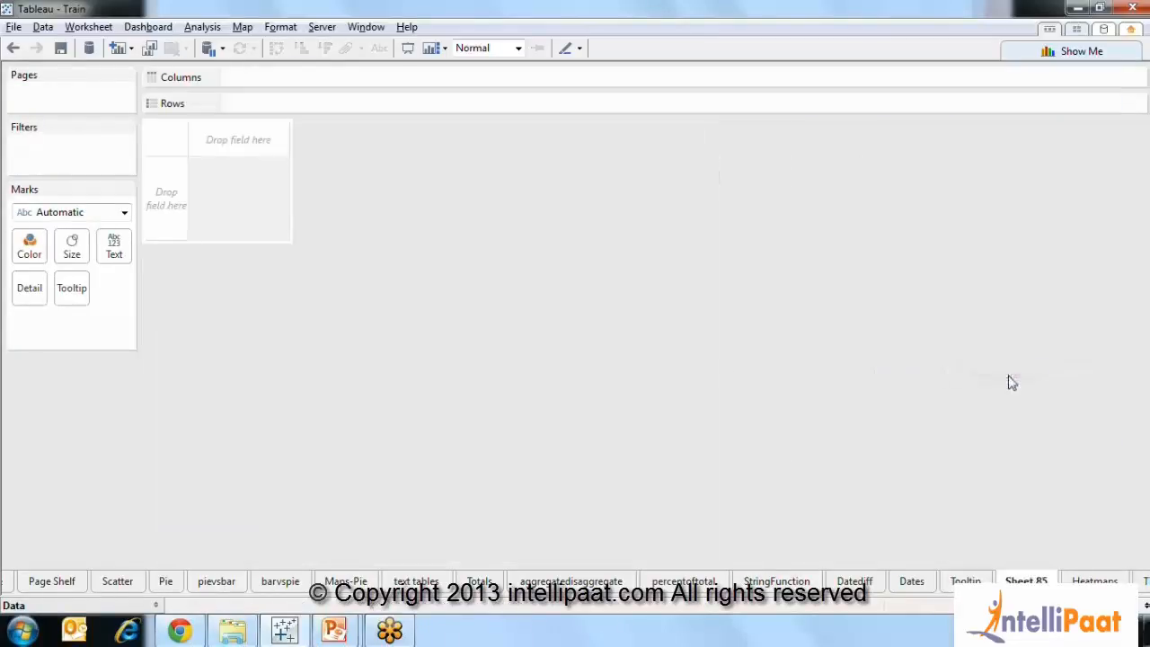
pyautogui.click(157, 604)
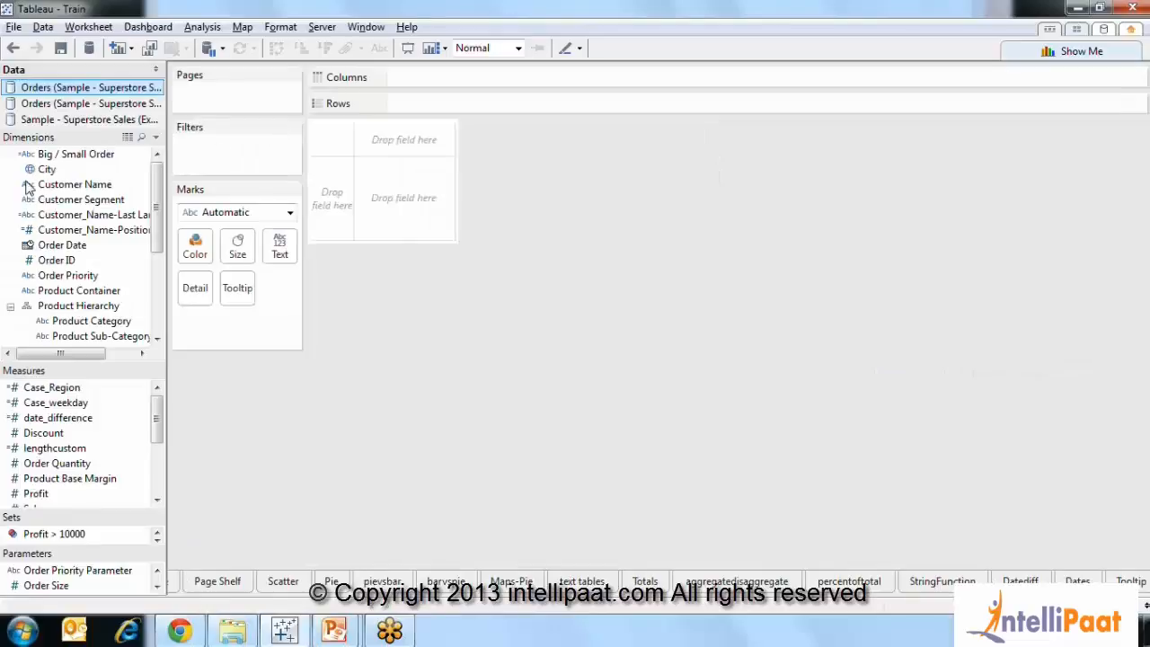
# Place Customer Name and SUM(Profit) on the Rows shelf and make the profit measure discrete
pyautogui.moveTo(66, 201); pyautogui.dragTo(466, 104)
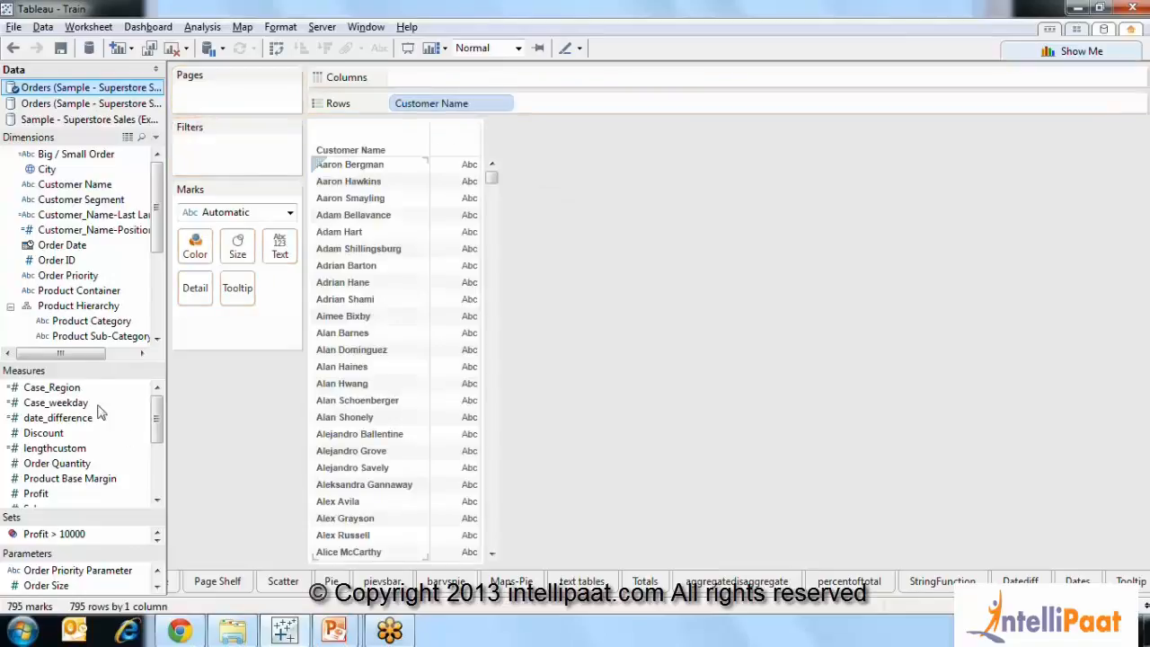
pyautogui.moveTo(36, 494); pyautogui.dragTo(588, 108)
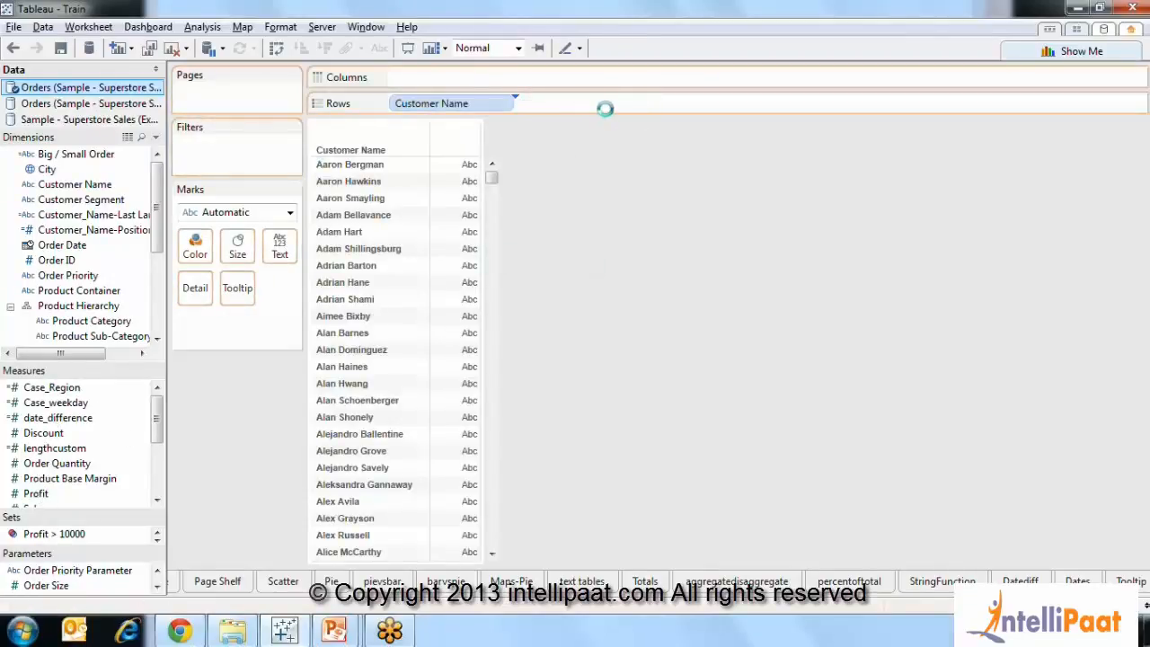
pyautogui.click(633, 104)
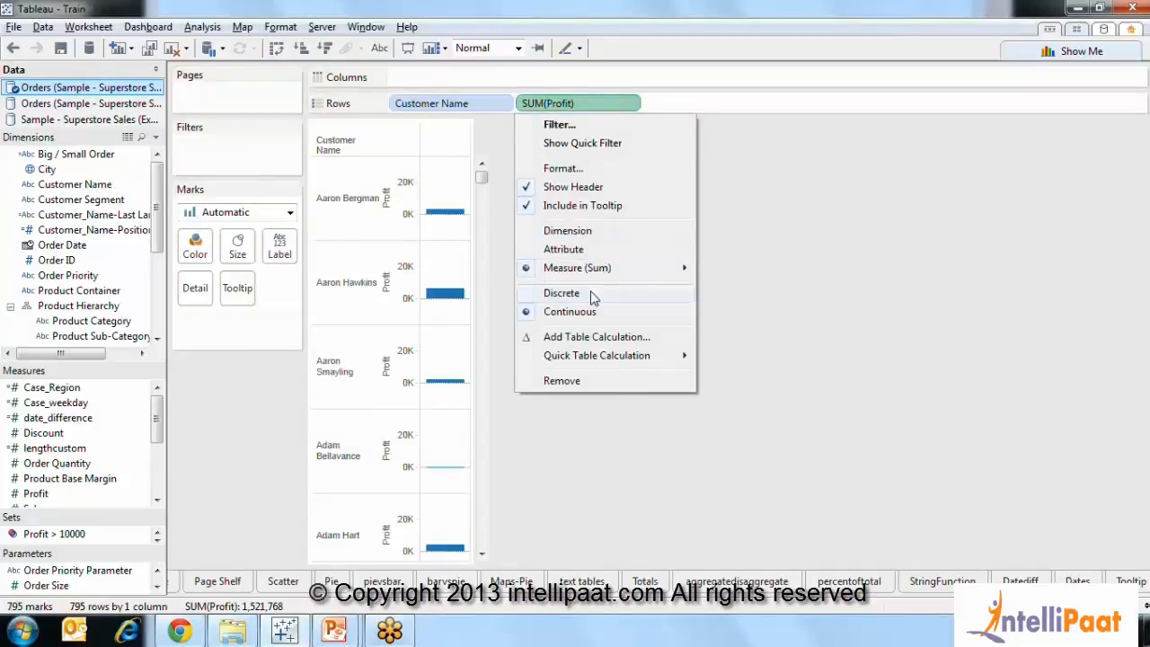
pyautogui.click(562, 294)
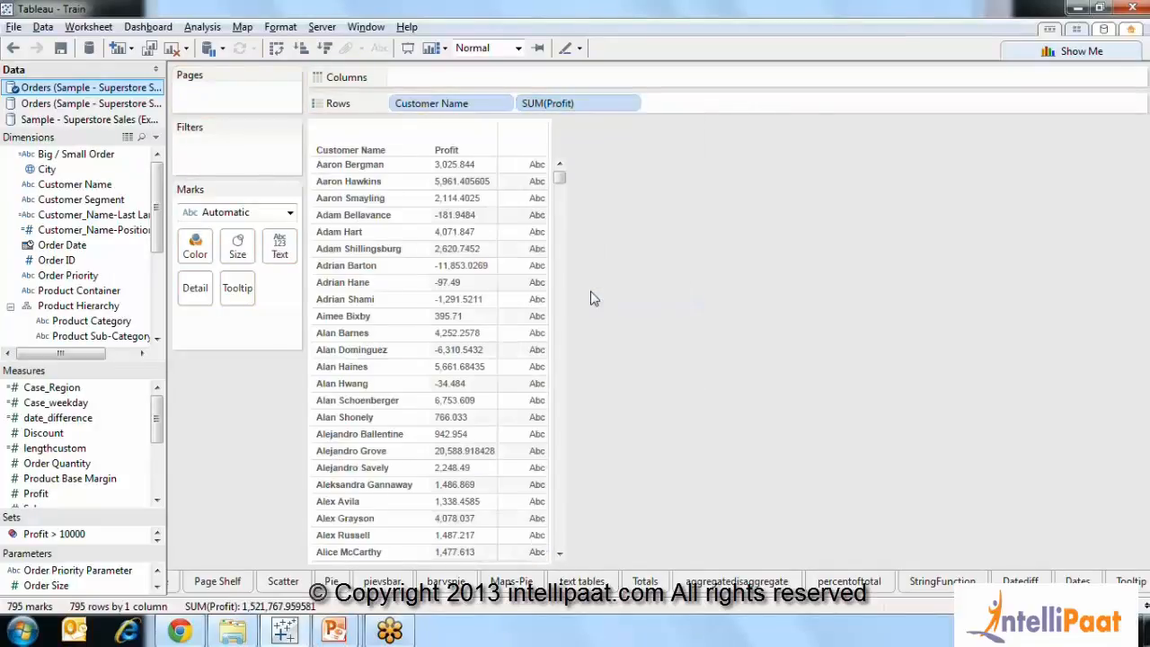
# Start a calculated field from Profit with the formula if [Profit] > 50000 then "Green" else "Red" end
pyautogui.rightClick(40, 495)
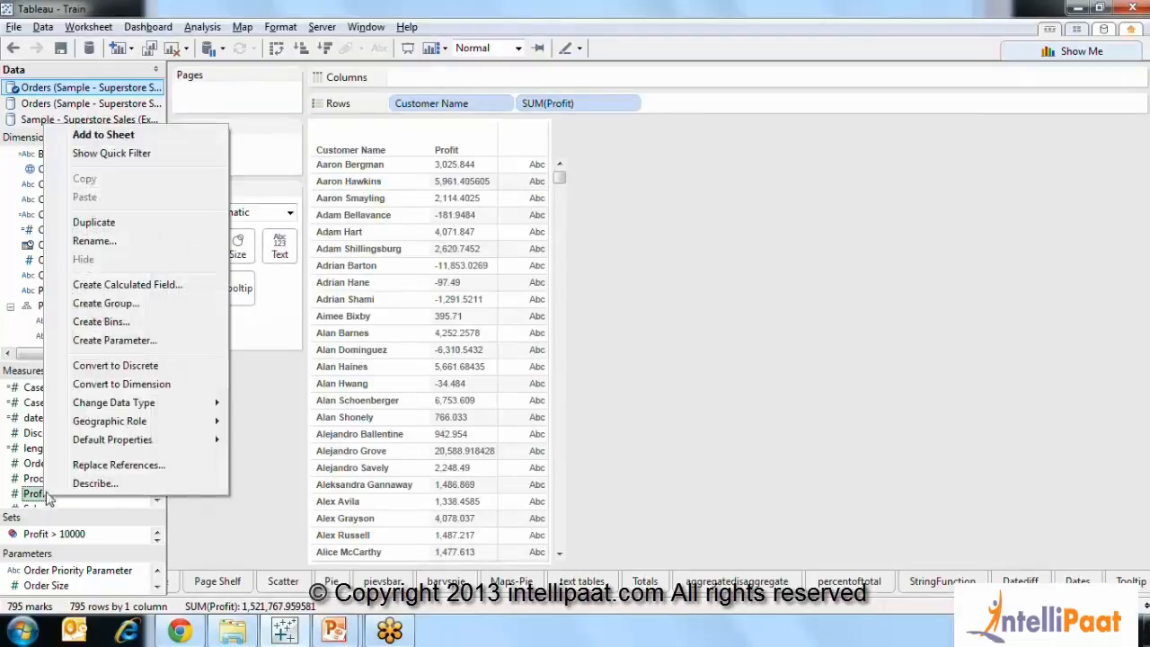
pyautogui.click(108, 284)
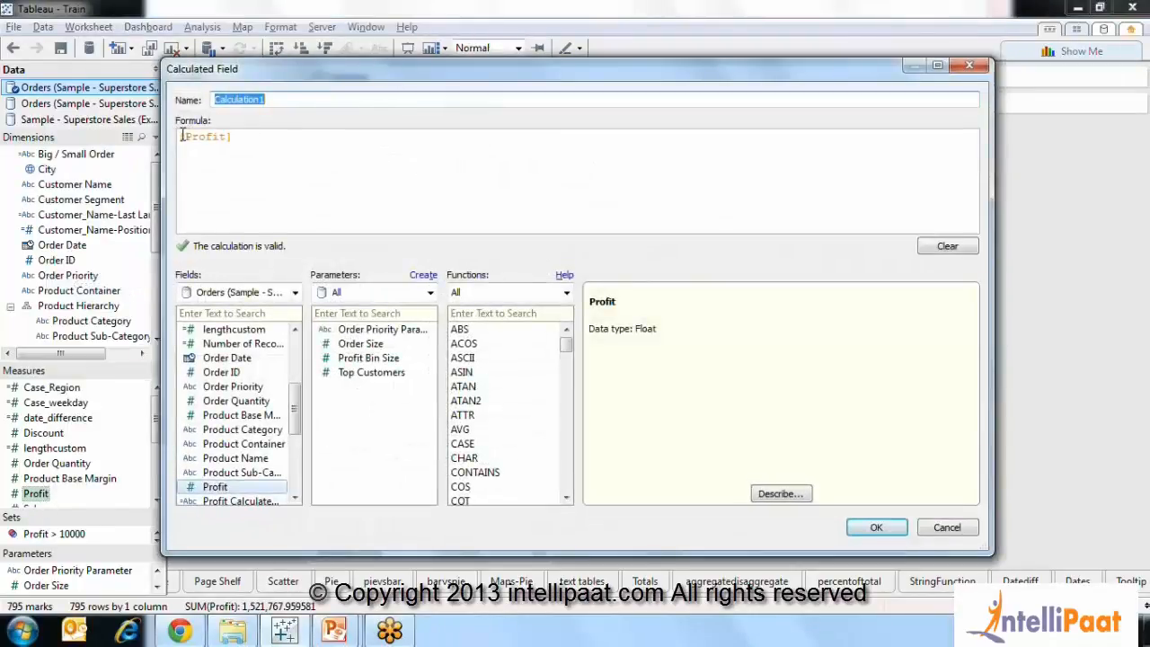
pyautogui.press('Left')
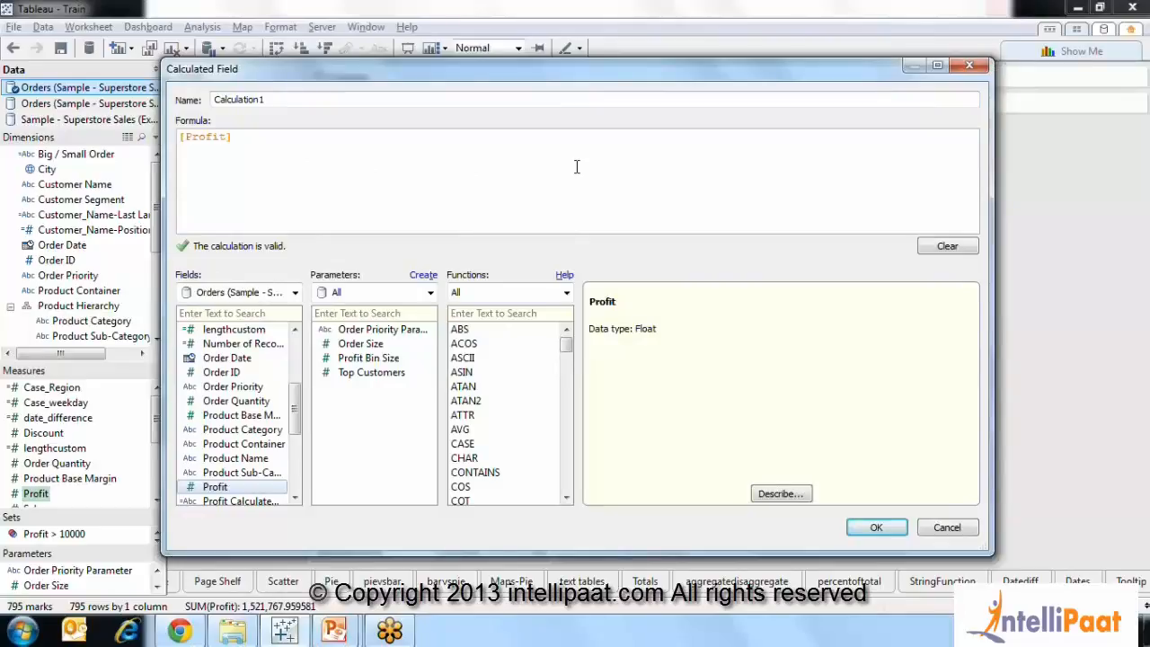
pyautogui.write('if')
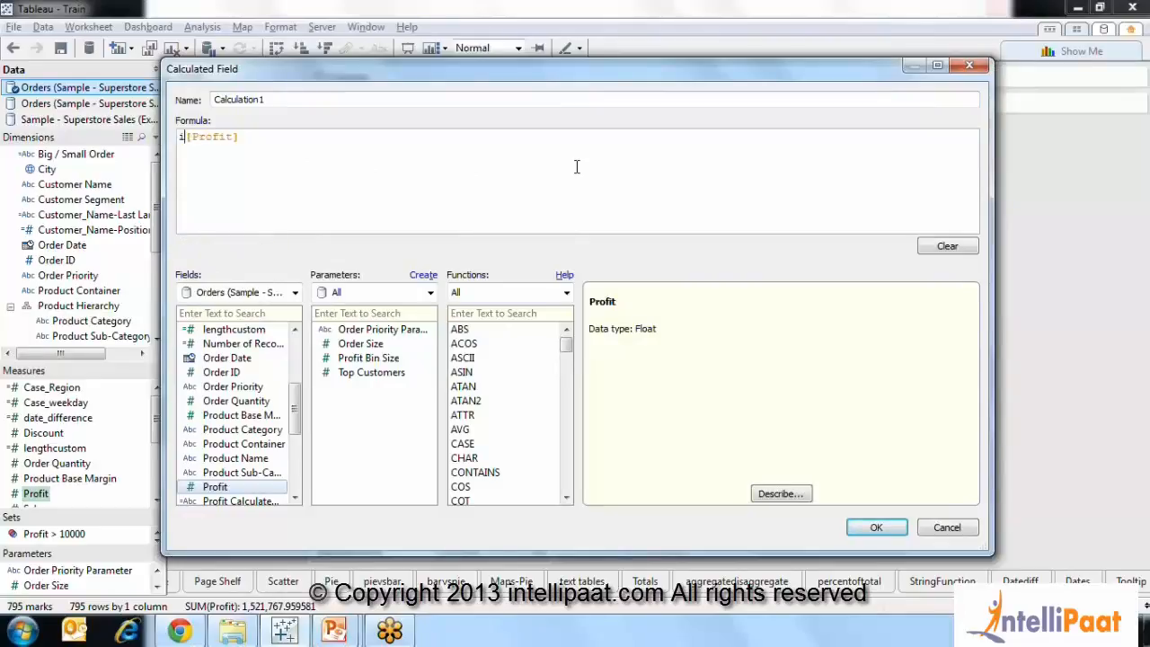
pyautogui.press('End')
pyautogui.write('> 50000 then "Green" else')
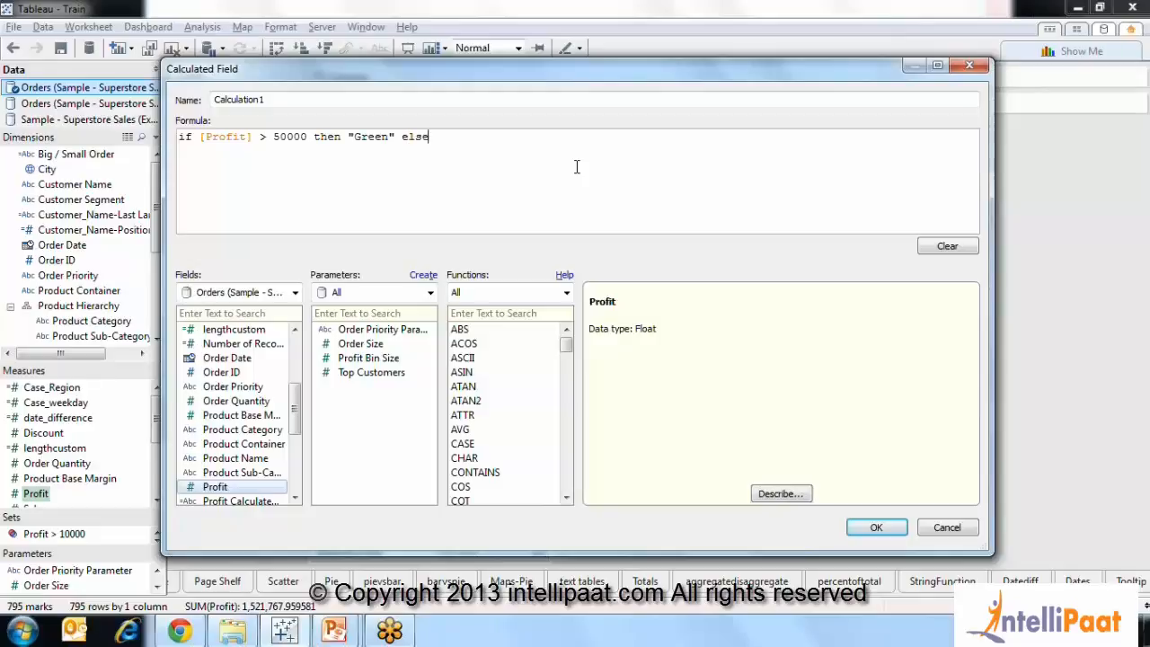
pyautogui.write(' "Red"')
pyautogui.doubleClick(269, 98)
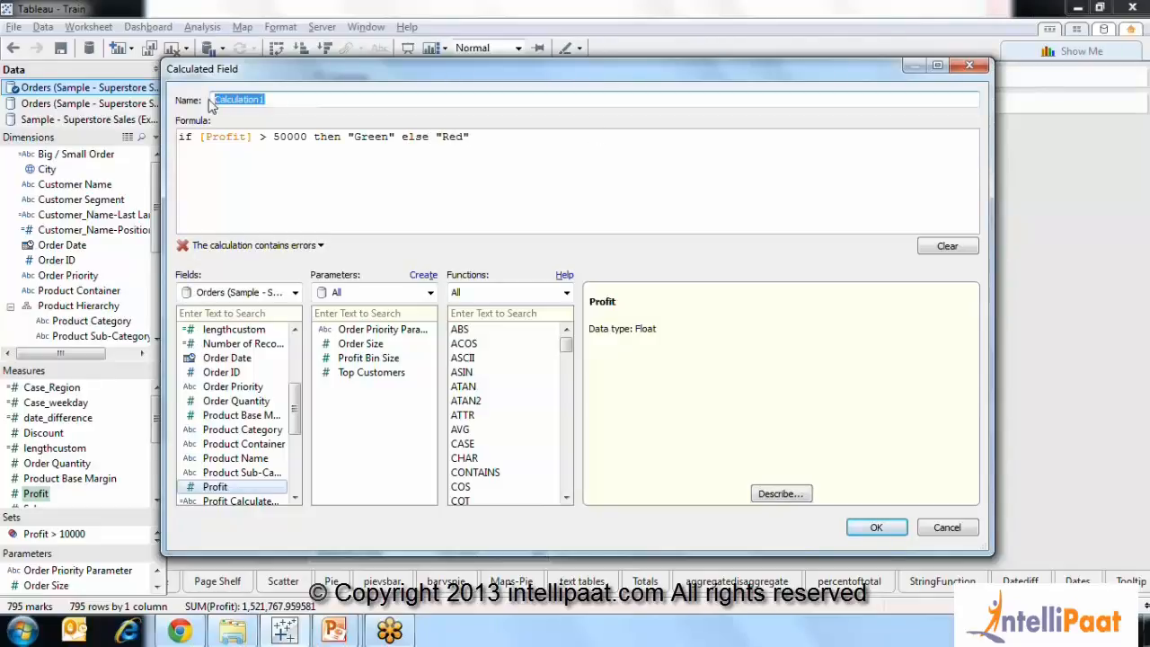
pyautogui.click(483, 136)
pyautogui.write('en')
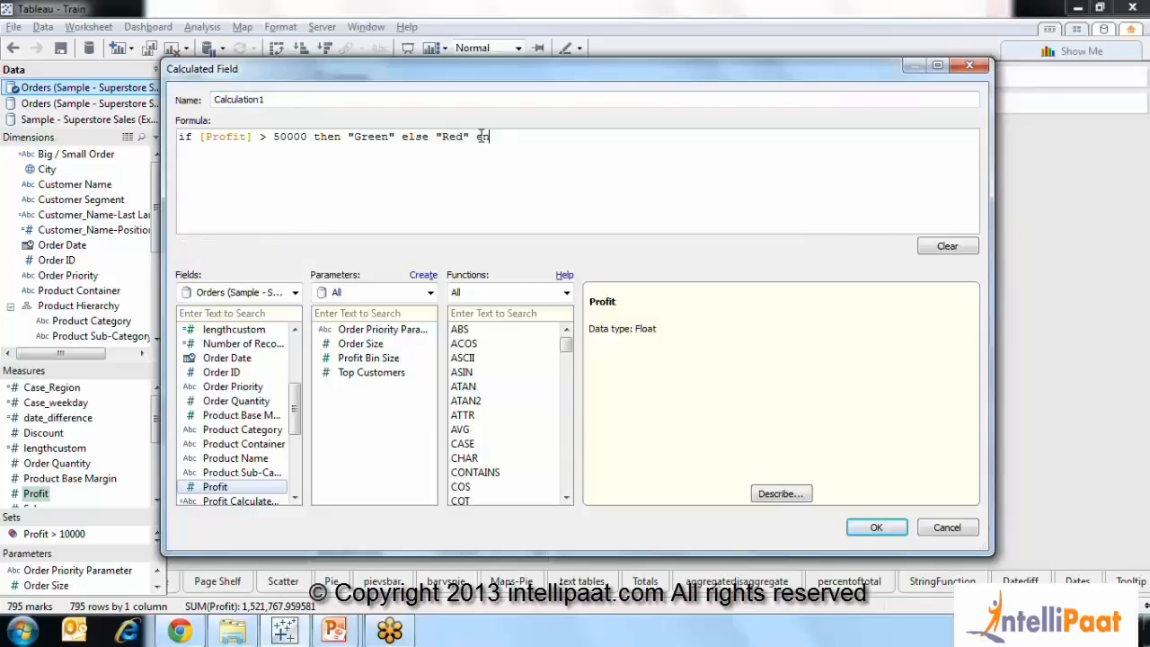
pyautogui.write('d')
# Name the new calculated field profitcolor and save it
pyautogui.doubleClick(297, 99)
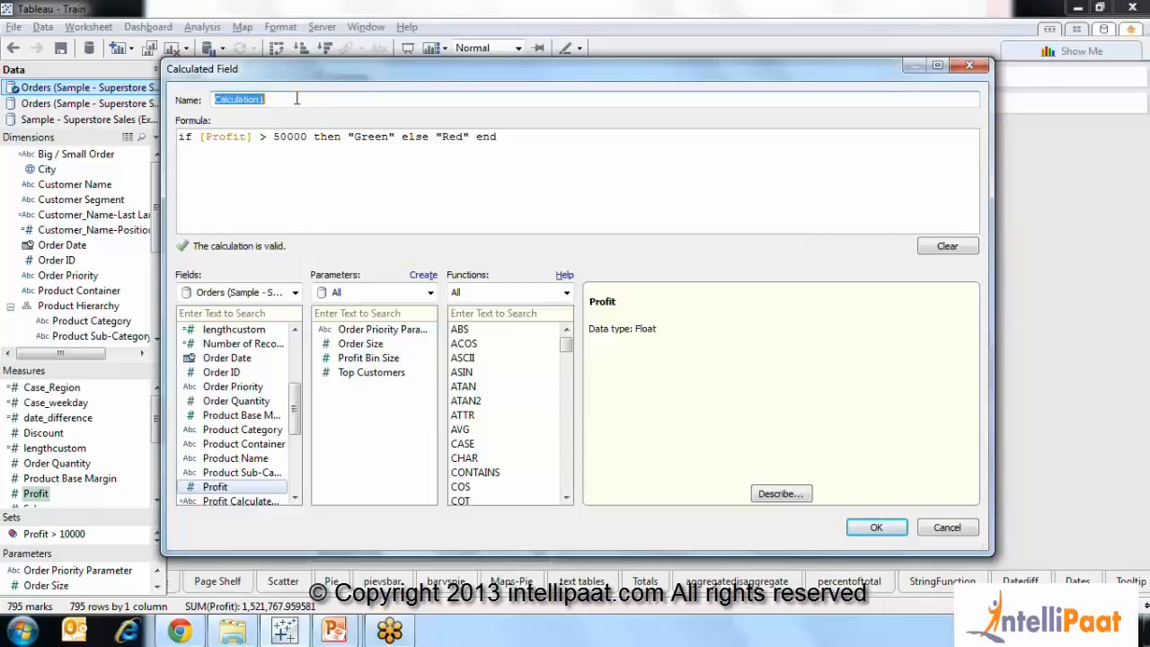
pyautogui.write('profitcolor')
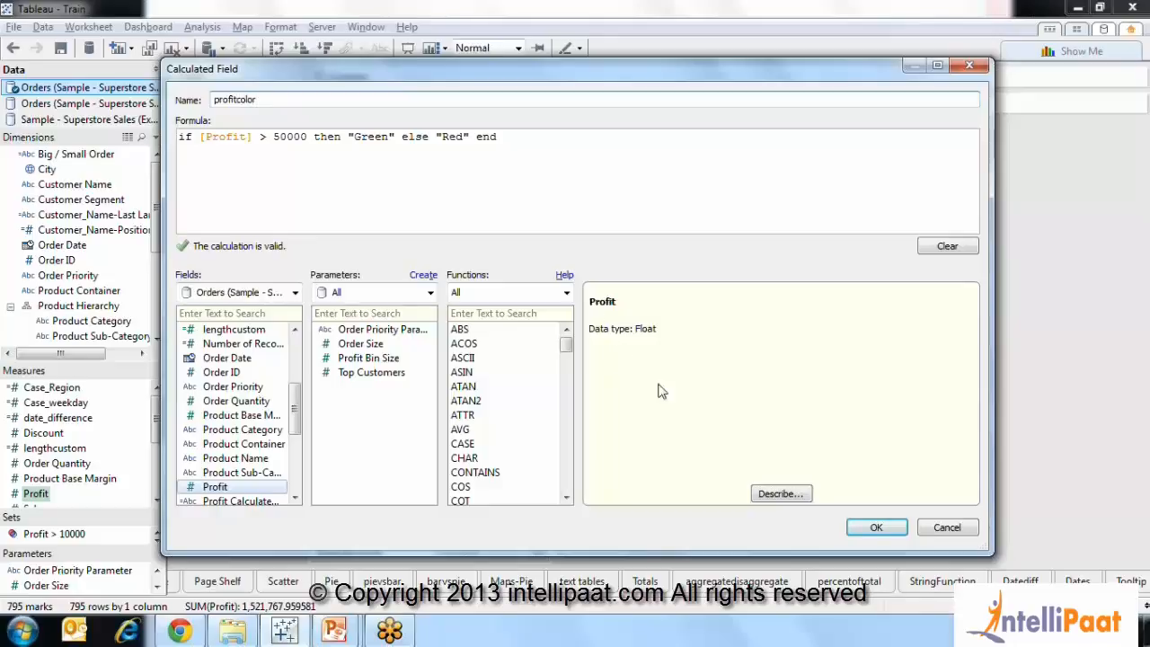
pyautogui.click(879, 529)
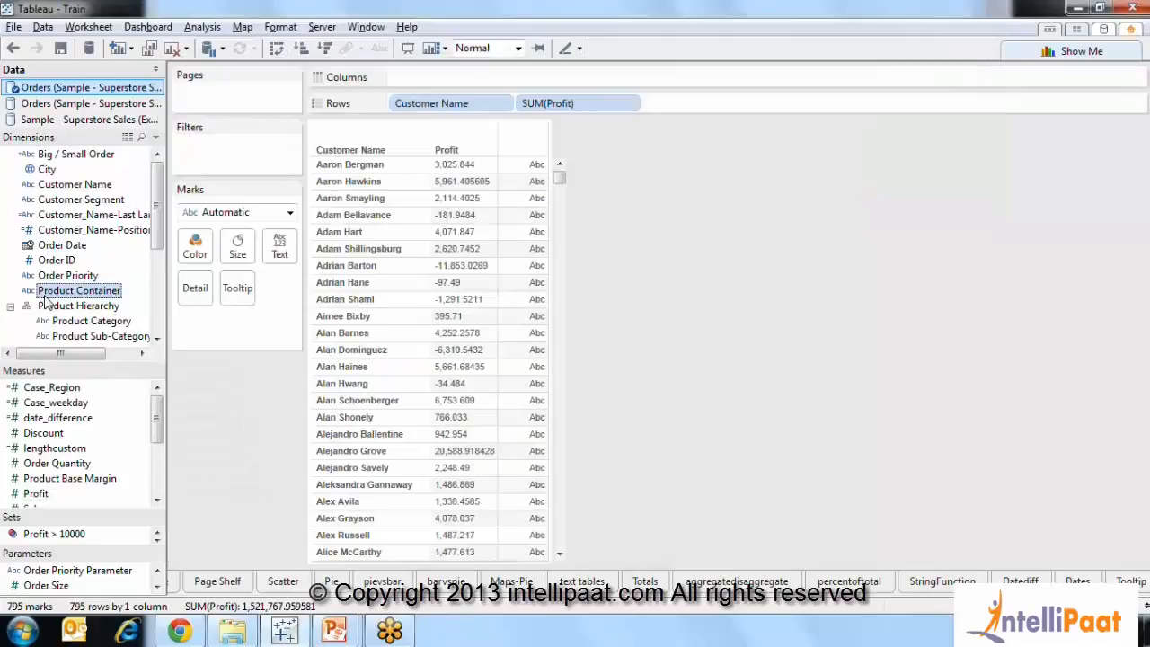
# Find the profitcolor dimension in the data source and use it to colour the marks in the customer profit table
pyautogui.click(156, 329)
pyautogui.moveTo(153, 412); pyautogui.dragTo(156, 460)
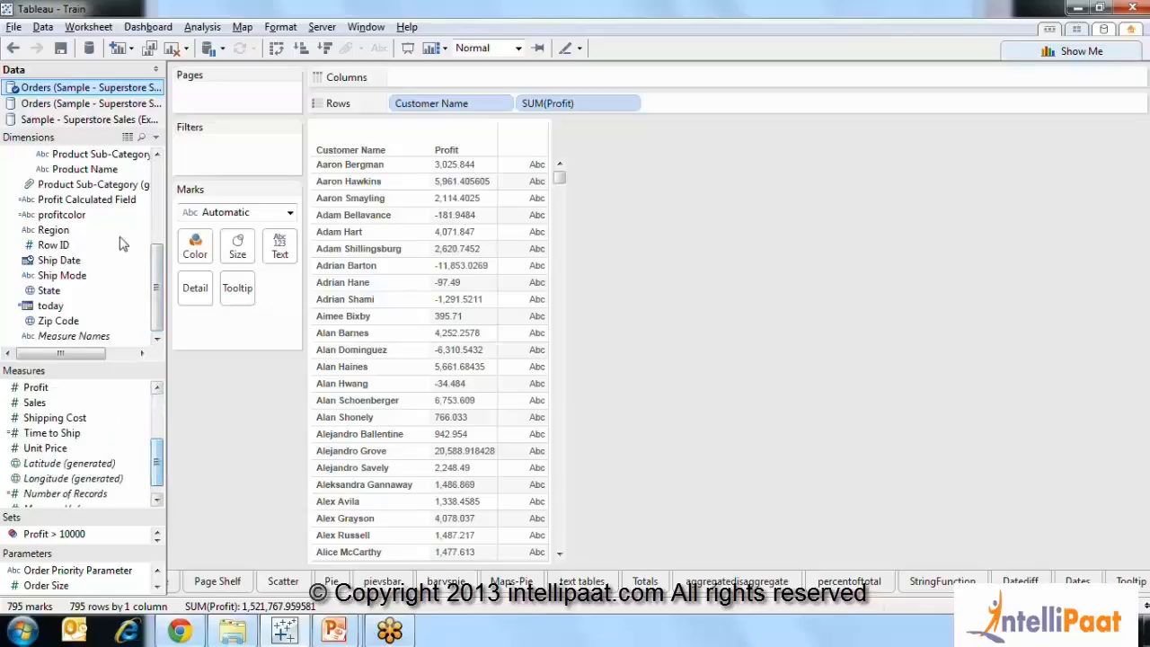
pyautogui.click(65, 246)
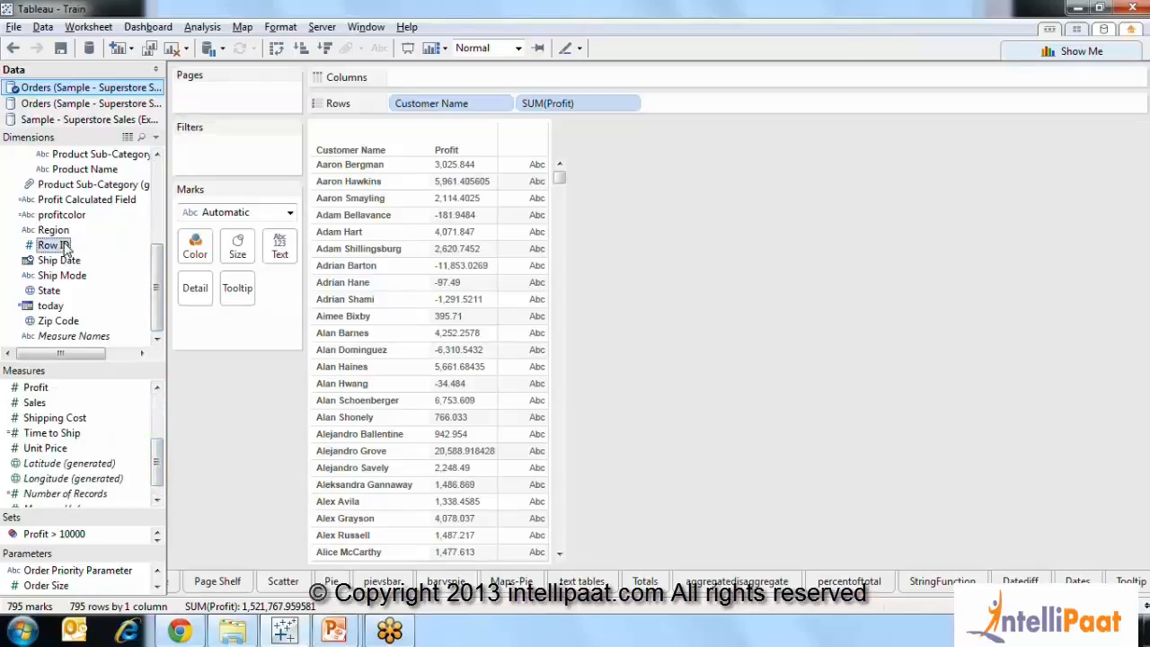
pyautogui.press('p')
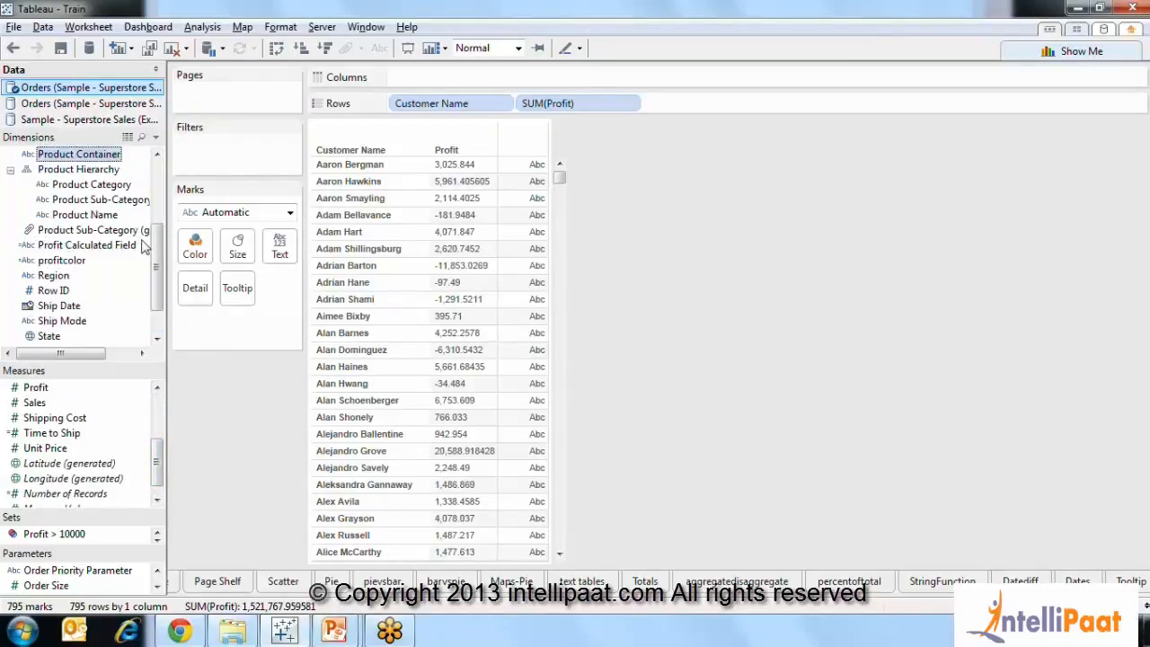
pyautogui.moveTo(61, 260); pyautogui.dragTo(203, 263)
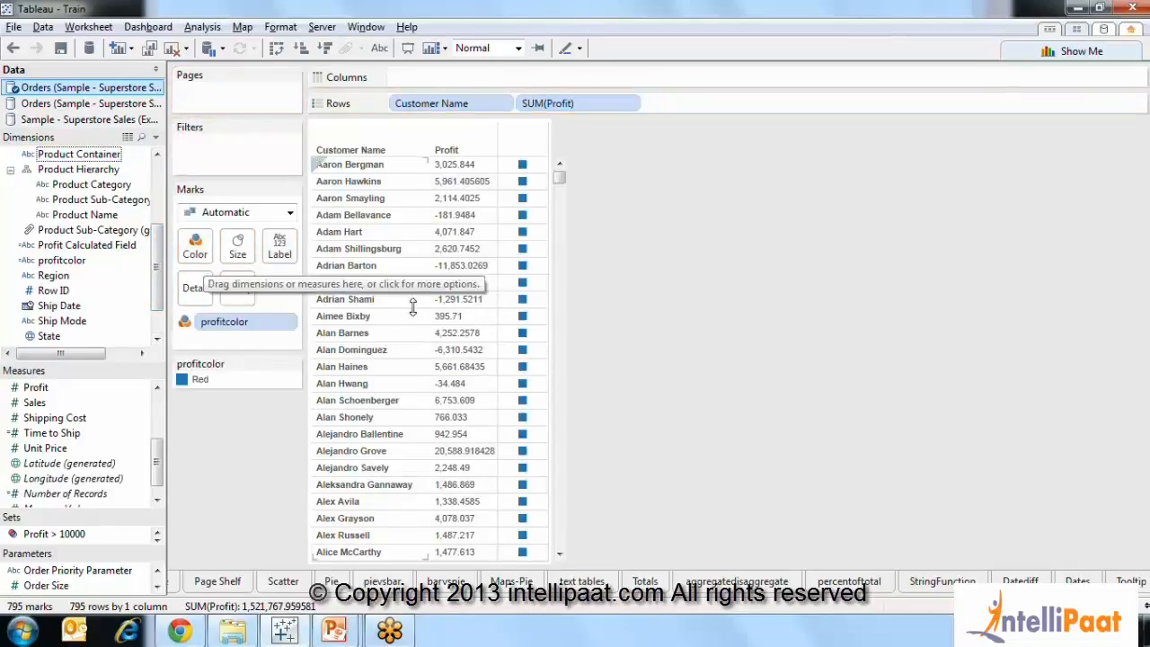
pyautogui.moveTo(563, 179)
pyautogui.mouseDown()
pyautogui.moveTo(588, 462)
pyautogui.moveTo(558, 545)
pyautogui.moveTo(555, 176)
pyautogui.mouseUp()
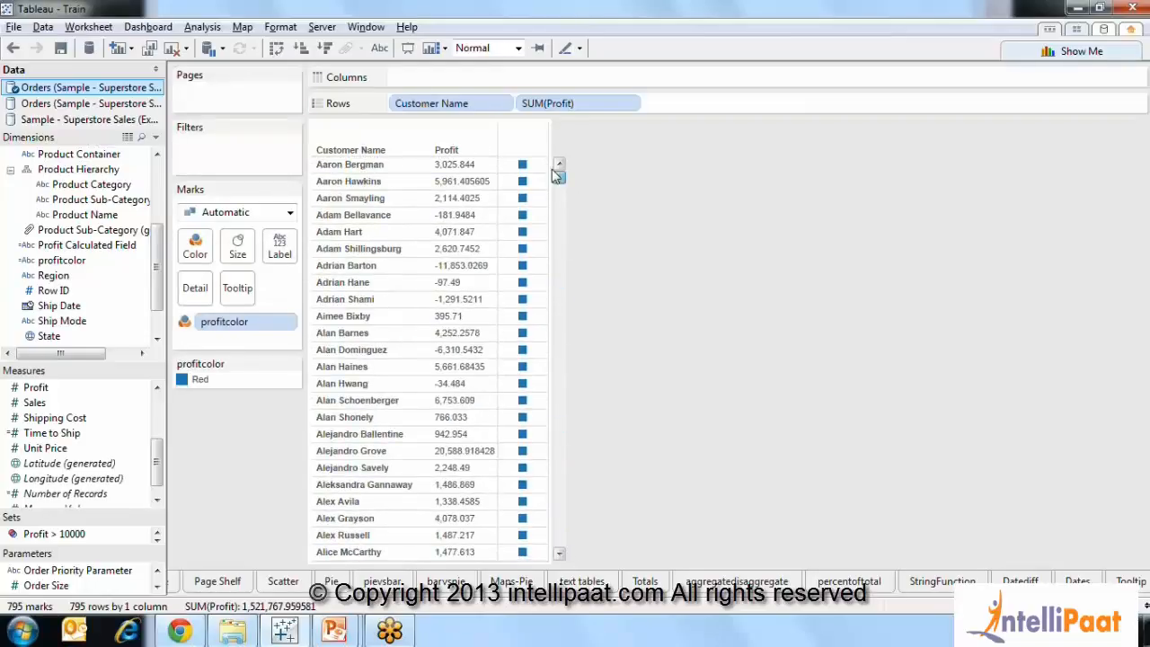
pyautogui.click(203, 381)
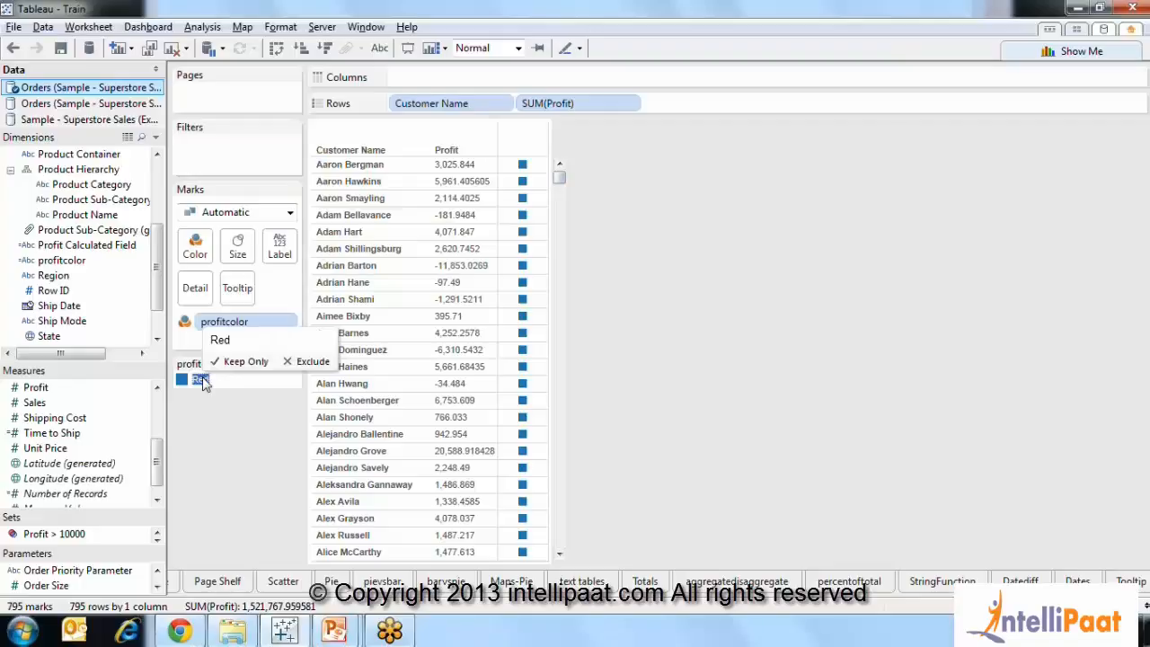
pyautogui.click(226, 433)
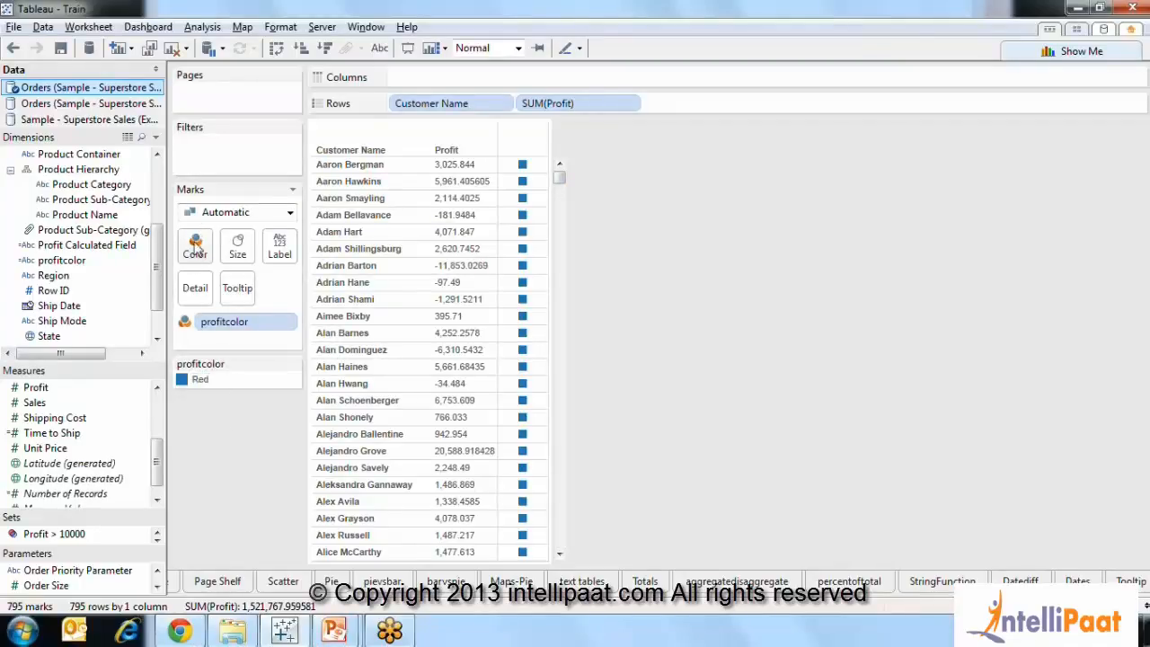
# Edit the profitcolor calculation so the profit threshold for "Green" is 500, and save the field
pyautogui.rightClick(61, 262)
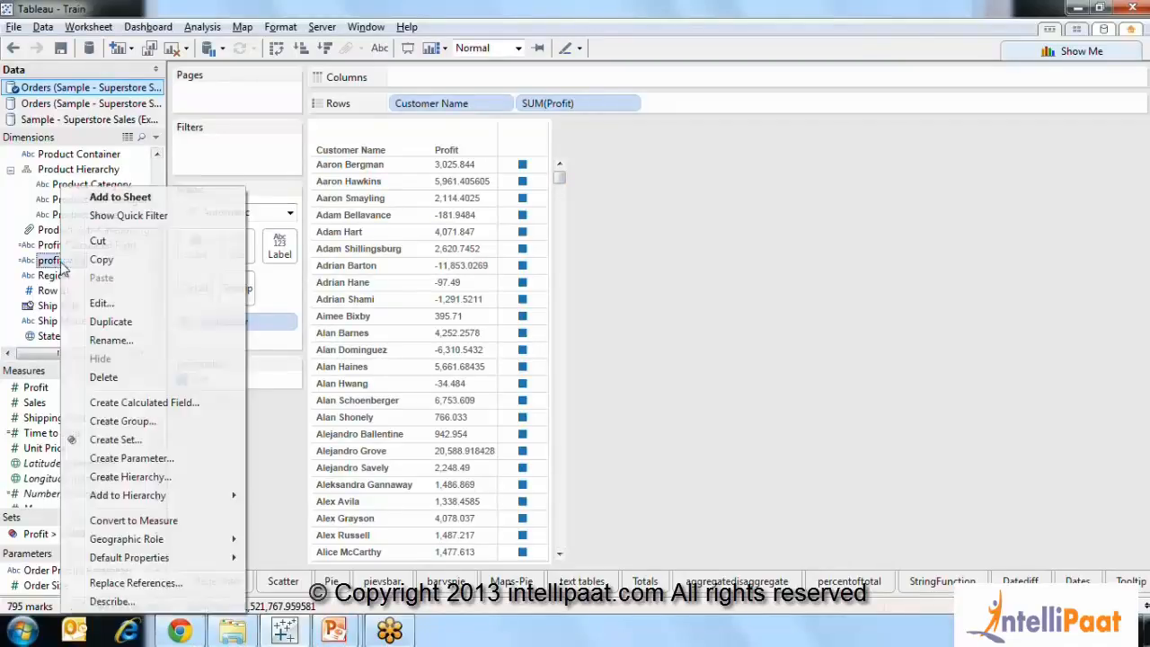
pyautogui.click(101, 303)
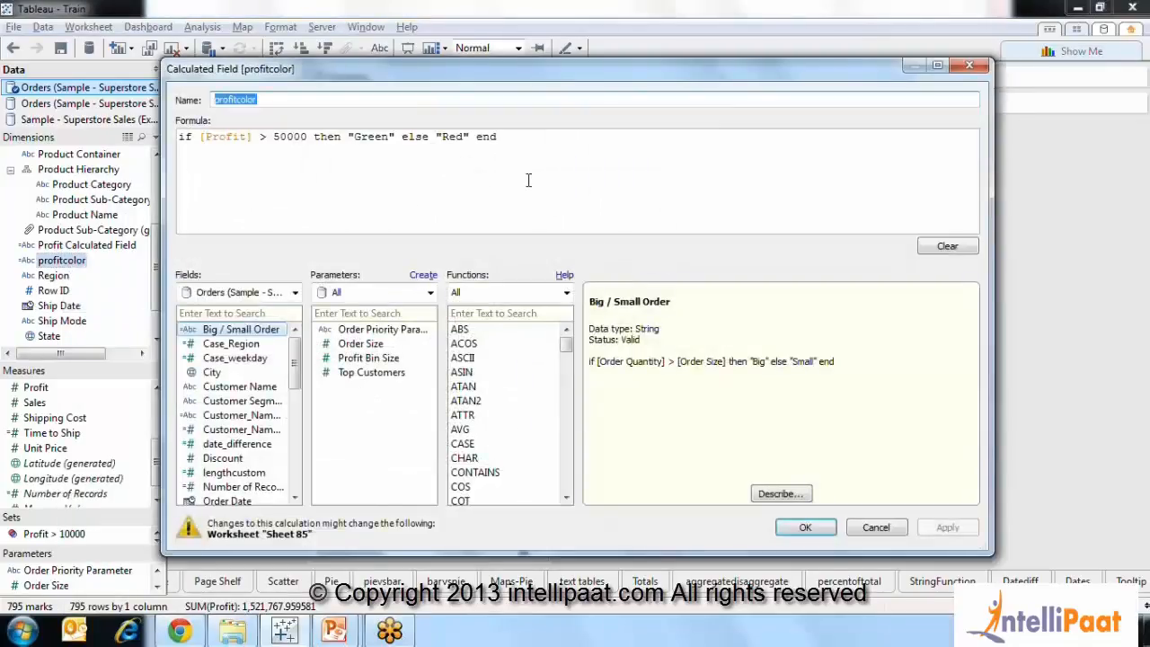
pyautogui.click(516, 167)
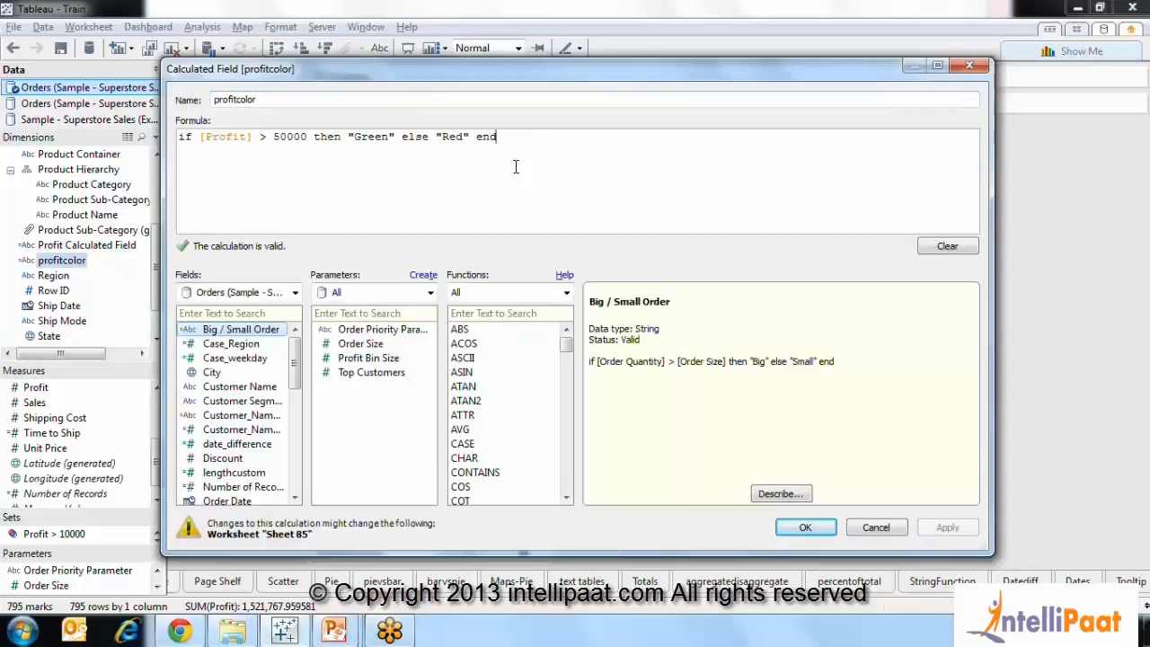
pyautogui.moveTo(361, 79); pyautogui.dragTo(479, 273)
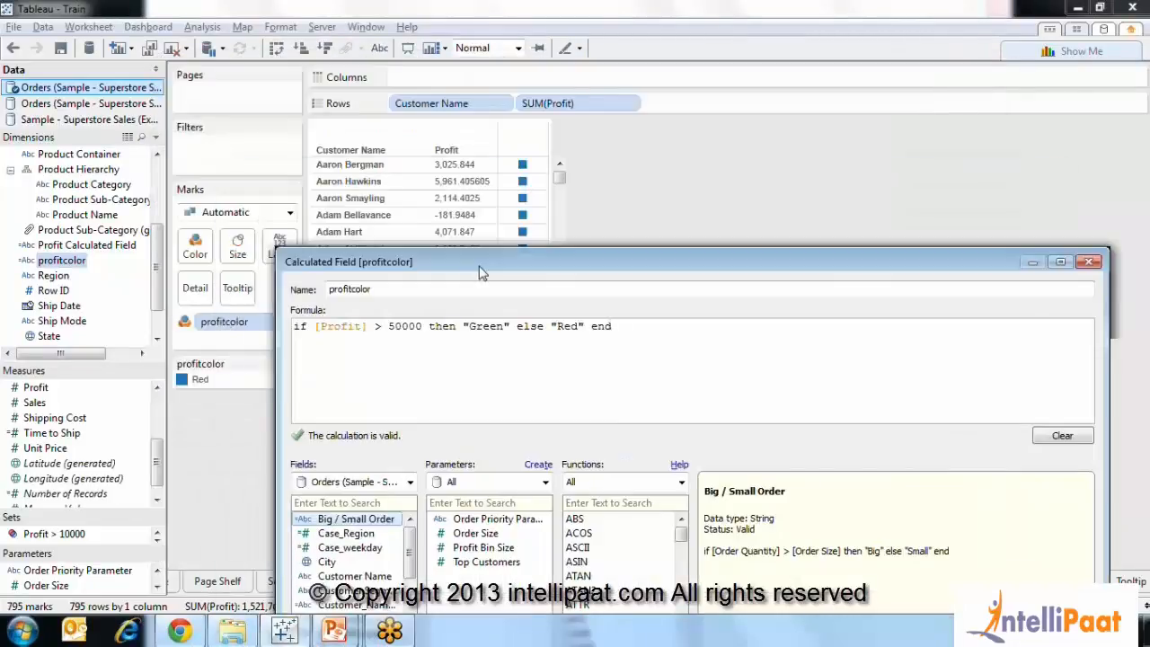
pyautogui.click(425, 327)
pyautogui.click(425, 327)
pyautogui.press('BackSpace')
pyautogui.press('BackSpace')
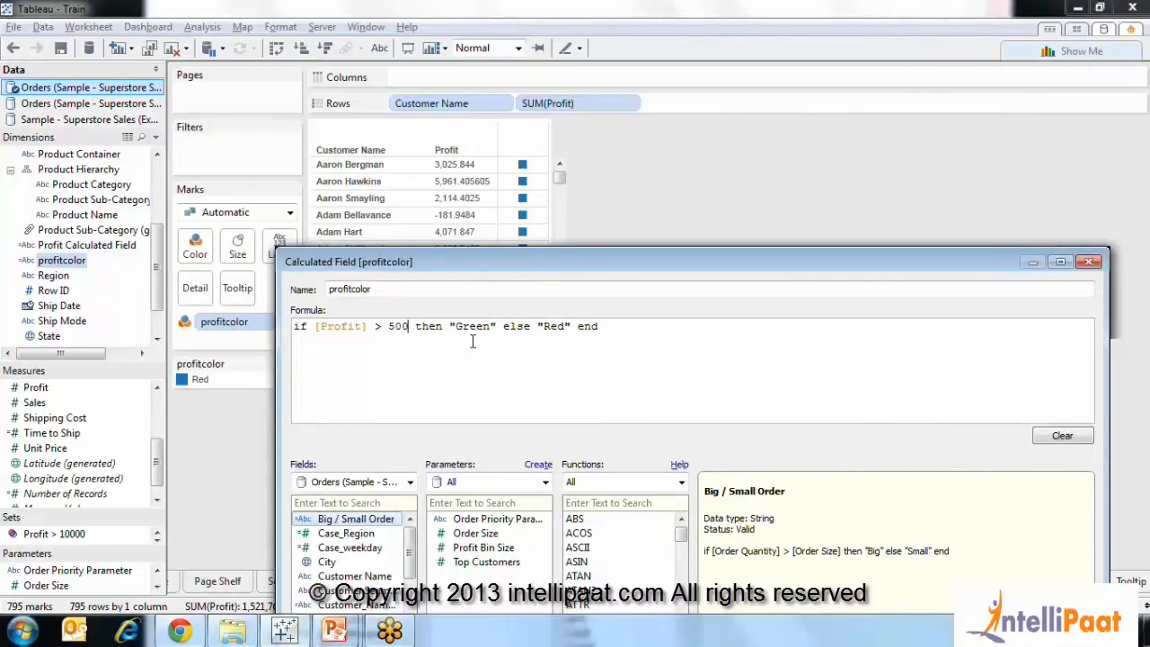
pyautogui.moveTo(917, 243); pyautogui.dragTo(891, 110)
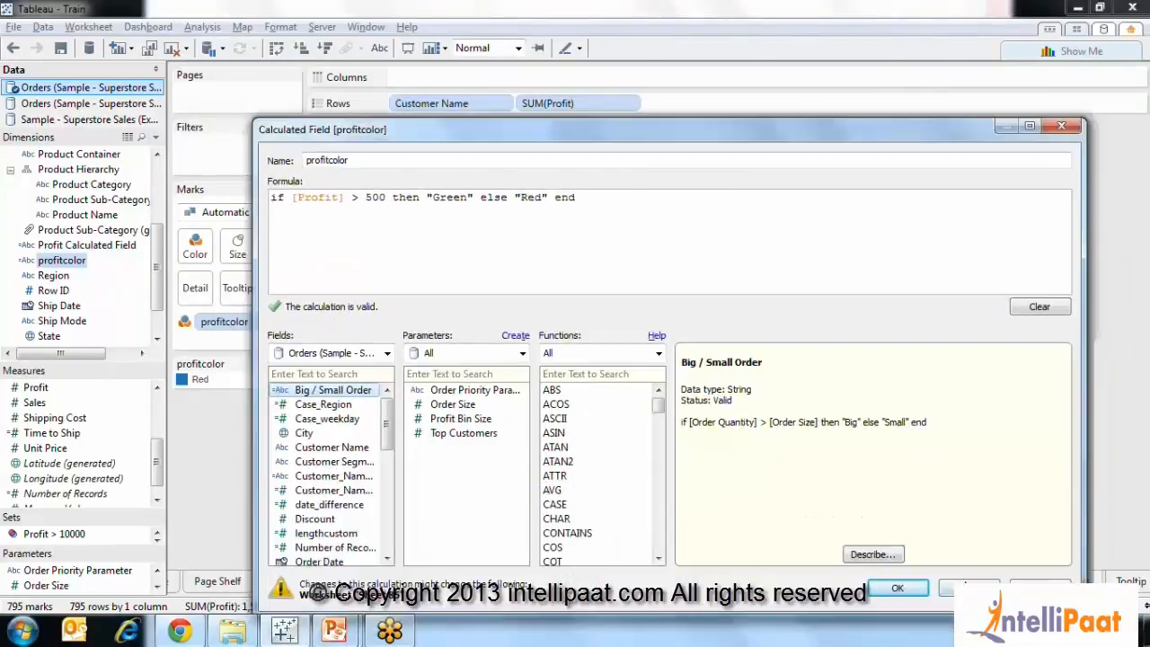
pyautogui.click(891, 591)
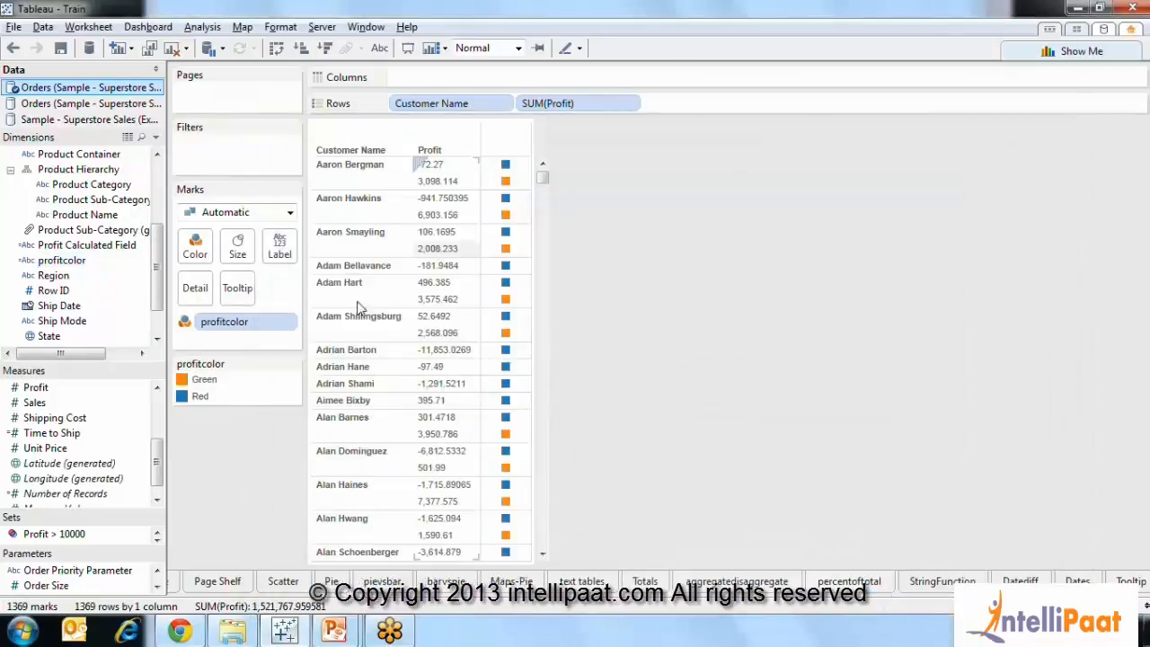
# Assign green to the Green item and red to the Red item of profitcolor, using the Tableau 10 palette
pyautogui.doubleClick(200, 381)
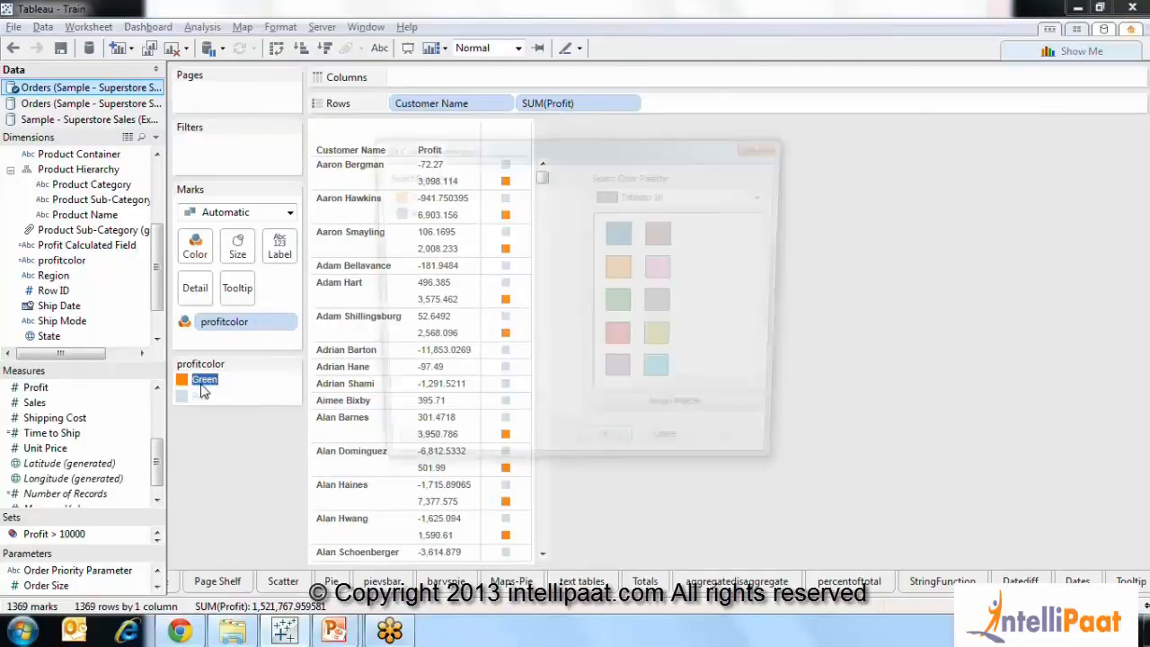
pyautogui.click(396, 194)
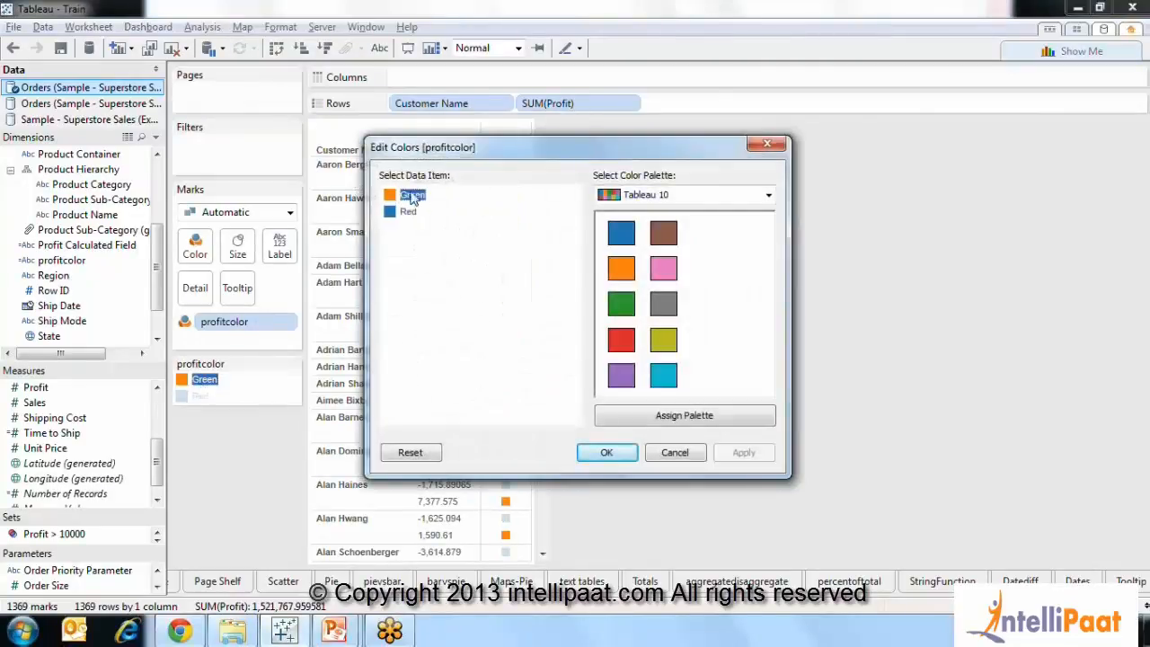
pyautogui.click(620, 302)
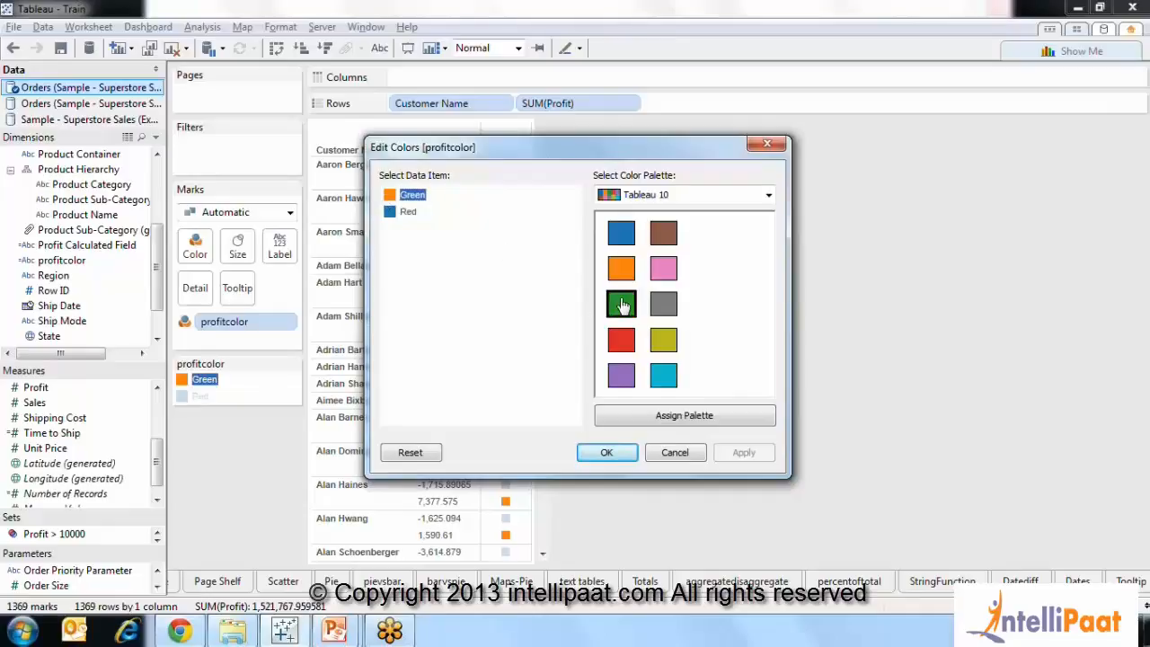
pyautogui.click(417, 213)
pyautogui.click(624, 349)
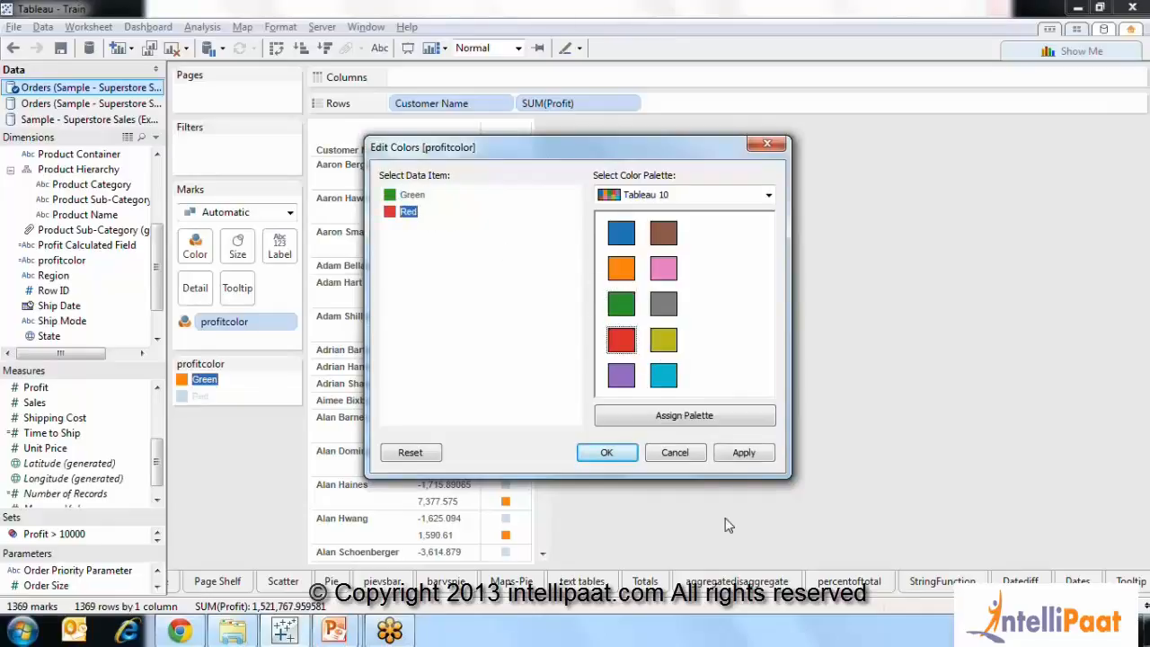
pyautogui.click(744, 452)
pyautogui.click(607, 452)
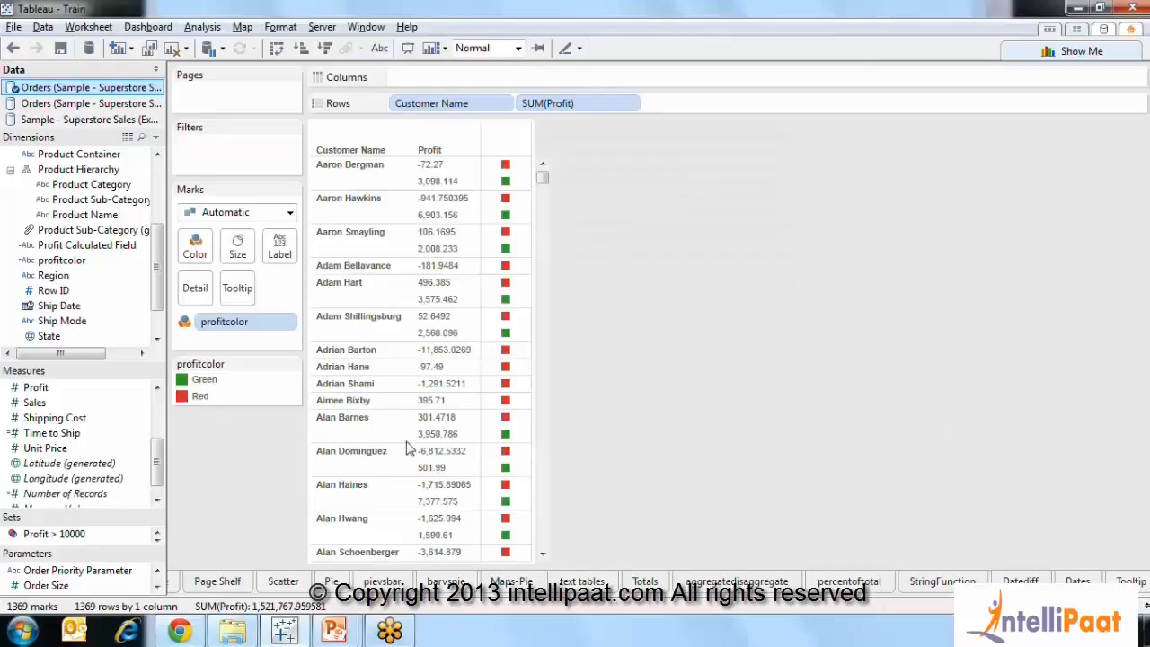
# Move SUM(Profit) from Rows to Text on the Marks card so the profit values appear as coloured text
pyautogui.moveTo(575, 105); pyautogui.dragTo(279, 246)
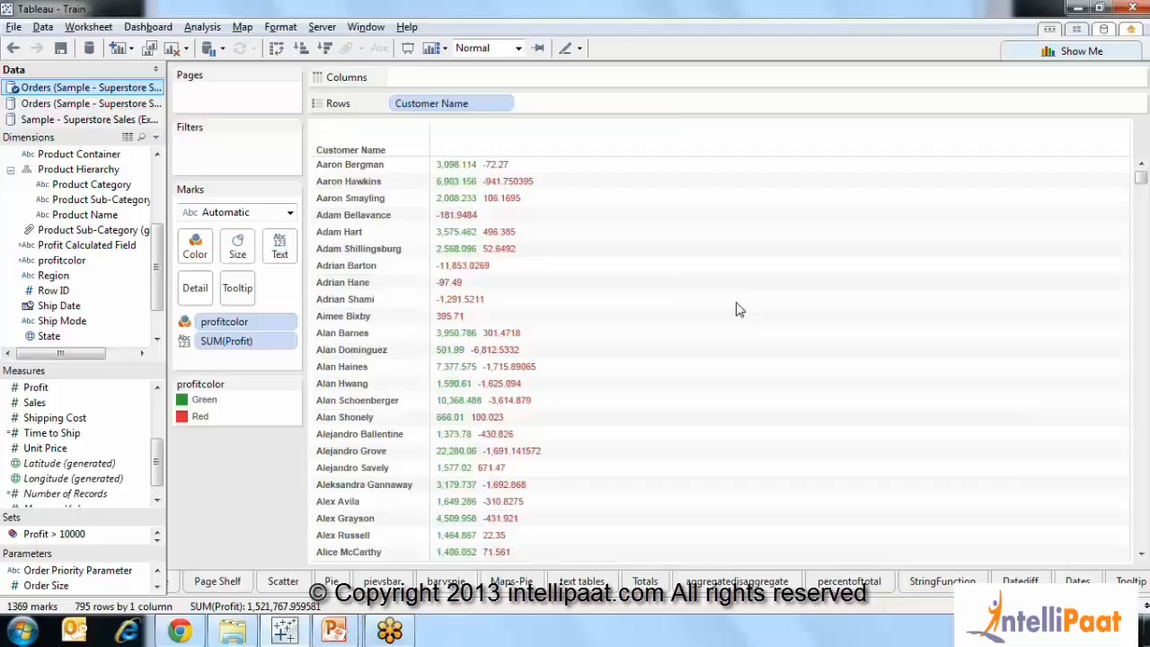